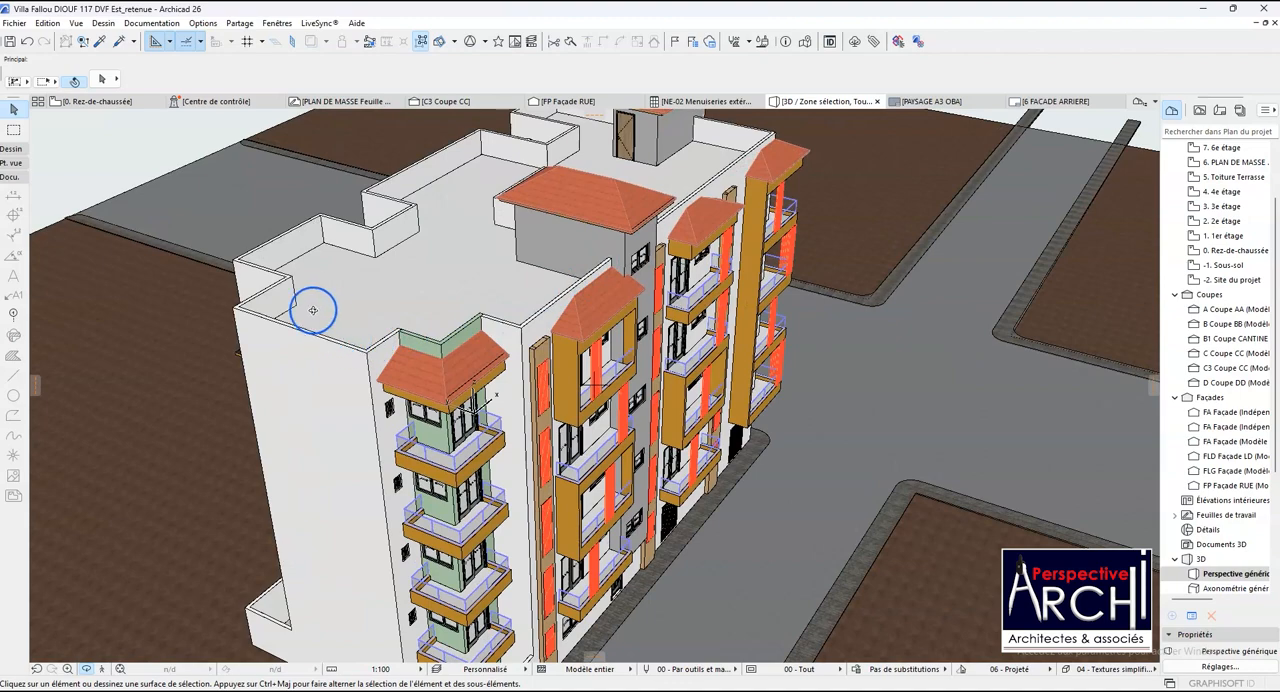
# - Examine the roof terrace, its perimeter parapets and the street façade of the building in the 3D perspective
pyautogui.keyDown('shift'); pyautogui.moveTo(730, 175); pyautogui.dragTo(94, 354, button='middle'); pyautogui.keyUp('shift')
pyautogui.scroll(5, 169, 289)
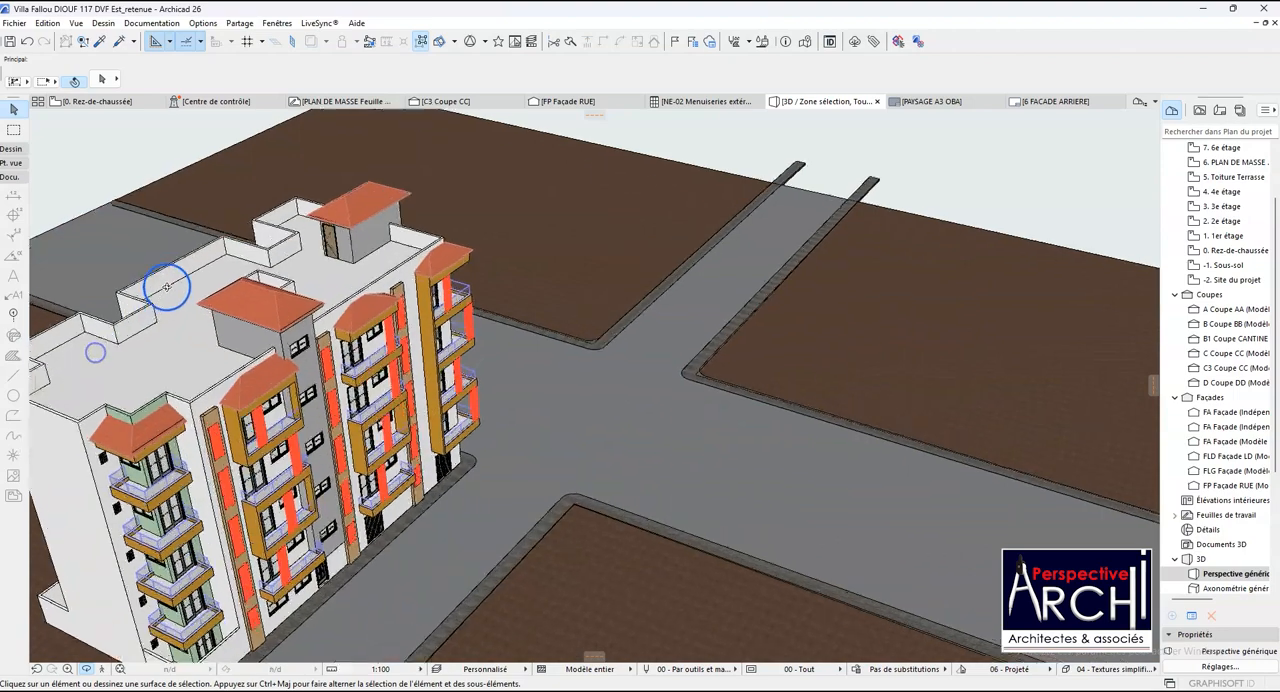
pyautogui.keyDown('shift'); pyautogui.moveTo(426, 249); pyautogui.dragTo(287, 278, button='middle'); pyautogui.keyUp('shift')
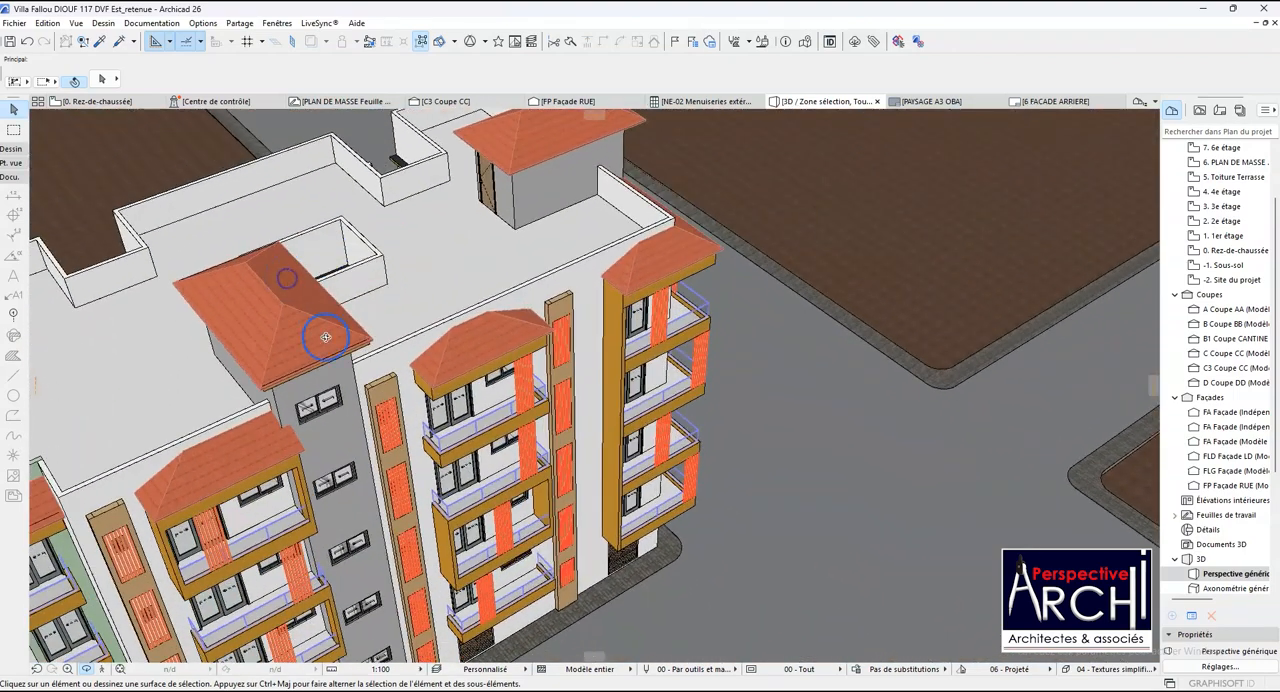
pyautogui.scroll(2, 330, 340)
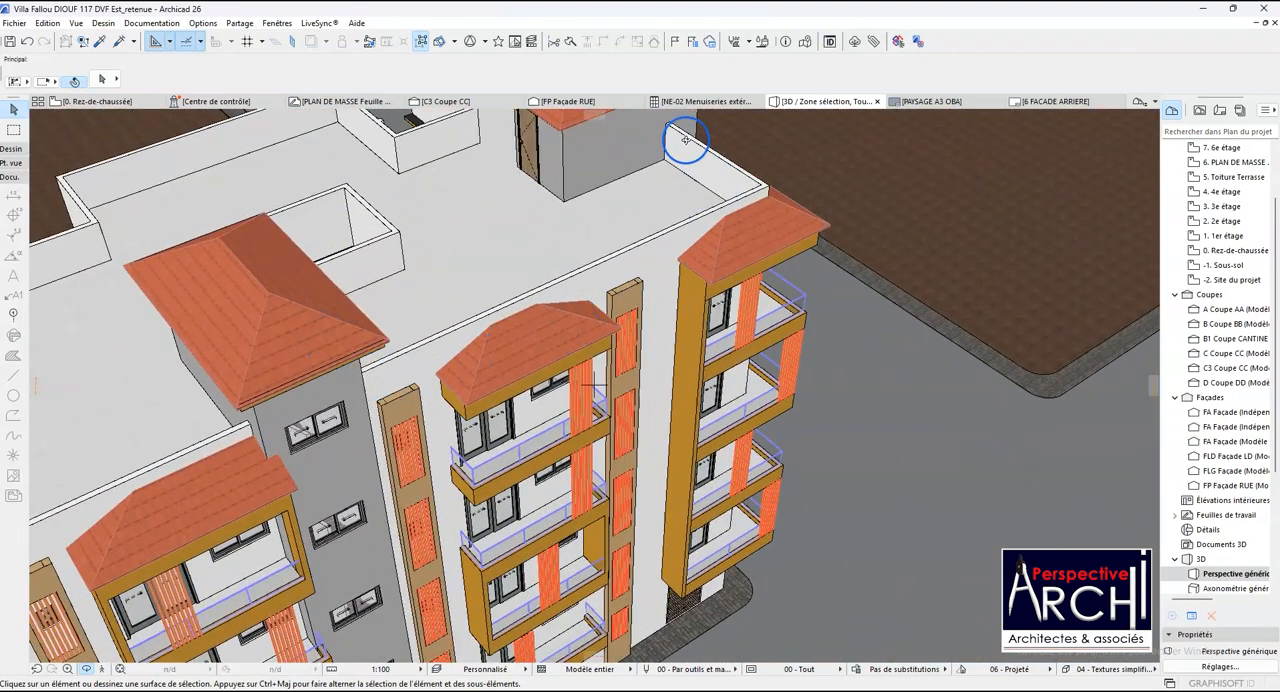
pyautogui.scroll(-5, 607, 271)
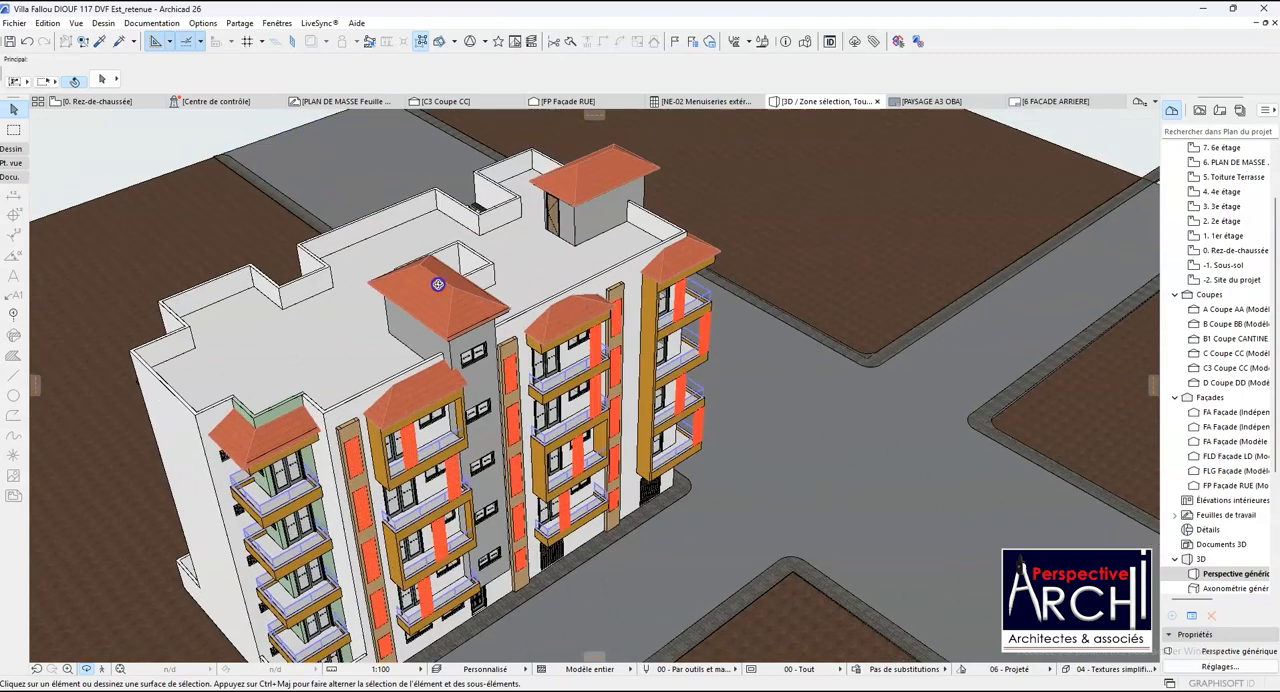
pyautogui.keyDown('shift'); pyautogui.moveTo(418, 280); pyautogui.dragTo(247, 285, button='middle'); pyautogui.keyUp('shift')
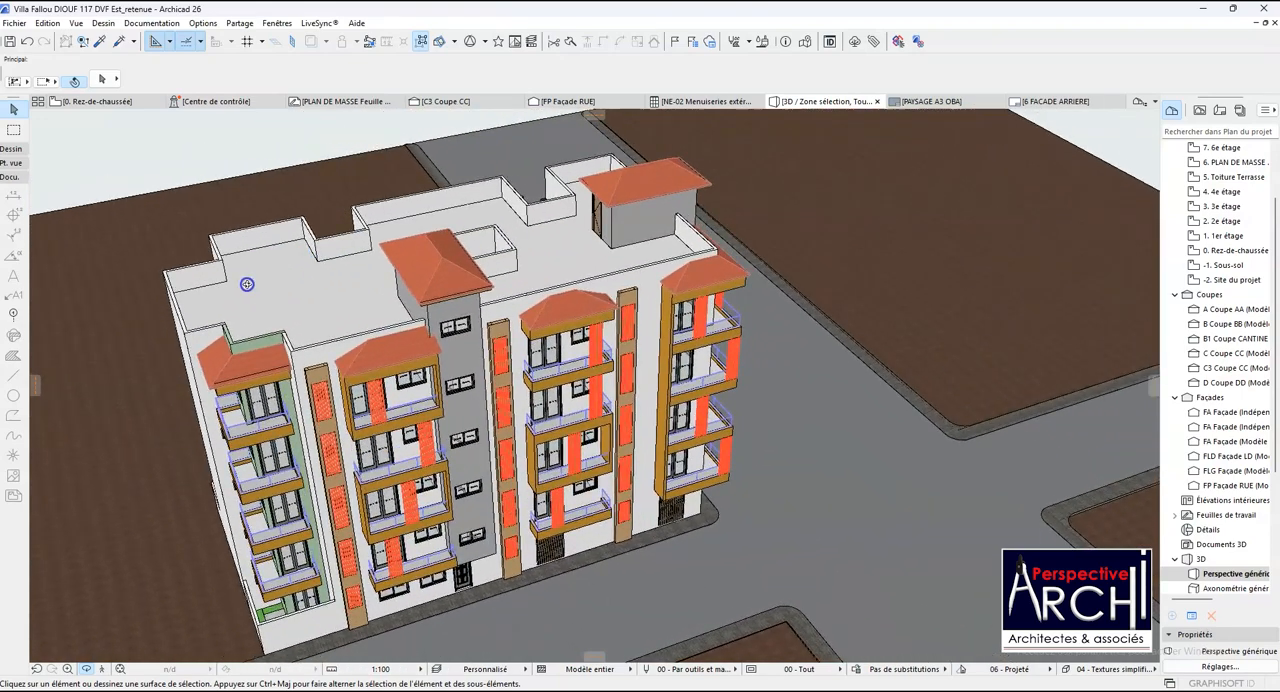
pyautogui.scroll(3, 136, 323)
pyautogui.scroll(2, 136, 323)
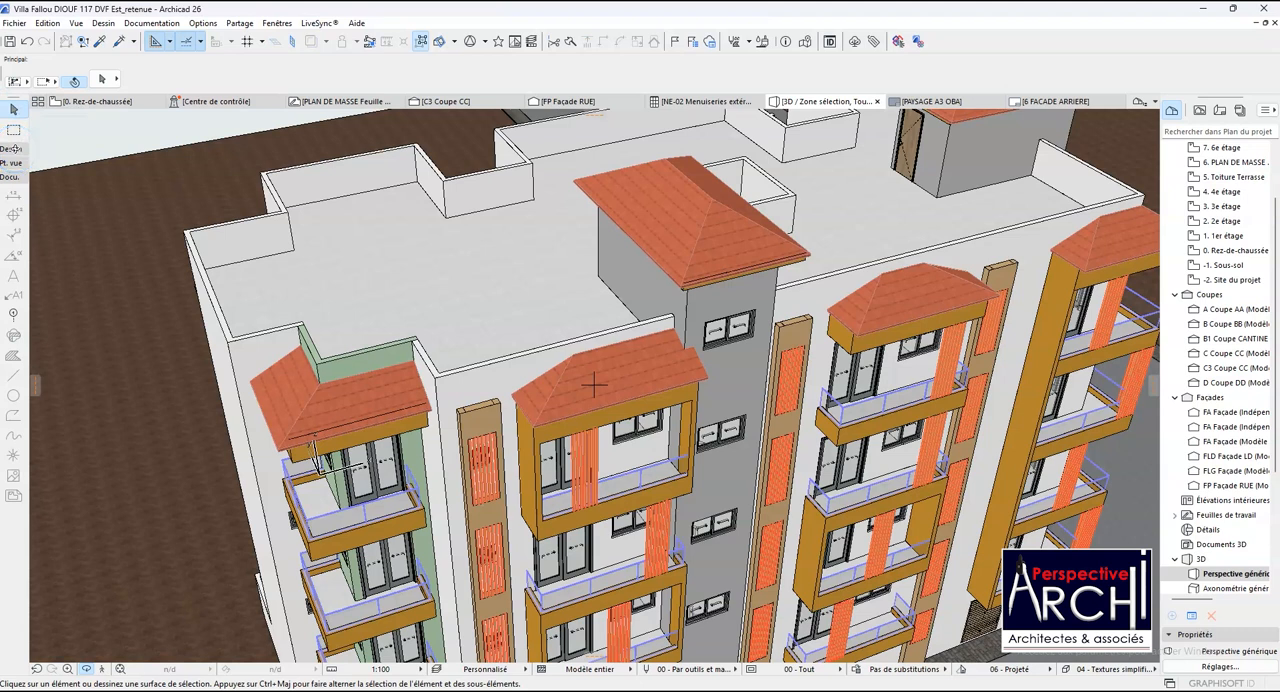
# - Open the 5. Toiture Terrasse floor plan and frame the roof terrace outline with its parapets
pyautogui.click(88, 106)
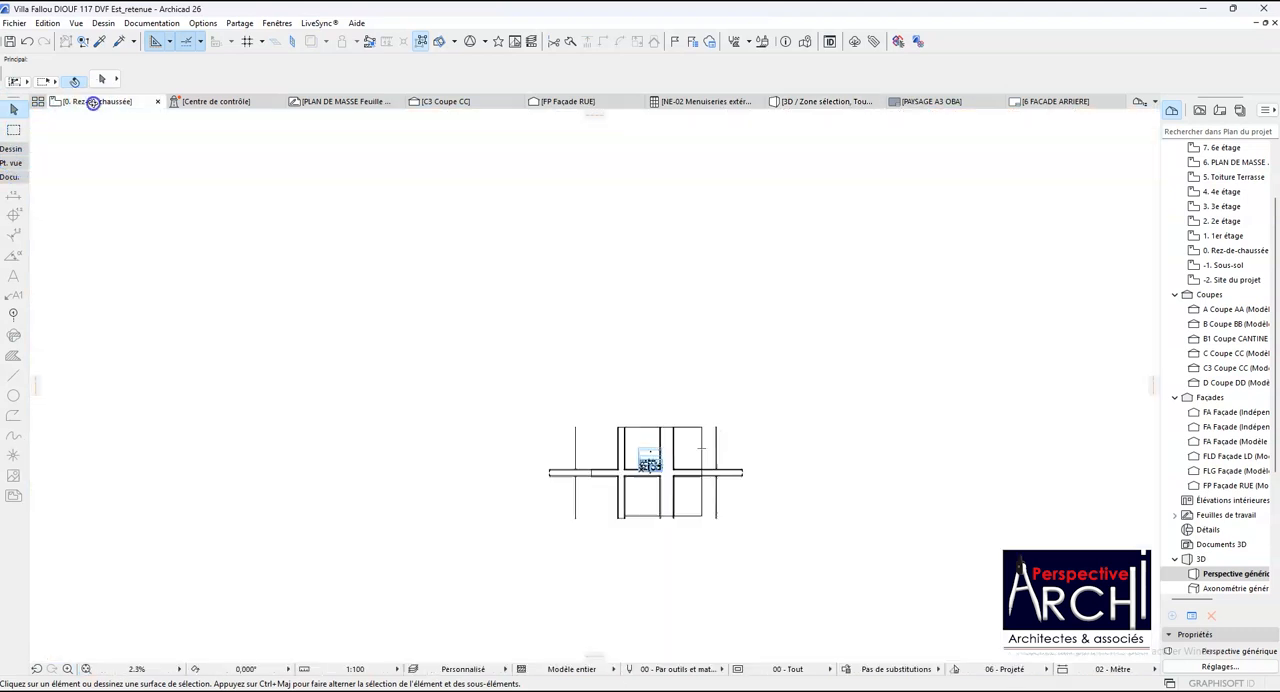
pyautogui.scroll(5, 663, 494)
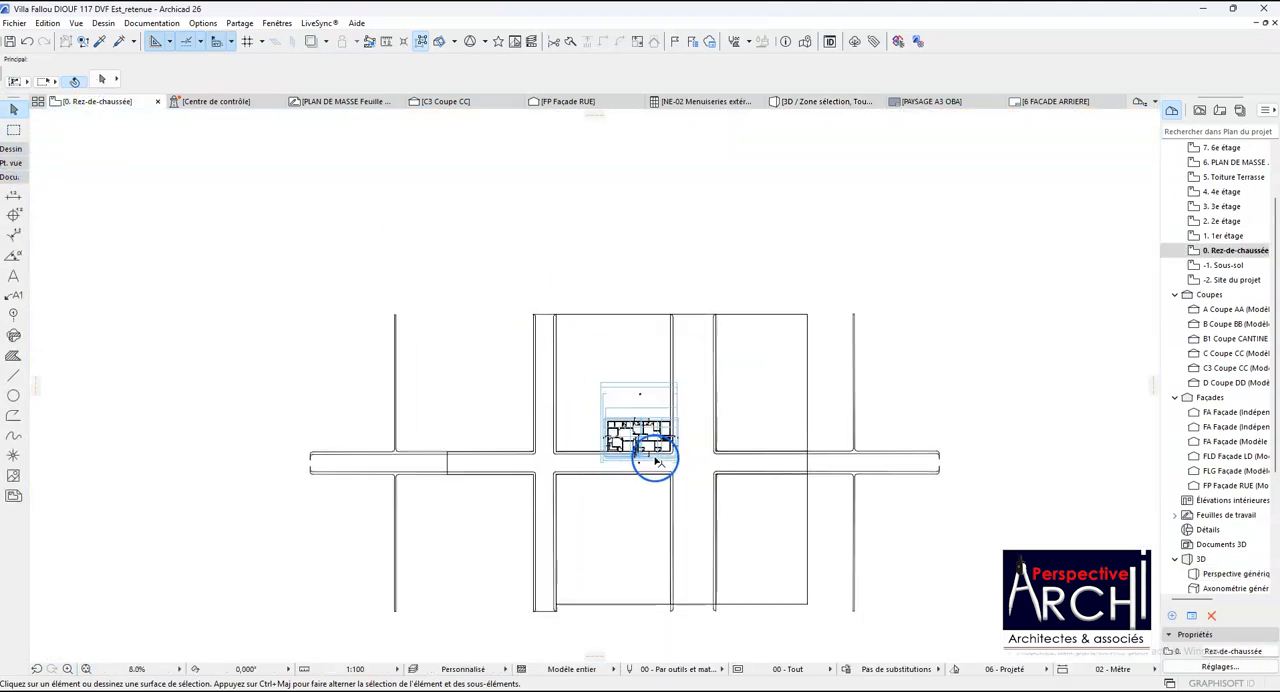
pyautogui.click(1236, 177)
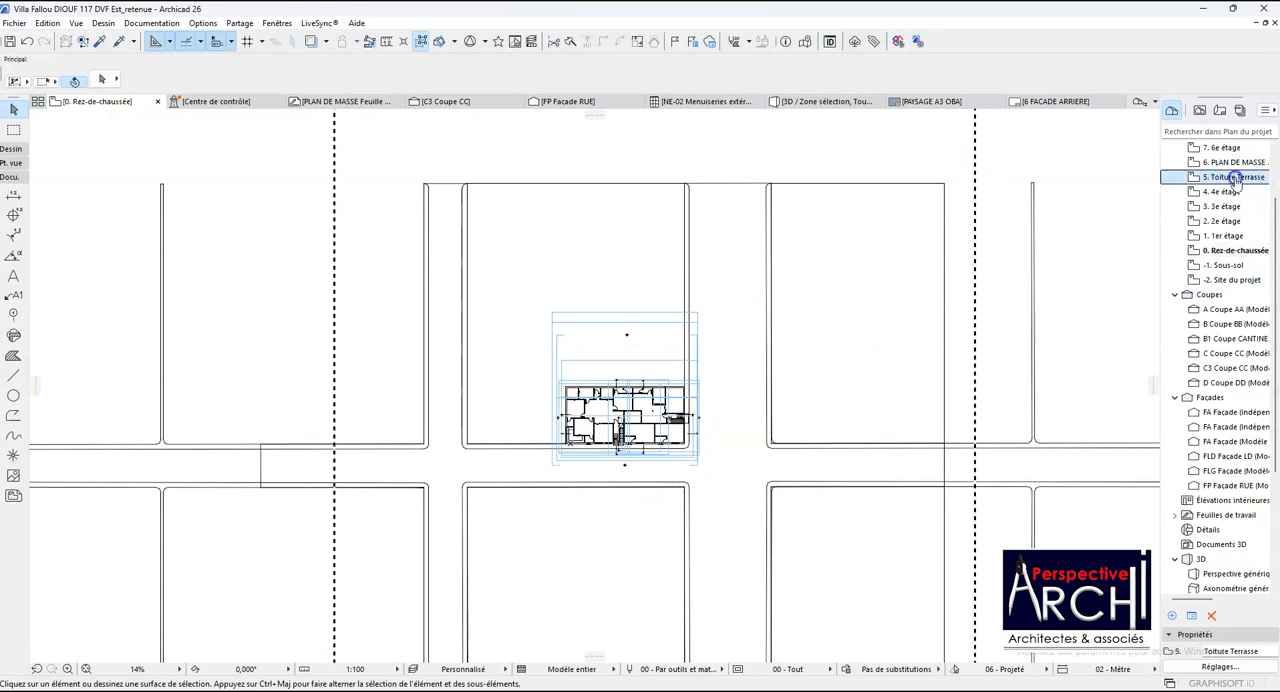
pyautogui.scroll(1, 566, 422)
pyautogui.scroll(6, 566, 422)
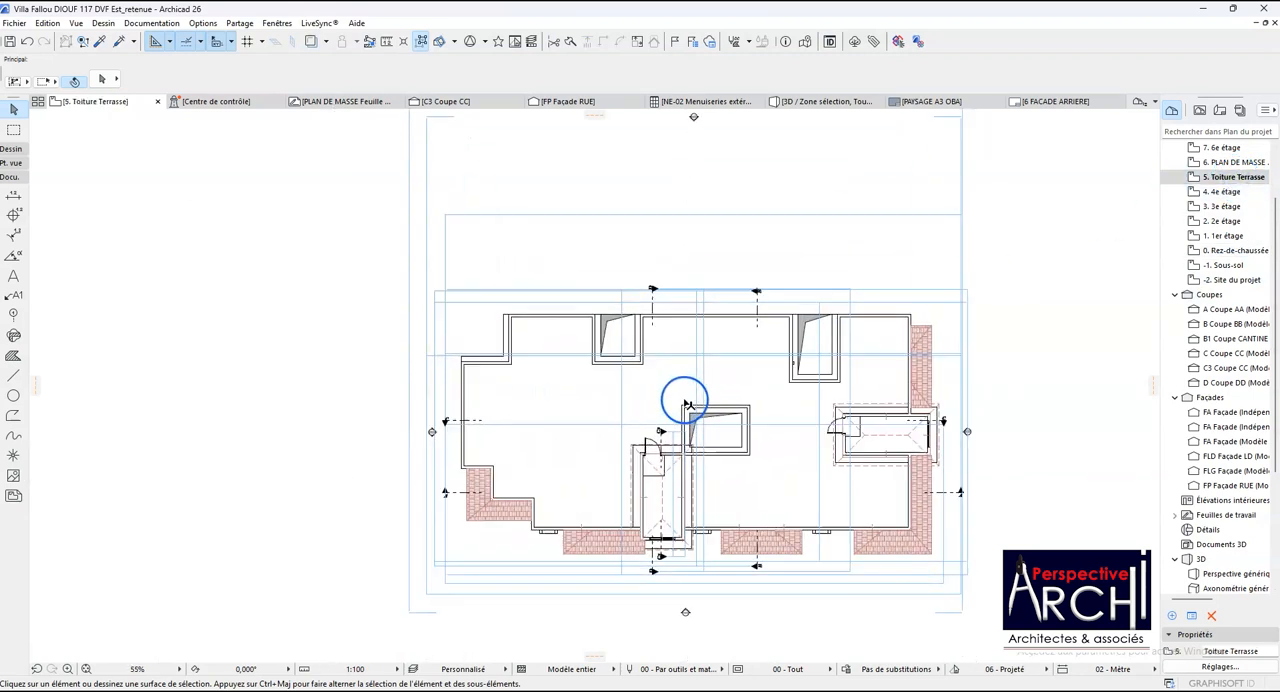
pyautogui.scroll(-3, 520, 300)
pyautogui.scroll(2, 500, 440)
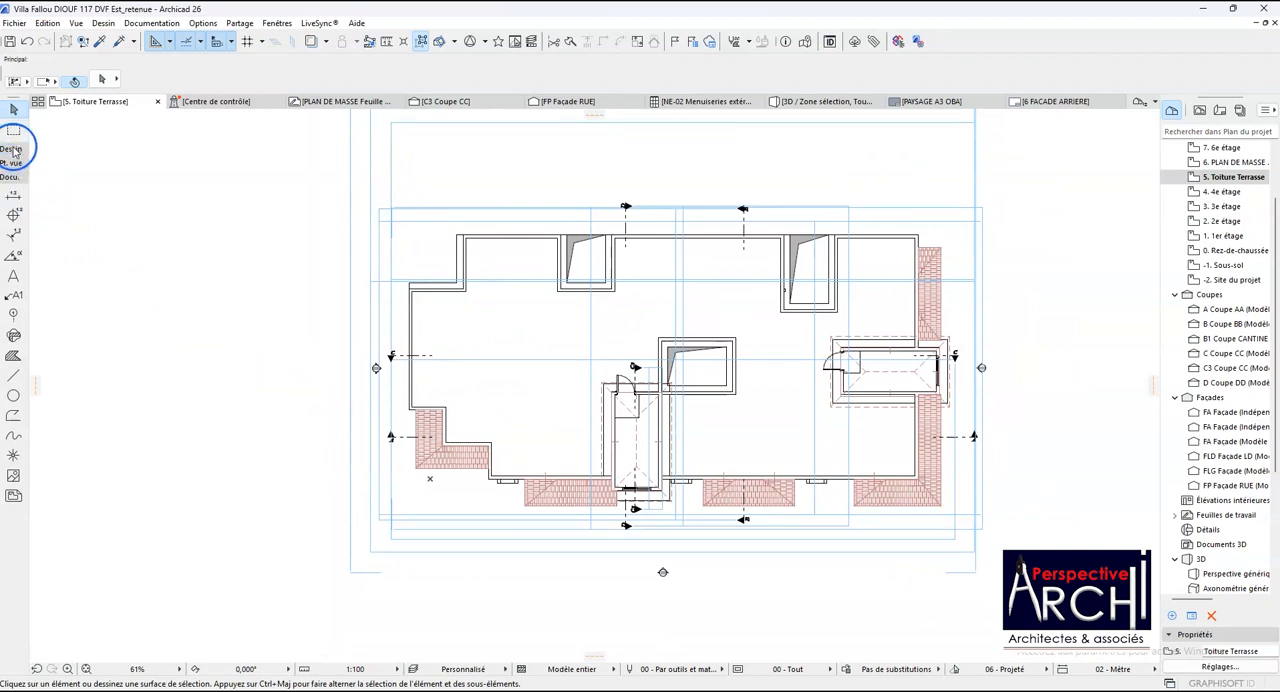
# - Draw a rectangular mesh along the west parapet of the terrace, from its upper outer corner to its lower inner corner
pyautogui.click(13, 150)
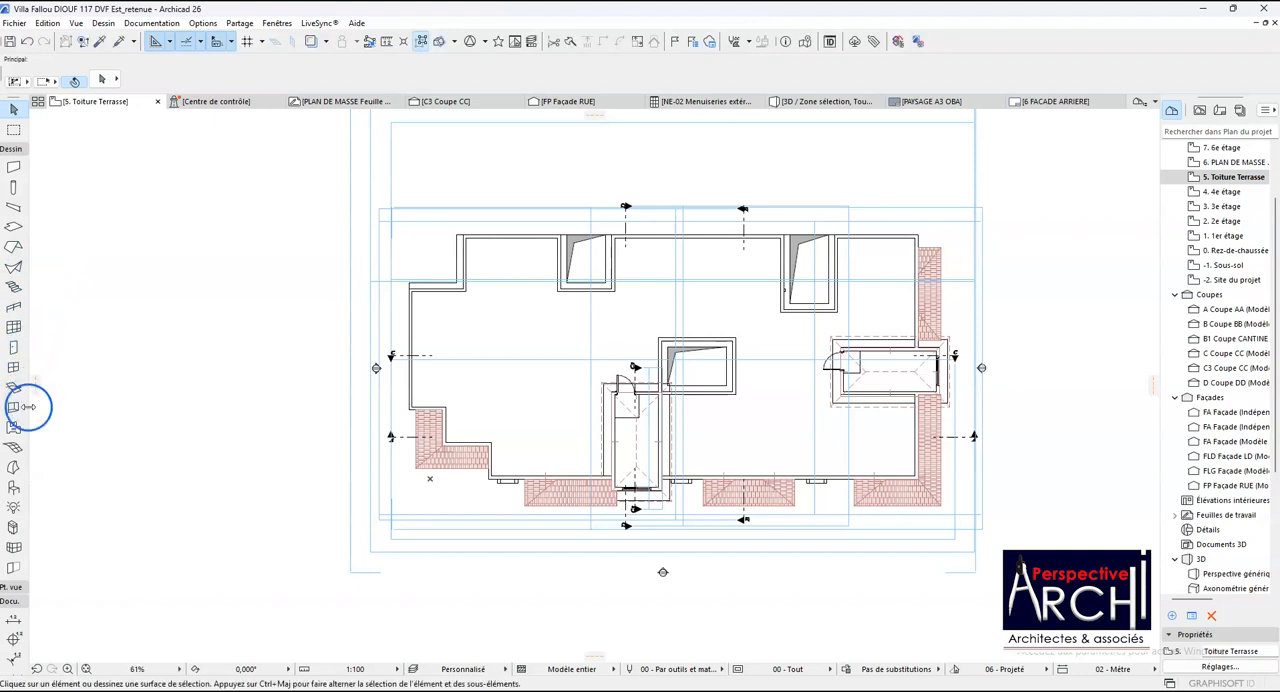
pyautogui.click(14, 449)
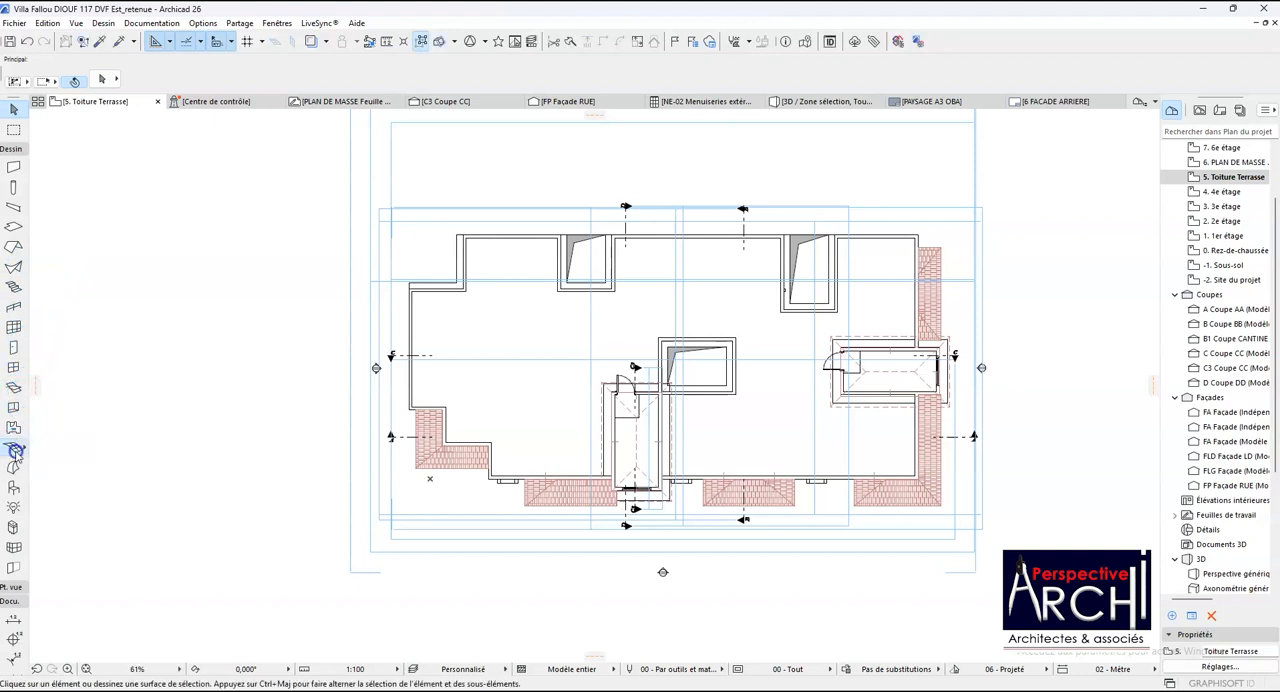
pyautogui.scroll(8, 419, 291)
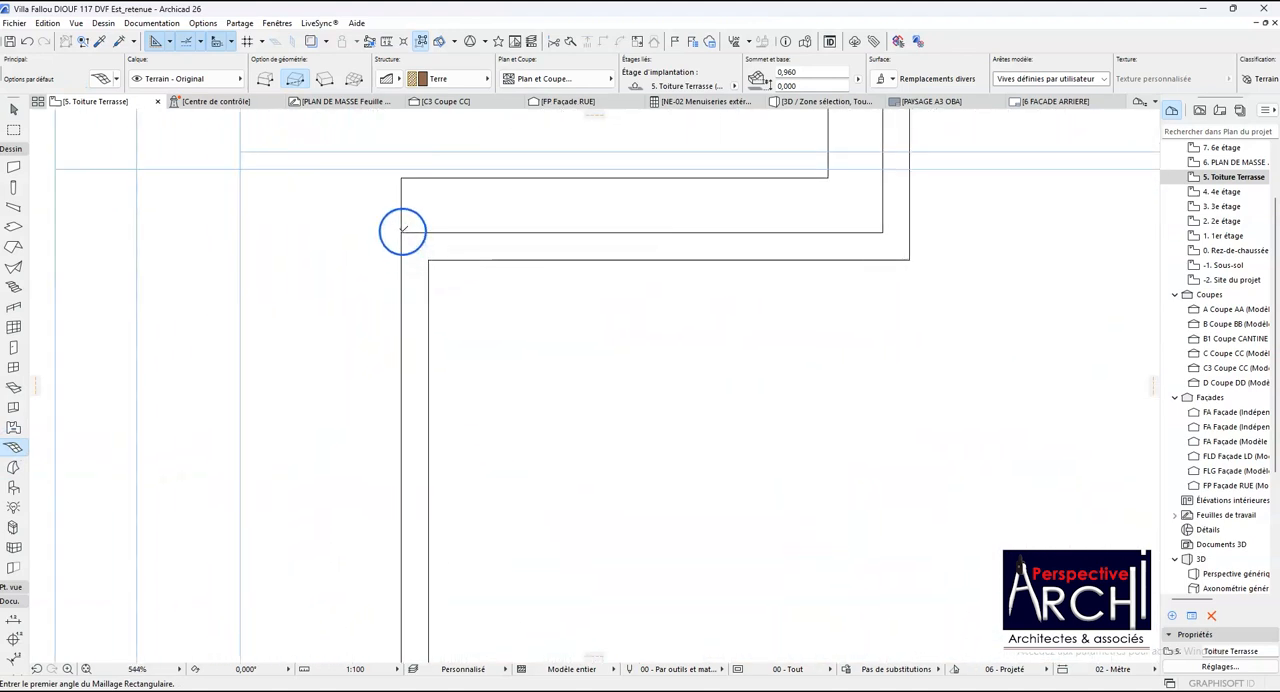
pyautogui.click(401, 232)
pyautogui.scroll(-6, 401, 232)
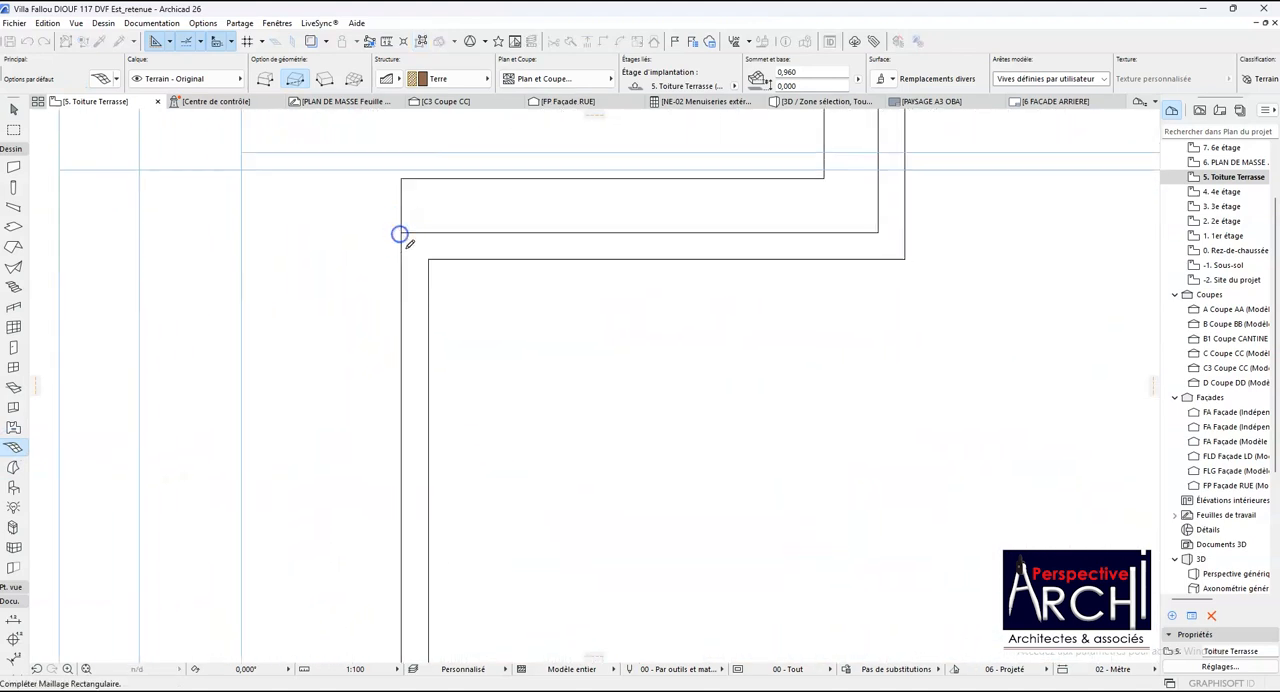
pyautogui.scroll(2, 420, 323)
pyautogui.scroll(3, 405, 452)
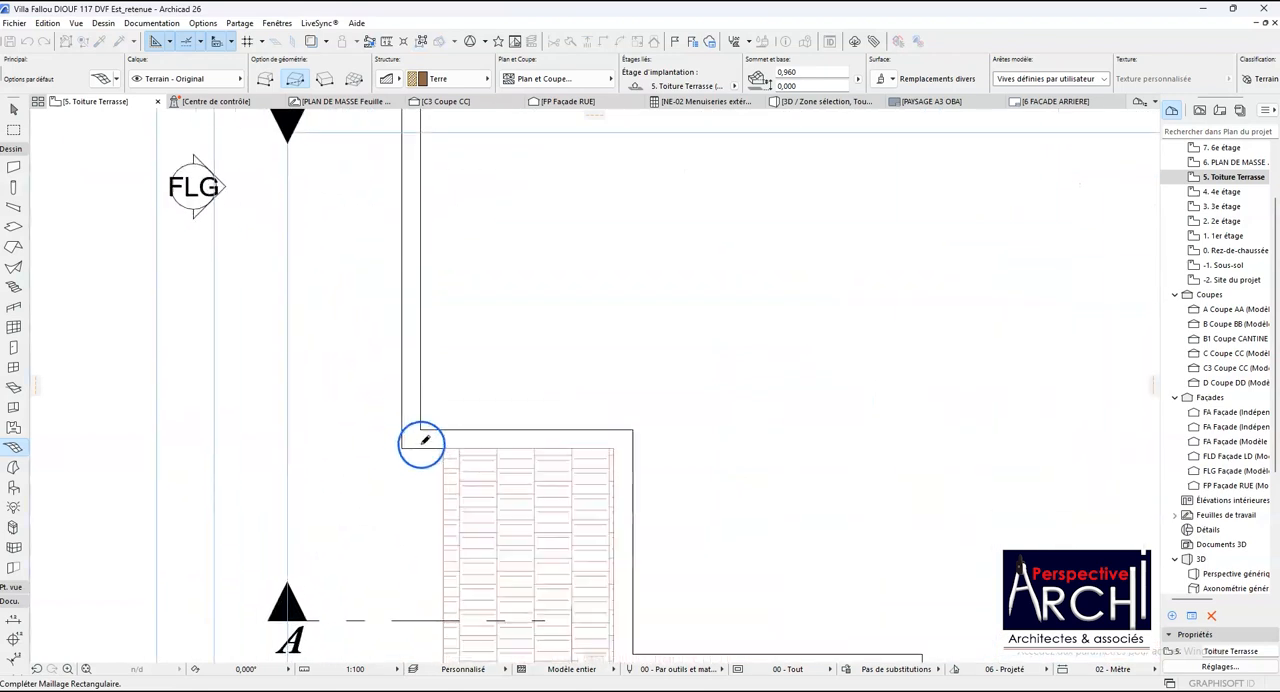
pyautogui.click(424, 423)
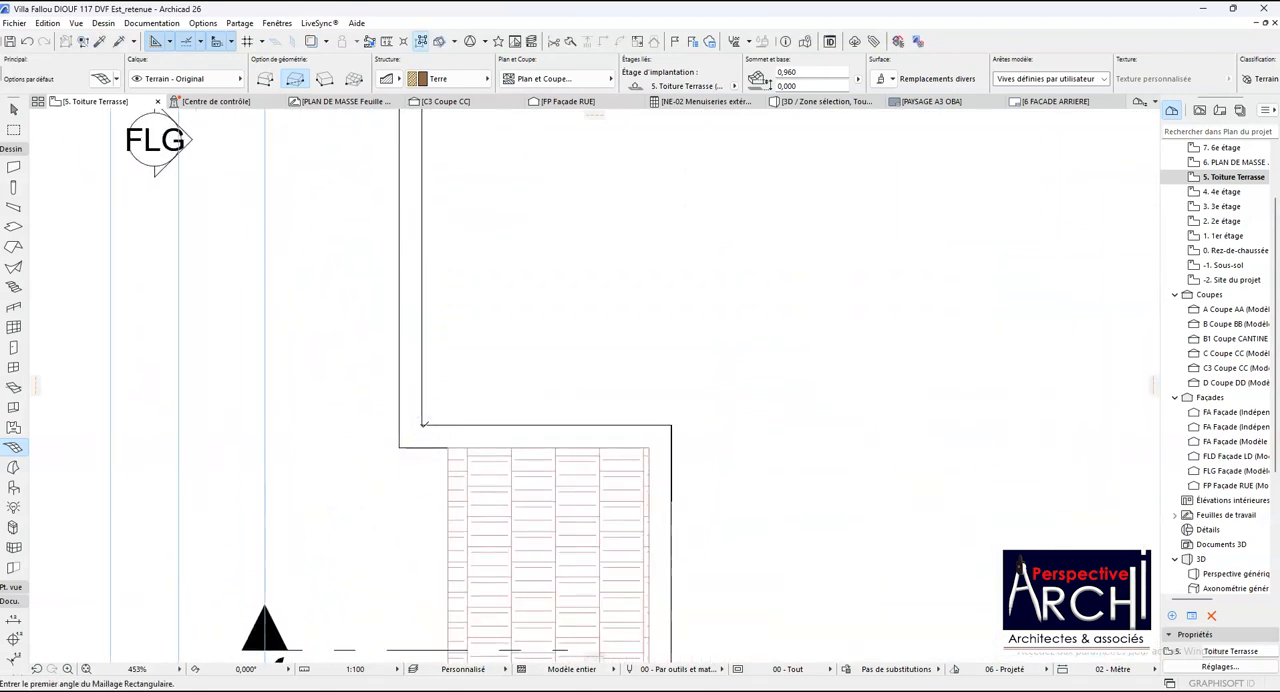
# - Offset the outer long edge of the parapet mesh outward by about 0.1 m so it overhangs the wall
pyautogui.scroll(-3, 422, 420)
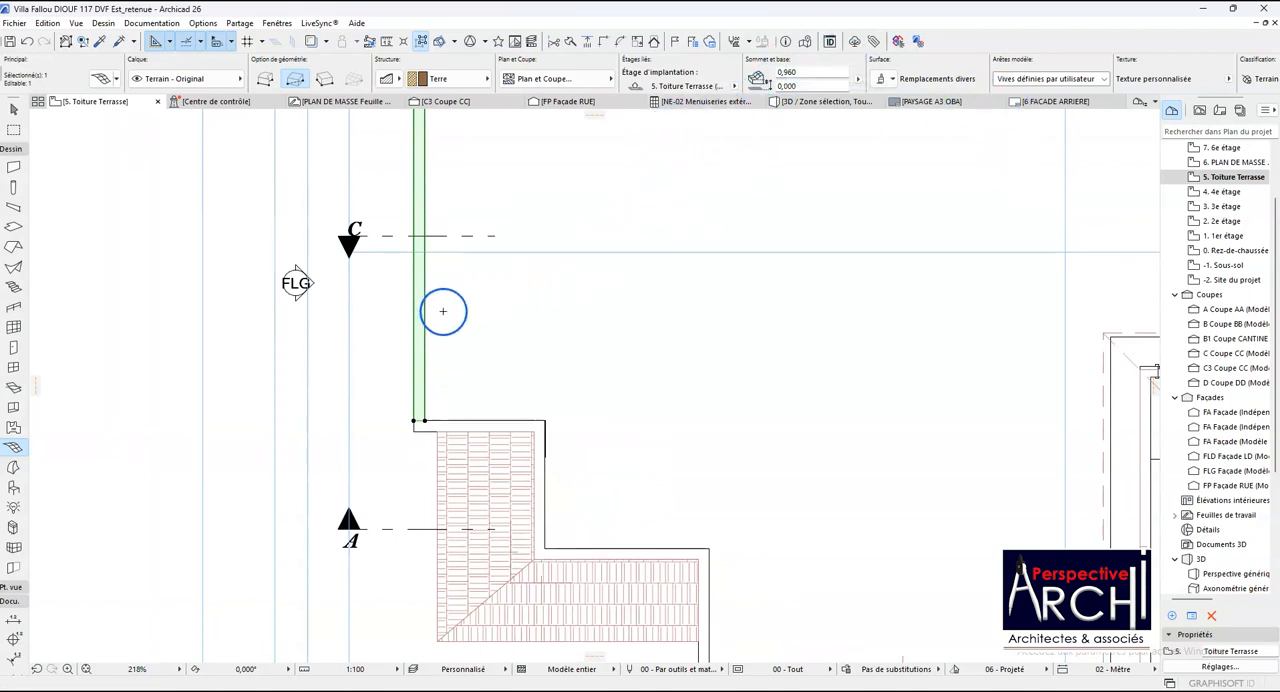
pyautogui.scroll(2, 447, 290)
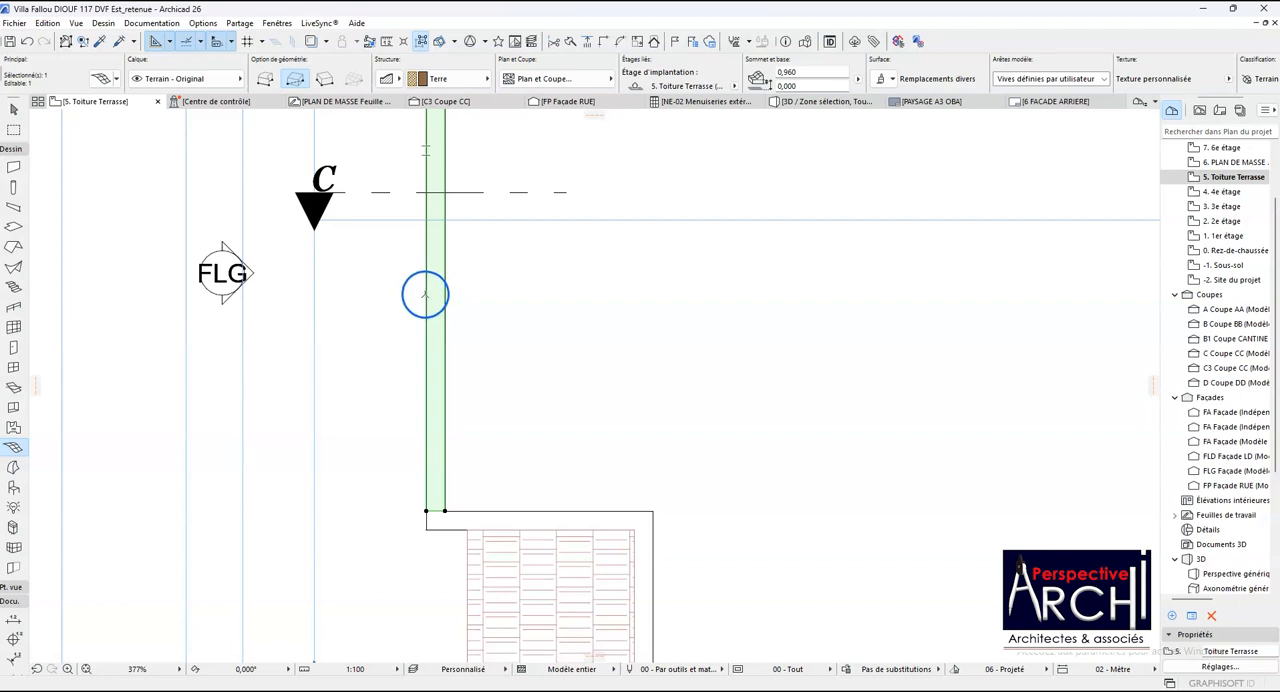
pyautogui.click(426, 294)
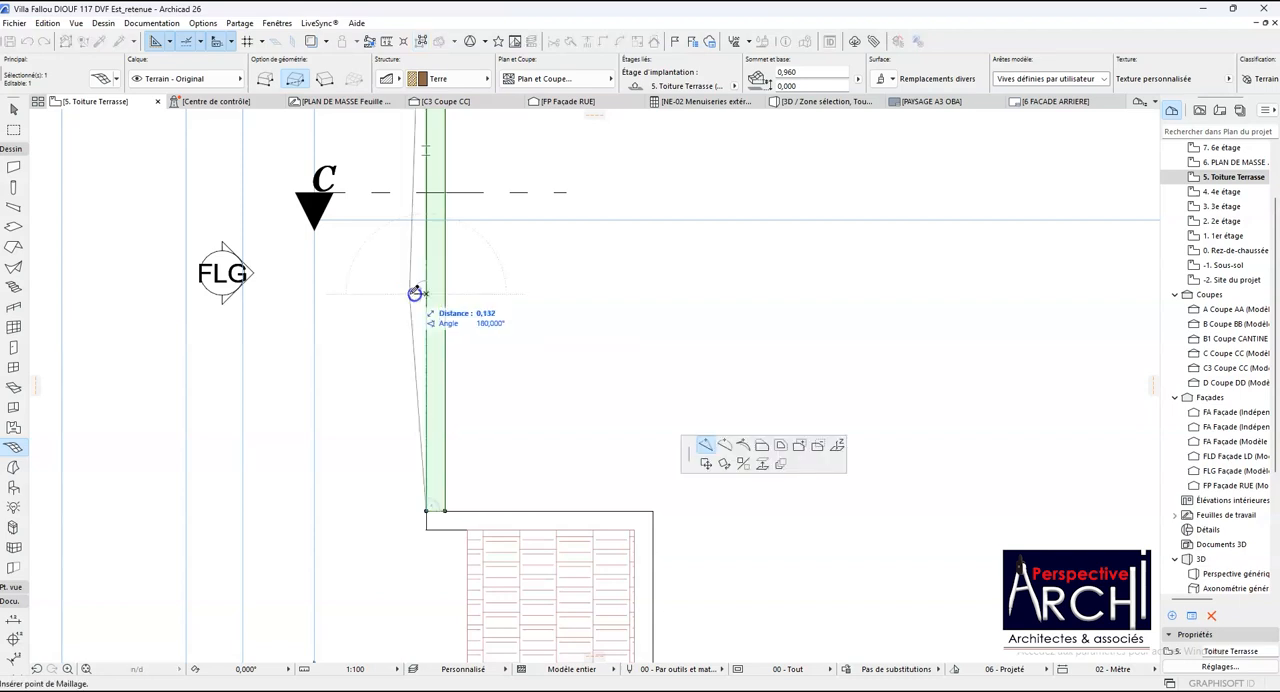
pyautogui.click(761, 446)
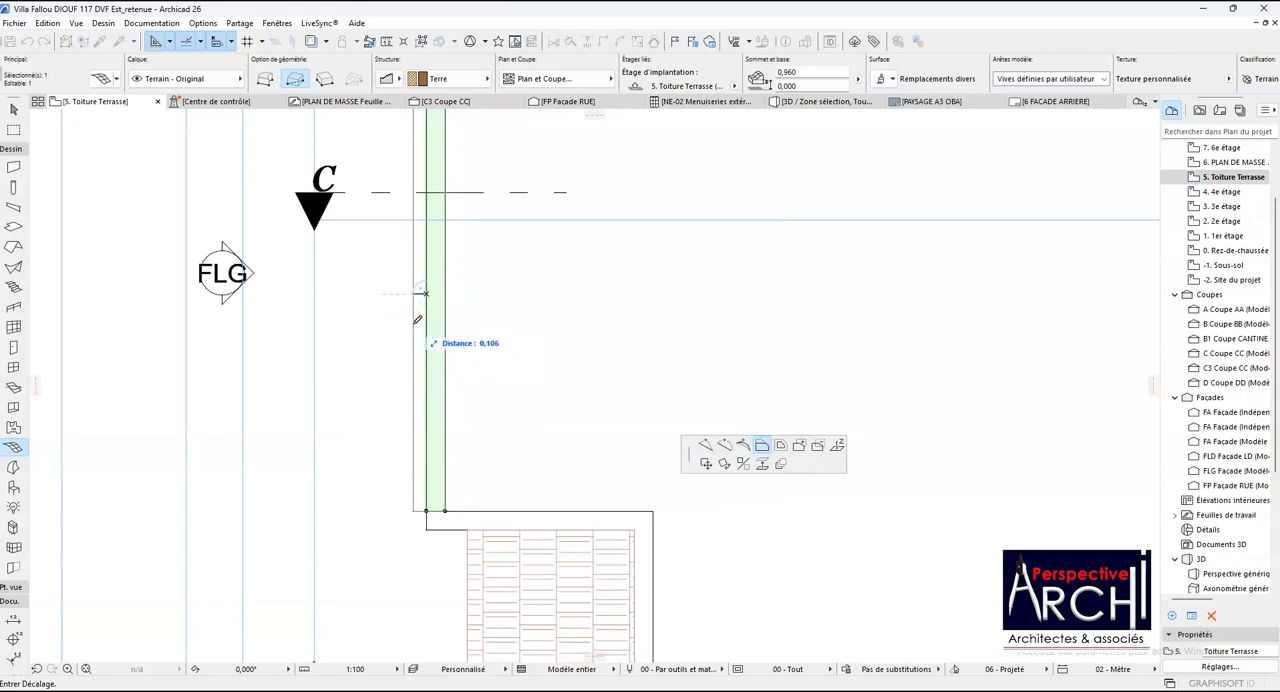
pyautogui.click(414, 293)
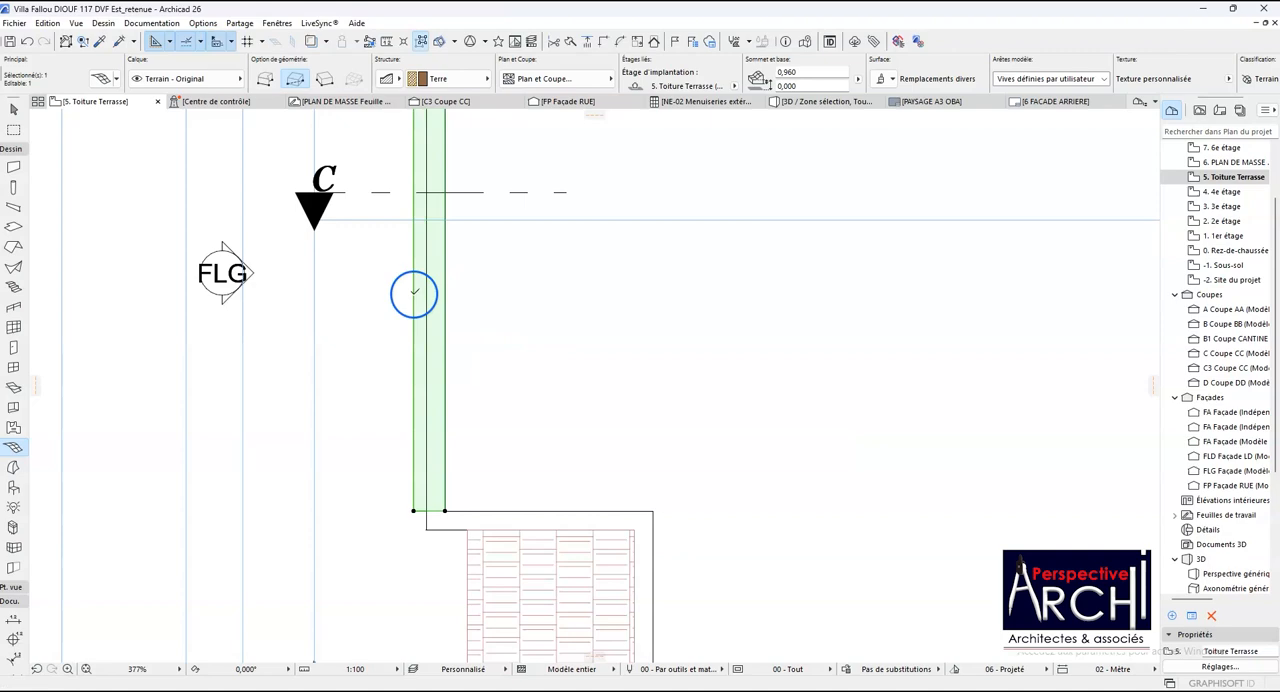
# - Offset the lower short edge of the parapet mesh to the outer face of the adjoining parapet beside the tiled roof
pyautogui.scroll(-8, 414, 293)
pyautogui.scroll(5, 443, 195)
pyautogui.scroll(-4, 440, 200)
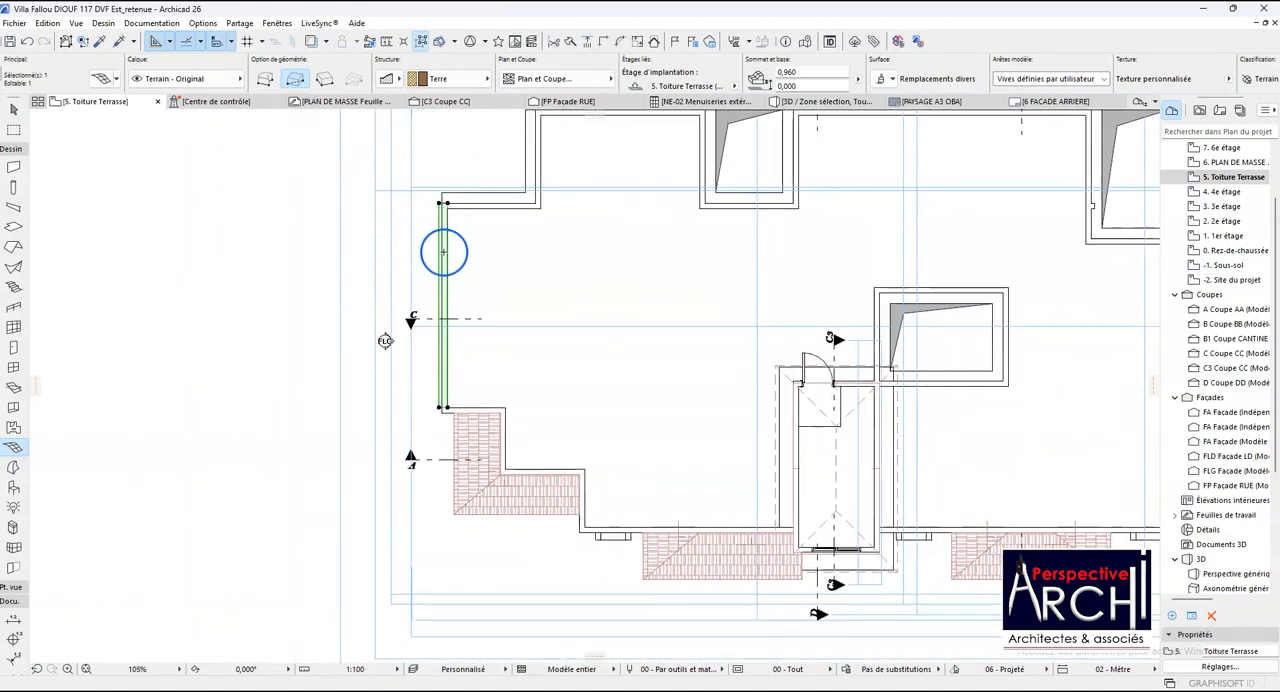
pyautogui.scroll(9, 443, 407)
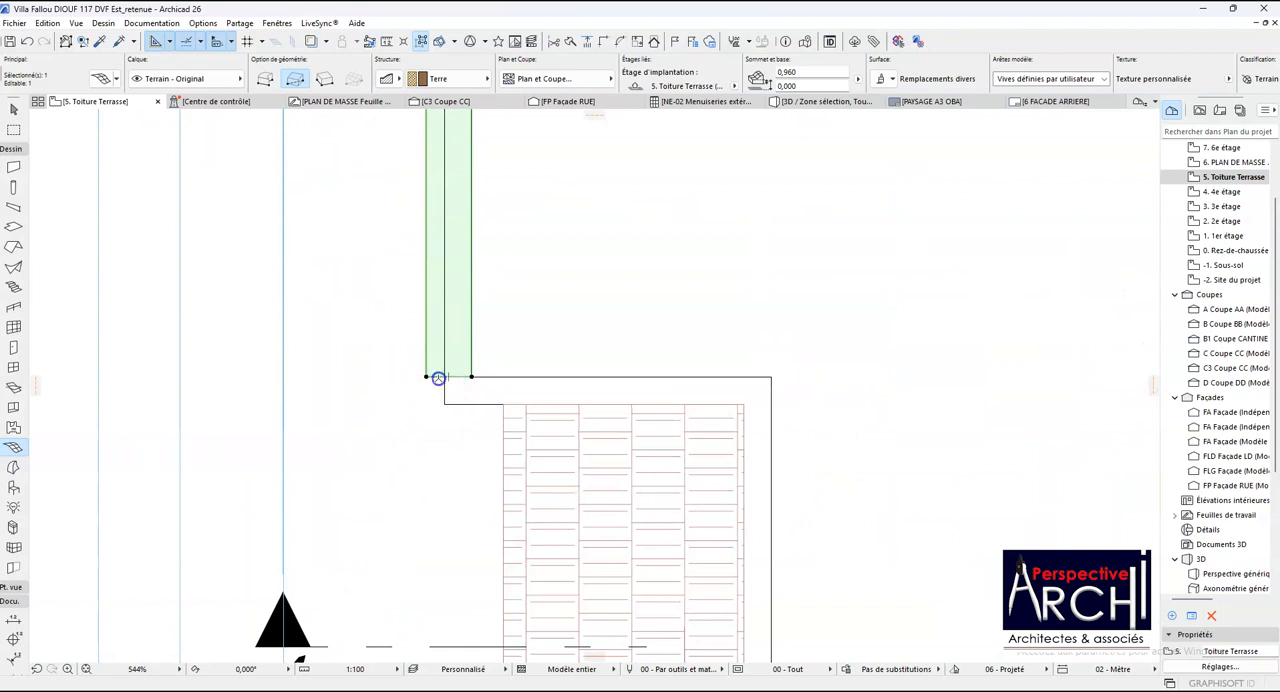
pyautogui.click(438, 378)
pyautogui.click(448, 404)
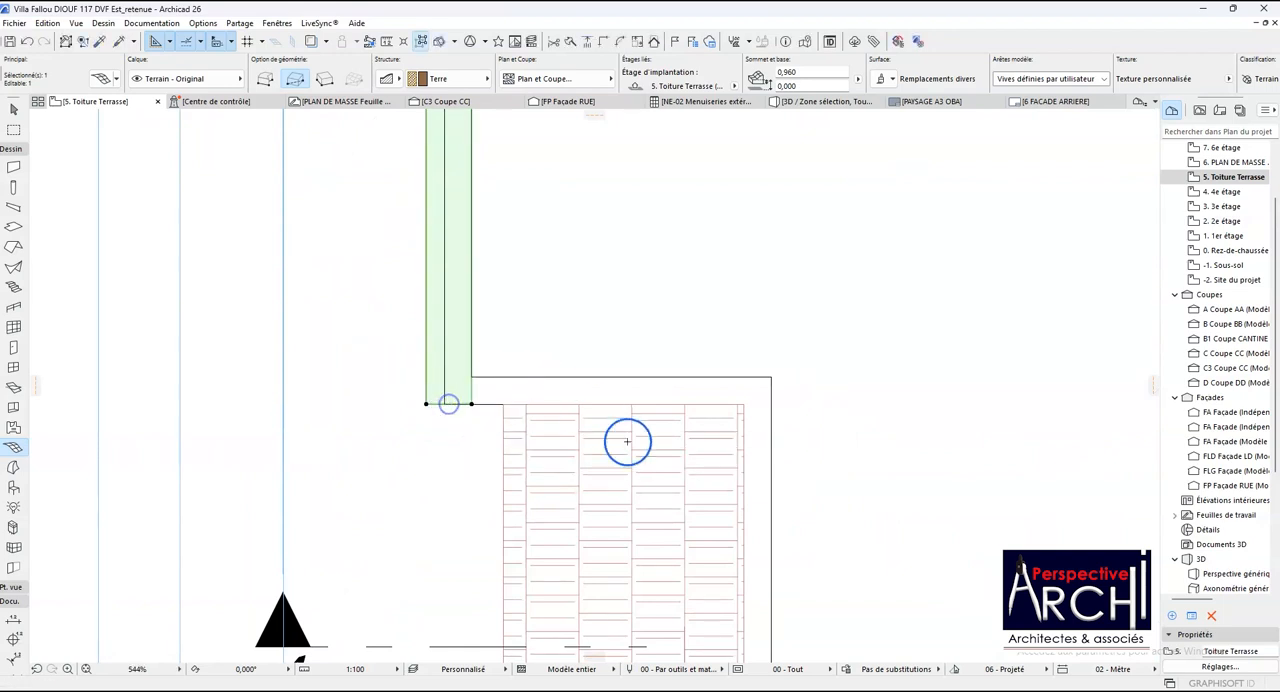
pyautogui.scroll(-7, 438, 420)
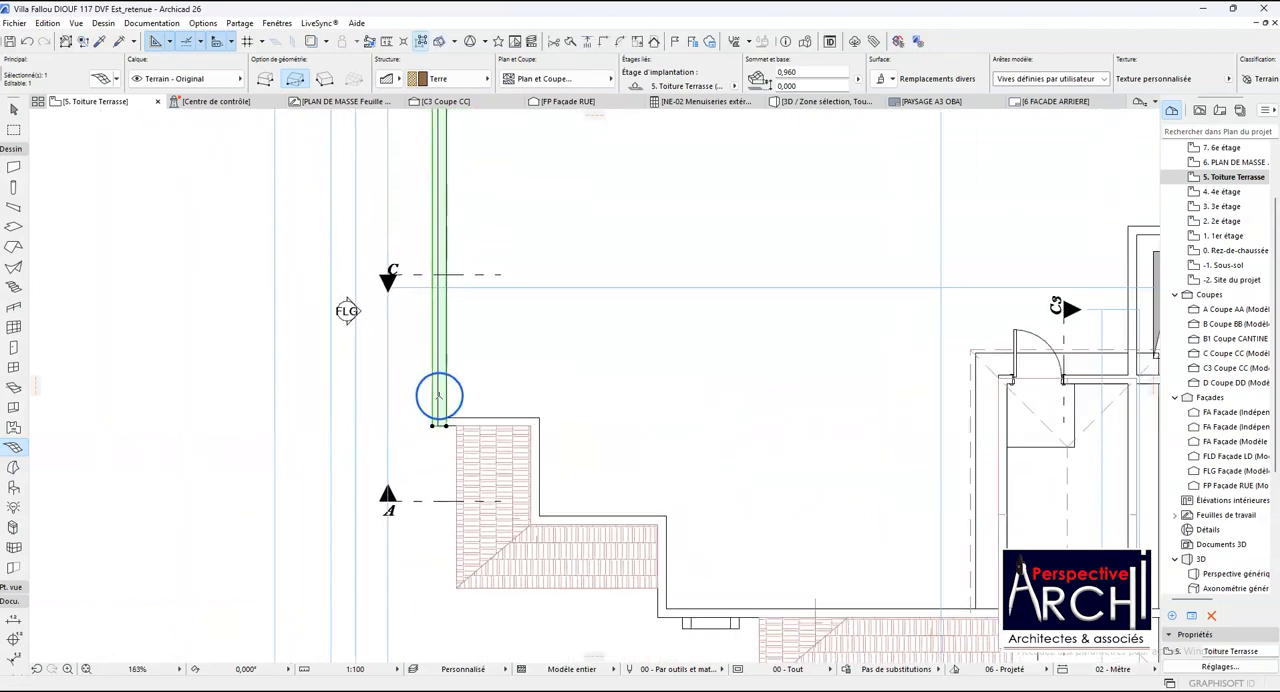
pyautogui.scroll(-2, 438, 397)
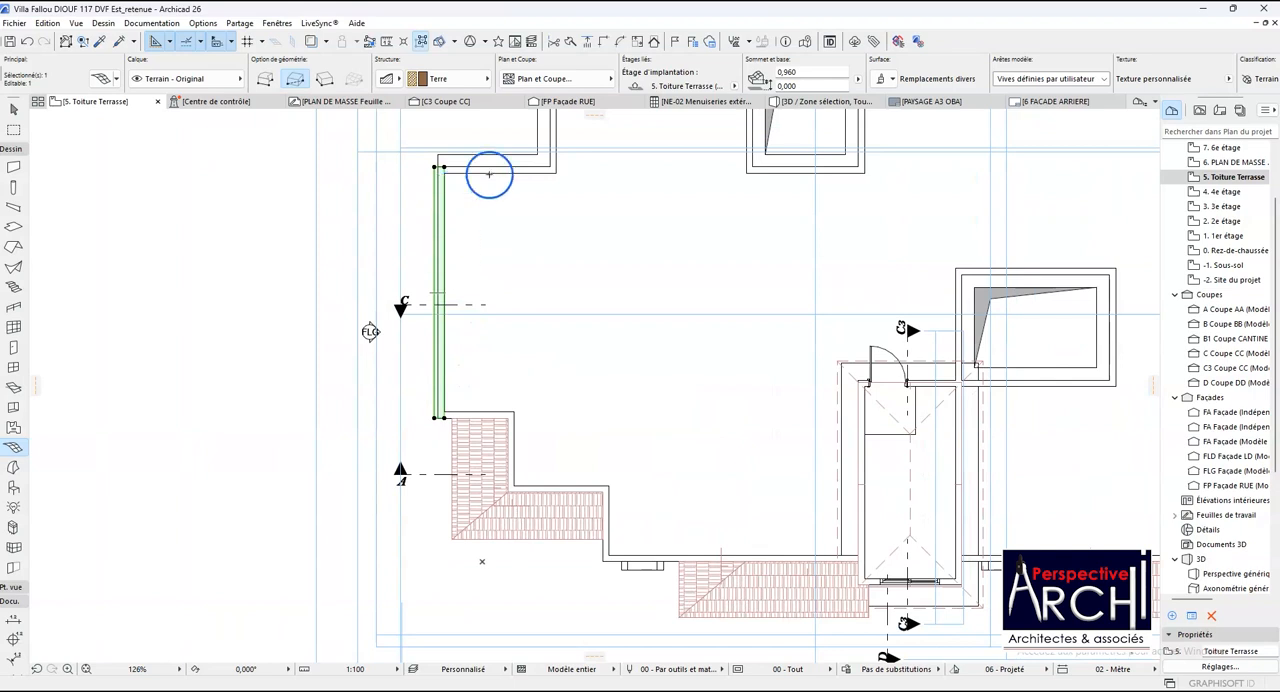
# - Set the parapet mesh's base elevation to 1.200 m and its height to 0.100 m
pyautogui.click(792, 86)
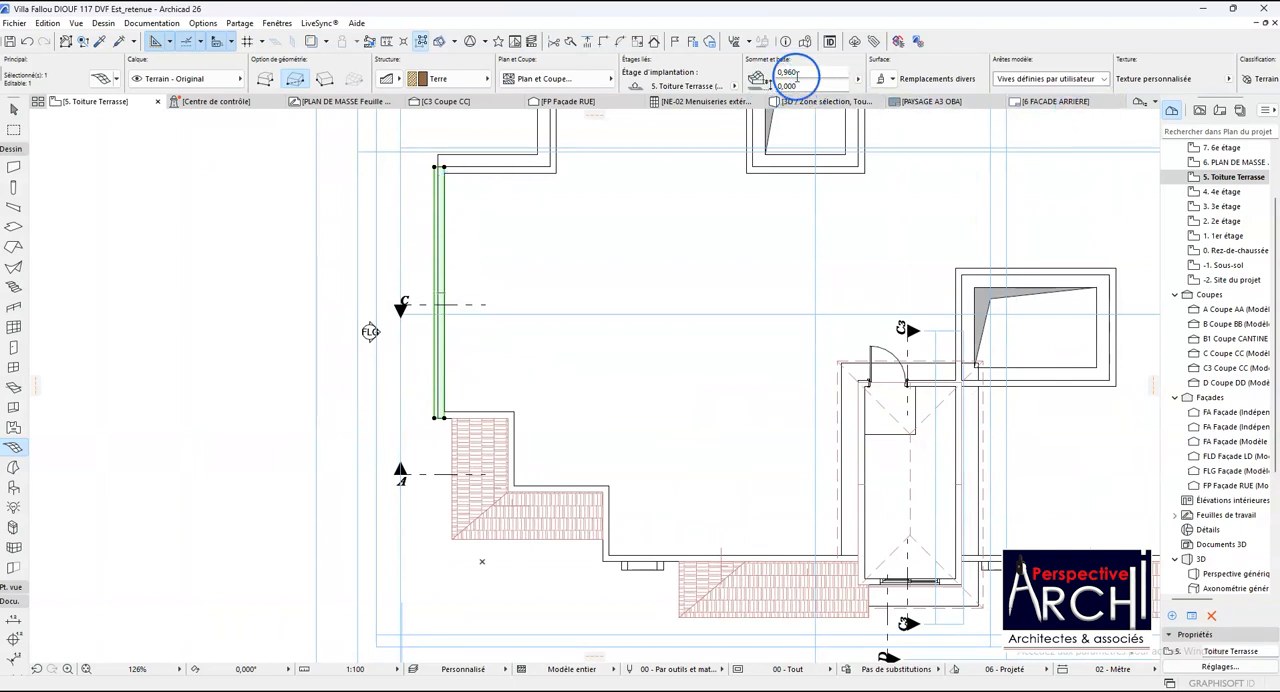
pyautogui.moveTo(800, 86); pyautogui.dragTo(768, 86)
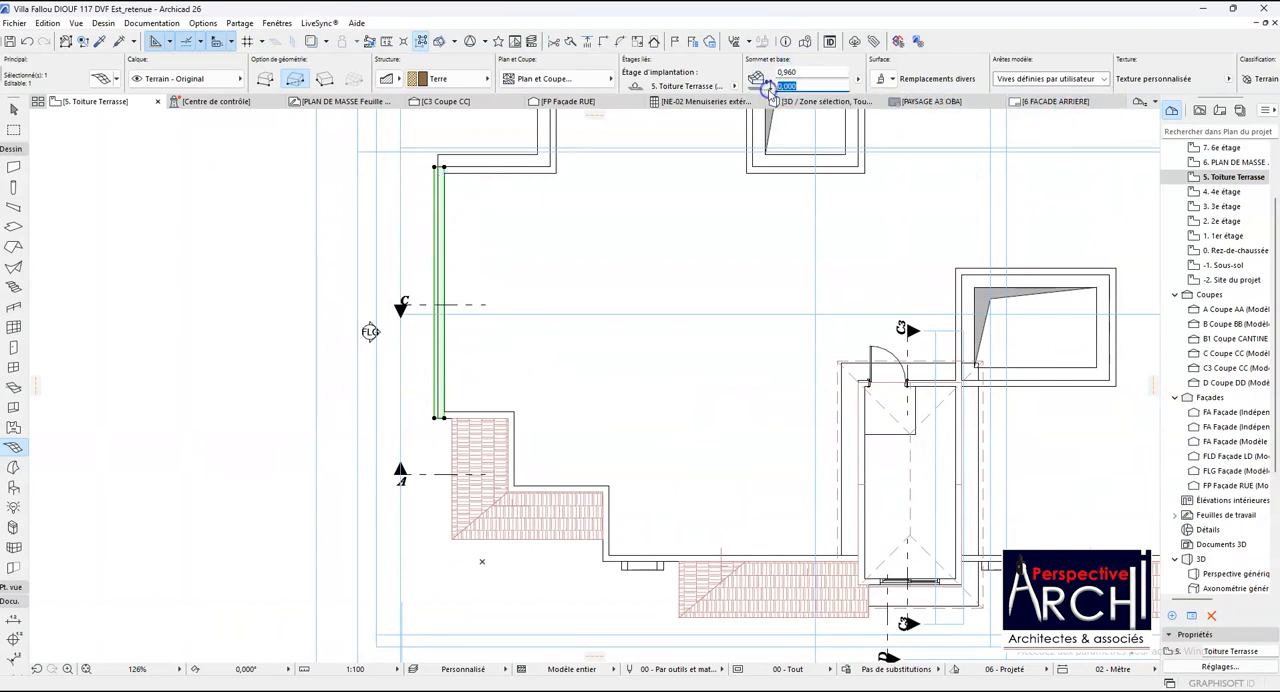
pyautogui.moveTo(785, 104)
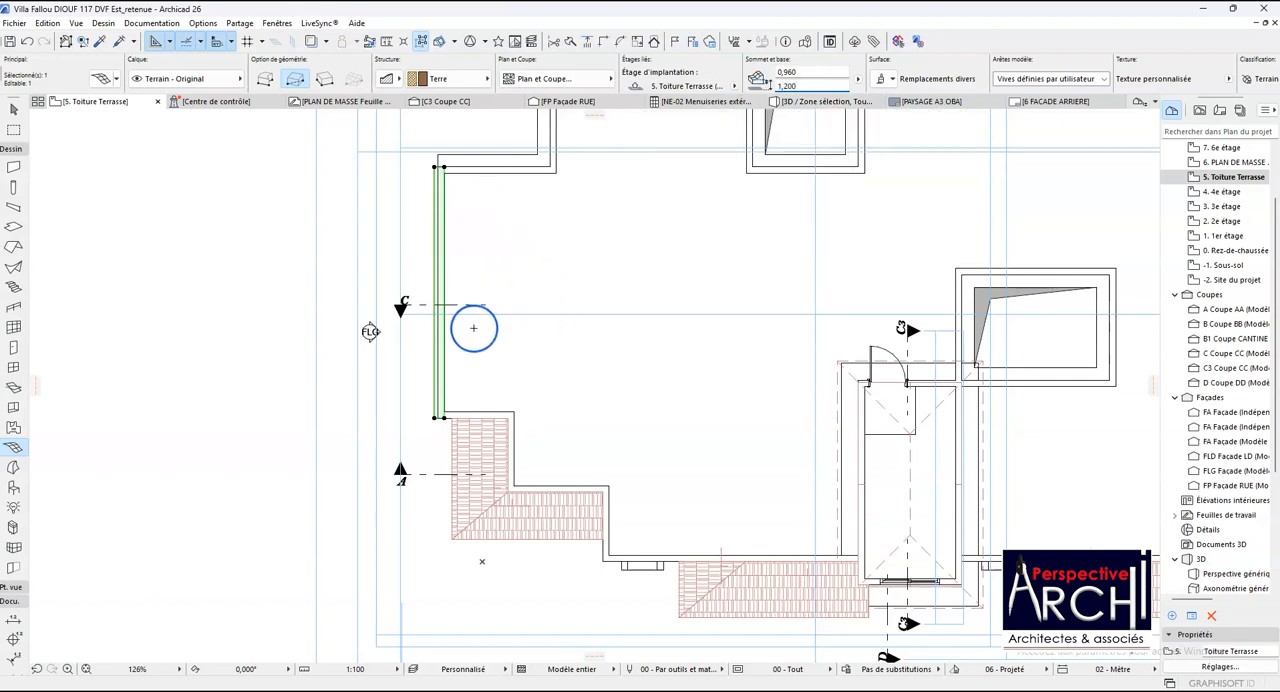
pyautogui.scroll(-2, 588, 278)
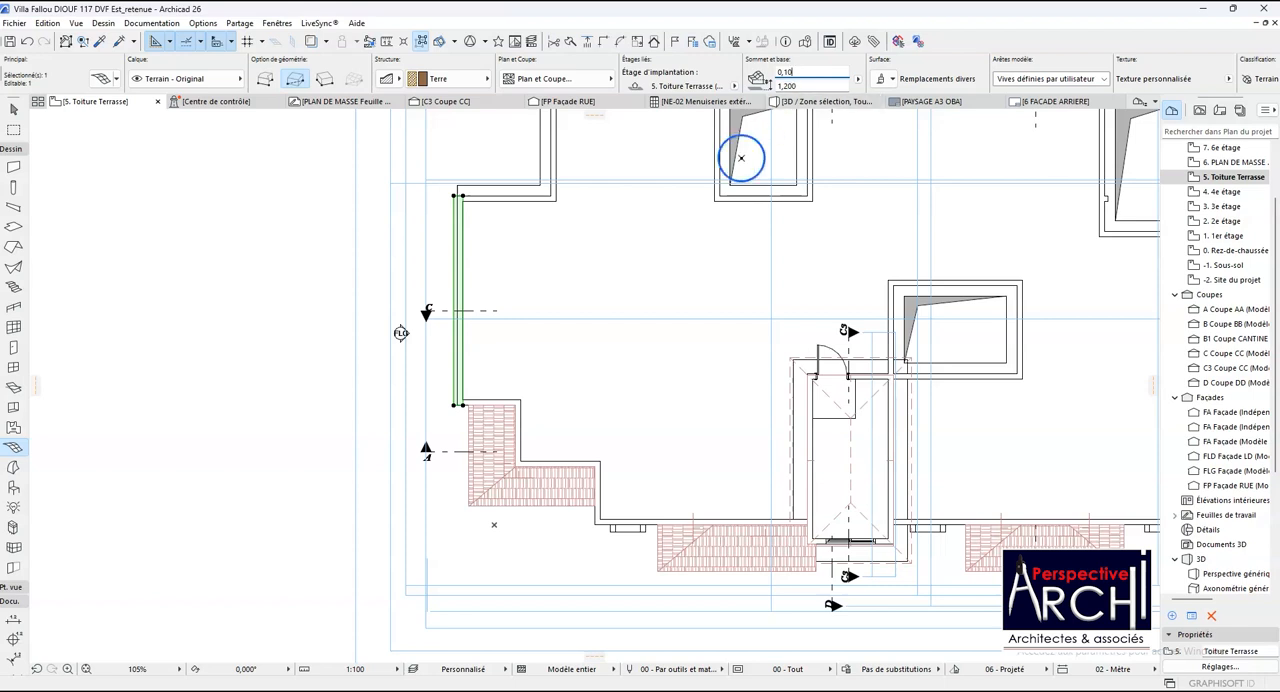
pyautogui.scroll(2, 678, 197)
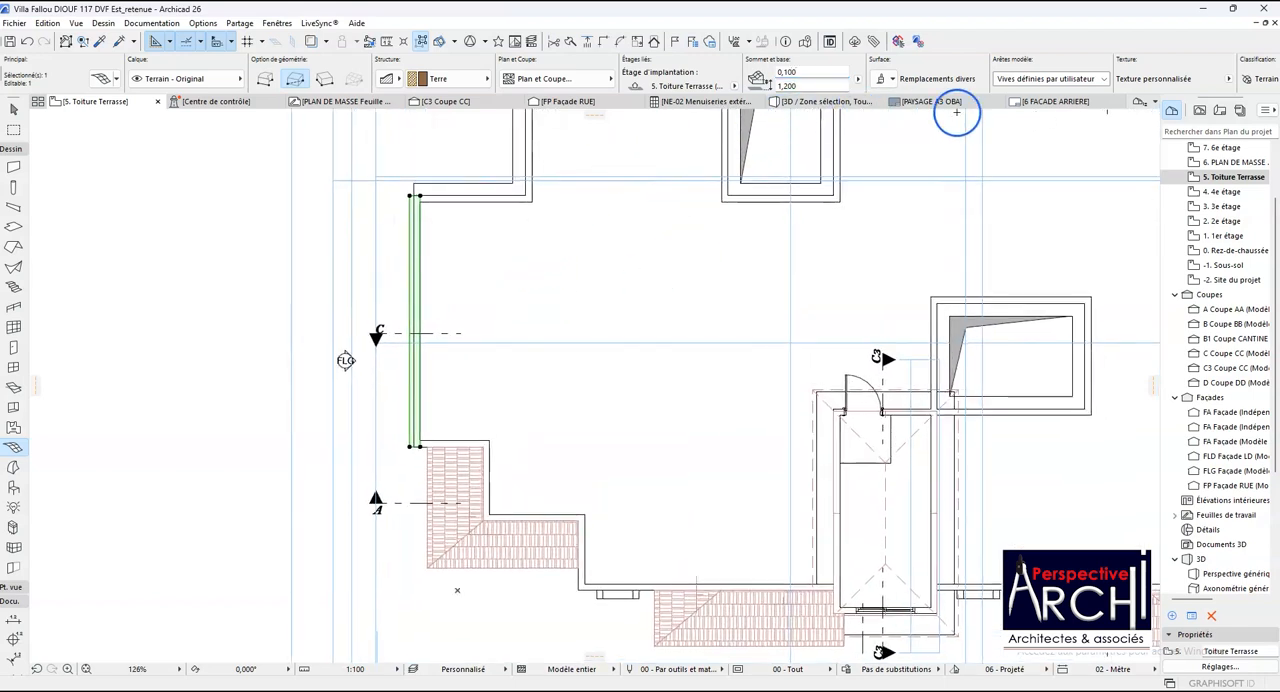
# - Switch to the 3D perspective and inspect the mesh coping on top of the parapet at close range
pyautogui.click(790, 103)
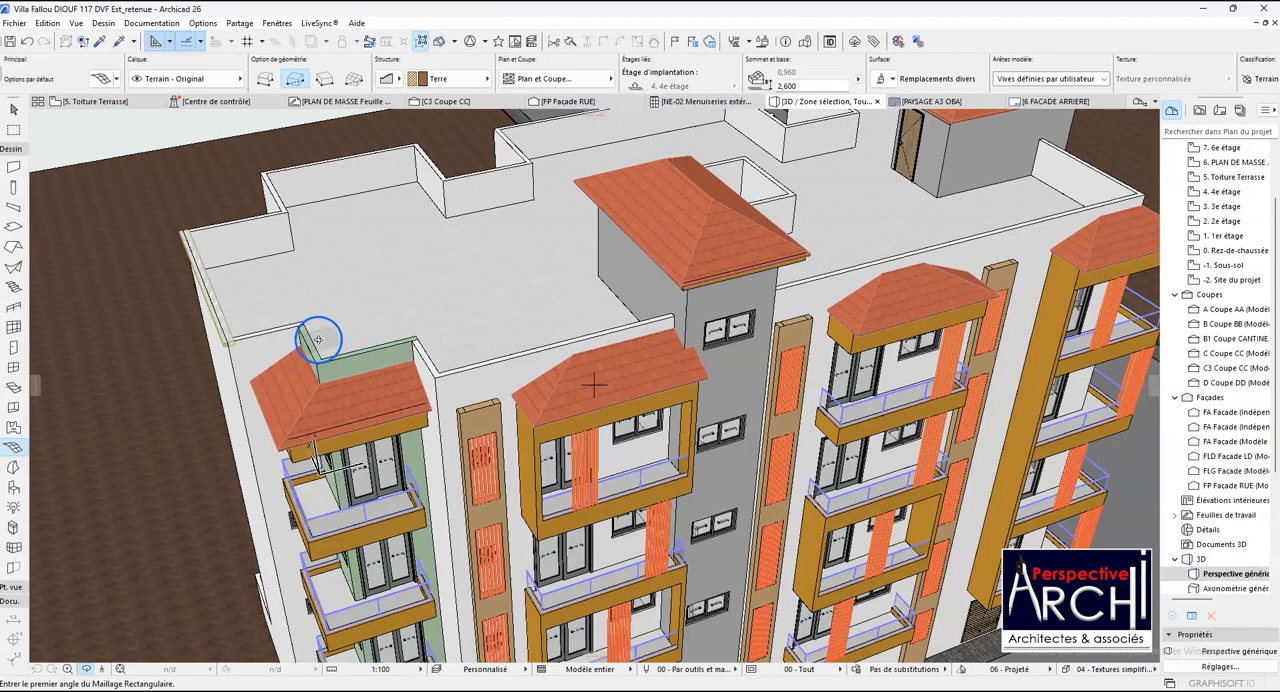
pyautogui.keyDown('shift'); pyautogui.moveTo(302, 345); pyautogui.dragTo(414, 314, button='middle'); pyautogui.keyUp('shift')
pyautogui.scroll(-3, 460, 318)
pyautogui.scroll(6, 208, 360)
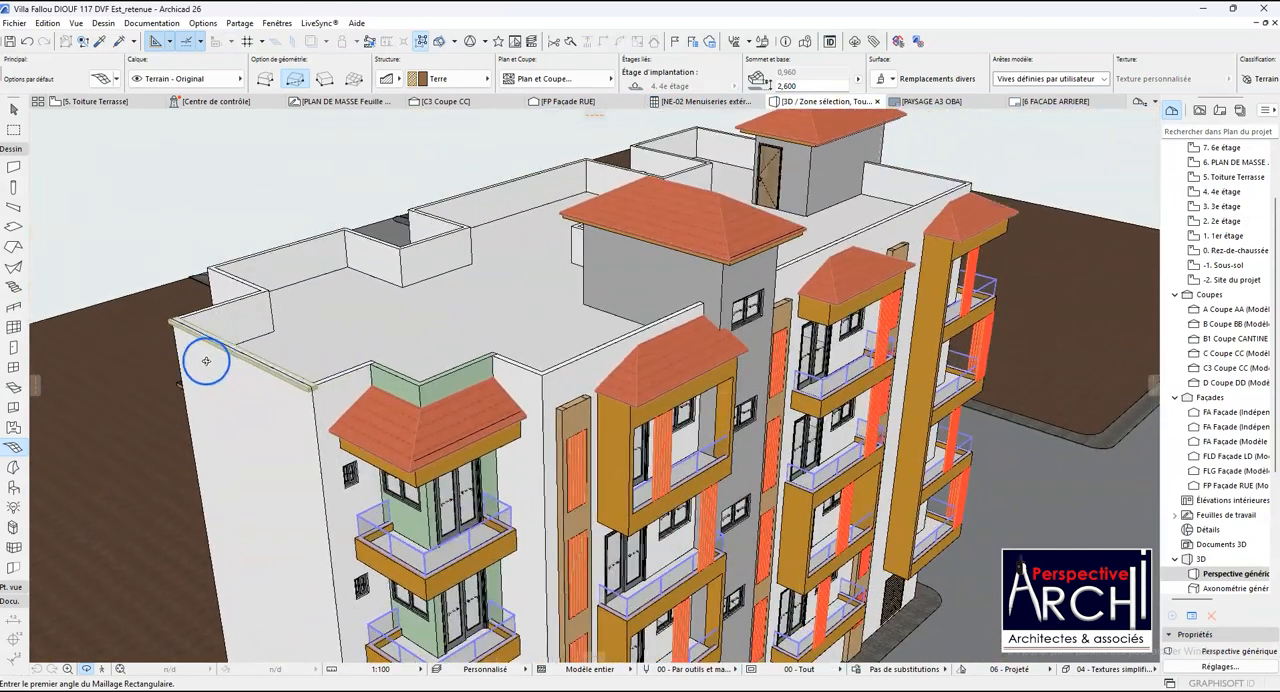
pyautogui.moveTo(222, 375)
pyautogui.keyDown('shift'); pyautogui.mouseDown(button='middle')
pyautogui.moveTo(294, 345)
pyautogui.moveTo(228, 384)
pyautogui.mouseUp(button='middle'); pyautogui.keyUp('shift')
pyautogui.scroll(-3, 344, 335)
pyautogui.scroll(5, 337, 380)
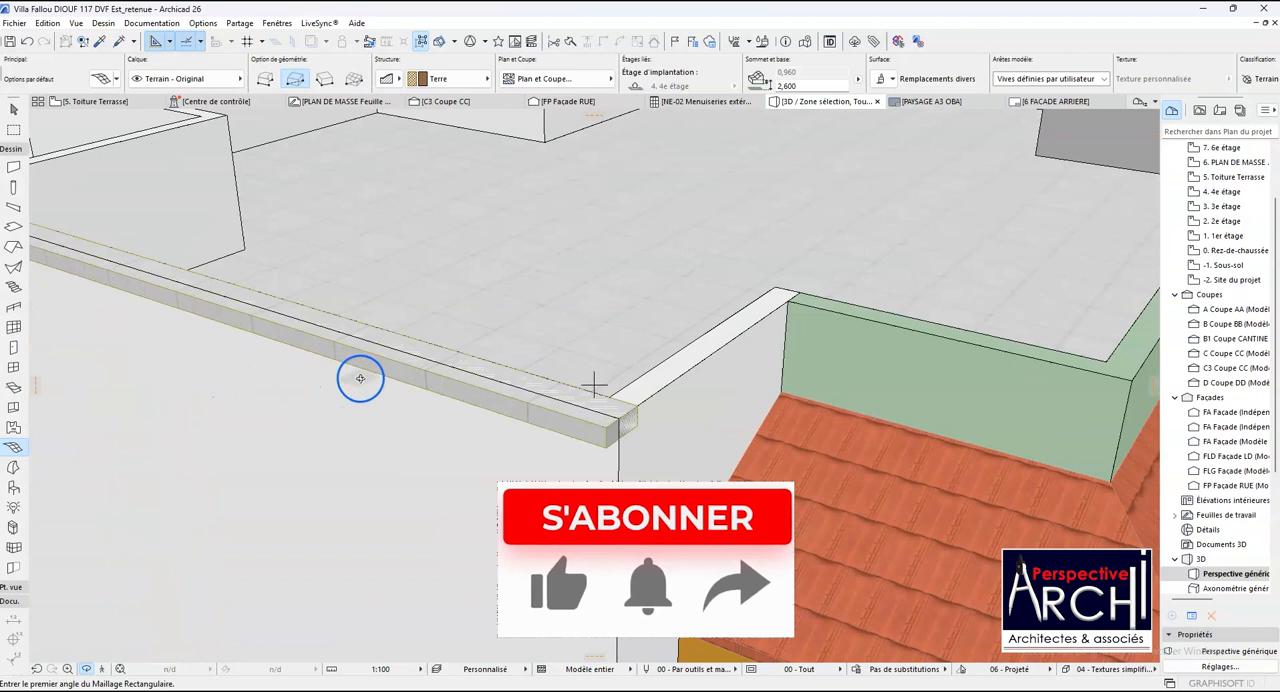
# - Move the coping mesh outward horizontally from its outer end corner to the parapet wall's corner so it sits against the facade
pyautogui.click(540, 380)
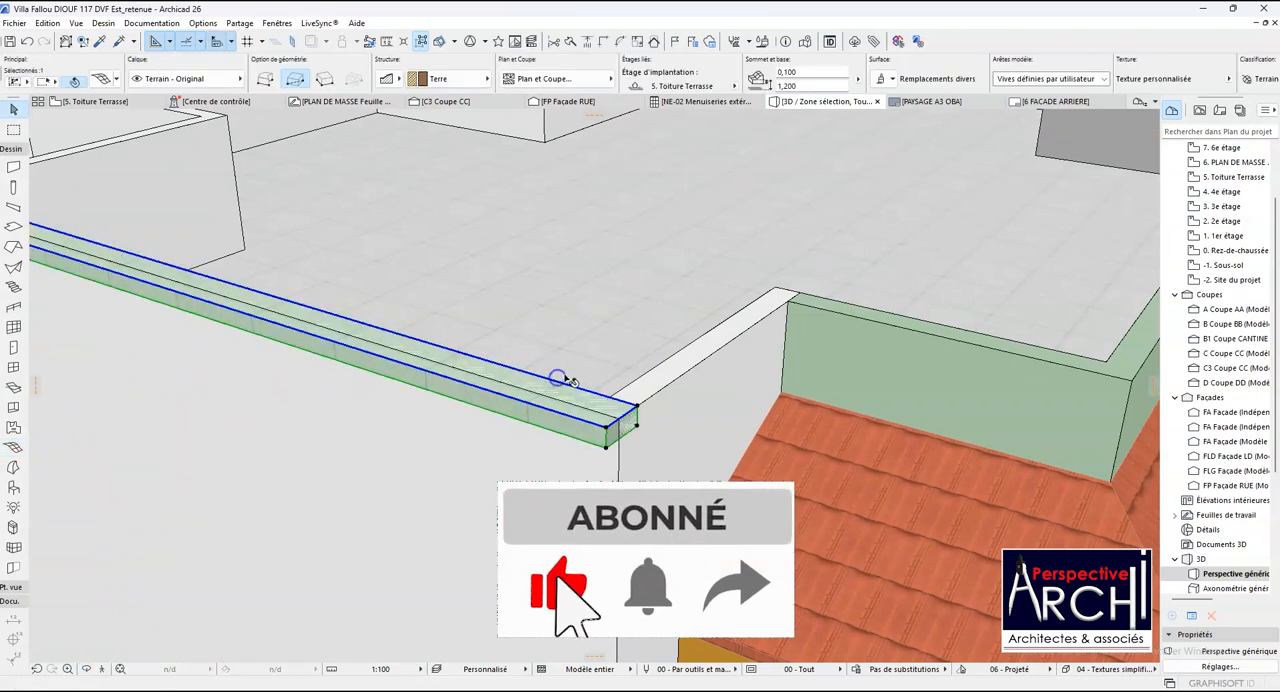
pyautogui.scroll(-3, 540, 380)
pyautogui.scroll(4, 606, 491)
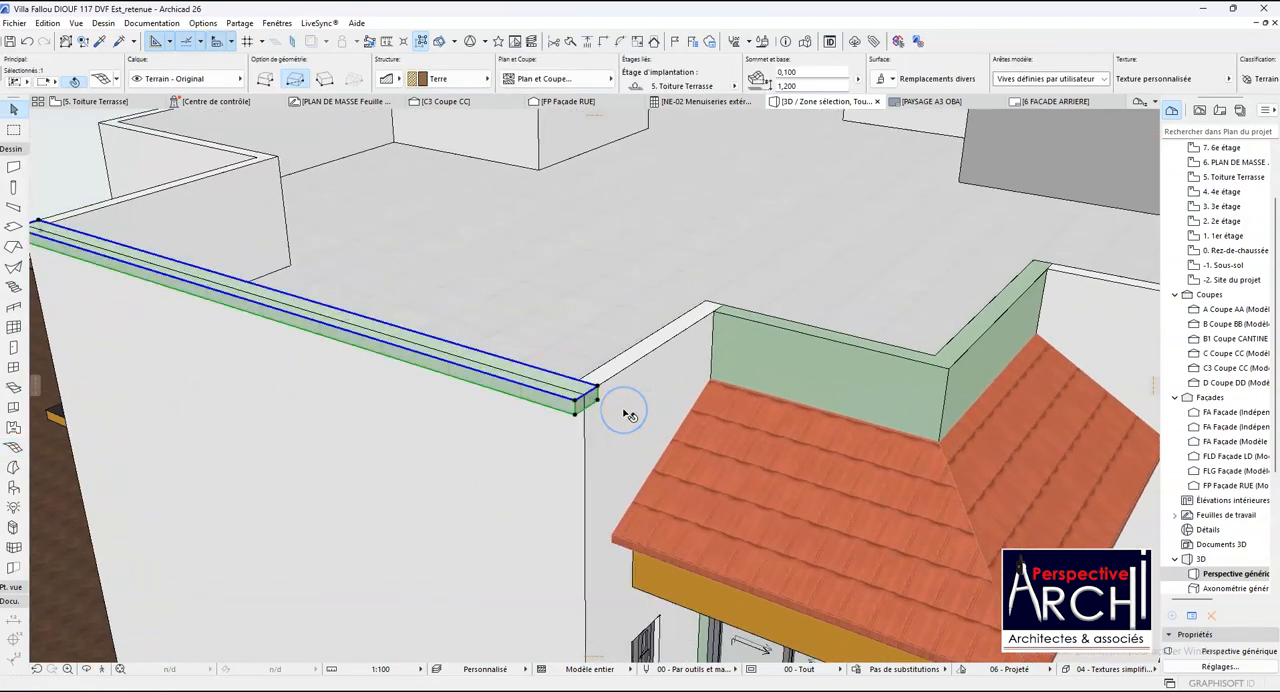
pyautogui.click(625, 414)
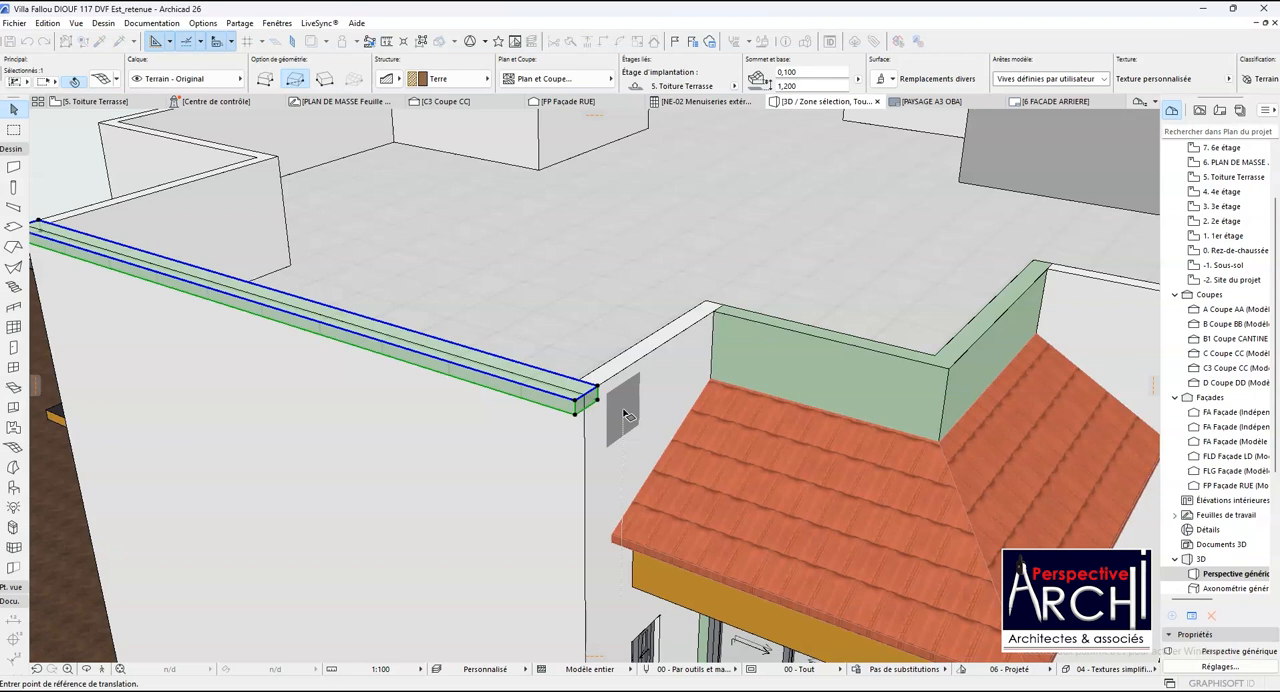
pyautogui.scroll(5, 604, 392)
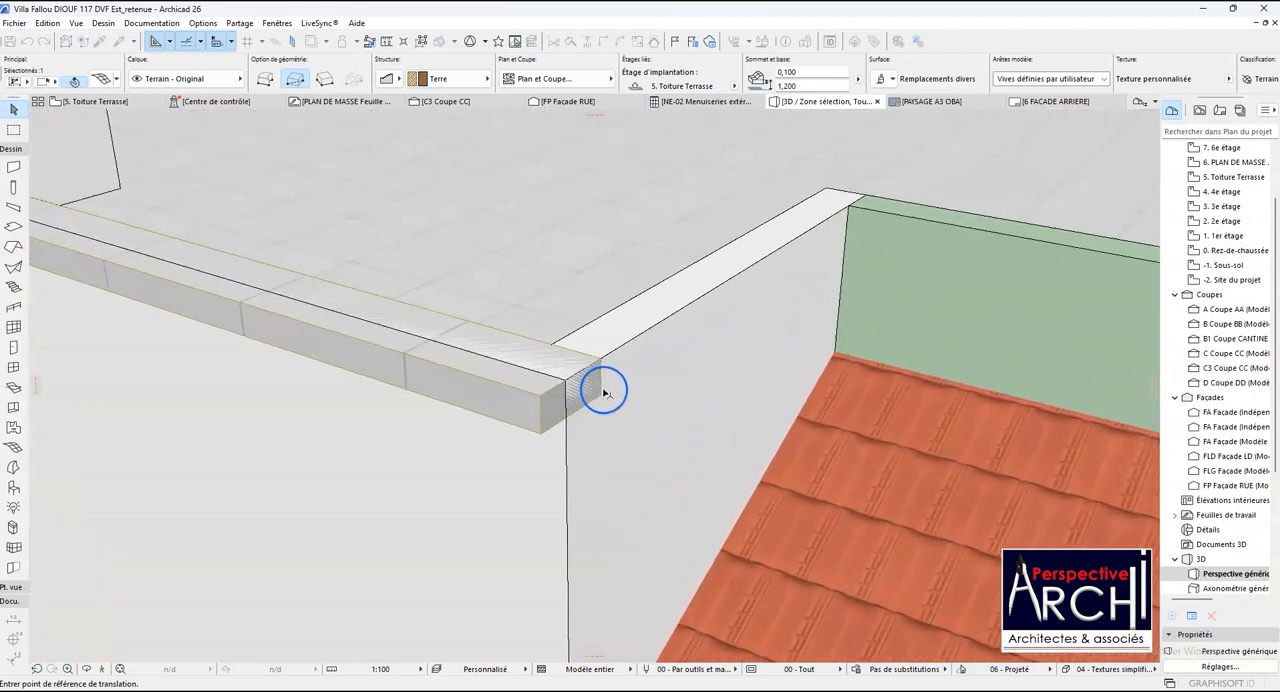
pyautogui.click(602, 360)
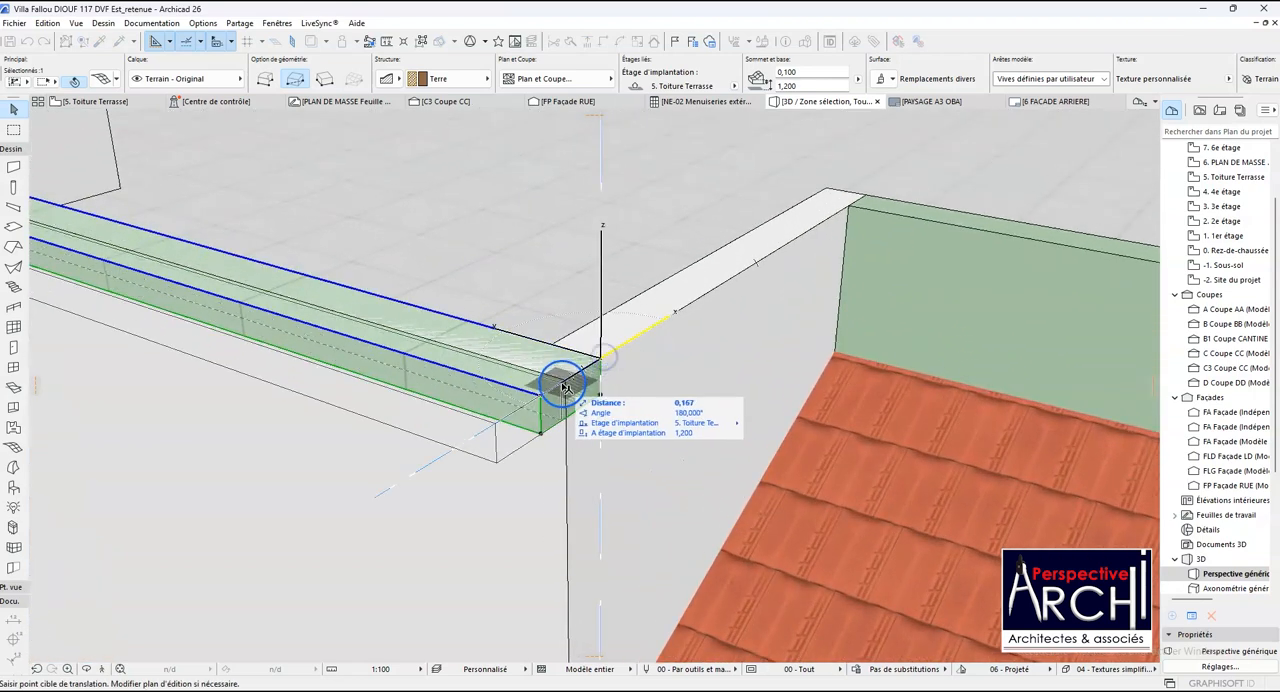
pyautogui.click(565, 381)
pyautogui.scroll(-5, 580, 370)
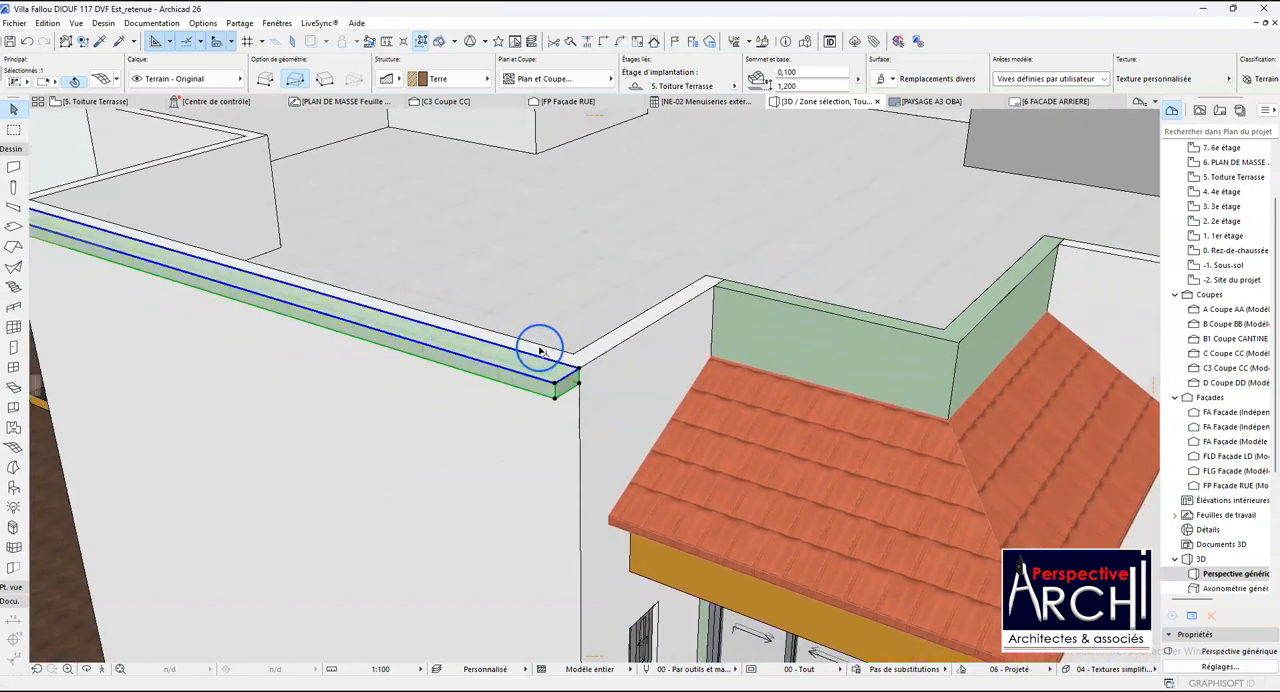
pyautogui.scroll(2, 557, 368)
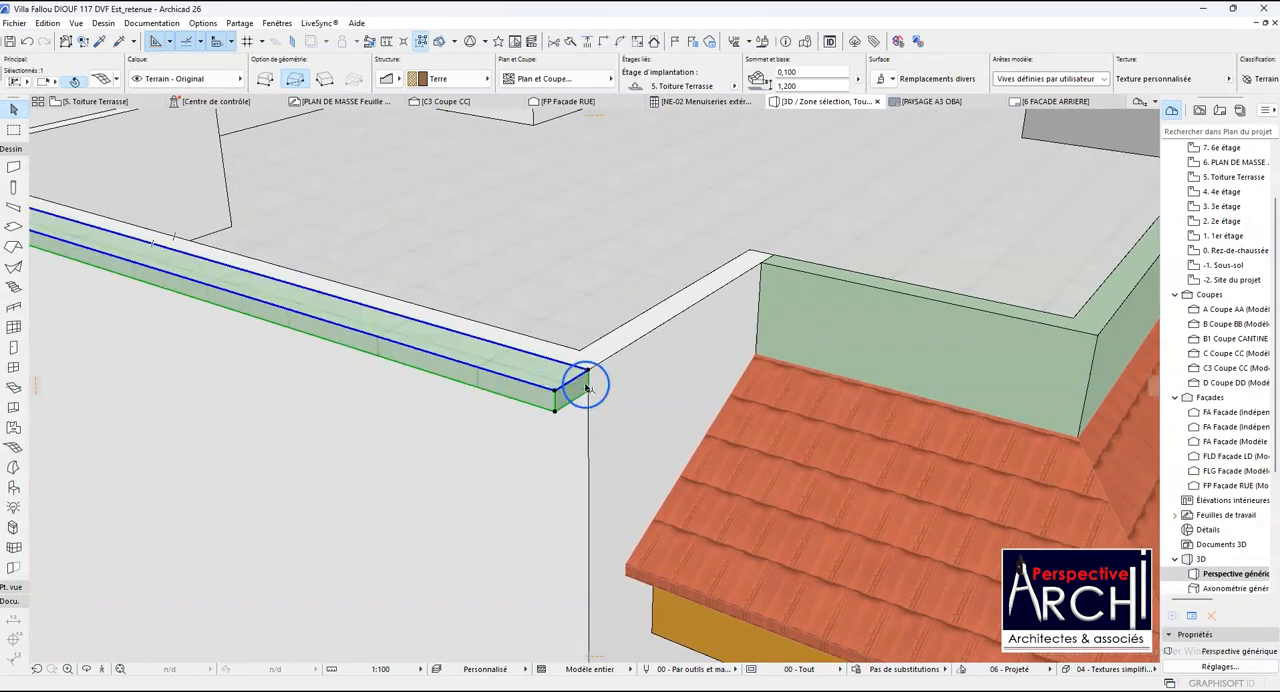
pyautogui.scroll(-4, 586, 370)
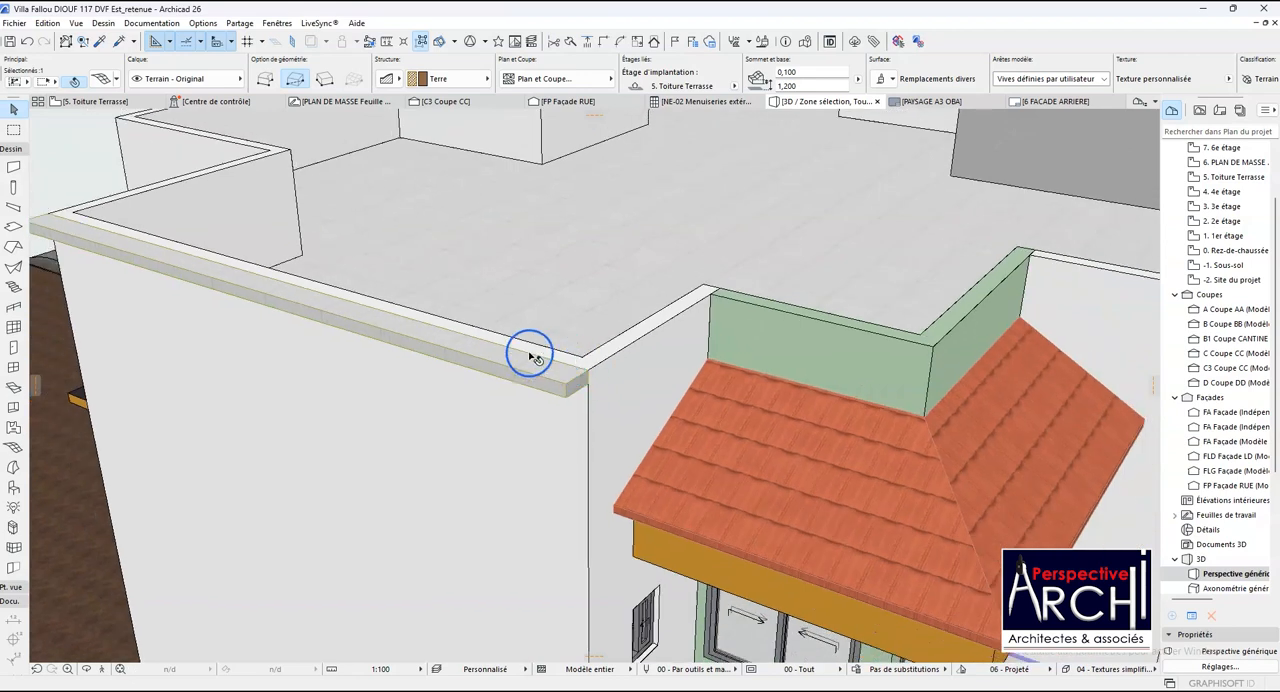
# - Check the height of the parapet wall at the far end of the coping and examine the coping's near corner
pyautogui.click(255, 235)
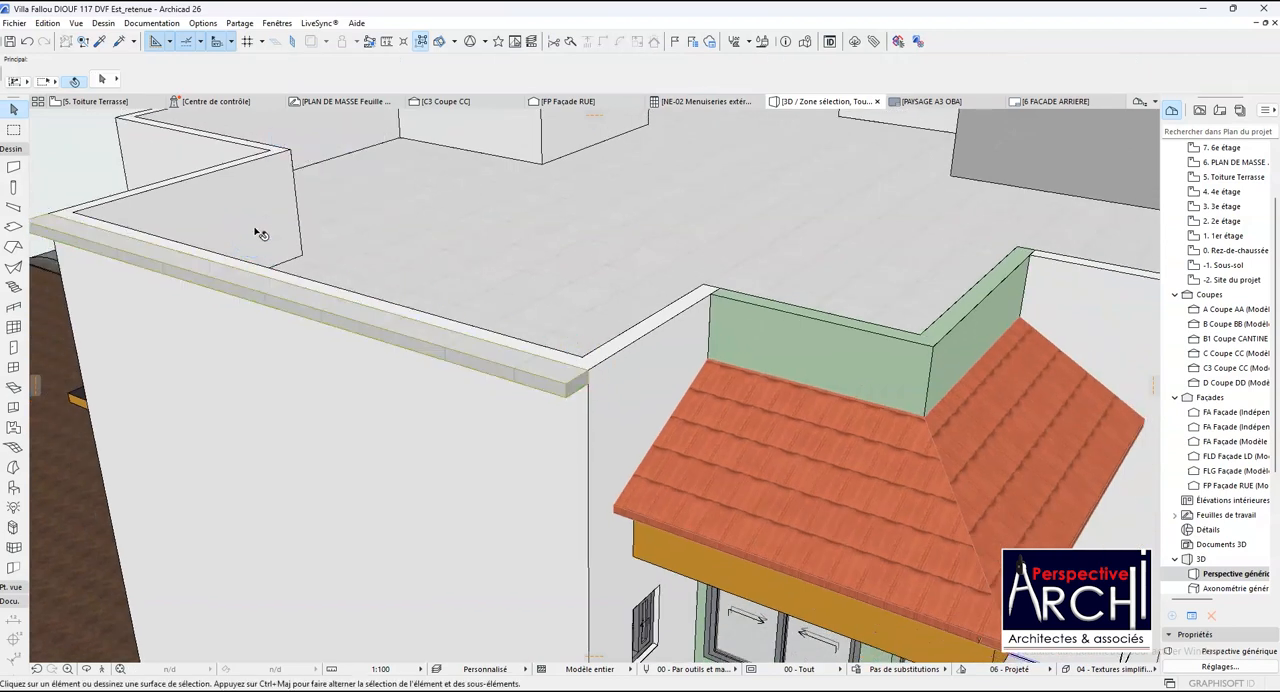
pyautogui.click(243, 213)
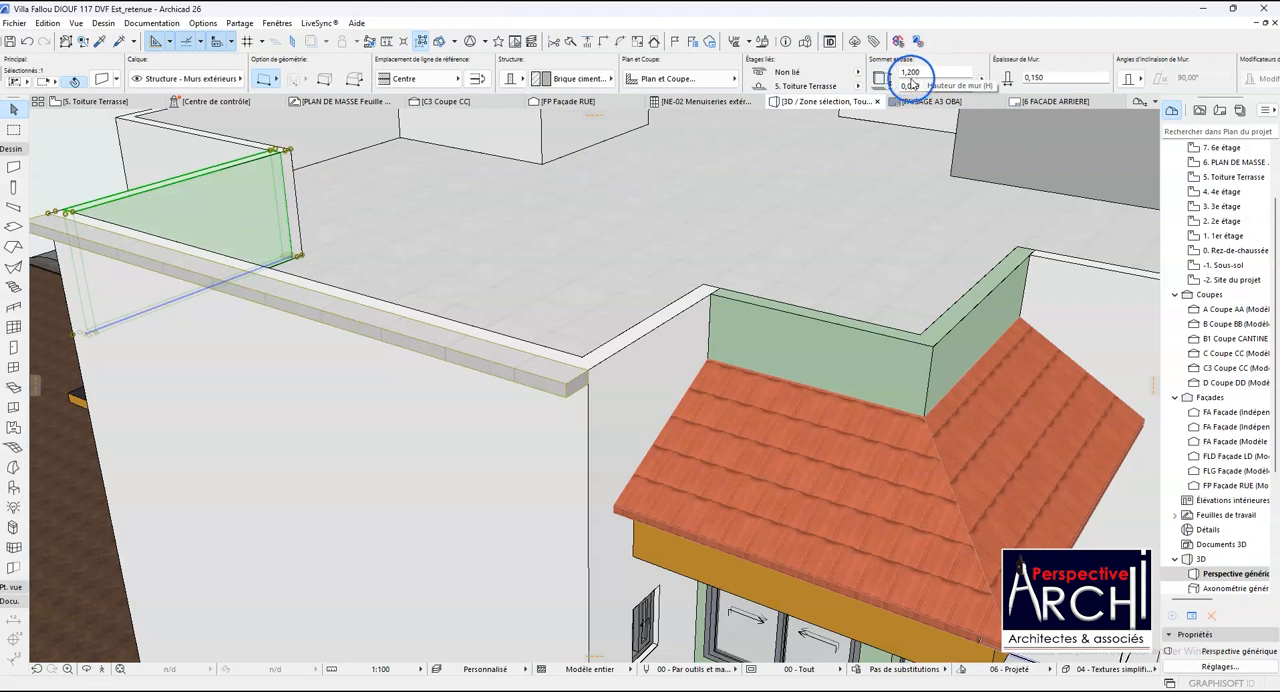
pyautogui.press('Escape')
pyautogui.scroll(-2, 435, 352)
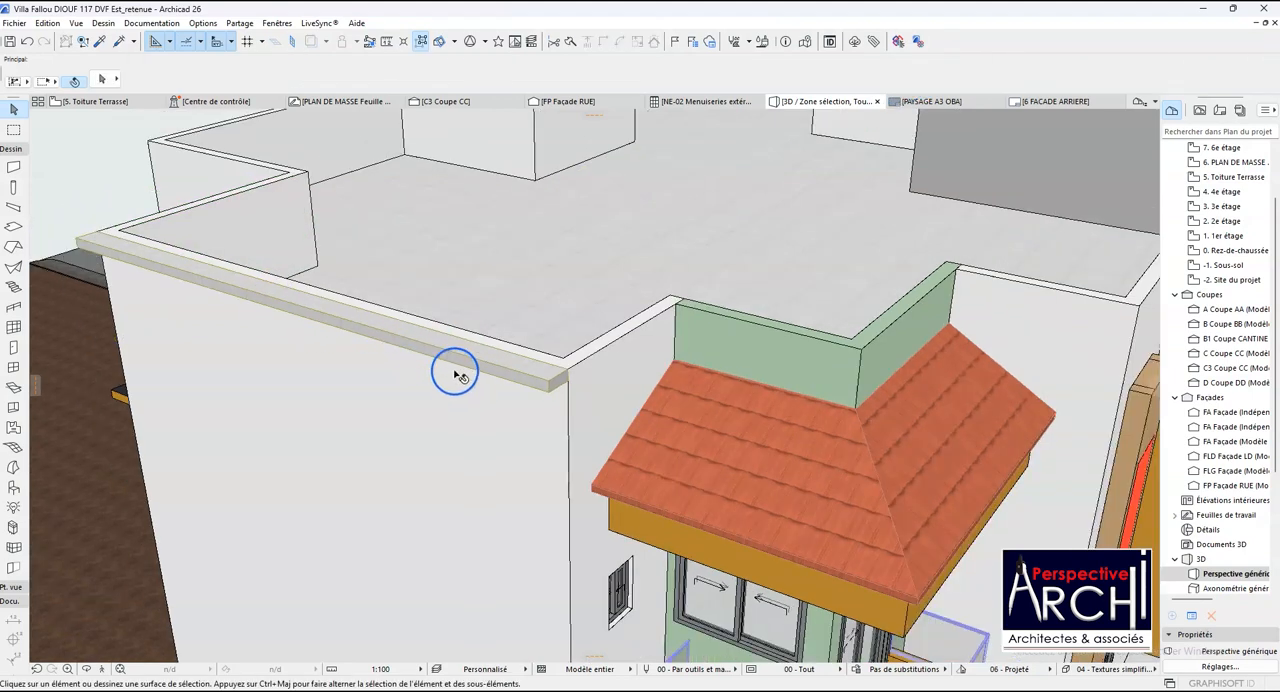
pyautogui.scroll(1, 500, 345)
pyautogui.scroll(1, 540, 372)
pyautogui.scroll(1, 578, 390)
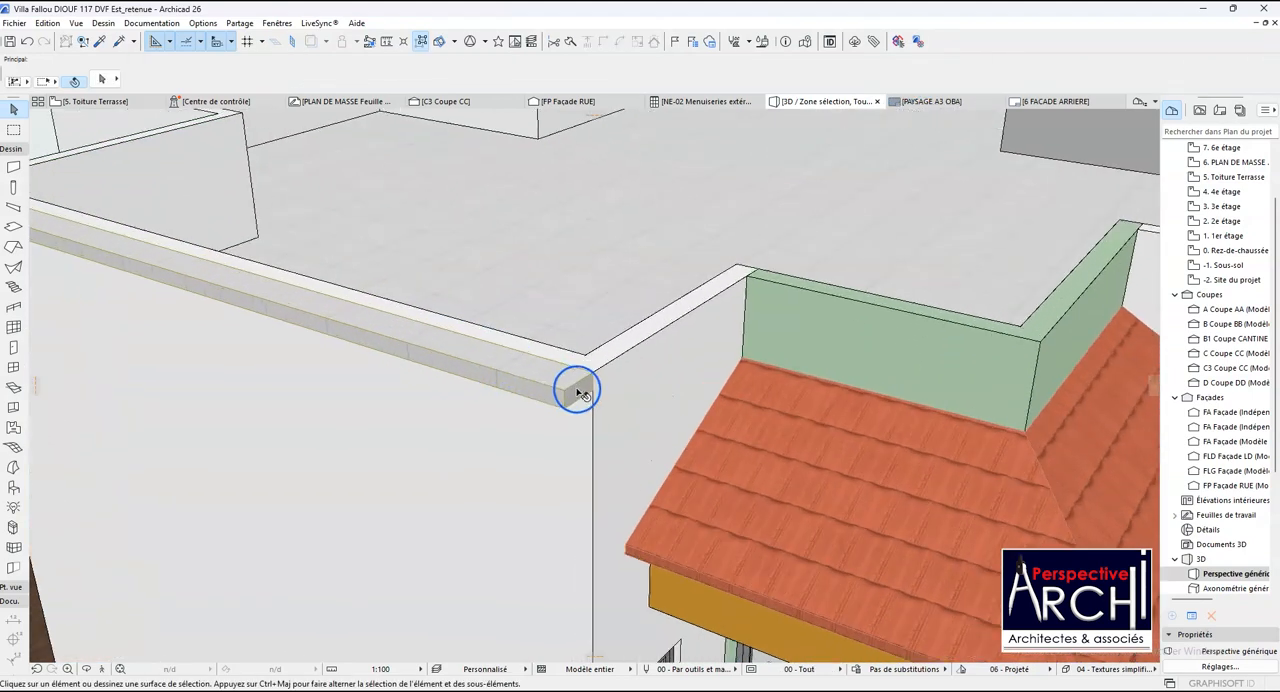
pyautogui.scroll(1, 576, 391)
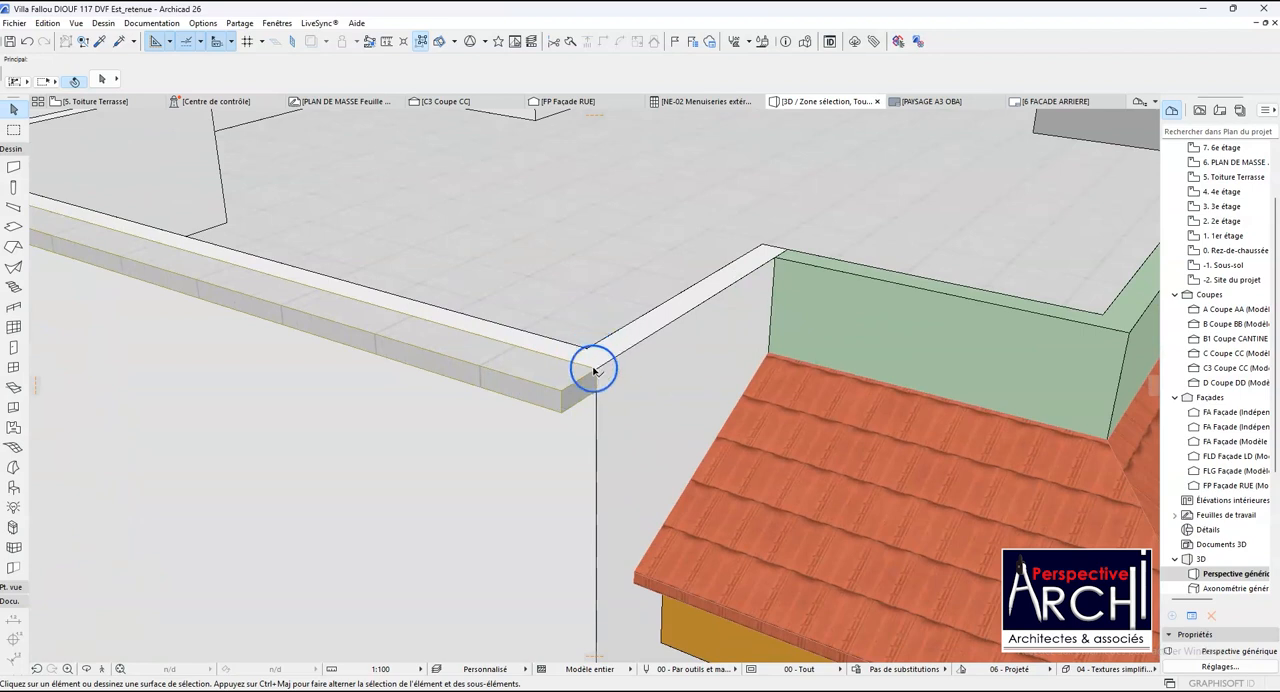
# - Undo the last translation of the coping mesh and clear the selection
pyautogui.click(592, 376)
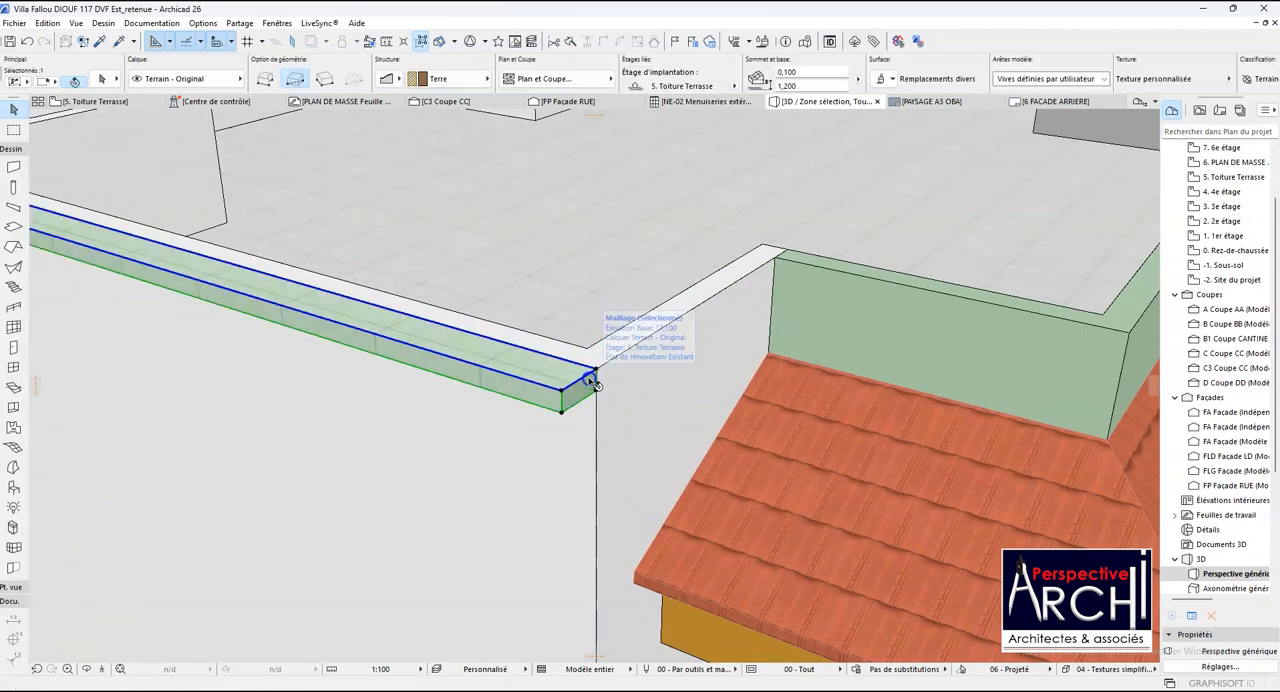
pyautogui.hotkey('ctrl', 'z')
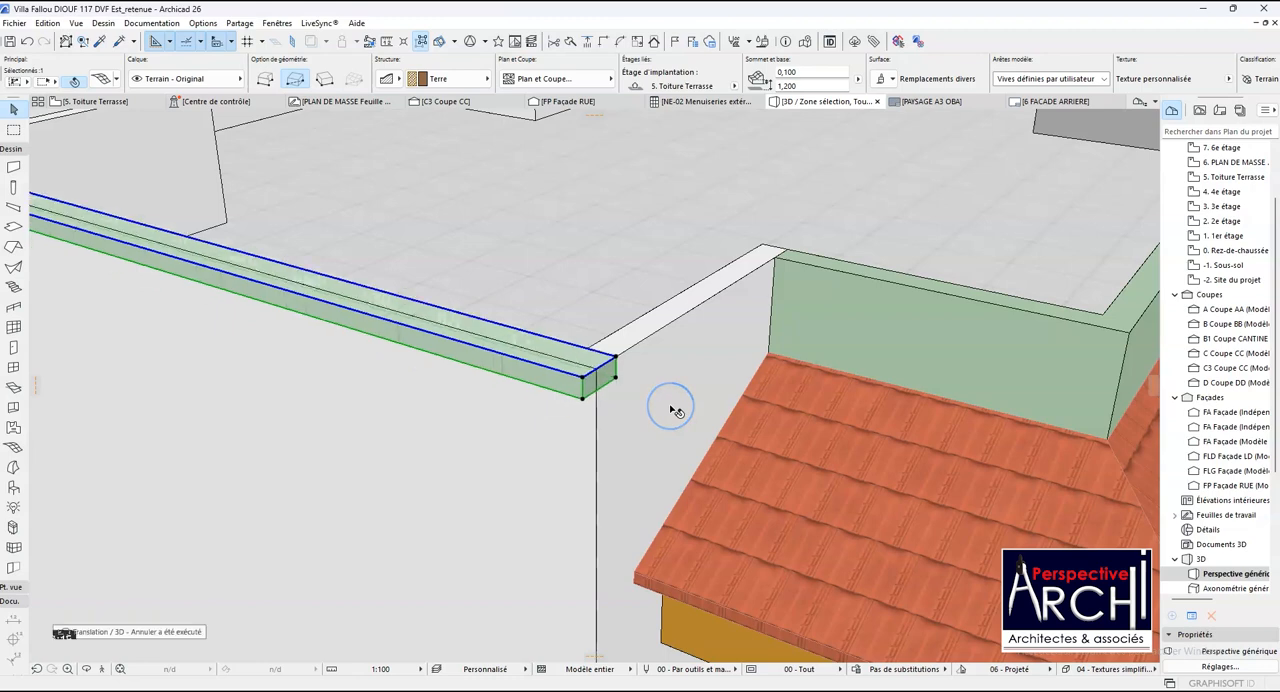
pyautogui.press('Escape')
# - Select the parapet walls around the roof terrace perimeter and set their height to 1.100 m
pyautogui.click(548, 432)
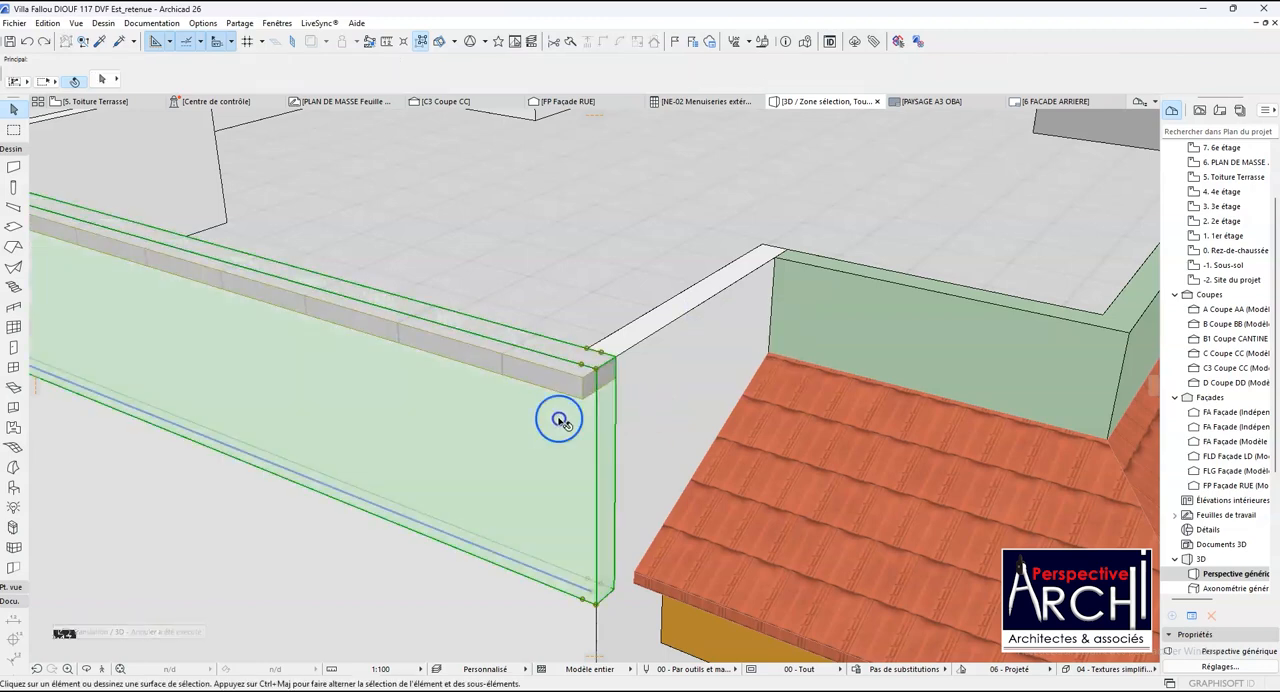
pyautogui.keyDown('shift'); pyautogui.click(647, 378); pyautogui.keyUp('shift')
pyautogui.scroll(-8, 565, 393)
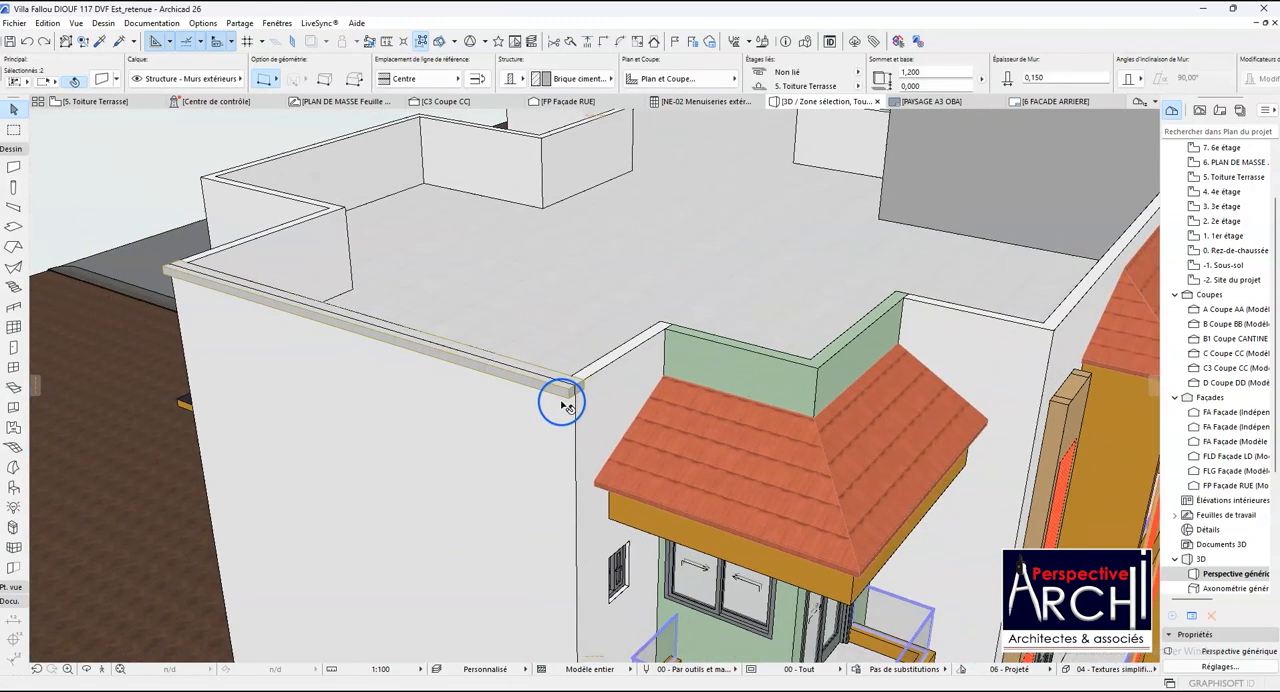
pyautogui.keyDown('shift'); pyautogui.click(770, 370); pyautogui.keyUp('shift')
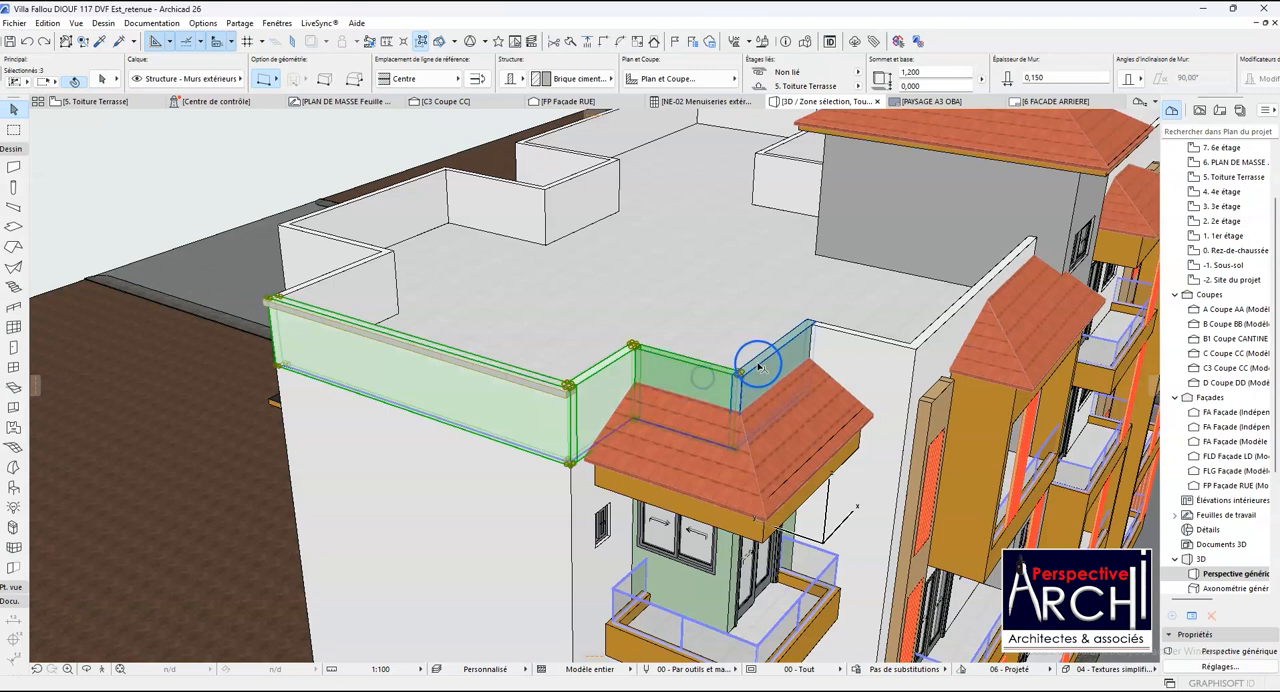
pyautogui.keyDown('shift'); pyautogui.click(855, 345); pyautogui.keyUp('shift')
pyautogui.keyDown('shift'); pyautogui.click(950, 330); pyautogui.keyUp('shift')
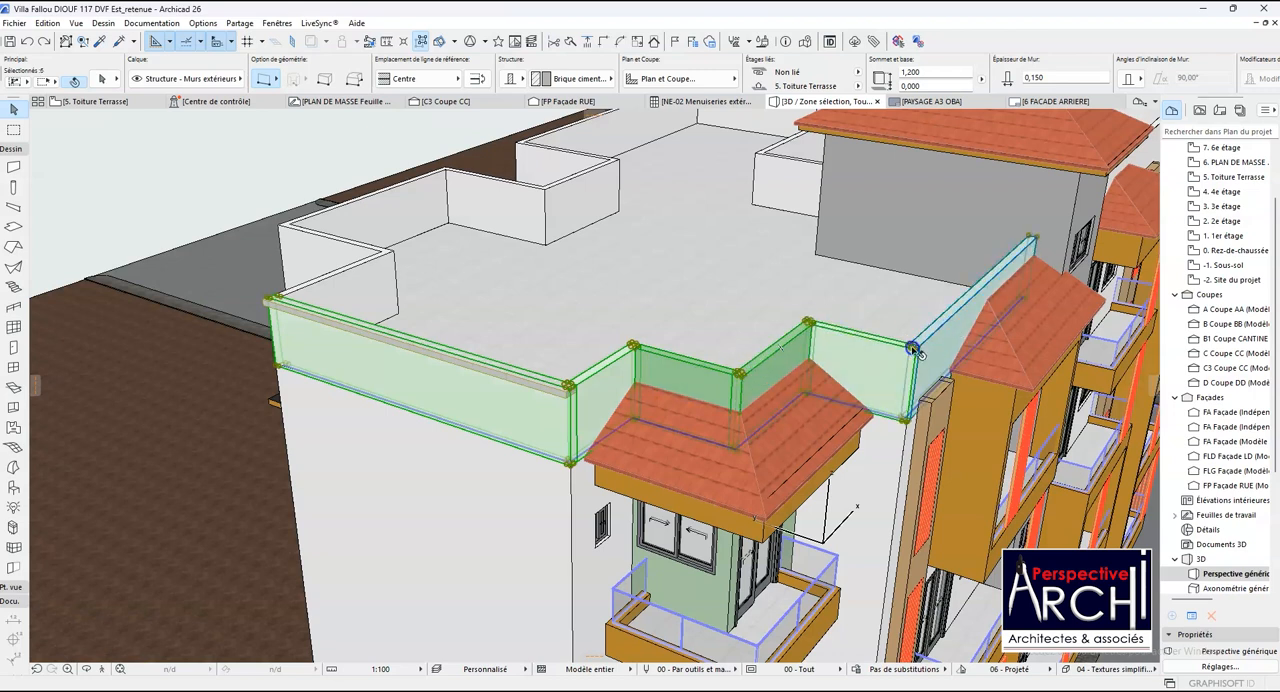
pyautogui.scroll(-3, 930, 300)
pyautogui.keyDown('shift'); pyautogui.click(497, 337); pyautogui.keyUp('shift')
pyautogui.keyDown('shift'); pyautogui.click(470, 305); pyautogui.keyUp('shift')
pyautogui.keyDown('shift'); pyautogui.click(495, 278); pyautogui.keyUp('shift')
pyautogui.keyDown('shift'); pyautogui.click(557, 280); pyautogui.keyUp('shift')
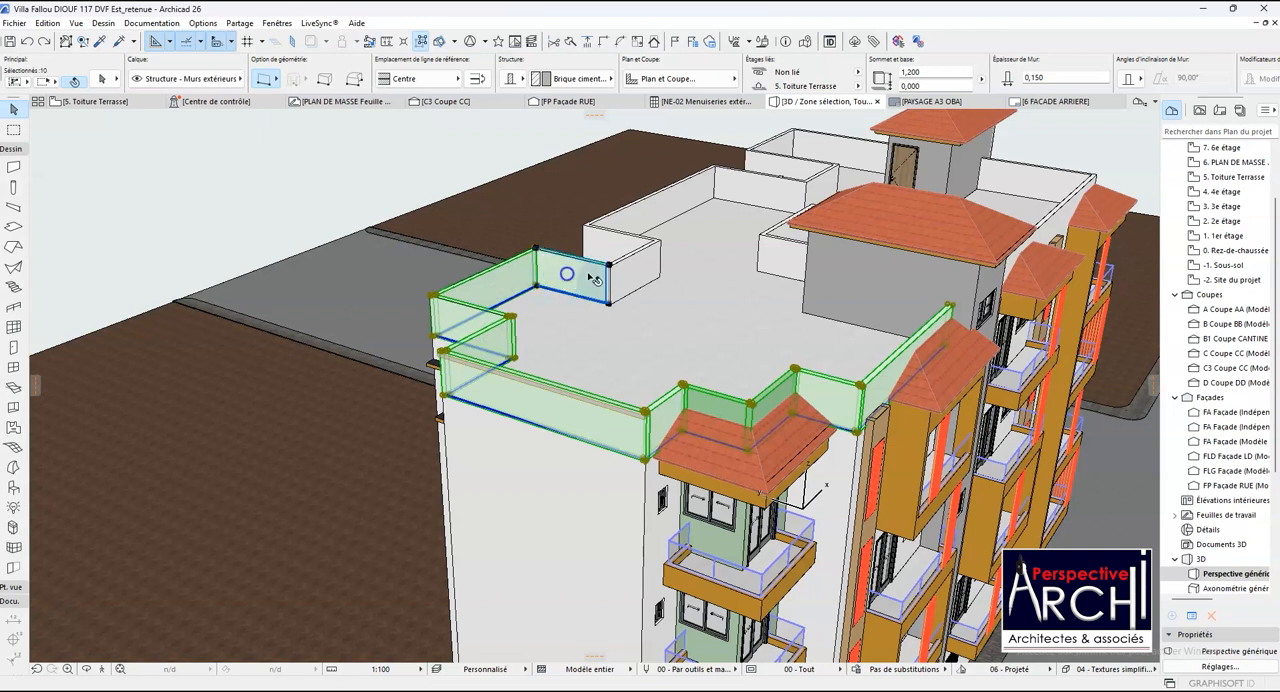
pyautogui.keyDown('shift'); pyautogui.click(630, 274); pyautogui.keyUp('shift')
pyautogui.keyDown('shift'); pyautogui.click(619, 242); pyautogui.keyUp('shift')
pyautogui.keyDown('shift'); pyautogui.click(629, 214); pyautogui.keyUp('shift')
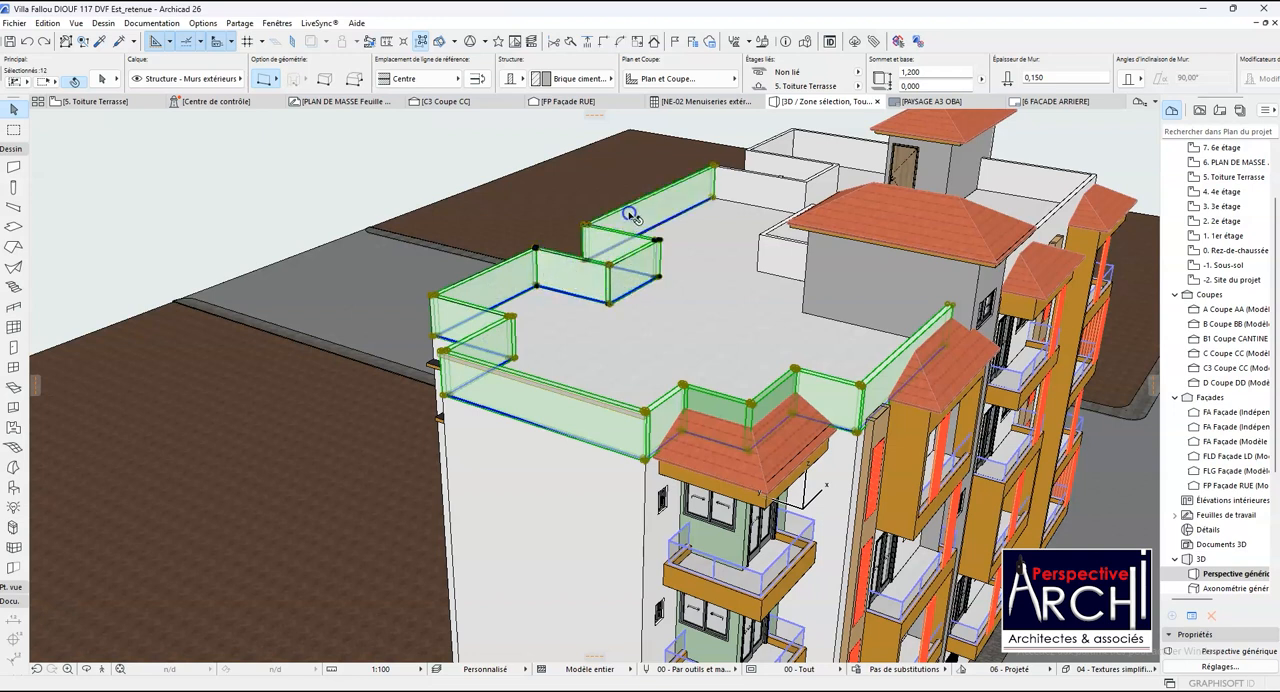
pyautogui.keyDown('shift'); pyautogui.click(731, 184); pyautogui.keyUp('shift')
pyautogui.keyDown('shift'); pyautogui.click(821, 175); pyautogui.keyUp('shift')
pyautogui.keyDown('shift'); pyautogui.click(809, 167); pyautogui.keyUp('shift')
pyautogui.keyDown('shift'); pyautogui.click(788, 141); pyautogui.keyUp('shift')
pyautogui.keyDown('shift'); pyautogui.click(824, 144); pyautogui.keyUp('shift')
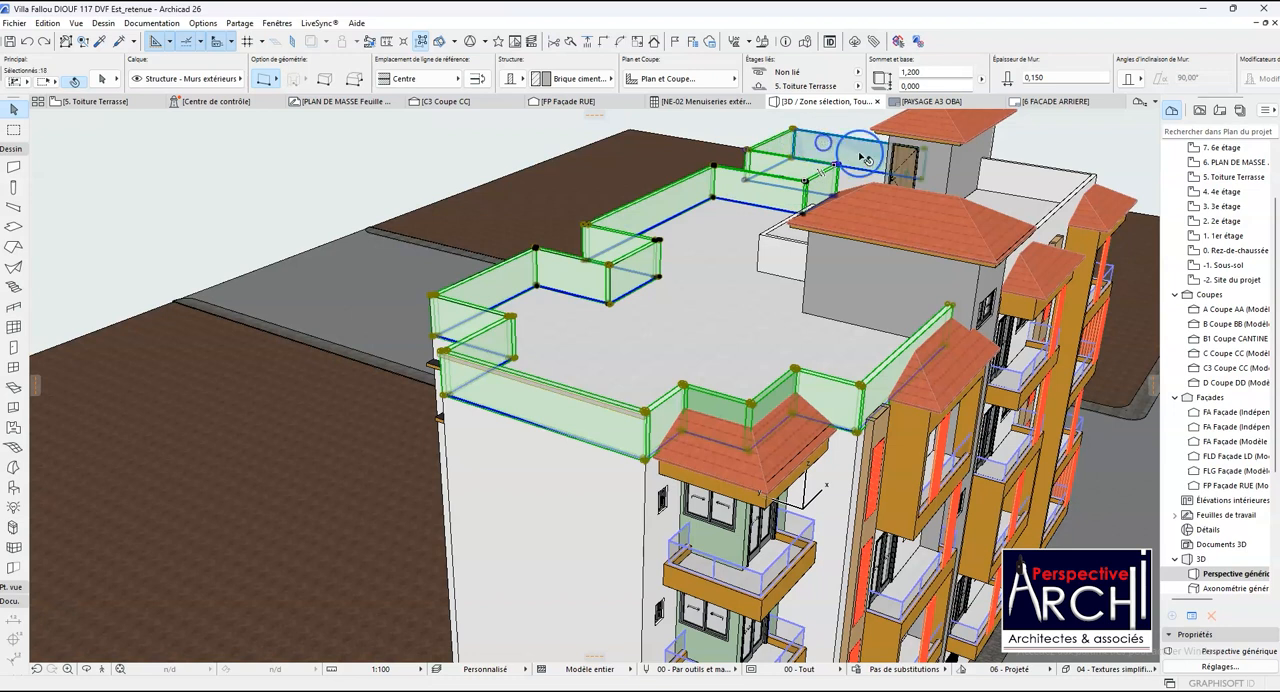
pyautogui.keyDown('shift'); pyautogui.click(1013, 170); pyautogui.keyUp('shift')
pyautogui.keyDown('shift'); pyautogui.click(1056, 208); pyautogui.keyUp('shift')
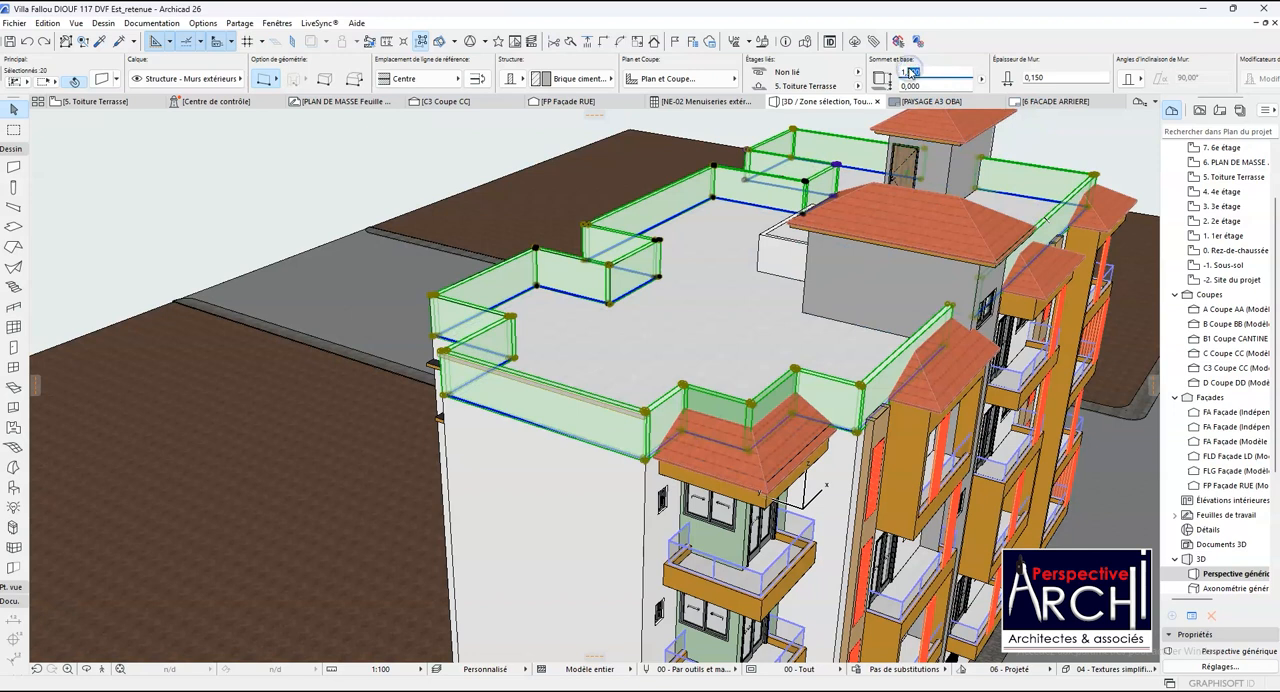
pyautogui.click(533, 405)
pyautogui.click(662, 423)
pyautogui.scroll(1, 645, 413)
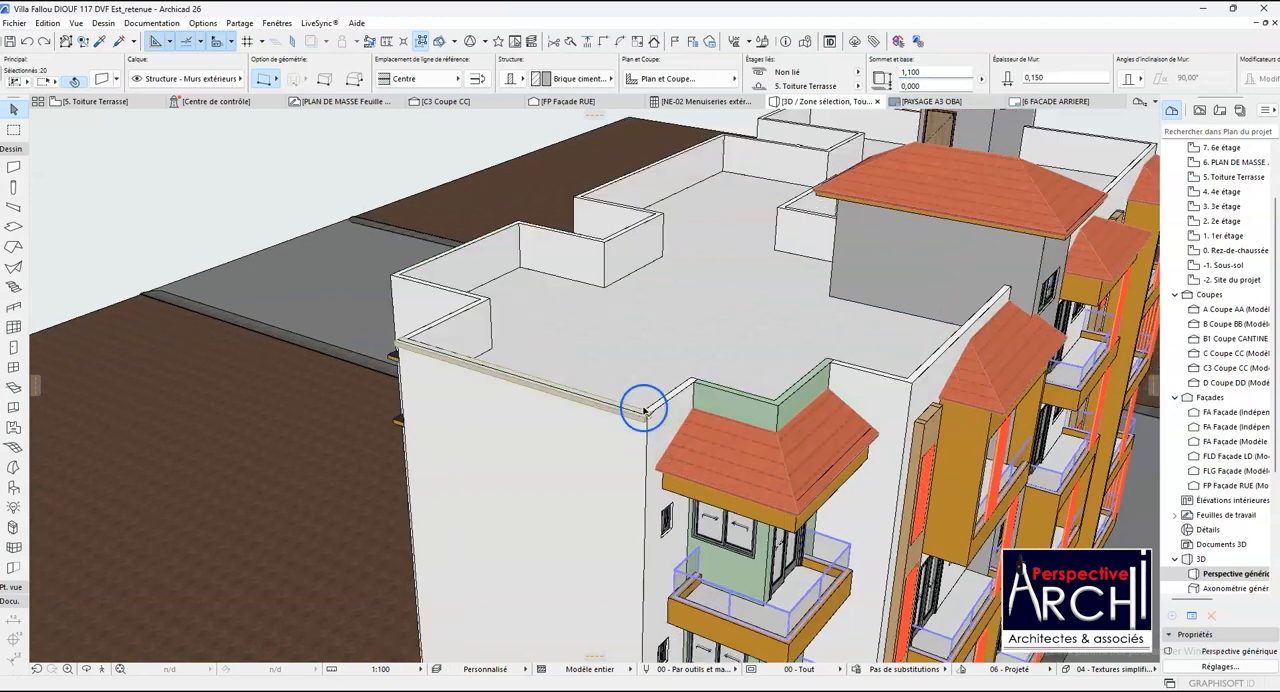
pyautogui.press('Escape')
# - Examine how the coping mesh sits on the parapet wall, from close up and from around the terrace
pyautogui.scroll(2, 656, 412)
pyautogui.scroll(3, 656, 412)
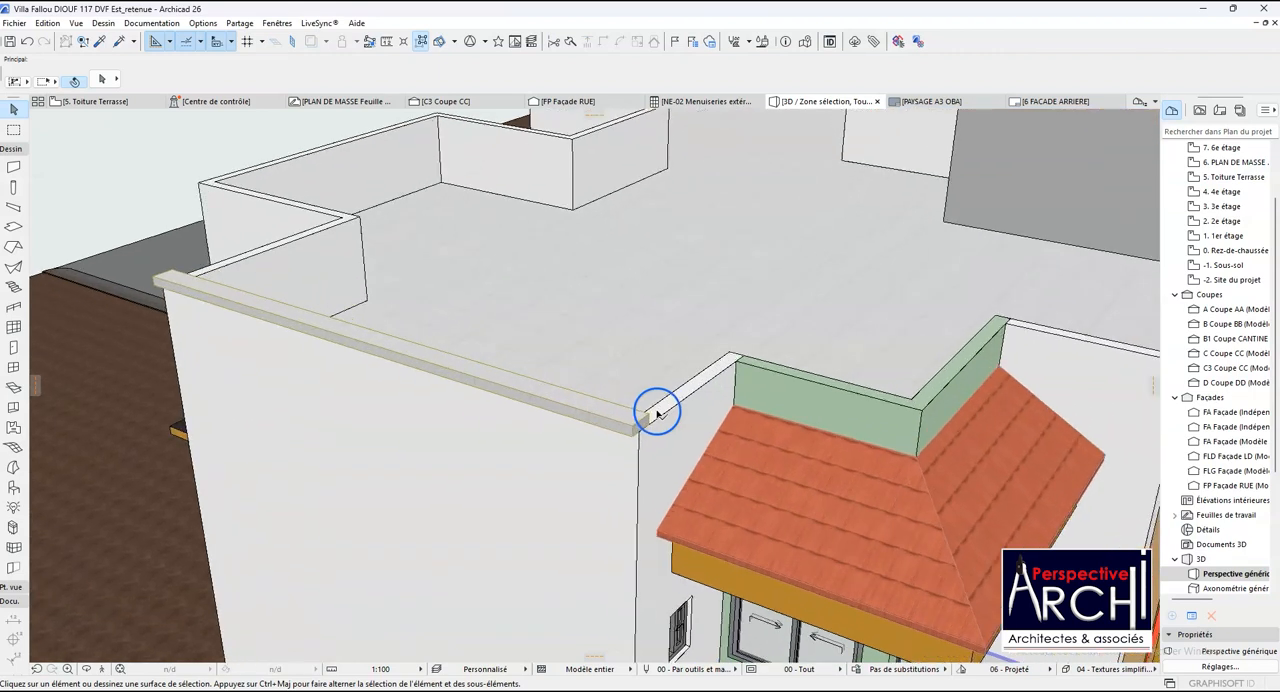
pyautogui.scroll(-3, 630, 442)
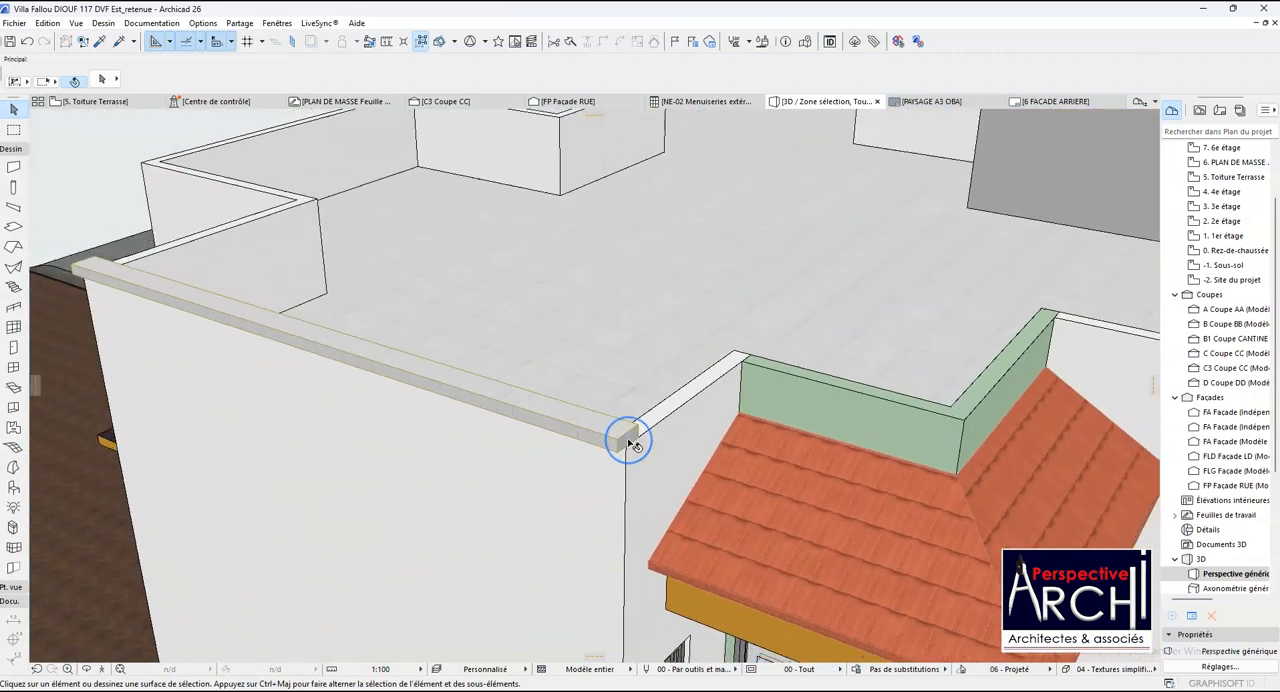
pyautogui.click(620, 441)
pyautogui.scroll(-1, 620, 441)
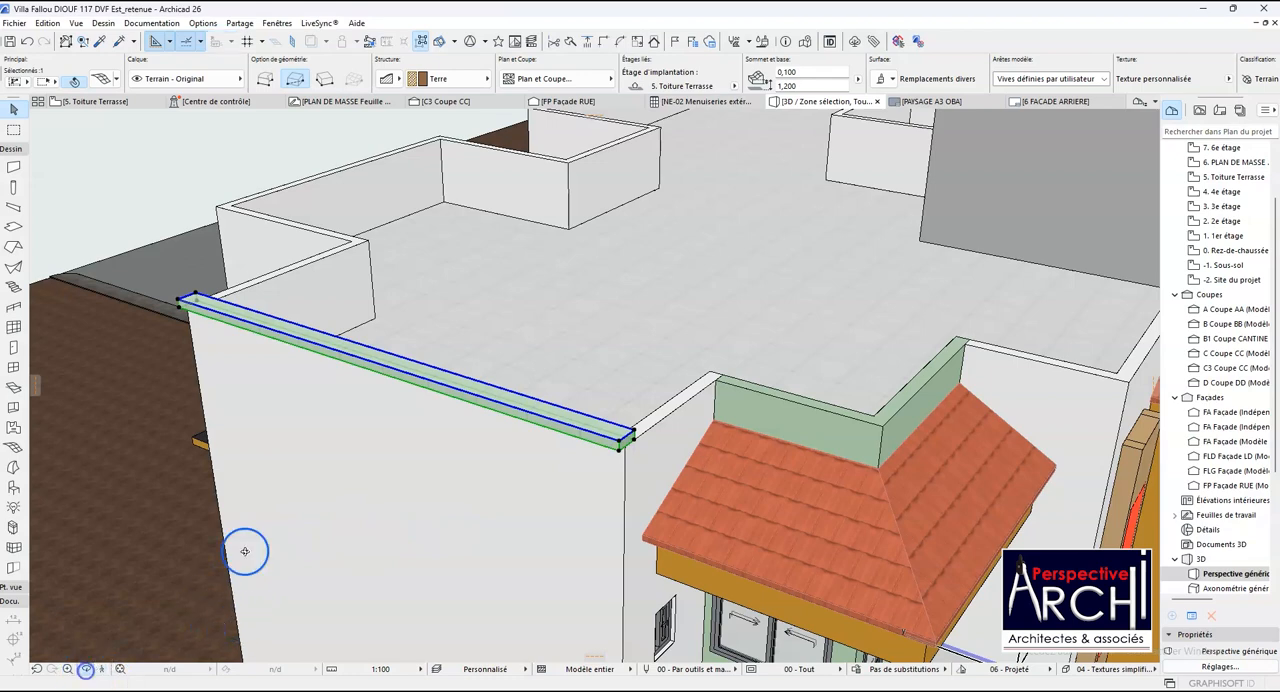
pyautogui.keyDown('shift'); pyautogui.moveTo(387, 437); pyautogui.dragTo(492, 388, button='middle'); pyautogui.keyUp('shift')
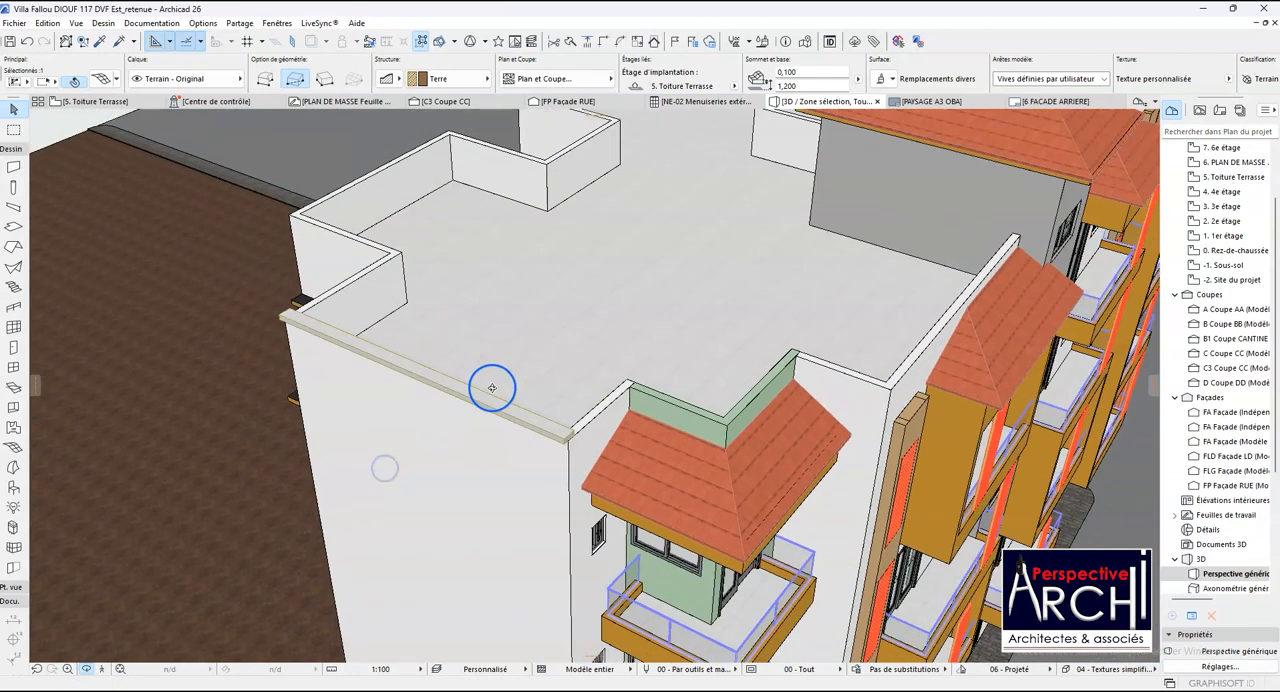
pyautogui.scroll(-3, 476, 379)
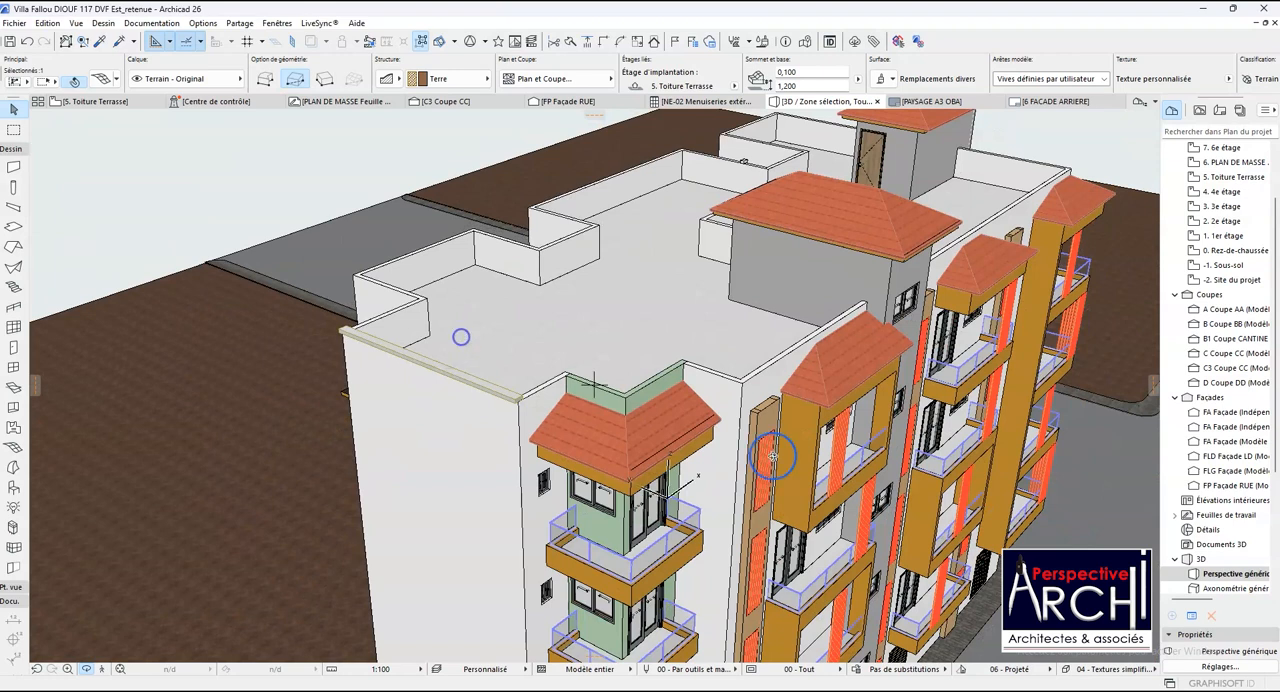
# - Link the coping mesh's three surface overrides and set them to Peinture - Gris clair
pyautogui.click(460, 402)
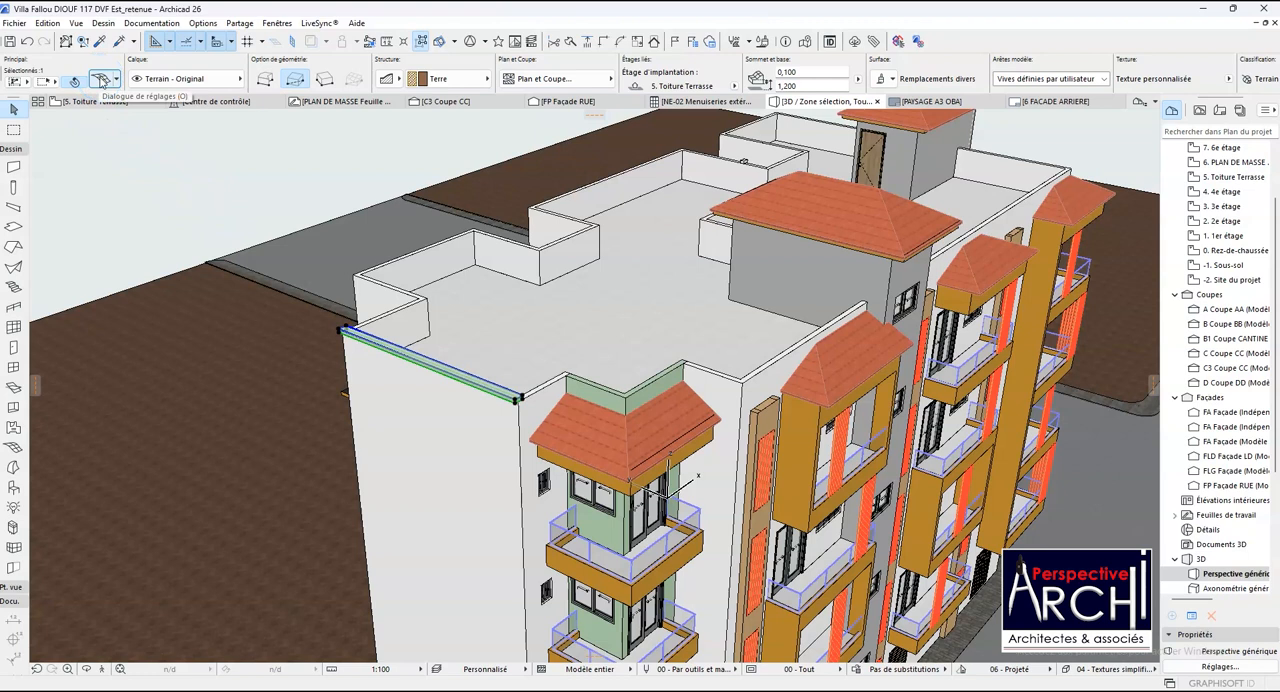
pyautogui.click(100, 80)
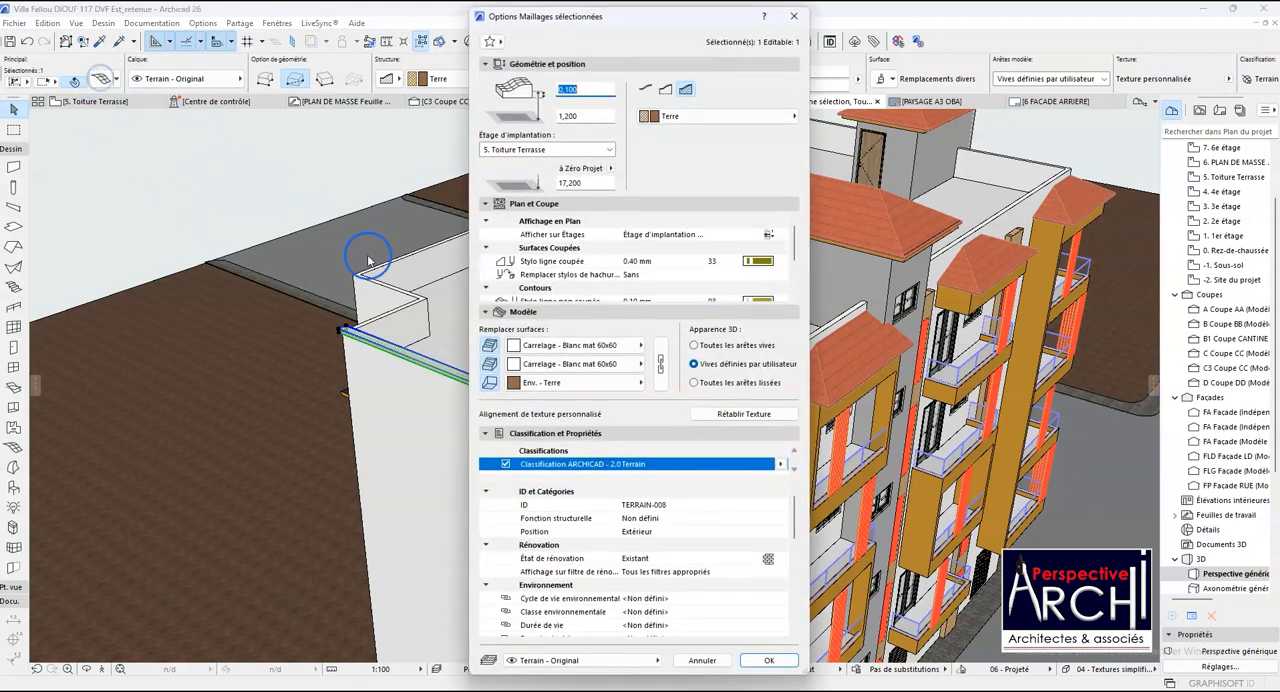
pyautogui.click(660, 368)
pyautogui.click(641, 345)
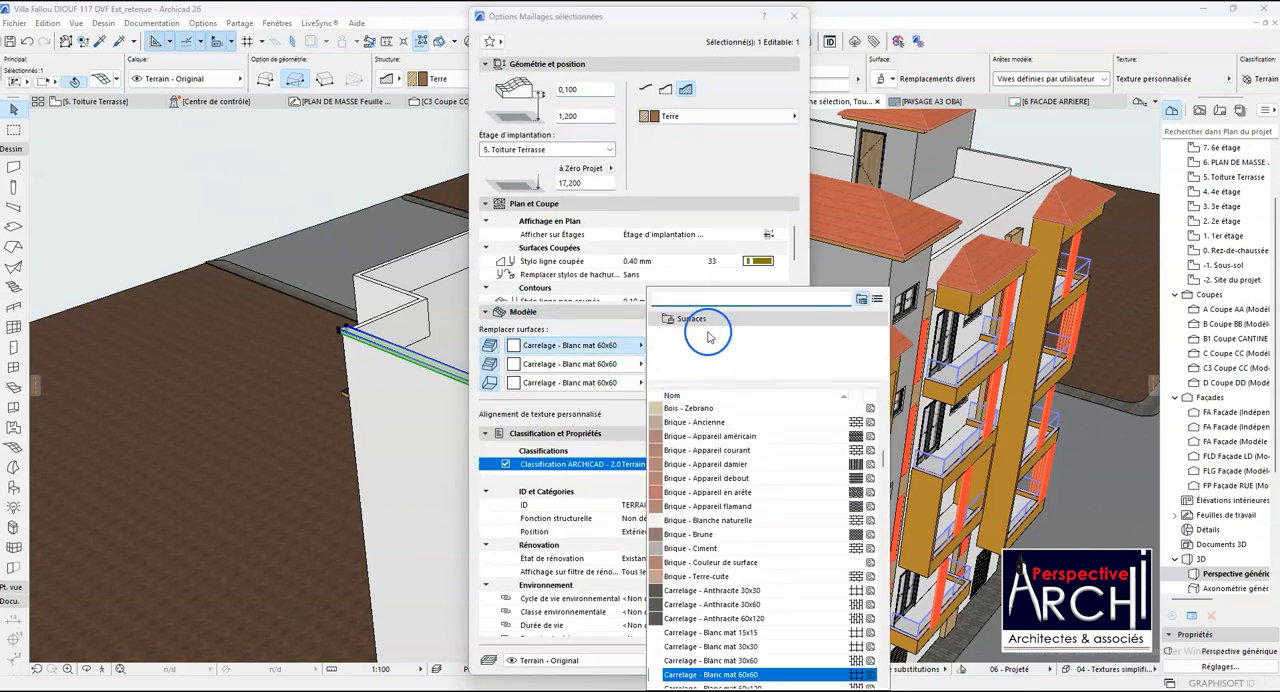
pyautogui.write('PEINT')
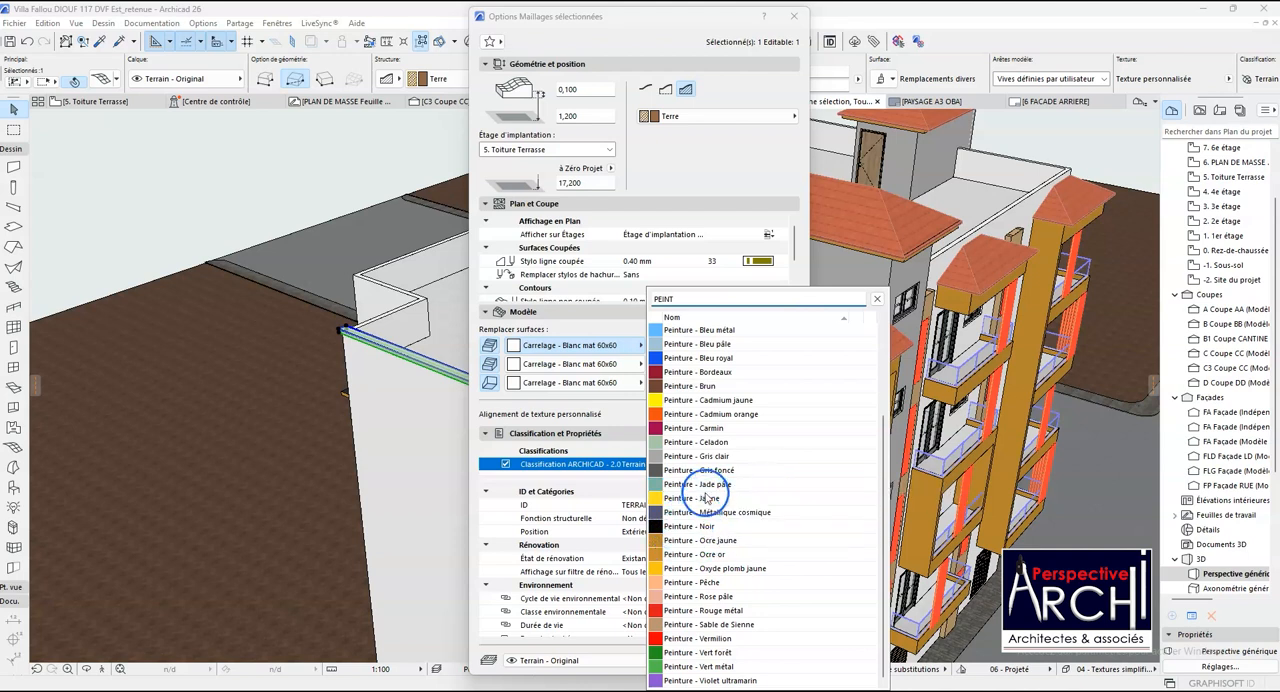
pyautogui.click(709, 457)
pyautogui.click(709, 457)
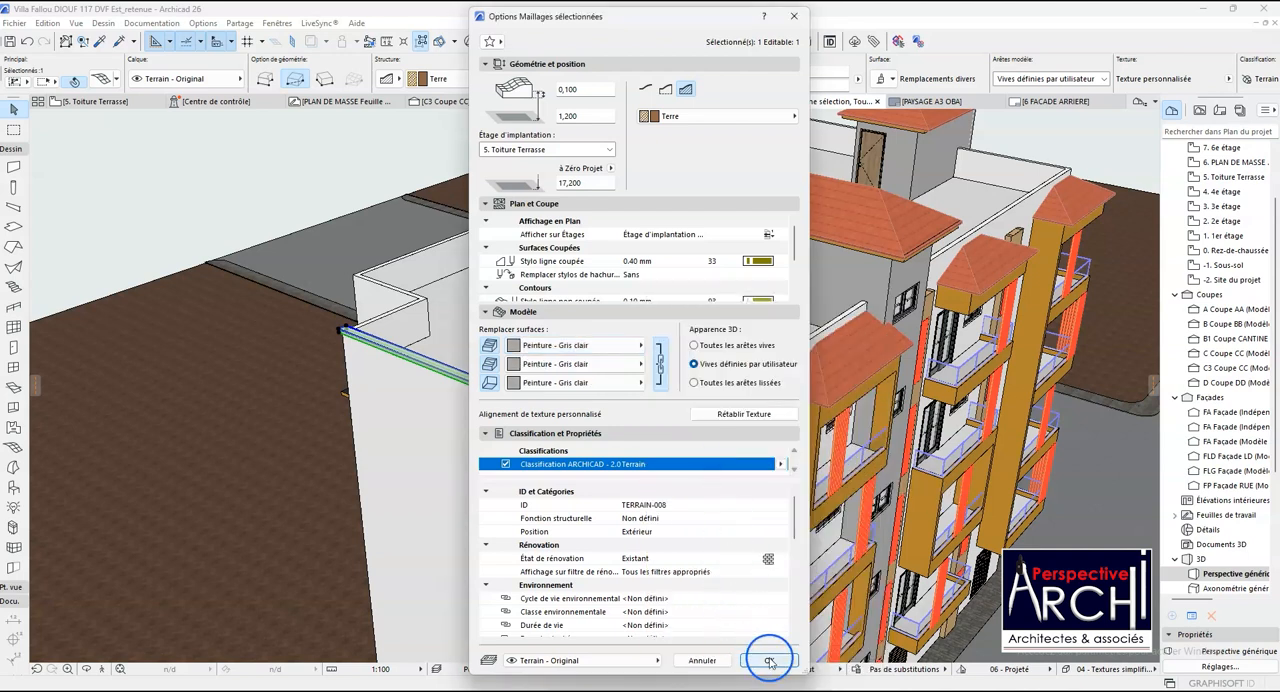
pyautogui.click(768, 660)
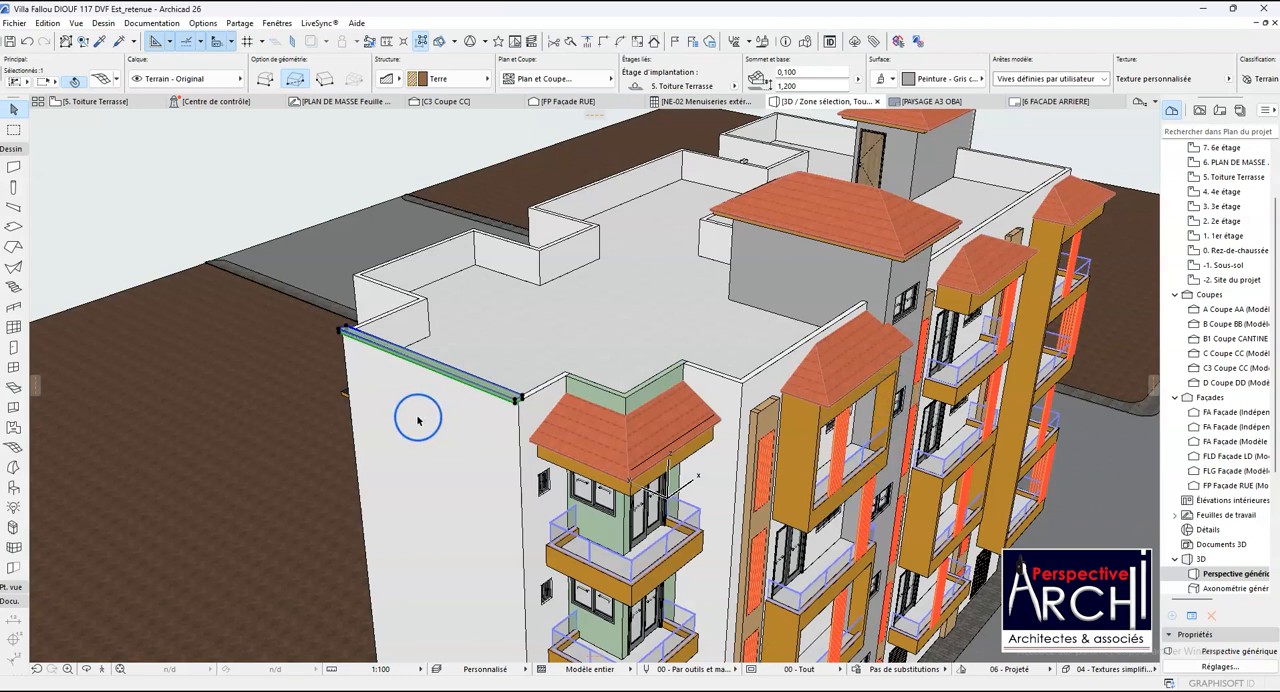
# - Try lowering the outer top corner at the near end of the coping mesh by about 0.049 m, and undo it
pyautogui.scroll(6, 420, 410)
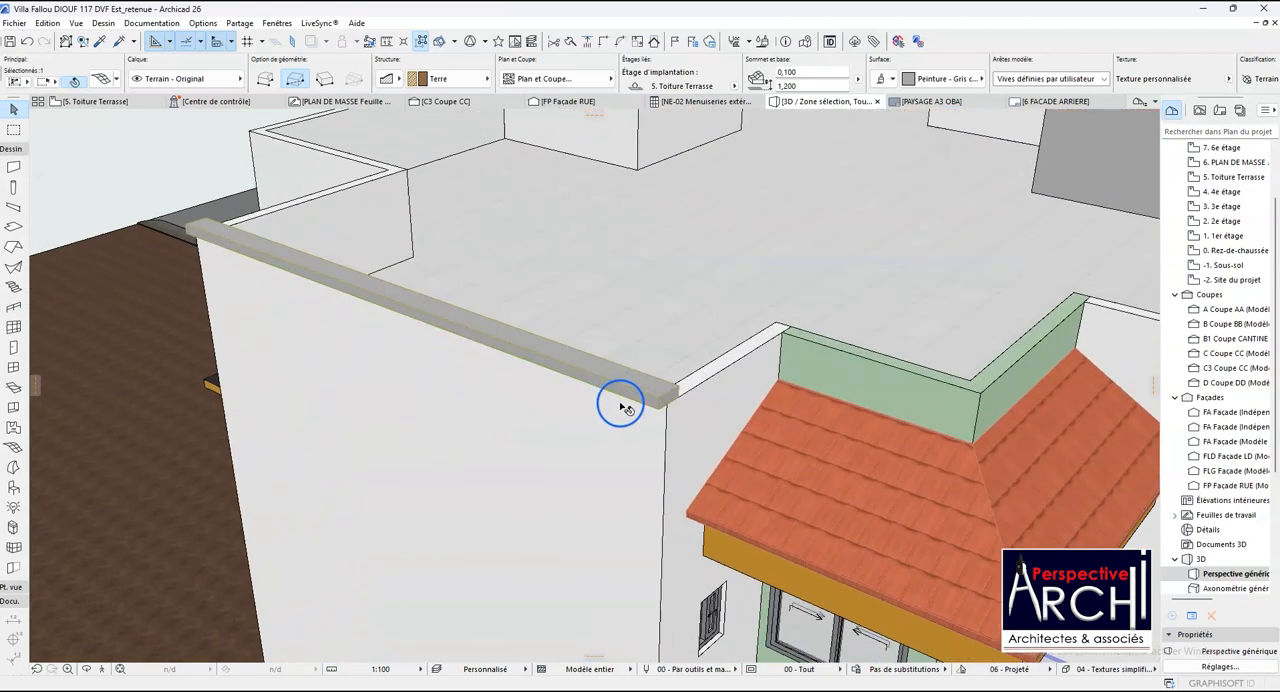
pyautogui.scroll(5, 620, 407)
pyautogui.press('Escape')
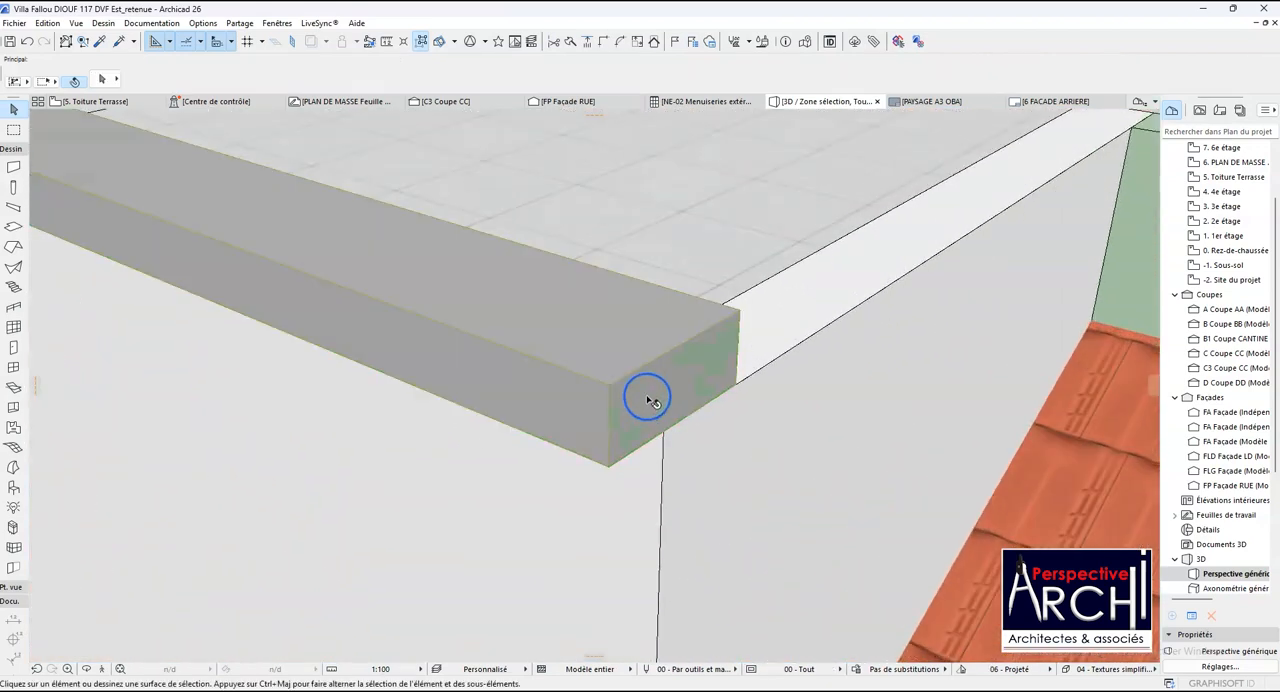
pyautogui.click(609, 388)
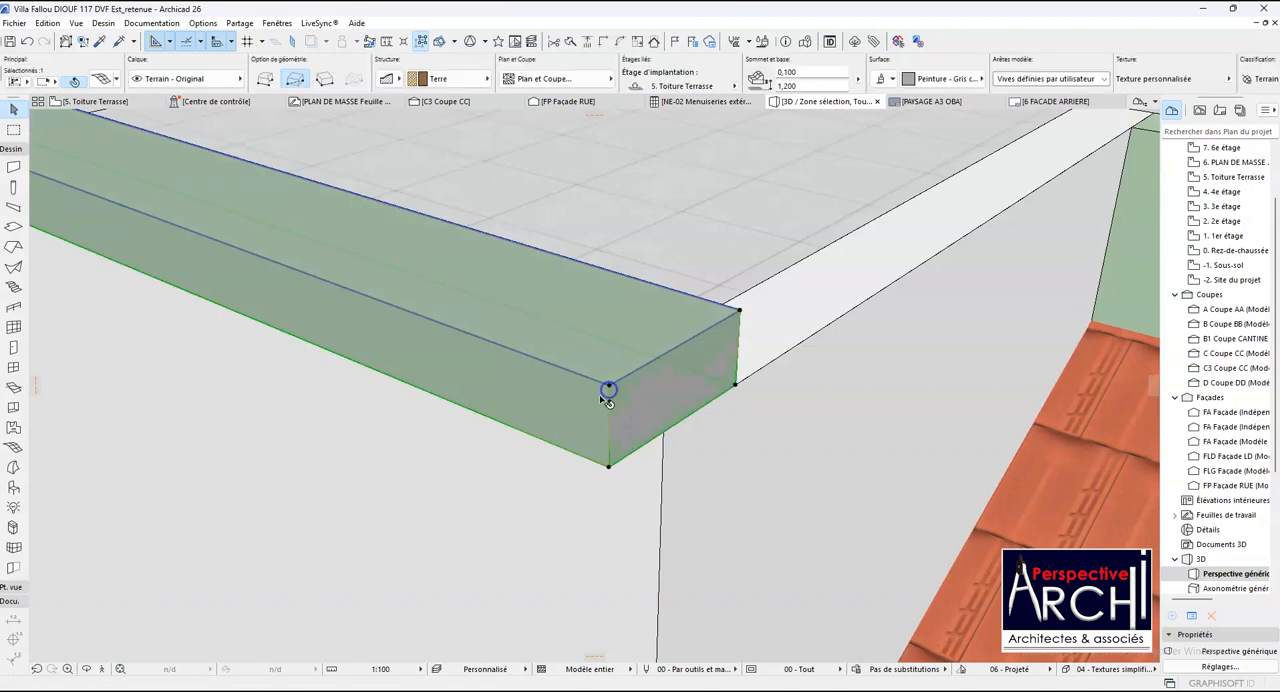
pyautogui.scroll(-8, 689, 366)
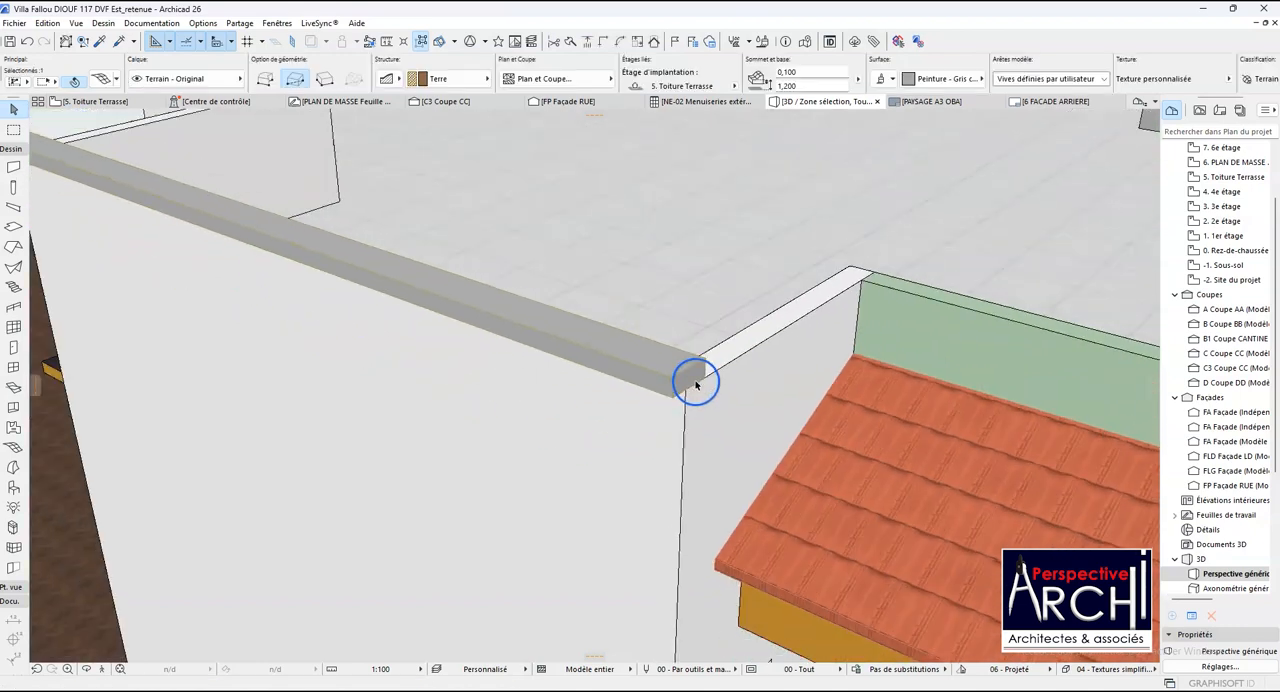
pyautogui.scroll(3, 674, 376)
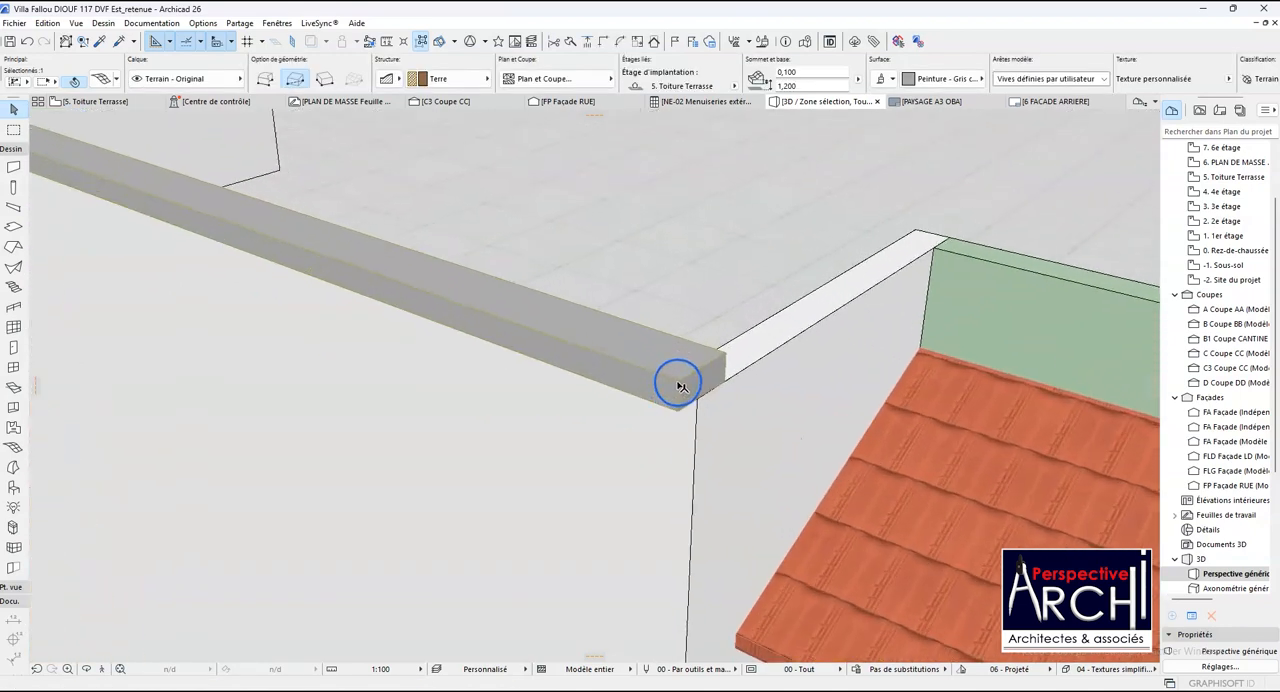
pyautogui.click(679, 383)
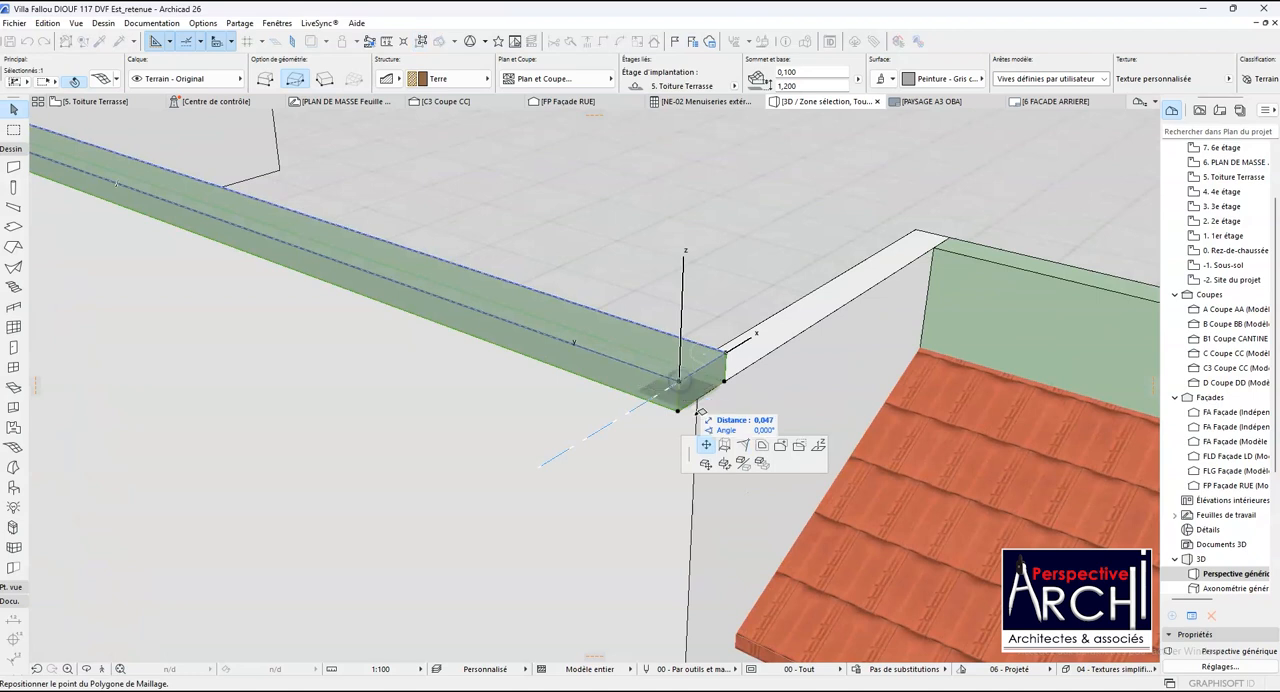
pyautogui.click(818, 448)
pyautogui.scroll(2, 677, 394)
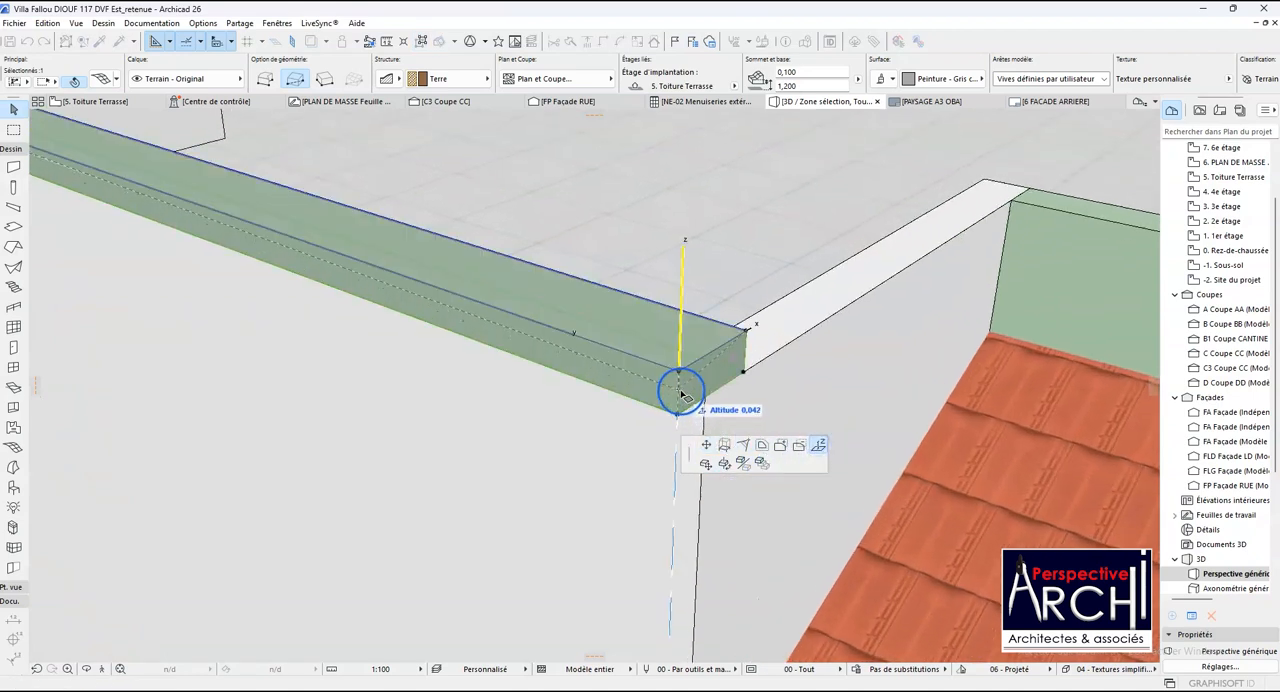
pyautogui.scroll(1, 679, 396)
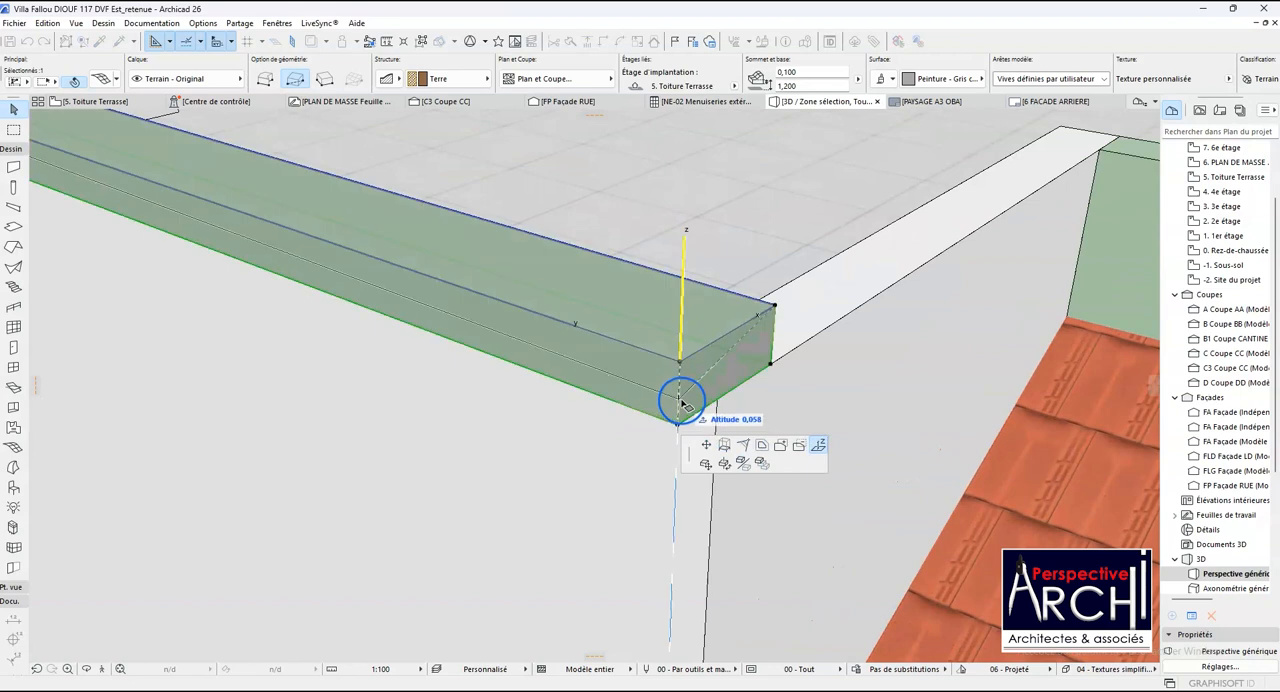
pyautogui.scroll(1, 679, 393)
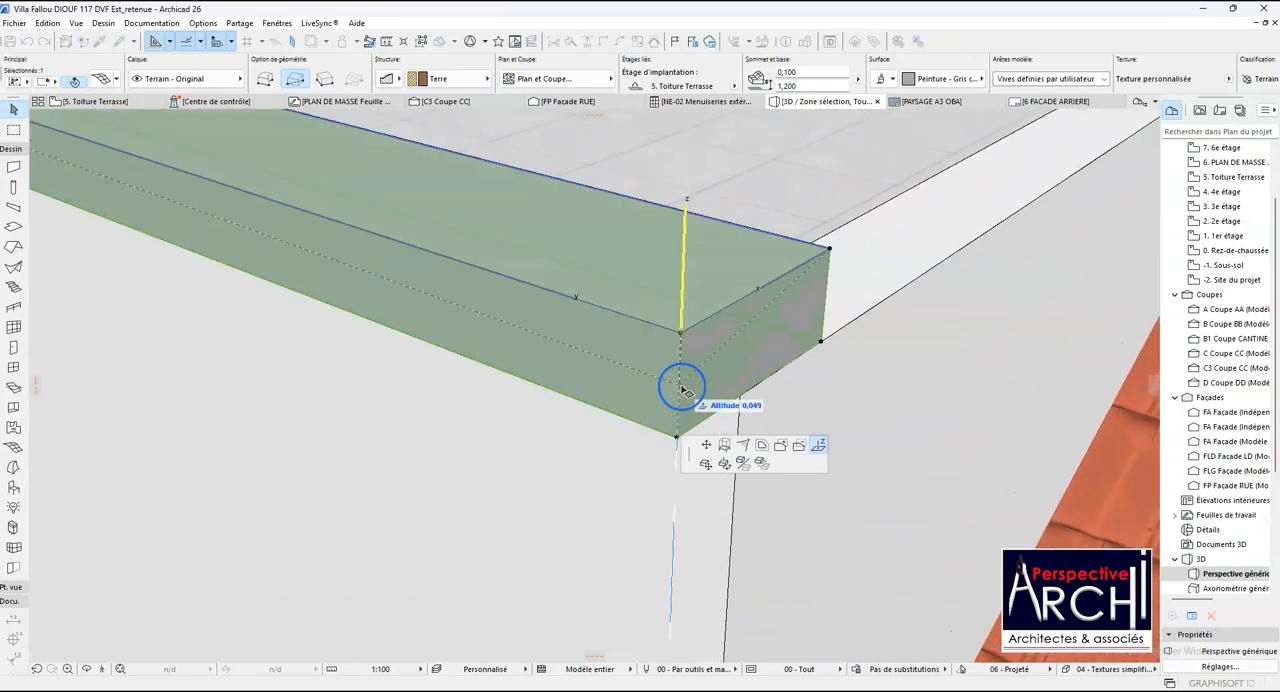
pyautogui.click(682, 390)
pyautogui.hotkey('ctrl', 'z')
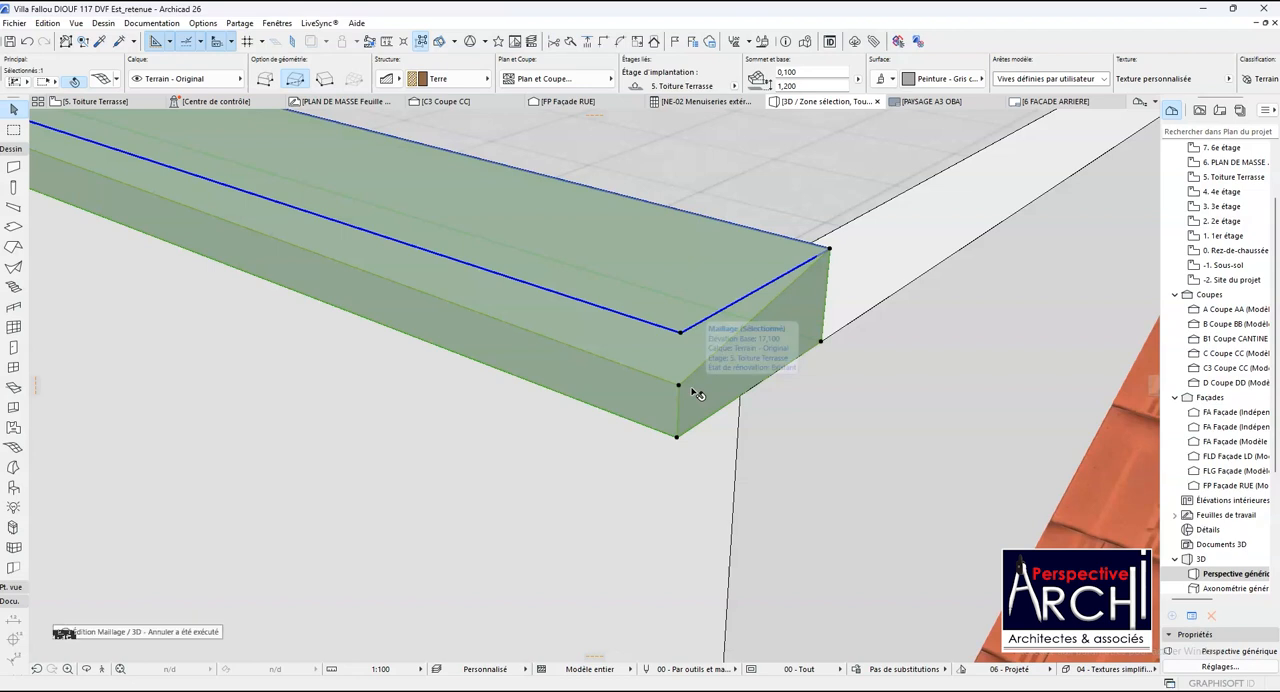
# - Lower the outer top corner at the coping mesh's near end to slope its top surface outward
pyautogui.click(681, 369)
pyautogui.click(681, 334)
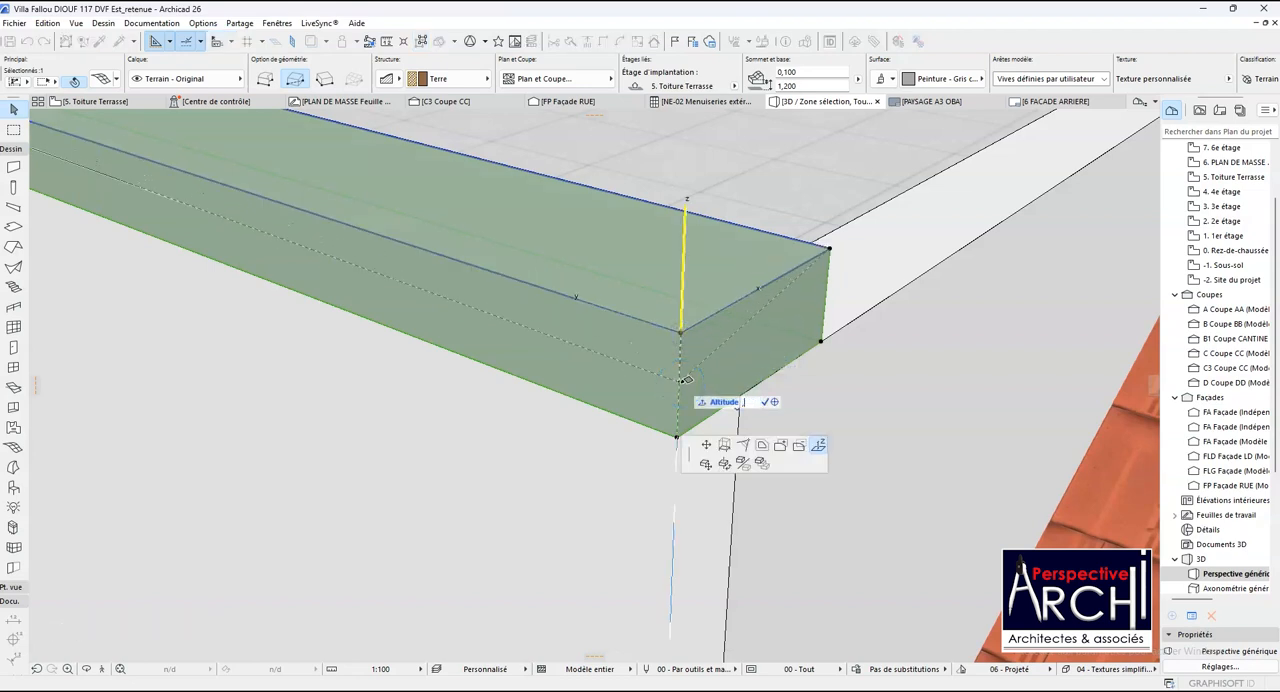
pyautogui.click(679, 389)
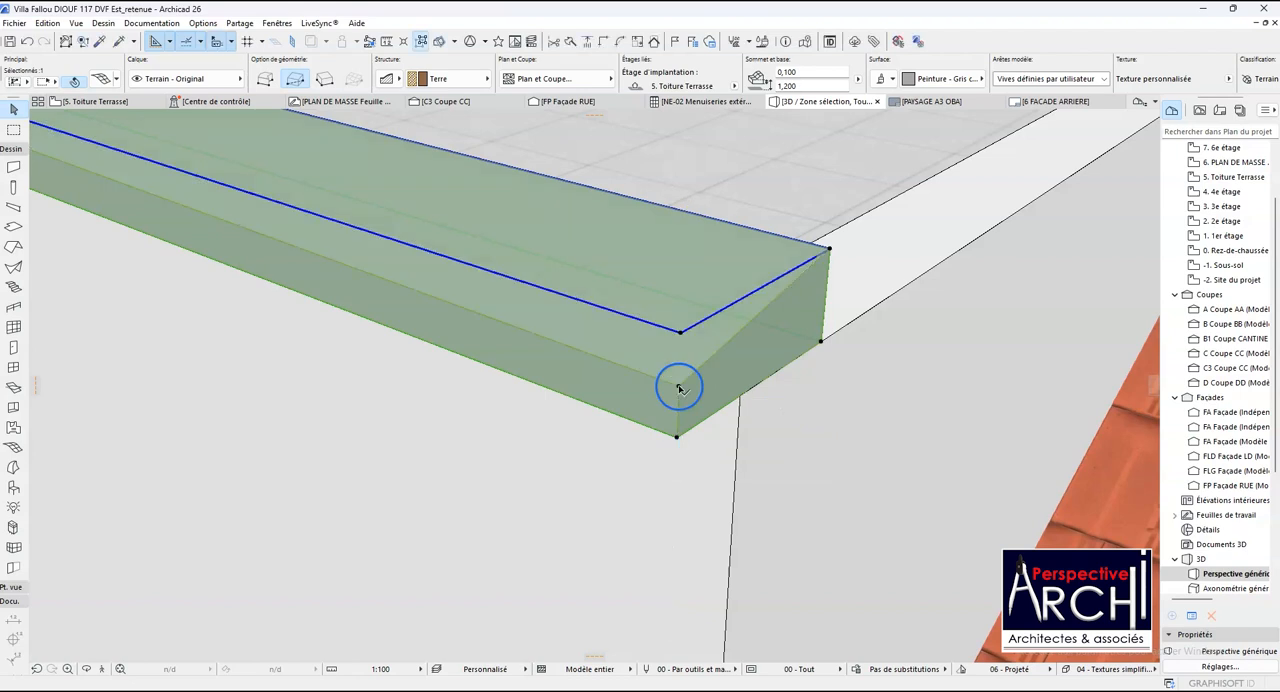
# - Lower the outer top corner at the coping mesh's far end to the level of the lowered near corner
pyautogui.scroll(-5, 700, 410)
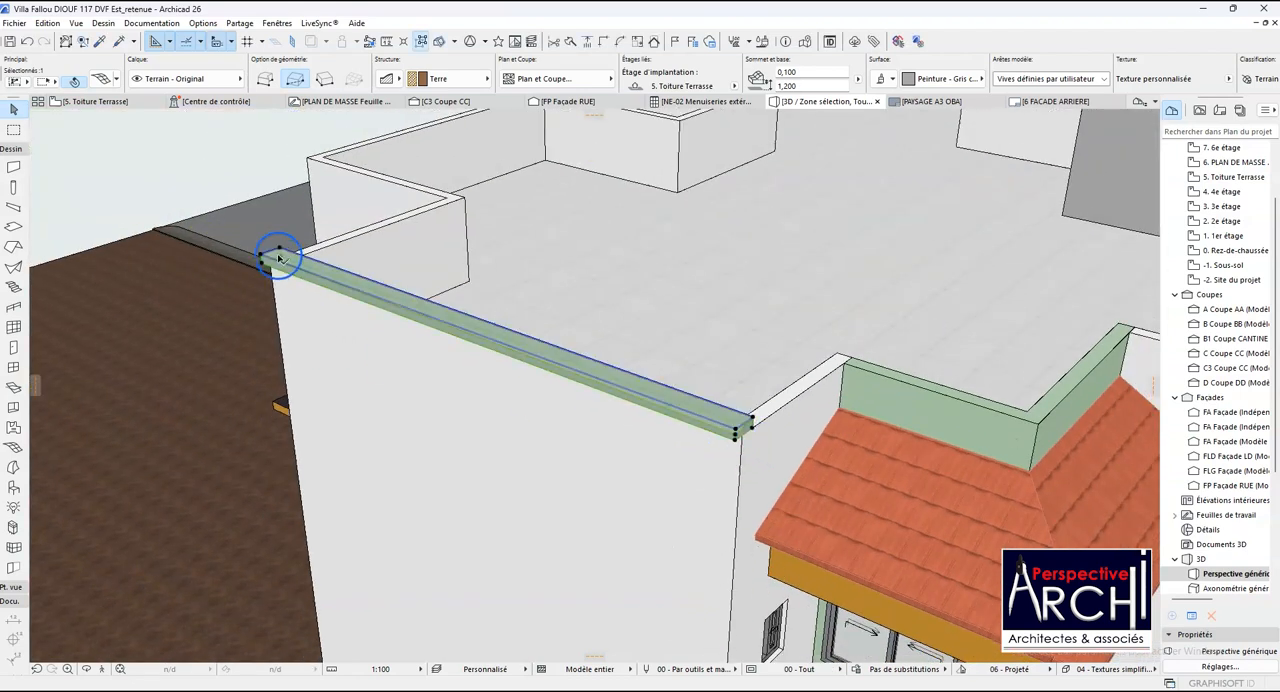
pyautogui.scroll(5, 271, 257)
pyautogui.scroll(2, 259, 259)
pyautogui.click(275, 250)
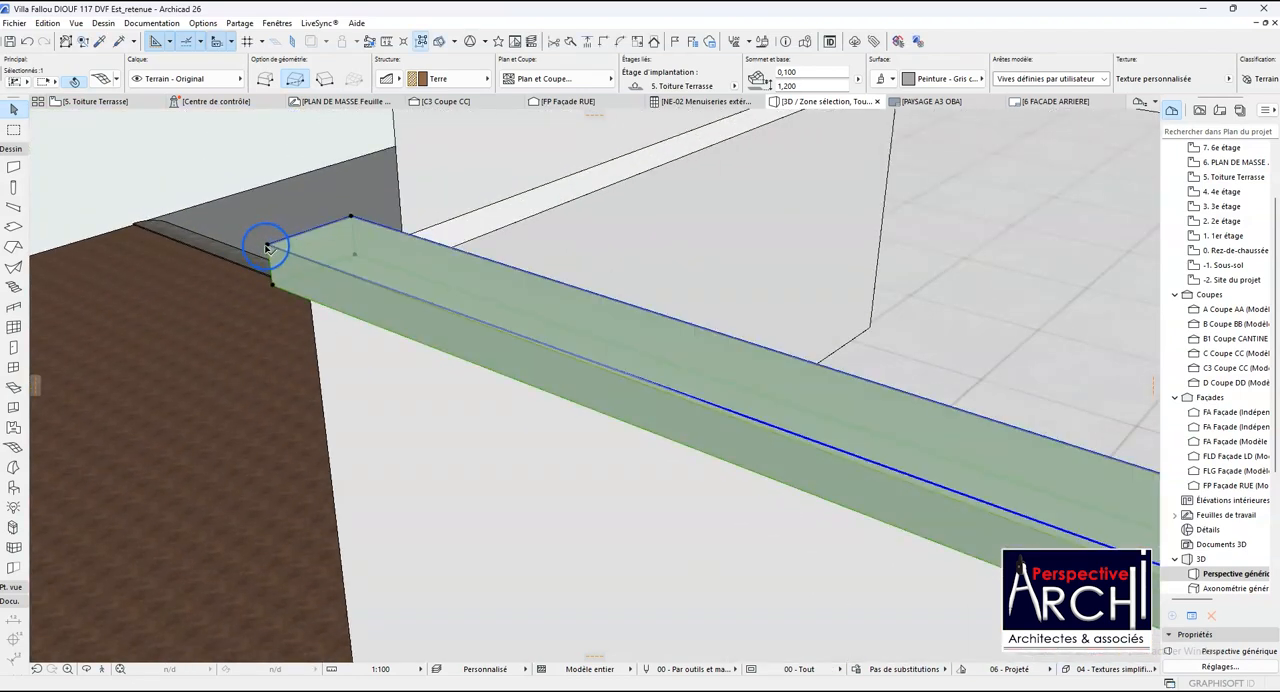
pyautogui.click(268, 245)
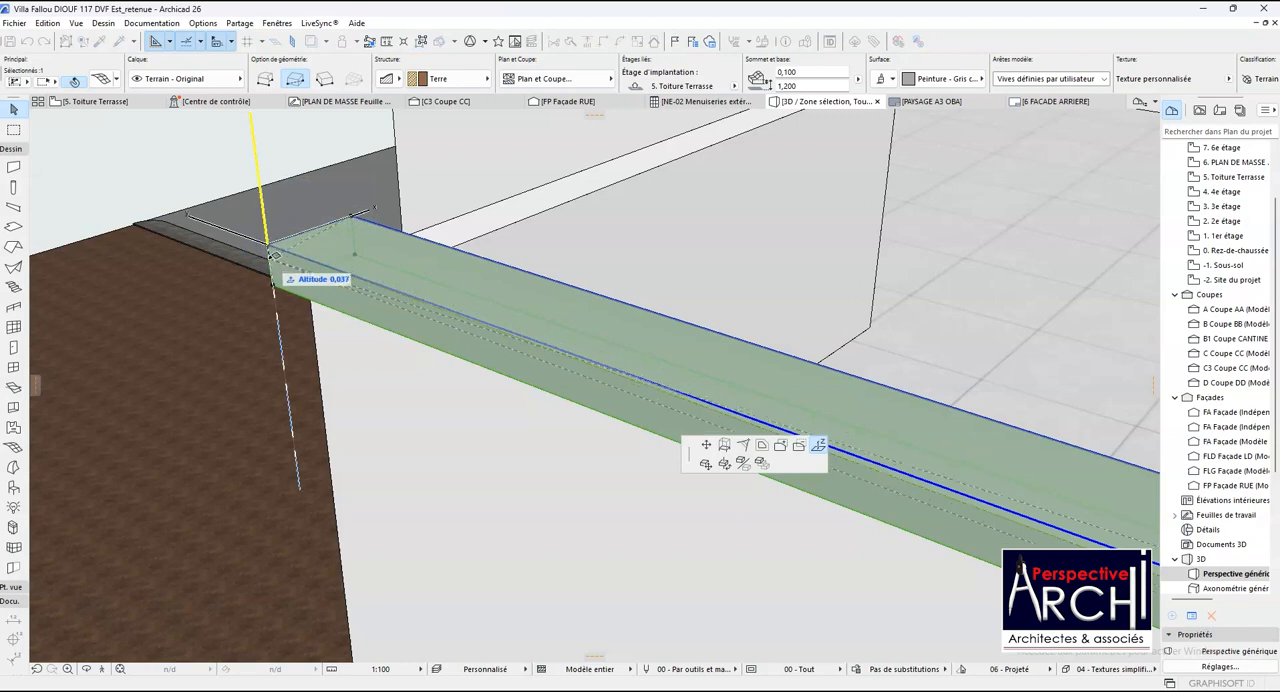
pyautogui.scroll(-7, 276, 266)
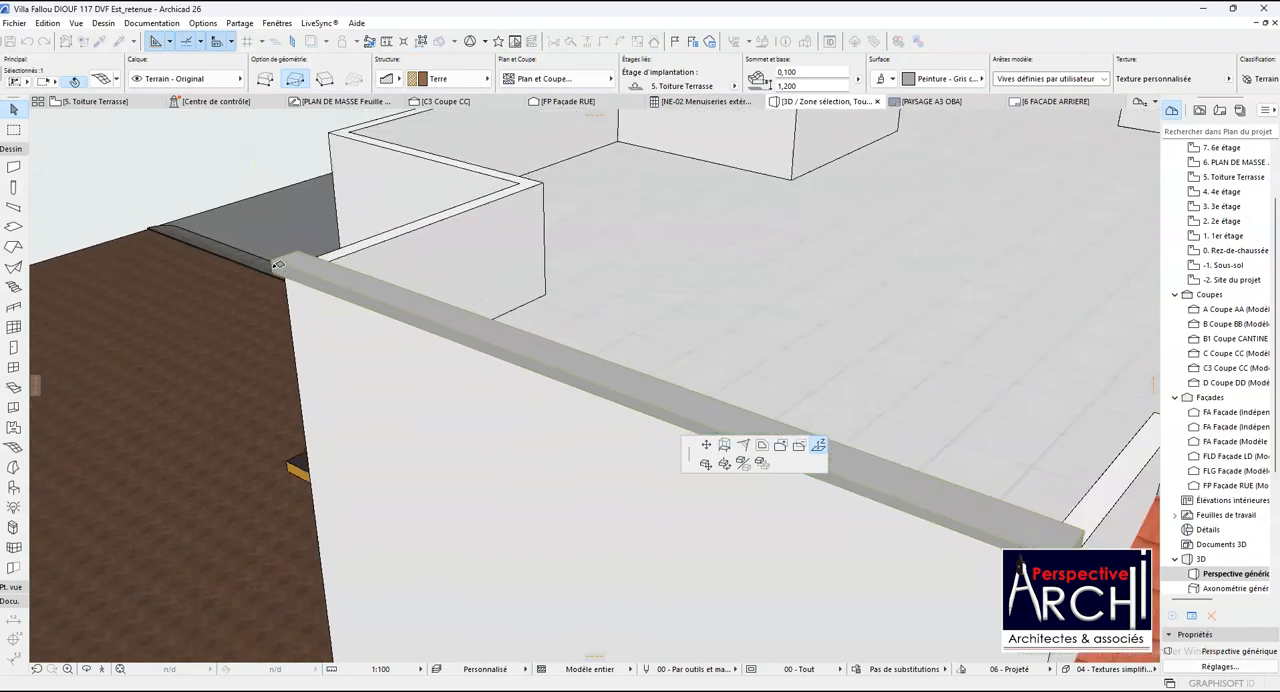
pyautogui.scroll(-1, 279, 265)
pyautogui.scroll(3, 594, 394)
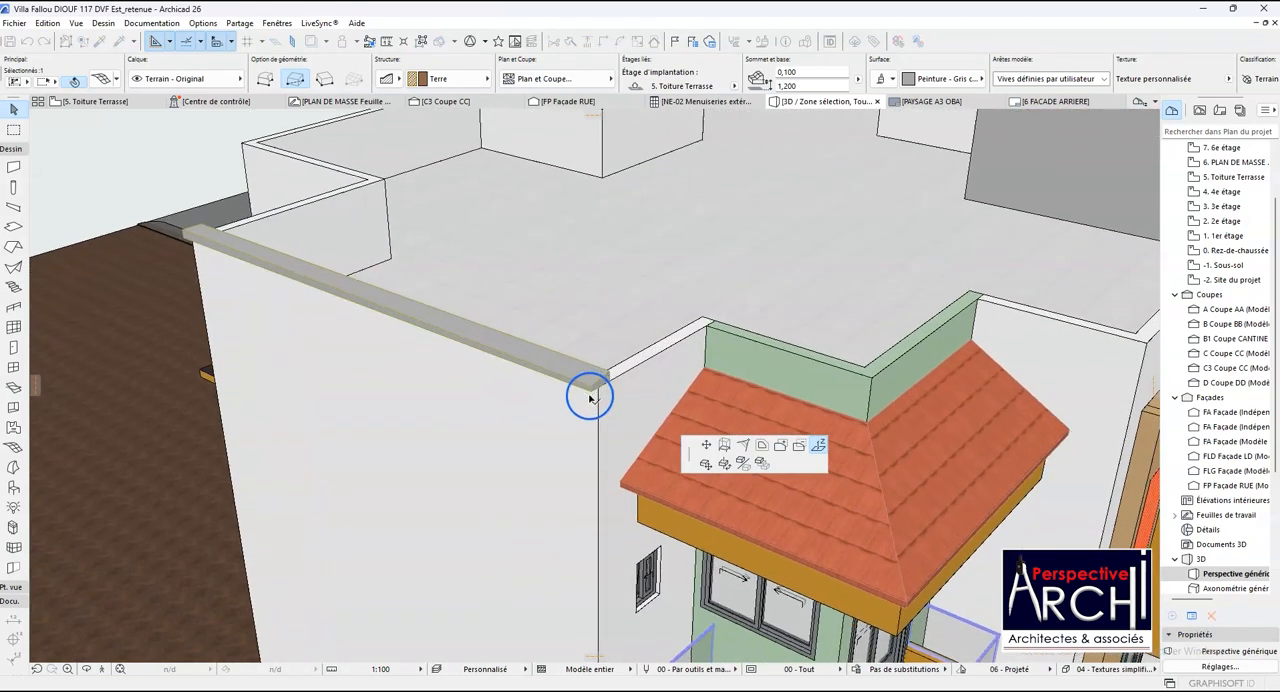
pyautogui.scroll(5, 599, 398)
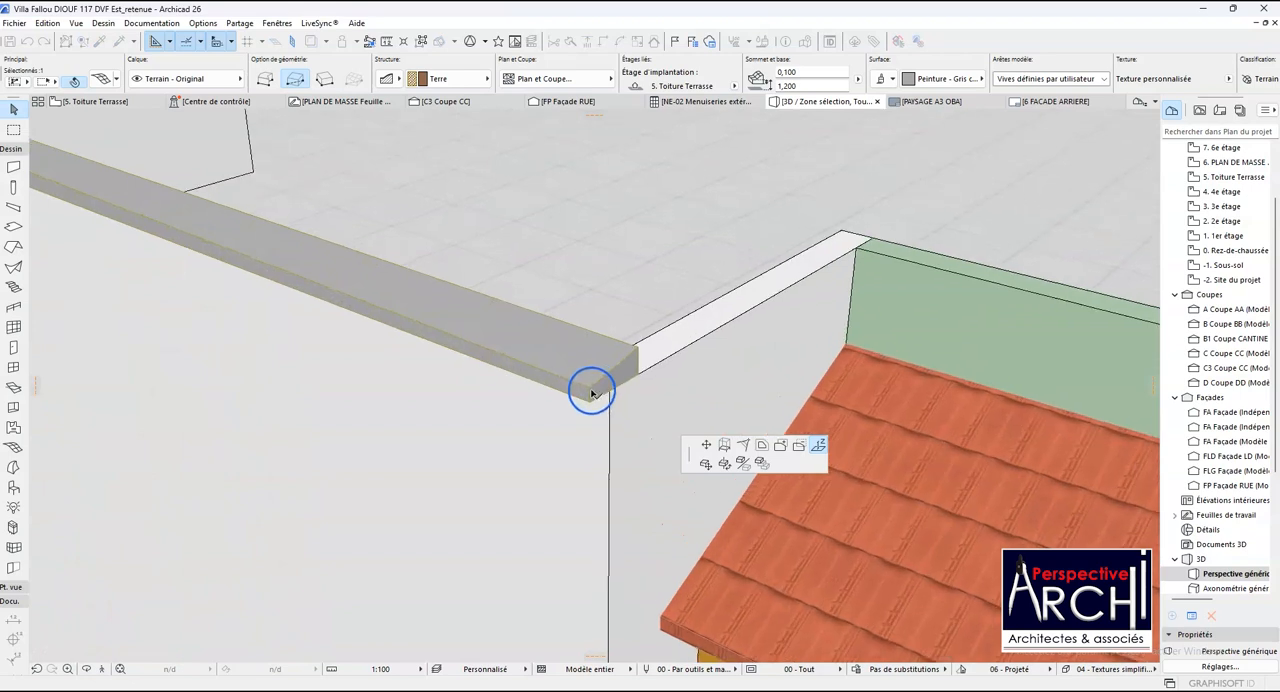
pyautogui.click(590, 390)
# - Check the sloped coping from the other side of the building and open the 5. Toiture Terrasse floor plan
pyautogui.scroll(-4, 562, 326)
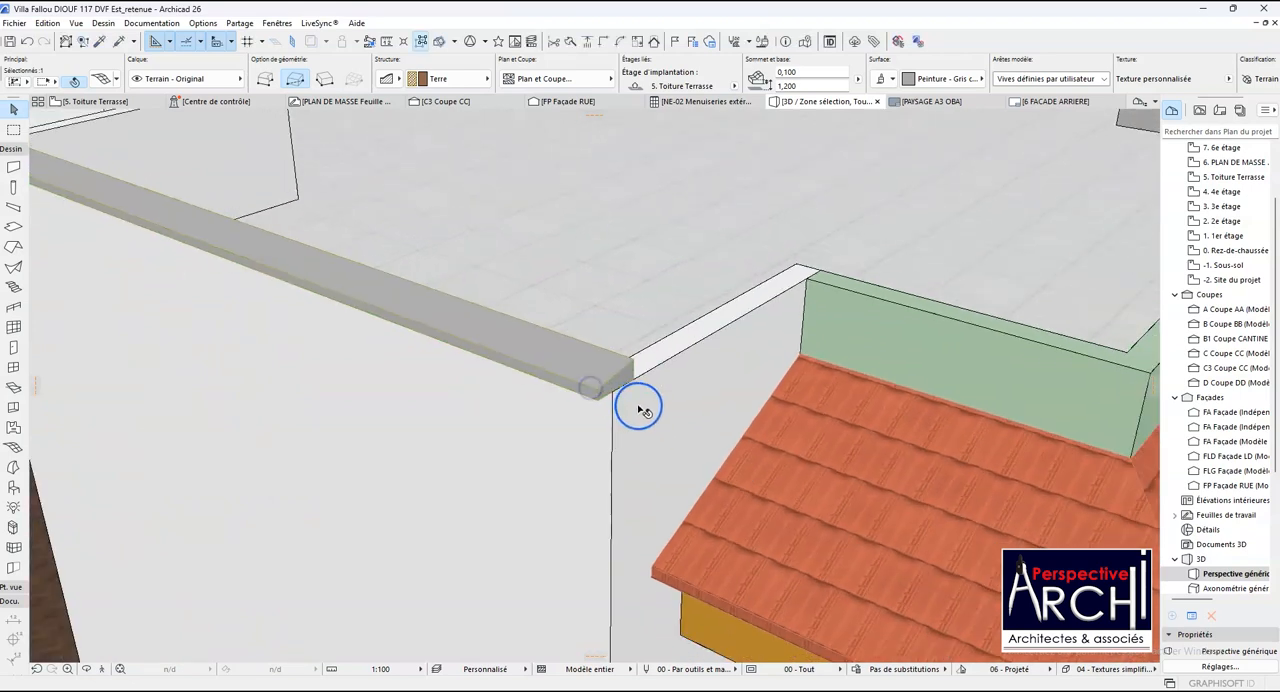
pyautogui.click(87, 669)
pyautogui.moveTo(193, 462); pyautogui.dragTo(67, 236)
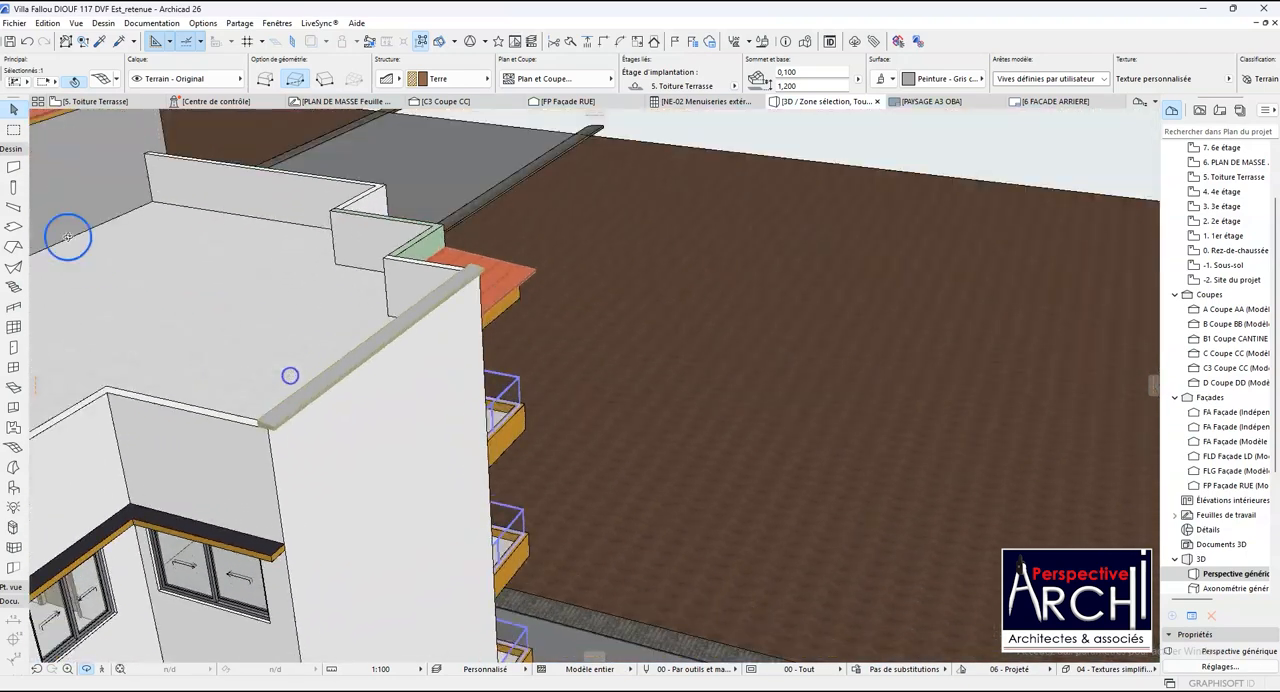
pyautogui.click(105, 102)
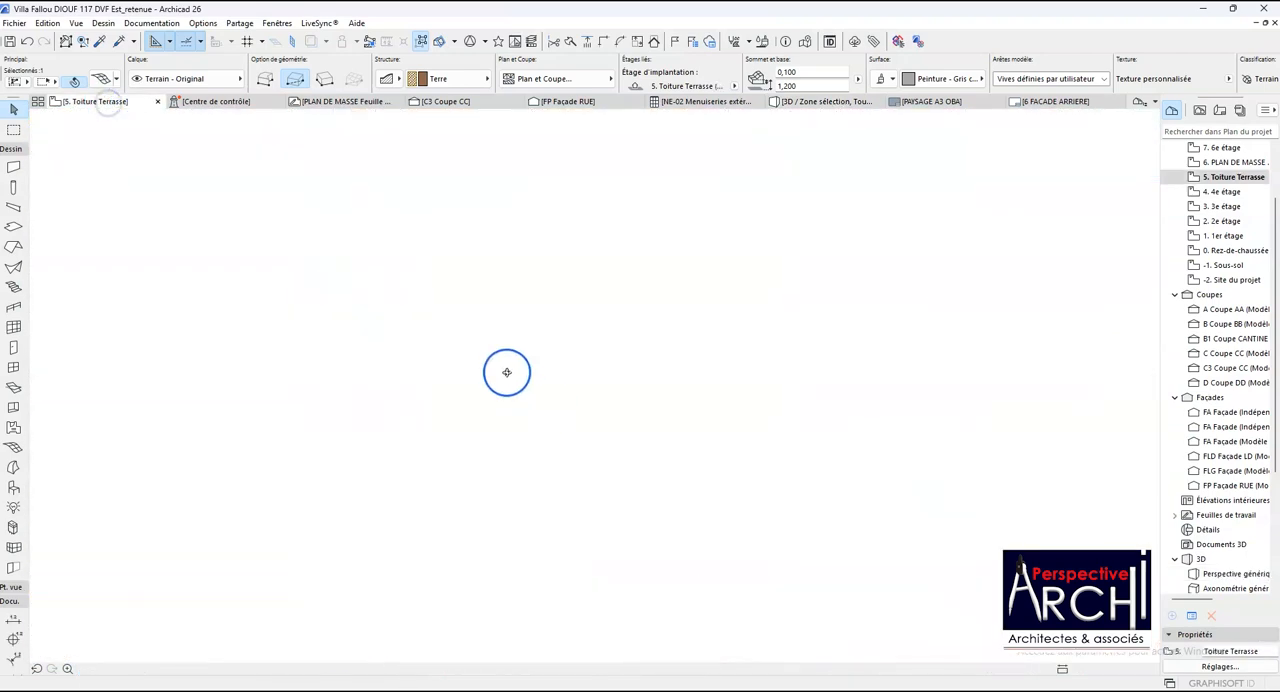
# - Rotate a copy of the coping mesh a quarter turn clockwise about its inner end corner, and clear the selection
pyautogui.scroll(5, 418, 197)
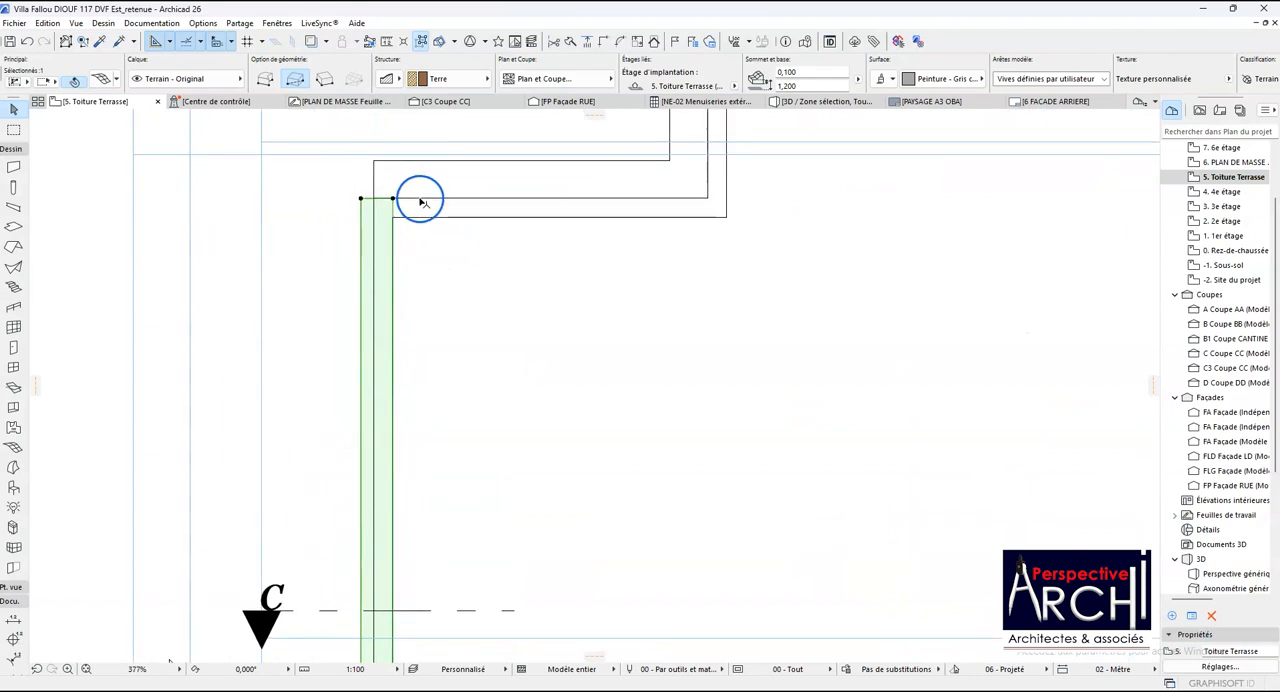
pyautogui.moveTo(421, 203)
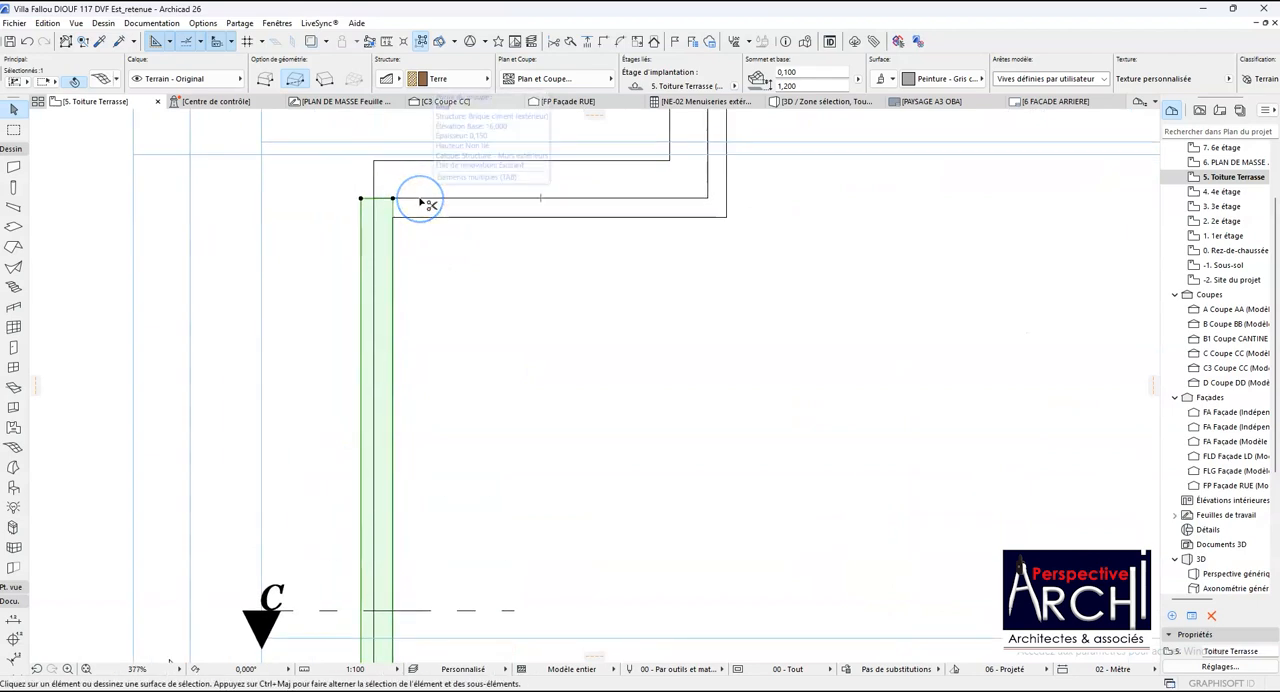
pyautogui.hotkey('ctrl', 'e')
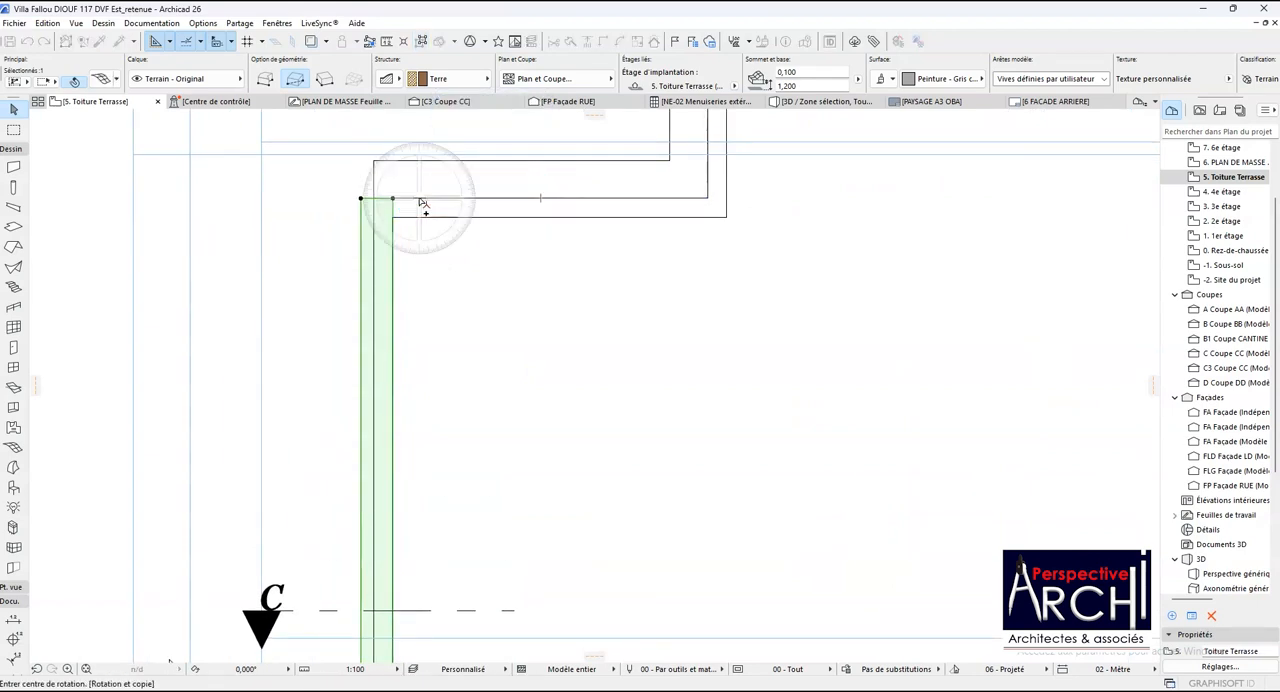
pyautogui.scroll(2, 380, 197)
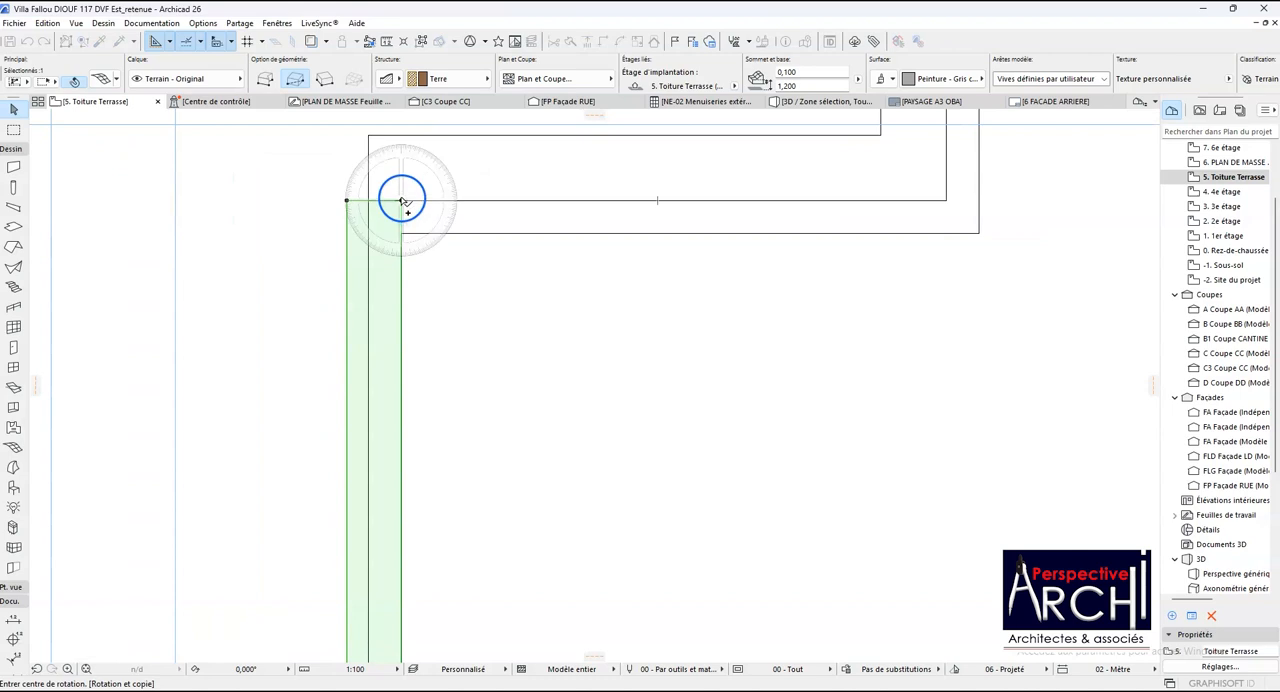
pyautogui.click(401, 201)
pyautogui.click(402, 265)
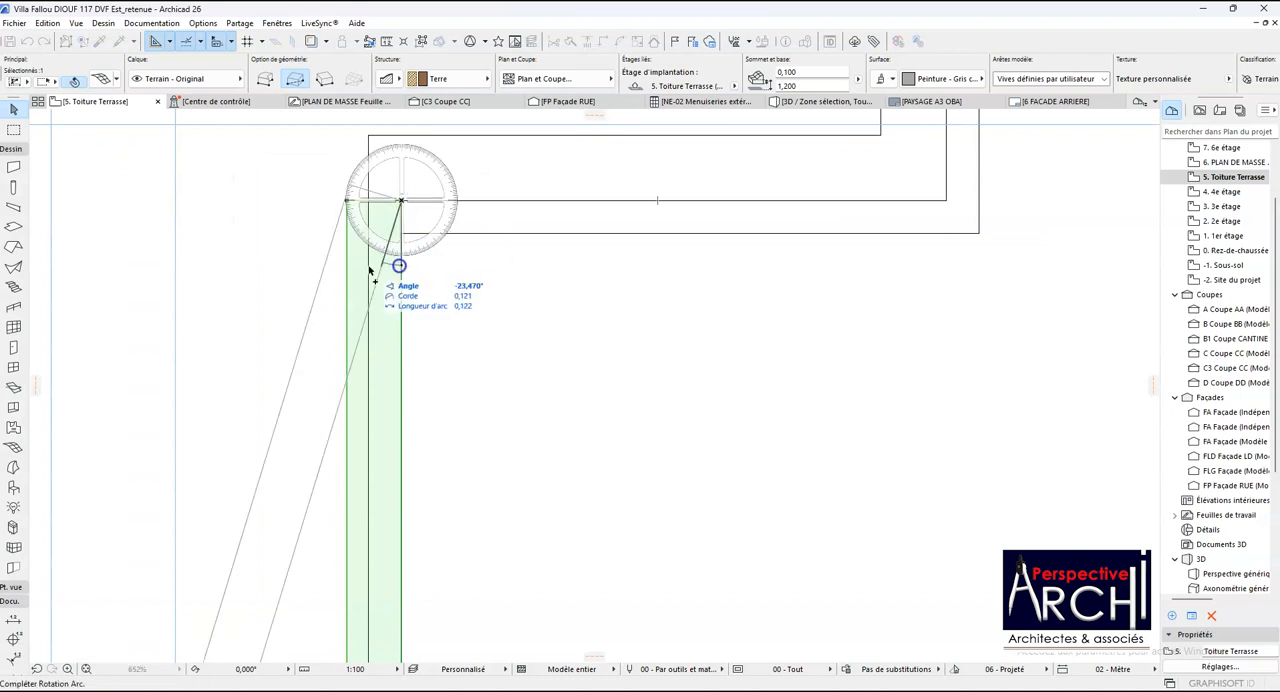
pyautogui.click(266, 206)
pyautogui.scroll(-3, 377, 240)
pyautogui.scroll(5, 370, 230)
pyautogui.press('Escape')
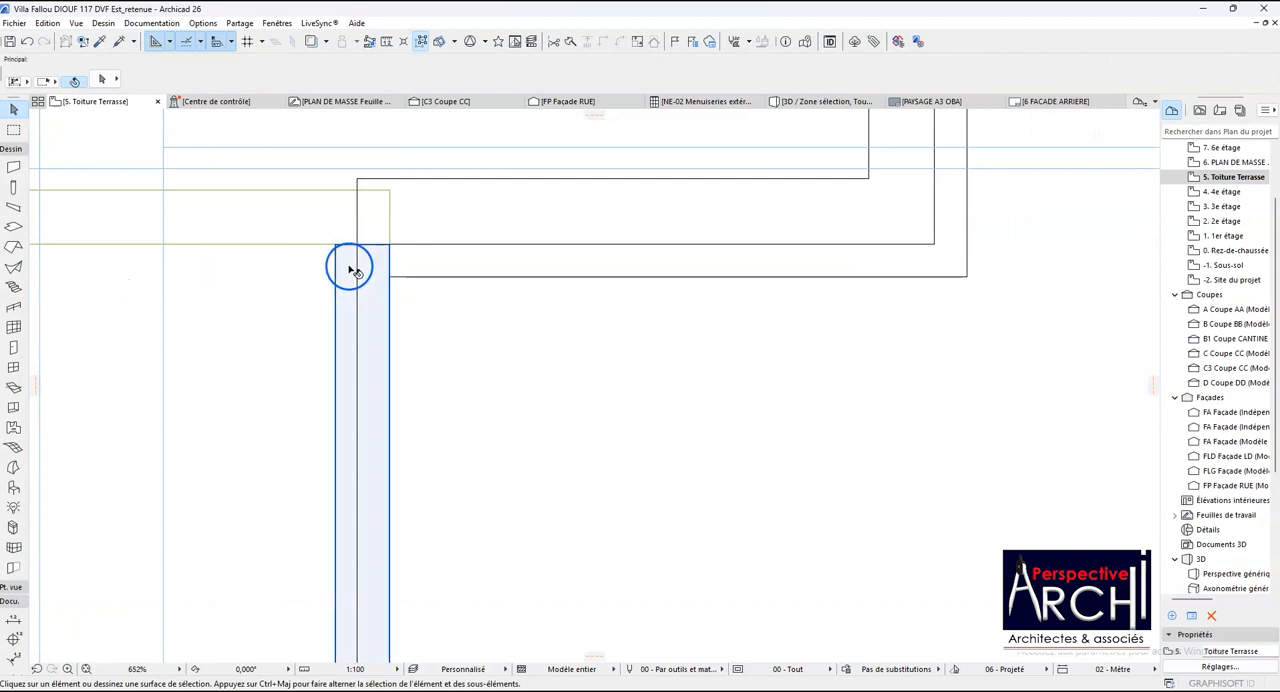
# - Extend the end edge of the original vertical coping mesh to the outer edge of its rotated copy
pyautogui.click(351, 262)
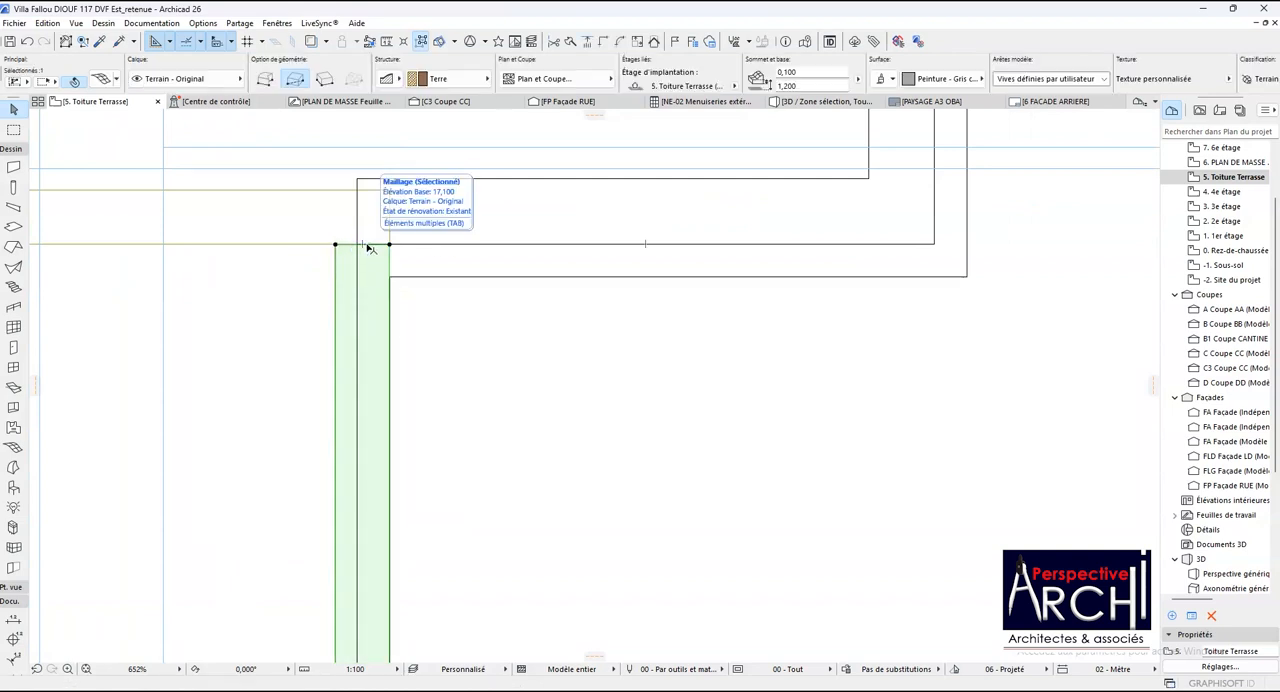
pyautogui.click(366, 244)
pyautogui.click(392, 187)
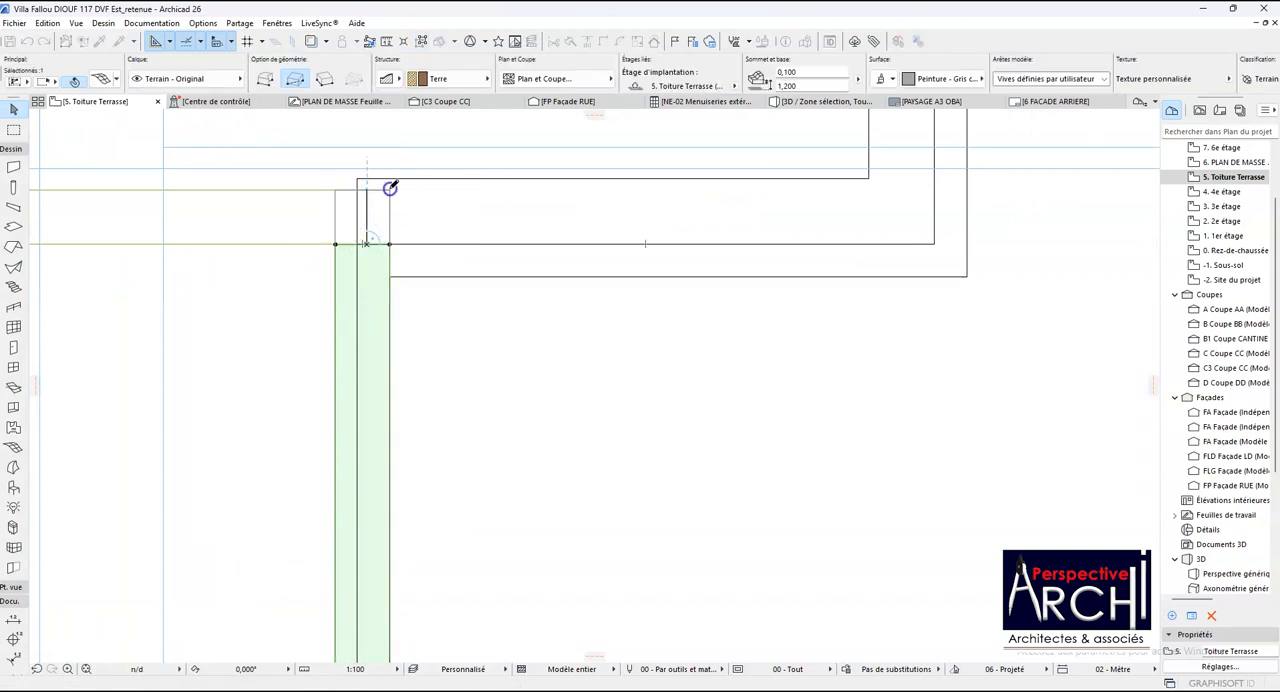
pyautogui.scroll(3, 393, 188)
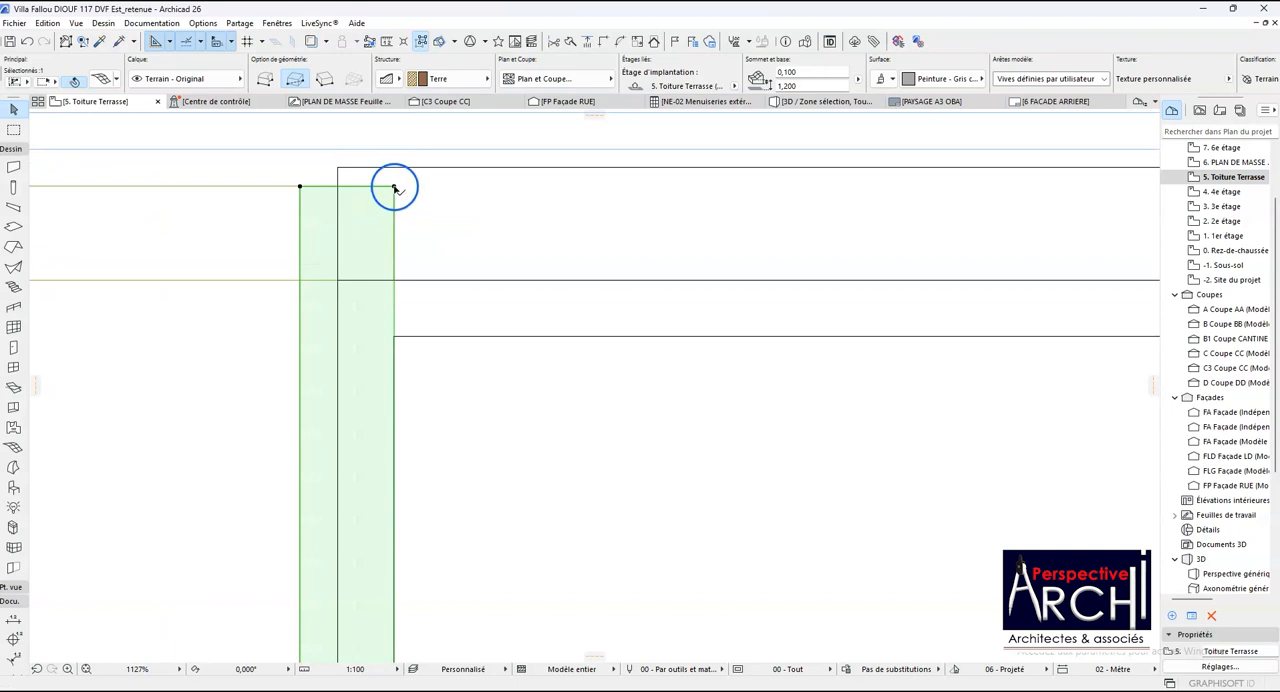
# - Add a 2.750 by 0.250 m rectangle to the original coping mesh along the adjoining horizontal parapet
pyautogui.click(394, 188)
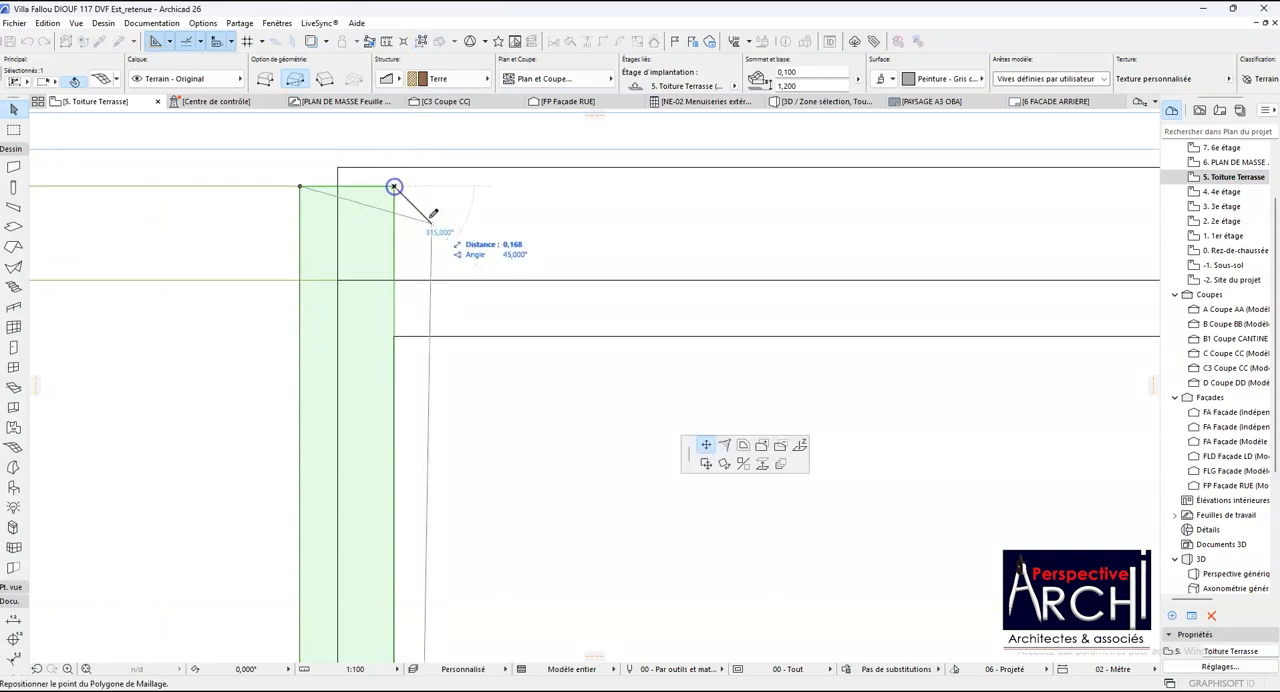
pyautogui.click(762, 445)
pyautogui.scroll(-3, 200, 303)
pyautogui.click(258, 236)
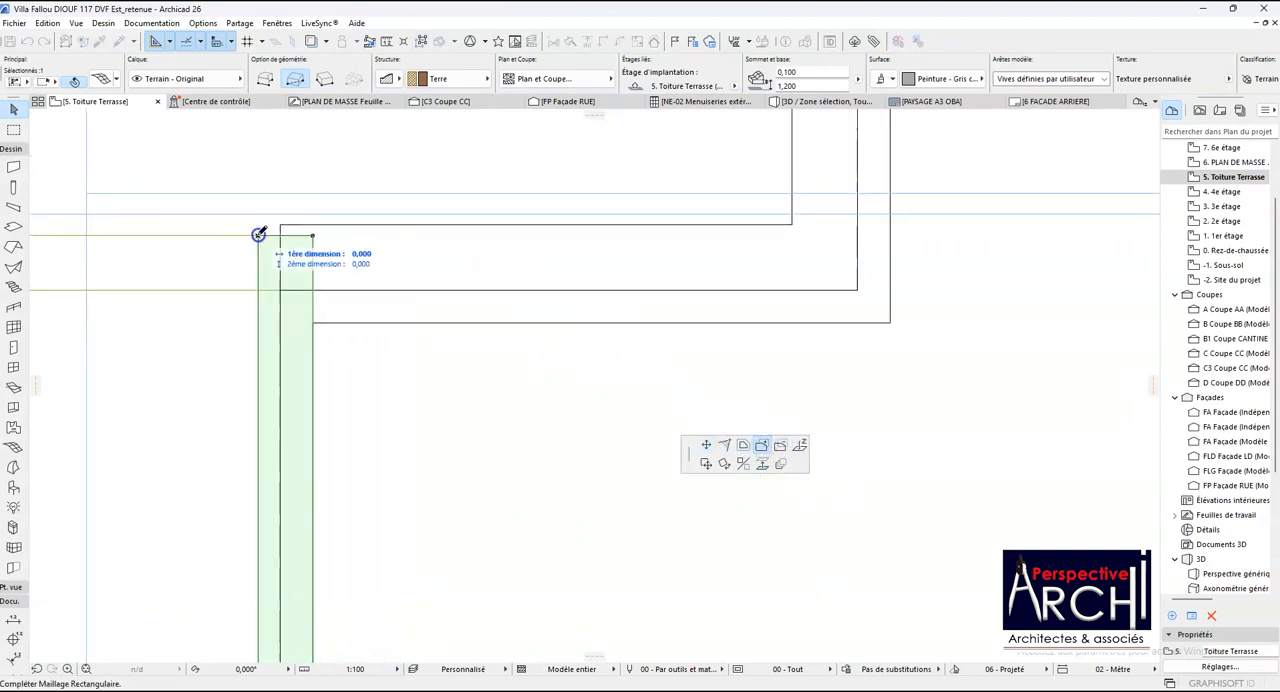
pyautogui.click(856, 289)
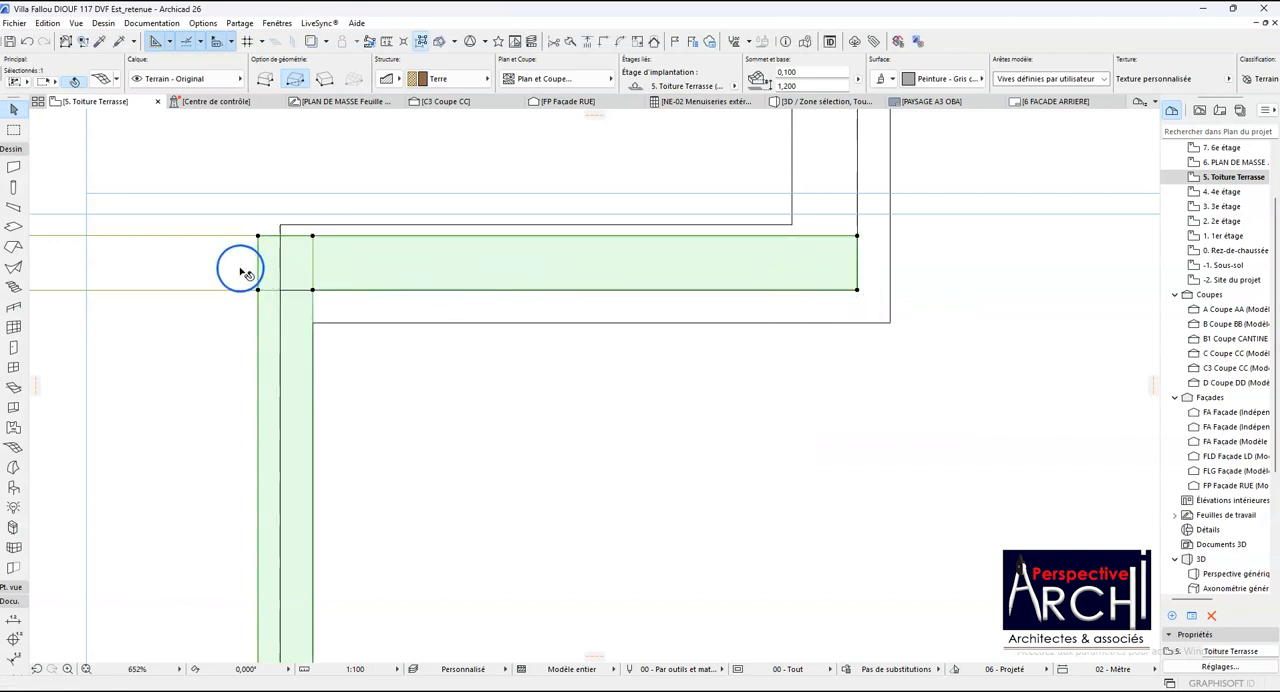
# - Move the horizontal coping copy along its parapet so its end corner meets the corner of the next vertical parapet
pyautogui.scroll(-3, 284, 287)
pyautogui.scroll(-2, 397, 348)
pyautogui.scroll(-2, 328, 332)
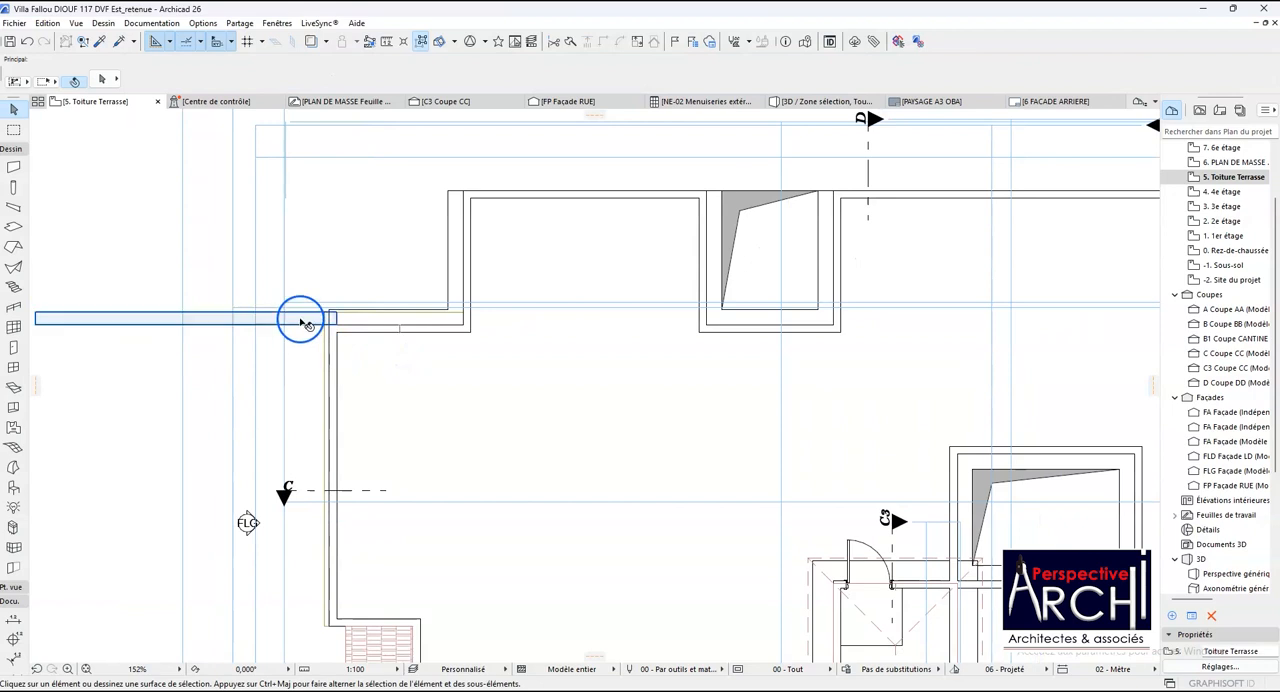
pyautogui.hotkey('ctrl', 'd')
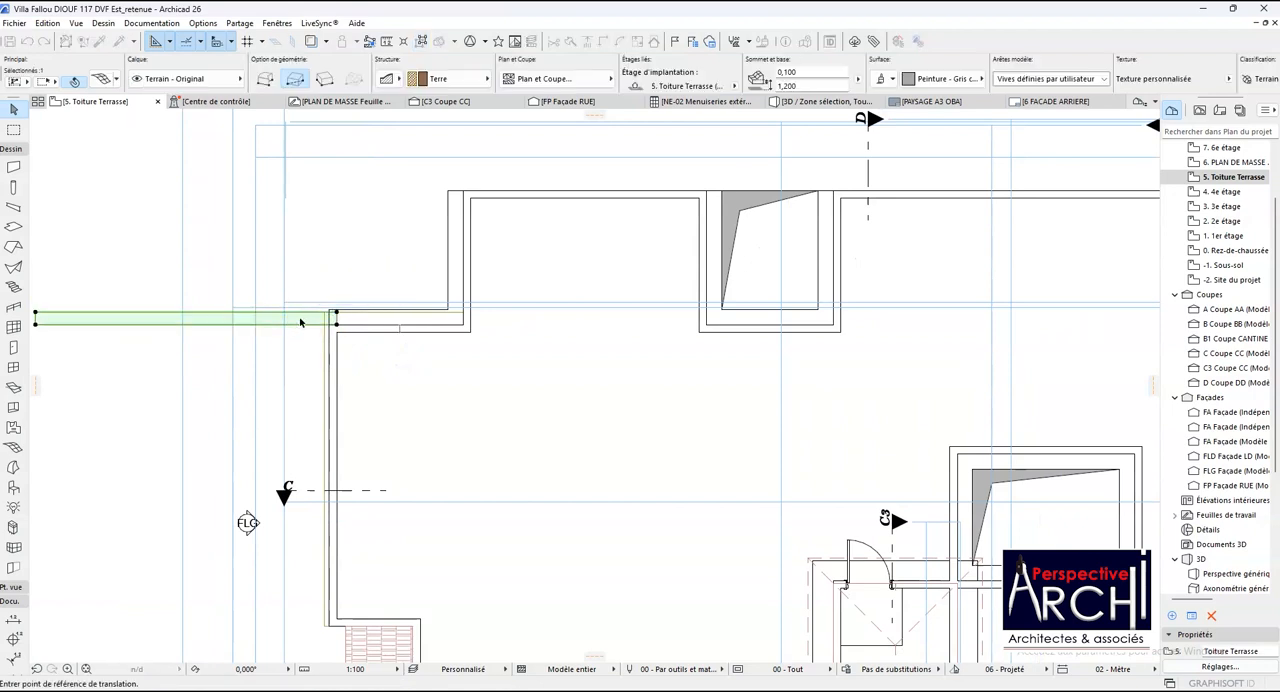
pyautogui.click(338, 325)
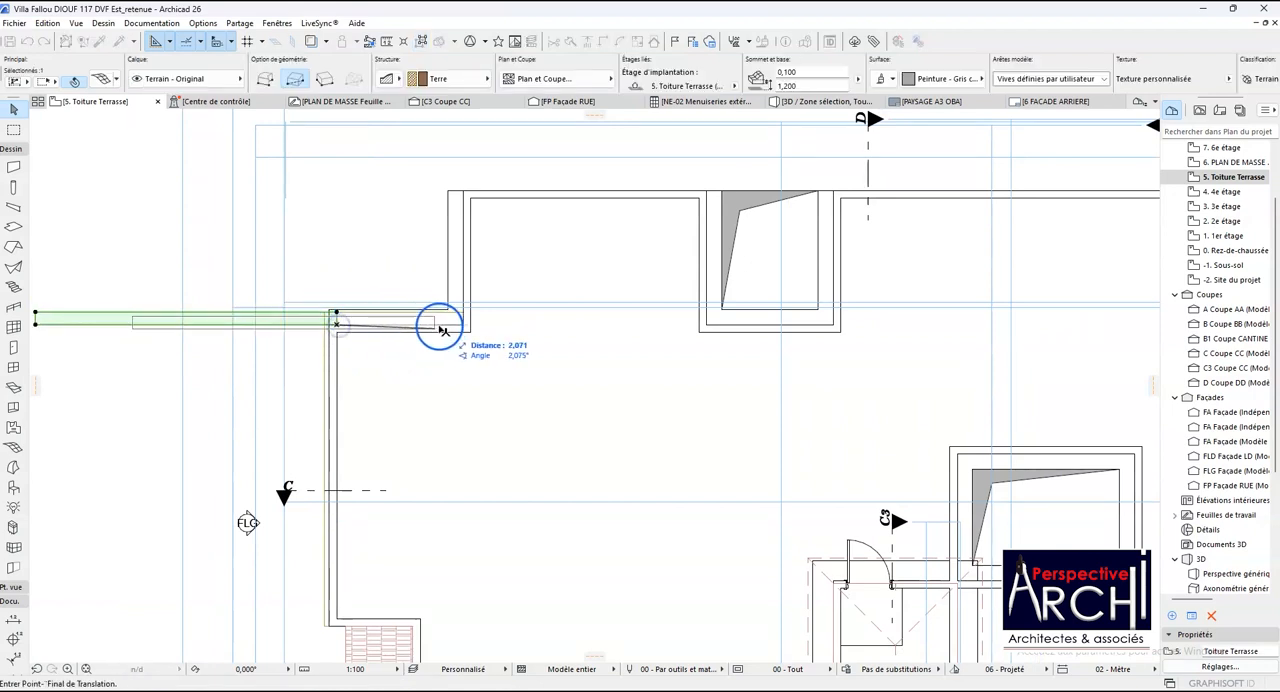
pyautogui.click(463, 323)
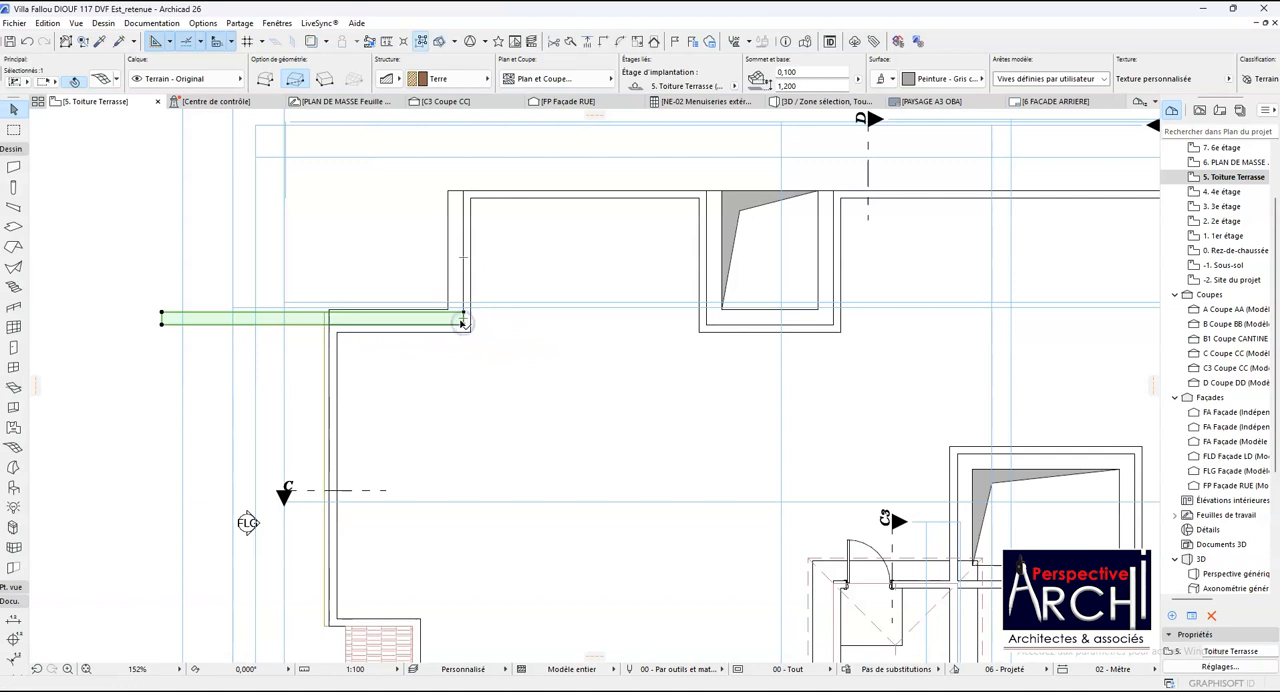
# - Rotate the moved coping copy a quarter turn clockwise about its inner end corner, aligning it with the vertical parapet
pyautogui.hotkey('ctrl', 'e')
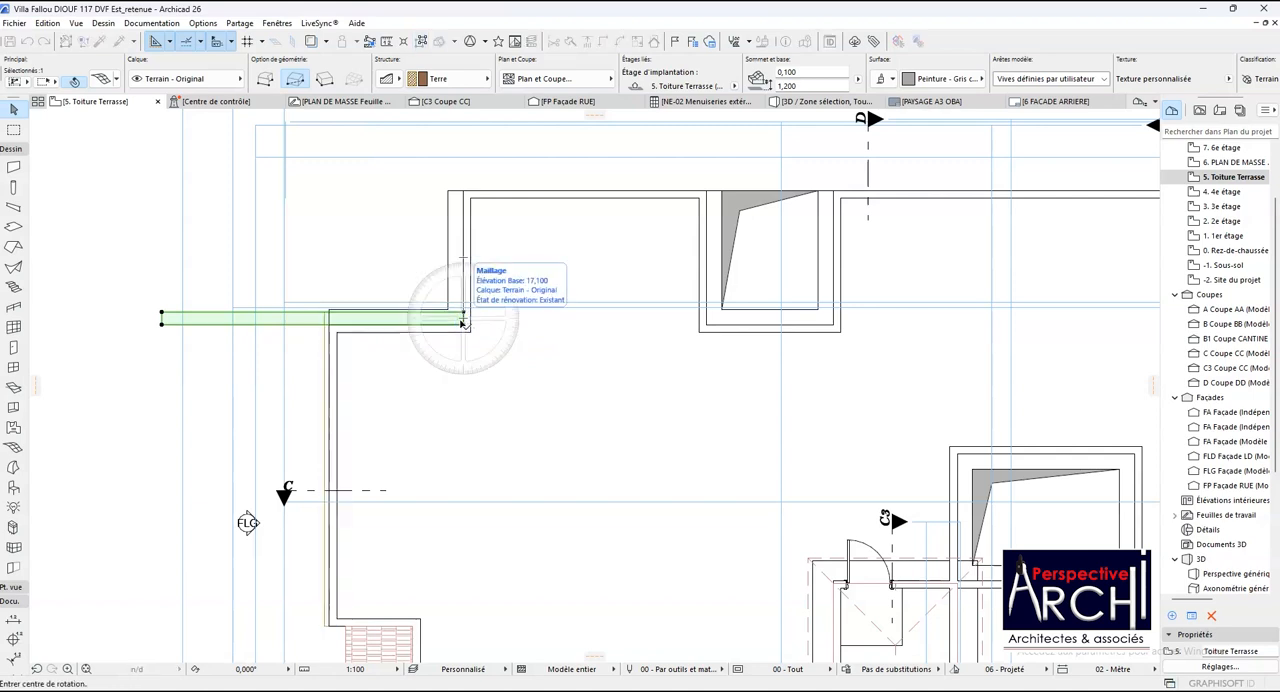
pyautogui.scroll(5, 465, 322)
pyautogui.click(464, 322)
pyautogui.click(396, 327)
pyautogui.scroll(-4, 405, 340)
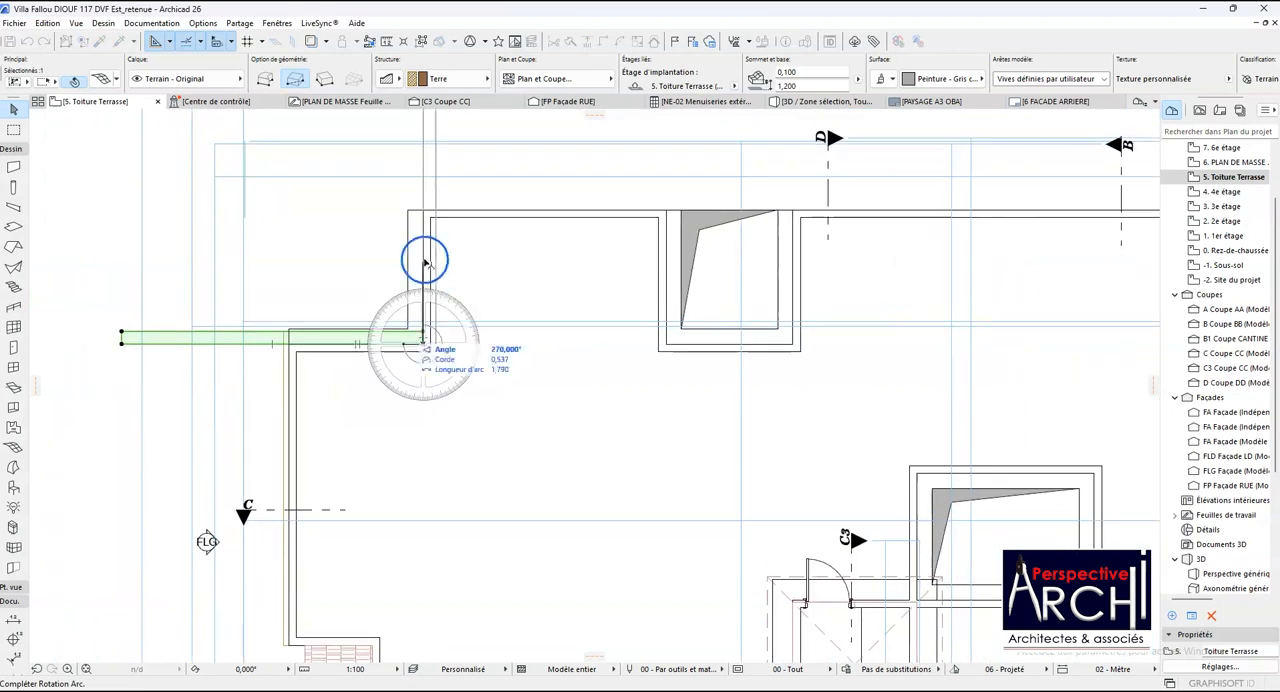
pyautogui.click(422, 213)
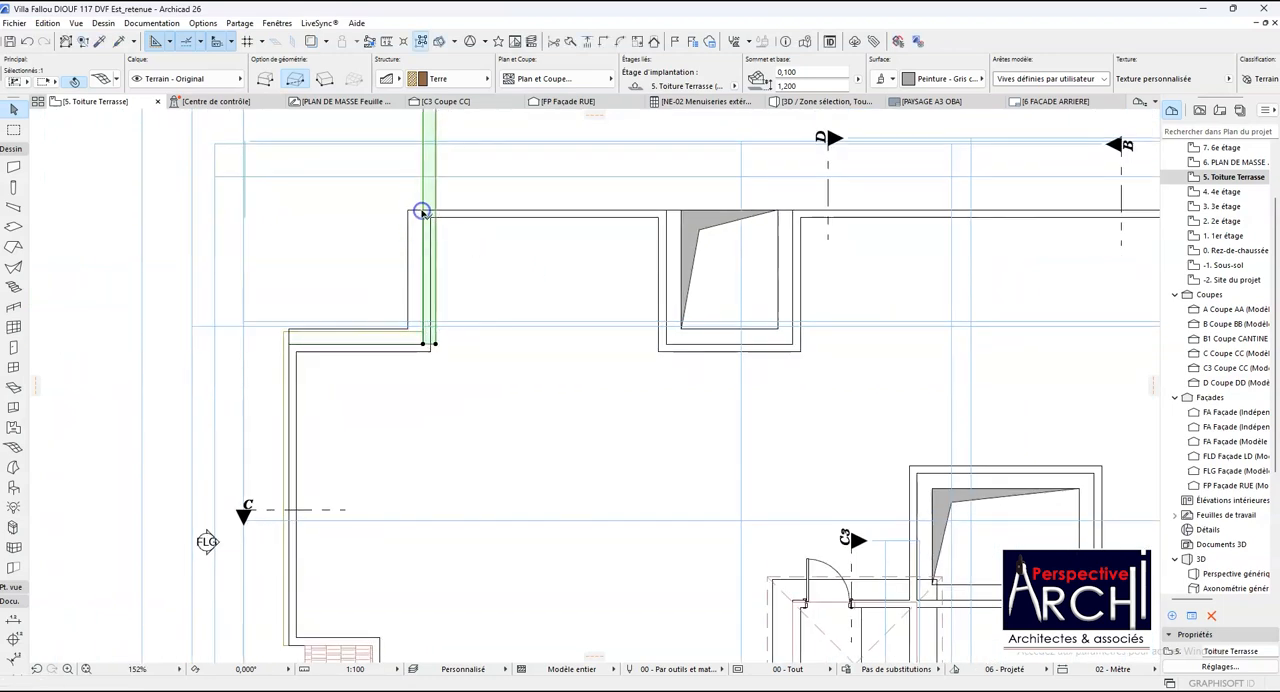
# - Move the rotated coping copy by its inner end corner onto the inside corner of the vertical parapet
pyautogui.hotkey('ctrl', 'd')
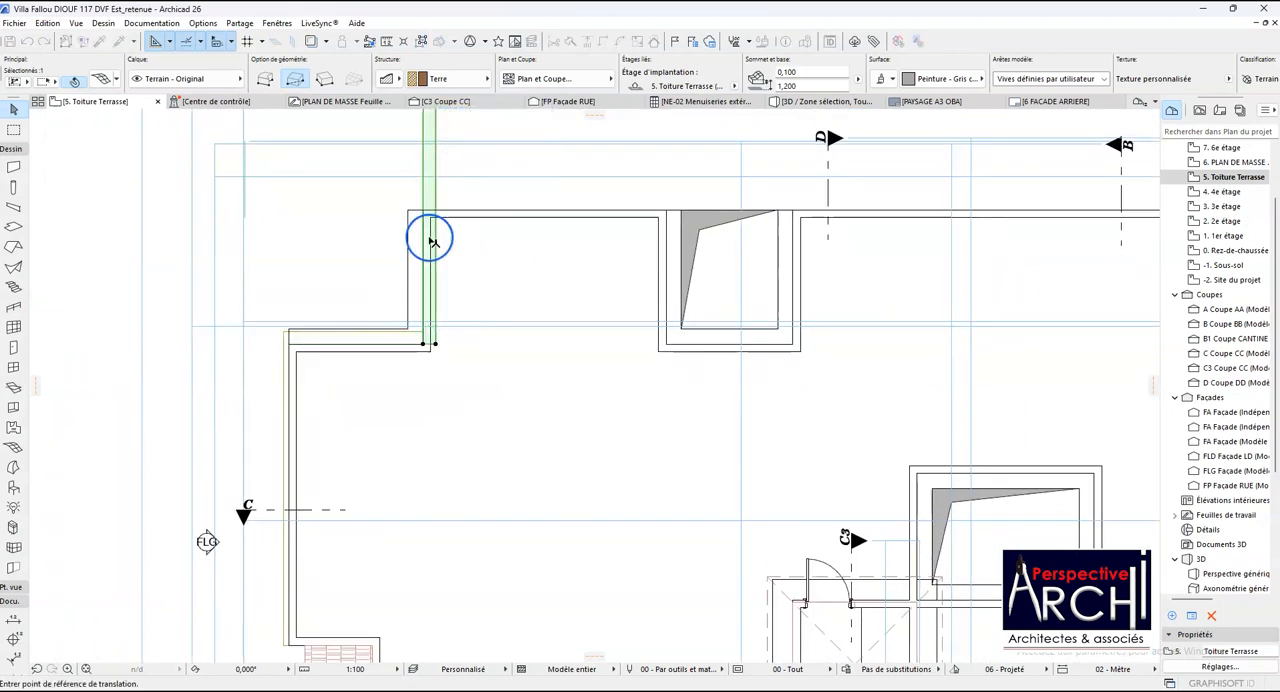
pyautogui.scroll(3, 430, 340)
pyautogui.click(433, 339)
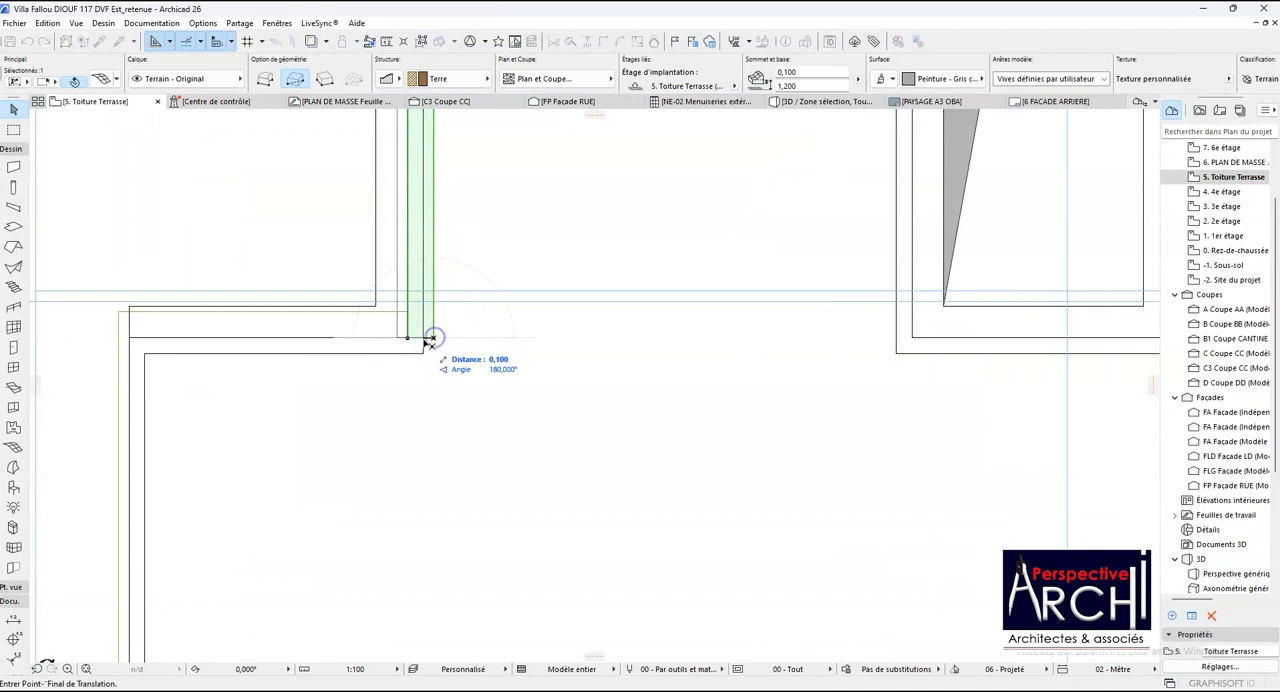
pyautogui.click(421, 356)
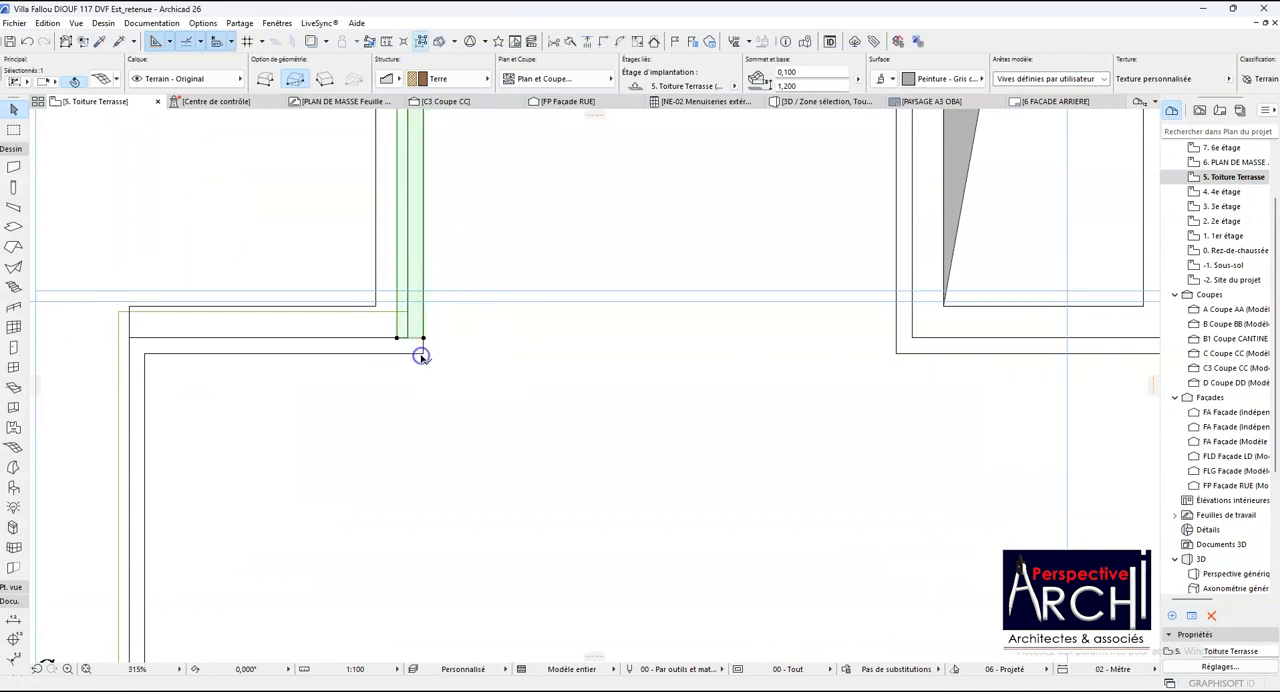
# - Try to offset the inner edge of the original coping mesh's horizontal section to the parapet's inner face
pyautogui.click(340, 330)
pyautogui.click(106, 320)
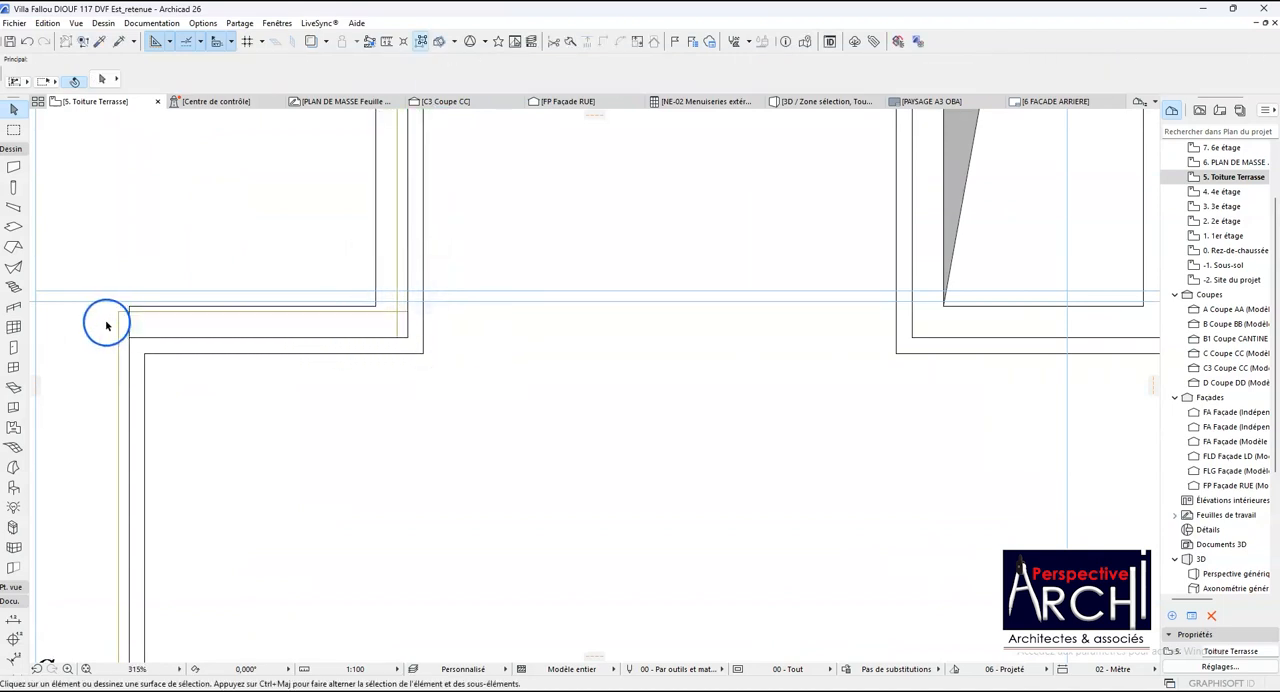
pyautogui.click(130, 318)
pyautogui.scroll(1, 165, 345)
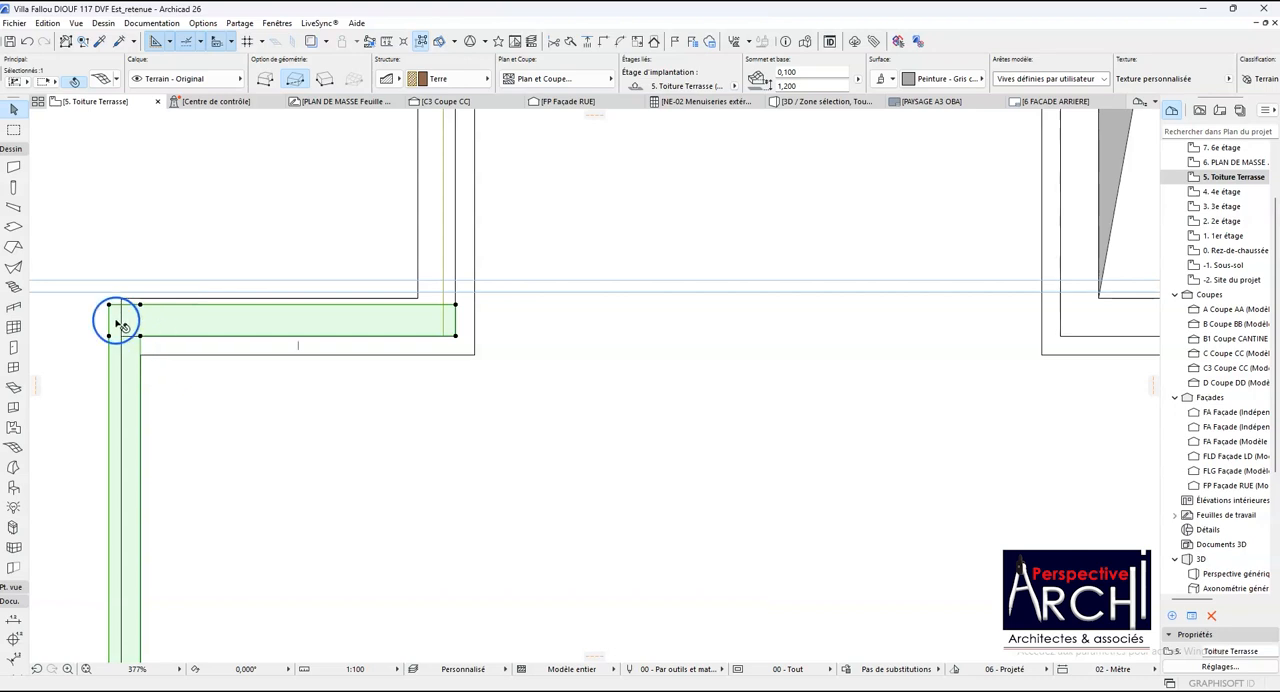
pyautogui.click(263, 344)
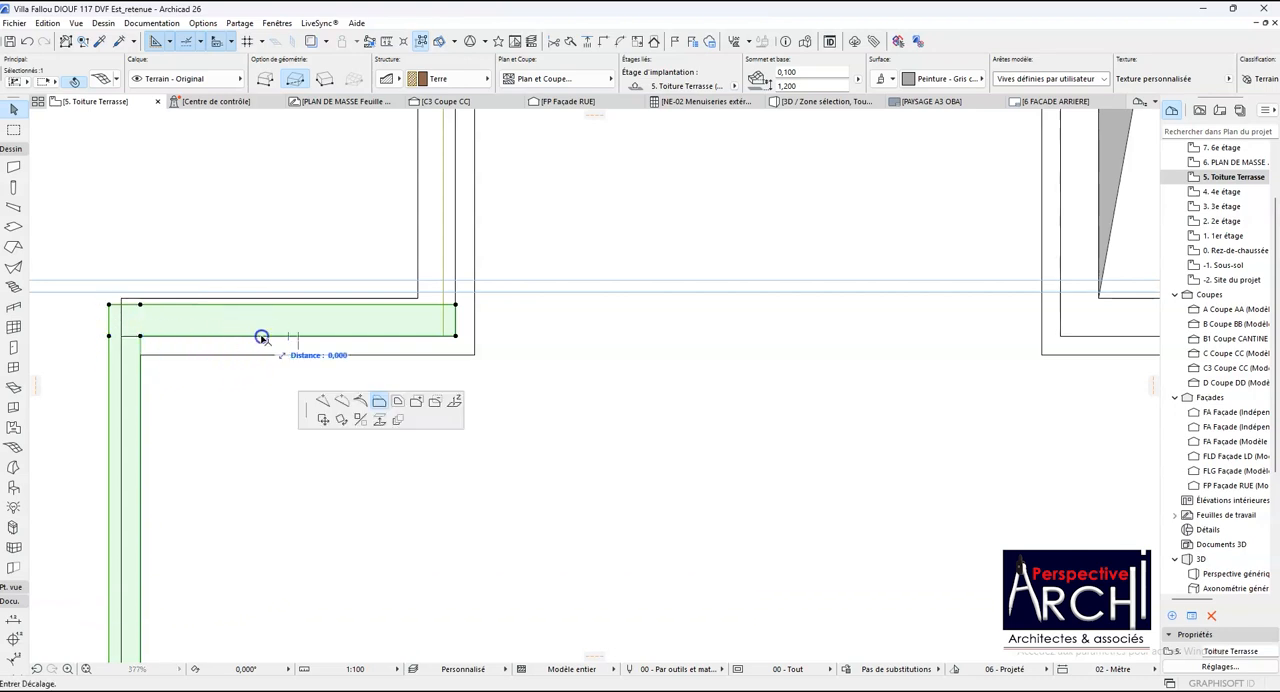
pyautogui.click(141, 353)
pyautogui.press('Escape')
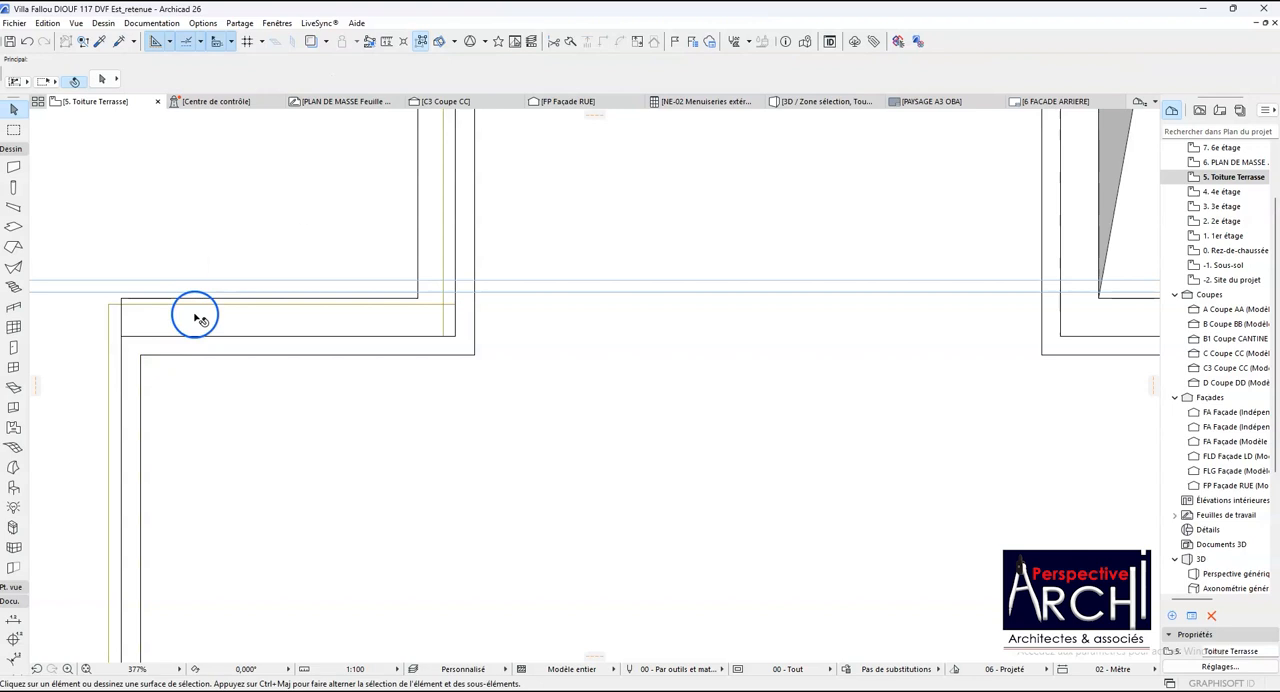
# - Undo the coping copy's moves and rotation, the added rectangle and the end edge extension of the original mesh
pyautogui.hotkey('ctrl', 'z')
pyautogui.hotkey('ctrl', 'z')
pyautogui.hotkey('ctrl', 'z')
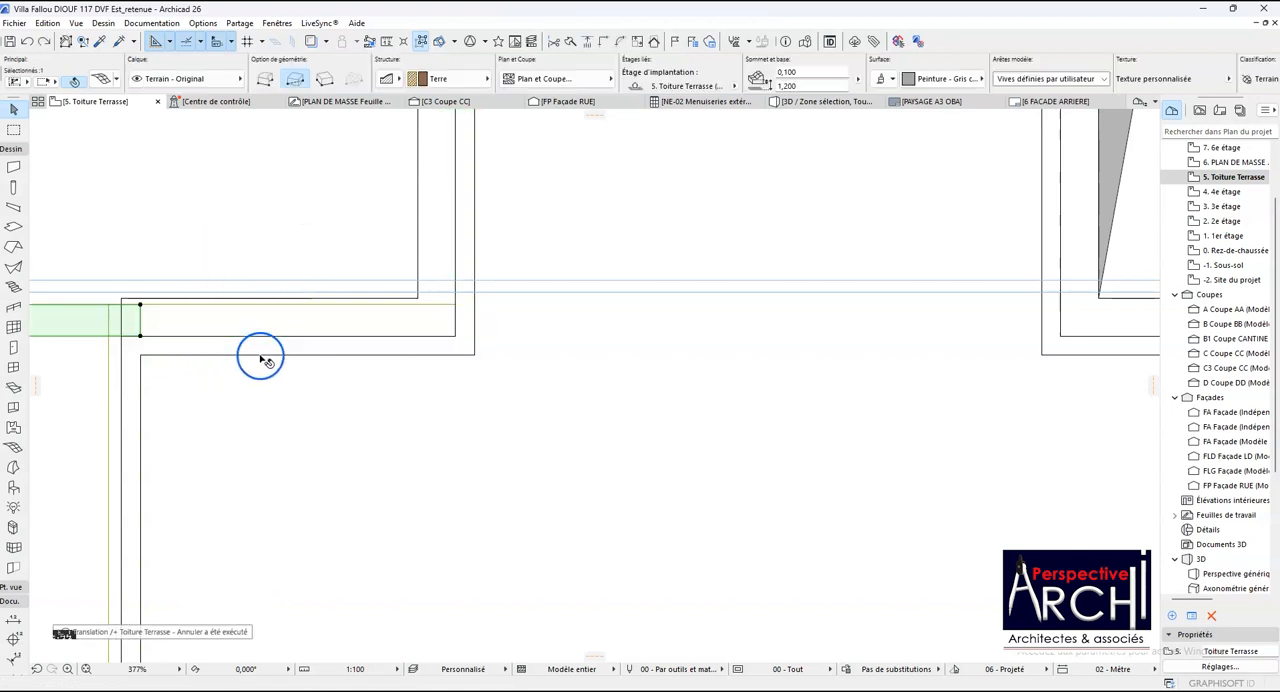
pyautogui.hotkey('ctrl', 'z')
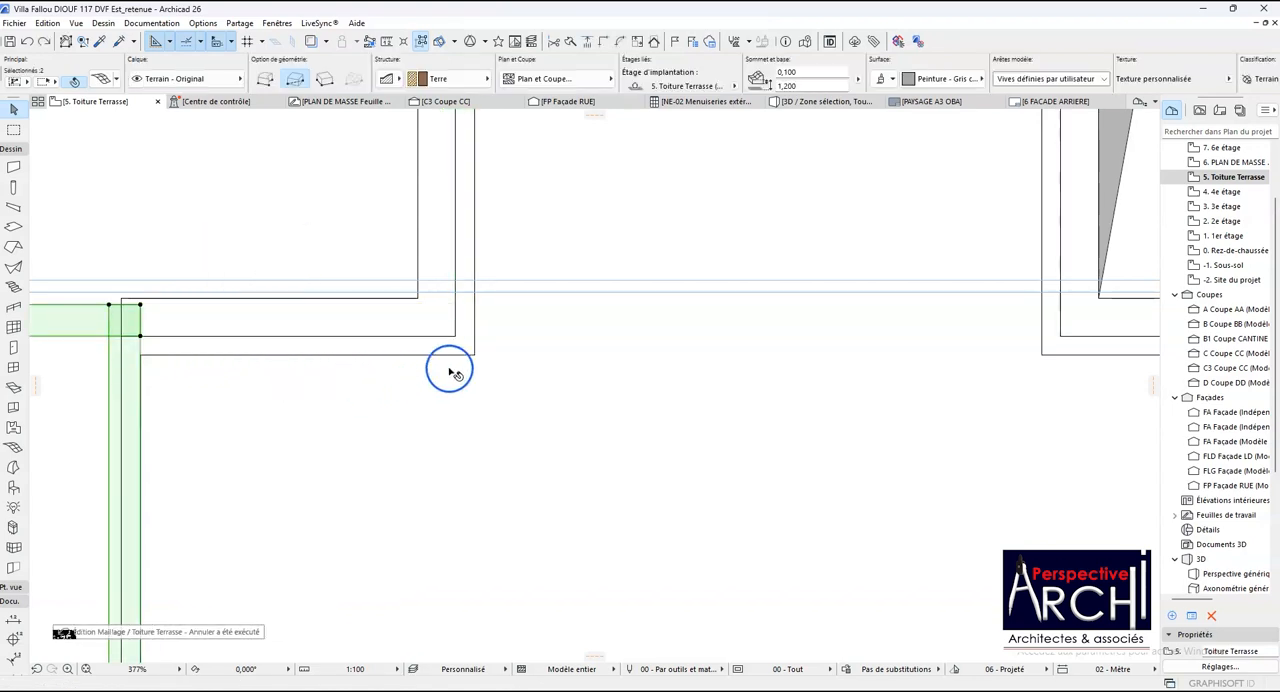
pyautogui.scroll(-1, 449, 372)
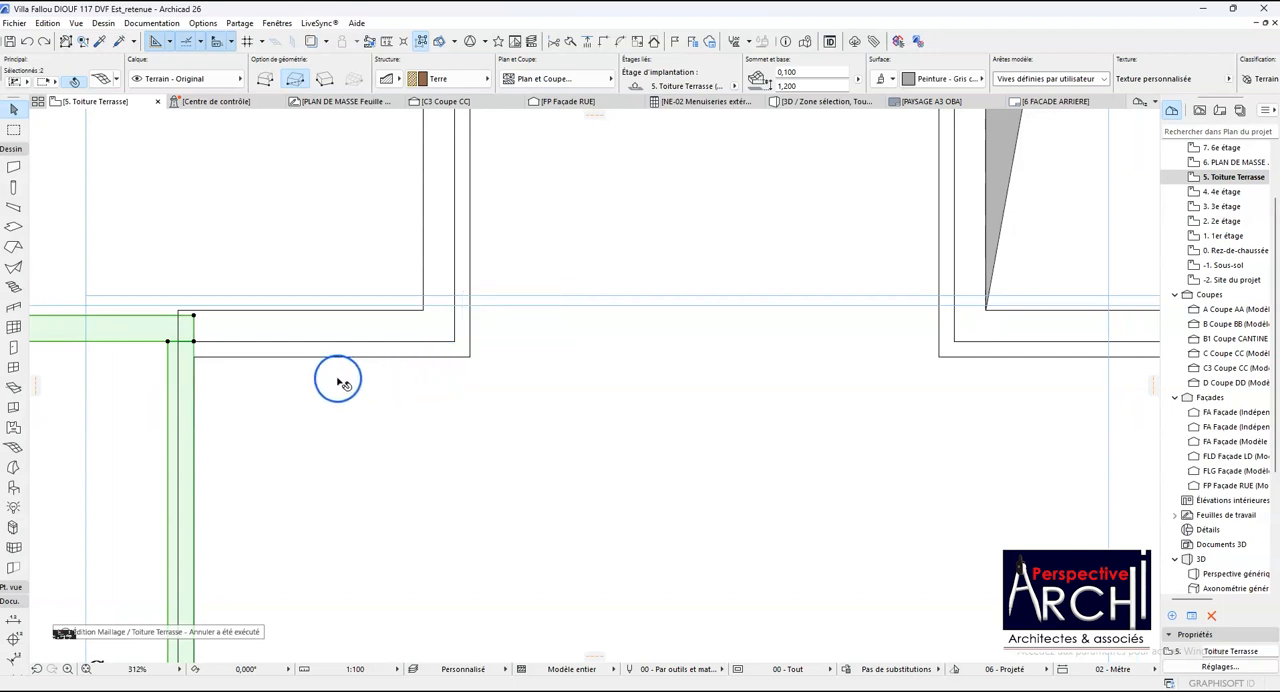
# - Move the horizontal coping copy by its lower end corner to the inside corner where the horizontal and vertical parapets meet
pyautogui.press('Escape')
pyautogui.click(147, 336)
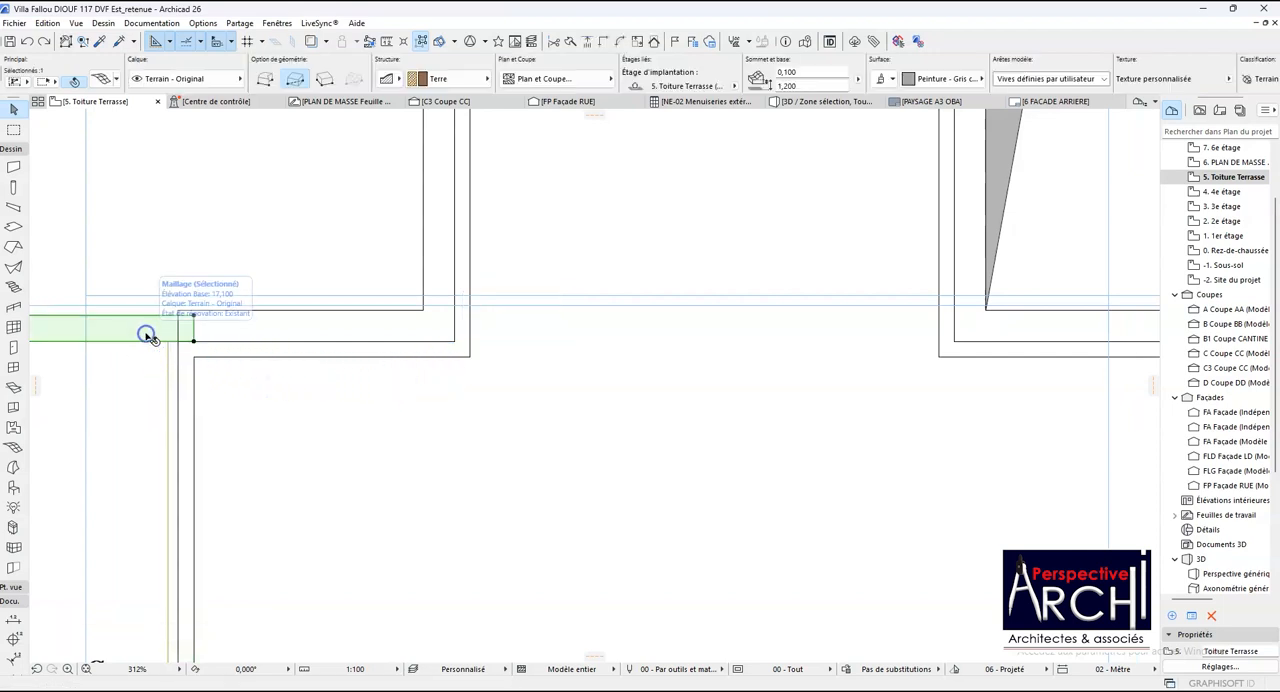
pyautogui.hotkey('ctrl', 'd')
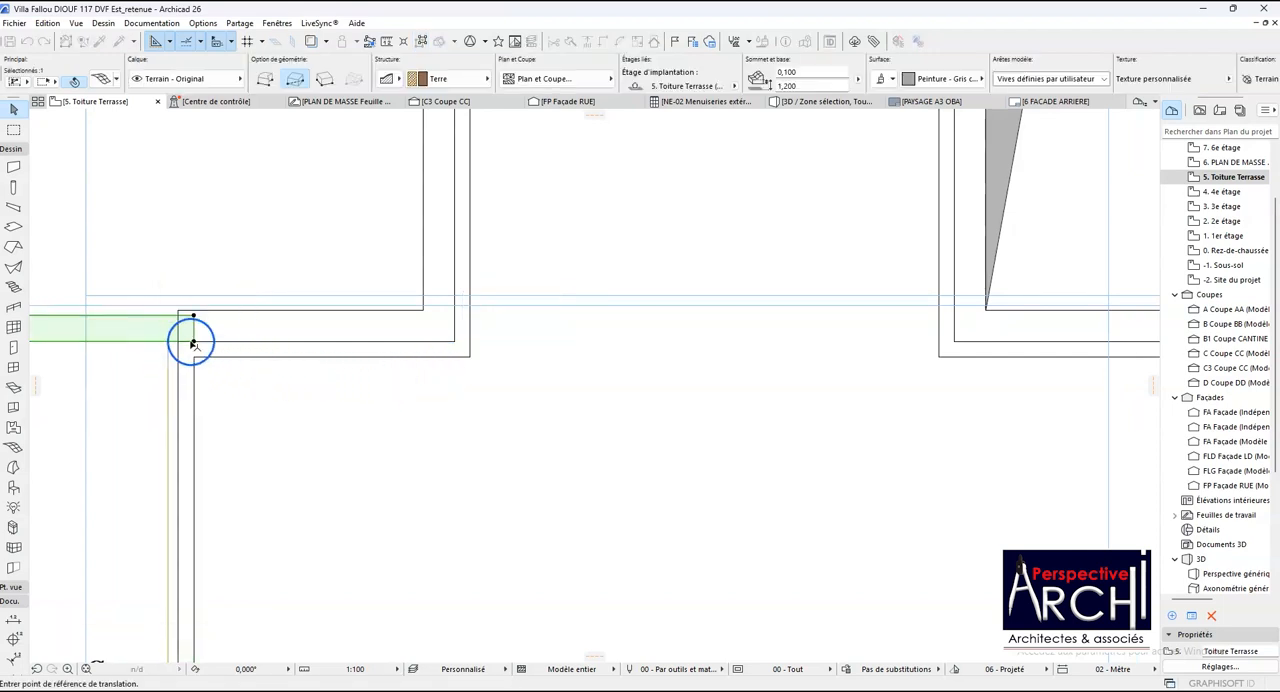
pyautogui.click(193, 342)
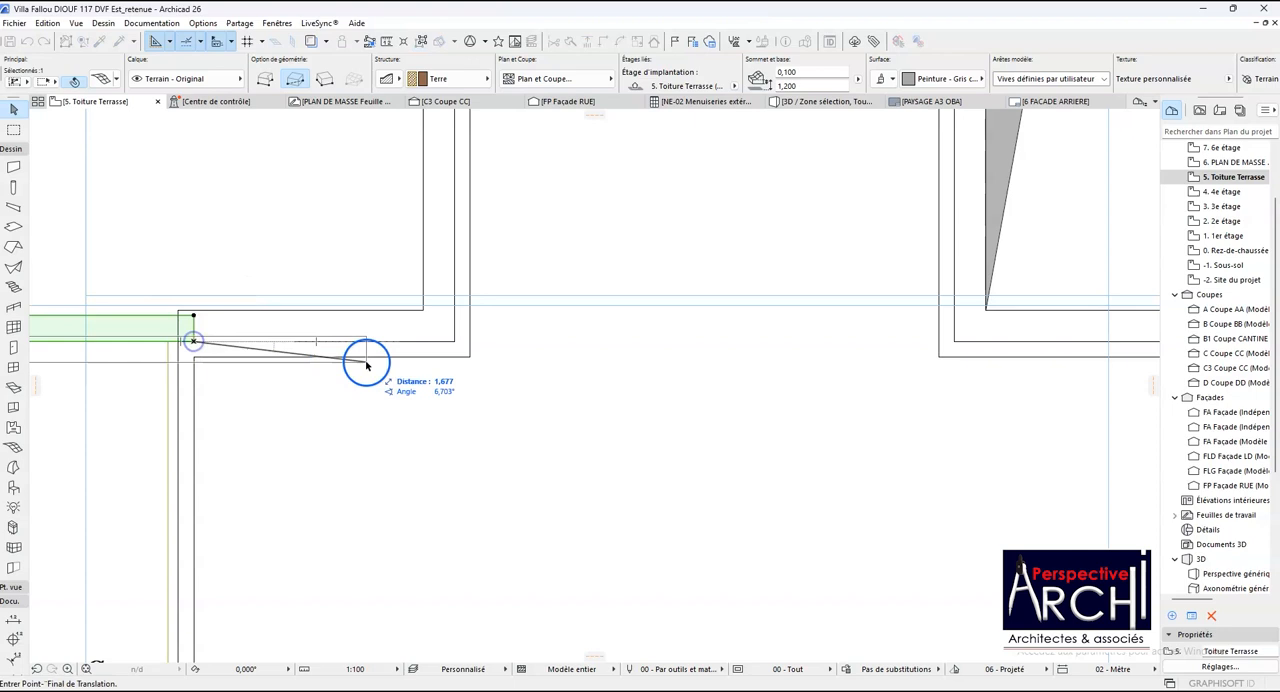
pyautogui.click(466, 355)
pyautogui.scroll(-2, 455, 352)
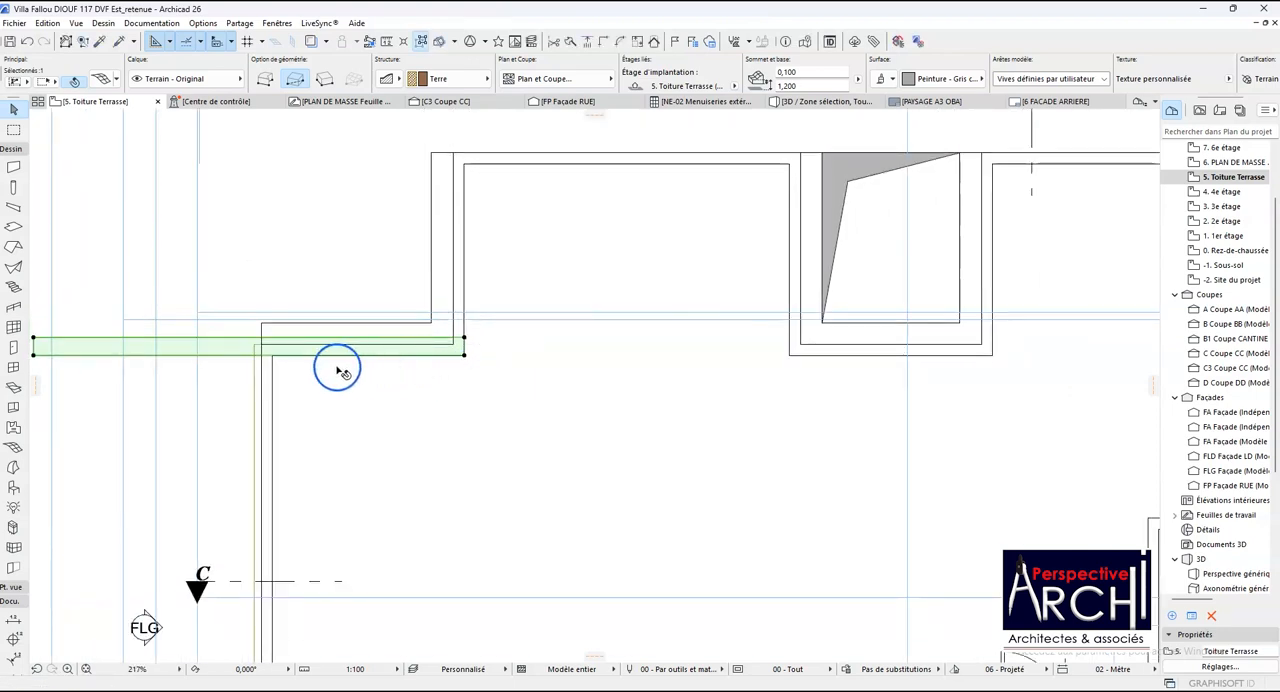
# - Extend the end edge of the original vertical coping mesh to the outer edge of the moved horizontal copy
pyautogui.scroll(5, 258, 362)
pyautogui.press('Escape')
pyautogui.click(251, 358)
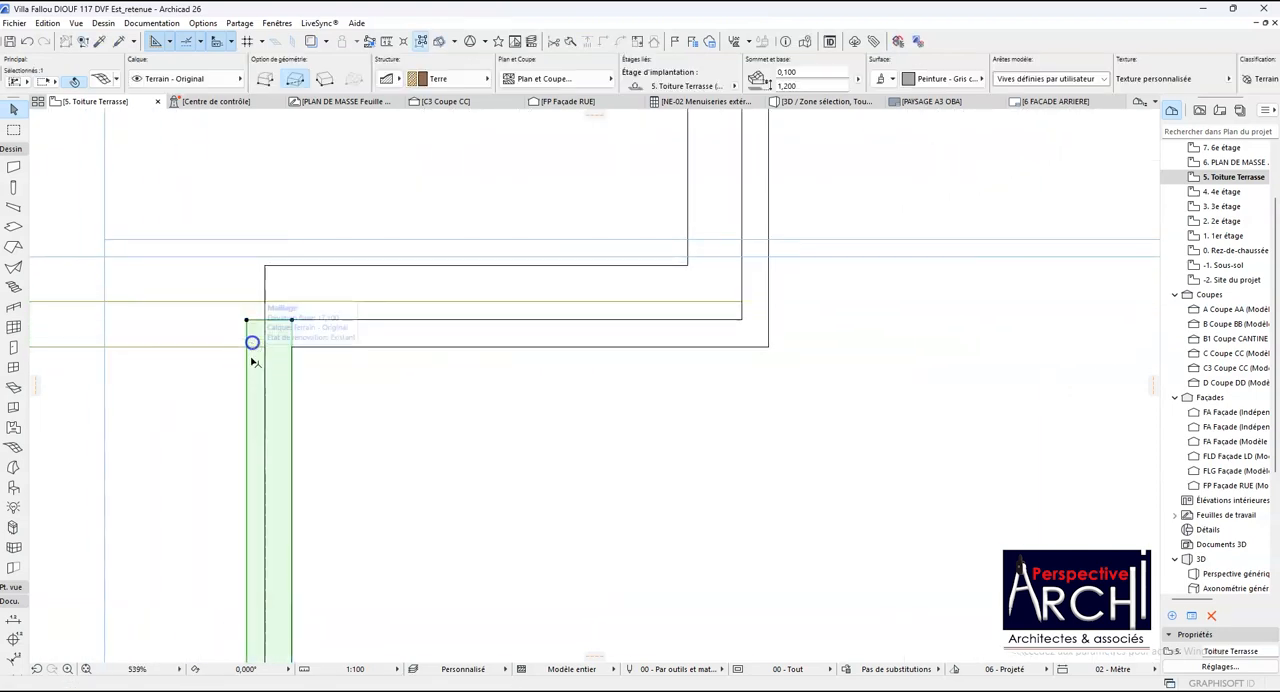
pyautogui.click(250, 321)
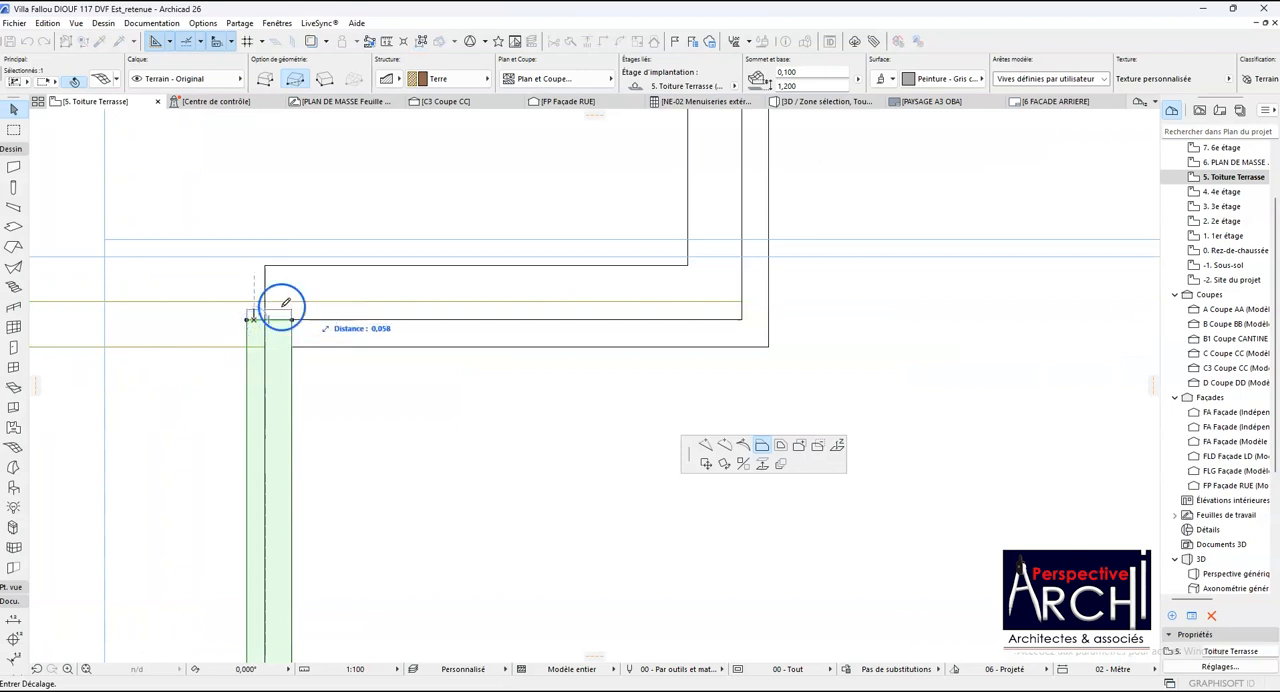
pyautogui.click(740, 301)
pyautogui.scroll(-2, 346, 363)
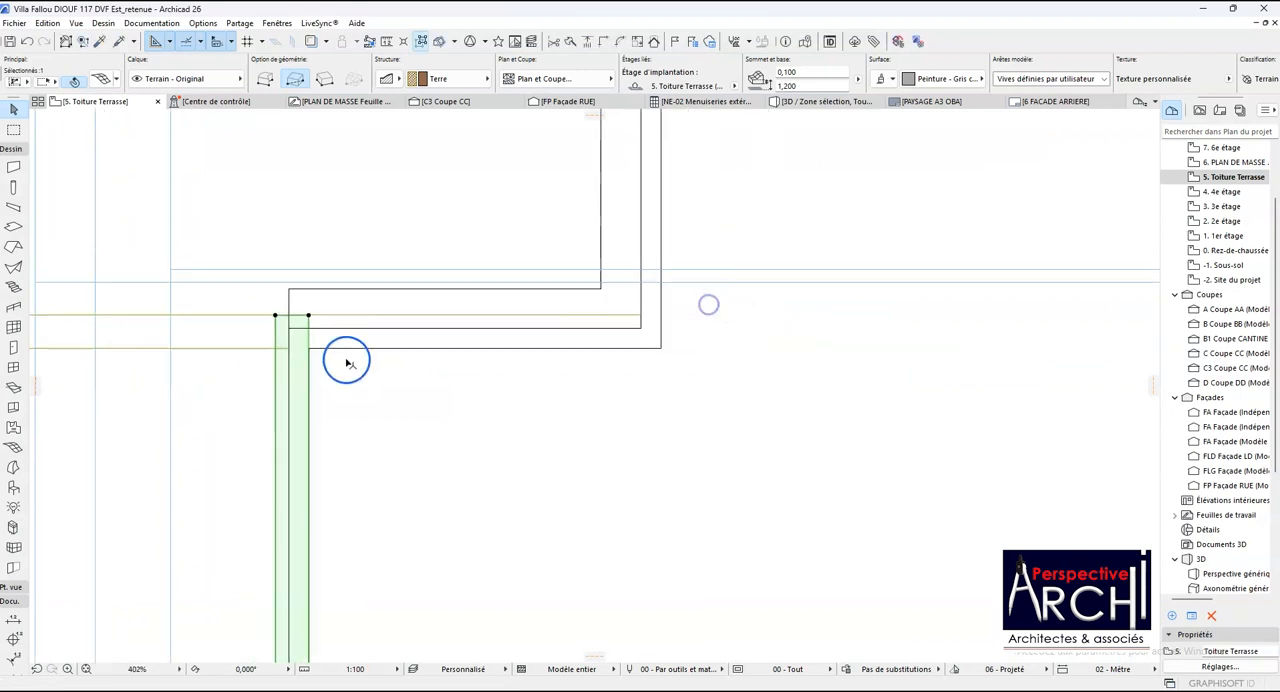
# - Add a 0.250 m wide rectangle to the original coping mesh along the horizontal parapet up to its inside corner
pyautogui.click(316, 321)
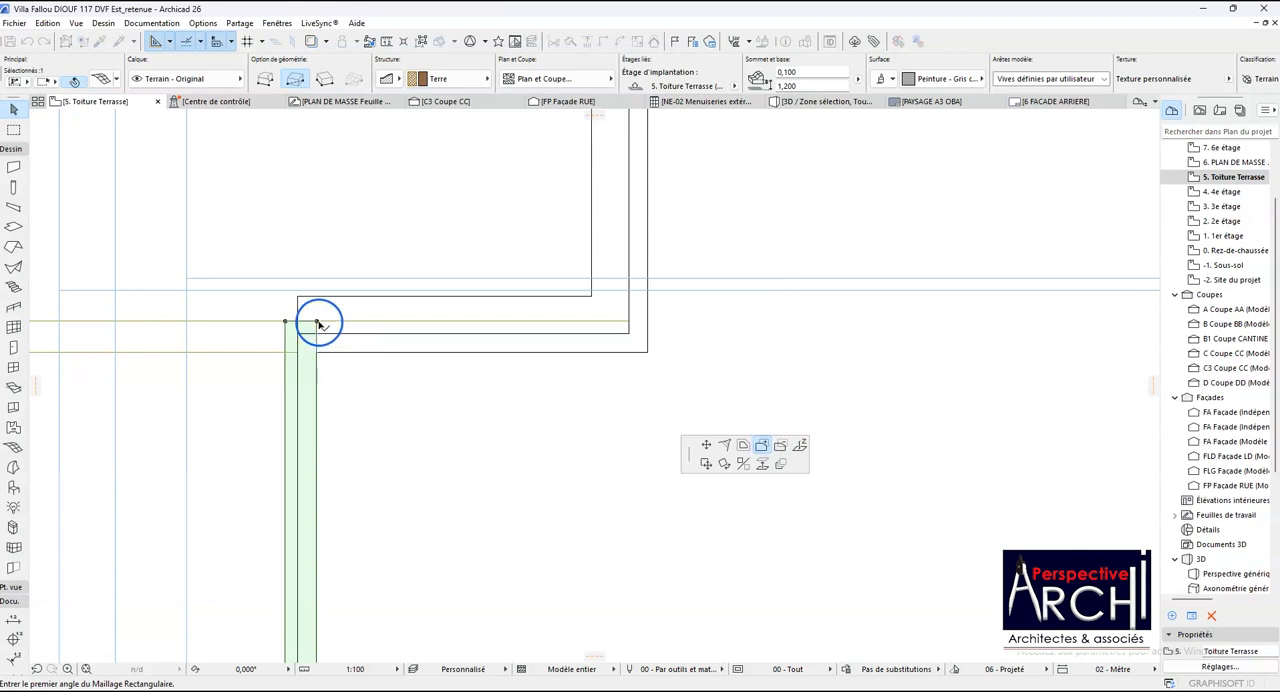
pyautogui.click(316, 321)
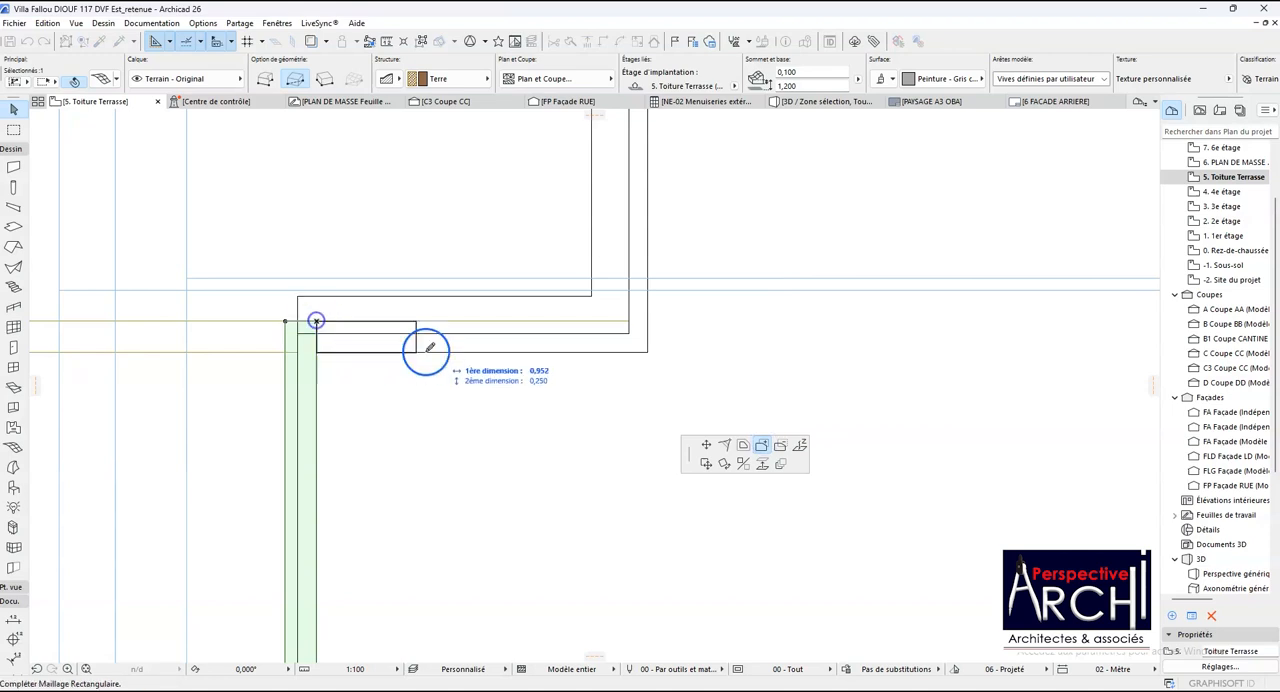
pyautogui.click(647, 351)
pyautogui.scroll(-5, 343, 495)
pyautogui.scroll(4, 465, 408)
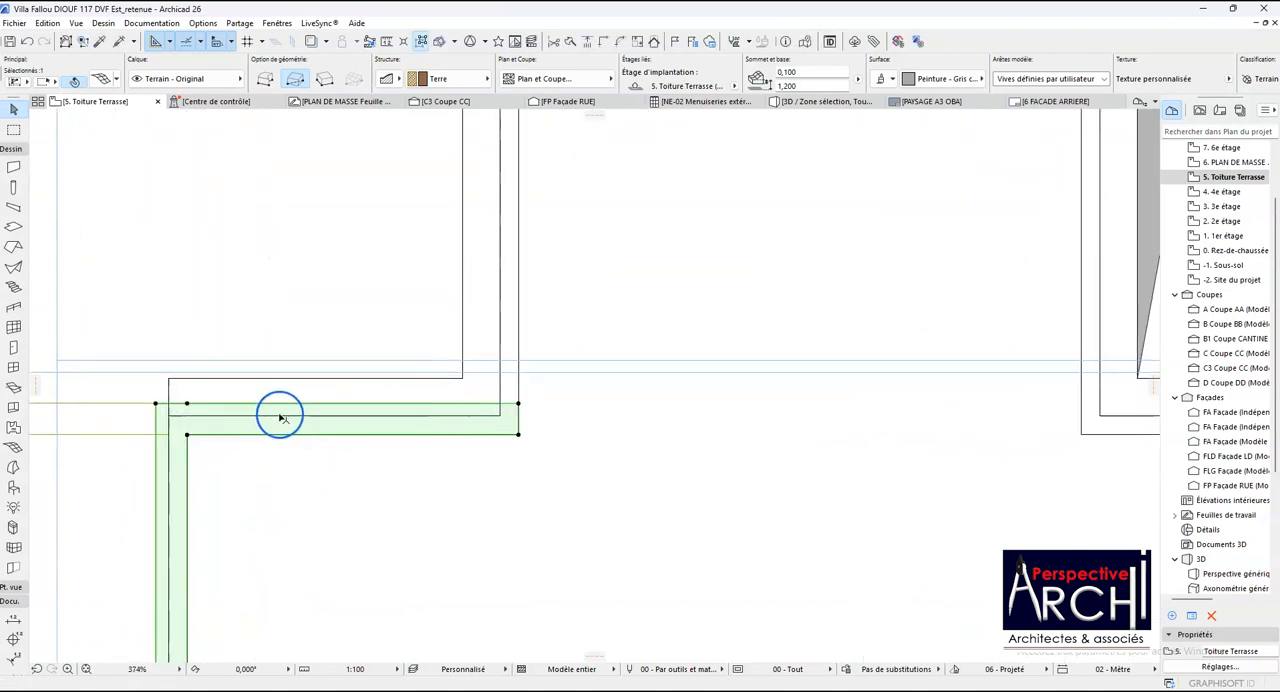
pyautogui.scroll(-4, 384, 389)
# - Rotate the coping copy a quarter turn clockwise about its inner end corner and shift it onto the next vertical parapet
pyautogui.click(237, 415)
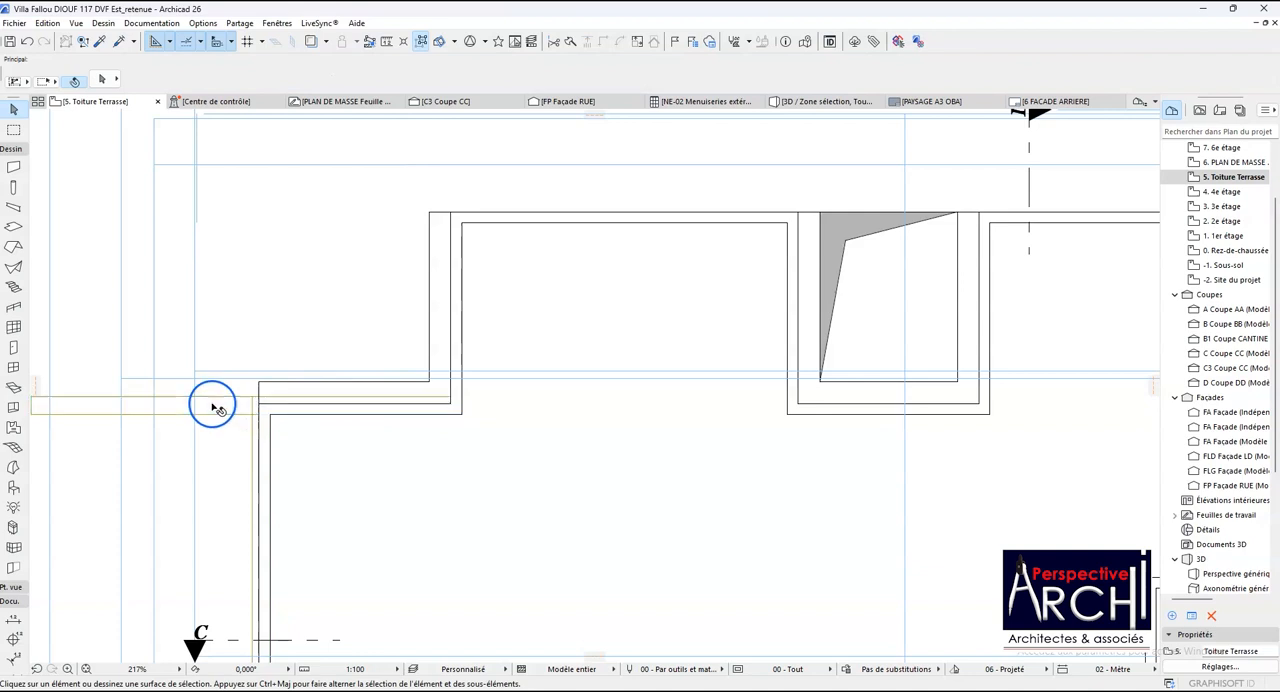
pyautogui.click(216, 410)
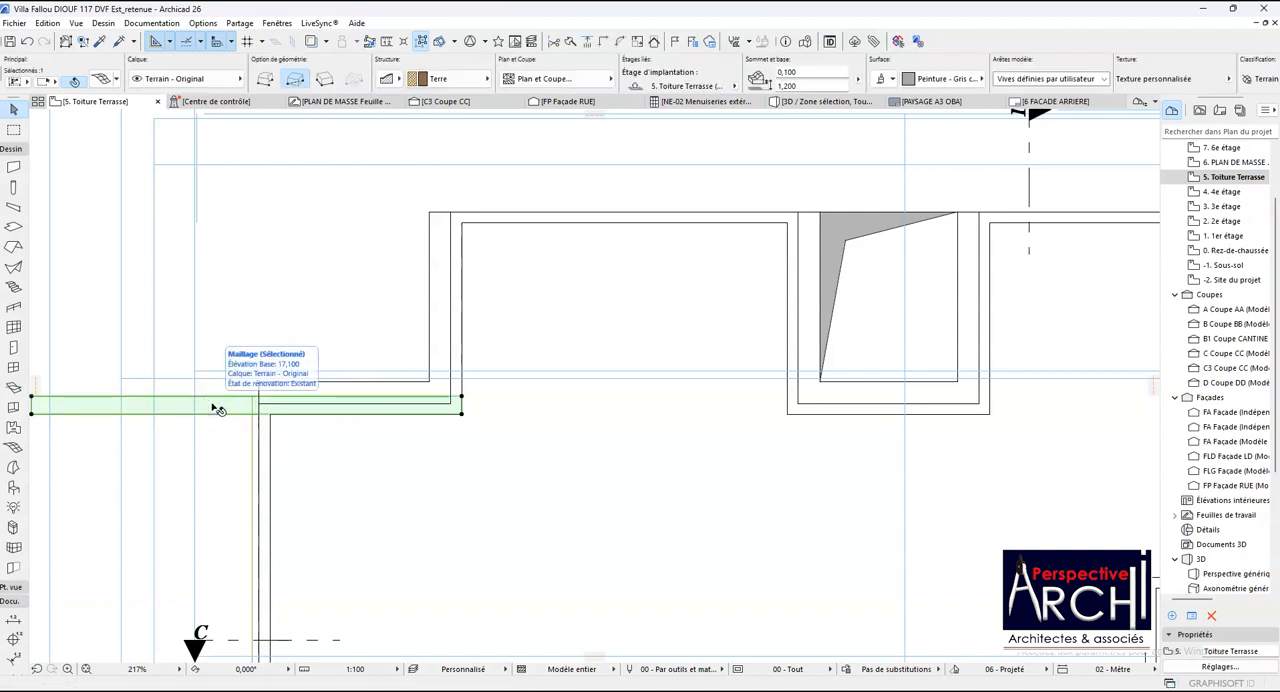
pyautogui.hotkey('ctrl', 'e')
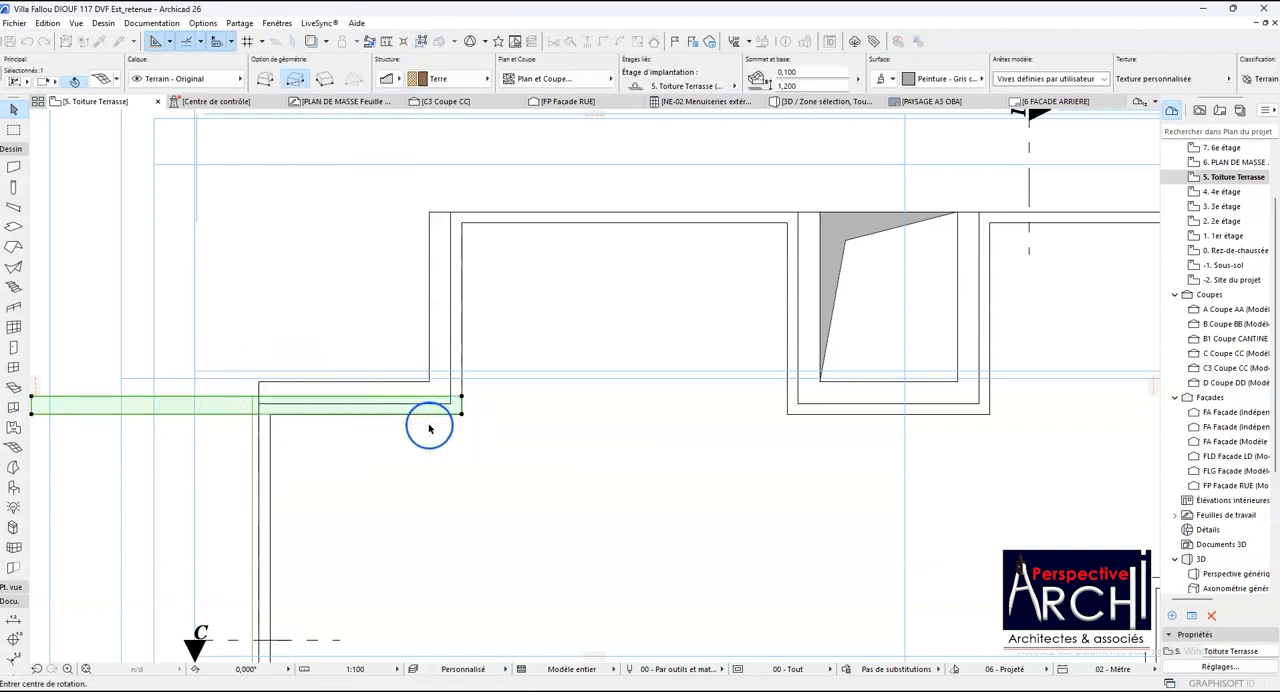
pyautogui.scroll(2, 429, 428)
pyautogui.click(484, 408)
pyautogui.click(484, 408)
pyautogui.click(411, 410)
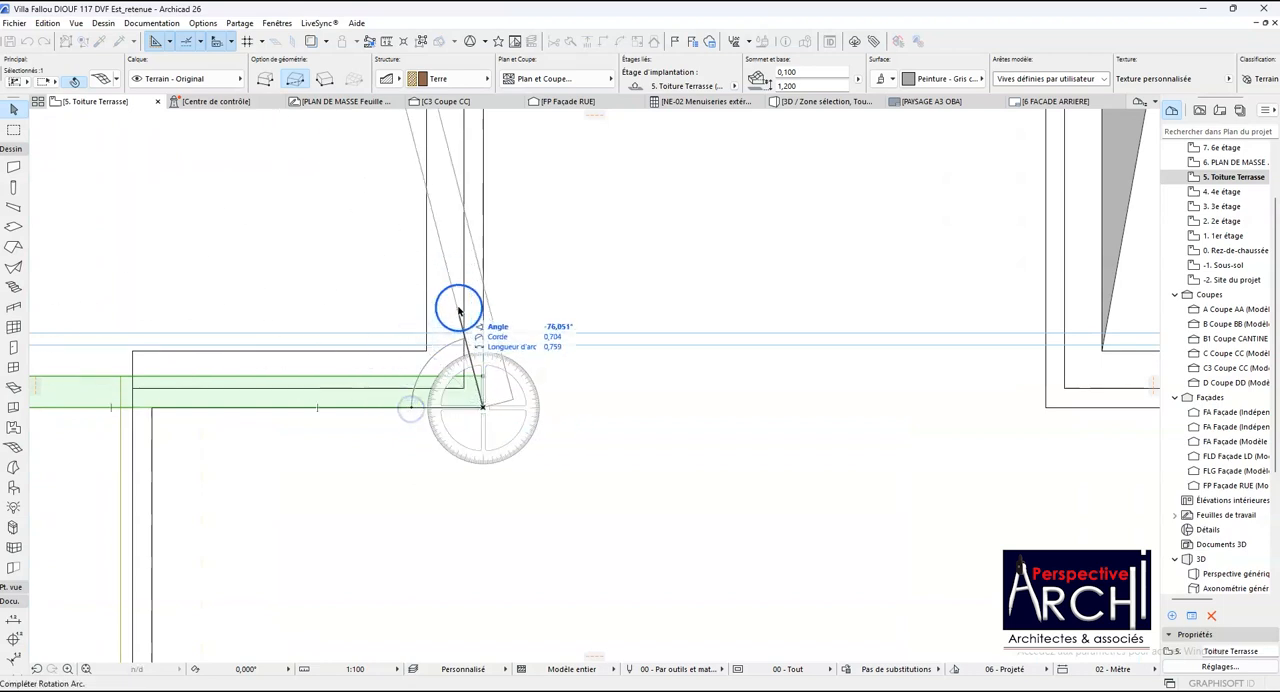
pyautogui.click(483, 289)
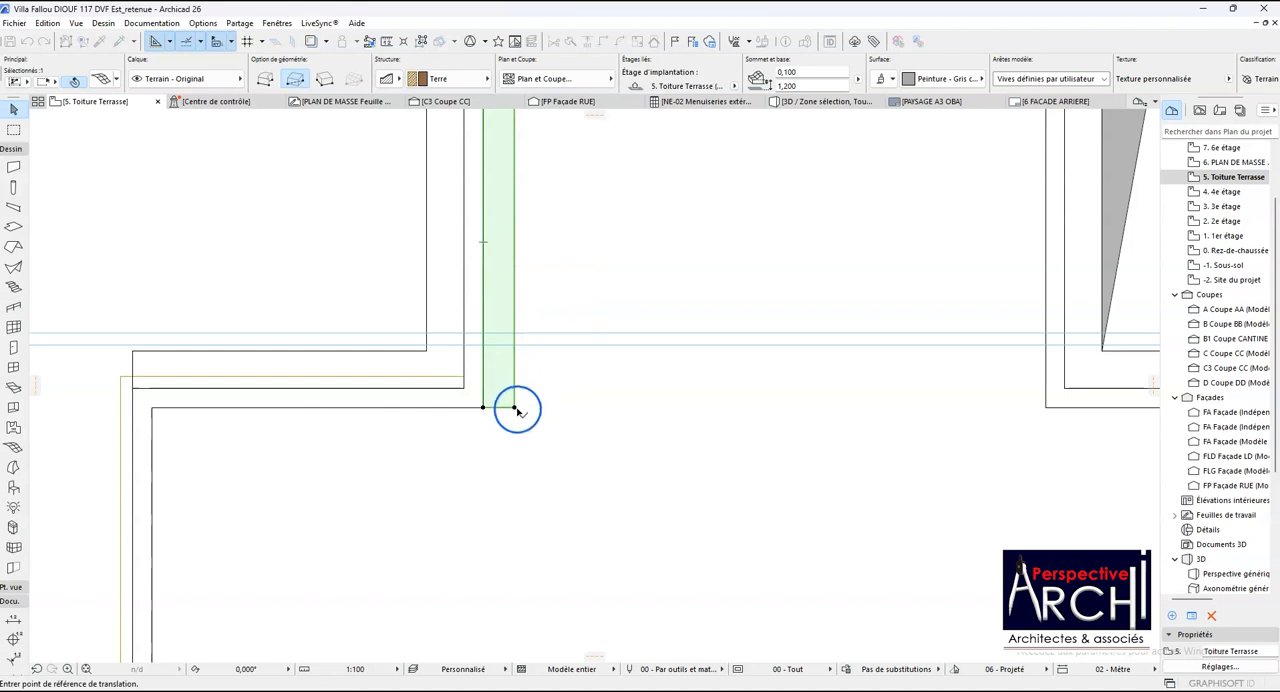
pyautogui.click(483, 408)
pyautogui.scroll(-3, 466, 420)
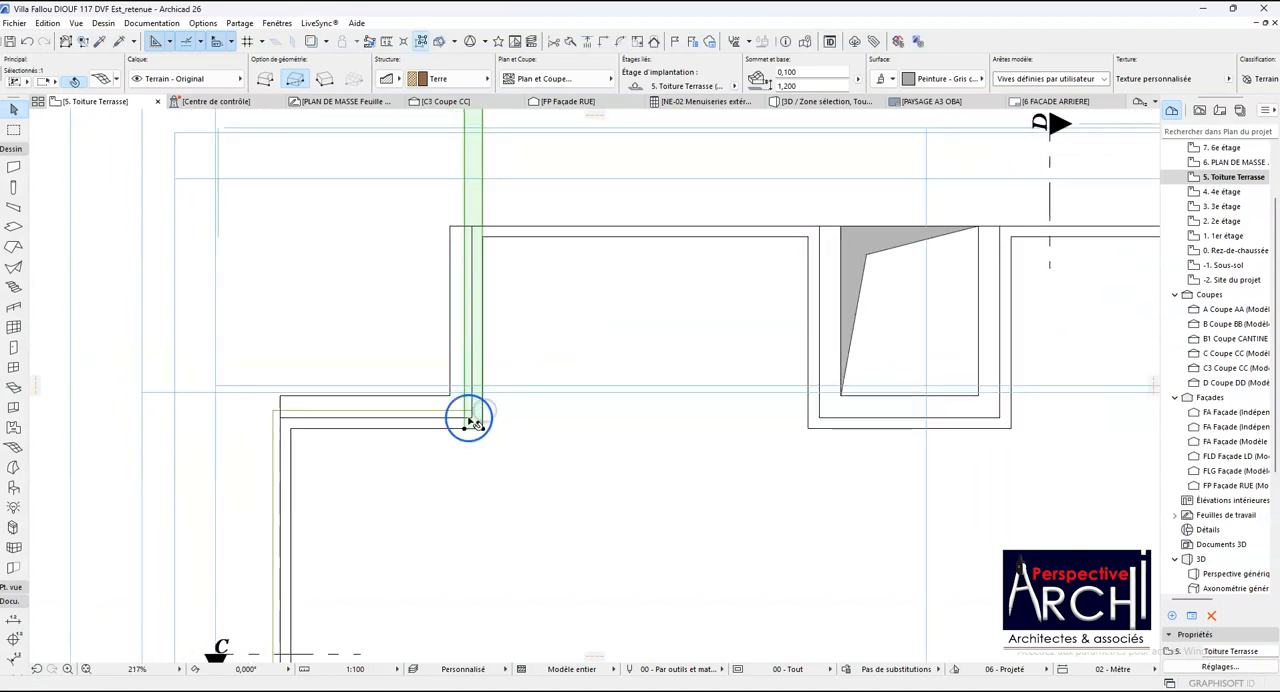
# - Add a rectangle to the original coping mesh from its lower end corner up the vertical parapet to the upper parapet's outer face
pyautogui.scroll(2, 459, 375)
pyautogui.click(461, 430)
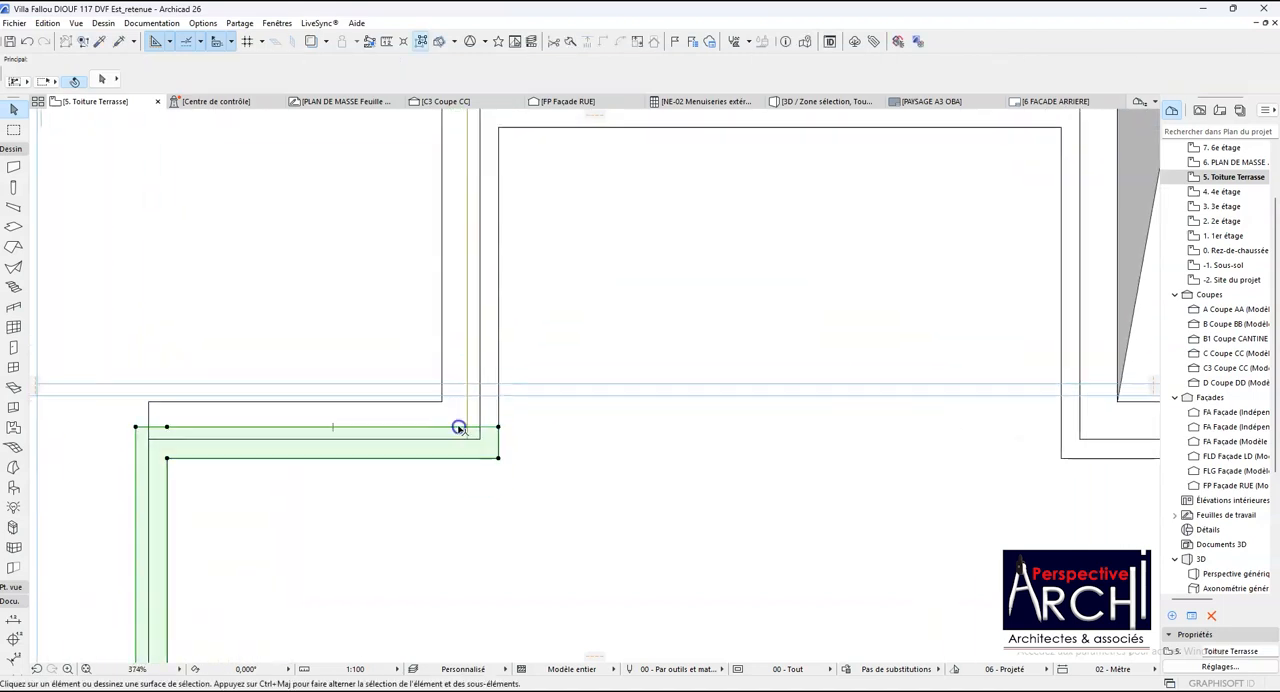
pyautogui.click(498, 458)
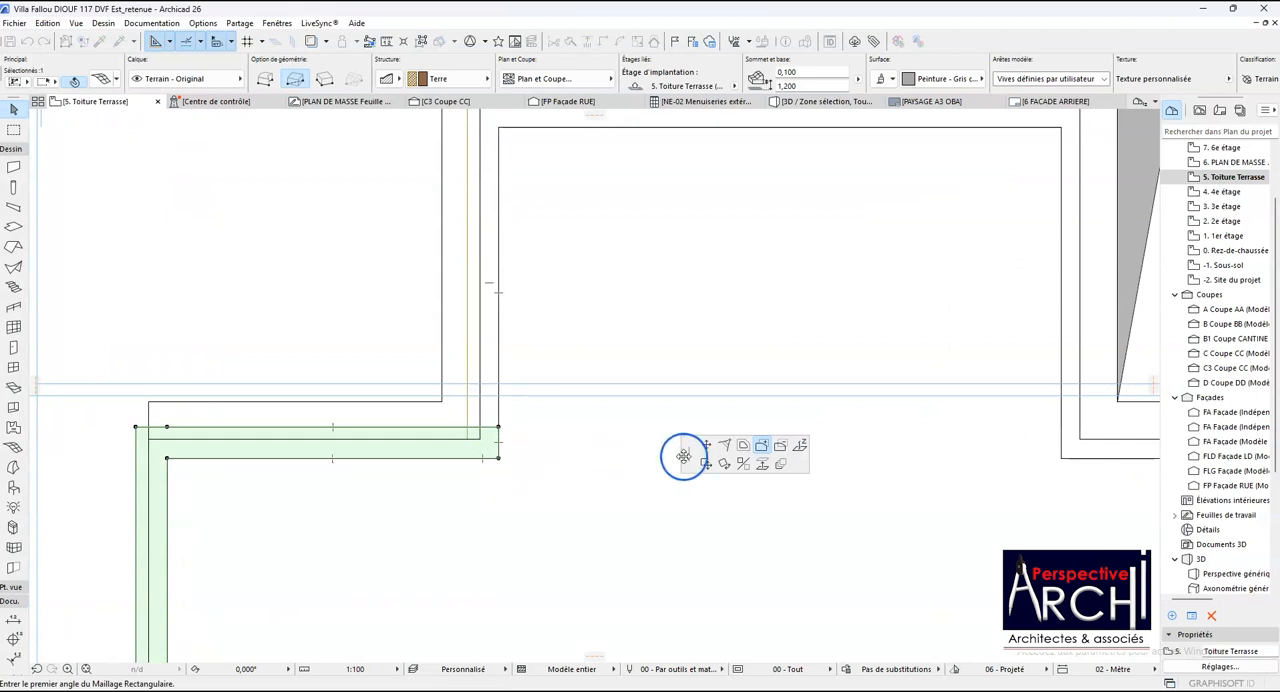
pyautogui.click(763, 447)
pyautogui.click(498, 458)
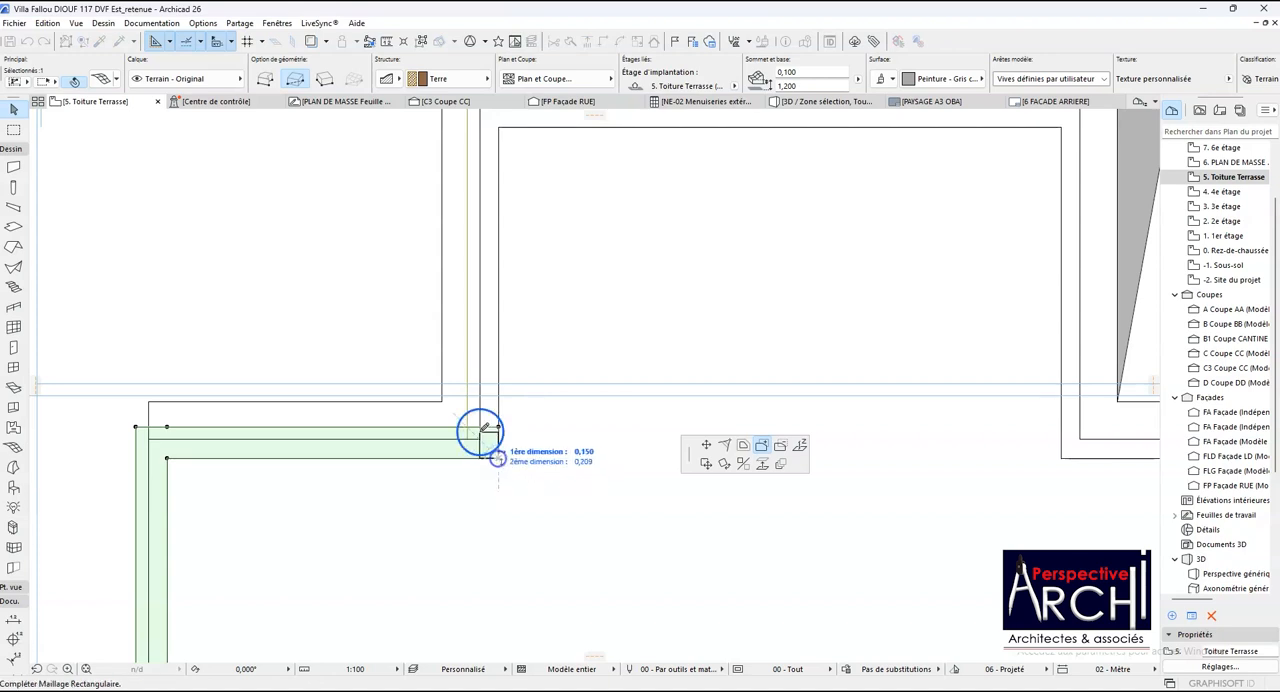
pyautogui.scroll(-4, 472, 494)
pyautogui.scroll(2, 475, 387)
pyautogui.scroll(2, 477, 384)
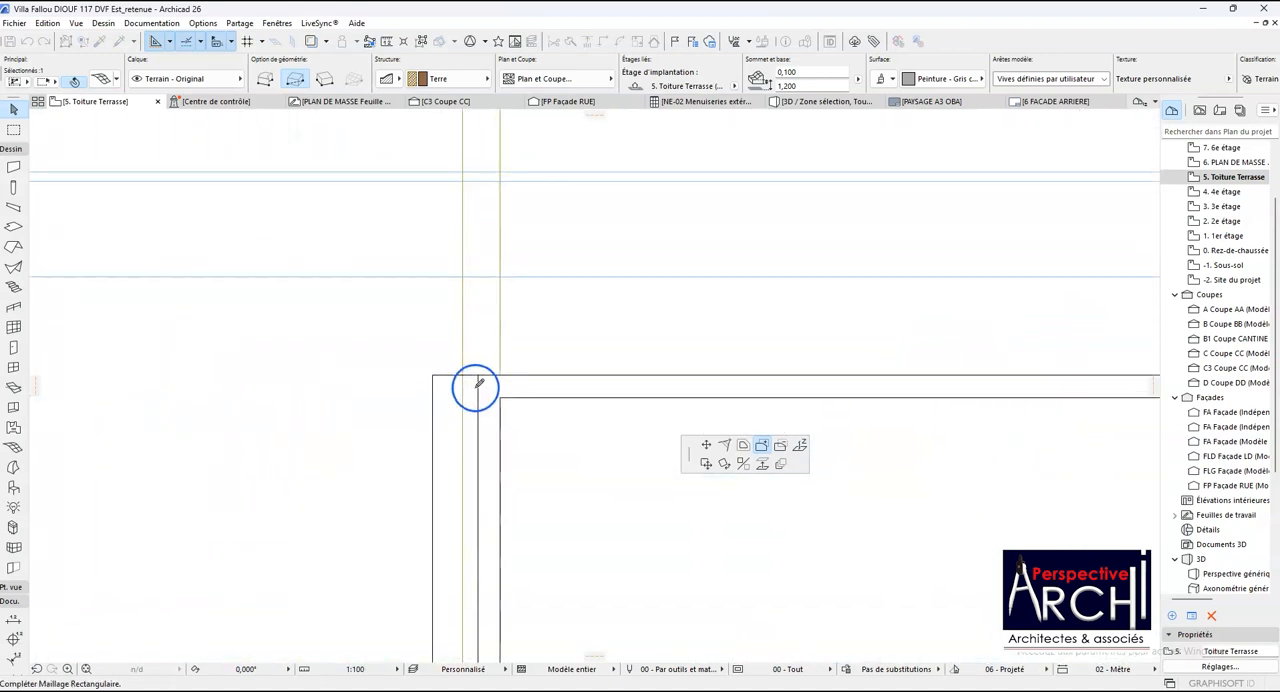
pyautogui.scroll(-3, 464, 386)
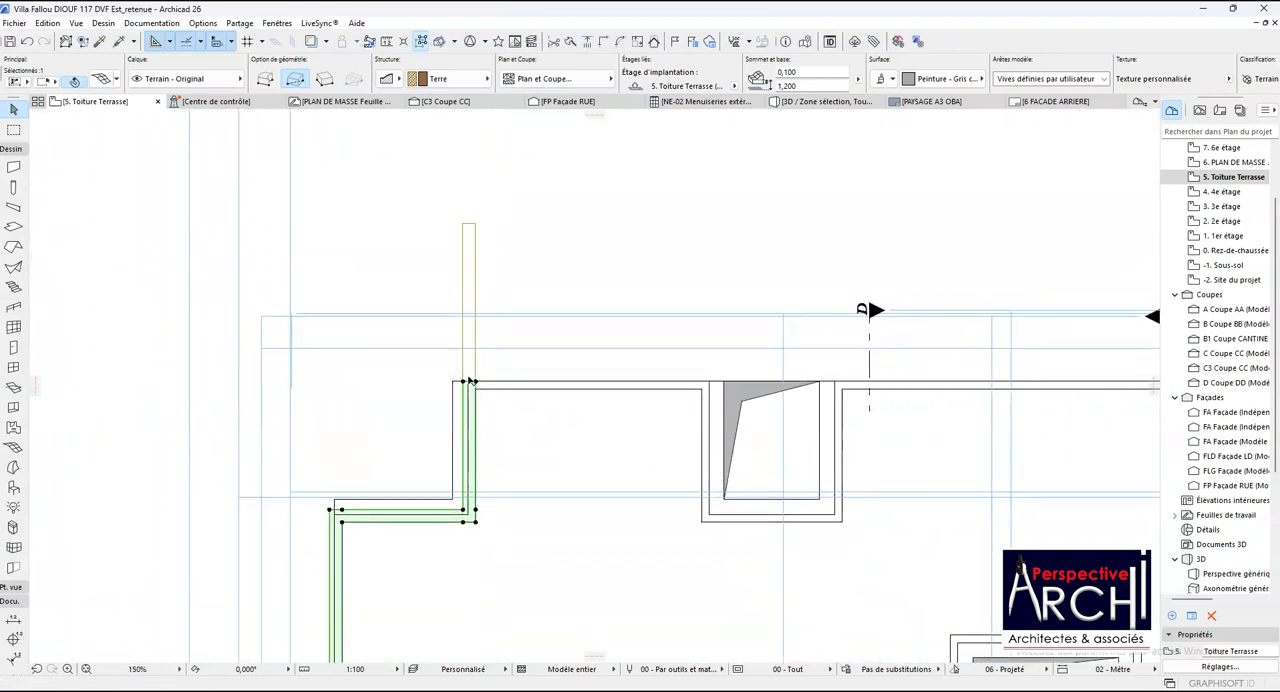
# - Rotate the vertical coping copy a quarter turn clockwise about the inside corner of the vertical and upper horizontal parapets
pyautogui.click(475, 360)
pyautogui.click(475, 354)
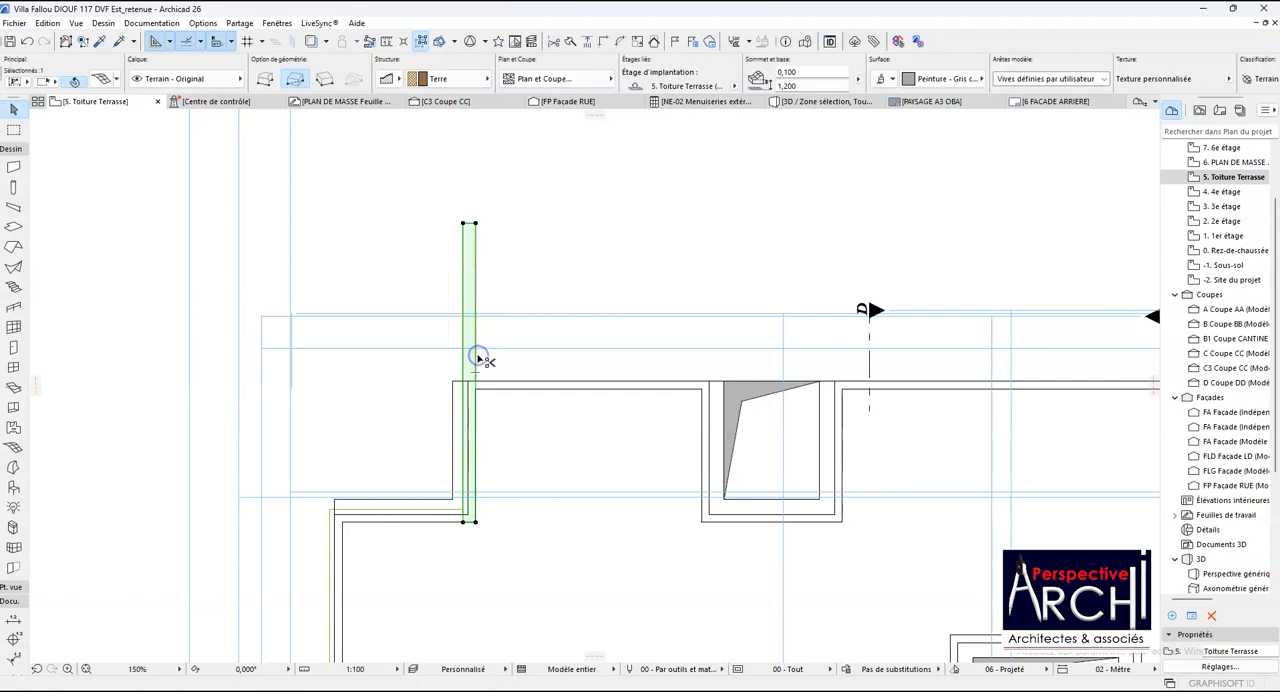
pyautogui.hotkey('ctrl', 'e')
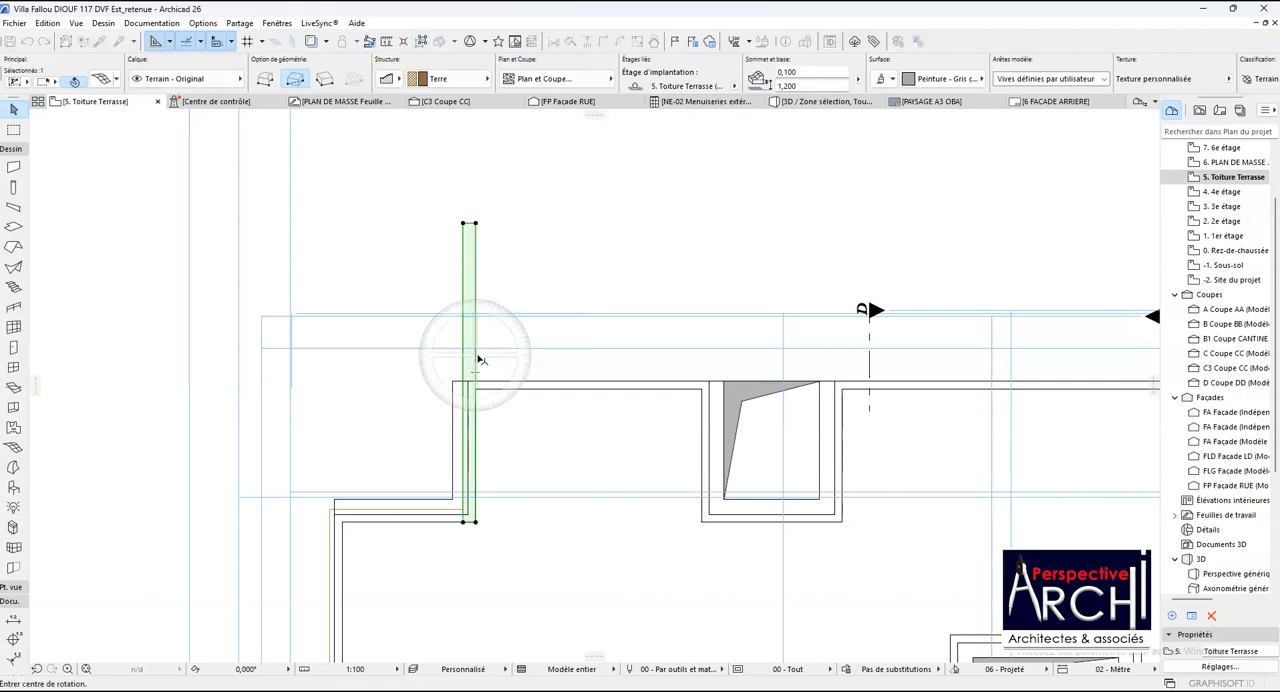
pyautogui.scroll(3, 478, 362)
pyautogui.click(477, 400)
pyautogui.click(560, 400)
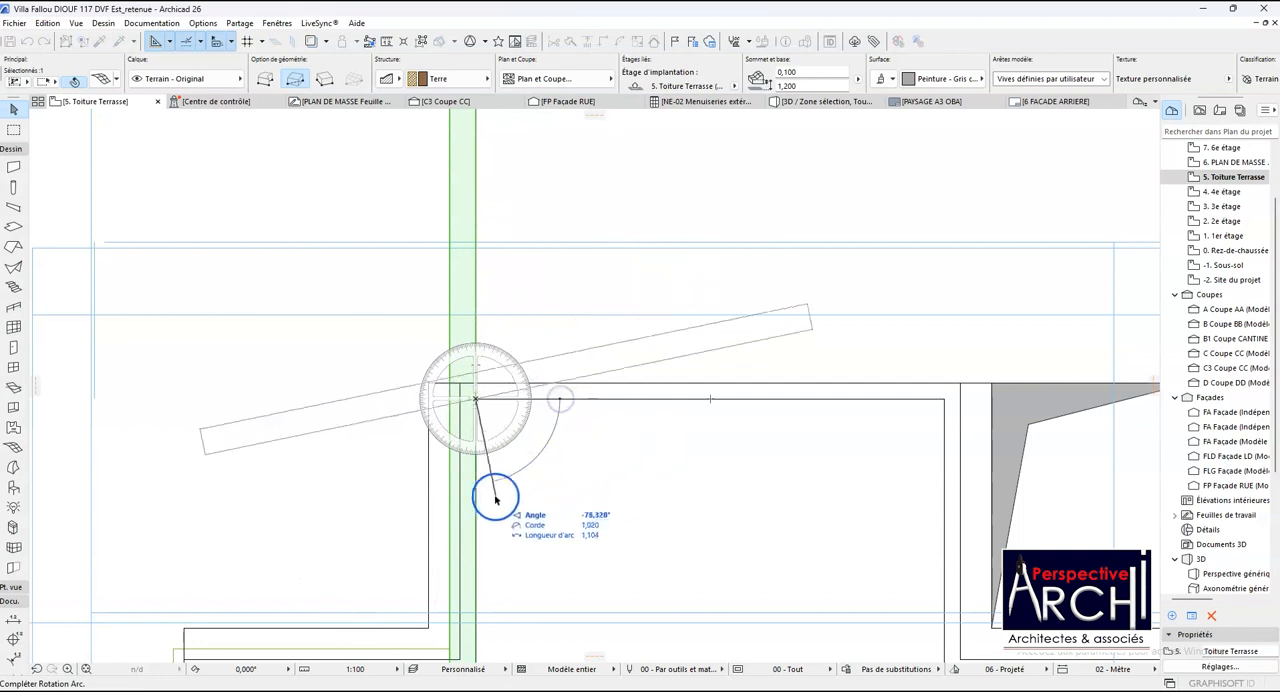
pyautogui.click(477, 524)
pyautogui.scroll(-2, 515, 490)
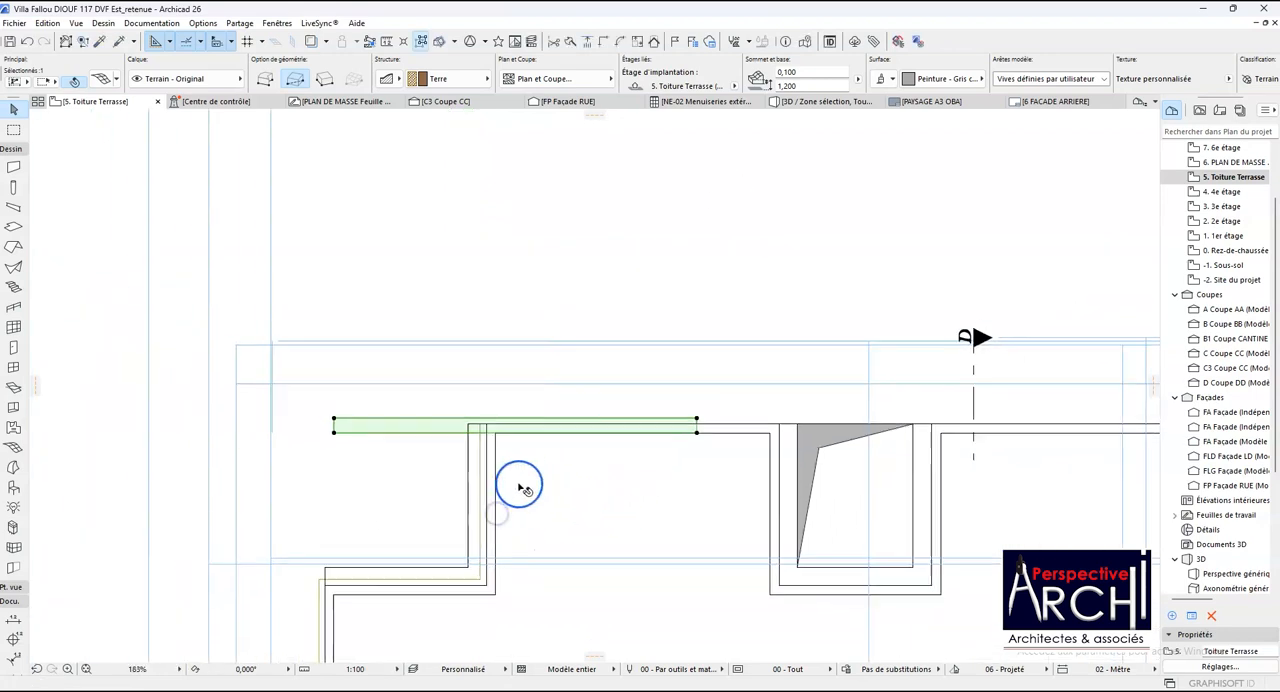
# - Move the rotated coping copy by its lower end corner along the upper parapet to the intermediate line of the first shaft's near wall
pyautogui.scroll(2, 694, 424)
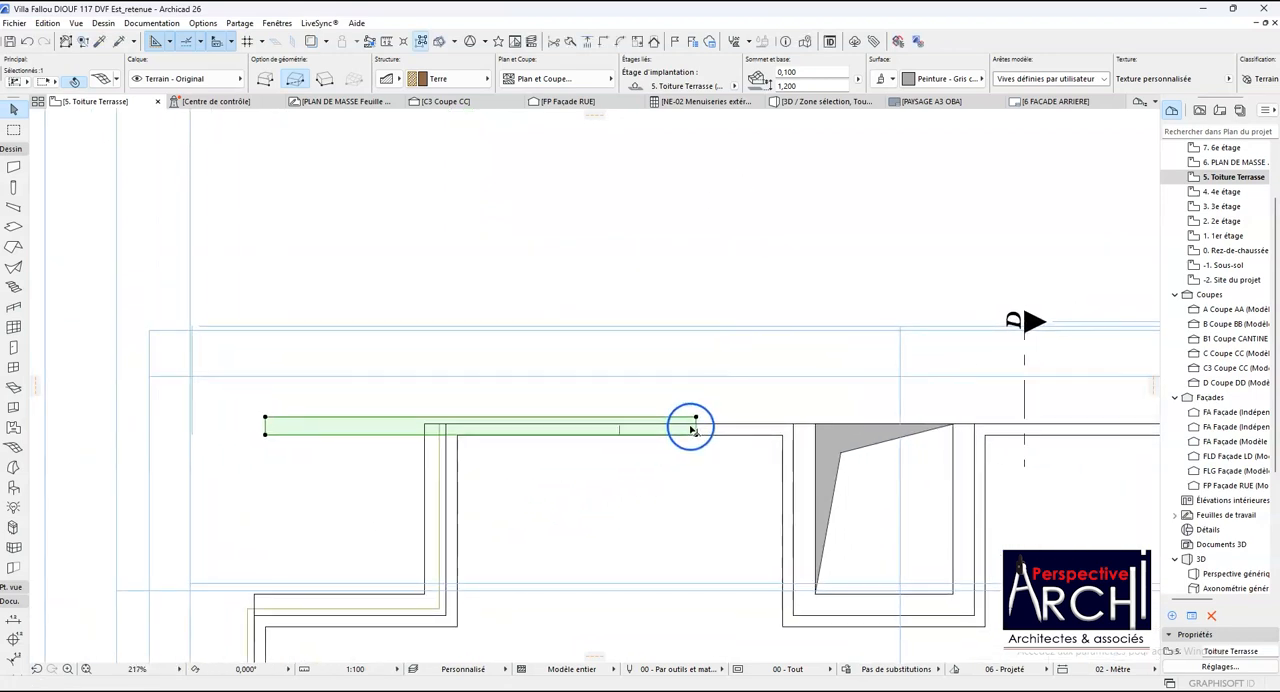
pyautogui.hotkey('ctrl', 'd')
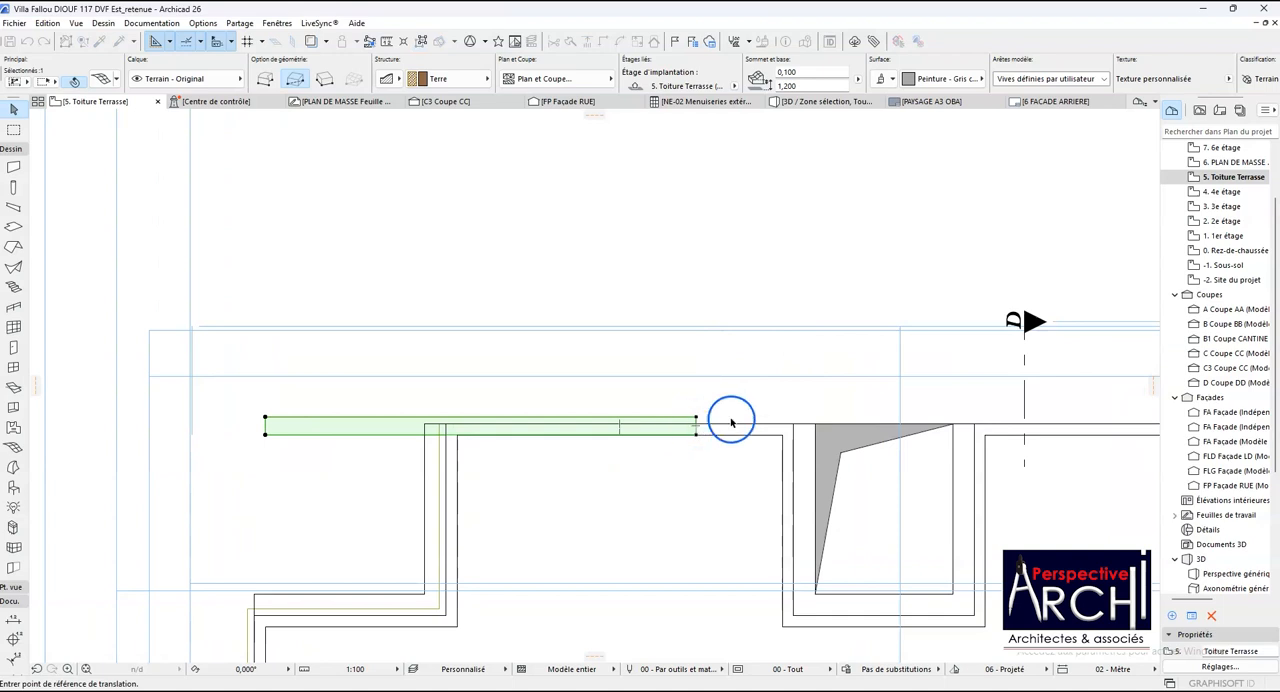
pyautogui.click(696, 434)
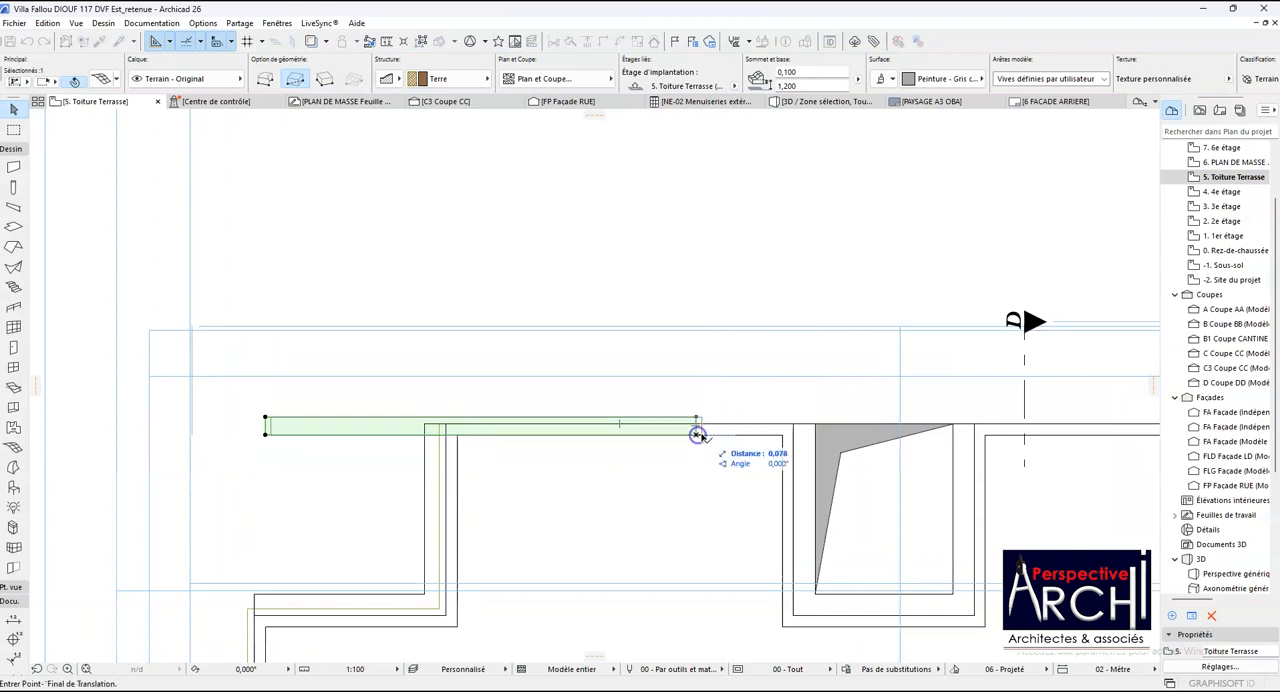
pyautogui.click(793, 431)
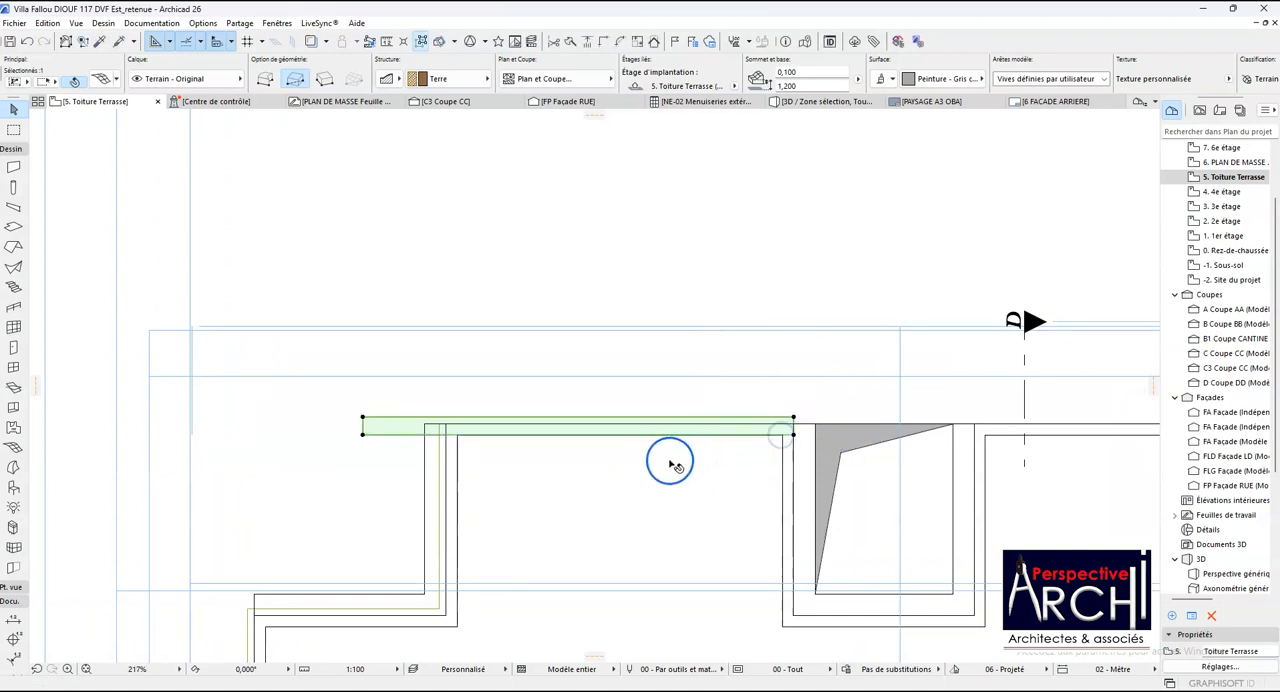
pyautogui.press('Escape')
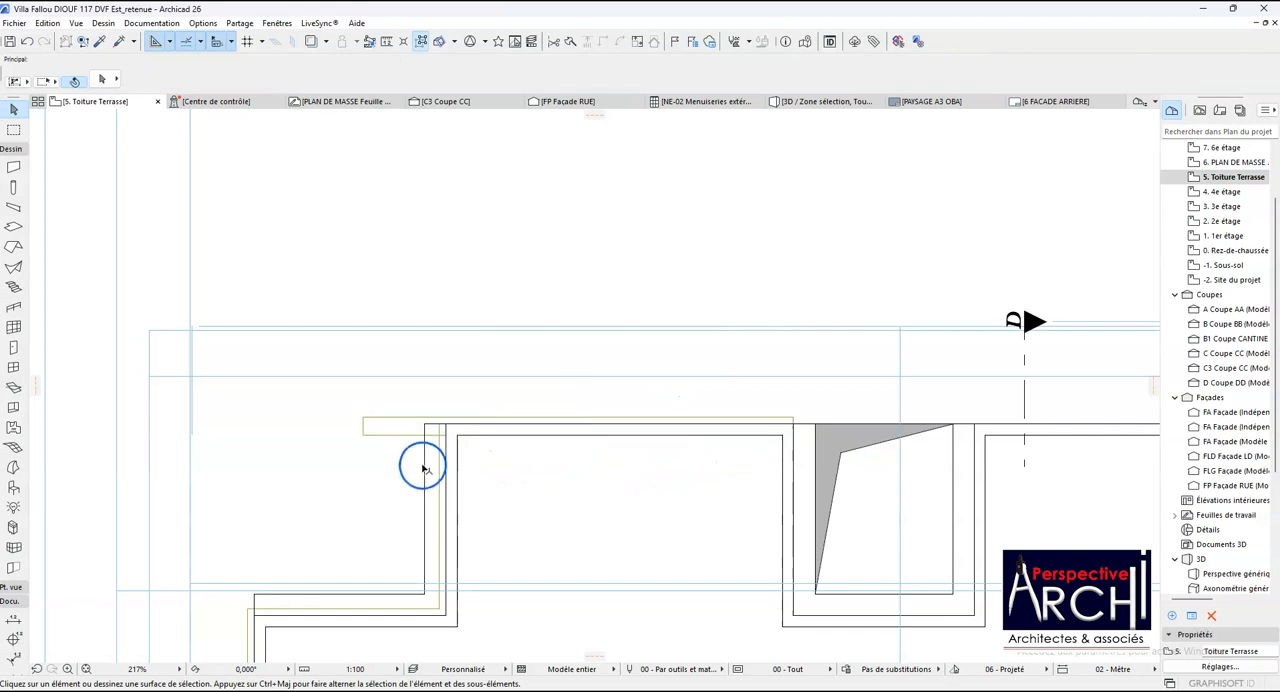
# - Extend the upper end edge of the L-shaped parapet slab to the outer edge of the horizontal coping copy
pyautogui.click(428, 436)
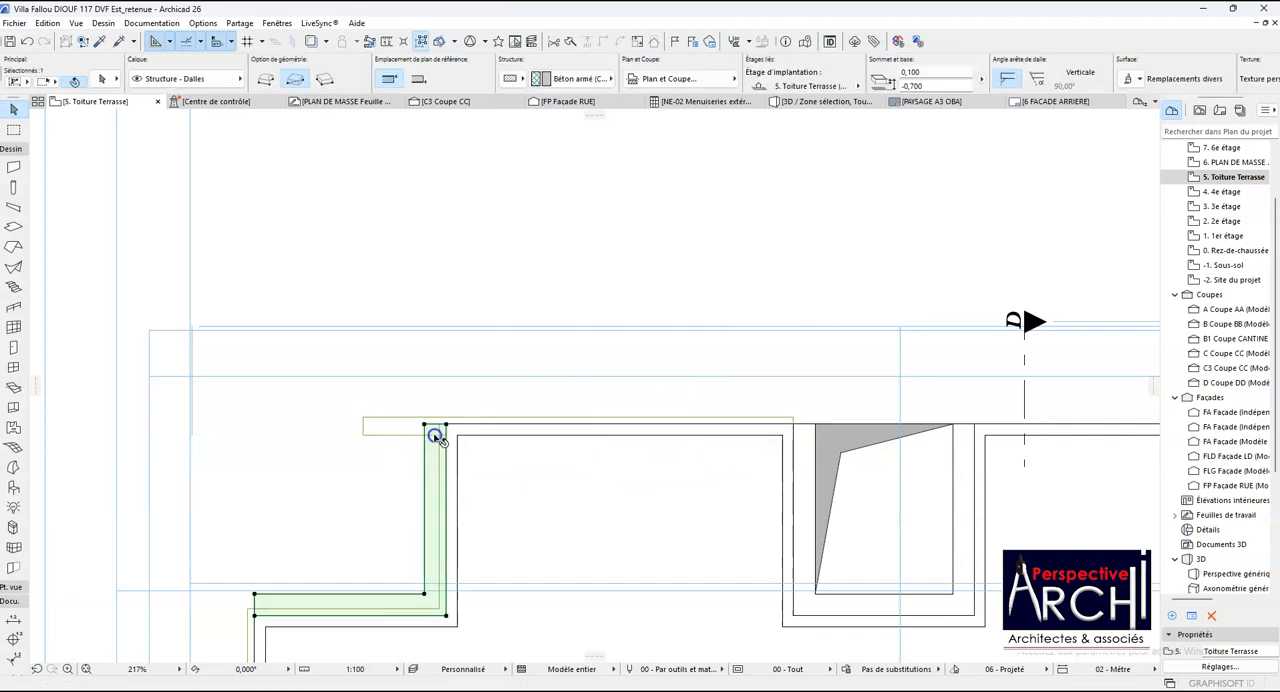
pyautogui.scroll(4, 430, 430)
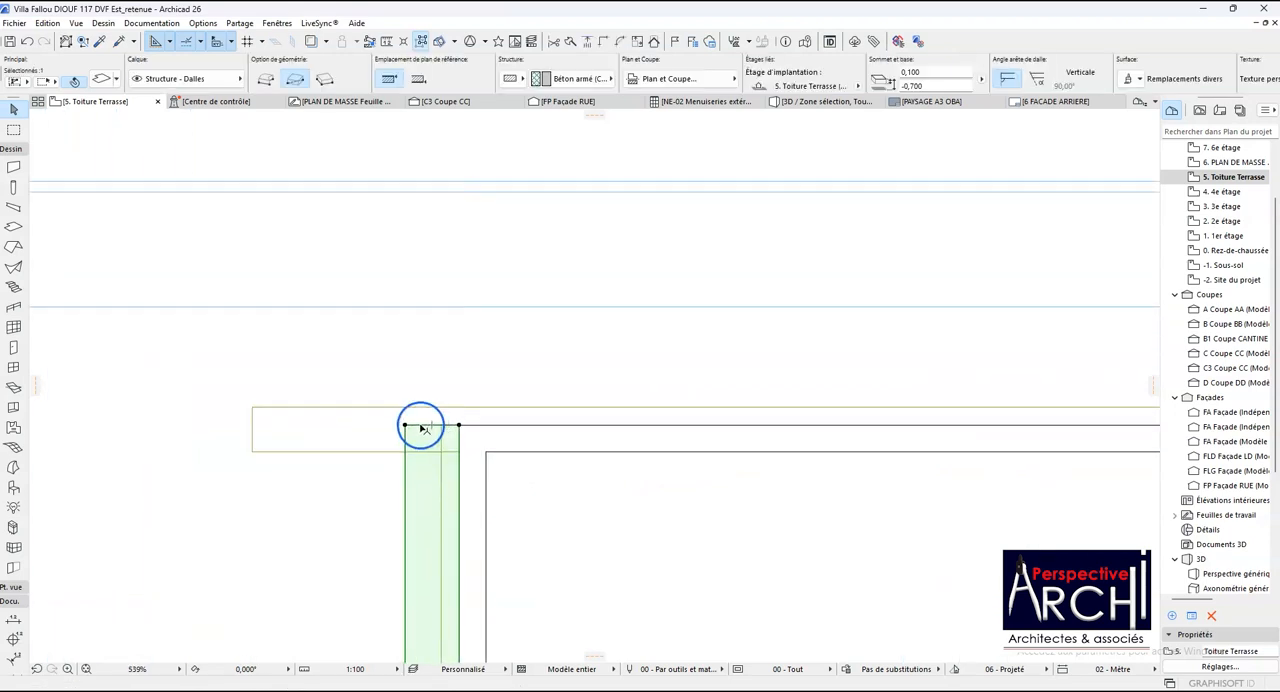
pyautogui.click(422, 426)
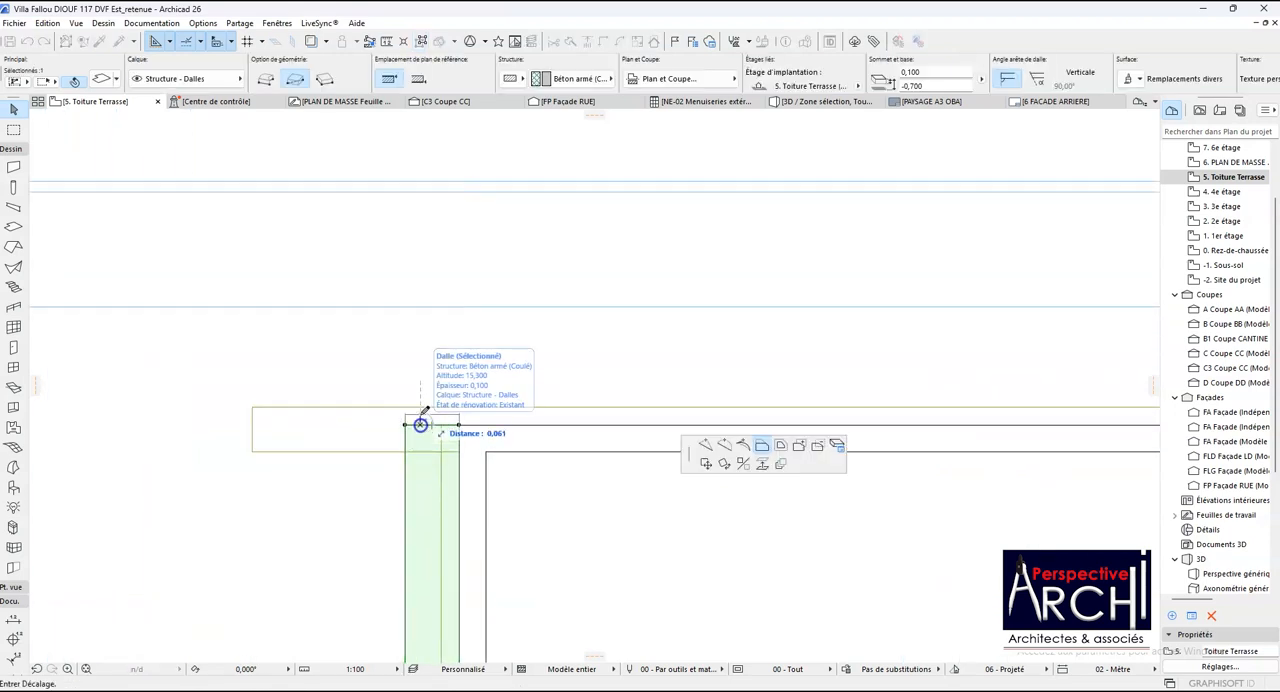
pyautogui.click(266, 408)
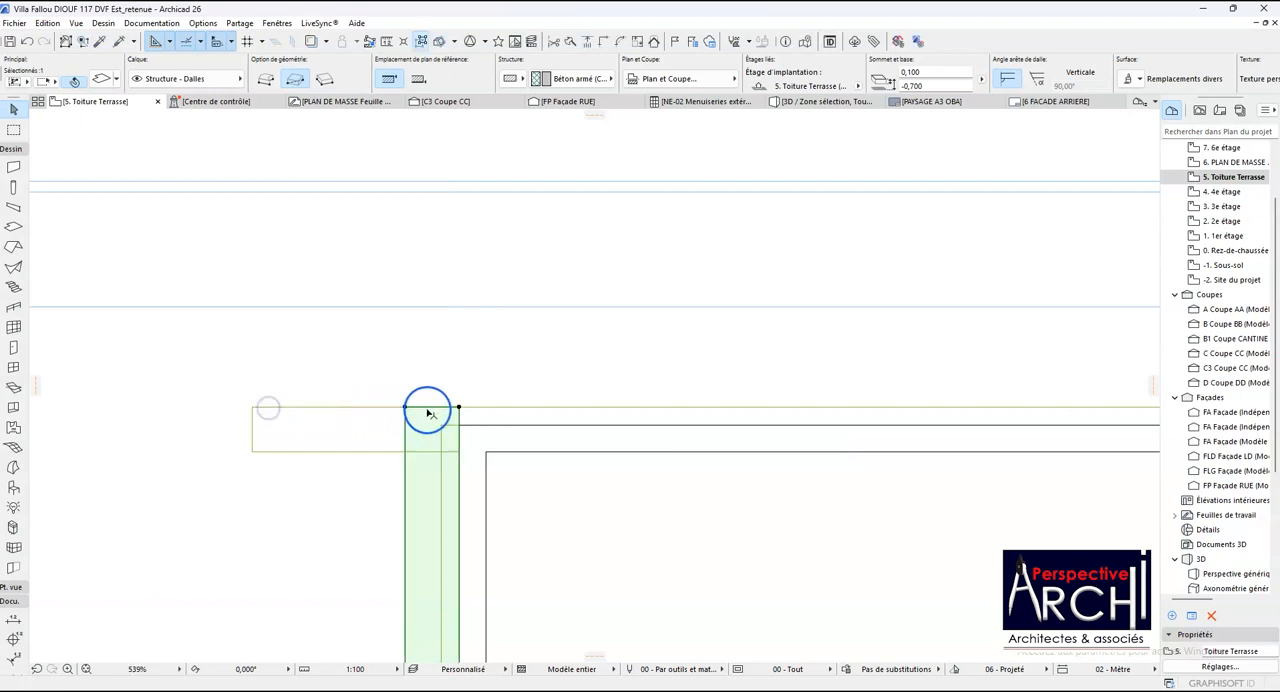
# - Add a rectangle to the parapet slab along the upper horizontal parapet up to the inside corner at the first shaft's wall
pyautogui.click(459, 408)
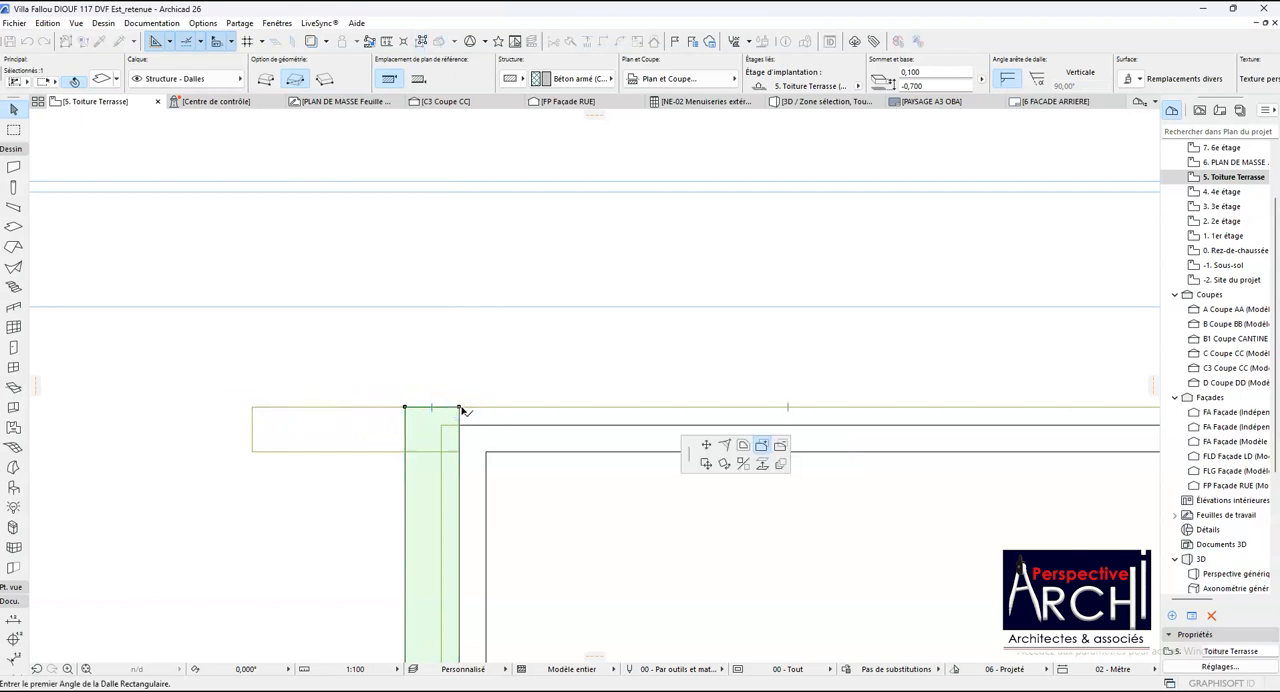
pyautogui.click(459, 408)
pyautogui.scroll(-3, 380, 491)
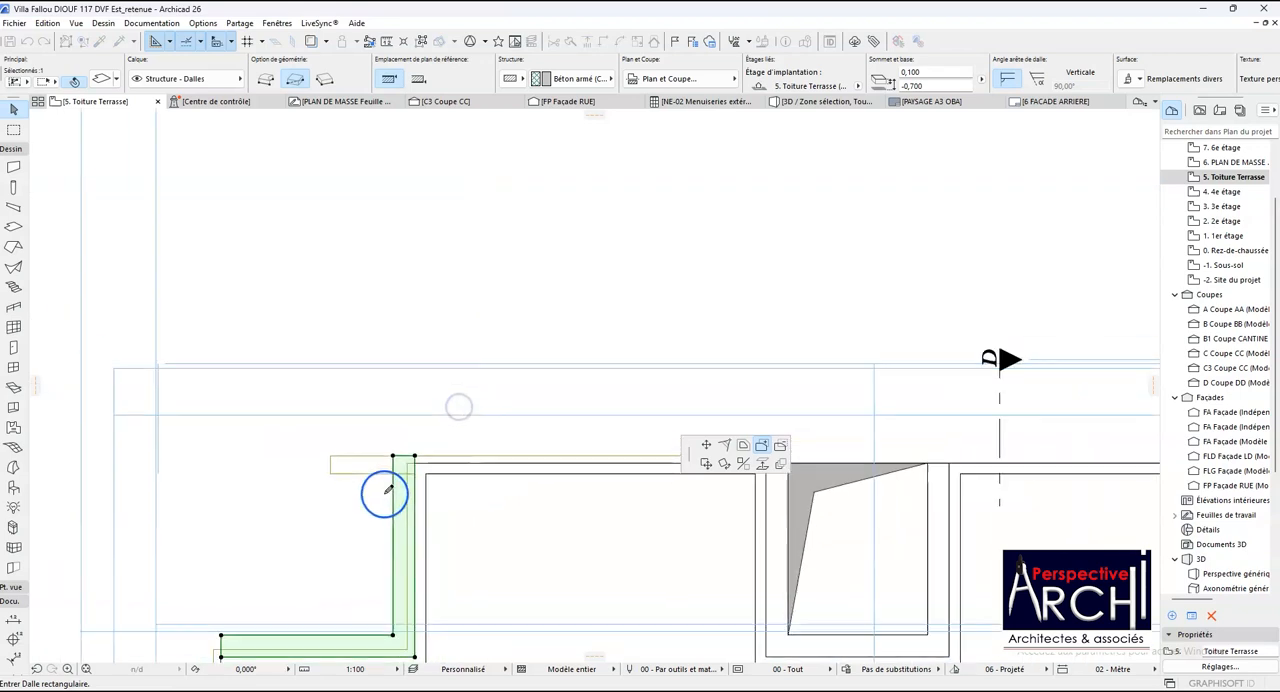
pyautogui.scroll(5, 598, 487)
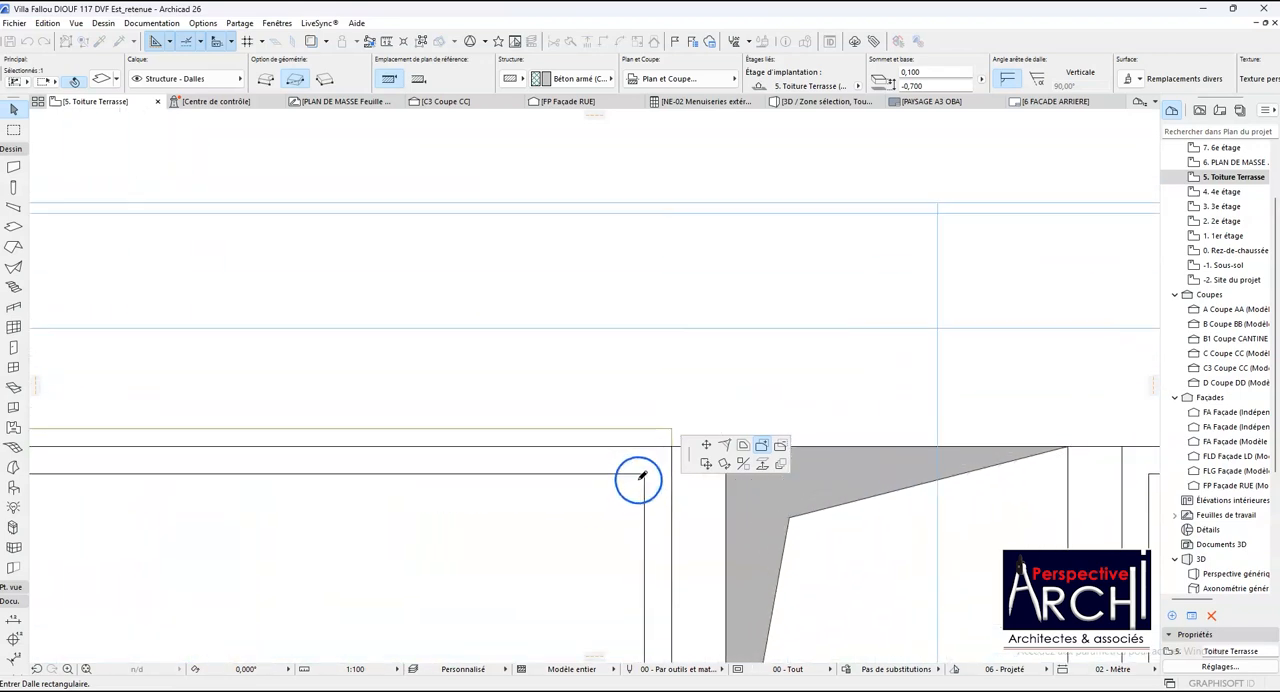
pyautogui.scroll(-3, 564, 478)
pyautogui.click(586, 463)
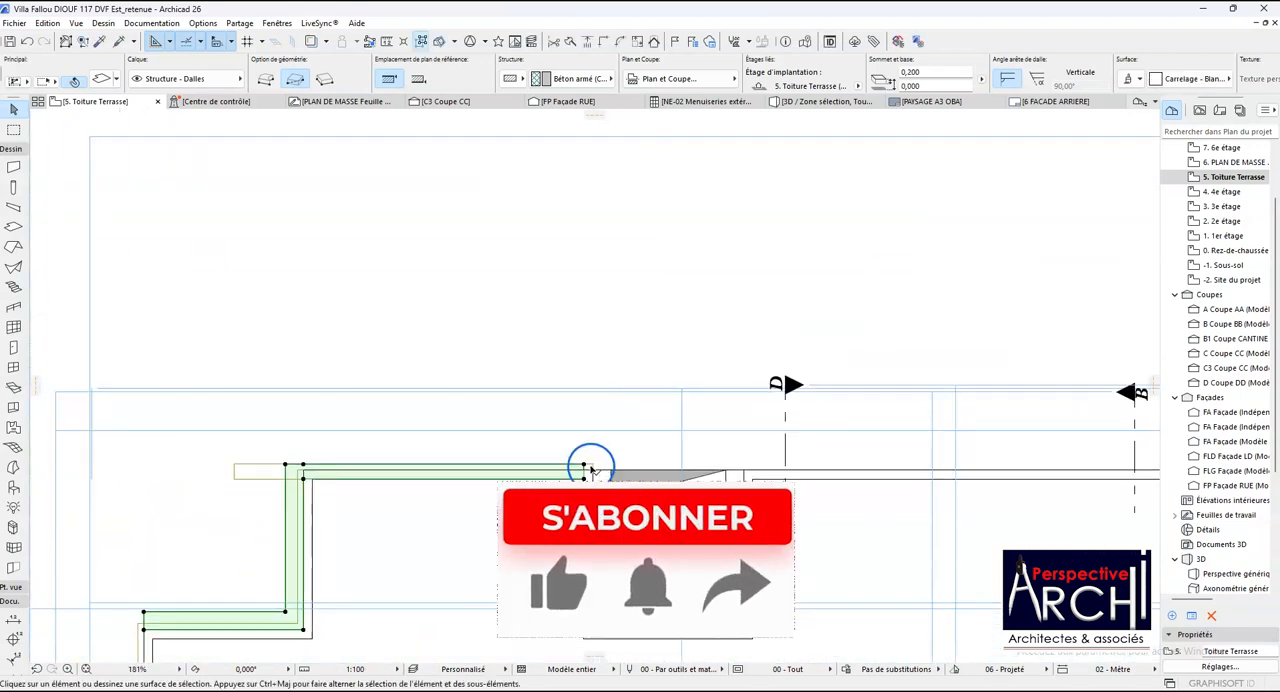
# - Rotate the horizontal coping copy a quarter turn clockwise about the inside corner of the upper parapet and the first shaft's wall
pyautogui.scroll(4, 586, 463)
pyautogui.click(598, 467)
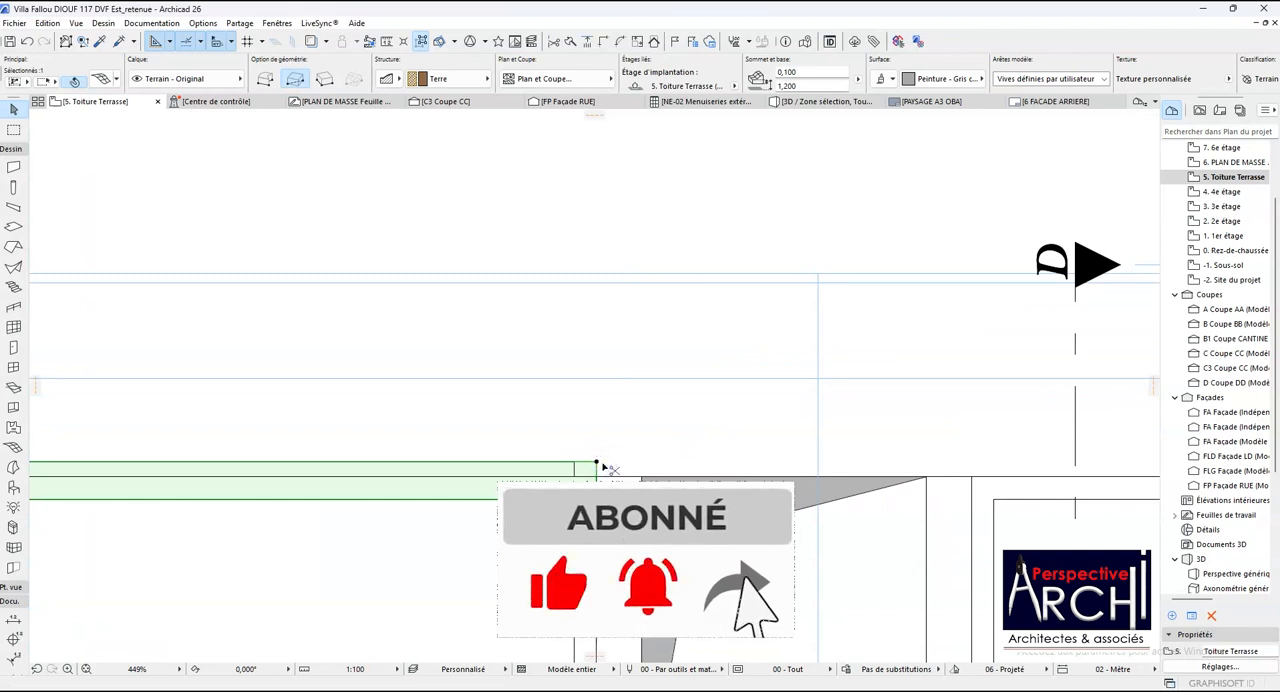
pyautogui.hotkey('ctrl', 'e')
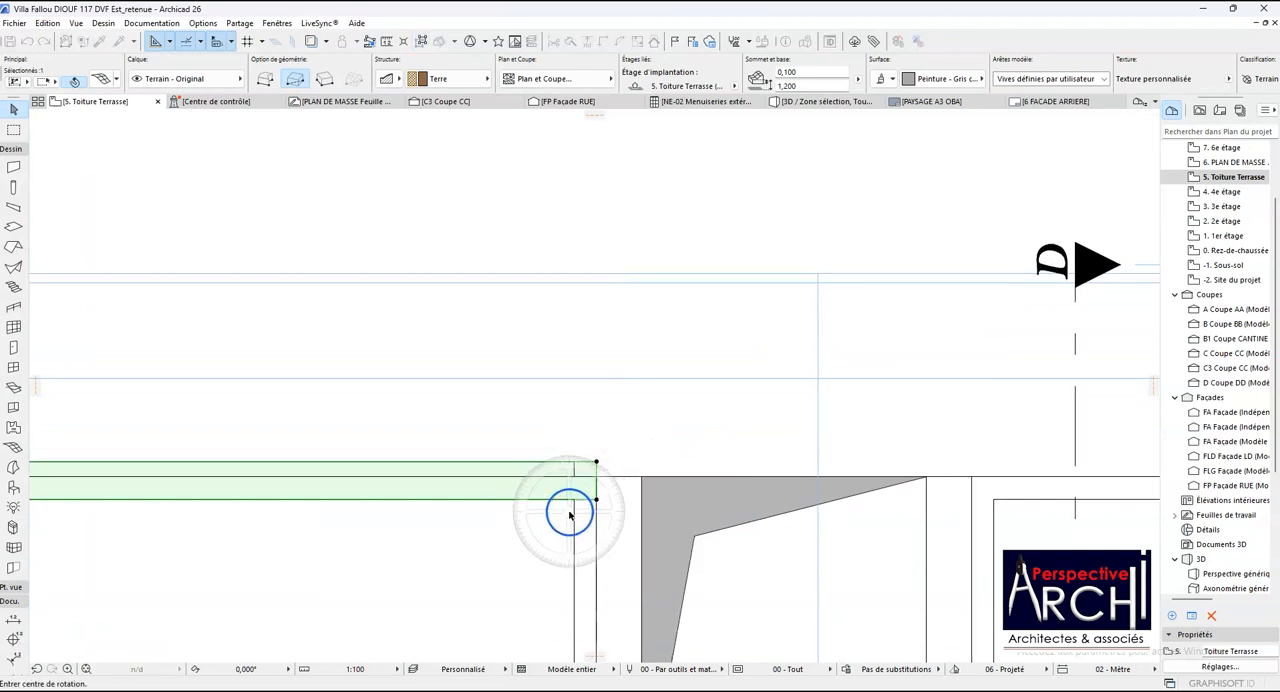
pyautogui.scroll(2, 574, 505)
pyautogui.click(578, 493)
pyautogui.click(597, 492)
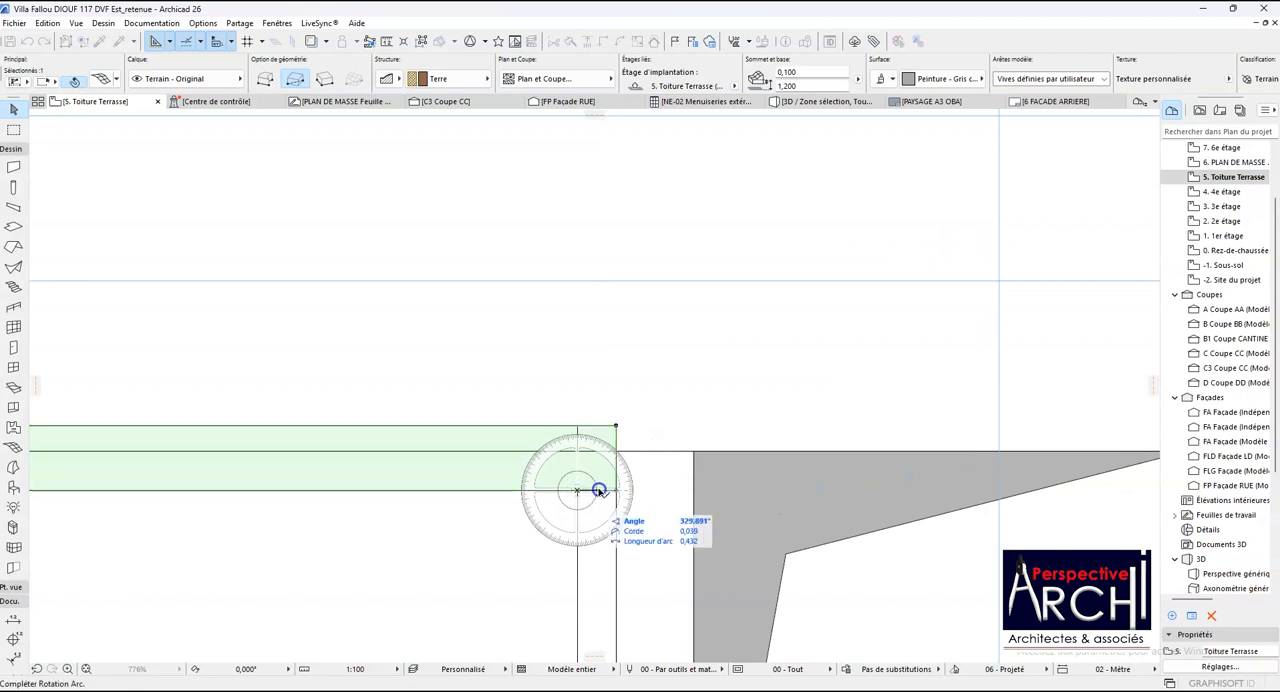
pyautogui.click(583, 530)
pyautogui.scroll(-6, 583, 530)
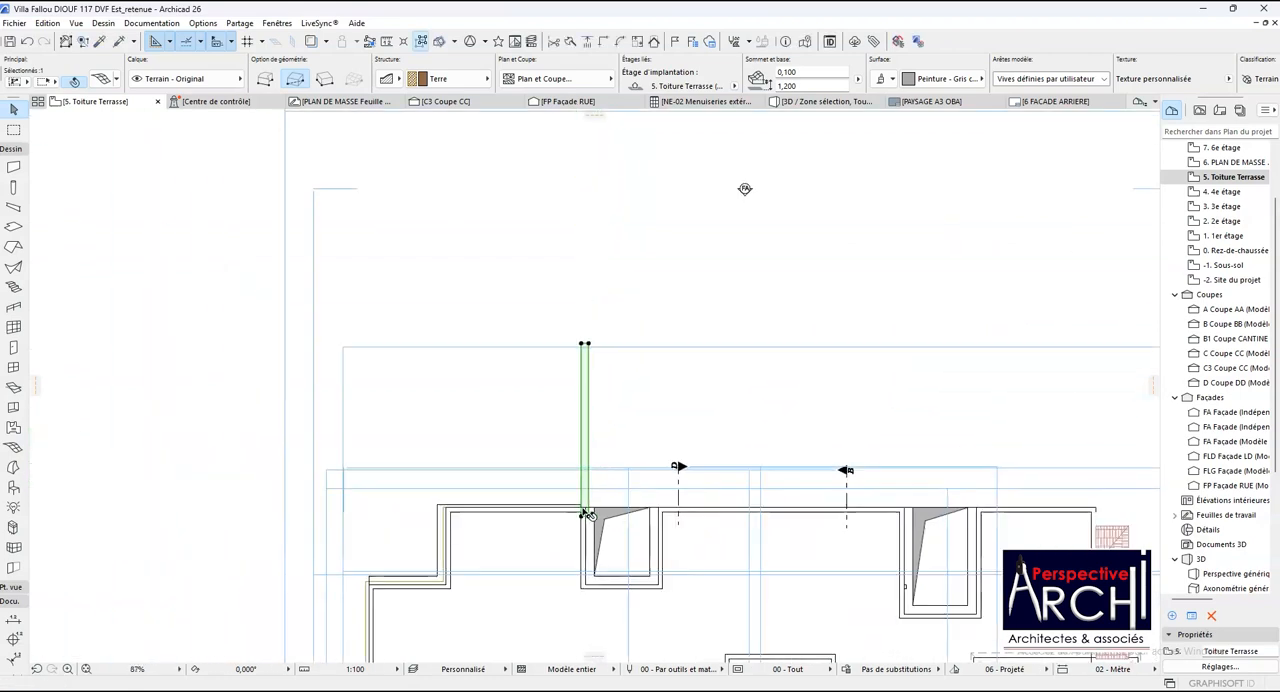
# - Move the vertical coping copy down along the first shaft's near wall to the wall's lower outer corner
pyautogui.hotkey('ctrl', 'd')
pyautogui.scroll(3, 588, 512)
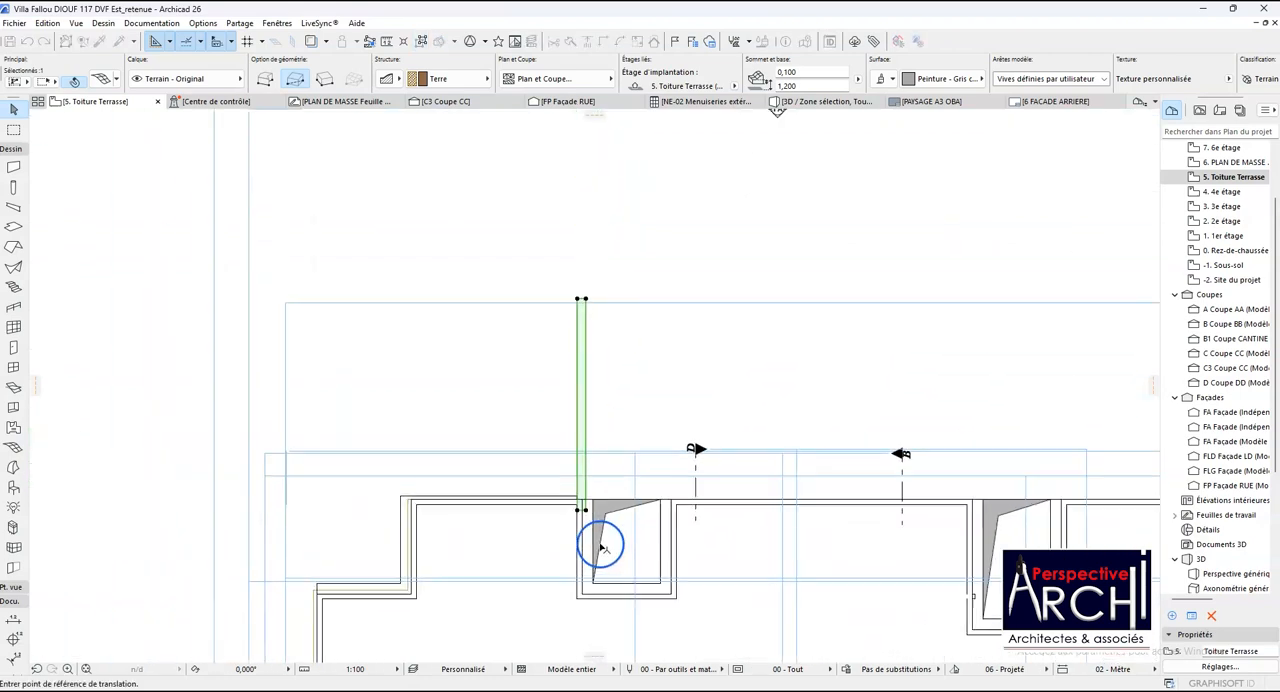
pyautogui.click(557, 478)
pyautogui.scroll(-2, 560, 510)
pyautogui.scroll(3, 560, 557)
pyautogui.click(558, 580)
pyautogui.scroll(-3, 557, 575)
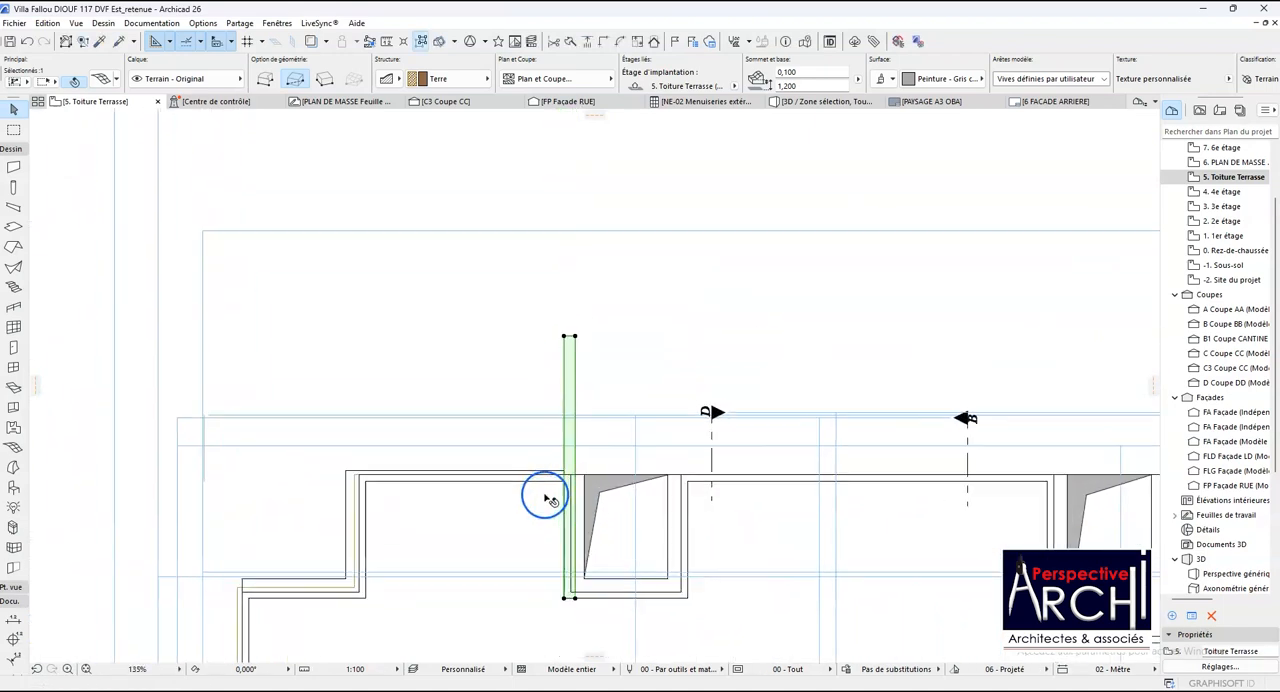
# - Extend the end edge of the parapet slab by 0.250 m to the far edge of the vertical coping copy
pyautogui.click(543, 468)
pyautogui.scroll(3, 543, 467)
pyautogui.click(542, 469)
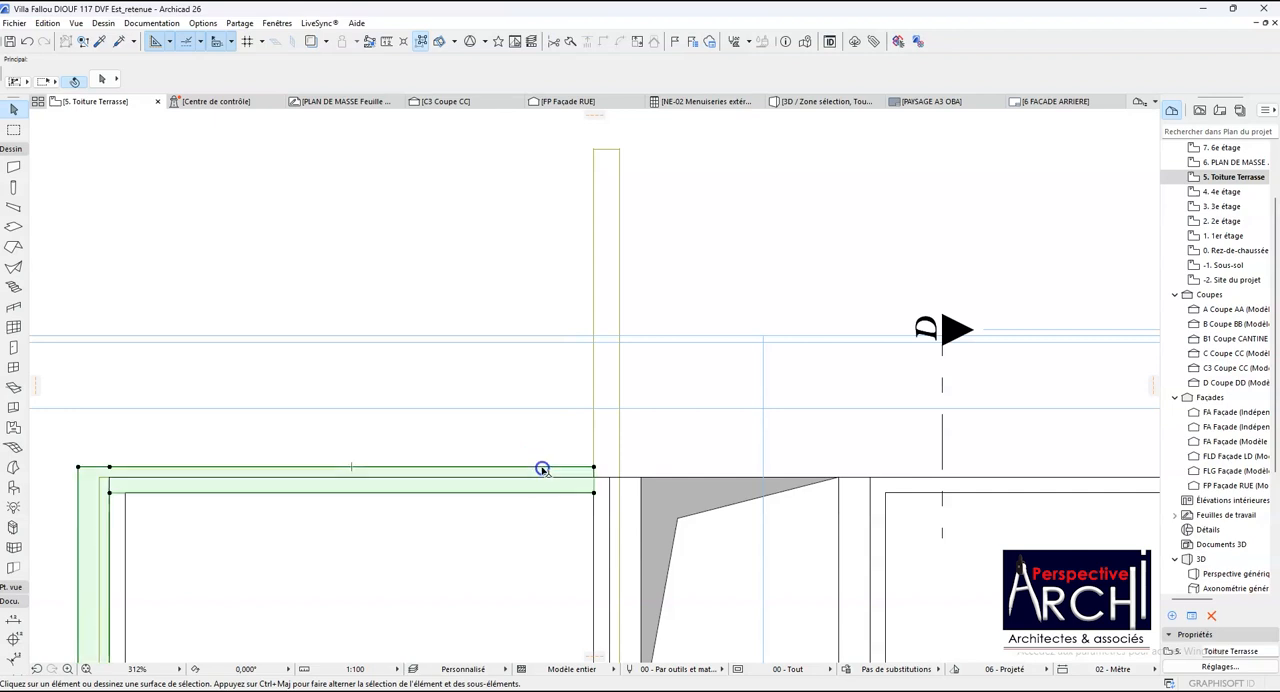
pyautogui.scroll(2, 598, 477)
pyautogui.click(590, 470)
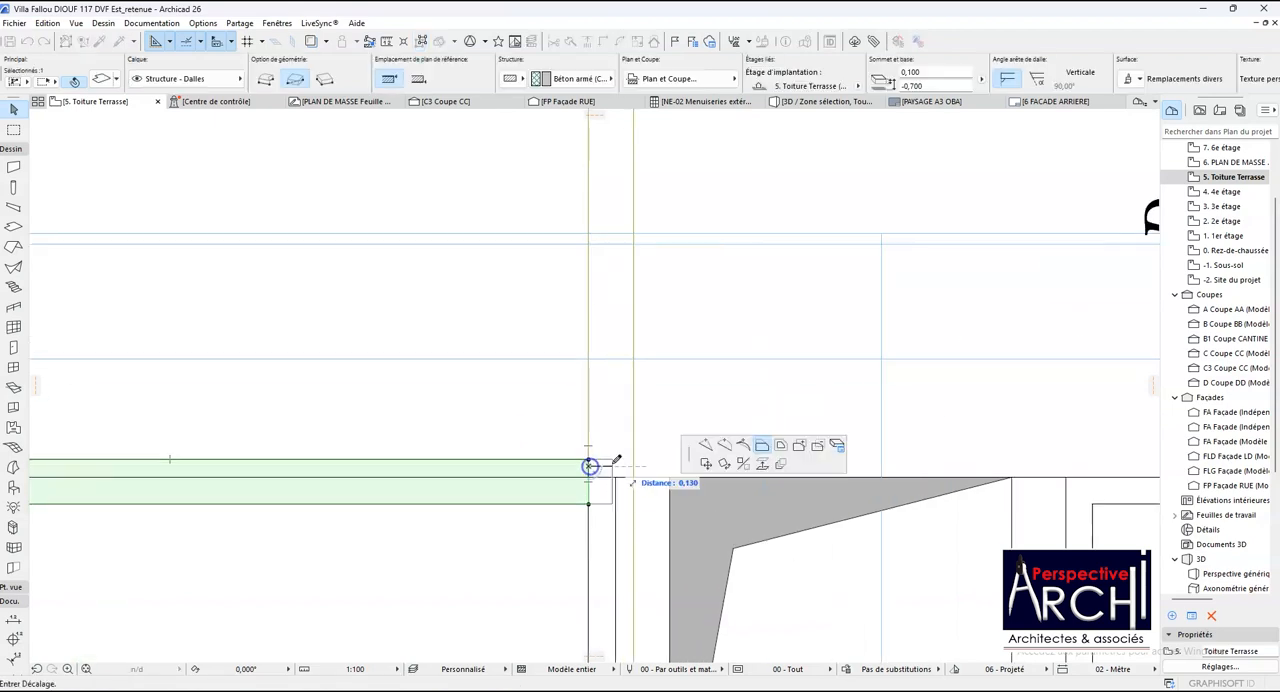
pyautogui.scroll(-3, 606, 508)
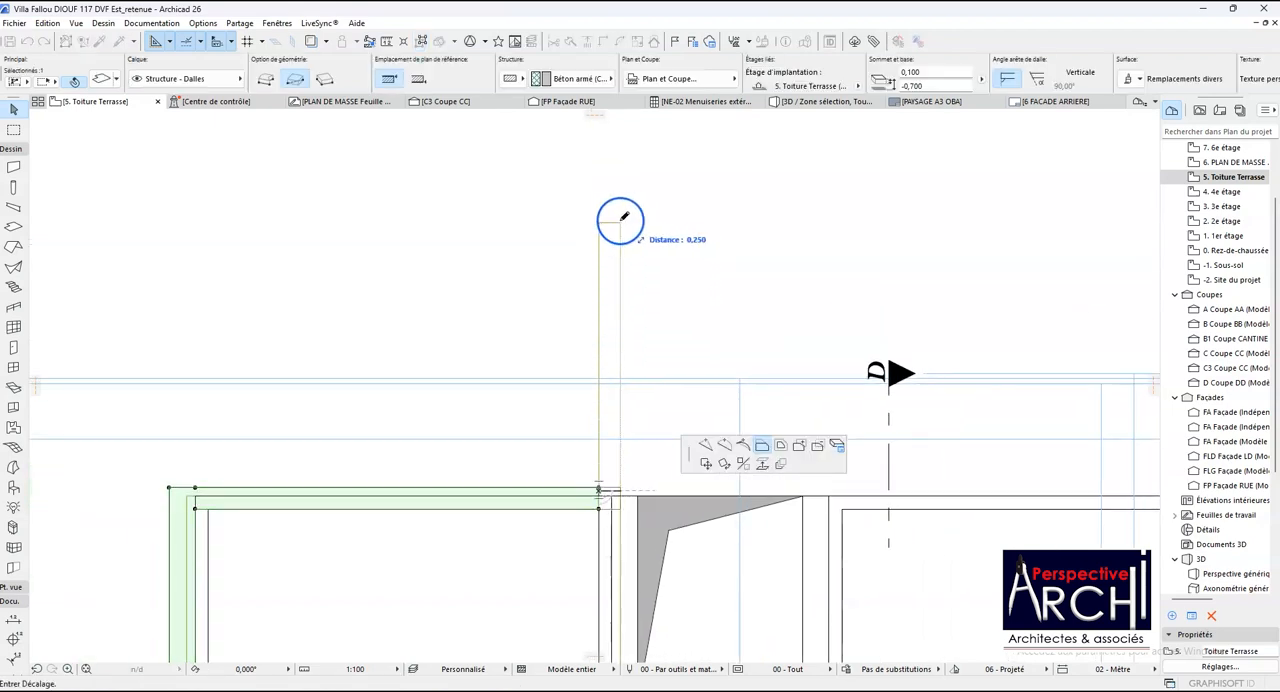
pyautogui.click(622, 222)
# - Add a rectangle to the parapet slab from its lower end corner down the first shaft's near wall to the wall's lower outer corner
pyautogui.scroll(-2, 606, 274)
pyautogui.scroll(3, 618, 409)
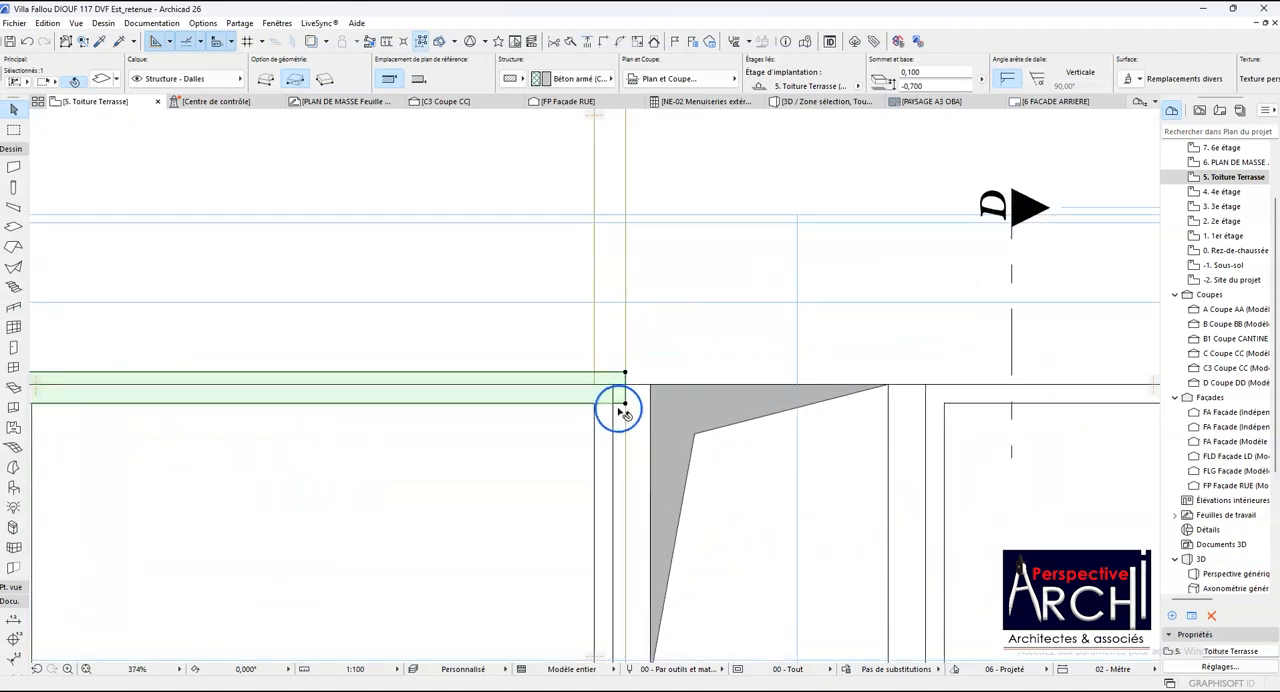
pyautogui.click(625, 405)
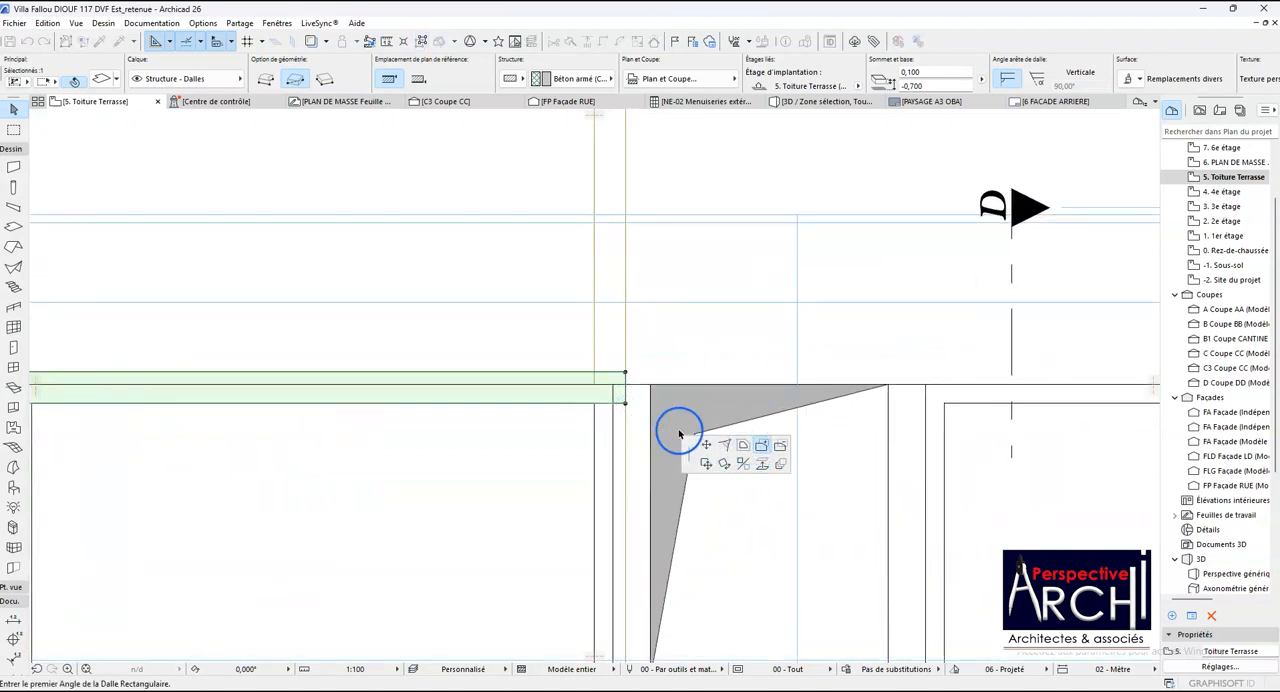
pyautogui.click(626, 404)
pyautogui.scroll(-4, 598, 449)
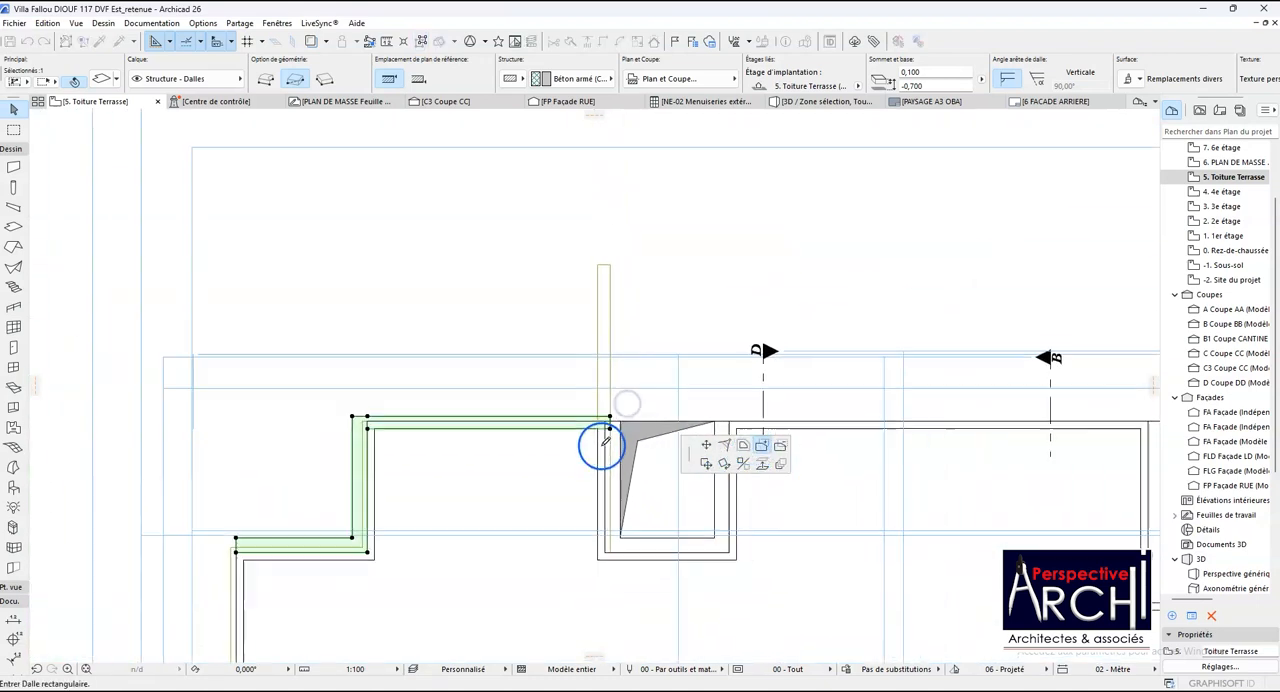
pyautogui.scroll(2, 606, 536)
pyautogui.click(601, 540)
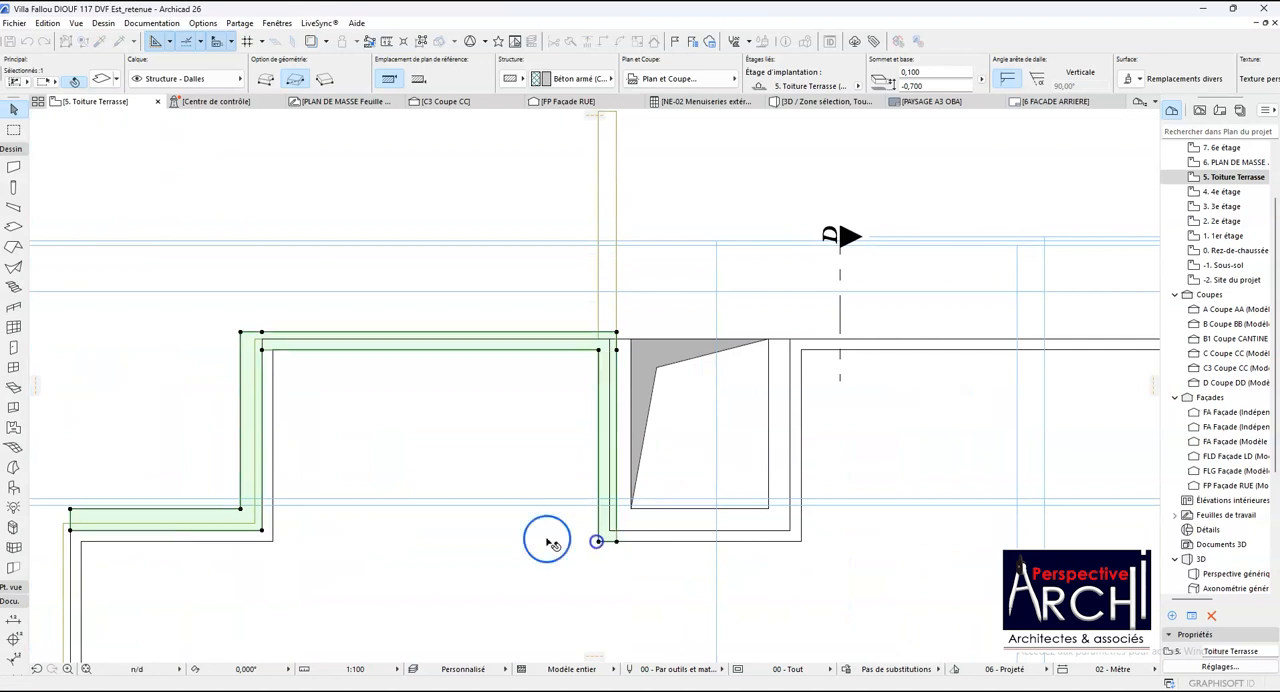
# - Delete the vertical coping copy along the first shaft's near wall
pyautogui.scroll(-4, 540, 541)
pyautogui.press('Escape')
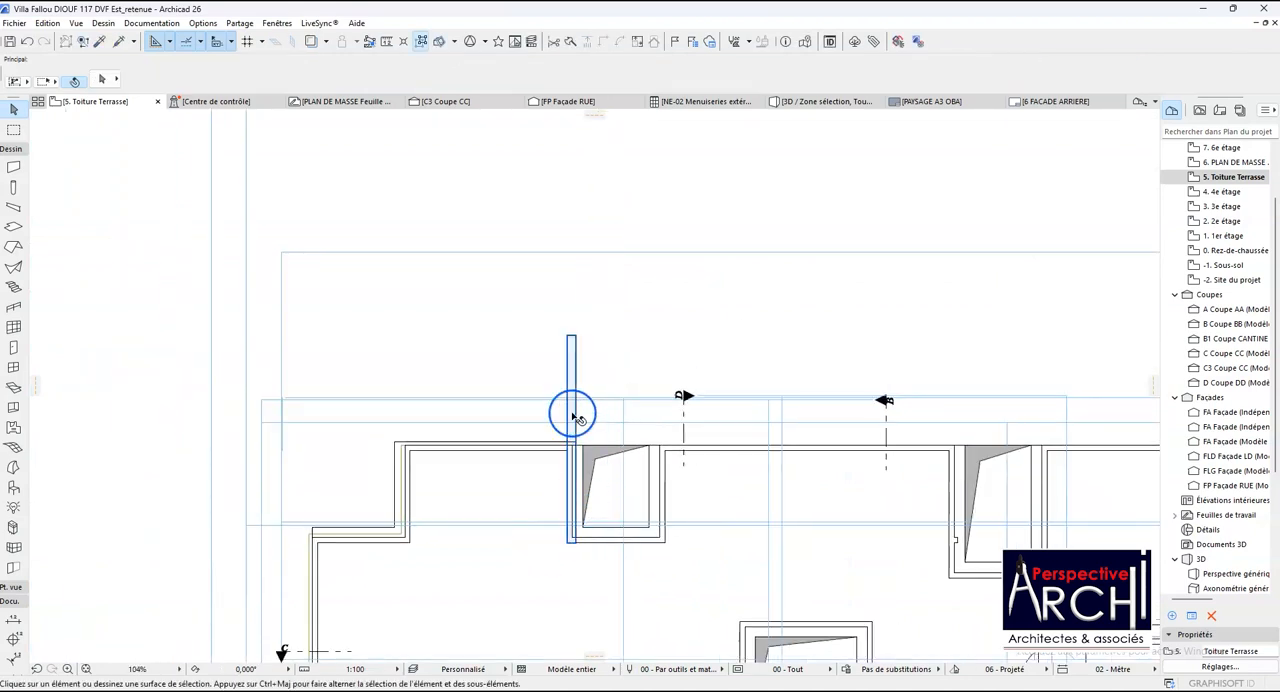
pyautogui.click(573, 416)
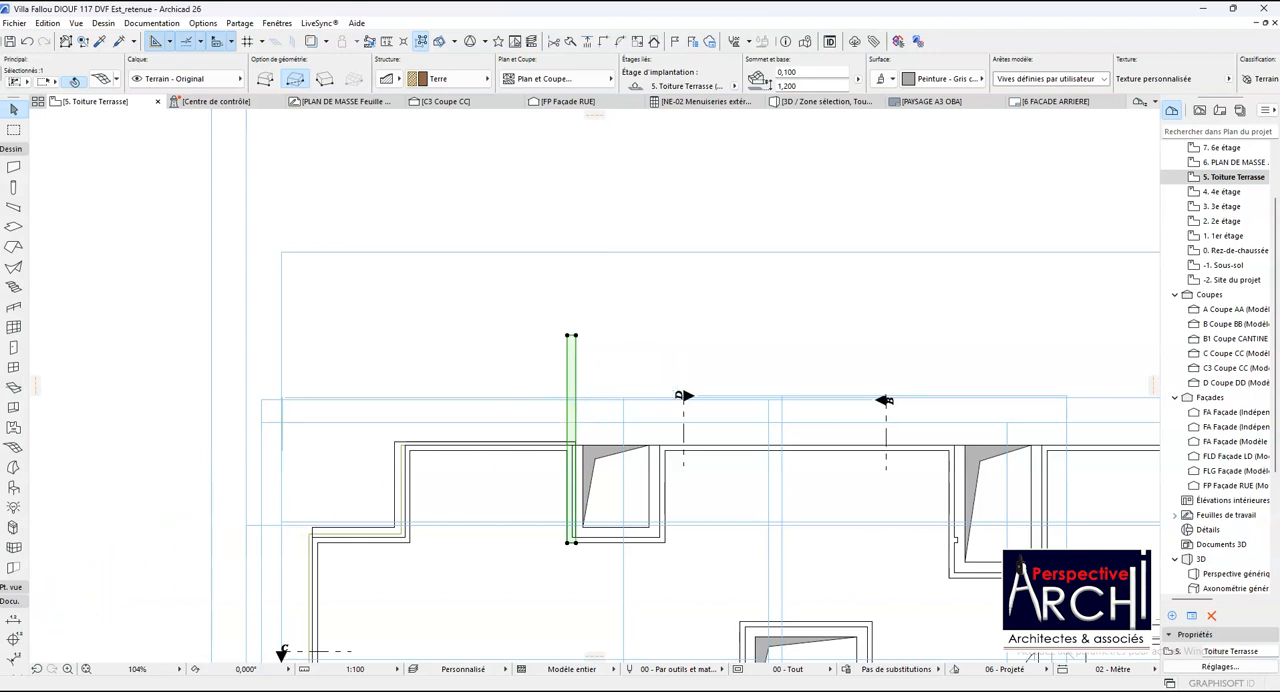
pyautogui.scroll(-3, 529, 425)
pyautogui.click(529, 425)
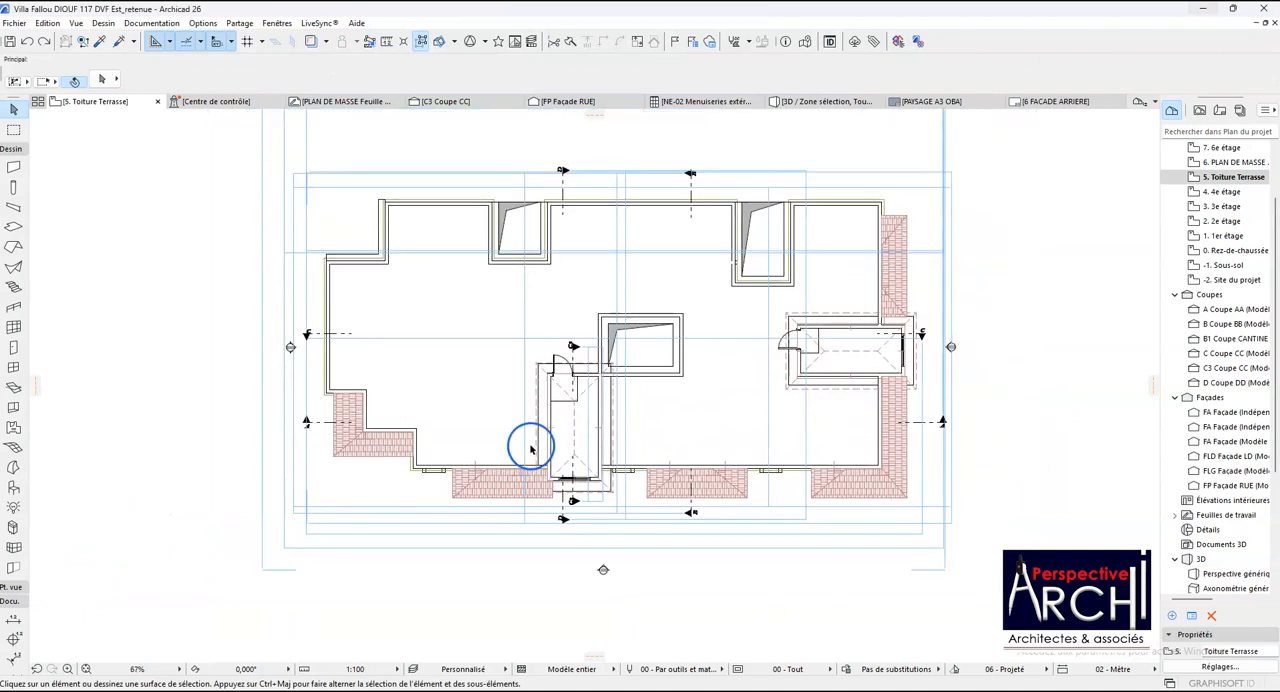
# - Examine the coping's course along the terrace parapets, shaft walls and lower wall in plan and in 3D
pyautogui.scroll(2, 376, 256)
pyautogui.click(382, 258)
pyautogui.scroll(-2, 386, 279)
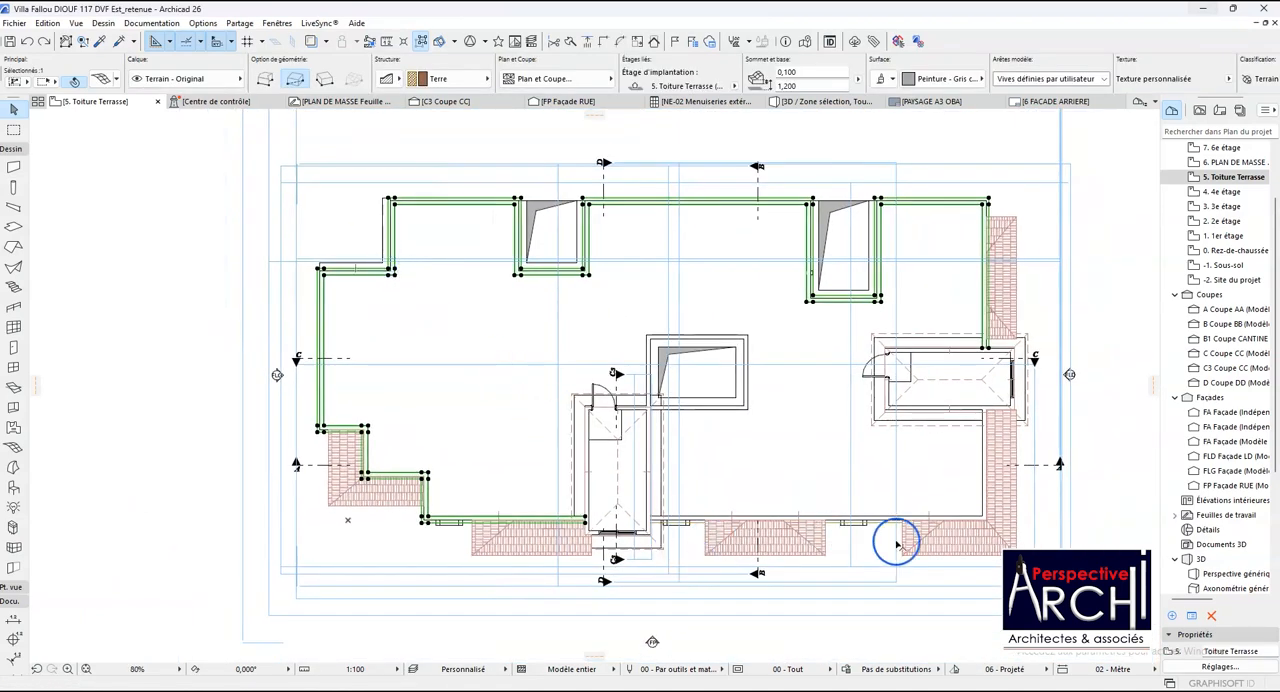
pyautogui.scroll(2, 893, 530)
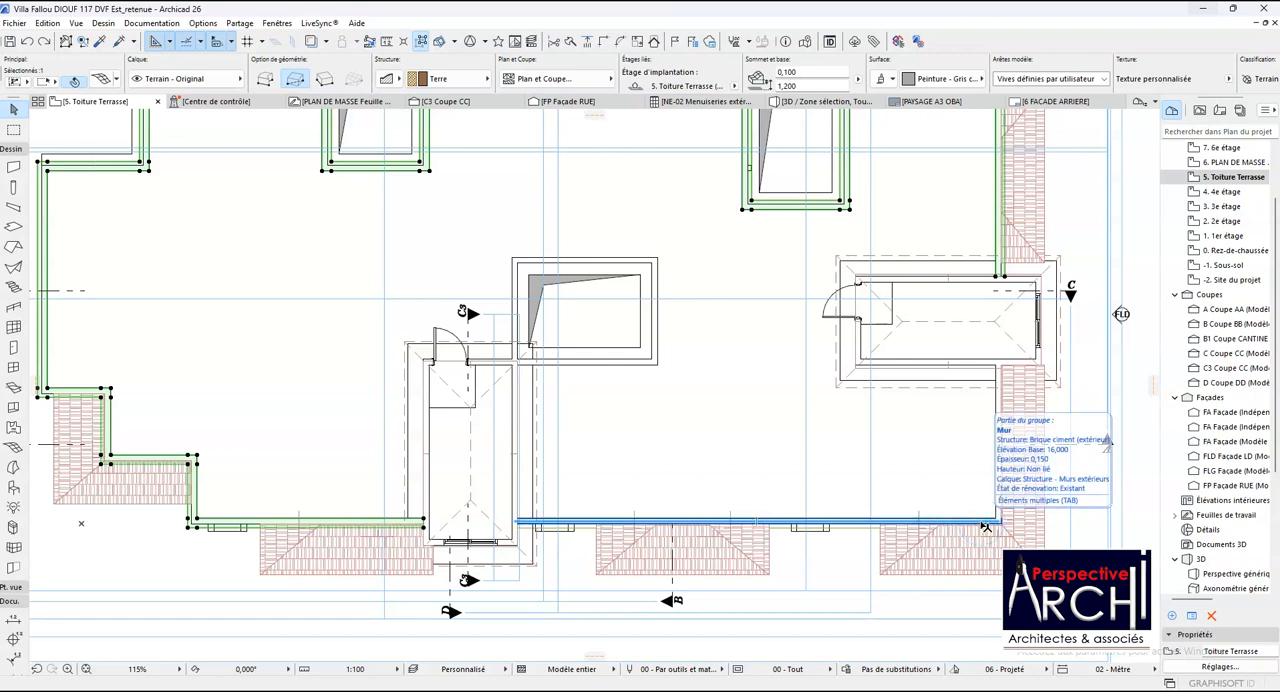
pyautogui.click(469, 557)
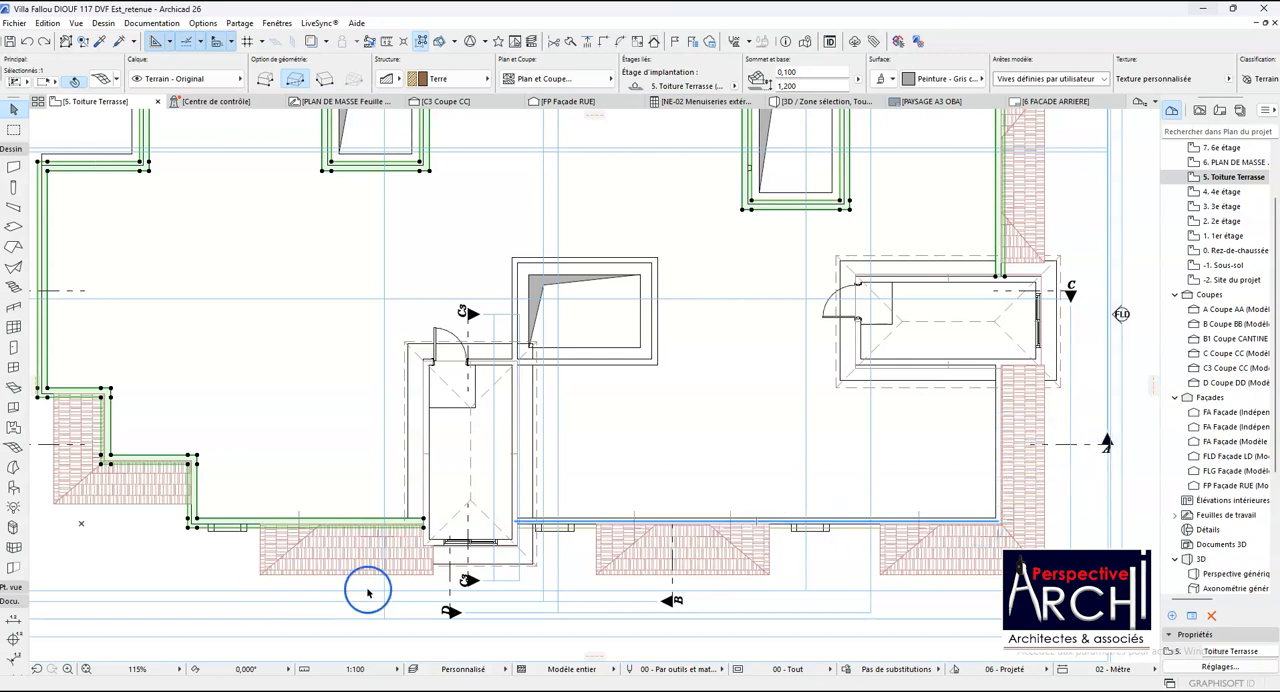
pyautogui.scroll(-3, 604, 511)
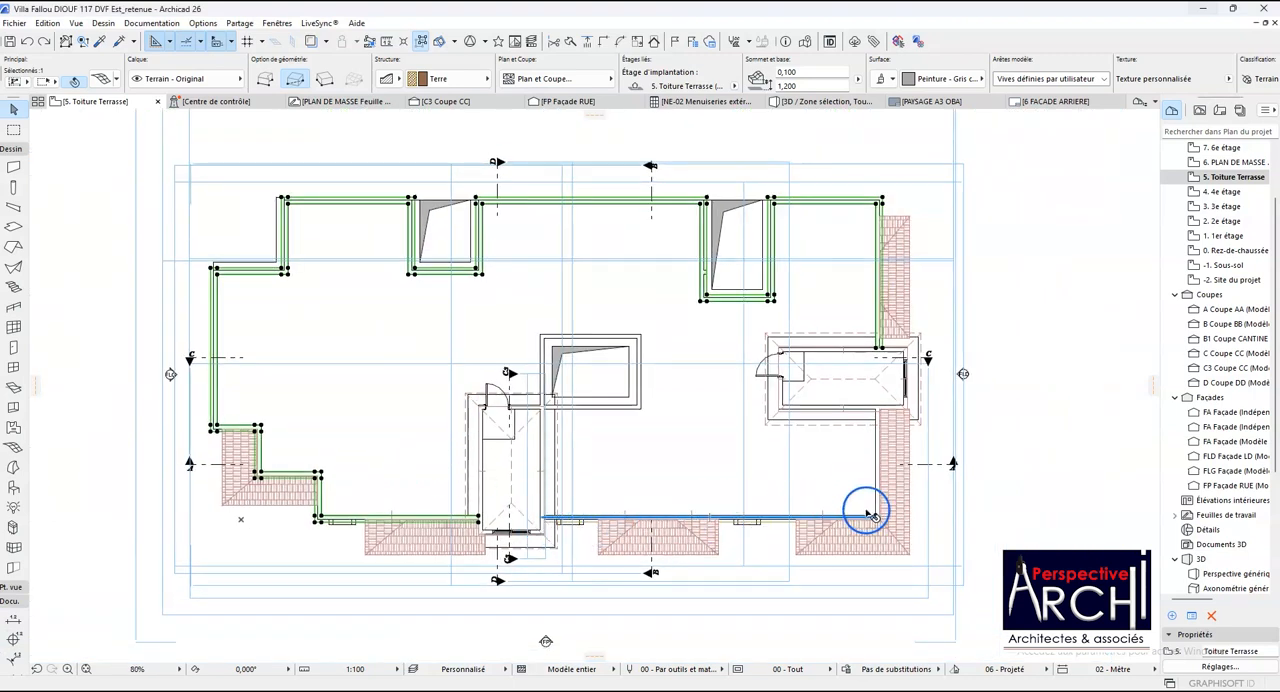
pyautogui.press('F3')
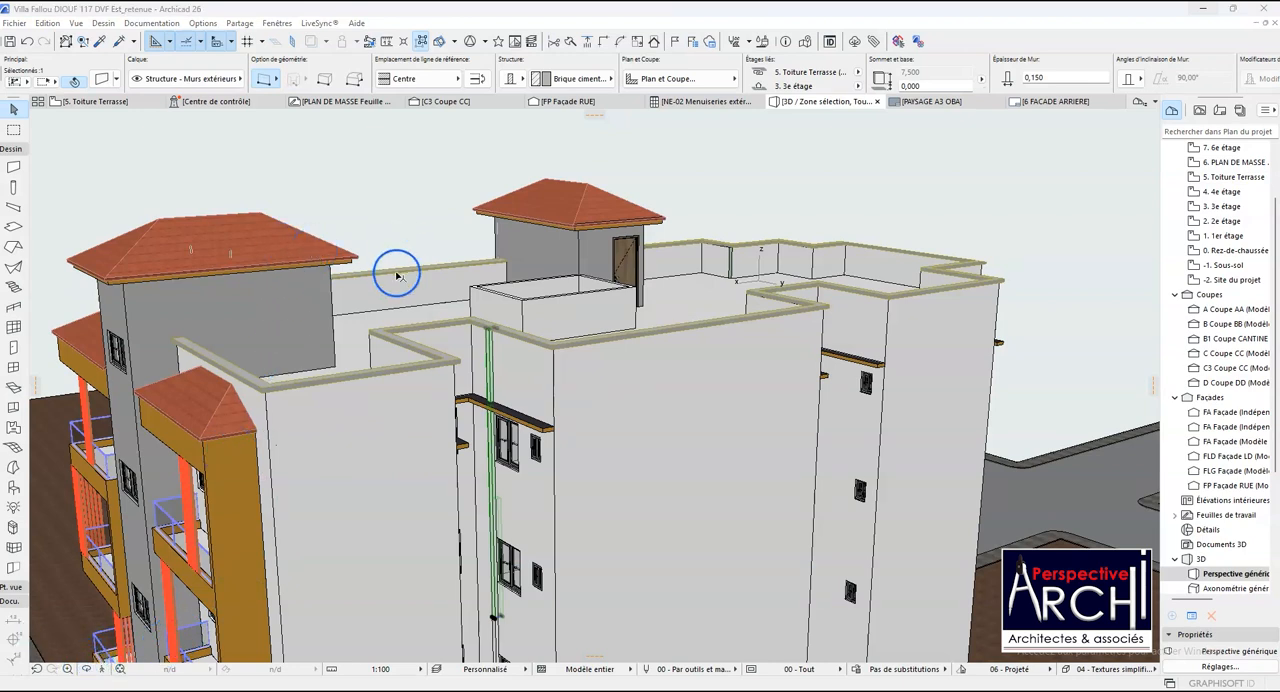
pyautogui.scroll(1, 304, 301)
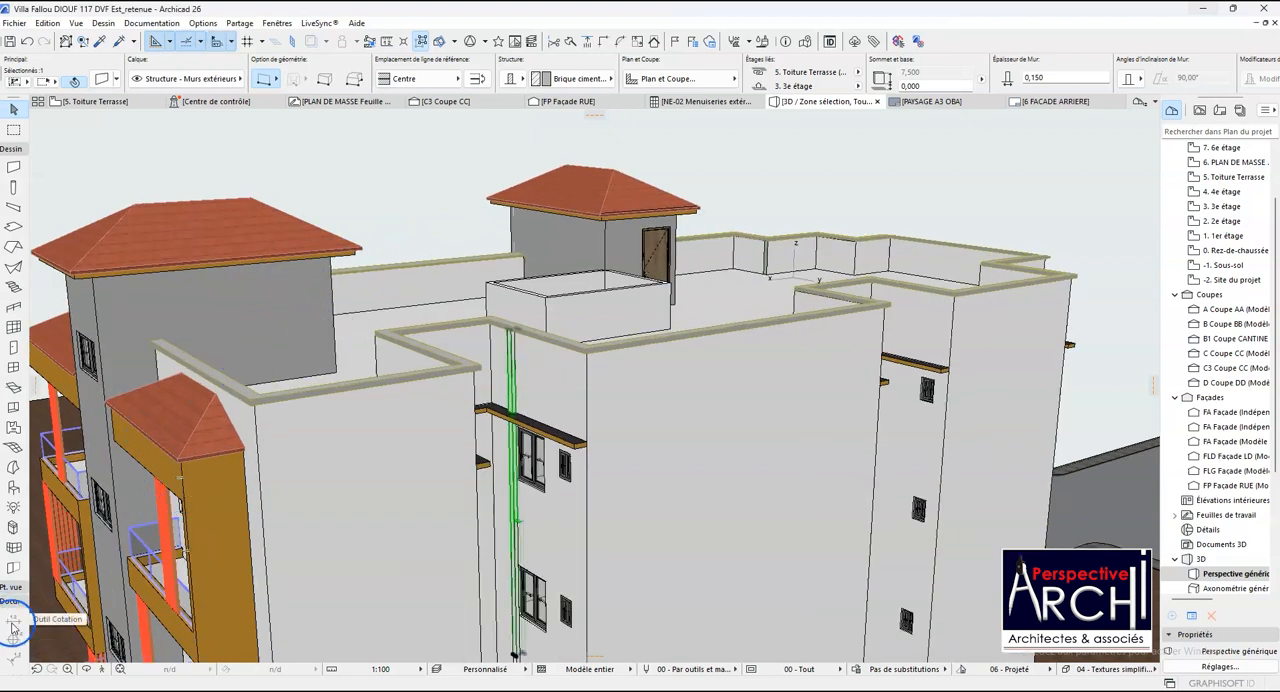
pyautogui.press('F2')
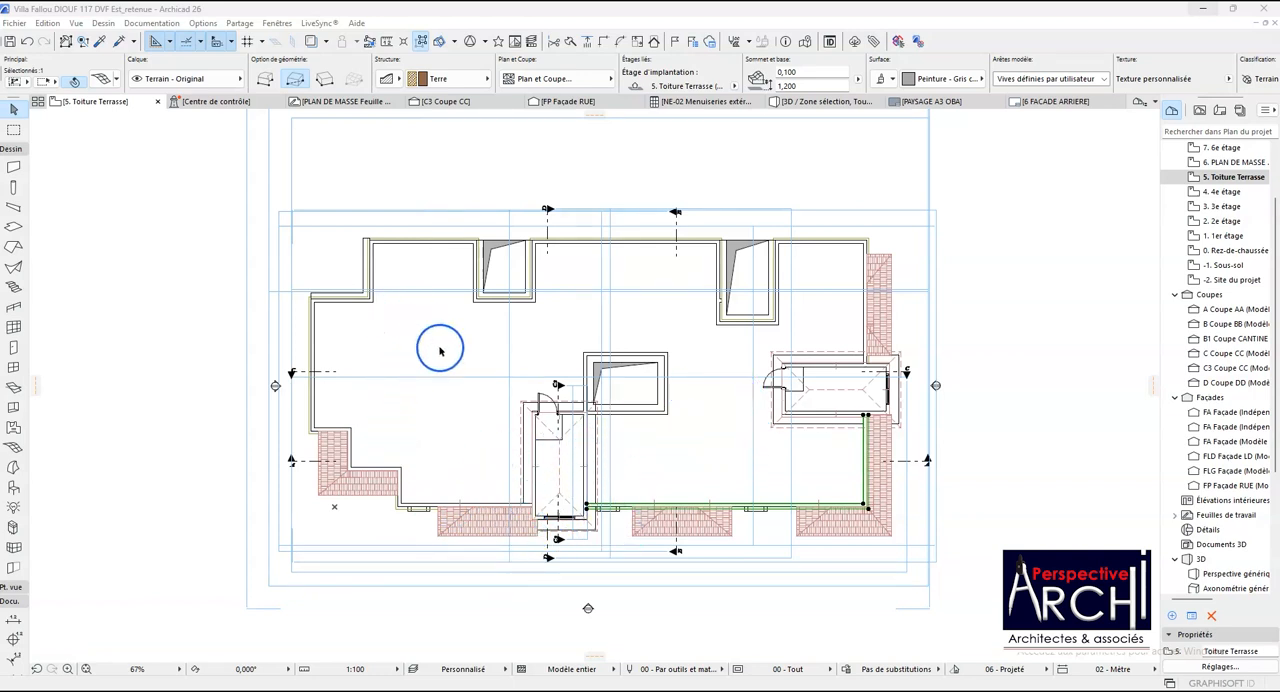
pyautogui.scroll(2, 311, 383)
pyautogui.scroll(-2, 314, 342)
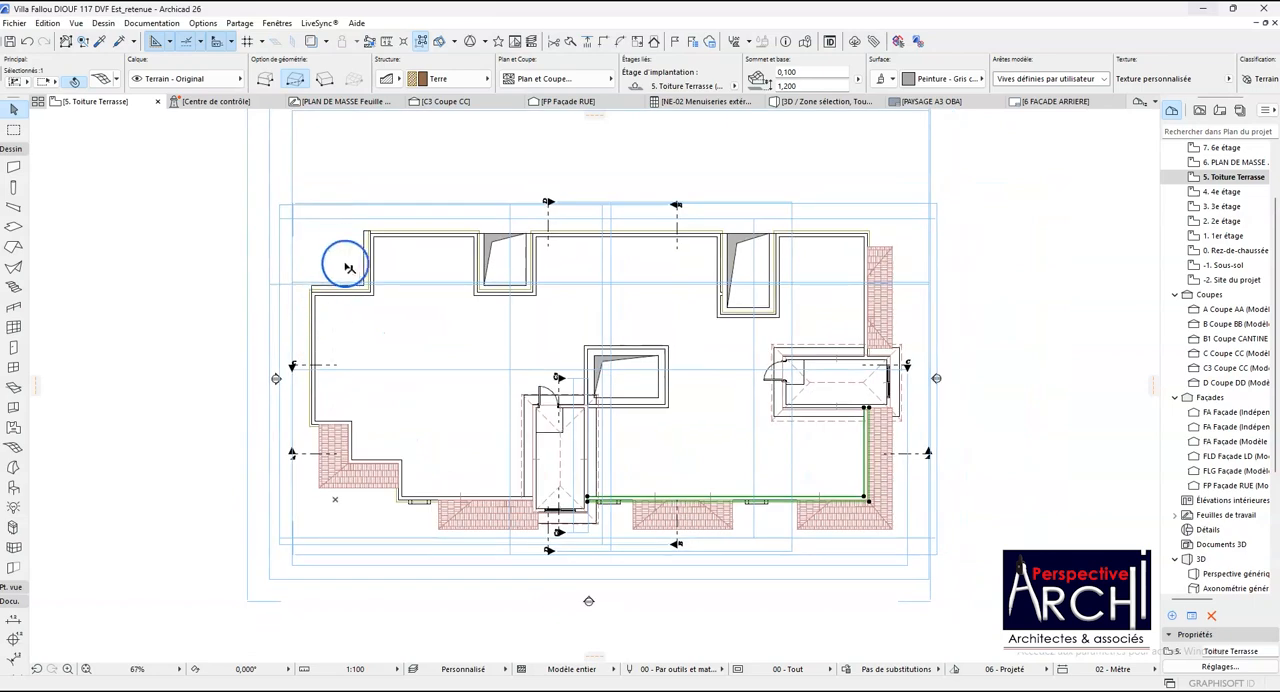
pyautogui.scroll(5, 349, 268)
pyautogui.scroll(-5, 484, 225)
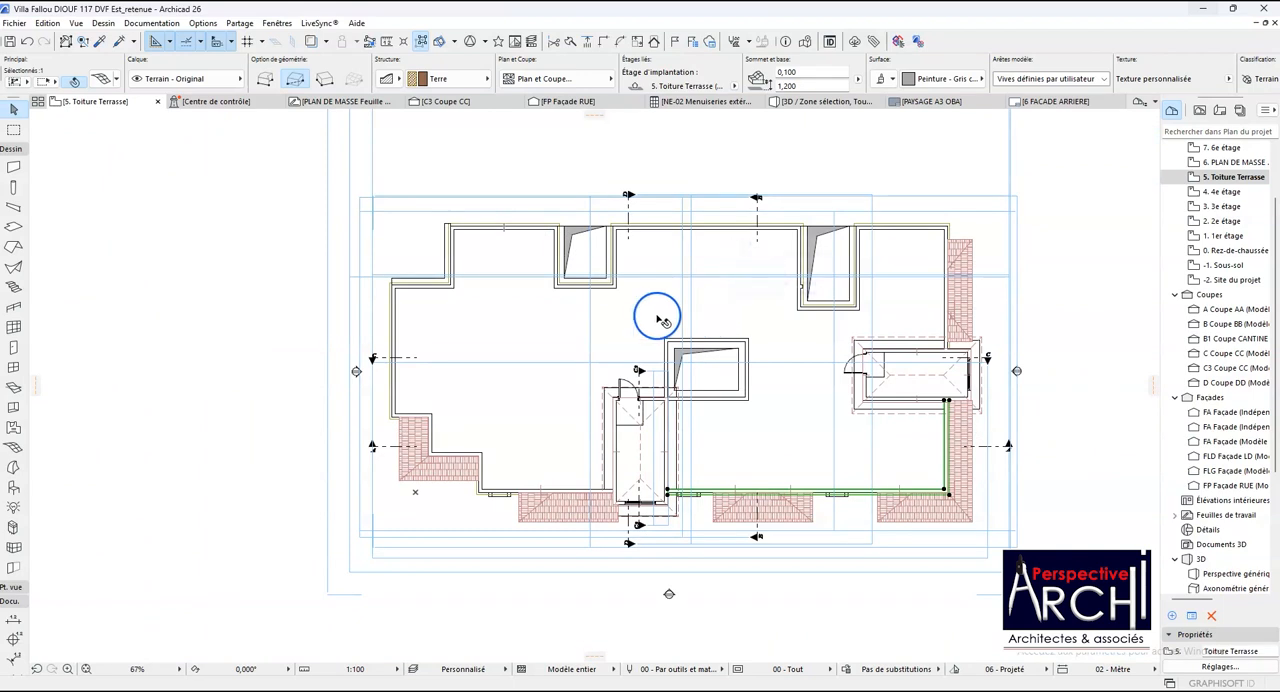
pyautogui.click(1045, 215)
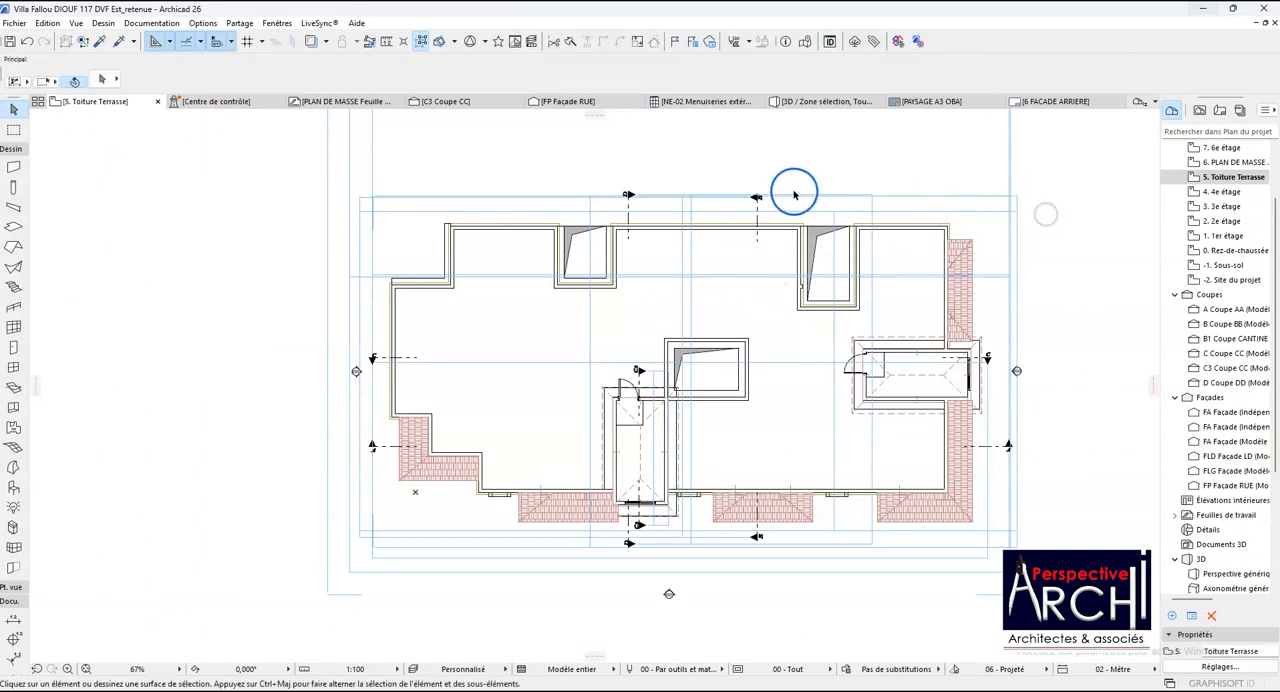
# - Inspect the coping's corners and edges around the roof terrace in 3D and select the long parapet coping
pyautogui.click(821, 103)
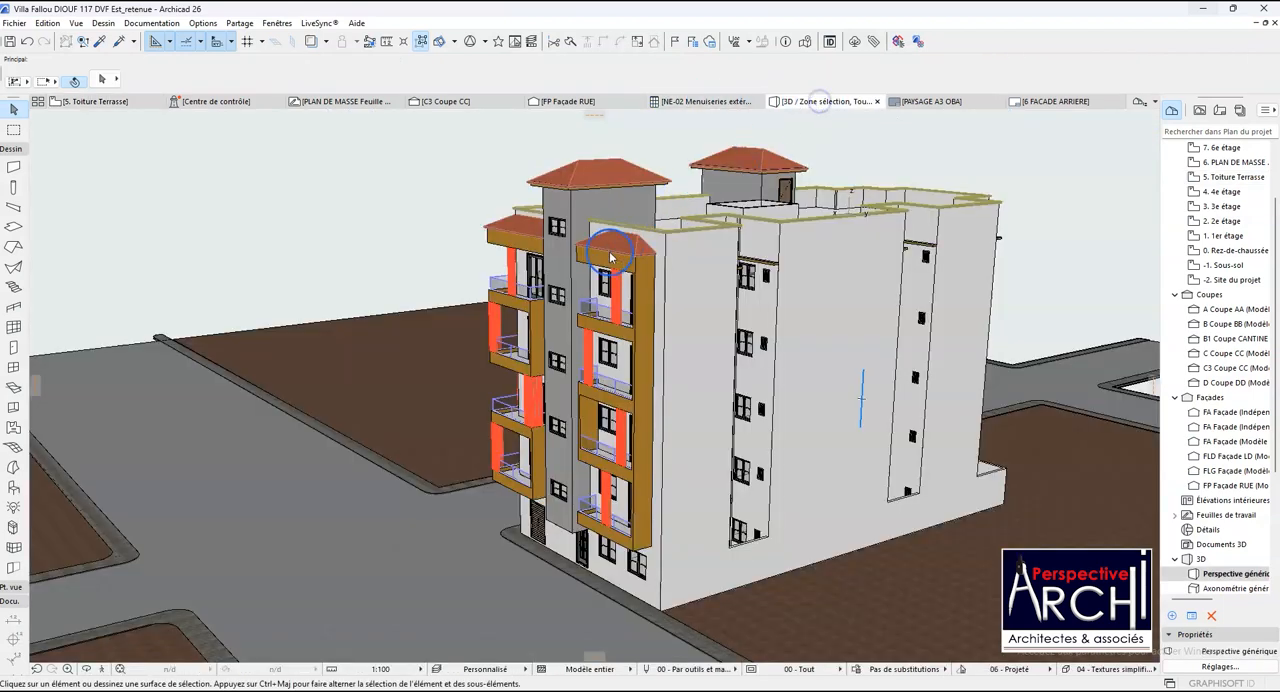
pyautogui.click(88, 669)
pyautogui.moveTo(472, 316)
pyautogui.mouseDown()
pyautogui.moveTo(422, 320)
pyautogui.moveTo(640, 312)
pyautogui.mouseUp()
pyautogui.moveTo(405, 306); pyautogui.dragTo(590, 312)
pyautogui.moveTo(271, 337); pyautogui.dragTo(549, 386)
pyautogui.scroll(5, 549, 386)
pyautogui.scroll(3, 552, 382)
pyautogui.scroll(-4, 440, 342)
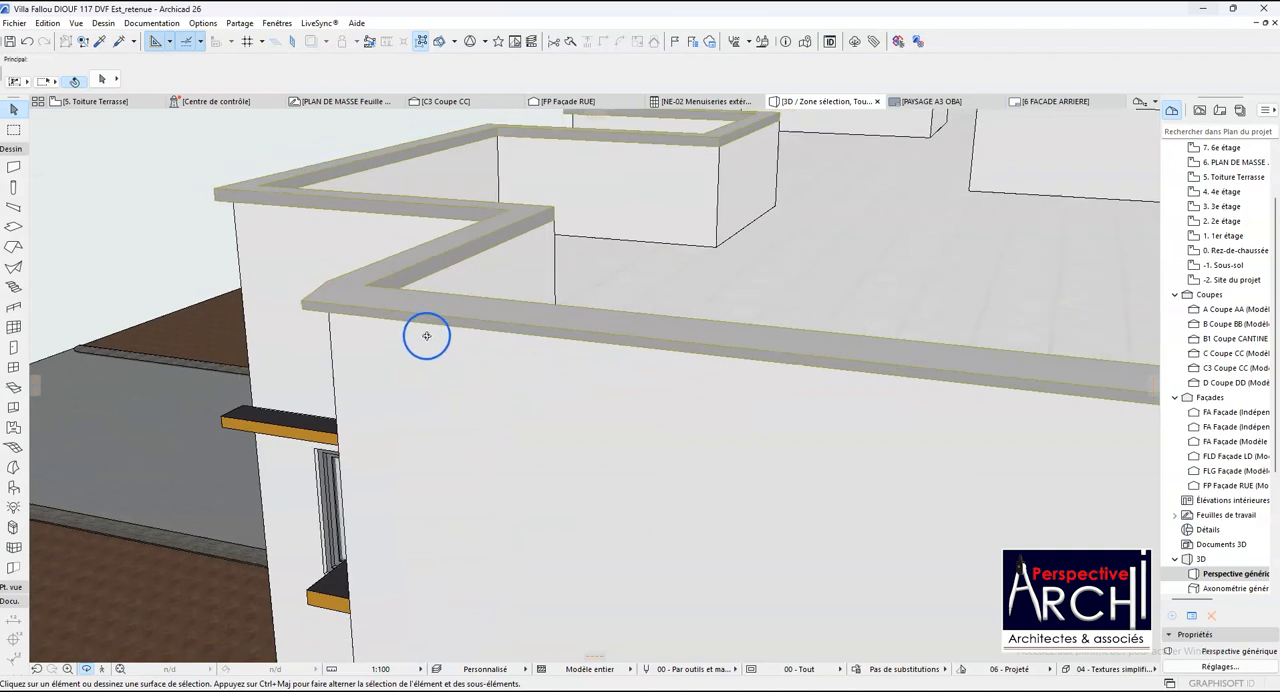
pyautogui.scroll(5, 772, 372)
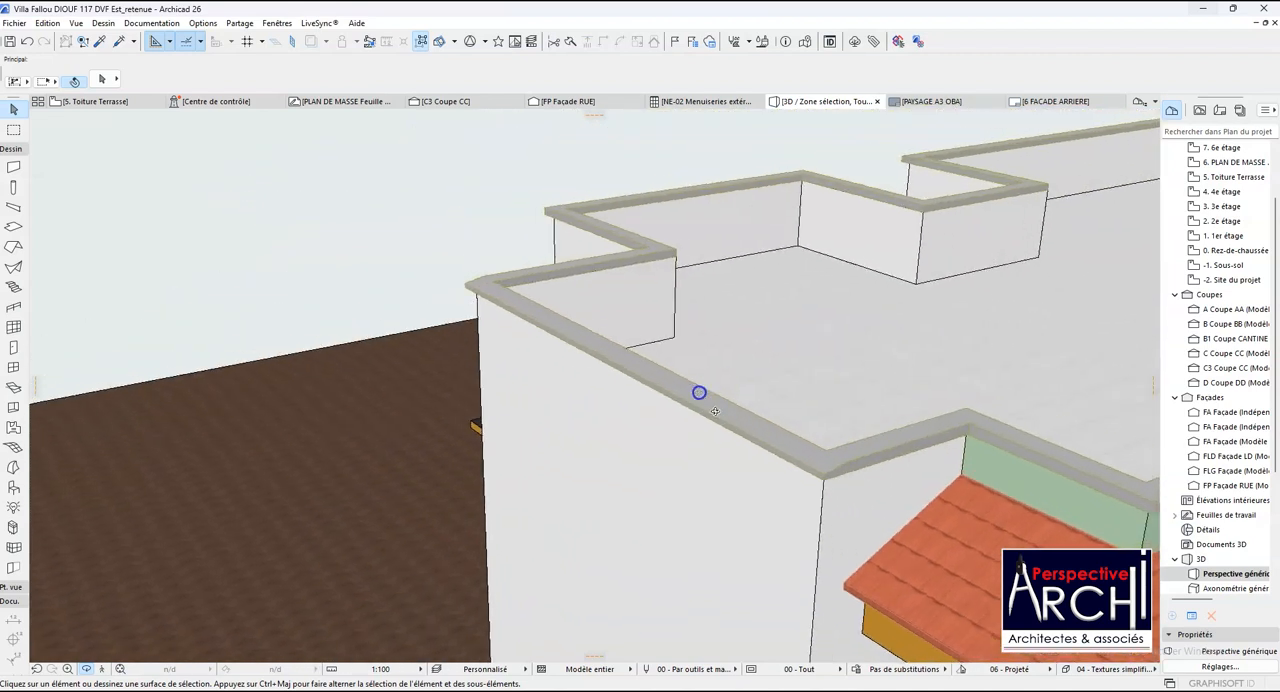
pyautogui.scroll(-2, 760, 440)
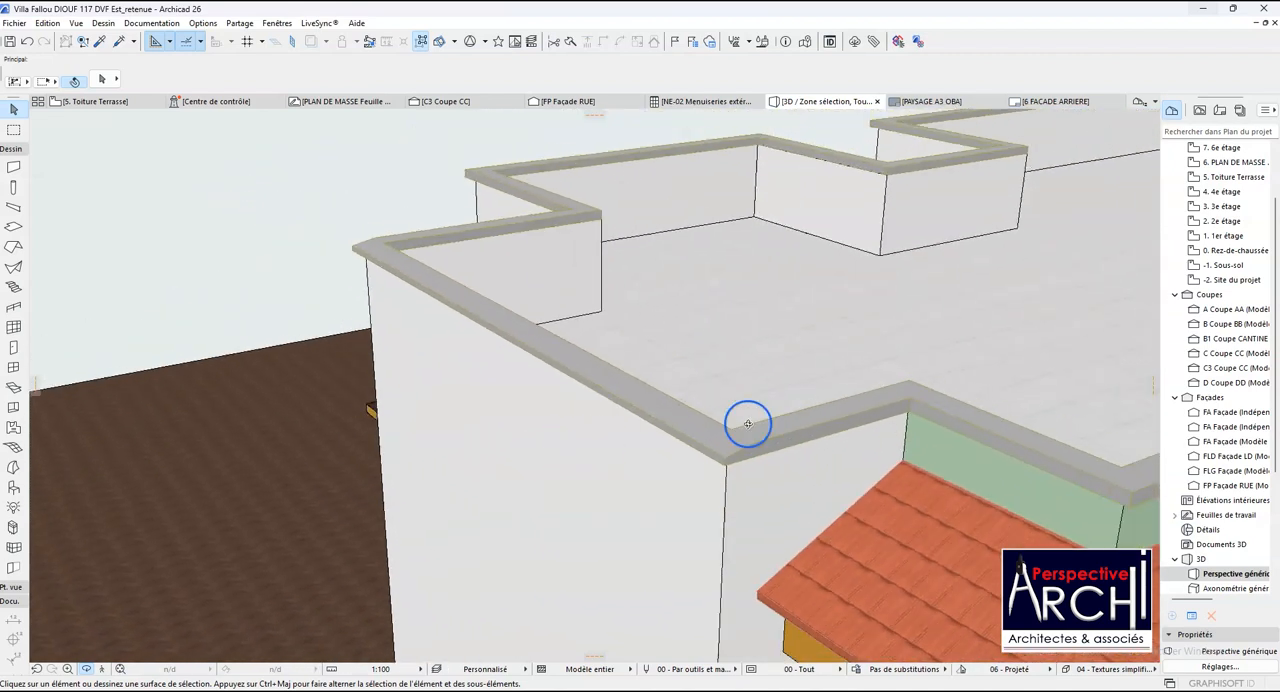
pyautogui.keyDown('shift'); pyautogui.moveTo(928, 408); pyautogui.dragTo(903, 403, button='middle'); pyautogui.keyUp('shift')
pyautogui.scroll(-2, 462, 449)
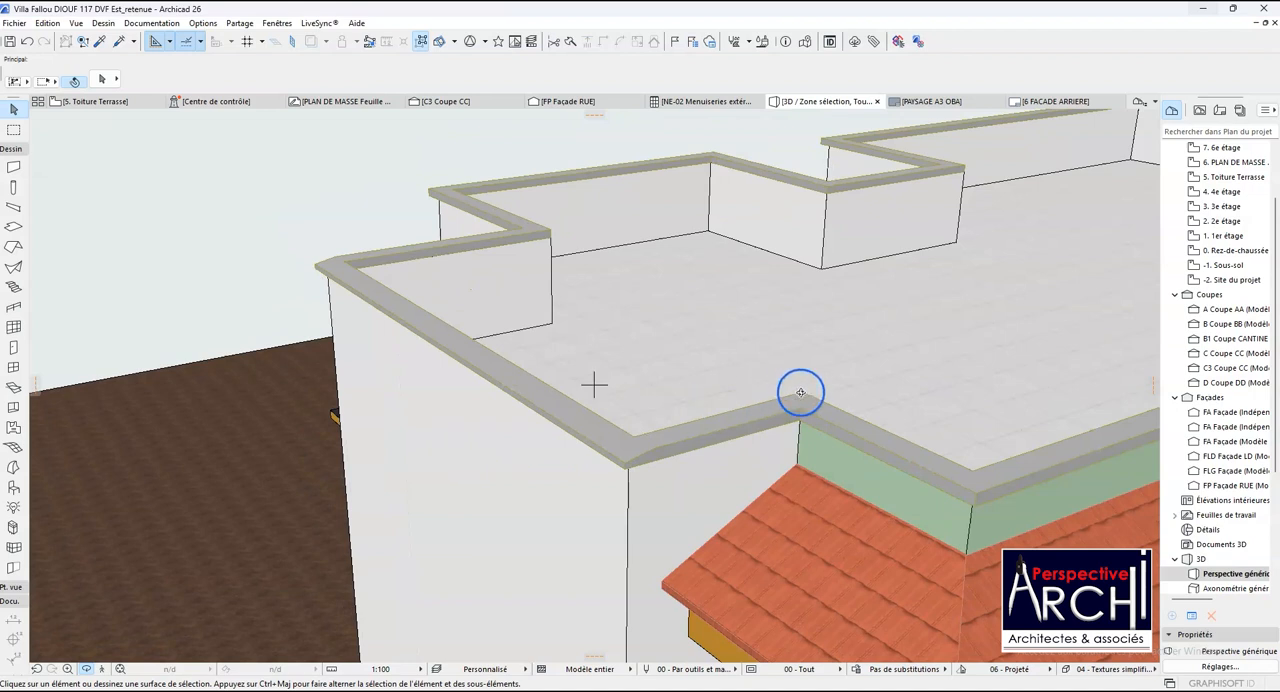
pyautogui.scroll(2, 800, 392)
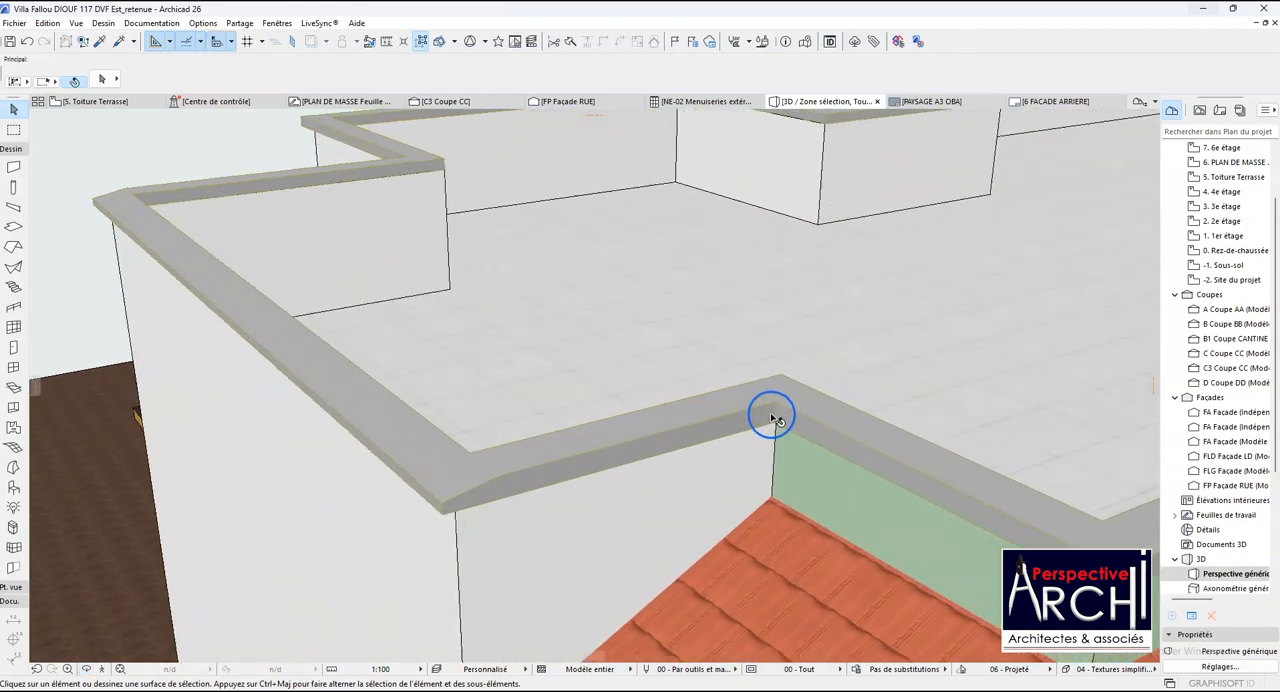
pyautogui.click(725, 421)
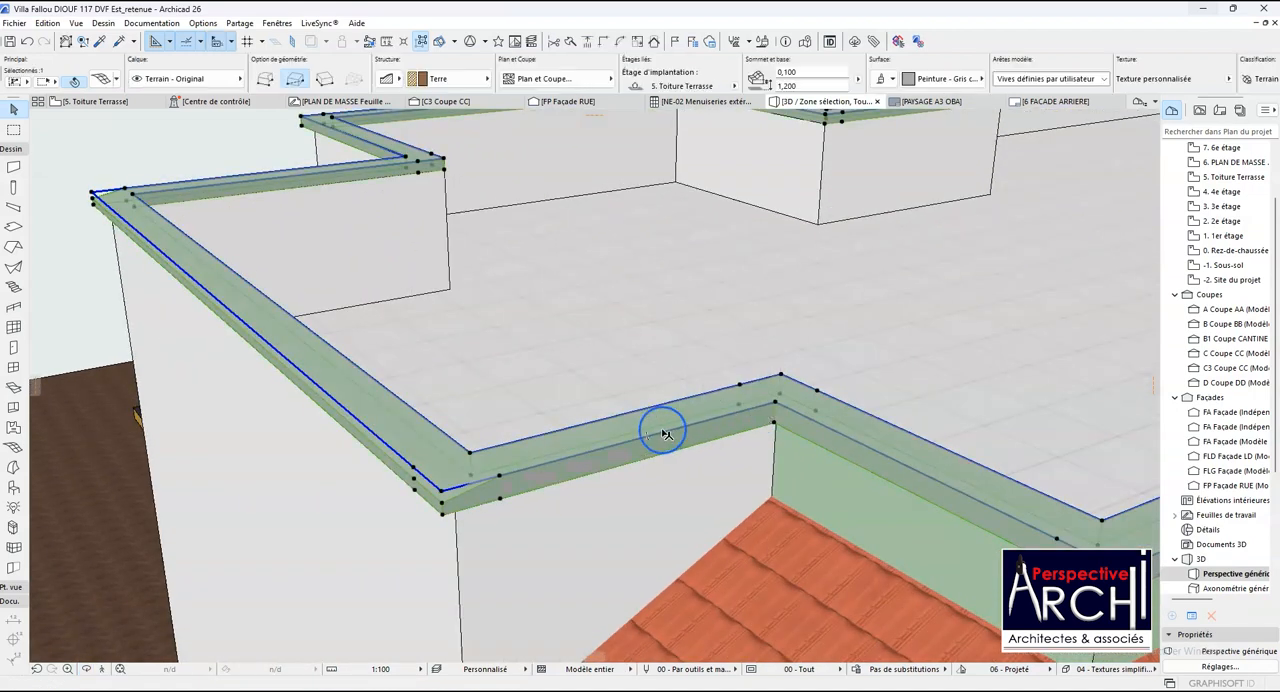
pyautogui.scroll(2, 718, 420)
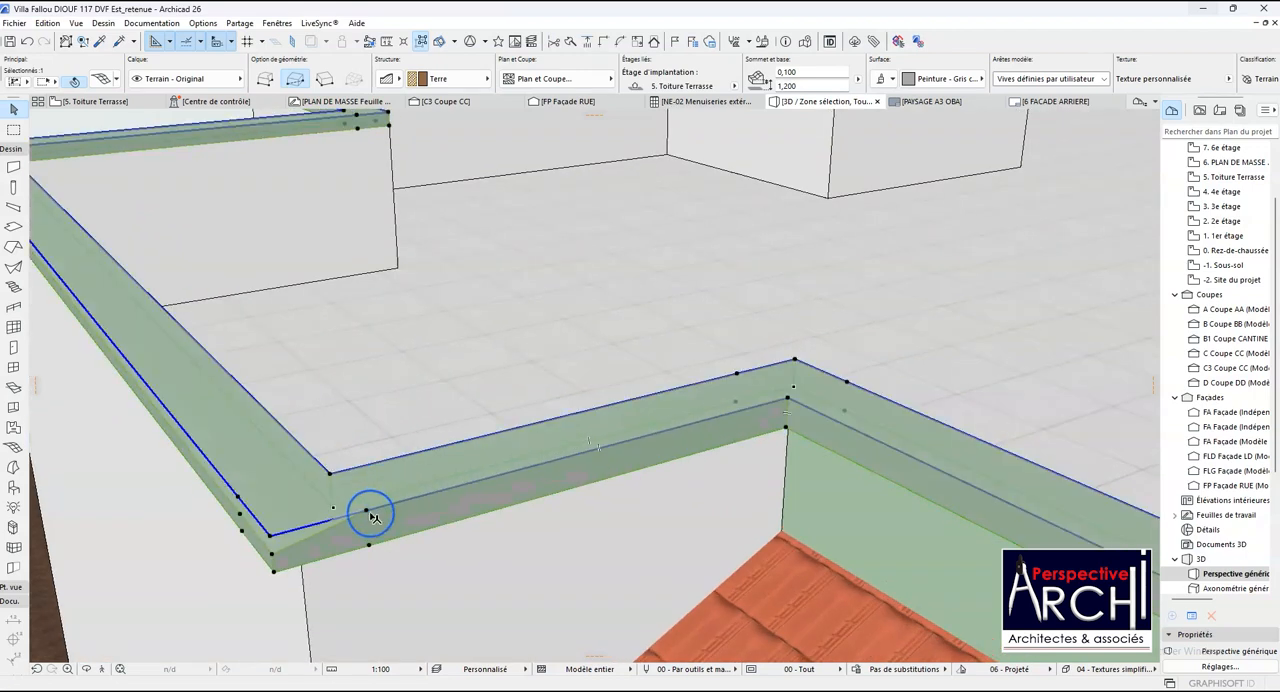
pyautogui.scroll(1, 371, 515)
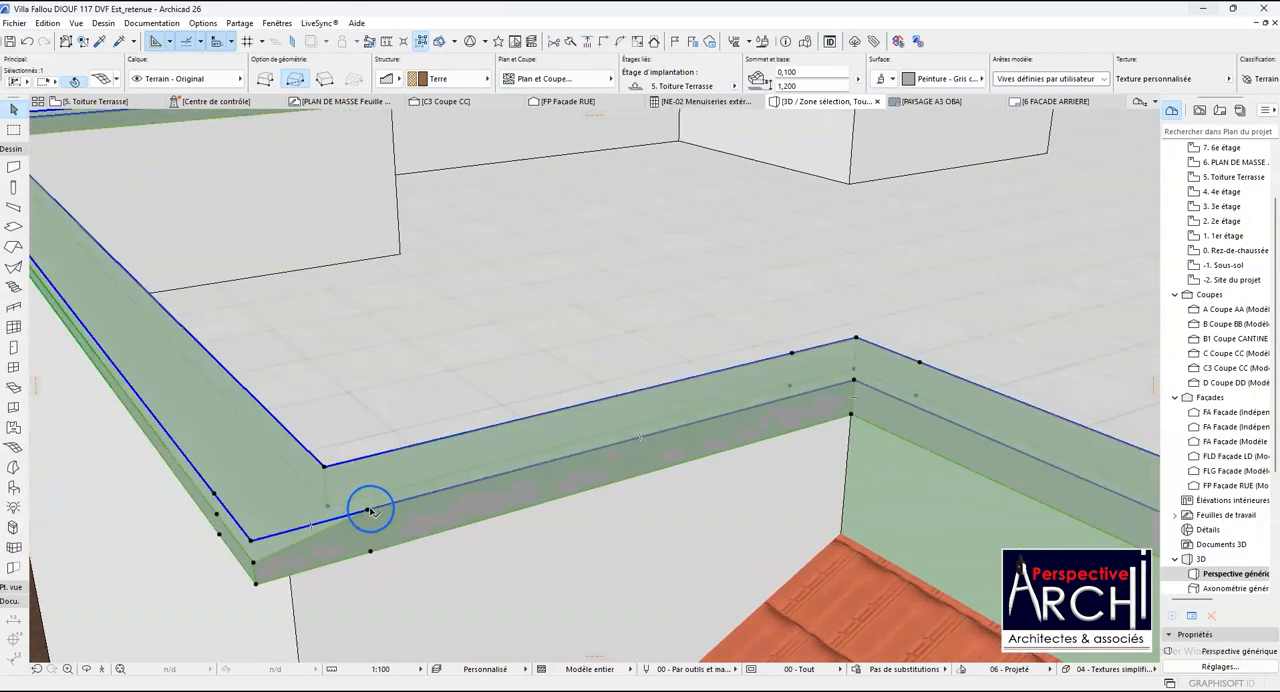
pyautogui.click(853, 381)
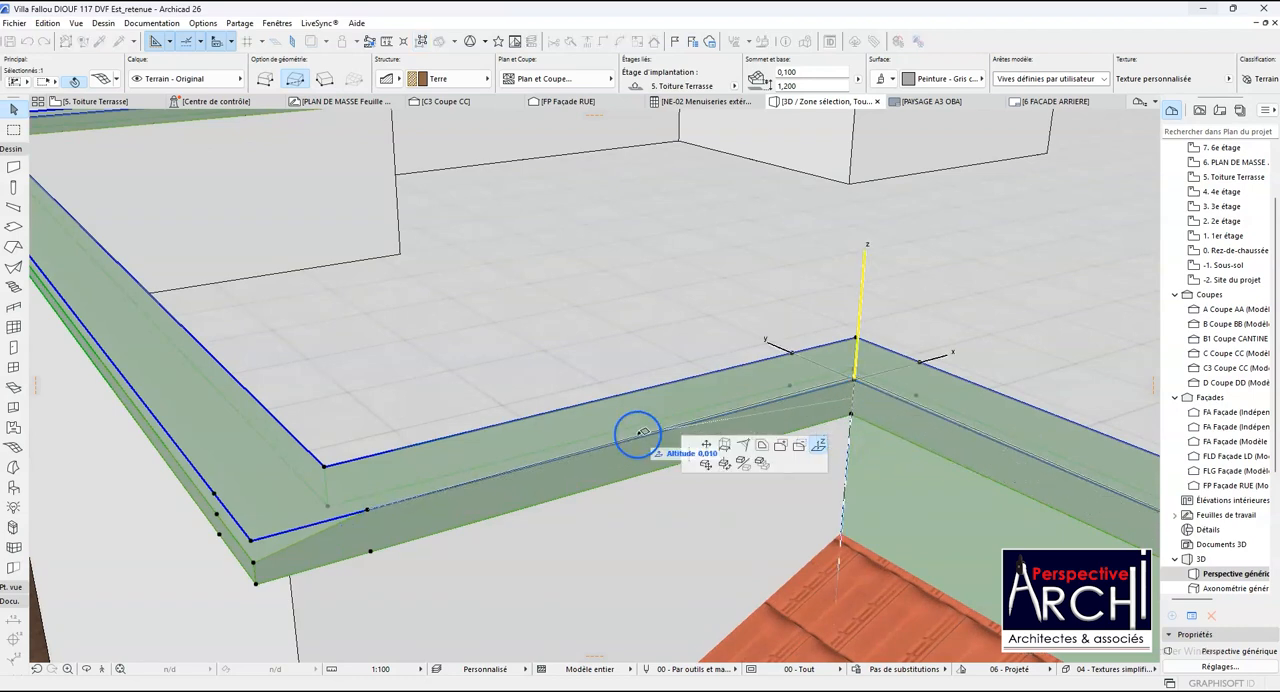
pyautogui.press('Escape')
# - Level the coping's outer end point beside the front stair tower with the stretch's opposite outer corner, at an altitude of 0.050
pyautogui.scroll(-1, 433, 446)
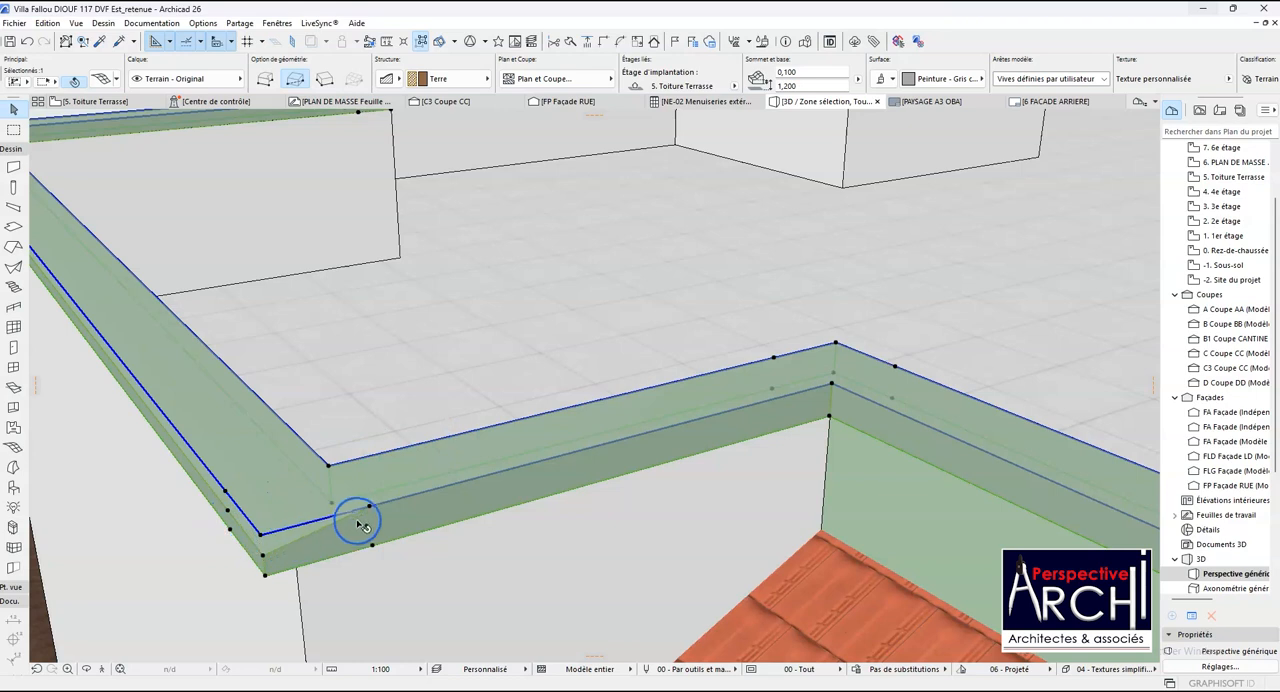
pyautogui.scroll(-3, 323, 391)
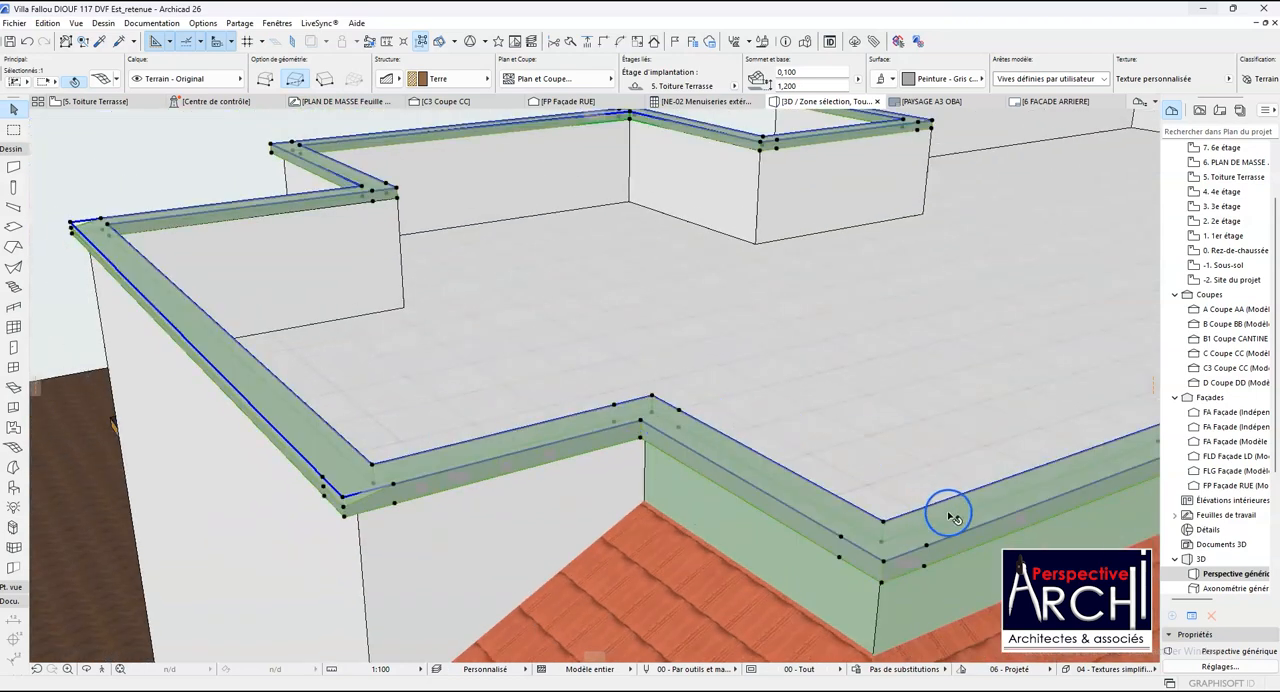
pyautogui.scroll(-4, 313, 482)
pyautogui.scroll(5, 600, 441)
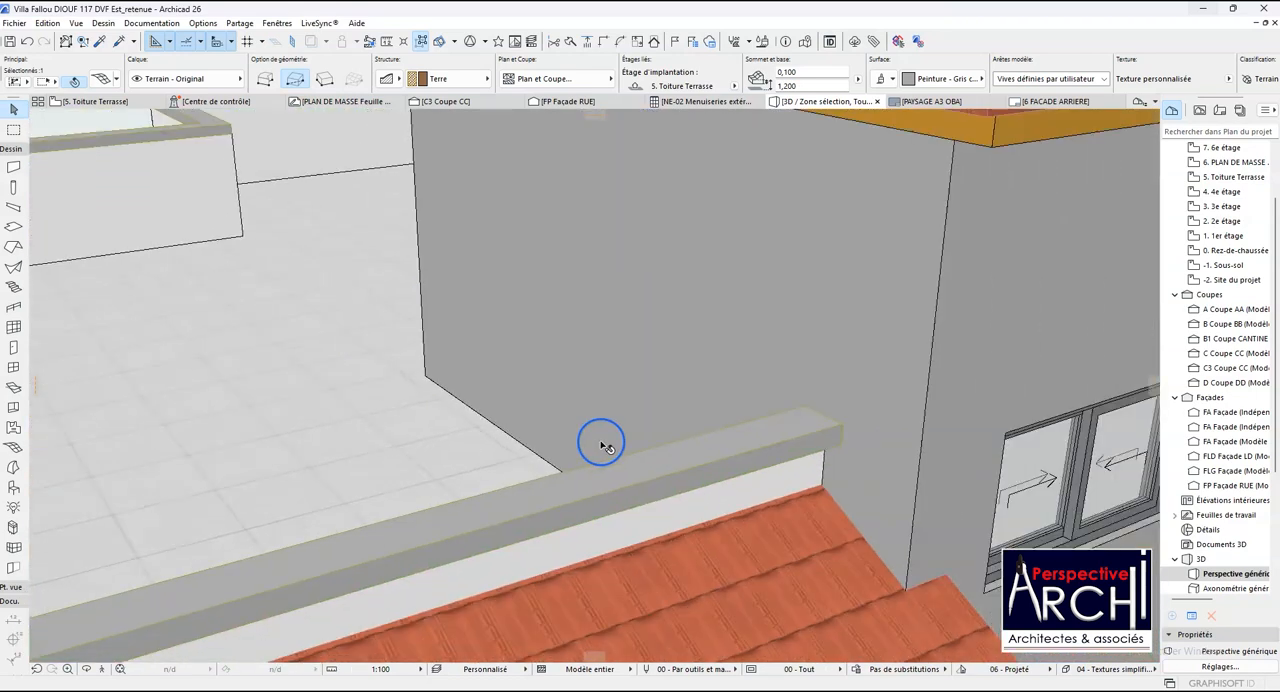
pyautogui.scroll(-1, 620, 438)
pyautogui.click(820, 427)
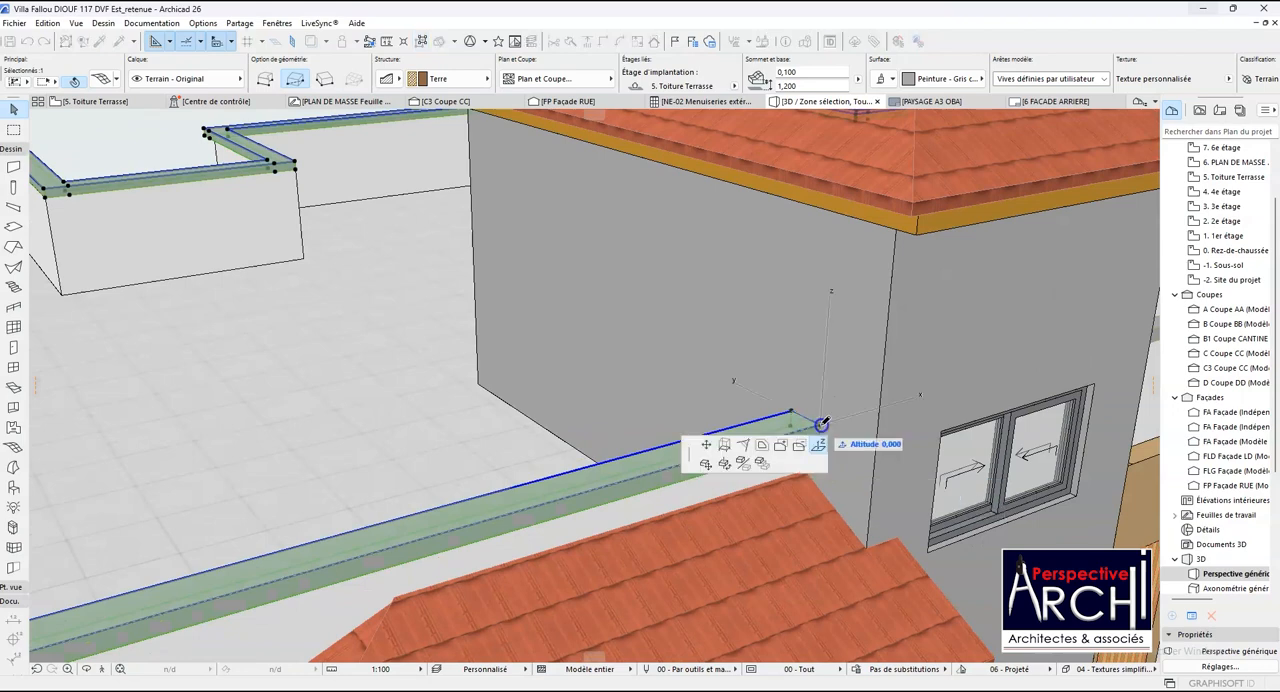
pyautogui.scroll(-3, 806, 444)
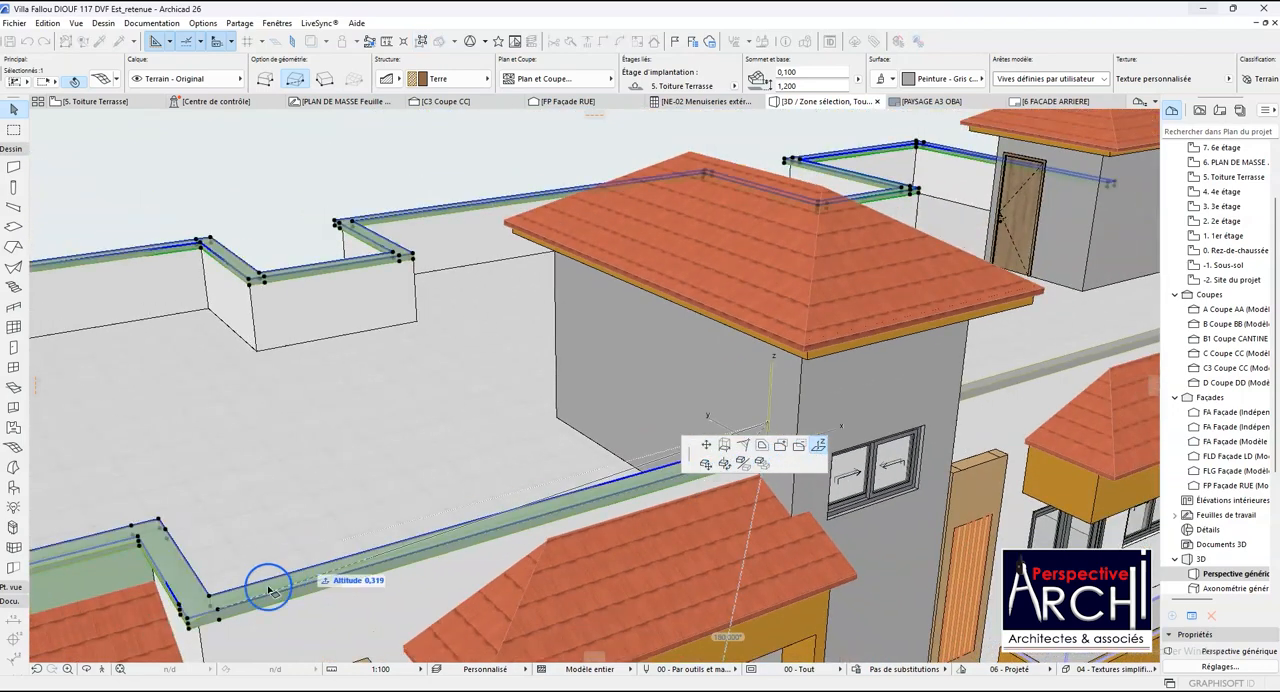
pyautogui.scroll(3, 192, 622)
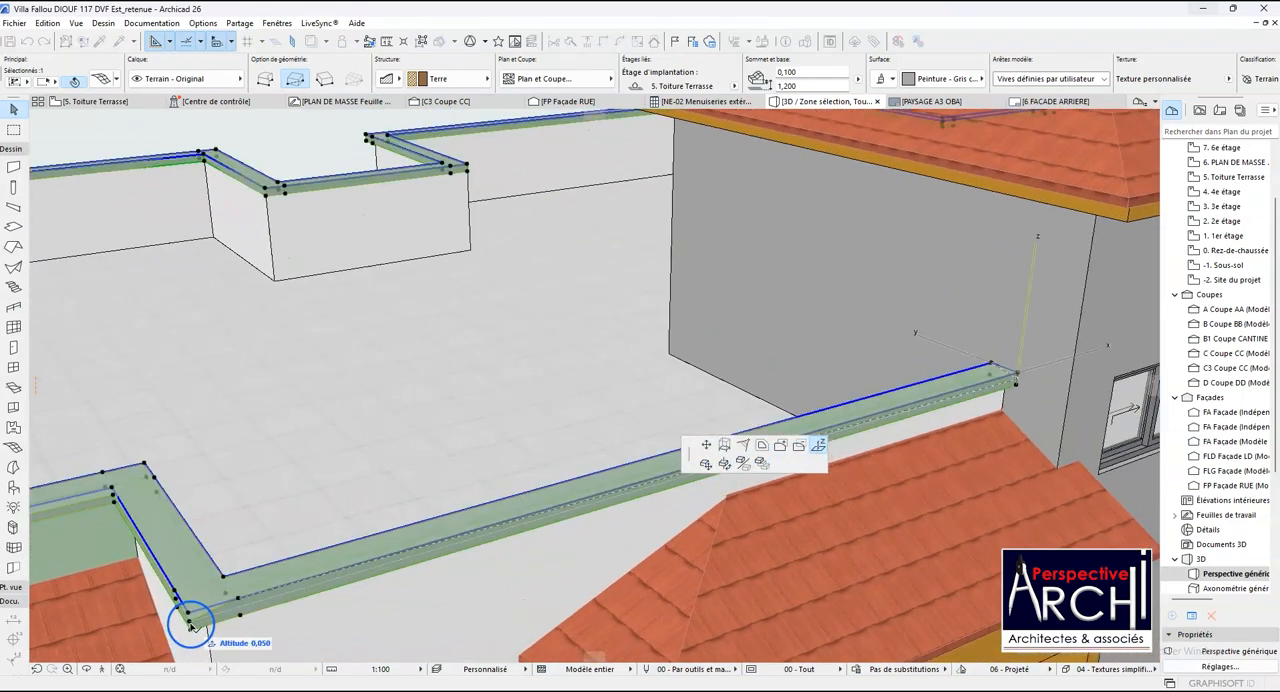
pyautogui.click(194, 622)
# - Level the long coping's outer end point on the far side of the front stair tower with the neighbouring coping's end across the tower
pyautogui.scroll(-5, 217, 563)
pyautogui.scroll(-3, 268, 530)
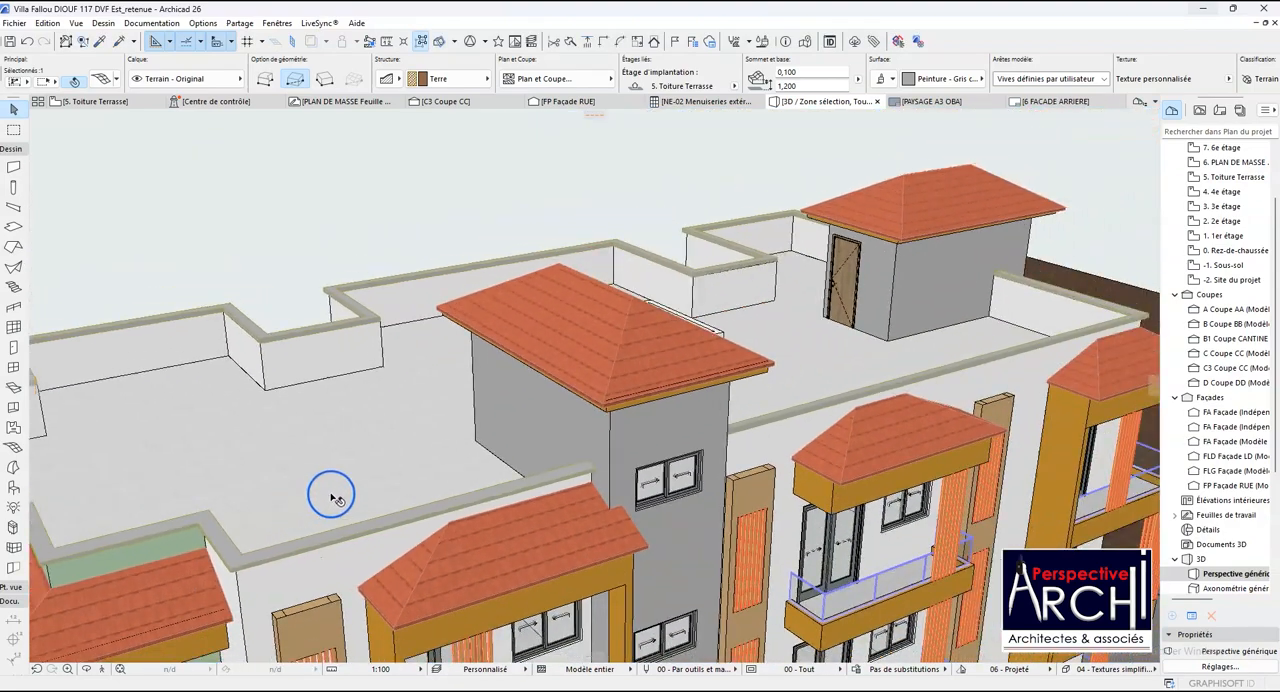
pyautogui.scroll(3, 1005, 355)
pyautogui.scroll(3, 1005, 355)
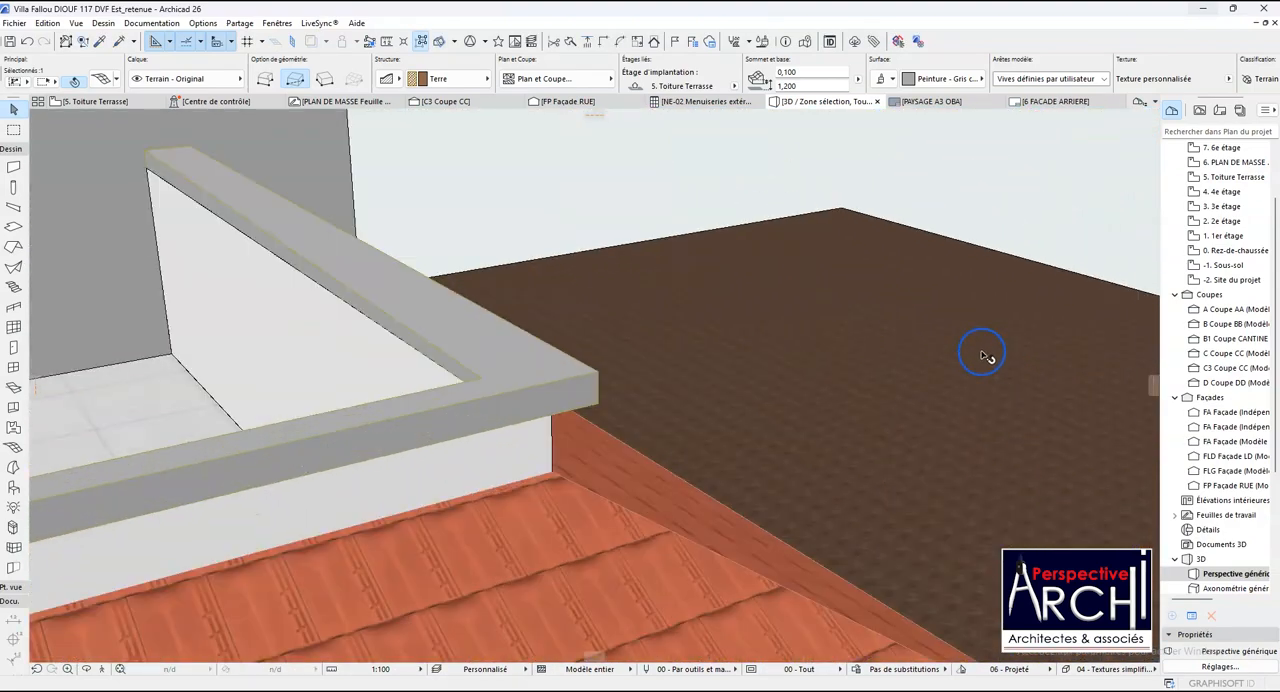
pyautogui.scroll(-5, 1023, 371)
pyautogui.scroll(2, 864, 403)
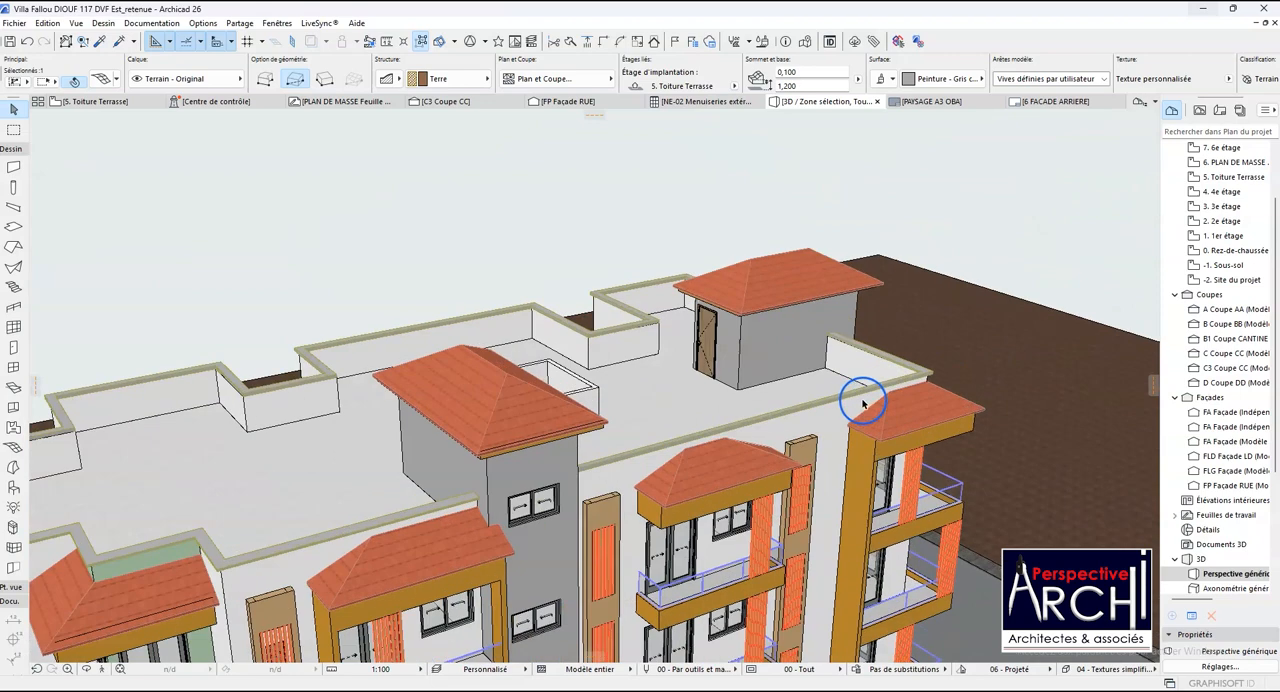
pyautogui.scroll(2, 574, 480)
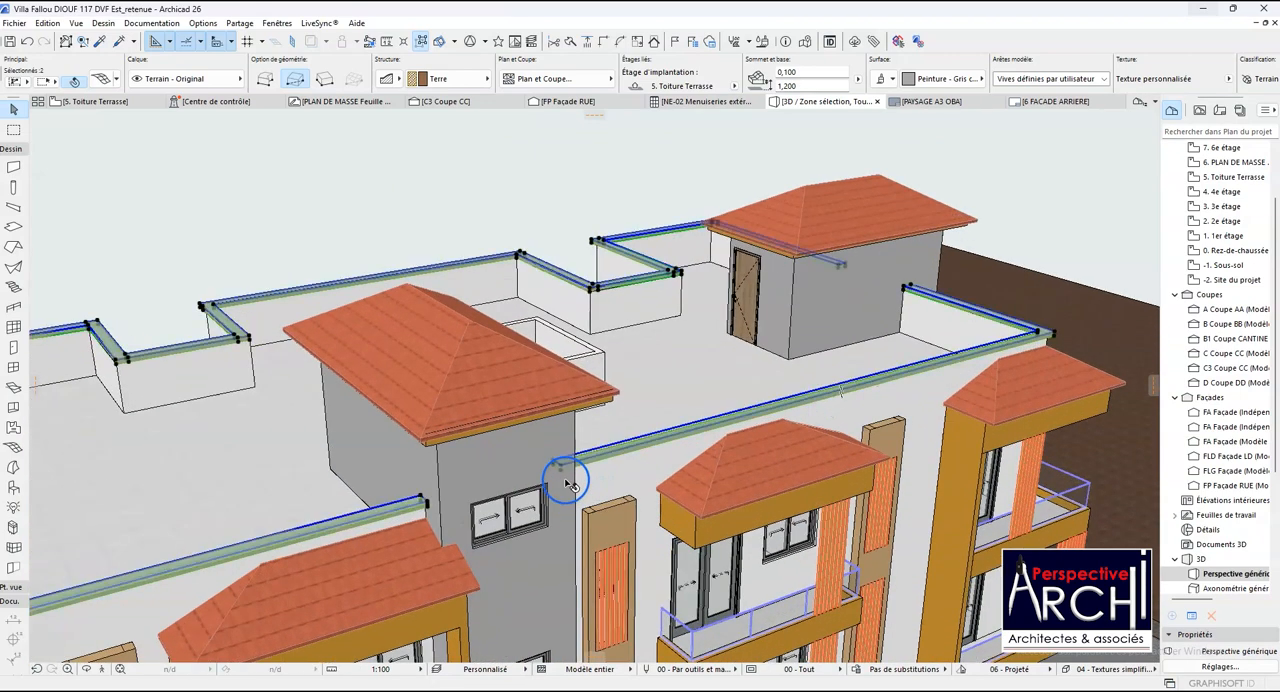
pyautogui.click(562, 467)
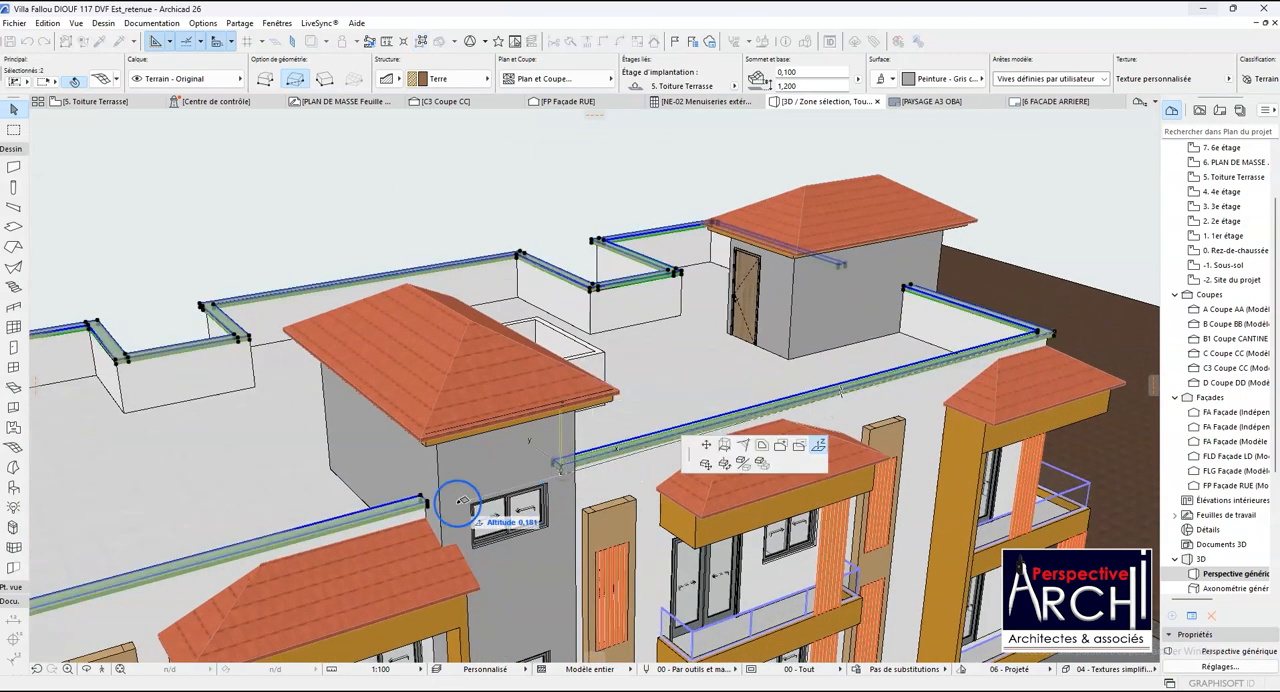
pyautogui.scroll(3, 480, 520)
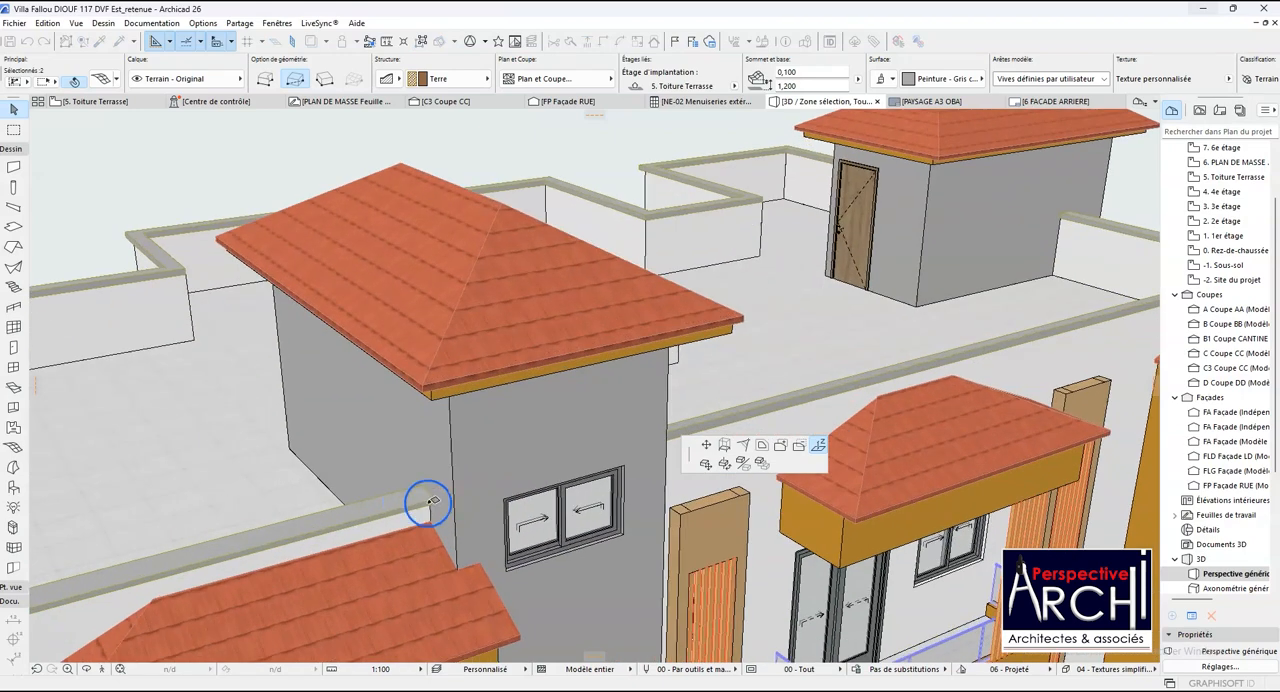
pyautogui.scroll(1, 437, 500)
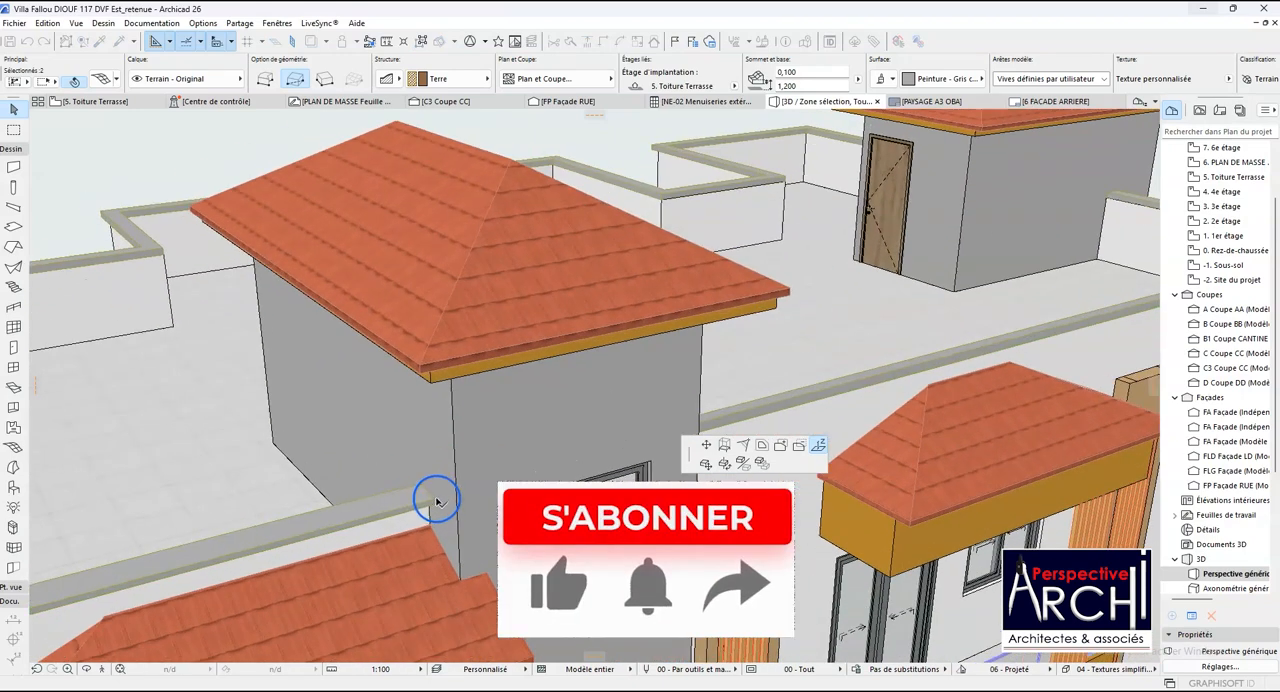
pyautogui.click(436, 500)
# - Try to level the coping's outer building-corner point with the stretch's outer end point beside the front stair tower, at an altitude of 0.050
pyautogui.scroll(-4, 422, 508)
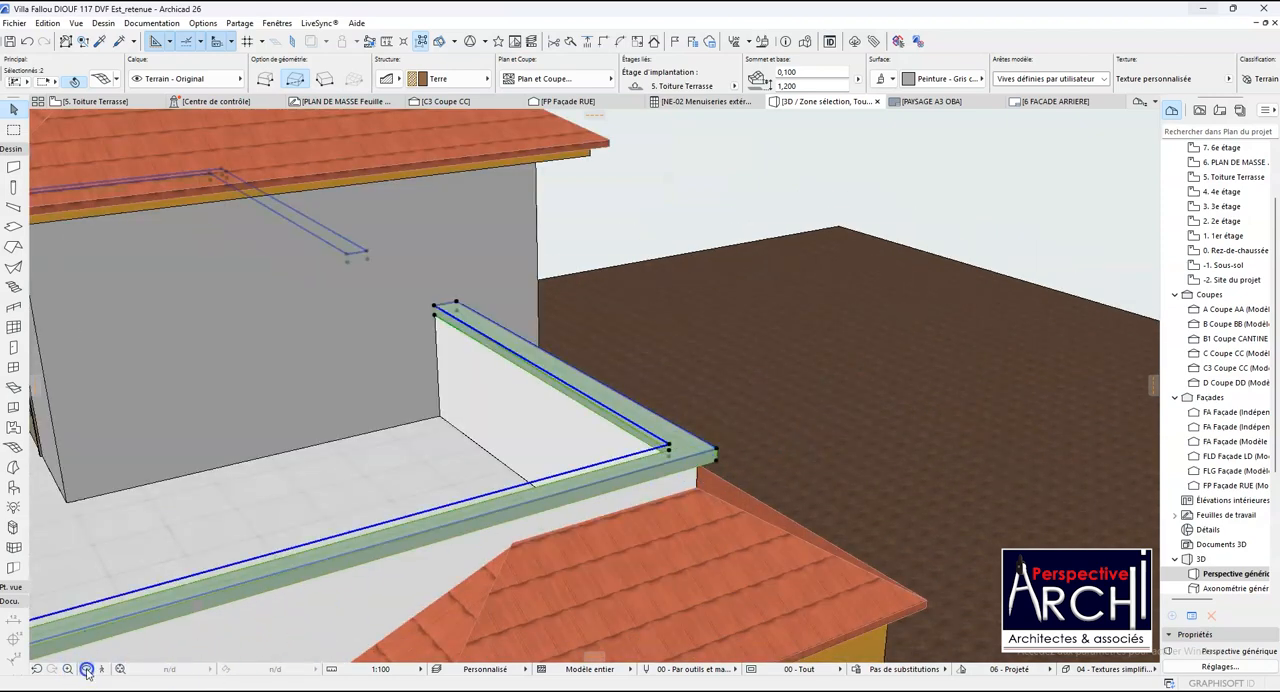
pyautogui.moveTo(462, 413); pyautogui.dragTo(600, 292)
pyautogui.scroll(-3, 756, 240)
pyautogui.scroll(-2, 600, 292)
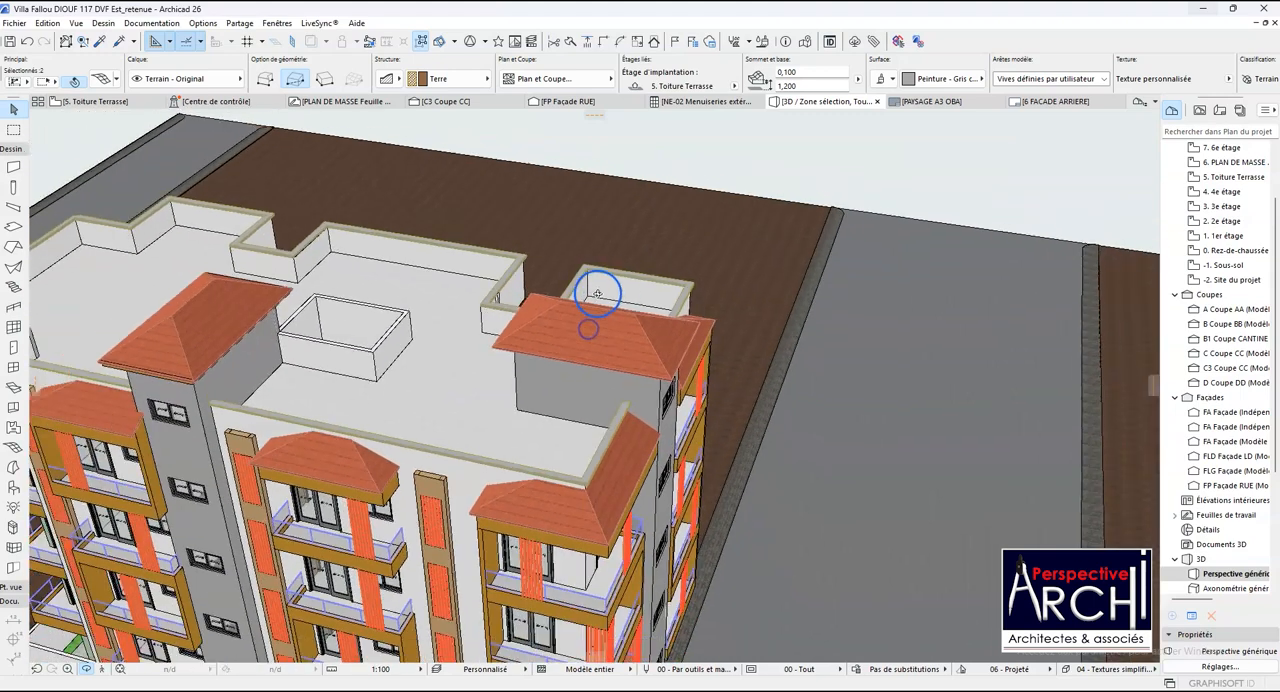
pyautogui.scroll(2, 589, 512)
pyautogui.scroll(6, 589, 512)
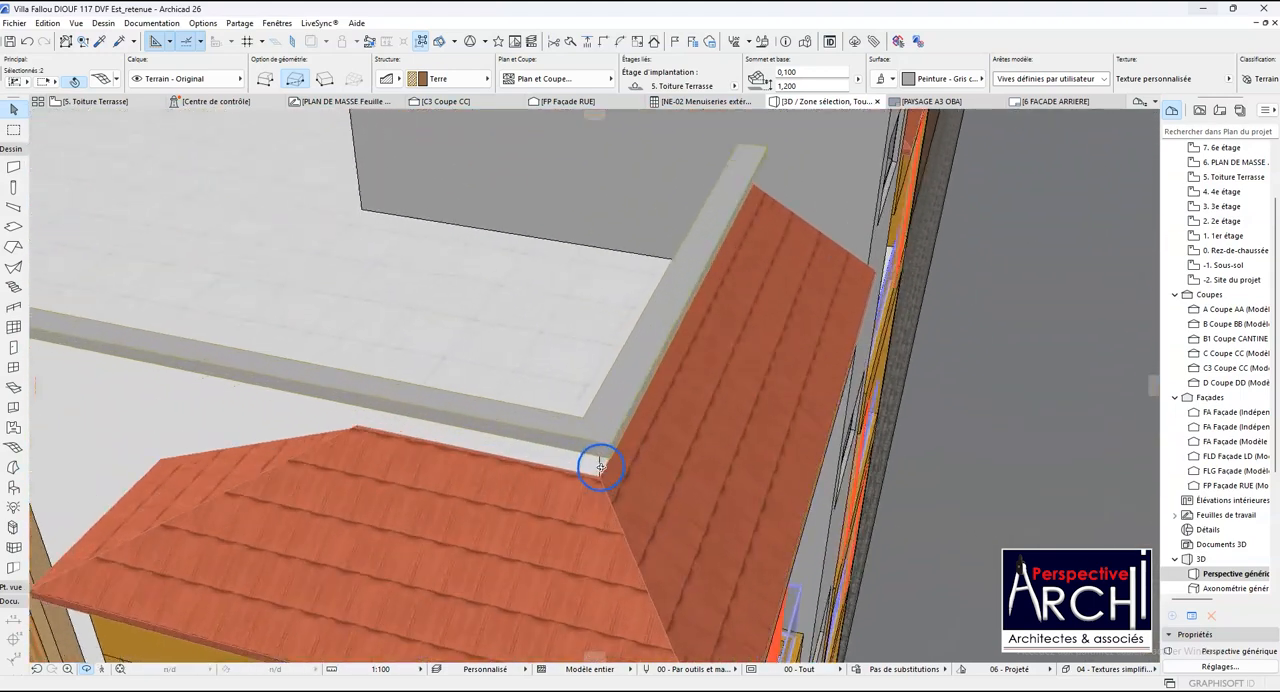
pyautogui.click(613, 447)
pyautogui.click(613, 441)
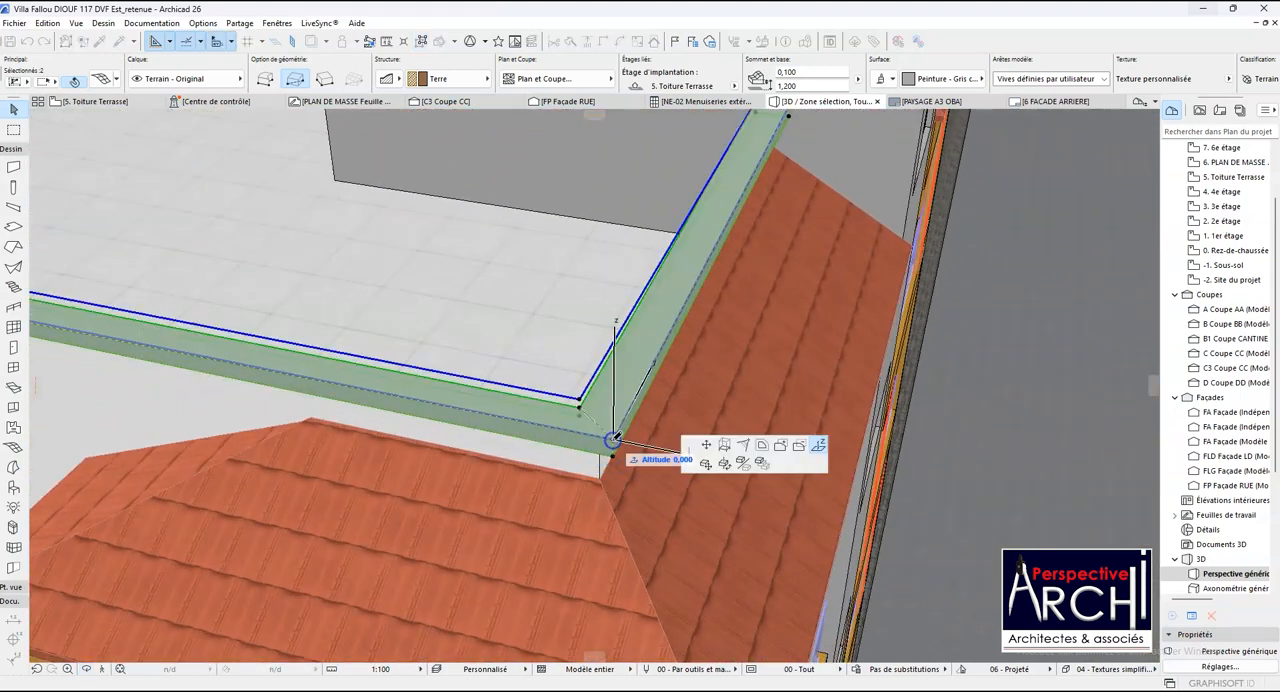
pyautogui.scroll(3, 617, 443)
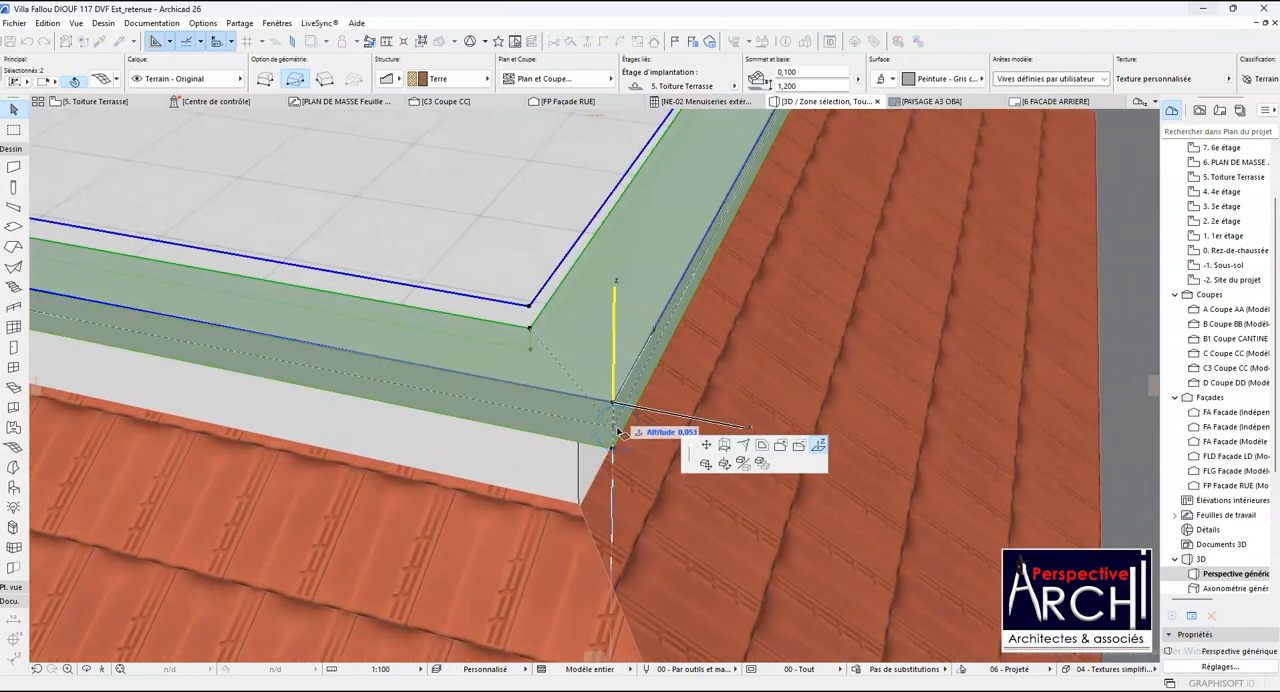
pyautogui.click(762, 446)
pyautogui.scroll(-10, 607, 418)
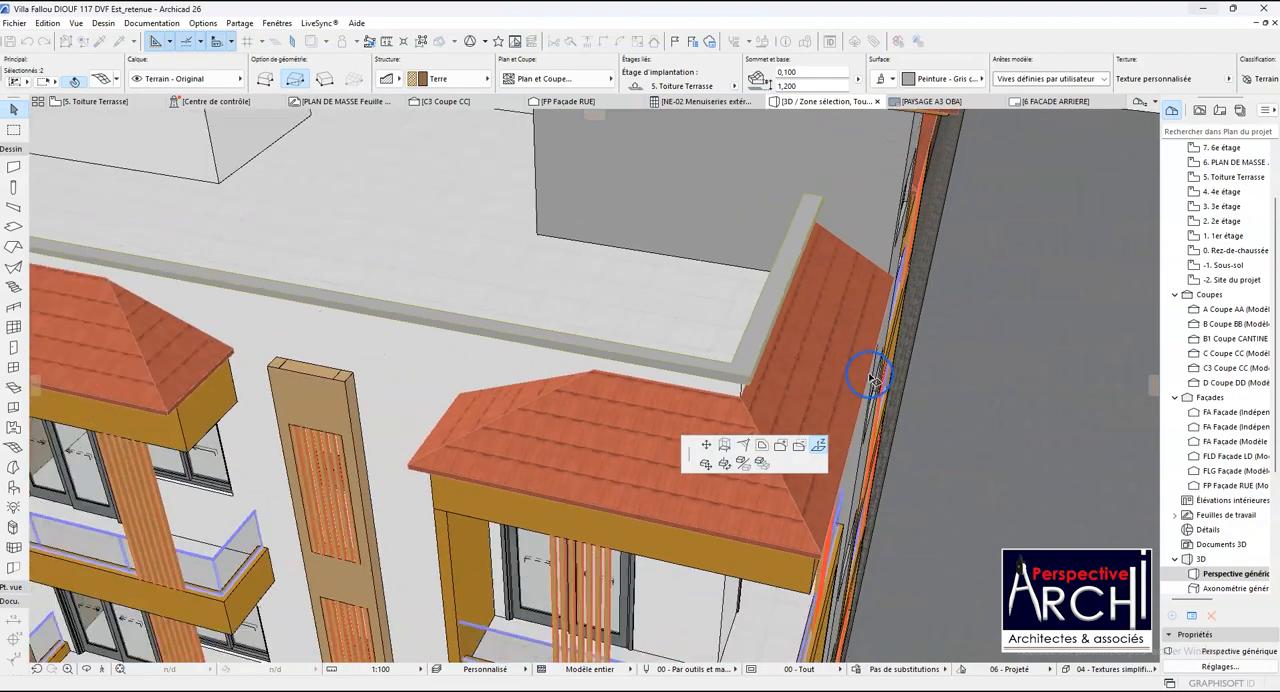
pyautogui.scroll(-2, 330, 283)
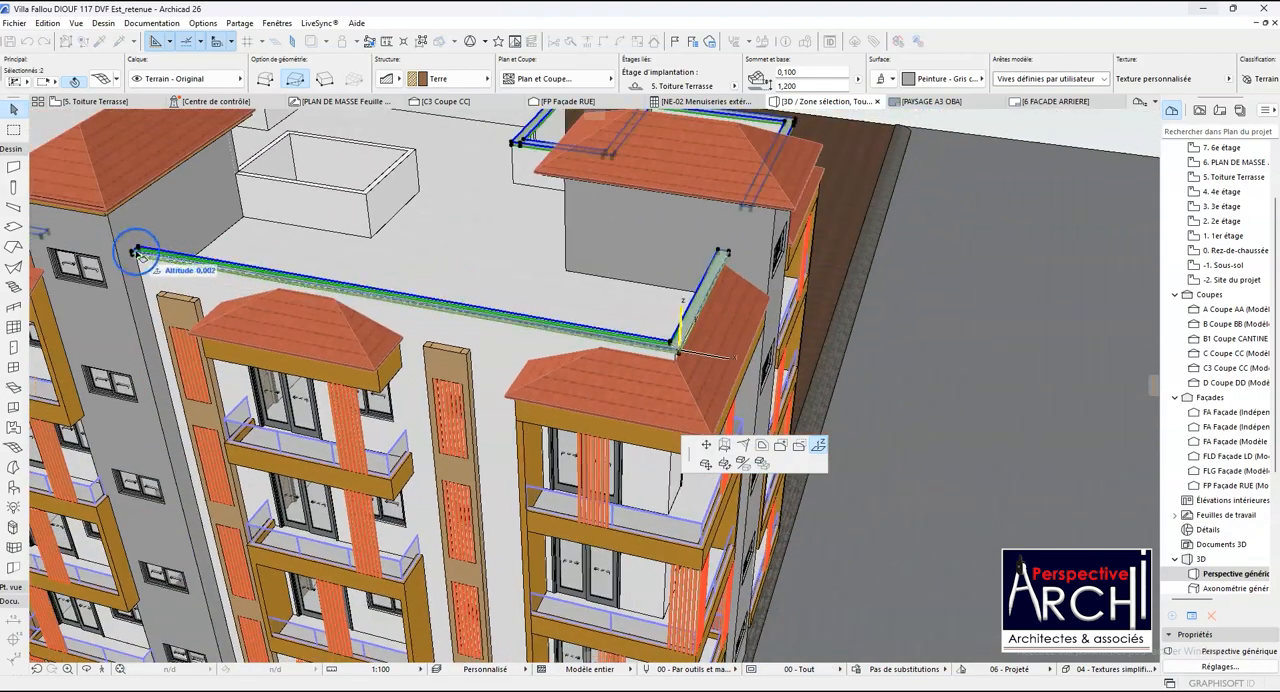
pyautogui.scroll(6, 129, 252)
pyautogui.click(138, 268)
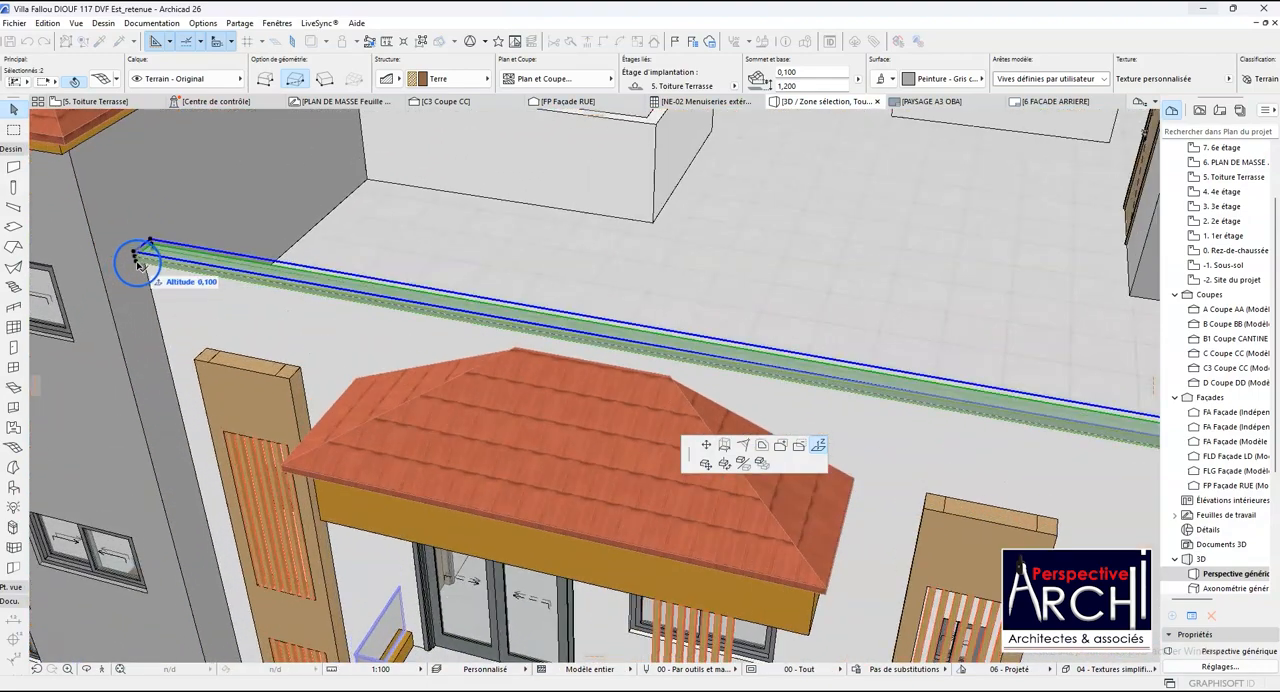
pyautogui.scroll(5, 138, 262)
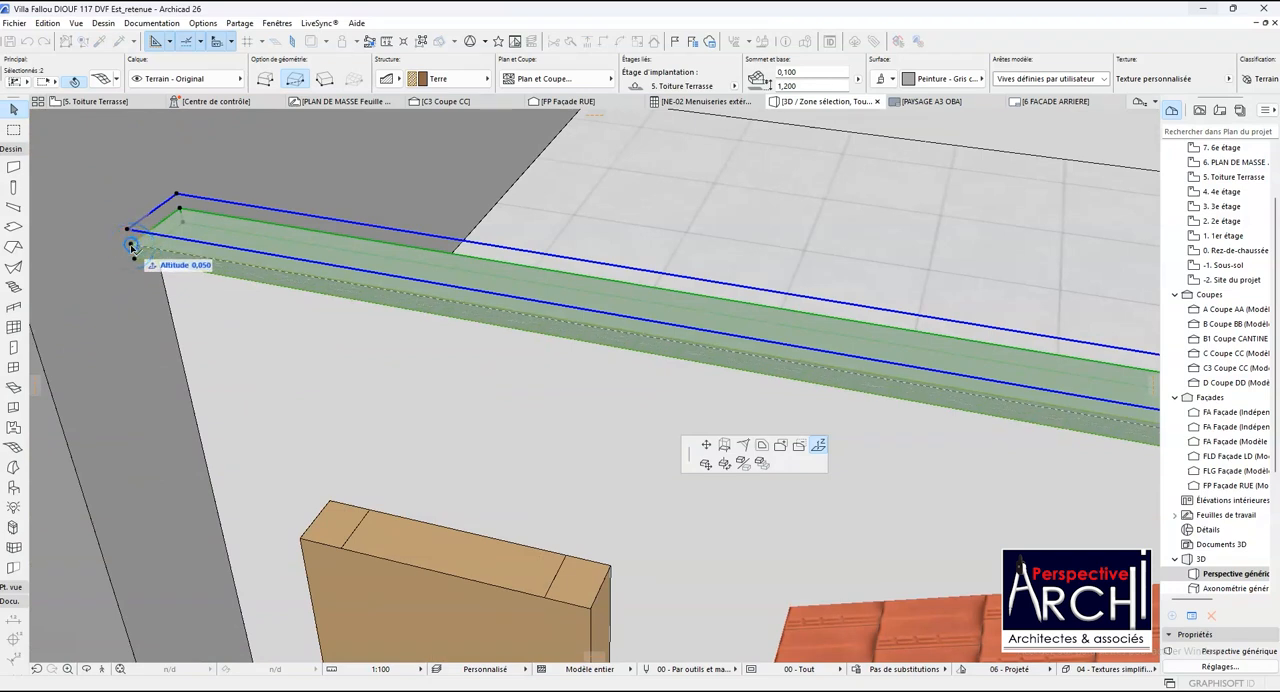
pyautogui.press('Escape')
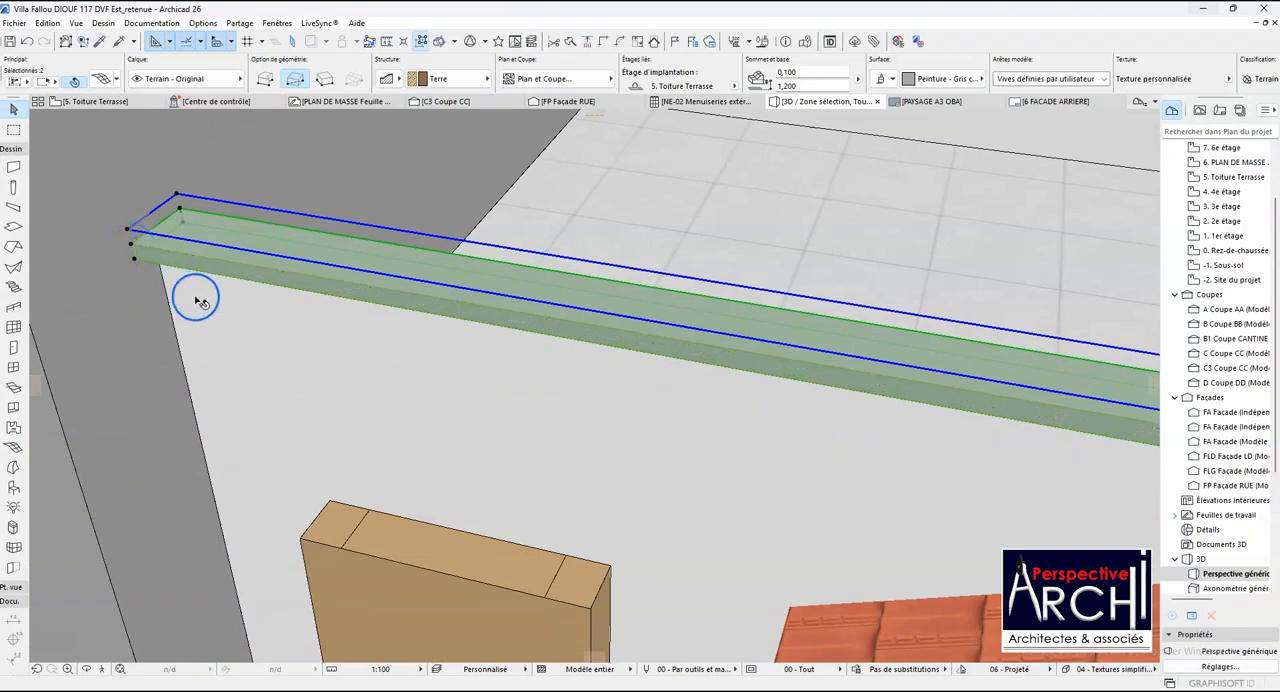
# - Undo the last coping altitude change, check the stretch from the front stair tower to the building corner, and clear the selection
pyautogui.hotkey('ctrl', 'z')
pyautogui.scroll(3, 165, 270)
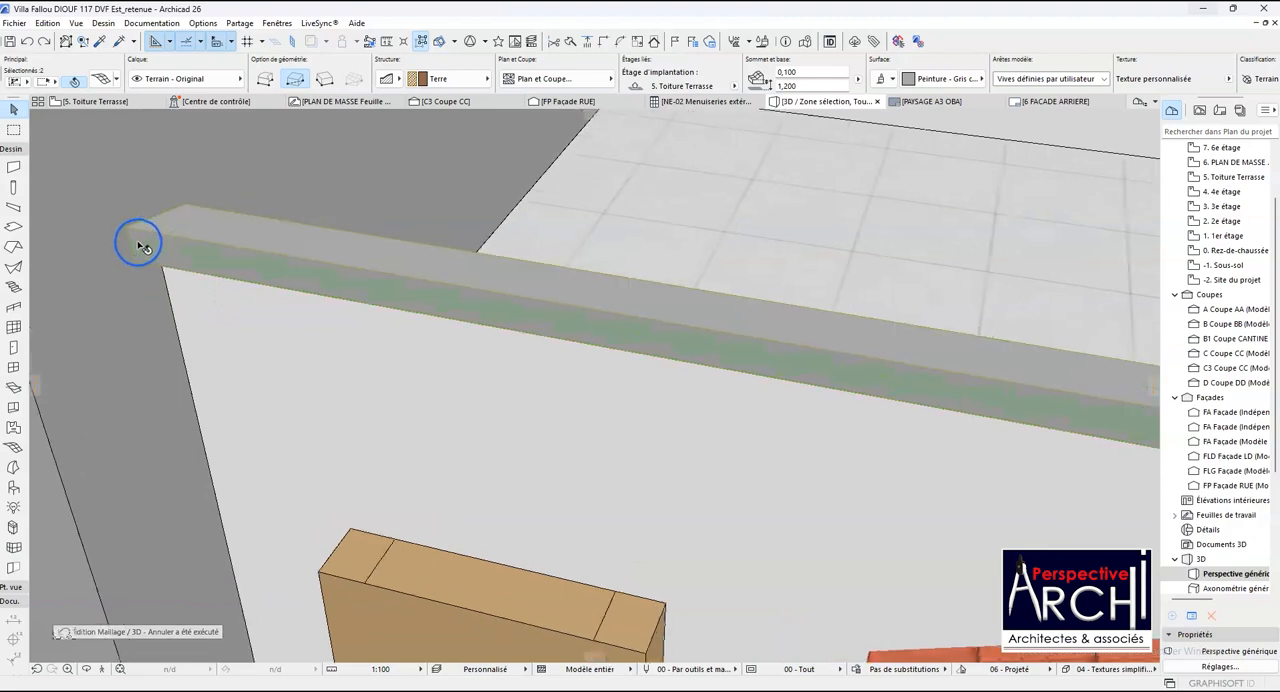
pyautogui.scroll(-10, 172, 263)
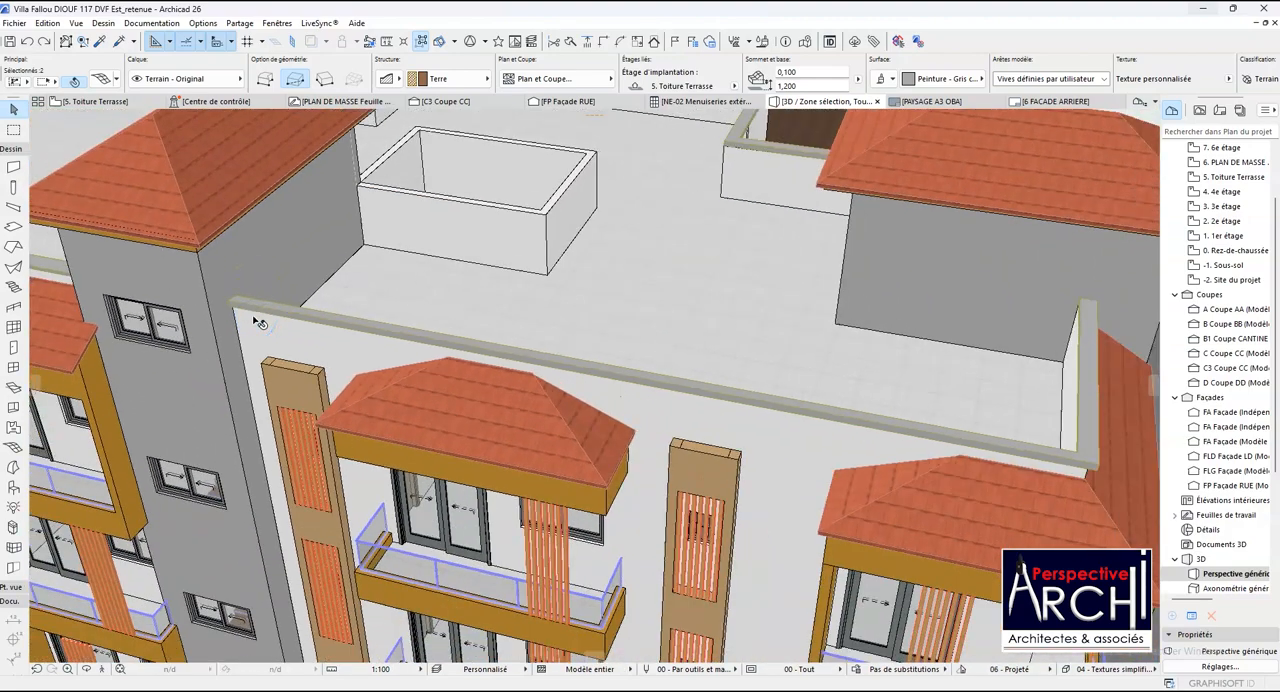
pyautogui.scroll(8, 864, 387)
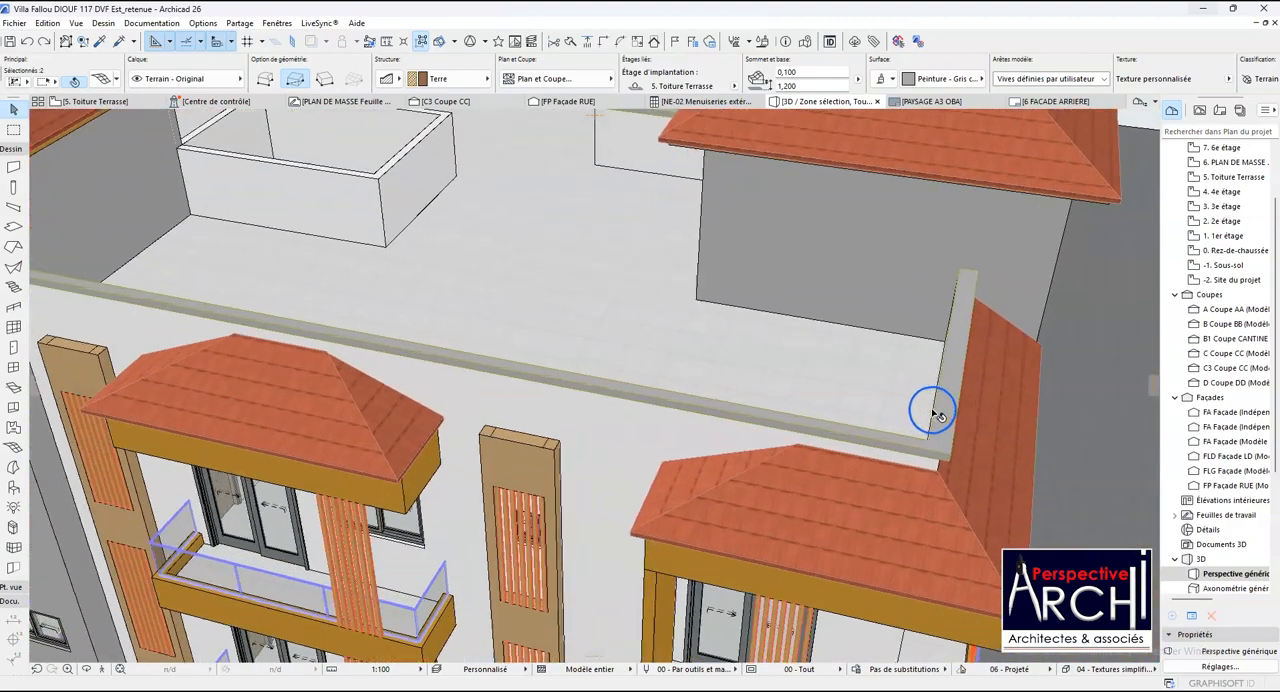
pyautogui.scroll(-10, 933, 452)
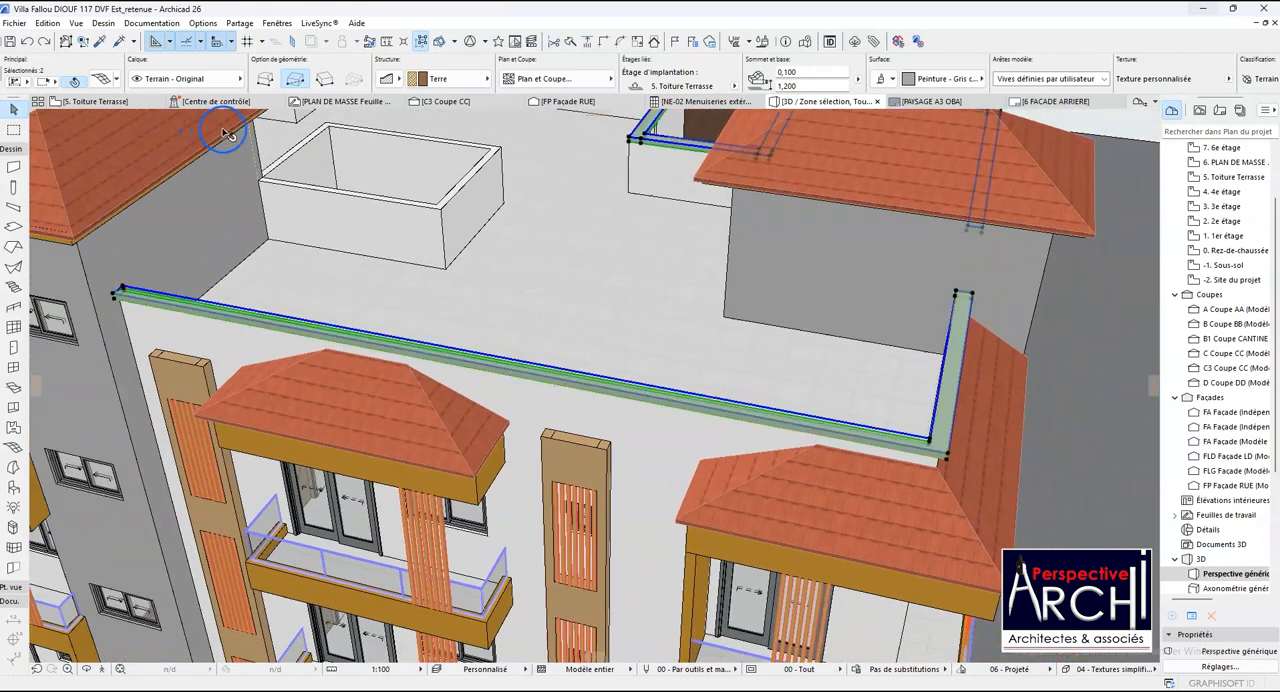
pyautogui.press('Escape')
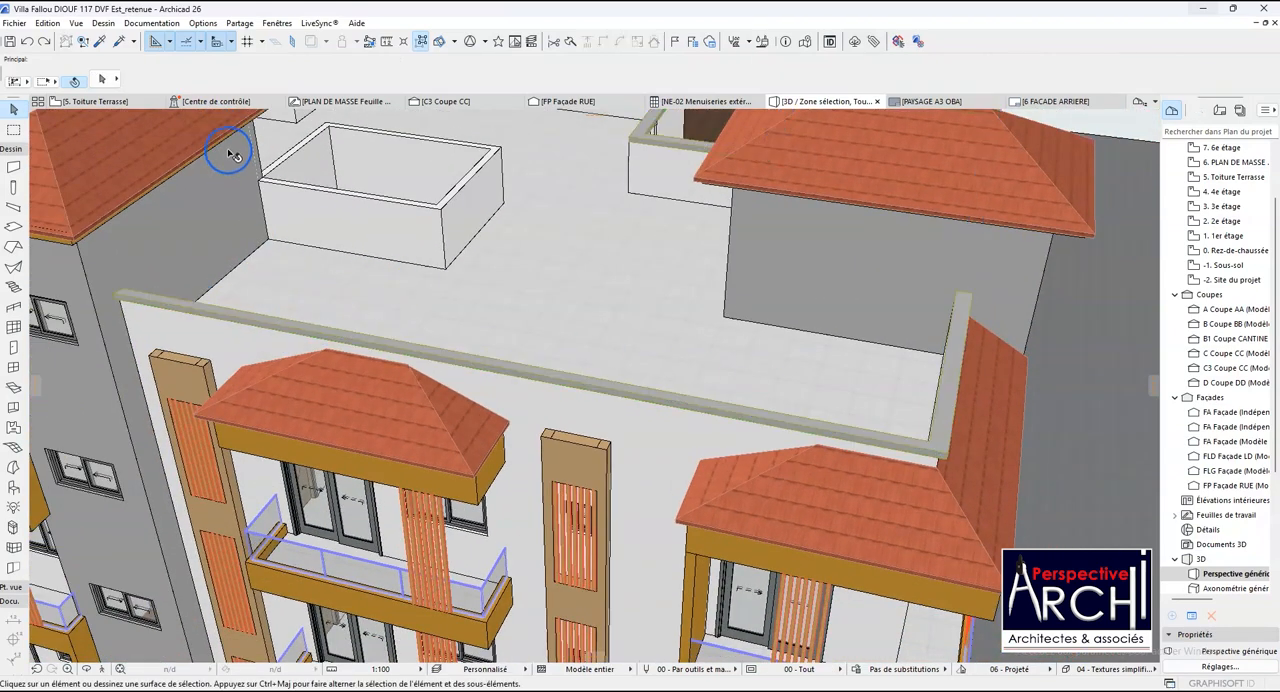
# - In the 5. Toiture Terrasse plan, mirror the L-shaped front coping between the two stair towers about its long leg's lengthwise centre line
pyautogui.click(97, 101)
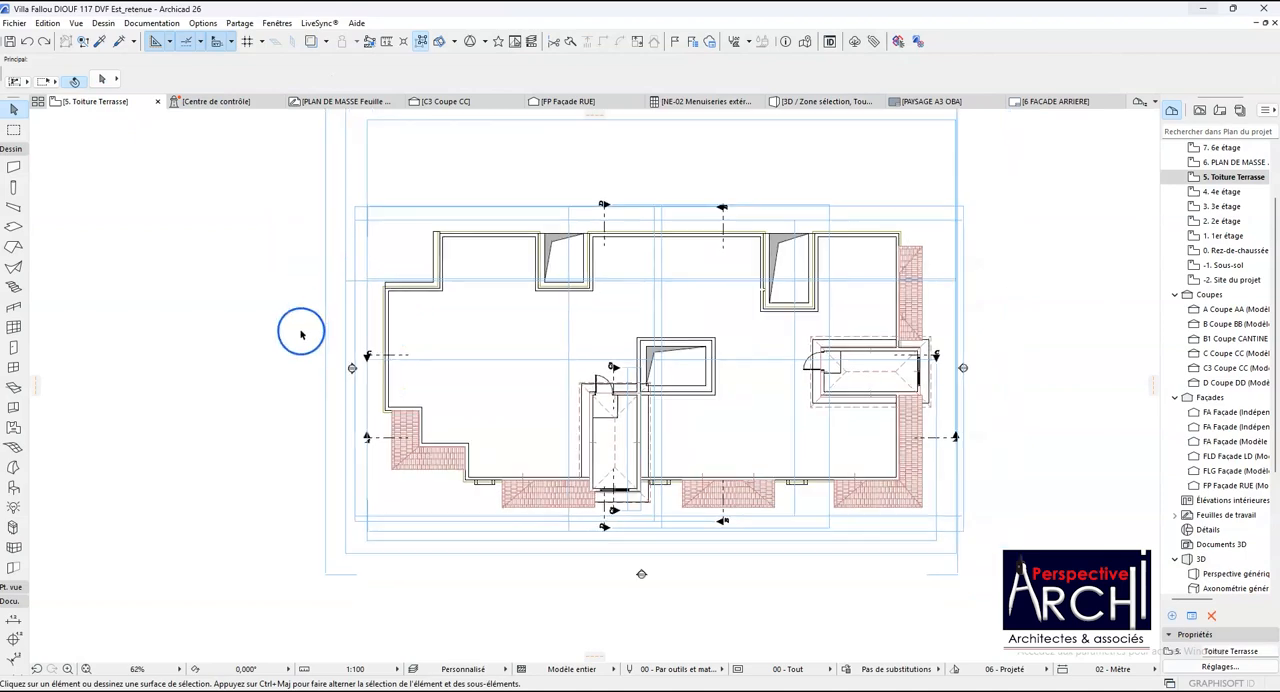
pyautogui.scroll(-3, 300, 329)
pyautogui.scroll(12, 704, 514)
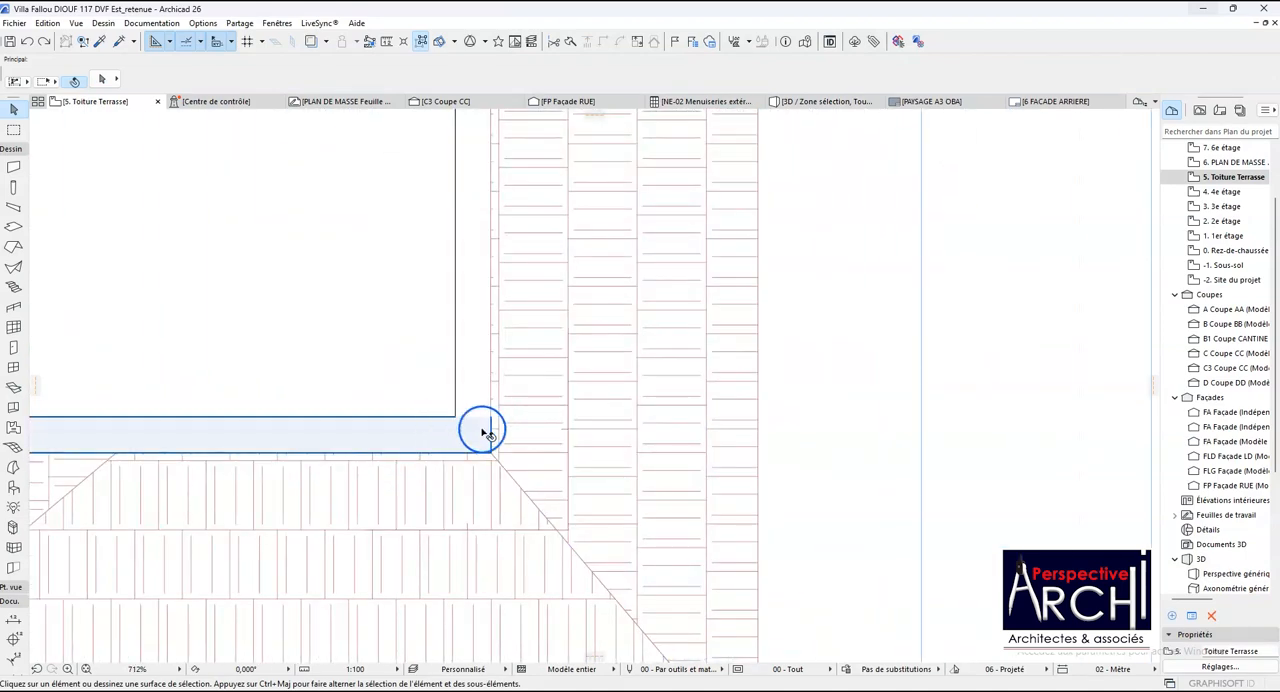
pyautogui.scroll(-8, 494, 457)
pyautogui.scroll(4, 547, 462)
pyautogui.click(425, 455)
pyautogui.scroll(-1, 445, 481)
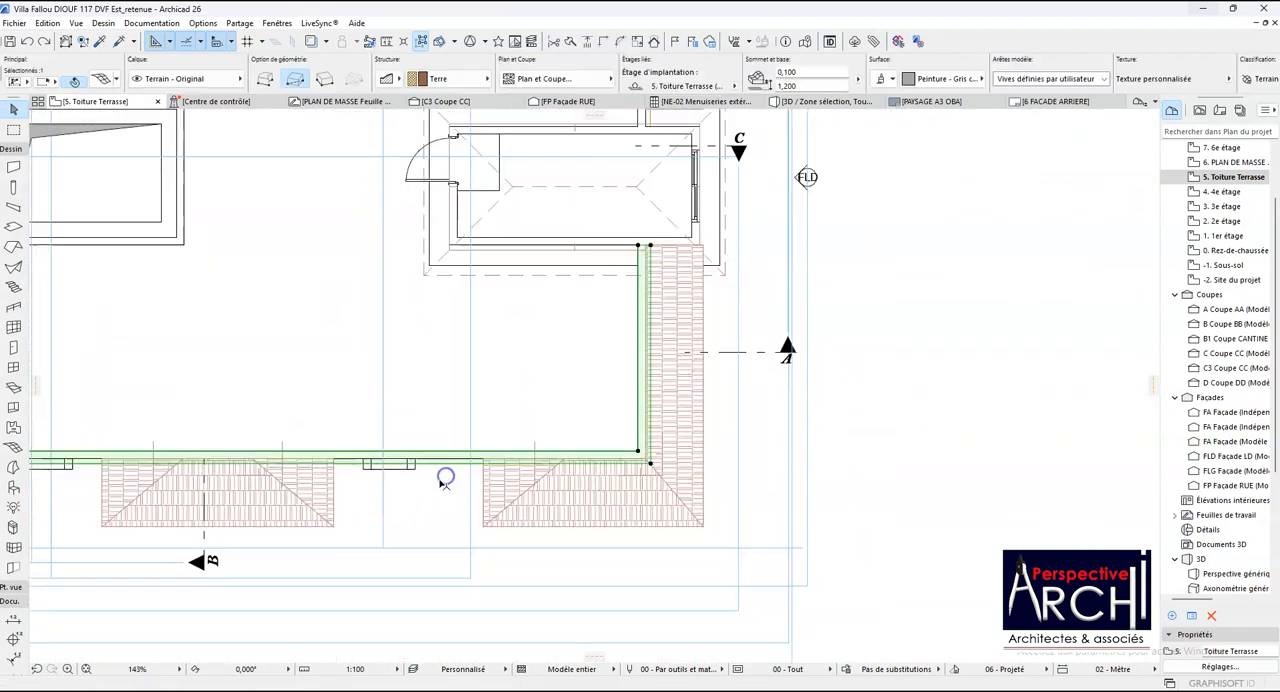
pyautogui.scroll(-2, 443, 481)
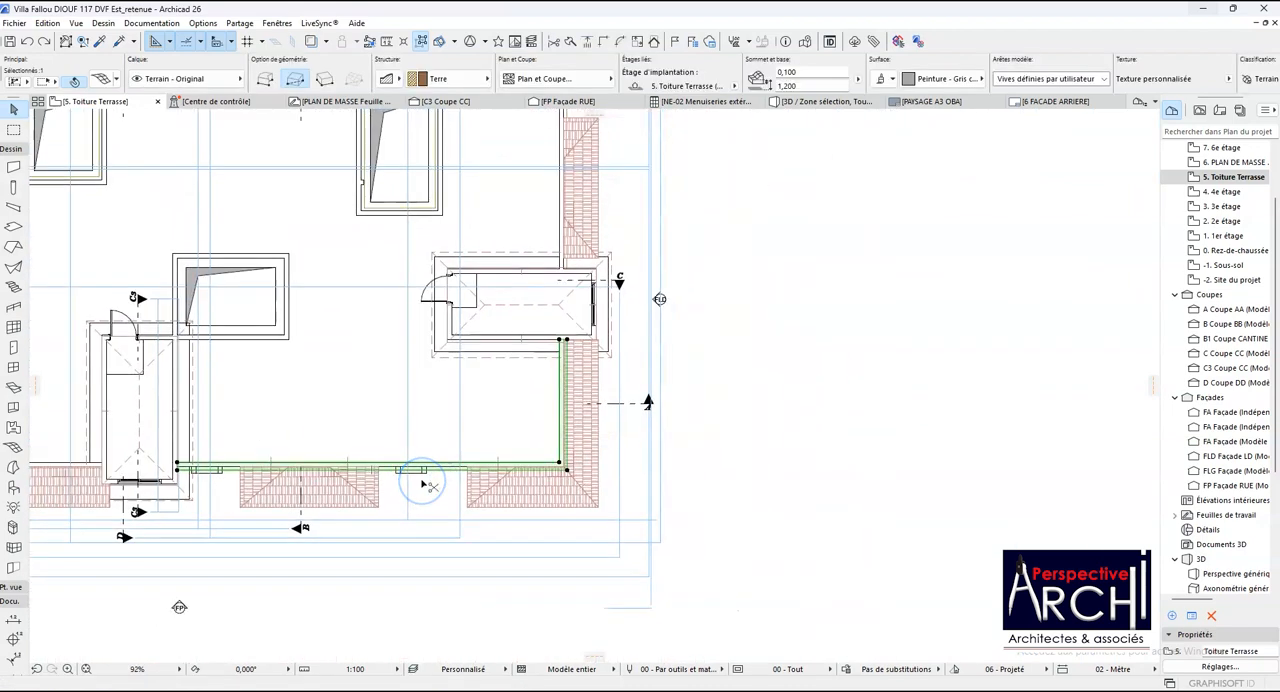
pyautogui.hotkey('ctrl', 'm')
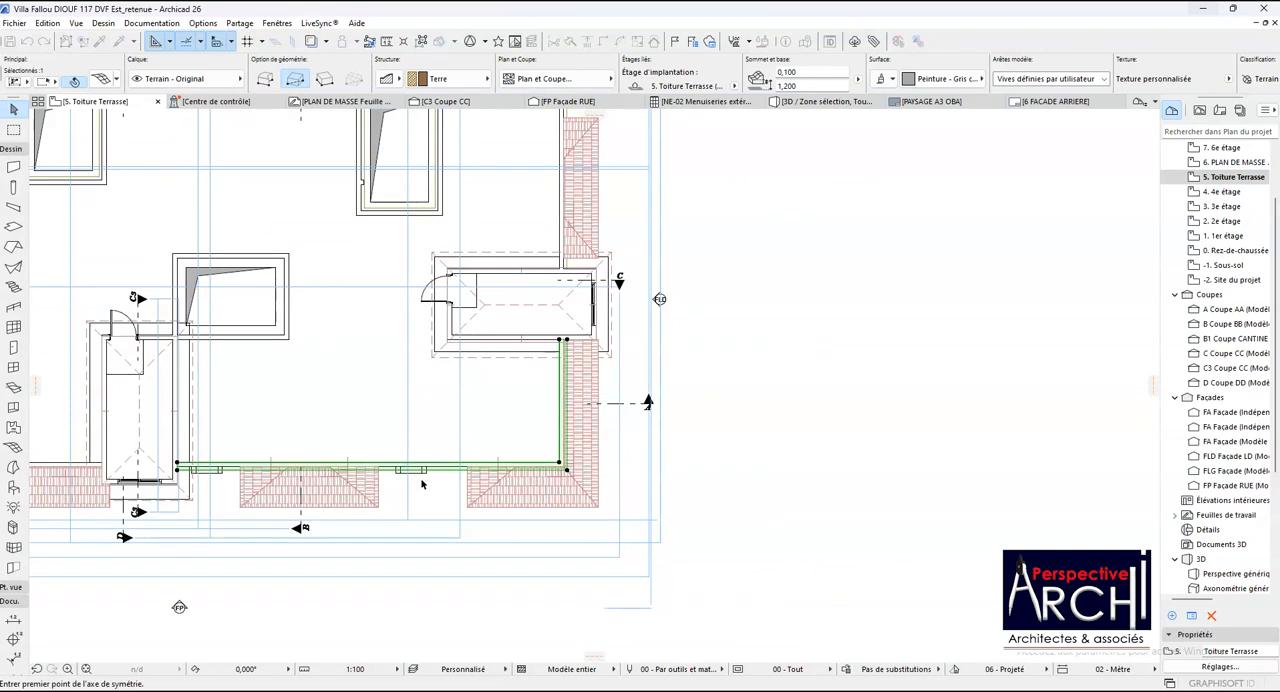
pyautogui.scroll(20, 149, 534)
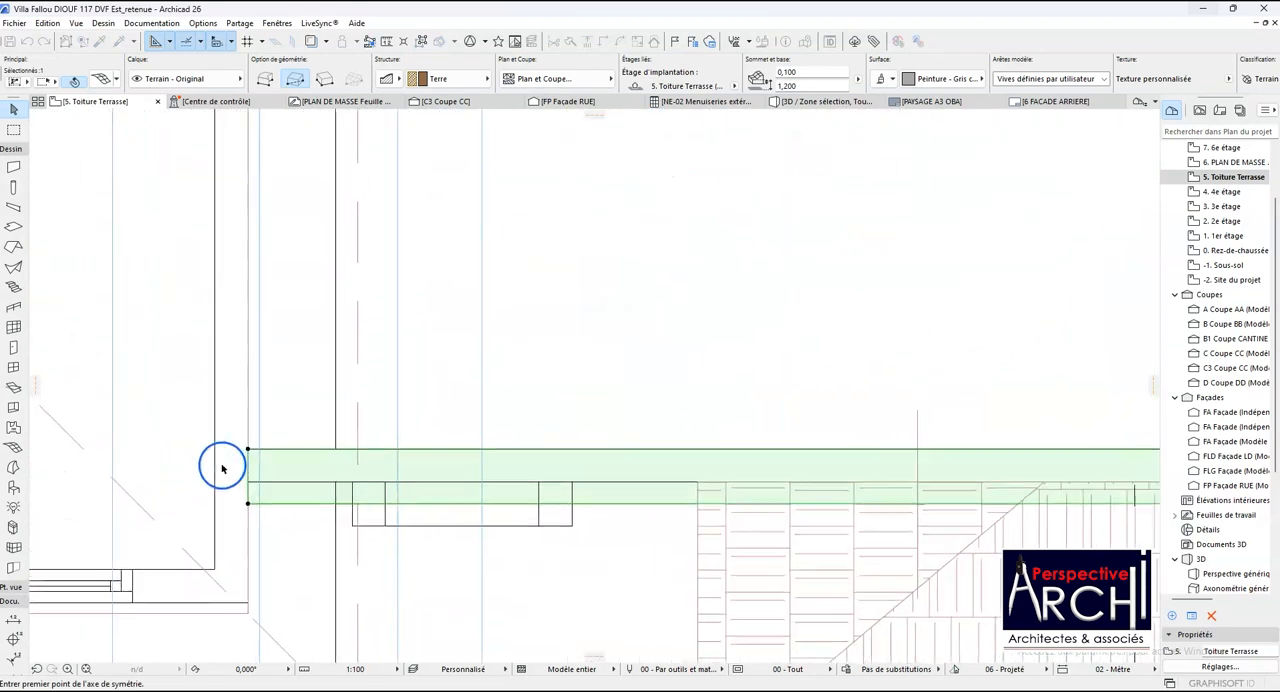
pyautogui.click(248, 478)
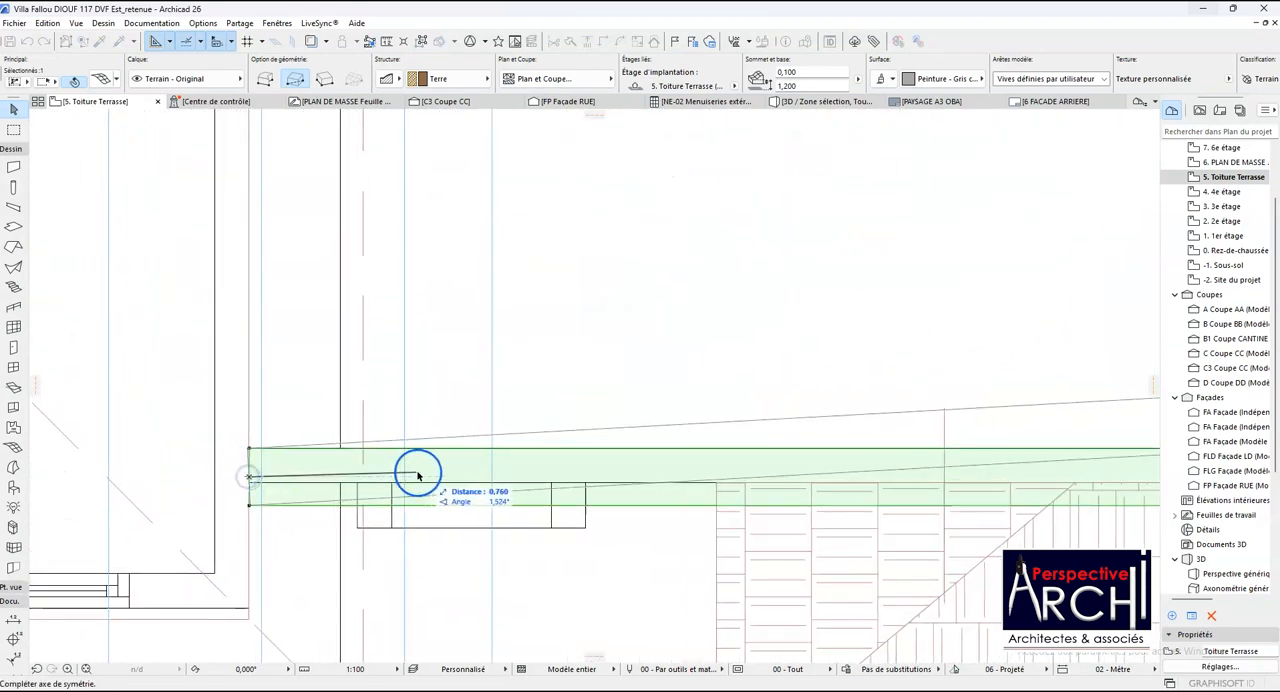
pyautogui.scroll(-15, 431, 477)
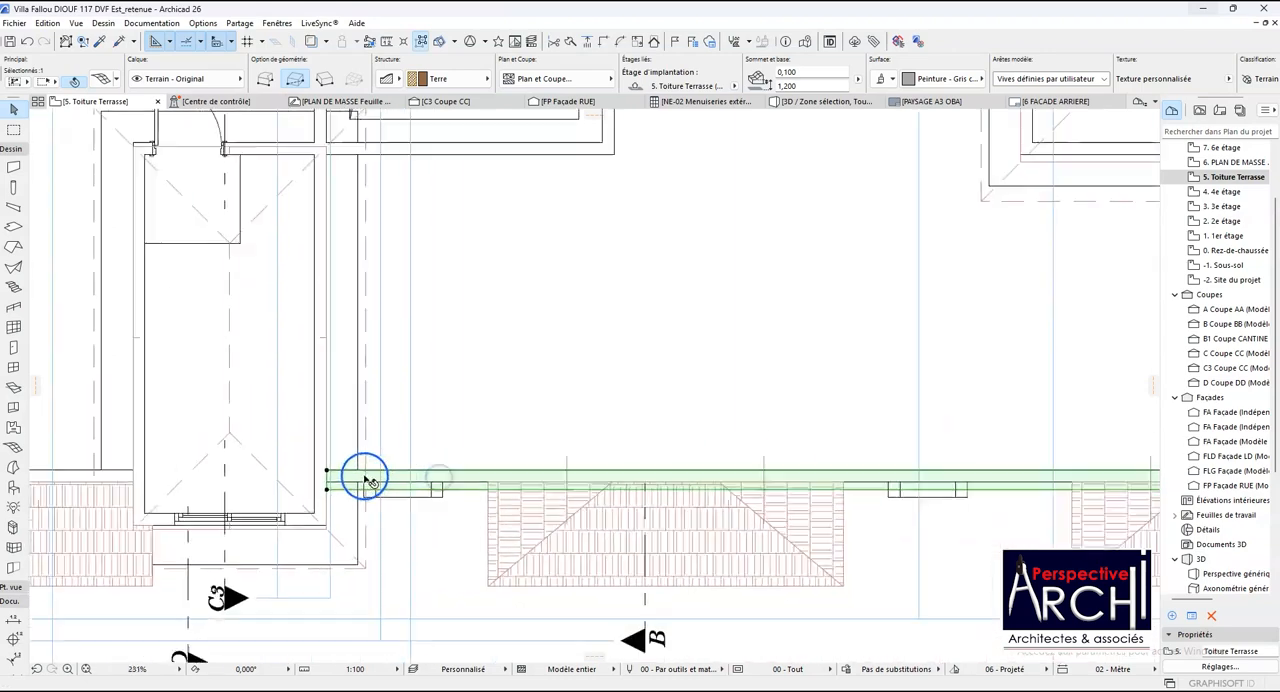
pyautogui.scroll(3, 752, 531)
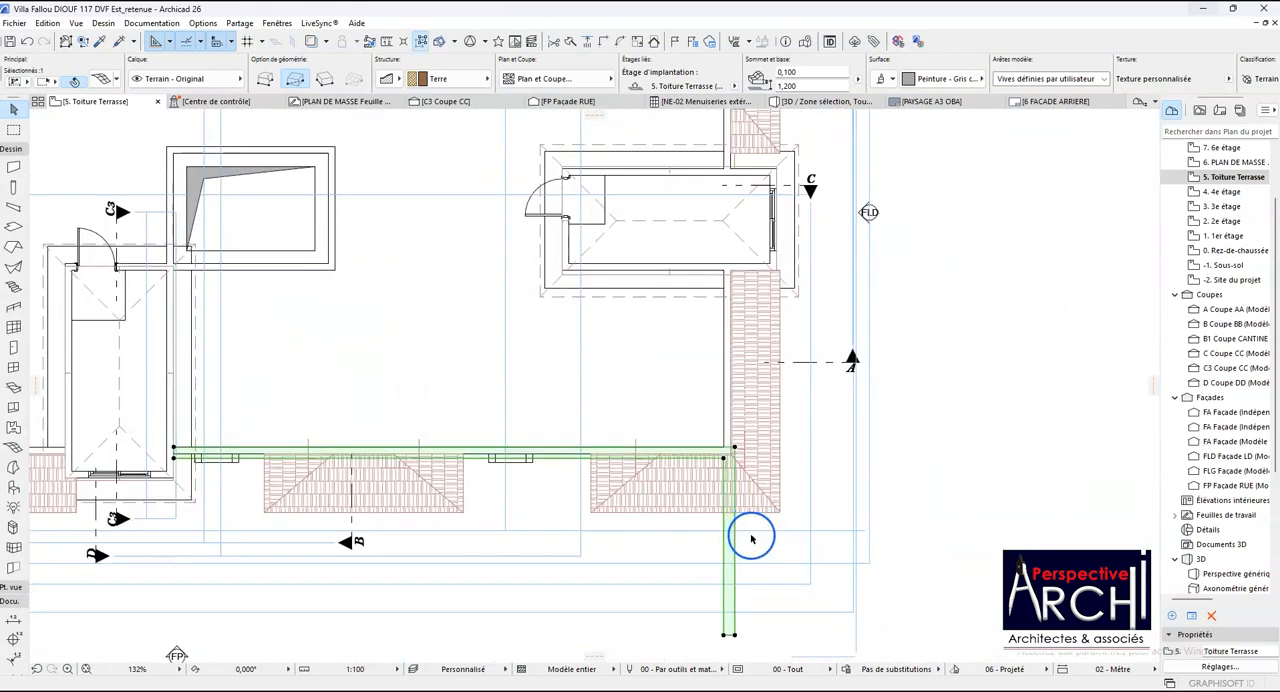
# - Offset the end edge of the mirrored coping's short leg back to the side stair tower's wall
pyautogui.click(729, 635)
pyautogui.scroll(-3, 712, 530)
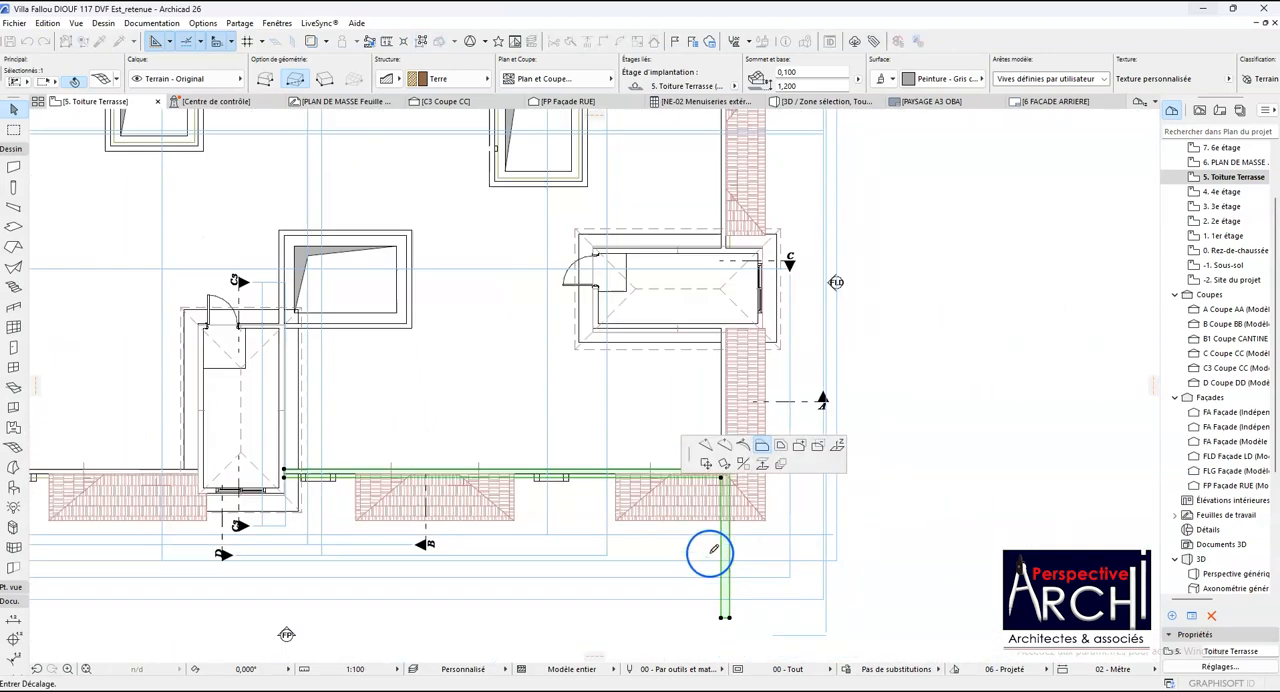
pyautogui.scroll(8, 721, 366)
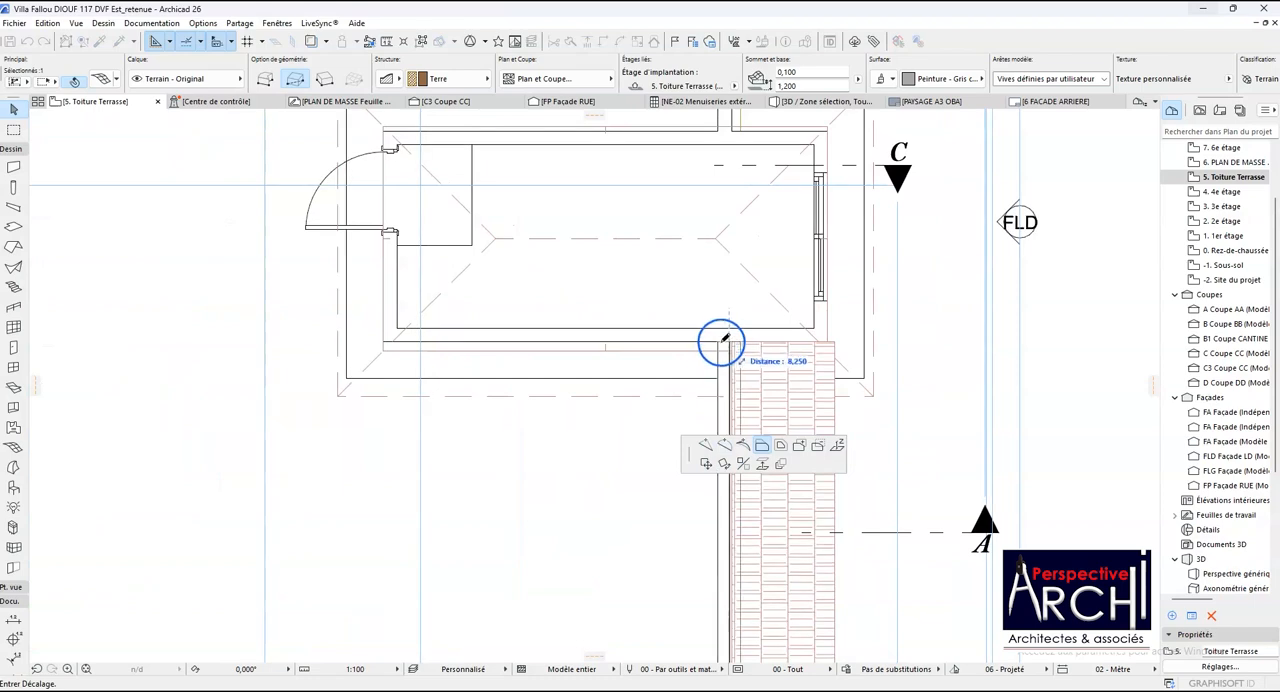
pyautogui.click(719, 342)
pyautogui.scroll(-8, 685, 360)
pyautogui.keyDown('shift'); pyautogui.click(673, 477); pyautogui.keyUp('shift')
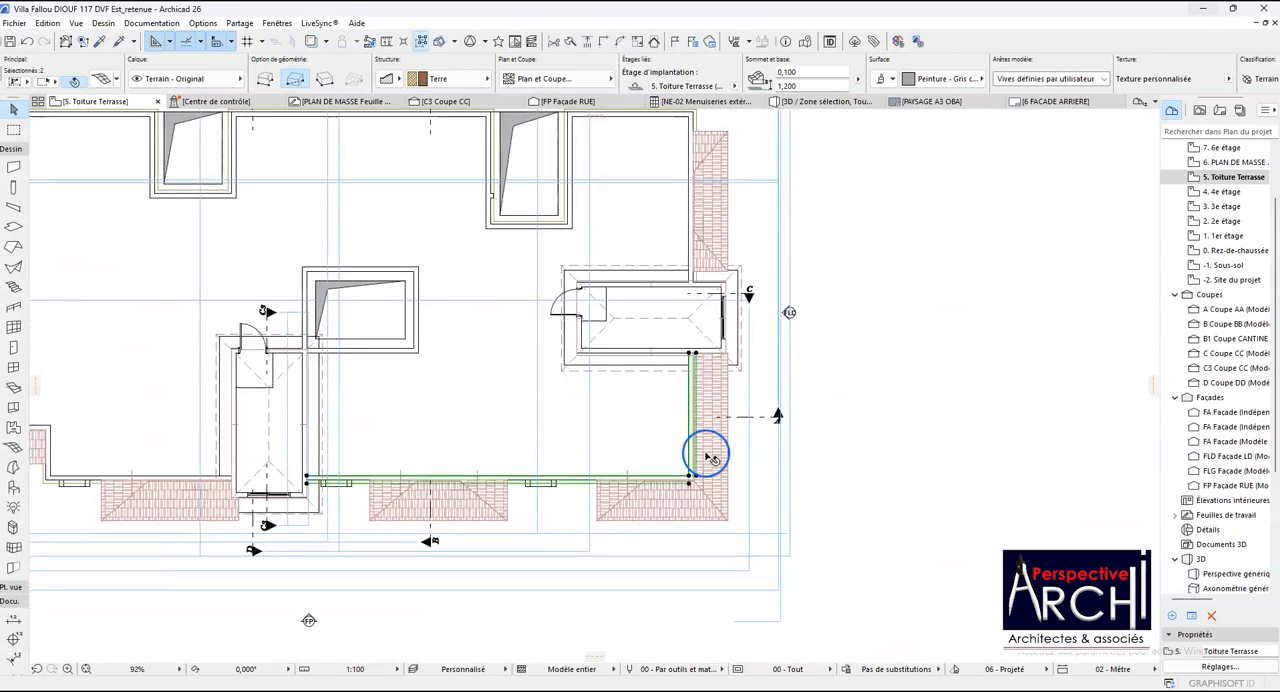
pyautogui.scroll(3, 706, 458)
pyautogui.scroll(5, 708, 478)
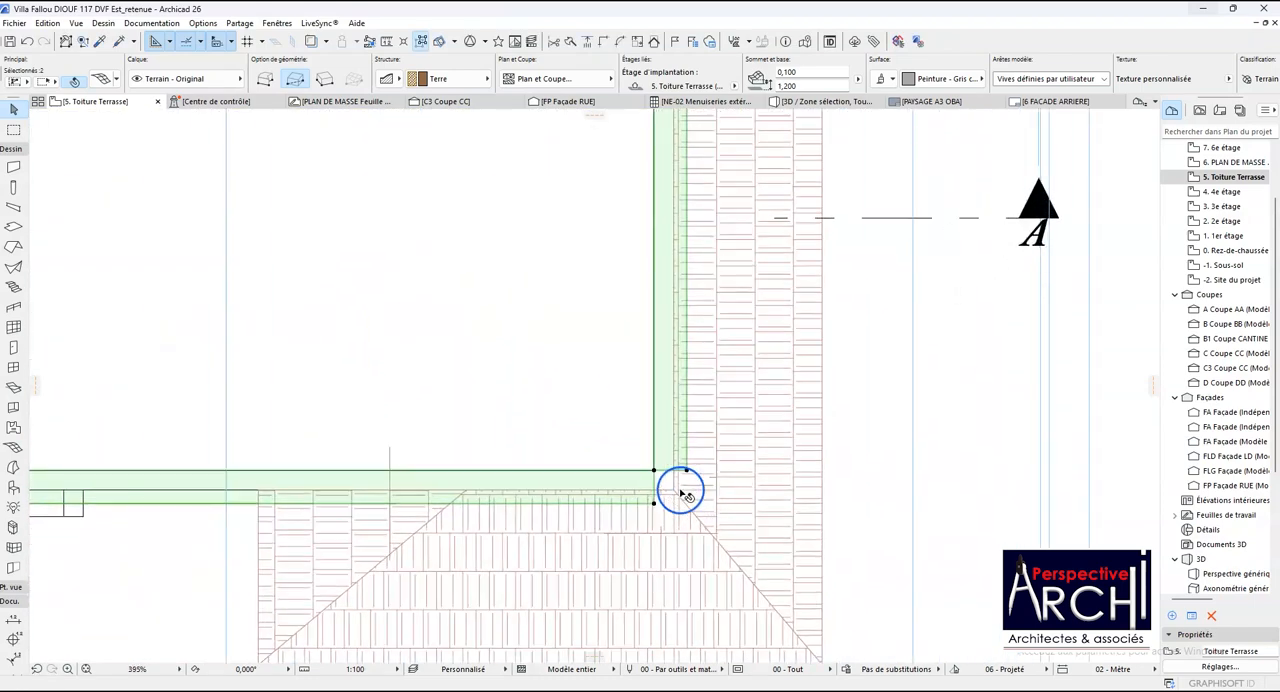
# - Undo the last end-edge offset and try to subtract a rectangle of about 0.250 by 4.000 along the side parapet
pyautogui.hotkey('ctrl', 'z')
pyautogui.scroll(-6, 668, 497)
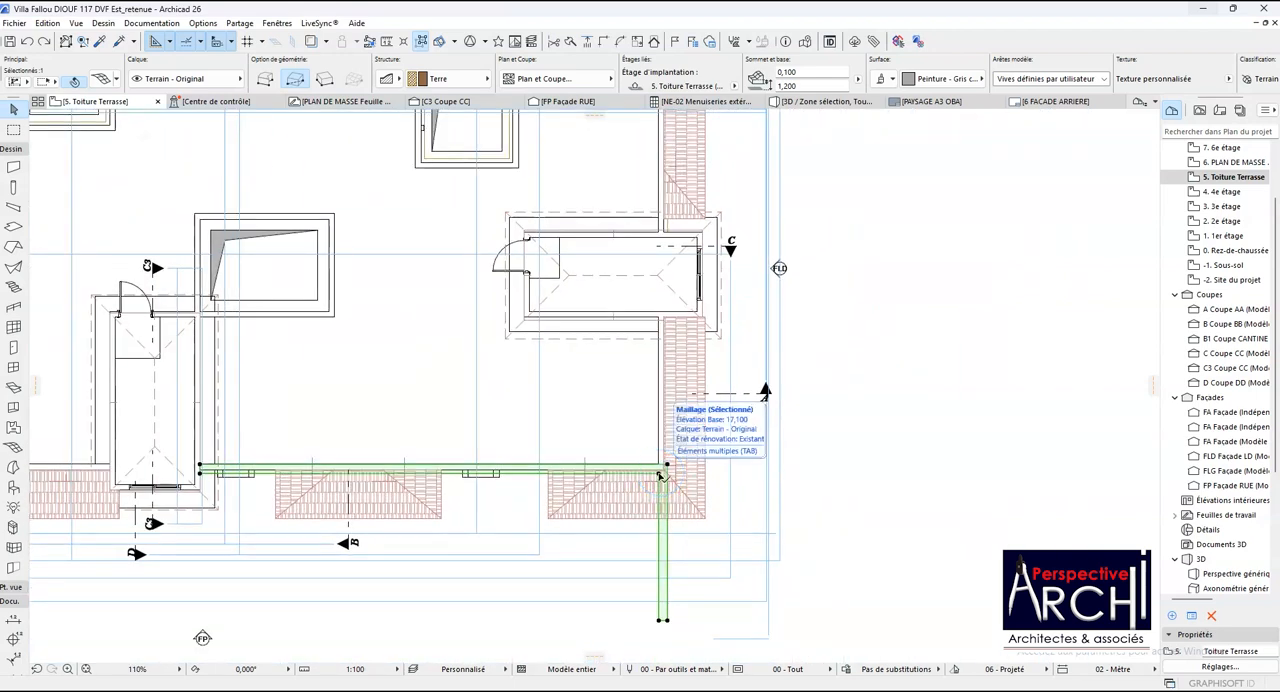
pyautogui.click(661, 471)
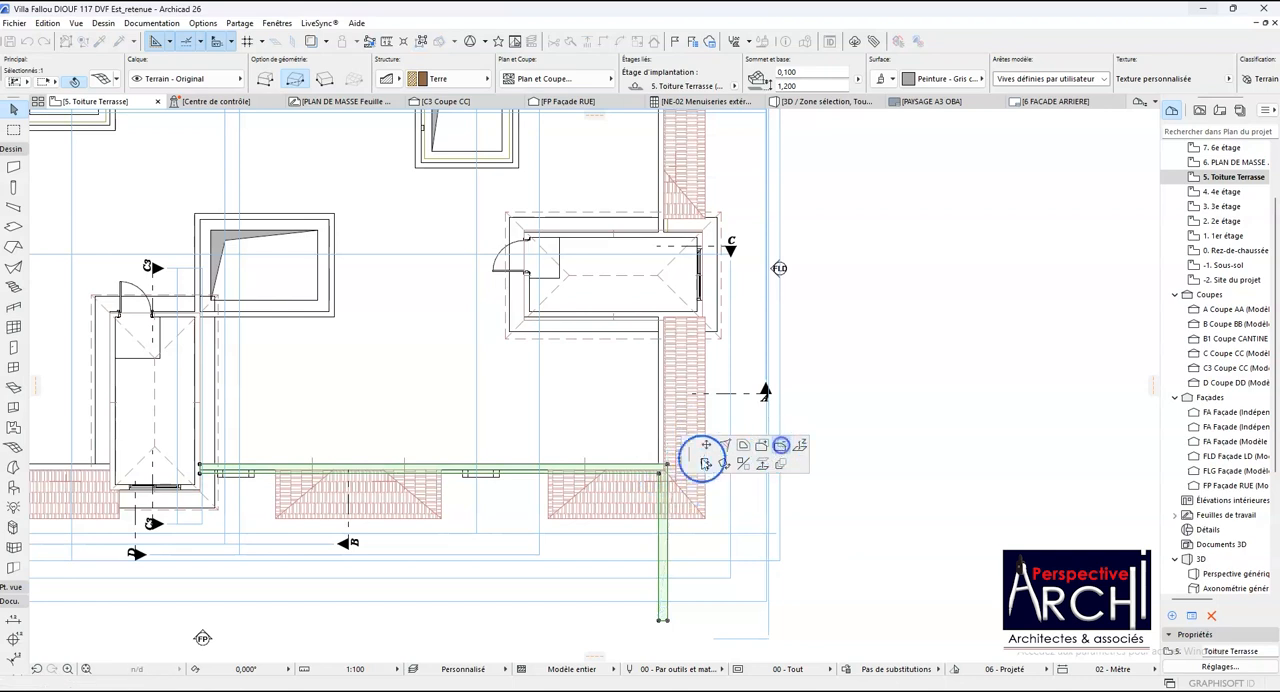
pyautogui.scroll(2, 660, 478)
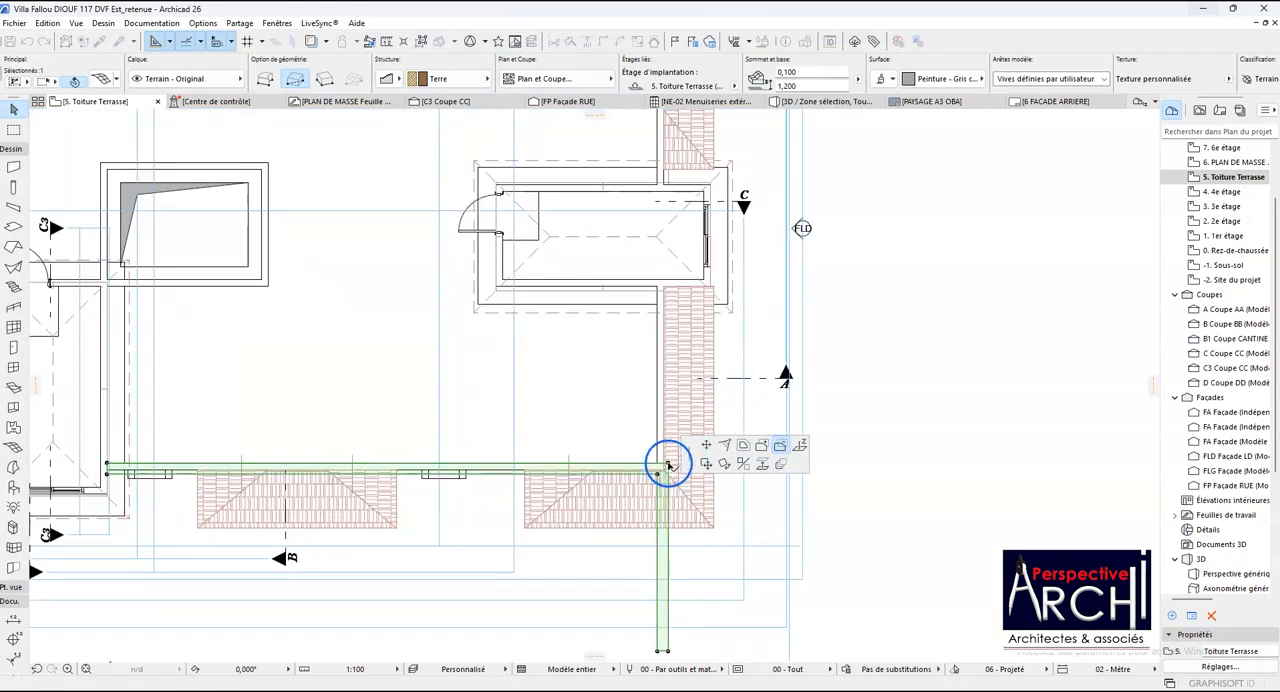
pyautogui.scroll(1, 660, 300)
pyautogui.scroll(2, 660, 291)
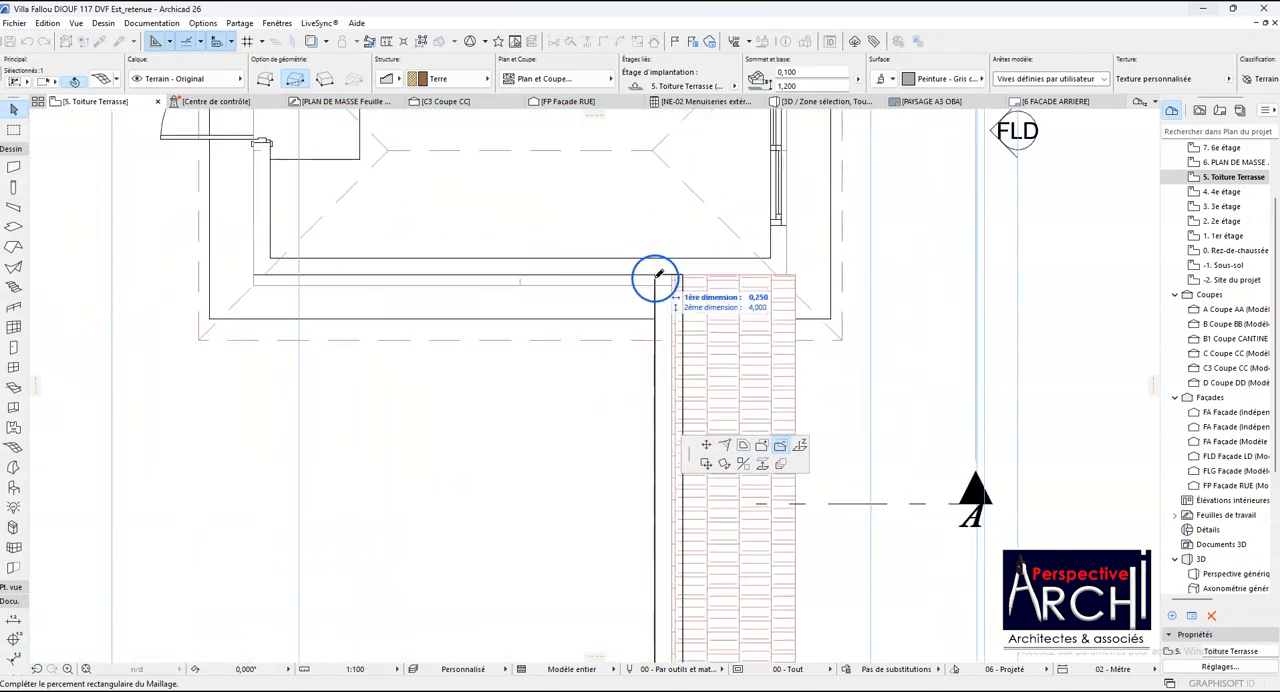
pyautogui.click(655, 279)
# - Offset the mirrored coping's inner edge at the building corner up to the side stair tower's wall, covering the side parapet
pyautogui.scroll(-5, 660, 285)
pyautogui.scroll(3, 656, 457)
pyautogui.click(673, 457)
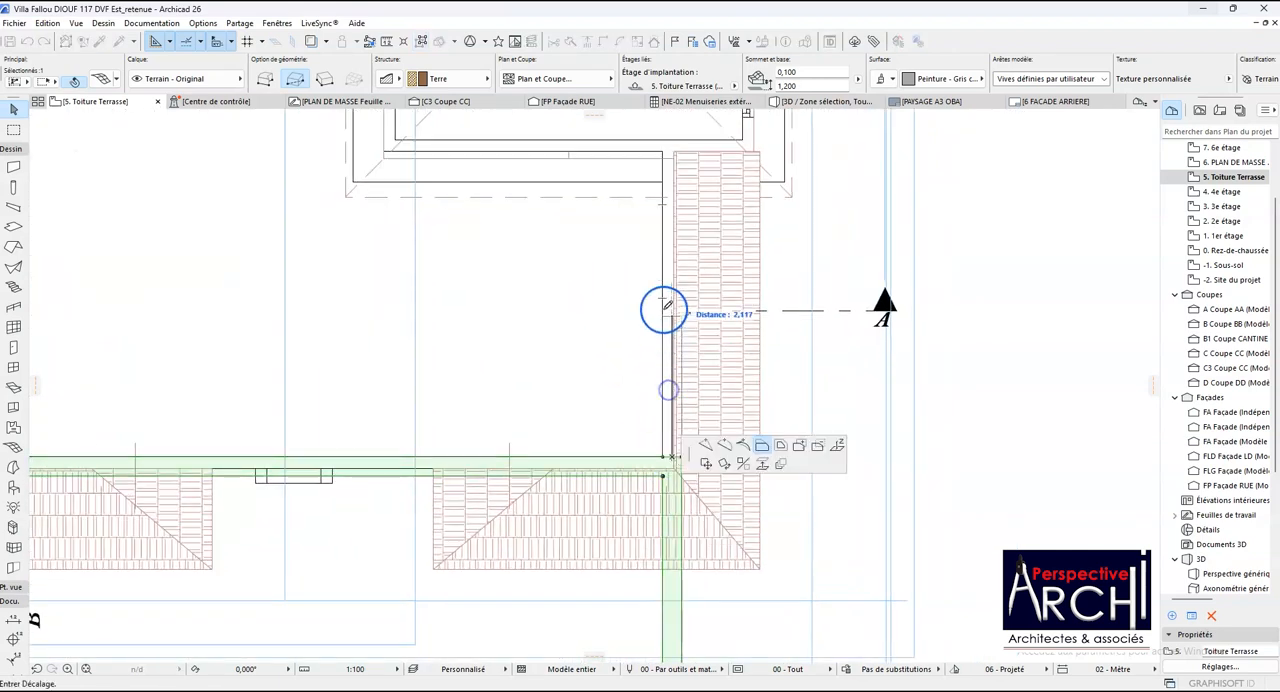
pyautogui.click(667, 148)
pyautogui.scroll(-3, 578, 362)
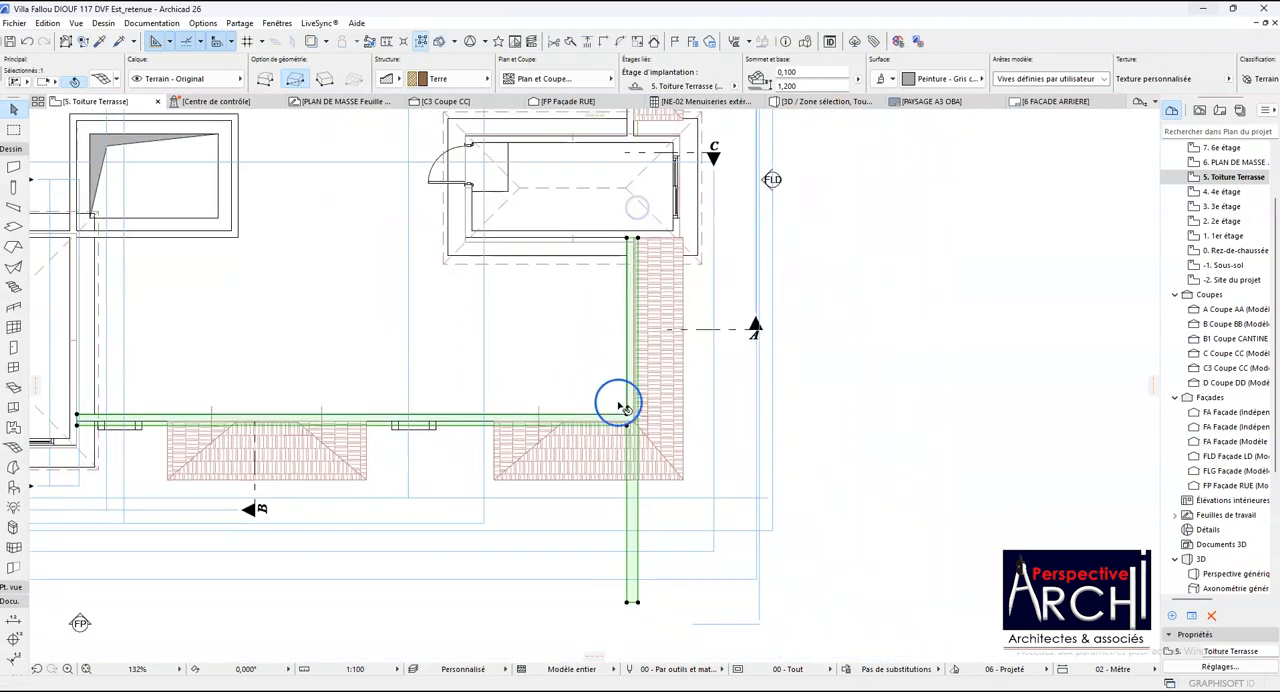
# - Offset the end edge of the short leg projecting beyond the building back to the long leg's outer edge
pyautogui.click(633, 603)
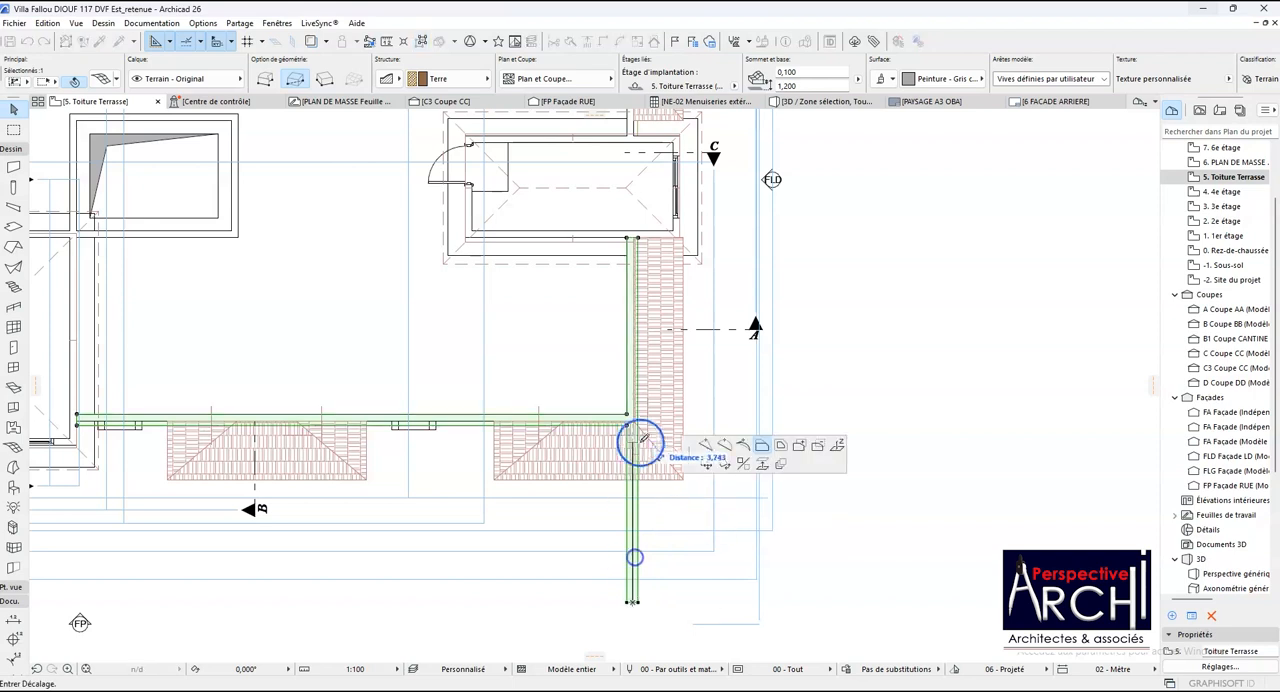
pyautogui.scroll(3, 634, 509)
pyautogui.click(605, 422)
pyautogui.scroll(-4, 605, 422)
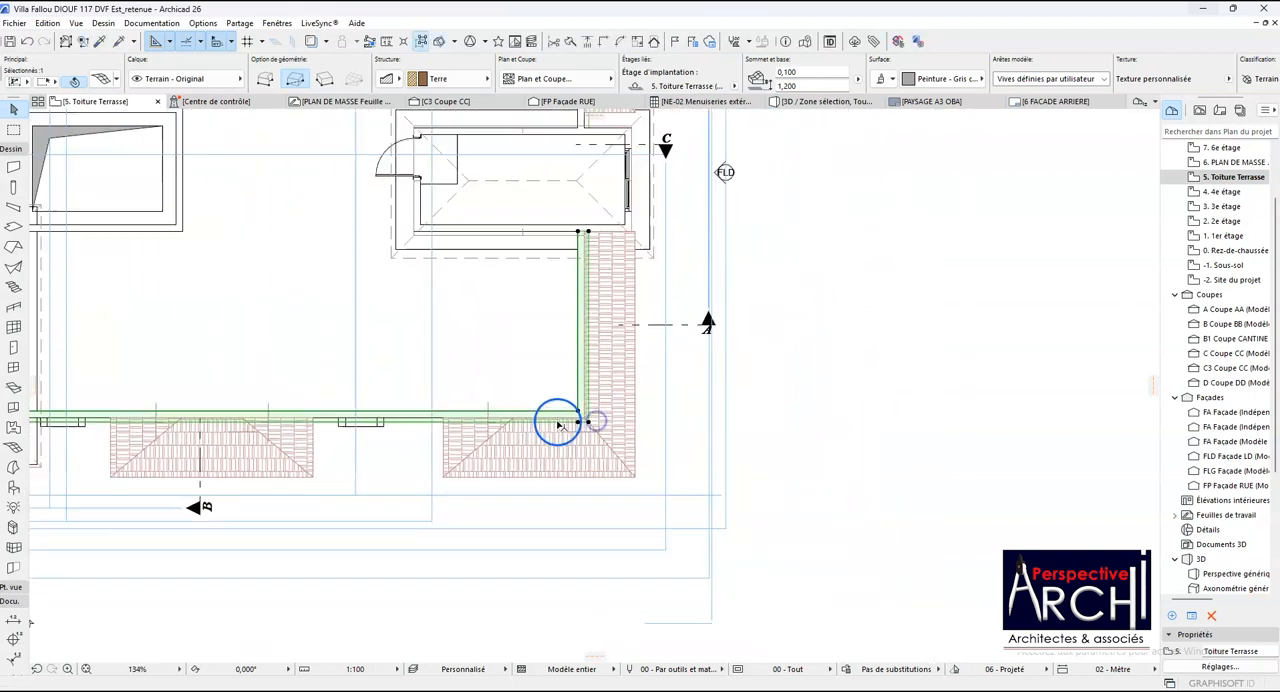
pyautogui.scroll(1, 562, 423)
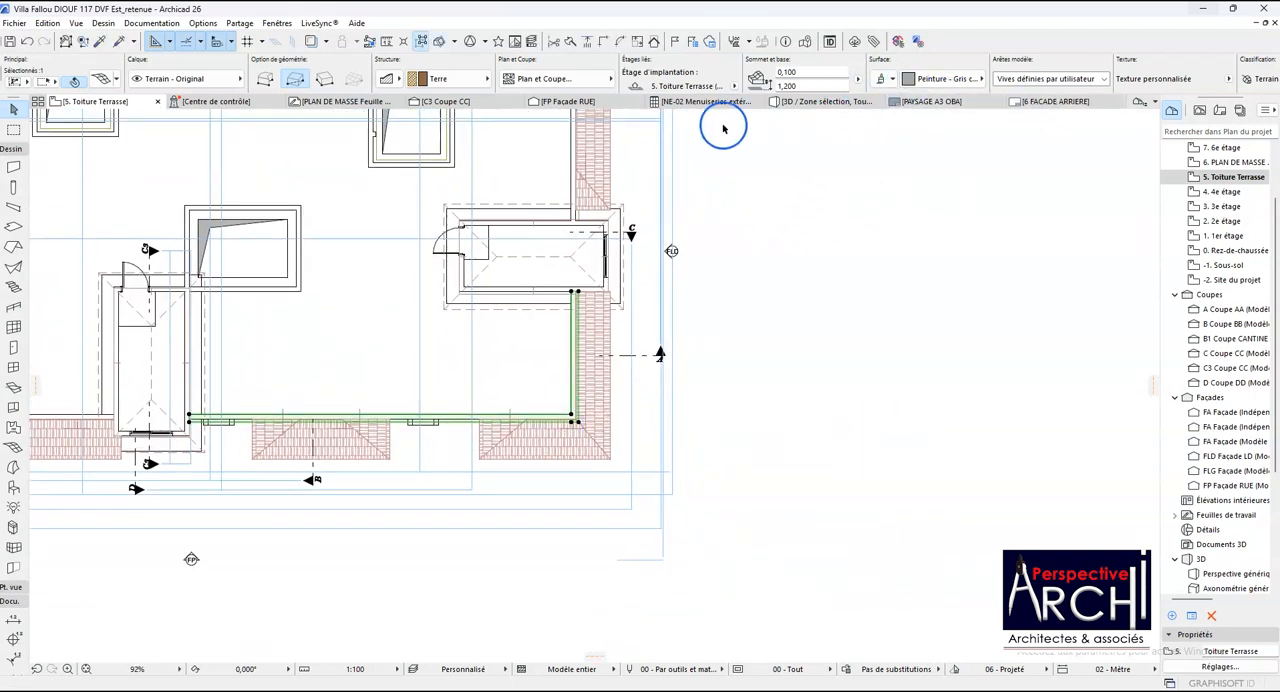
# - In the 3D view, level the mirrored coping's front-edge point near the building corner with its outer end point beside the front stair tower
pyautogui.click(802, 104)
pyautogui.scroll(-2, 329, 380)
pyautogui.scroll(3, 777, 398)
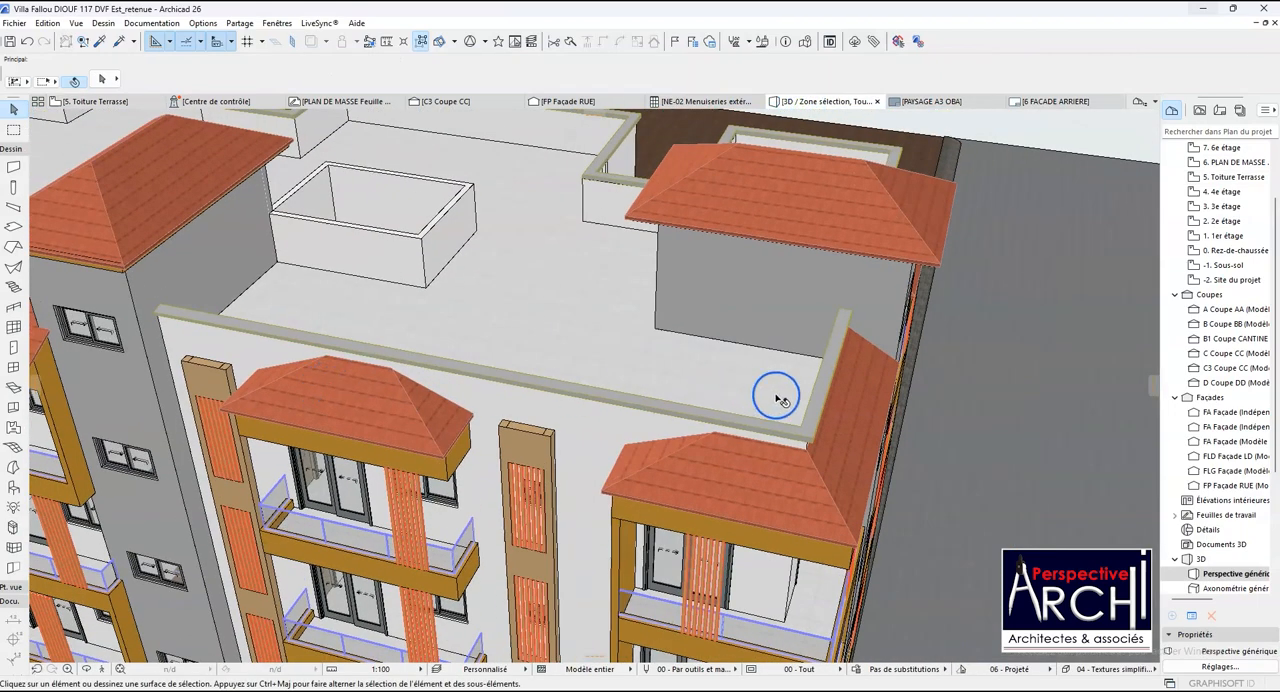
pyautogui.scroll(2, 805, 430)
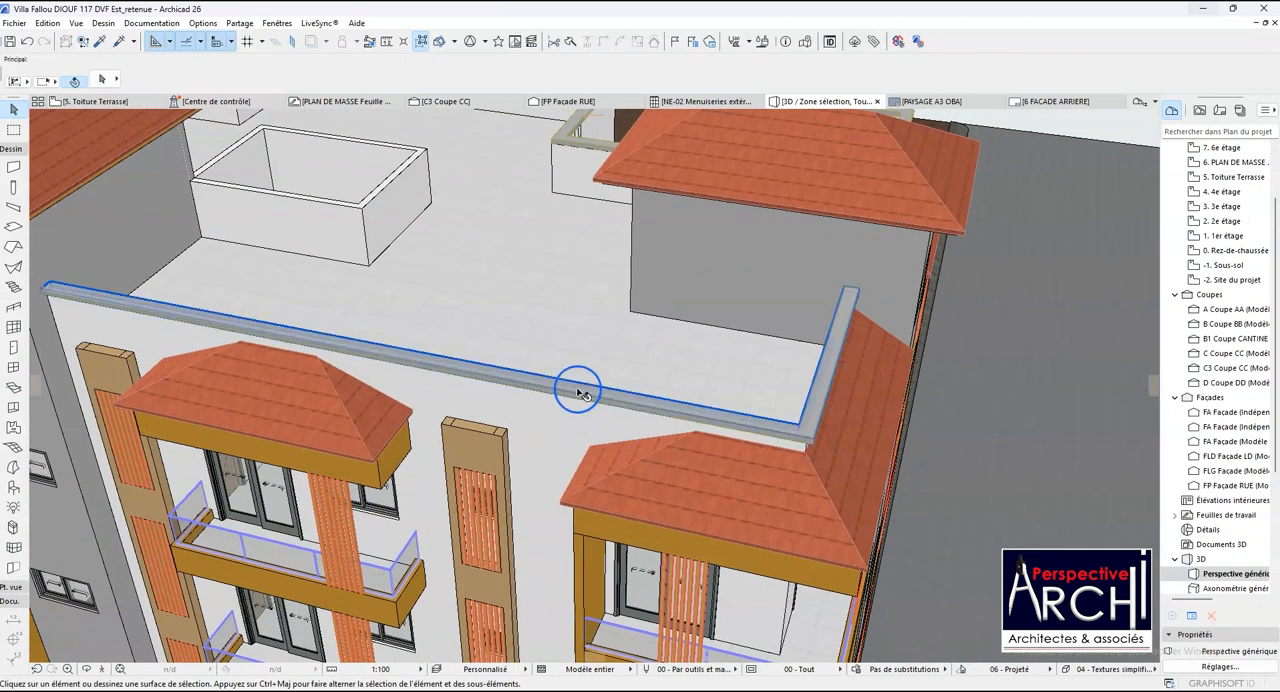
pyautogui.click(586, 400)
pyautogui.scroll(2, 800, 440)
pyautogui.click(792, 436)
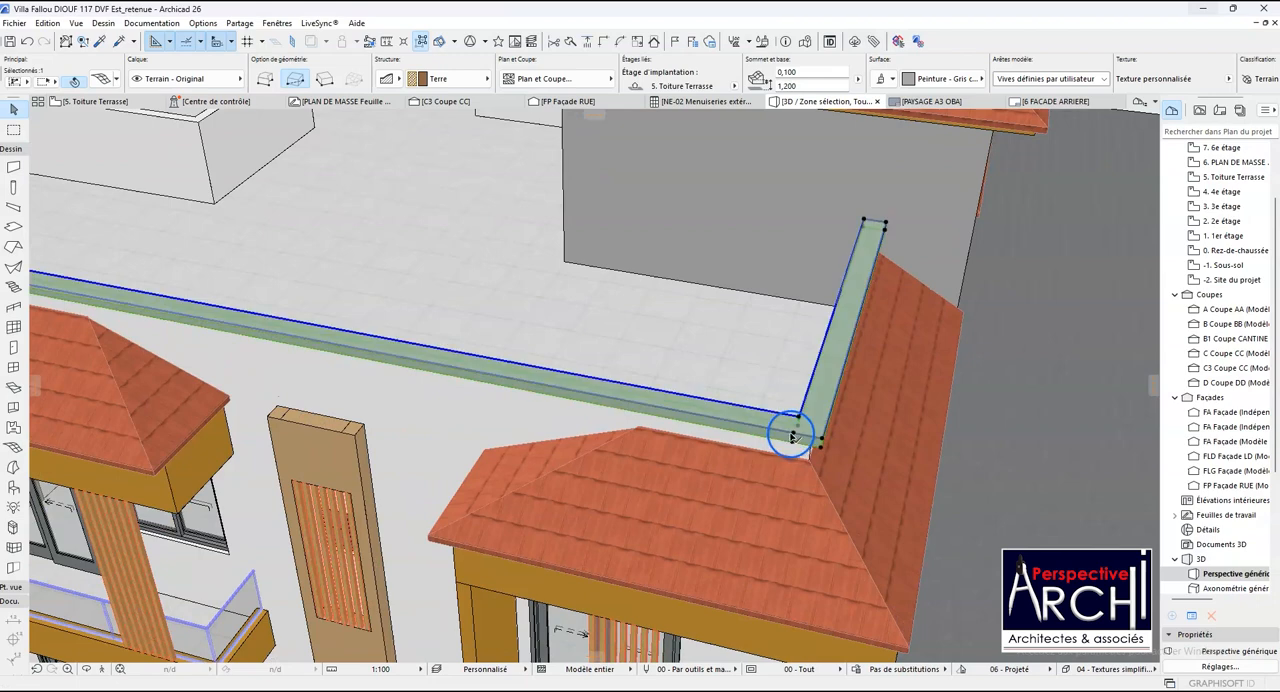
pyautogui.scroll(-3, 754, 408)
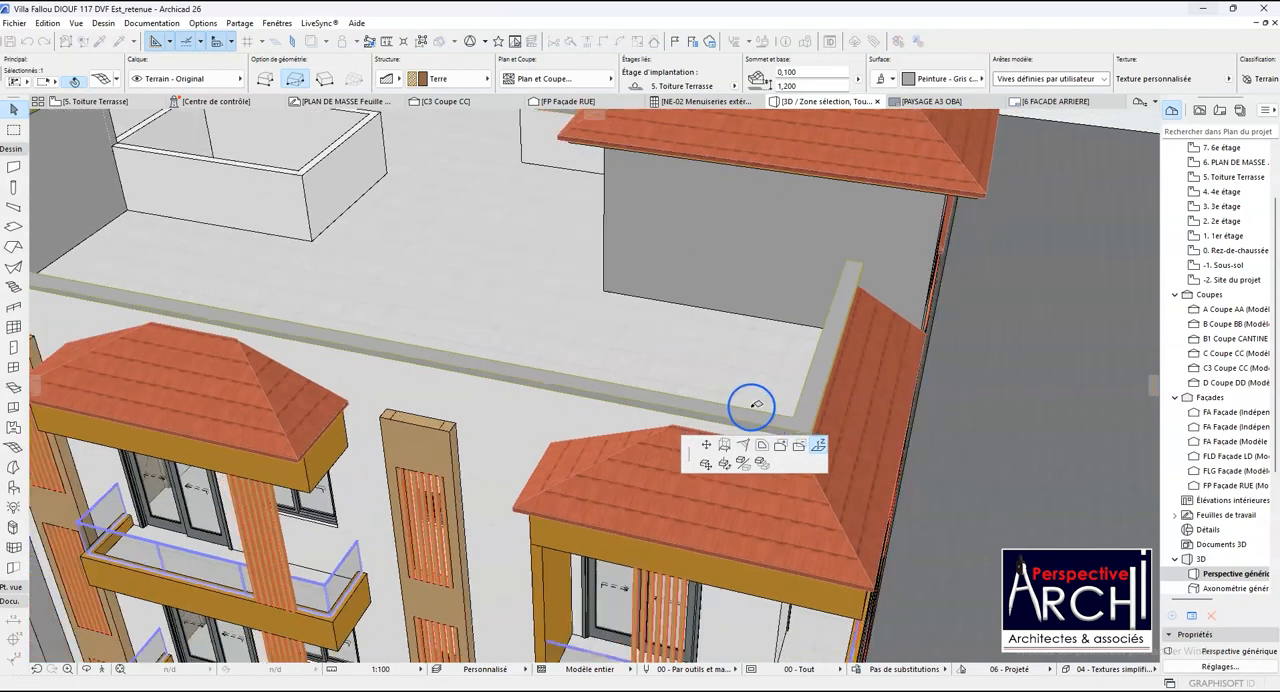
pyautogui.scroll(-2, 640, 398)
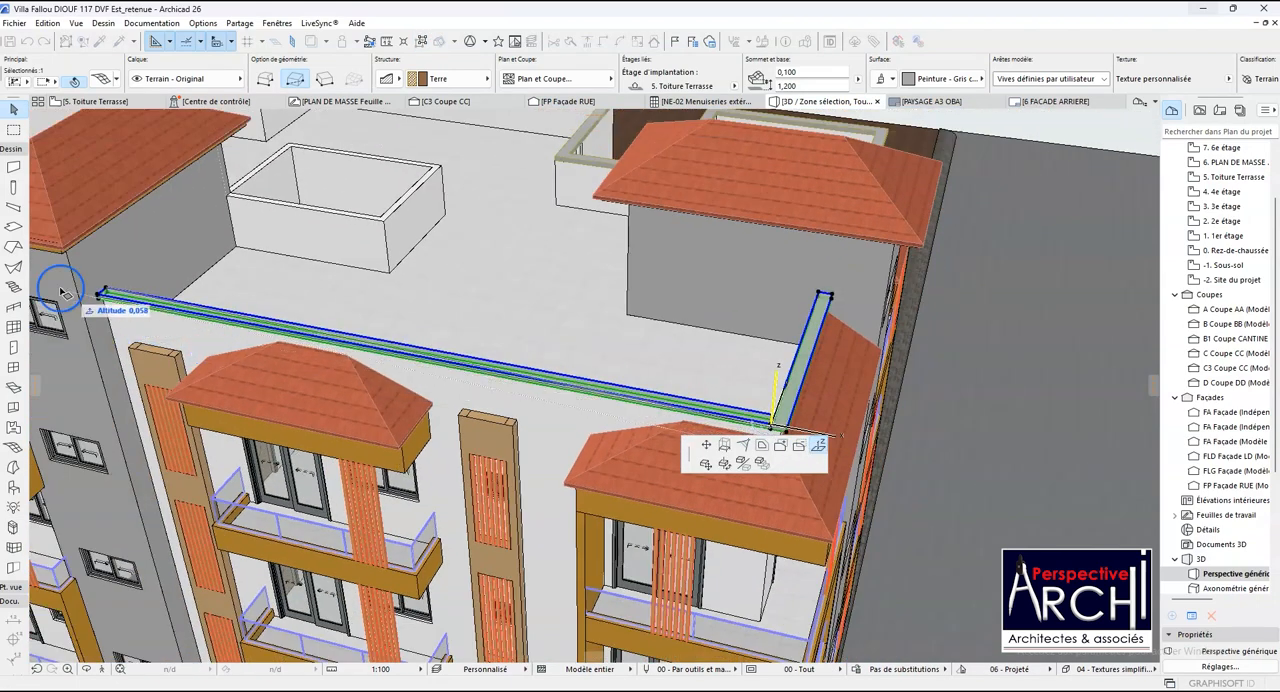
pyautogui.scroll(3, 113, 310)
pyautogui.scroll(3, 113, 310)
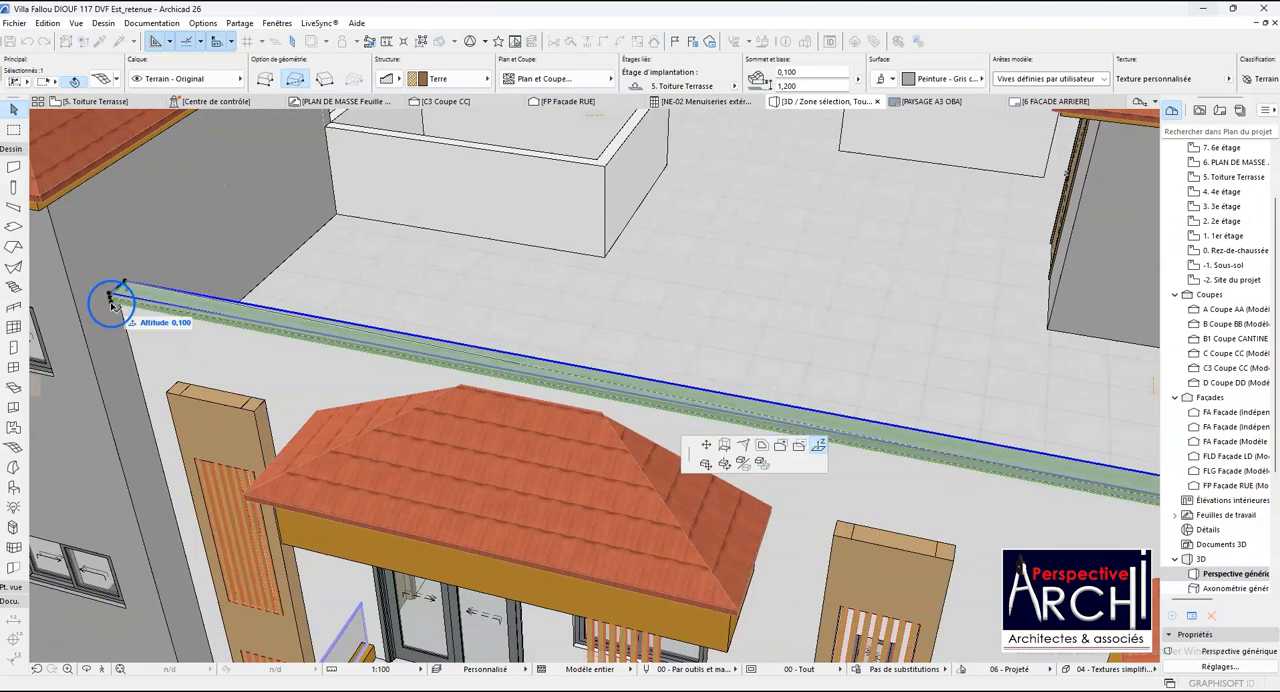
pyautogui.scroll(2, 115, 308)
pyautogui.click(113, 299)
pyautogui.scroll(-4, 110, 305)
pyautogui.scroll(-3, 113, 318)
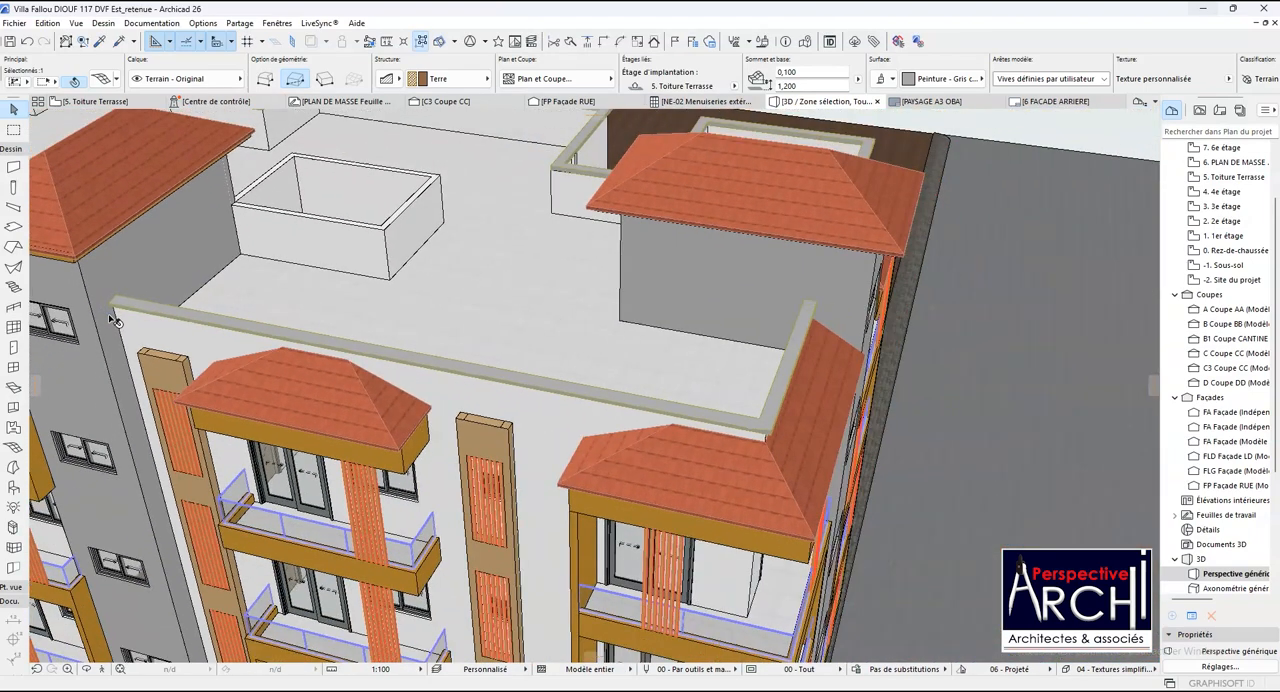
# - Lower the coping's outer building-corner point to the level of the neighbouring point on the front edge
pyautogui.scroll(6, 651, 420)
pyautogui.scroll(3, 770, 418)
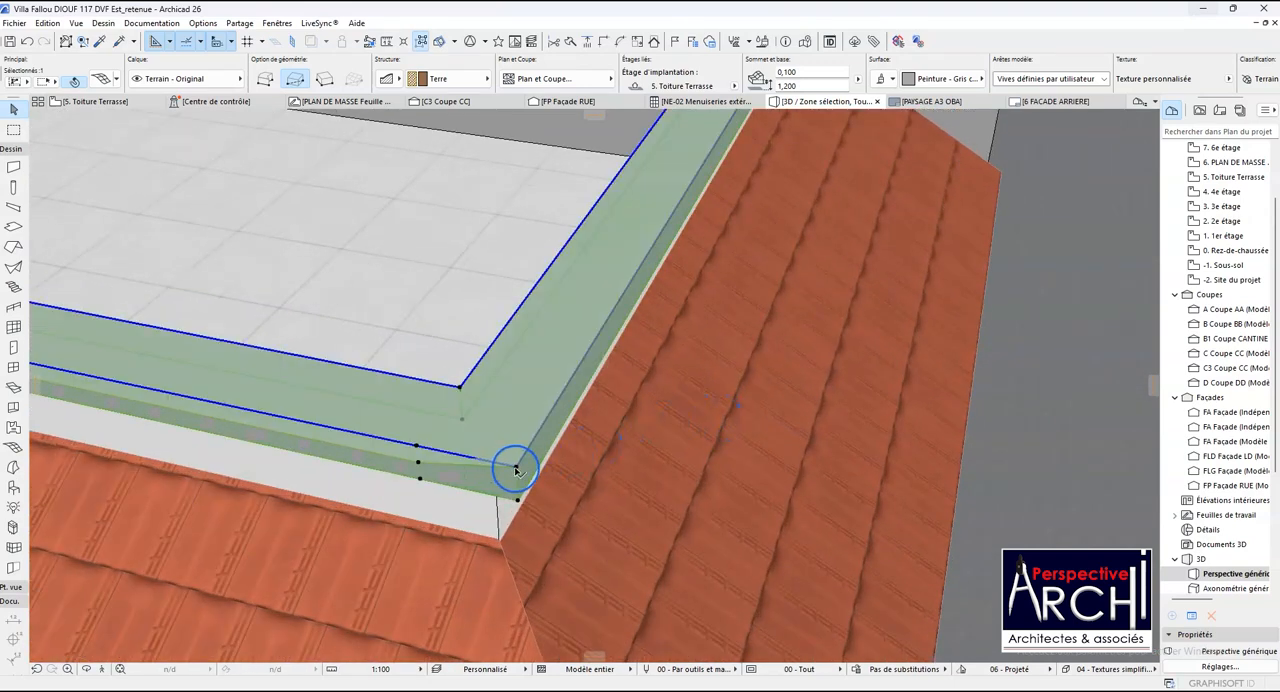
pyautogui.click(516, 470)
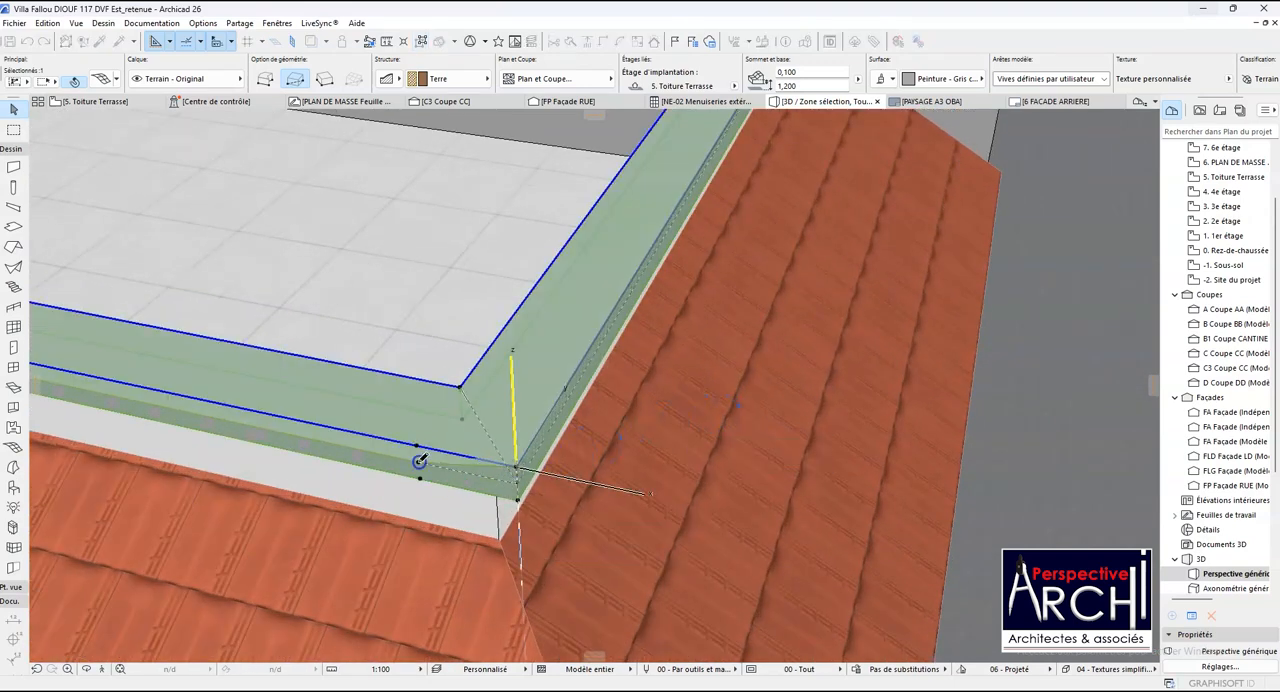
pyautogui.click(420, 461)
pyautogui.scroll(-2, 434, 480)
pyautogui.scroll(-1, 706, 240)
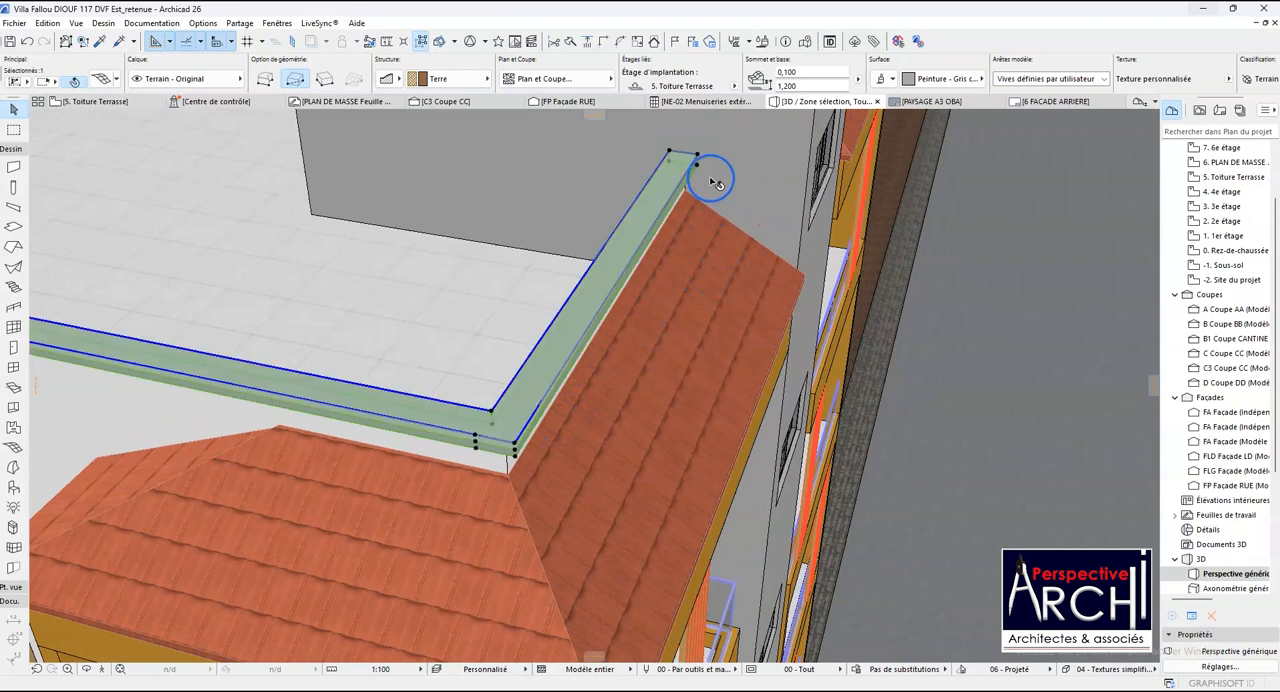
# - Lower the short leg's outer end point beside the side stair tower to the level of the outer building-corner point
pyautogui.click(698, 155)
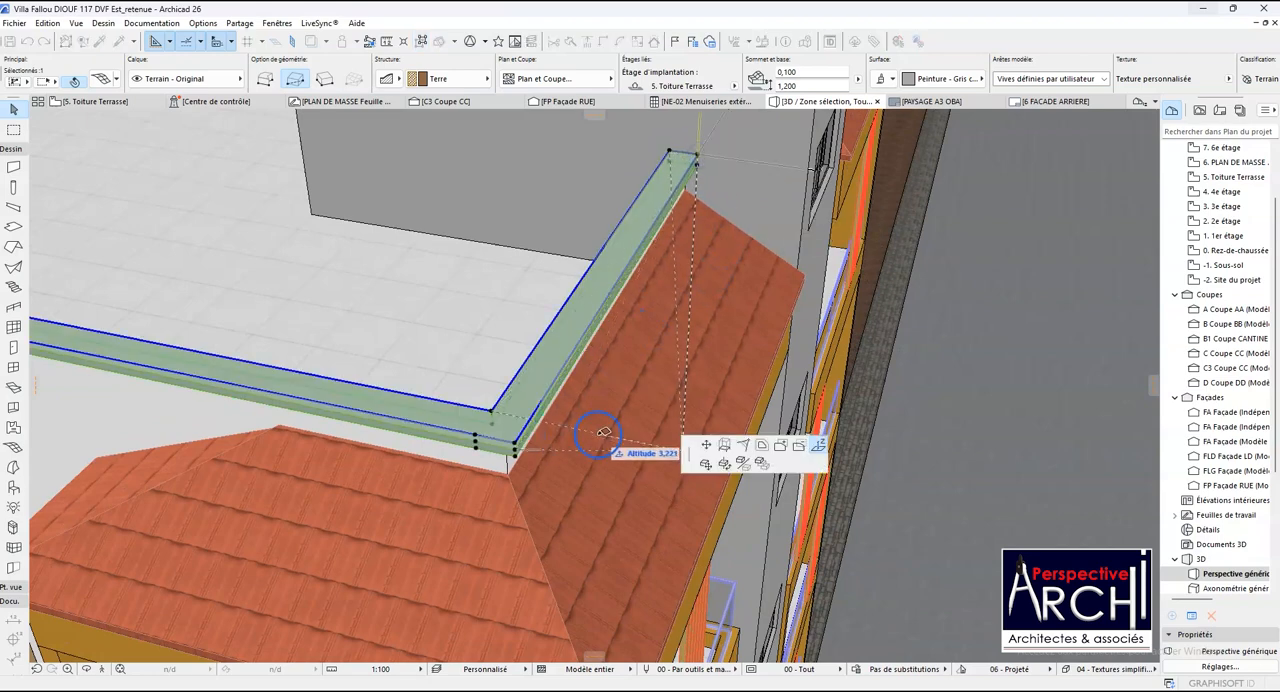
pyautogui.scroll(2, 517, 452)
pyautogui.click(516, 450)
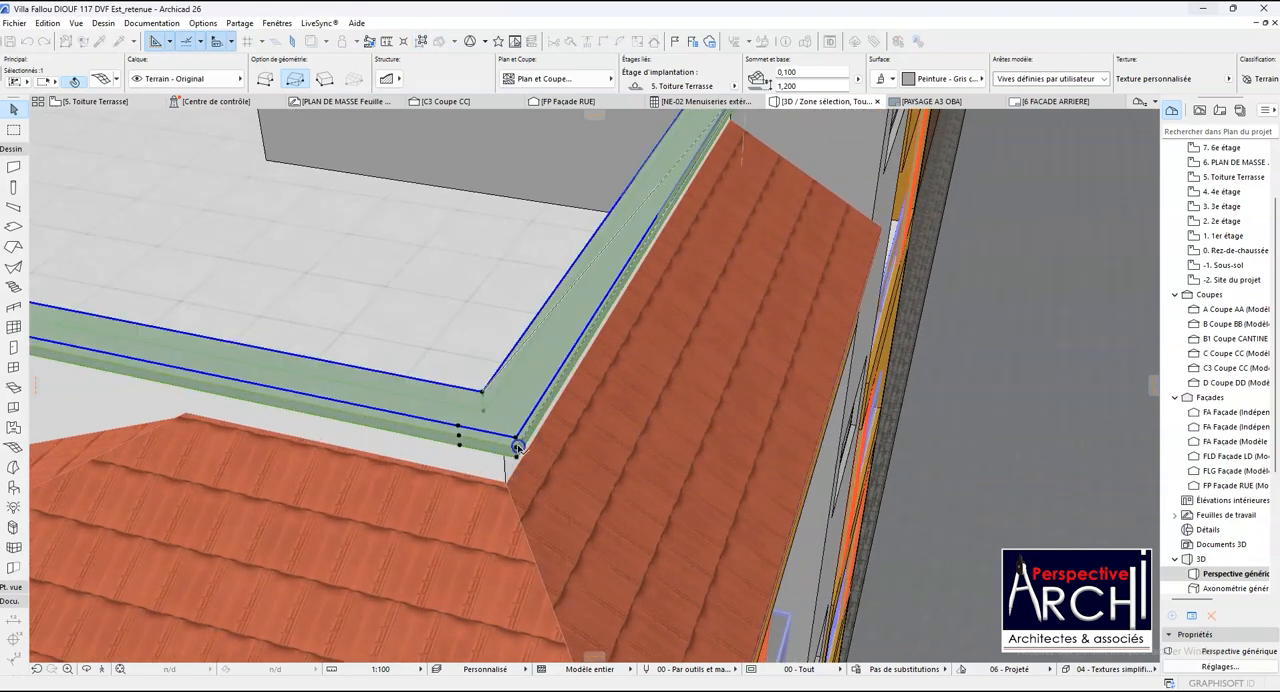
pyautogui.scroll(-1, 475, 470)
pyautogui.scroll(-4, 483, 462)
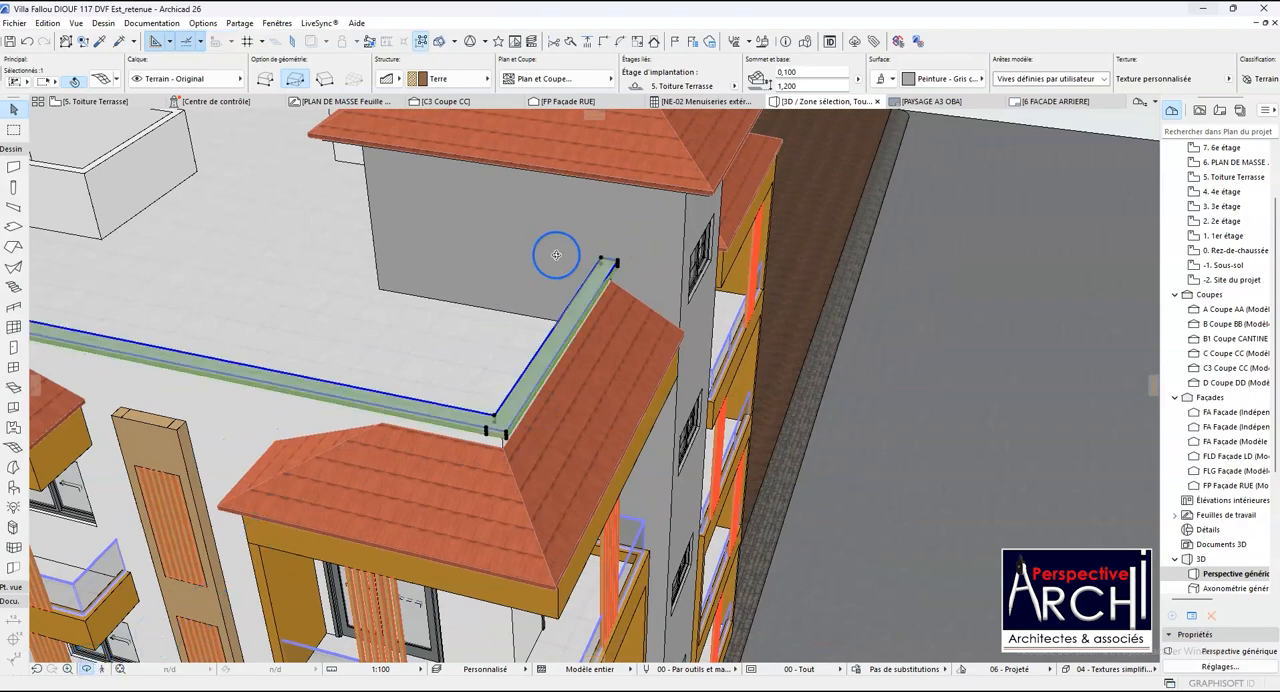
# - Examine the terrace copings from the opposite side of the front stair tower and clear the selection
pyautogui.scroll(-5, 556, 255)
pyautogui.keyDown('shift'); pyautogui.moveTo(640, 322); pyautogui.dragTo(363, 280, button='middle'); pyautogui.keyUp('shift')
pyautogui.scroll(2, 362, 322)
pyautogui.keyDown('shift'); pyautogui.moveTo(578, 294); pyautogui.dragTo(435, 368, button='middle'); pyautogui.keyUp('shift')
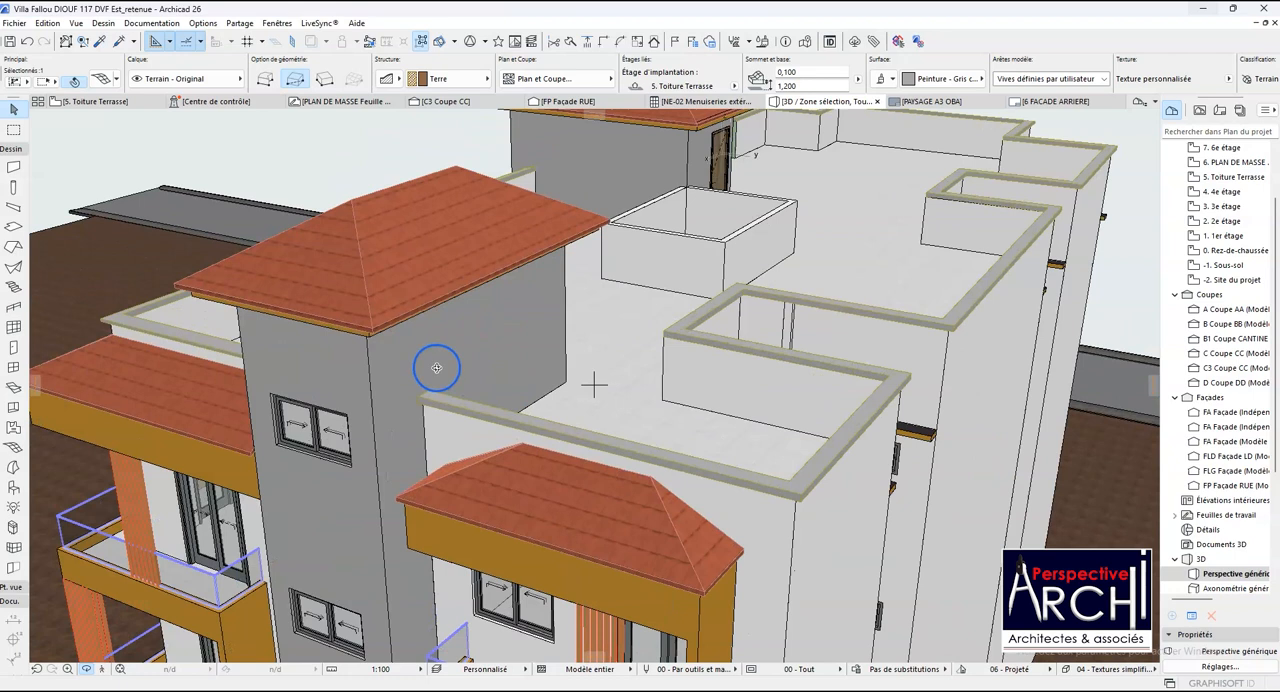
pyautogui.press('Escape')
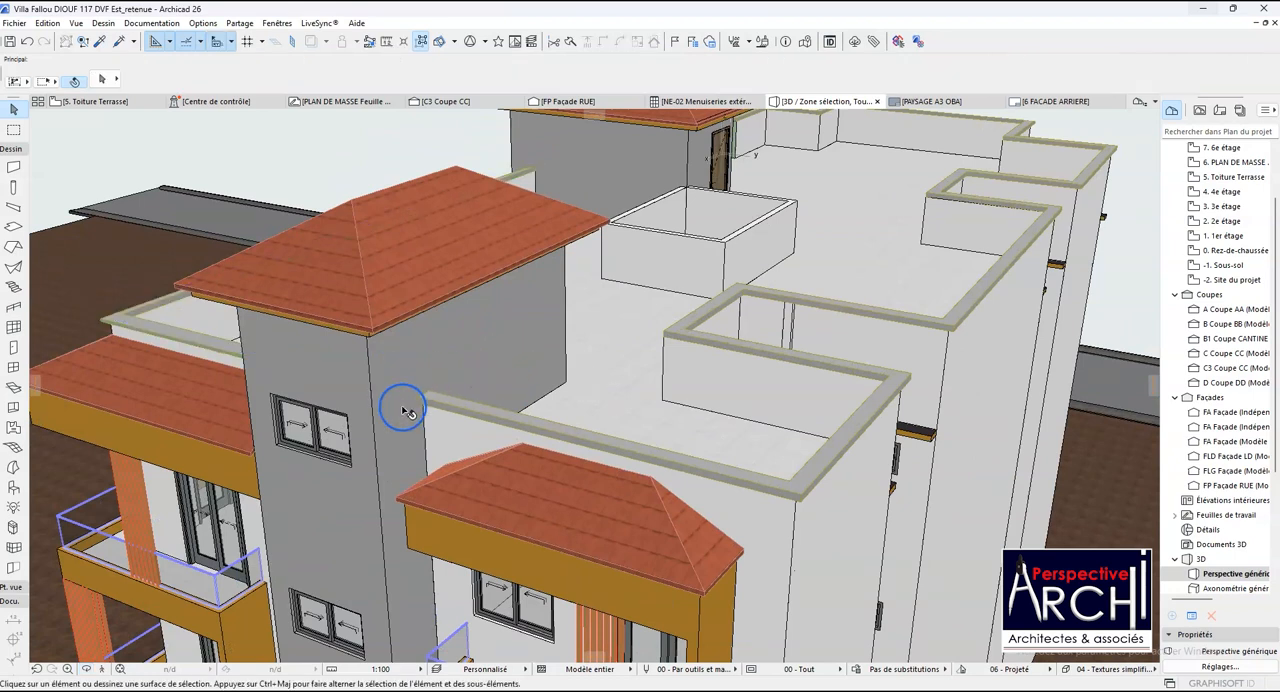
# - Lower the outer end point of the long terrace coping where it meets the front stair tower's wall
pyautogui.scroll(5, 404, 412)
pyautogui.click(437, 392)
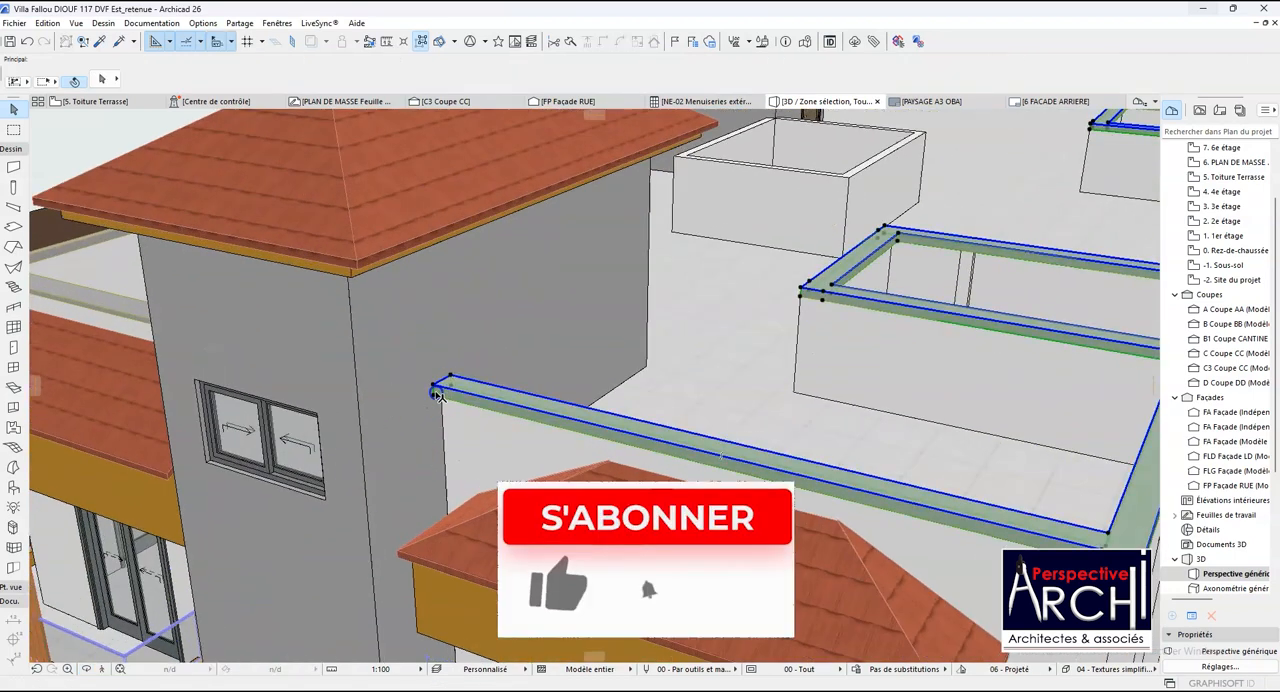
pyautogui.scroll(5, 437, 392)
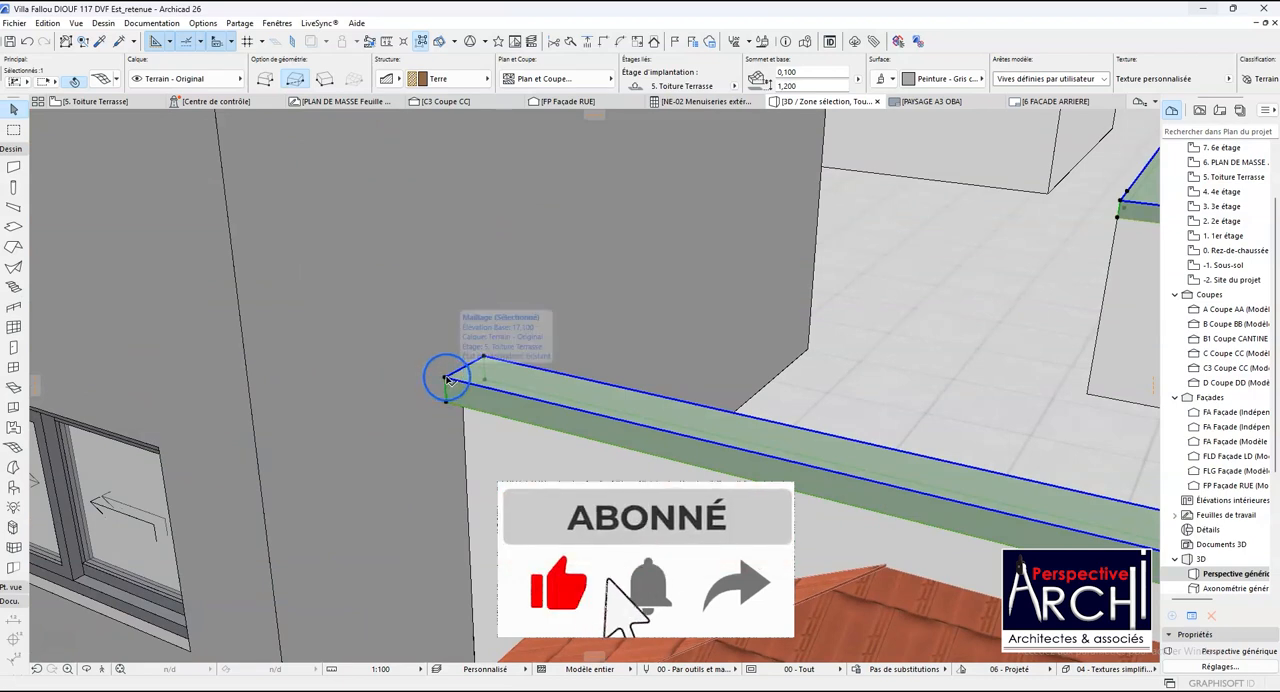
pyautogui.click(449, 380)
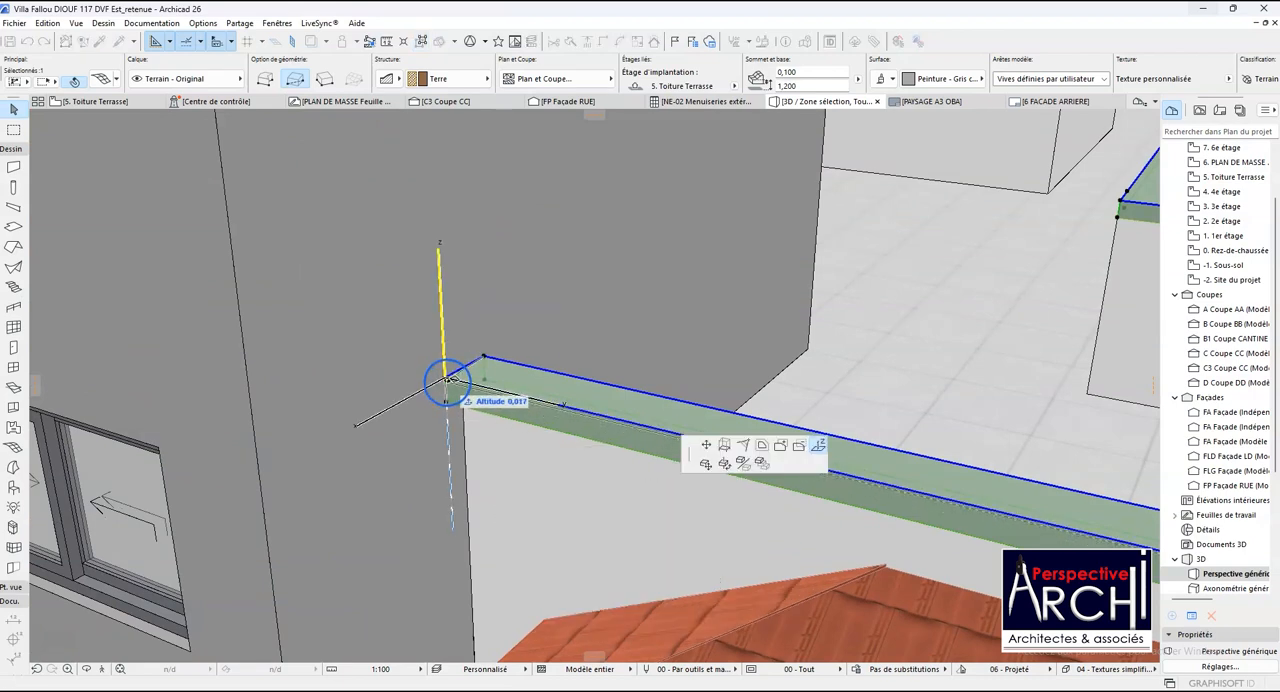
pyautogui.scroll(-6, 451, 379)
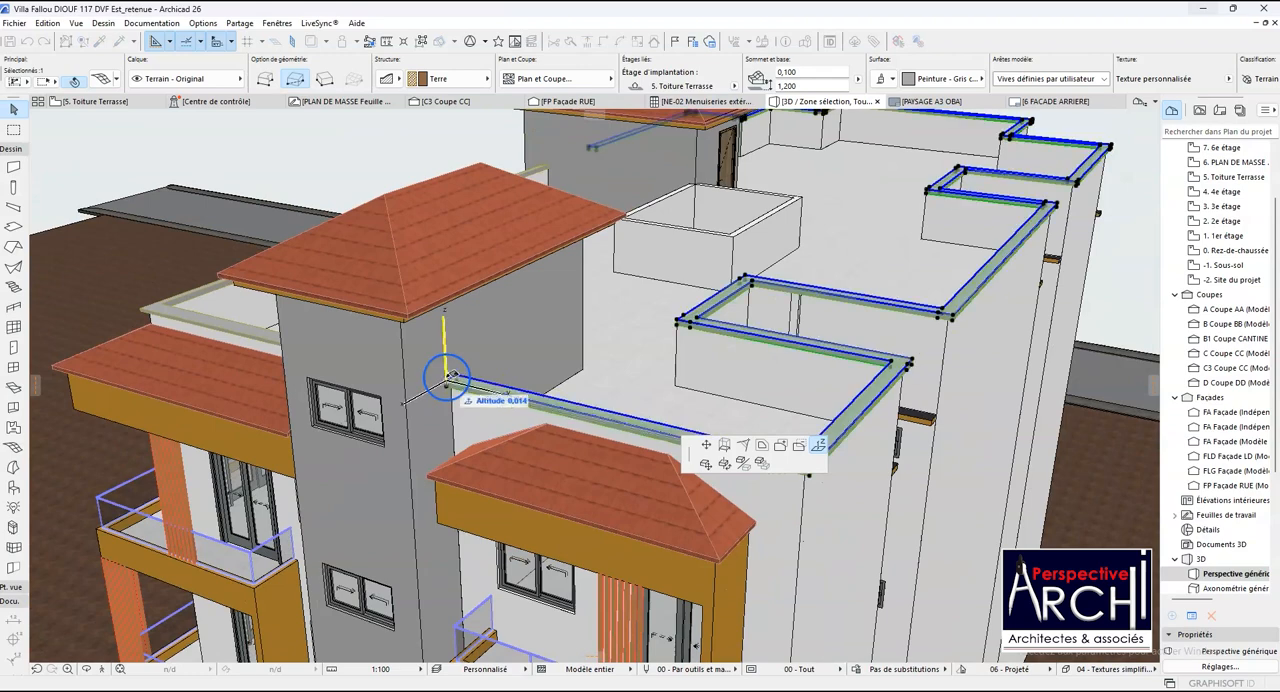
pyautogui.scroll(4, 458, 380)
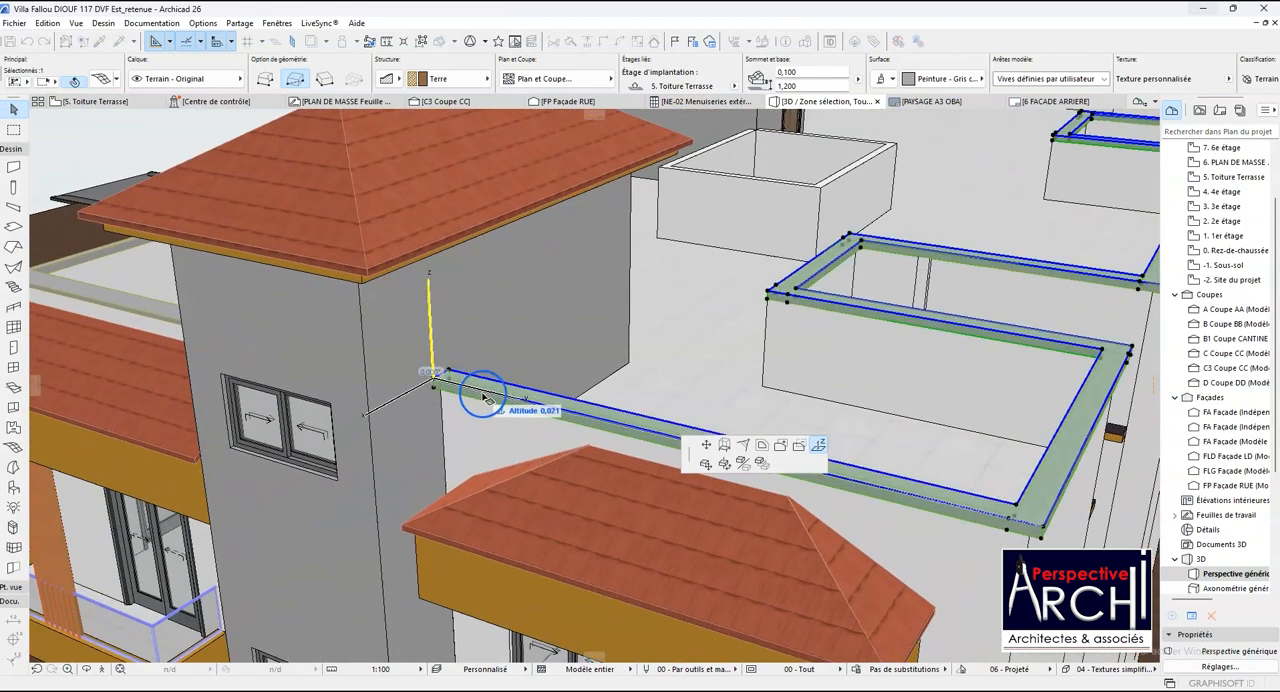
pyautogui.scroll(2, 440, 392)
pyautogui.scroll(5, 438, 392)
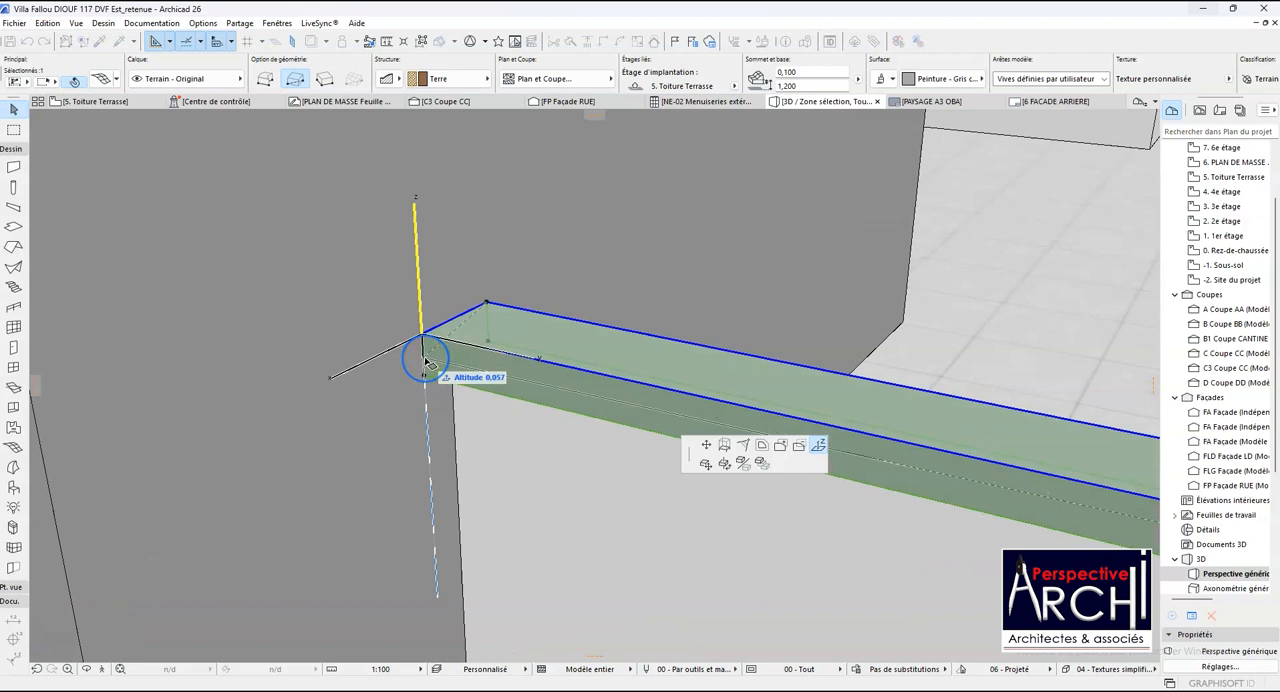
pyautogui.scroll(2, 425, 360)
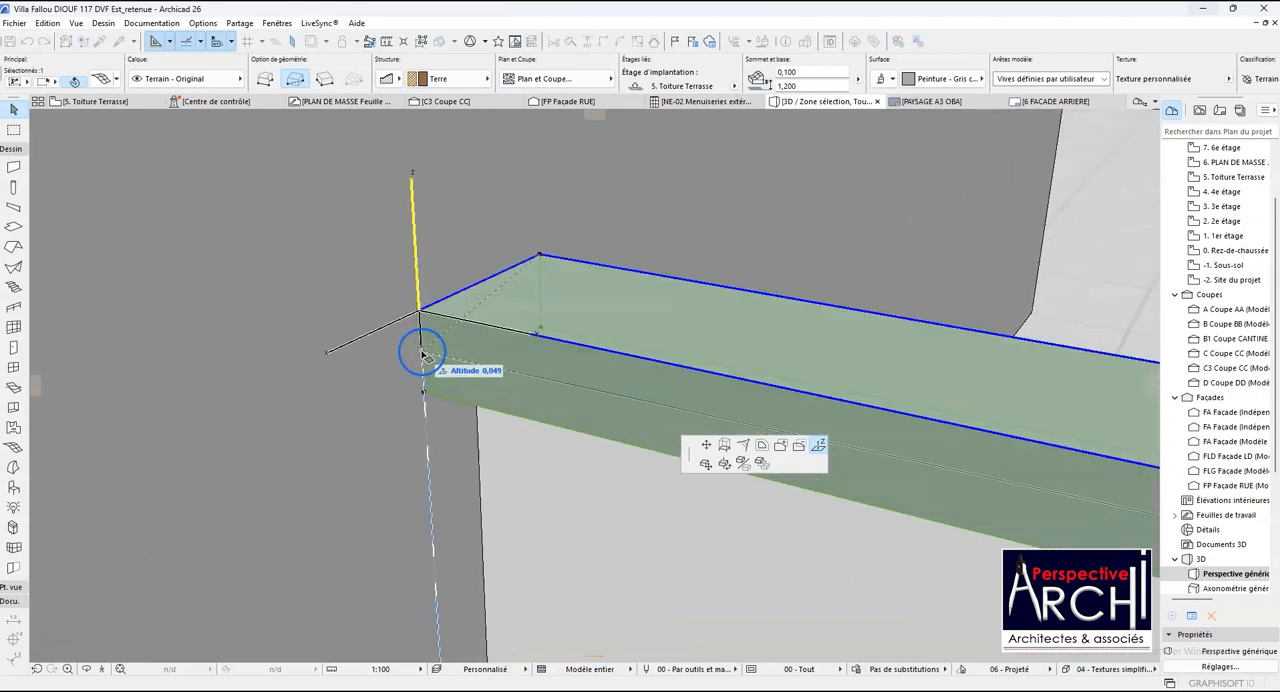
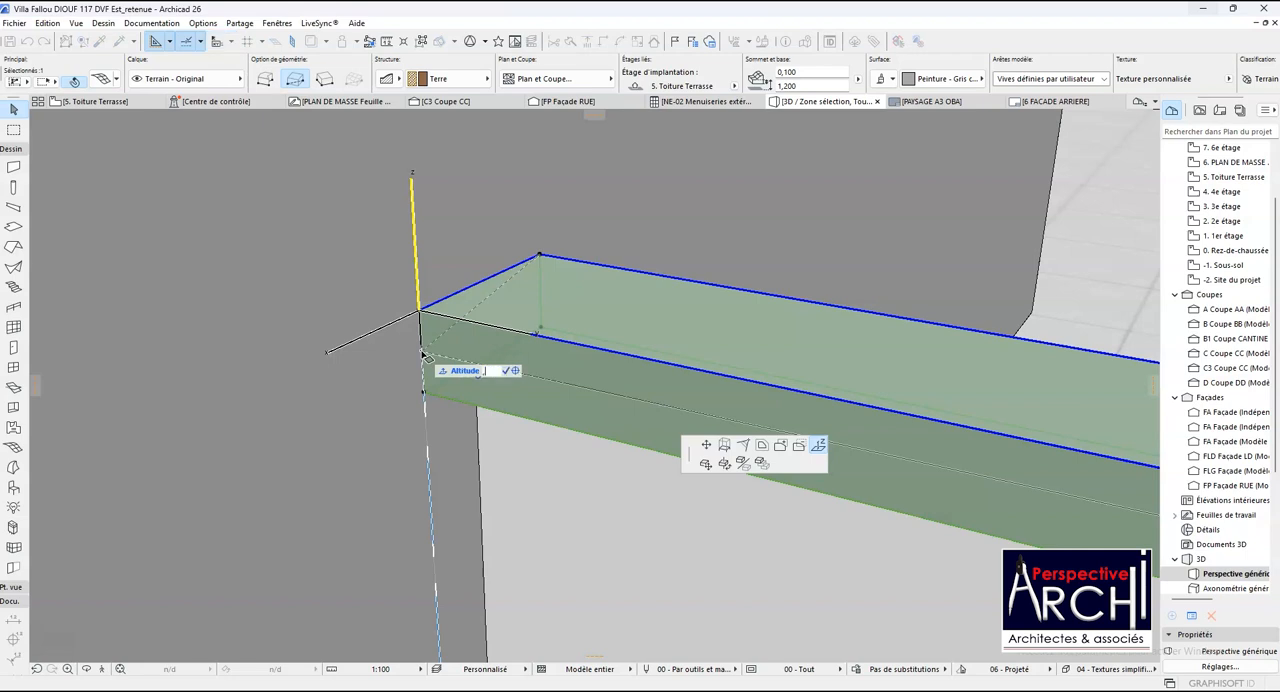
# - Complete the height change of the long terrace coping's outer end point at the front stair tower's wall
pyautogui.press('Return')
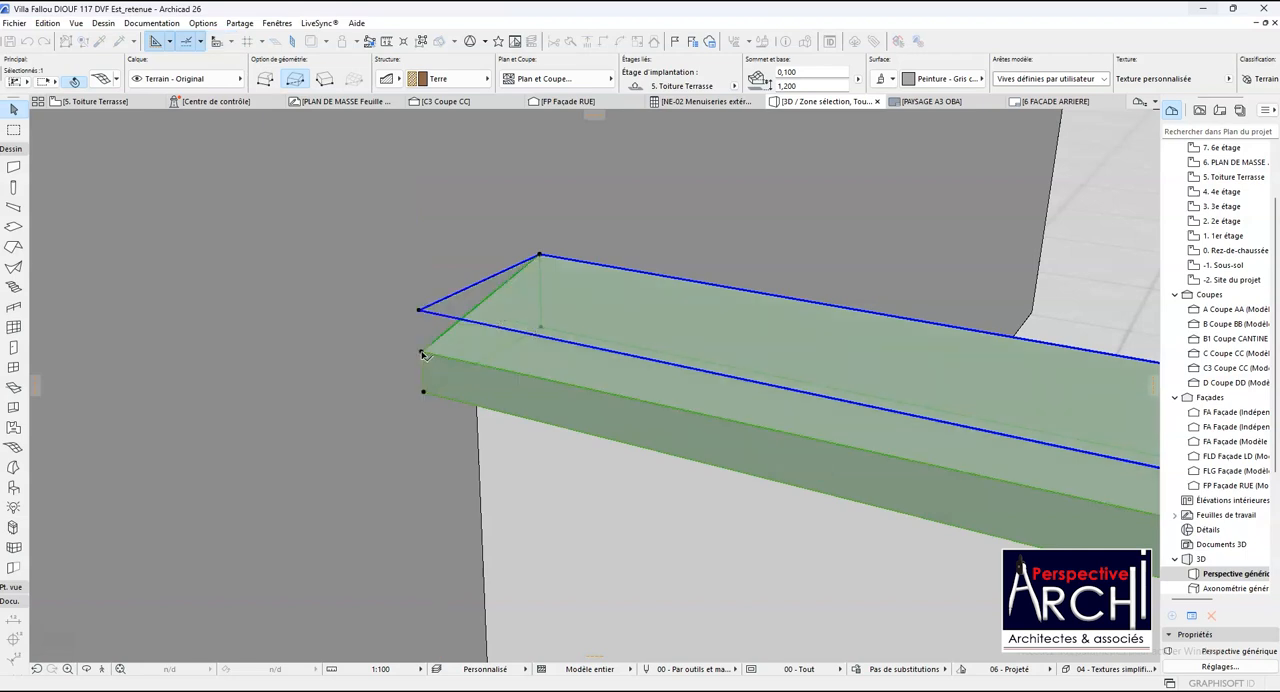
pyautogui.scroll(-5, 370, 390)
pyautogui.scroll(-5, 380, 400)
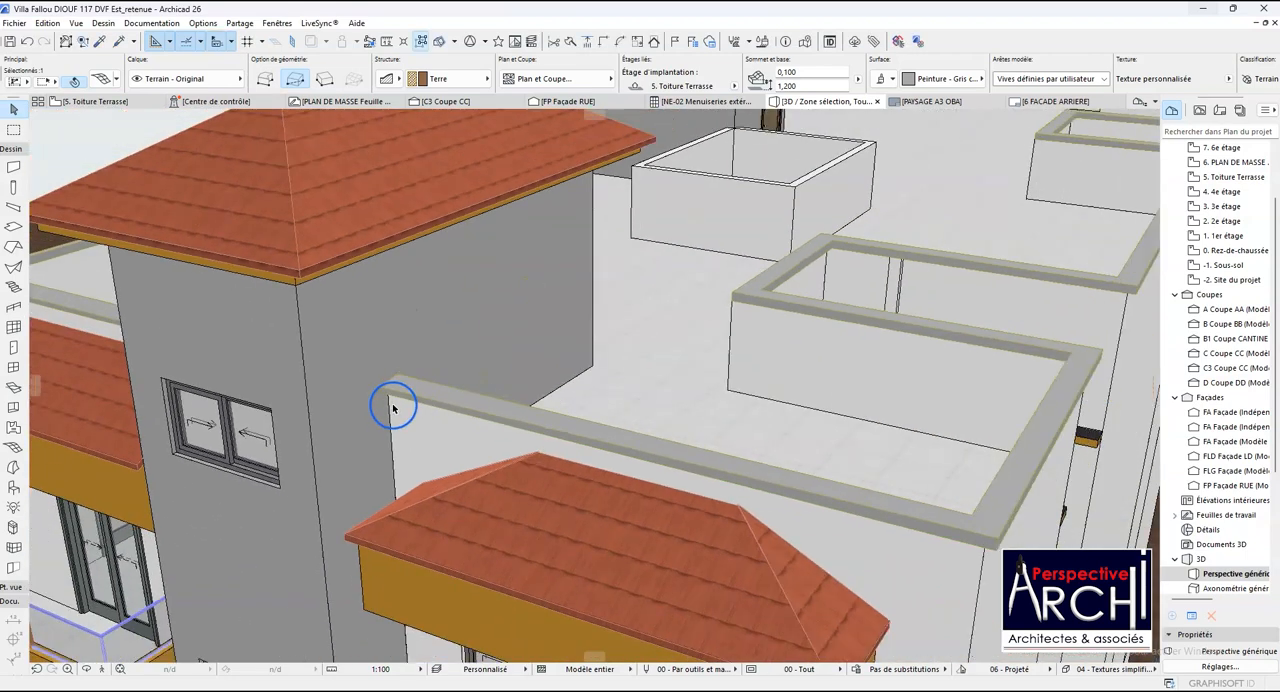
# - Lower the front-edge coping point beside the building corner to the level of the outer end point at the stair tower
pyautogui.scroll(2, 862, 517)
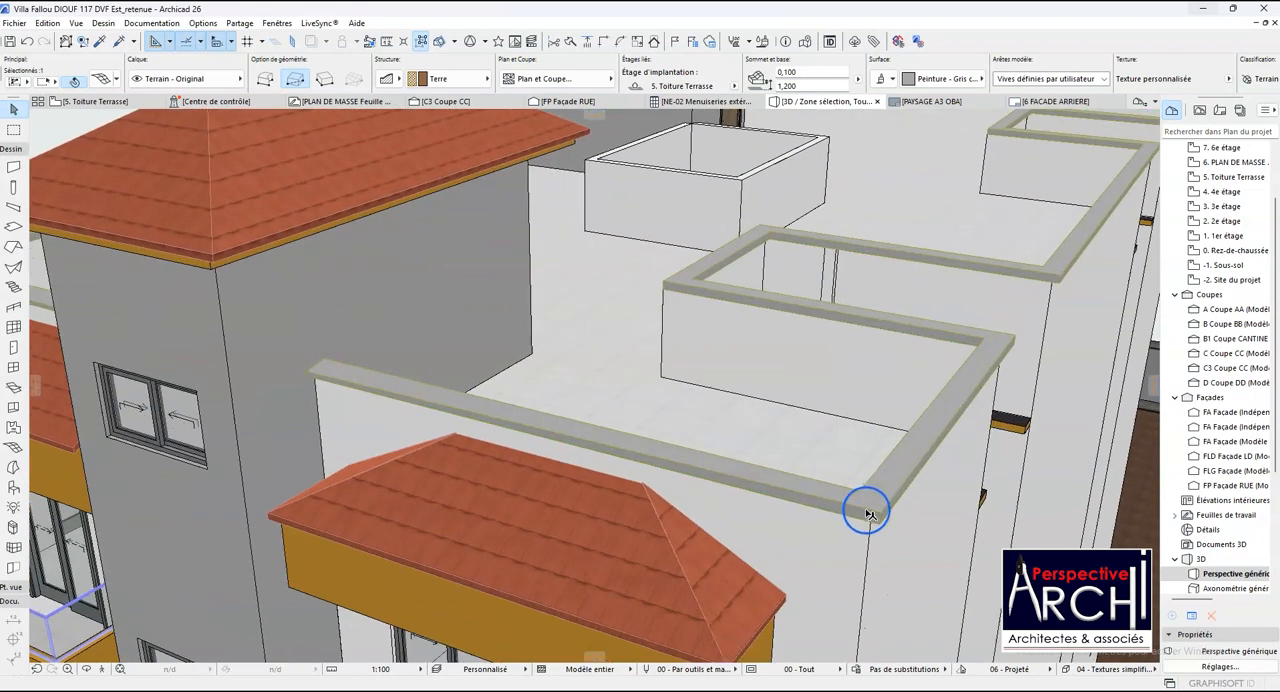
pyautogui.click(847, 507)
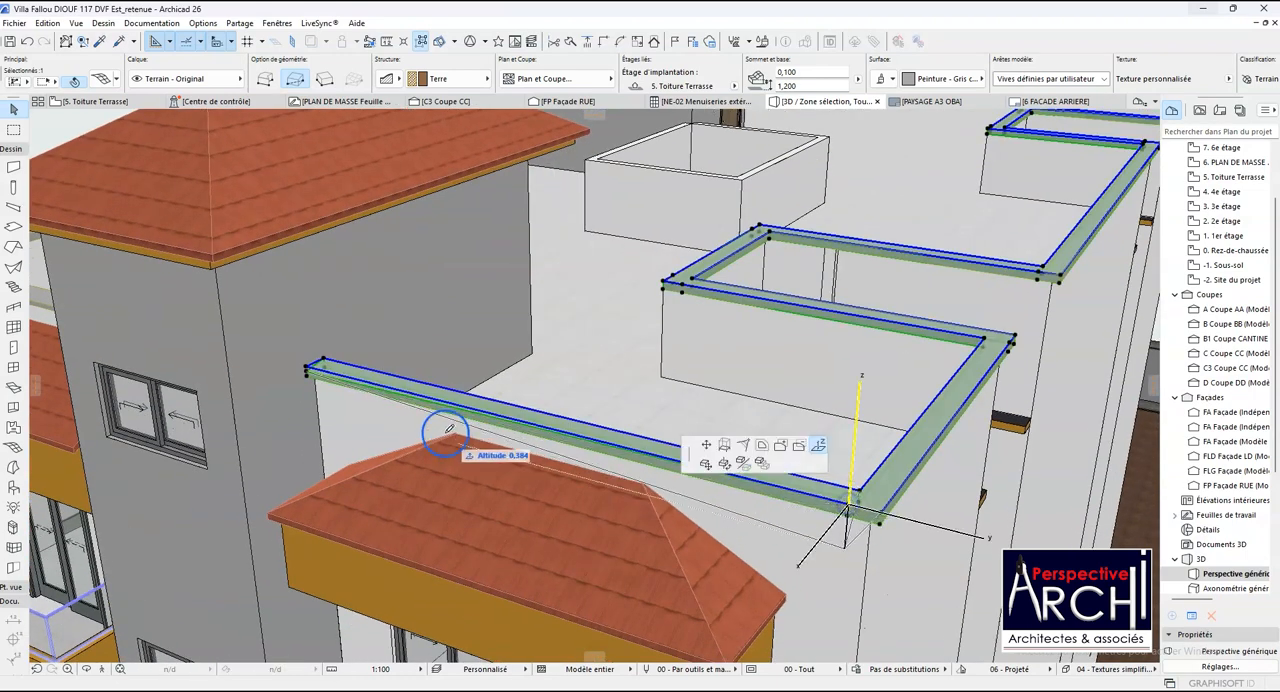
pyautogui.scroll(2, 427, 417)
pyautogui.scroll(5, 298, 370)
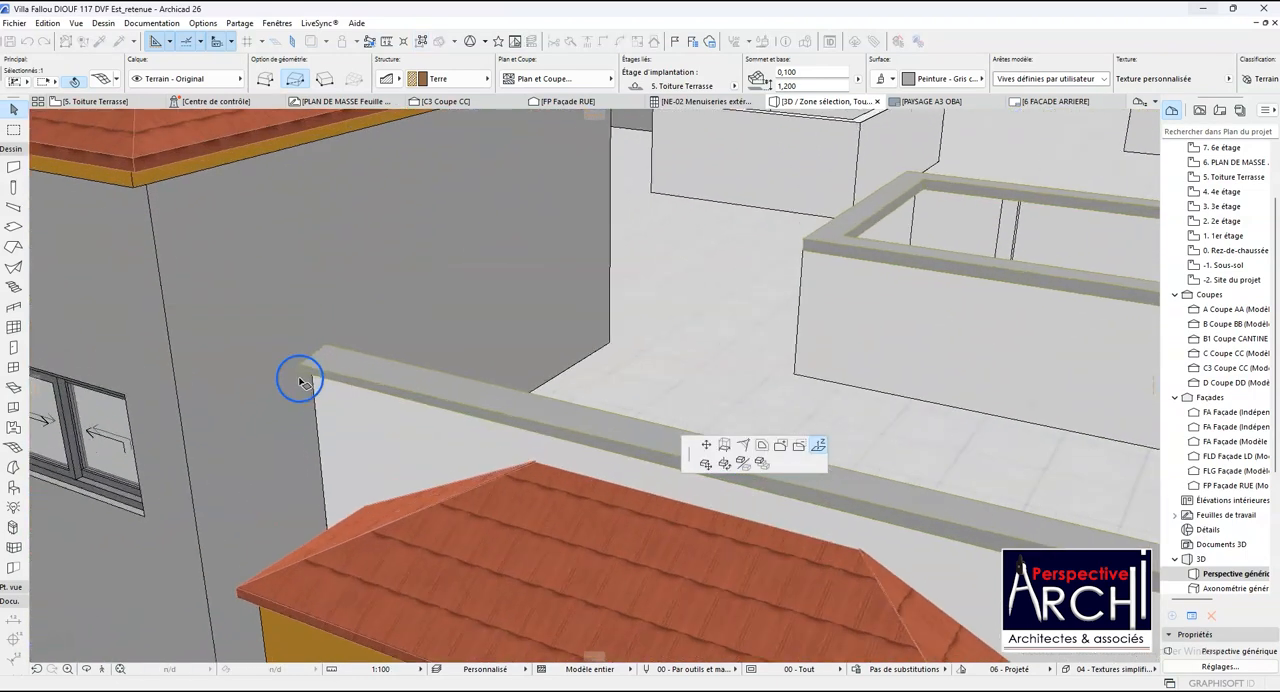
pyautogui.scroll(-6, 290, 368)
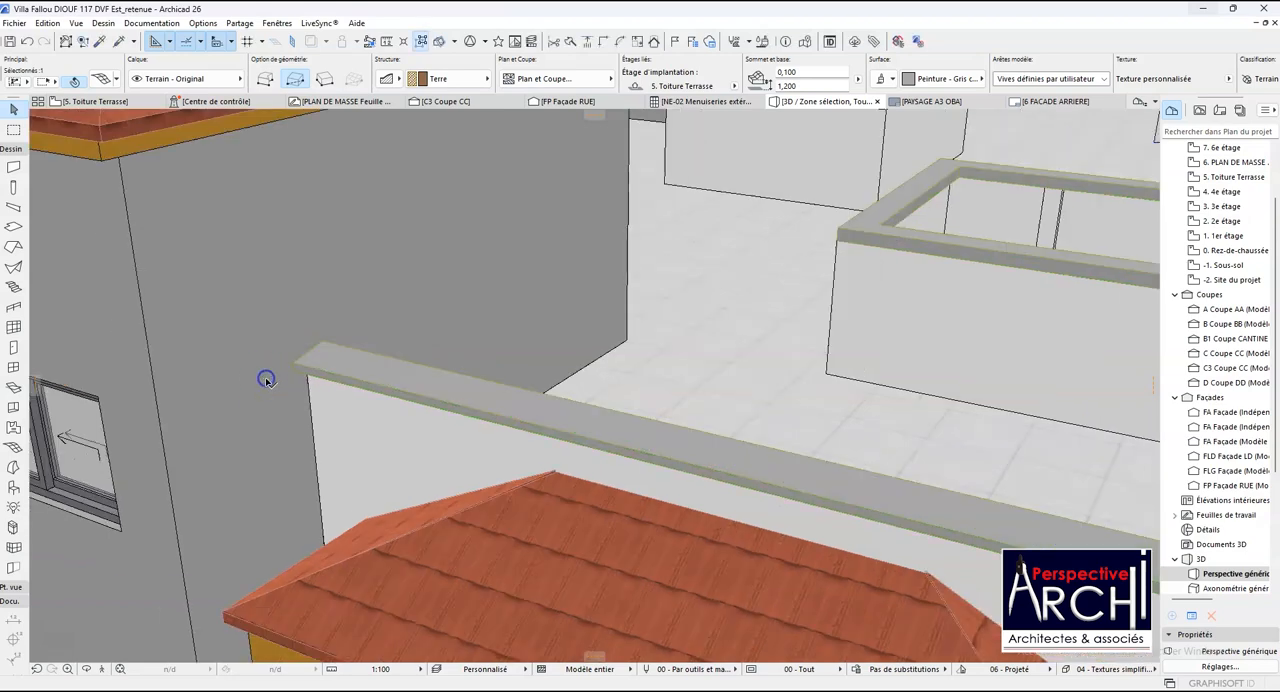
# - Lower the coping's outer building-corner point to the level of the adjacent lowered point on the front edge
pyautogui.scroll(5, 798, 530)
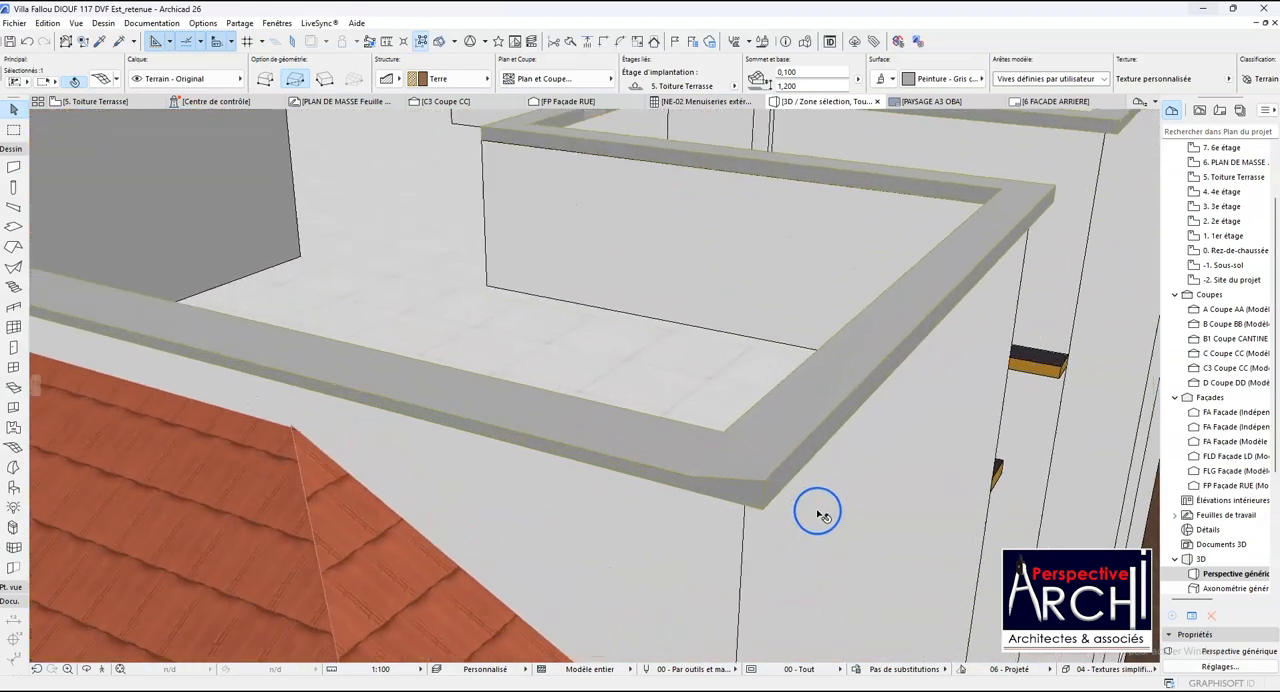
pyautogui.click(715, 457)
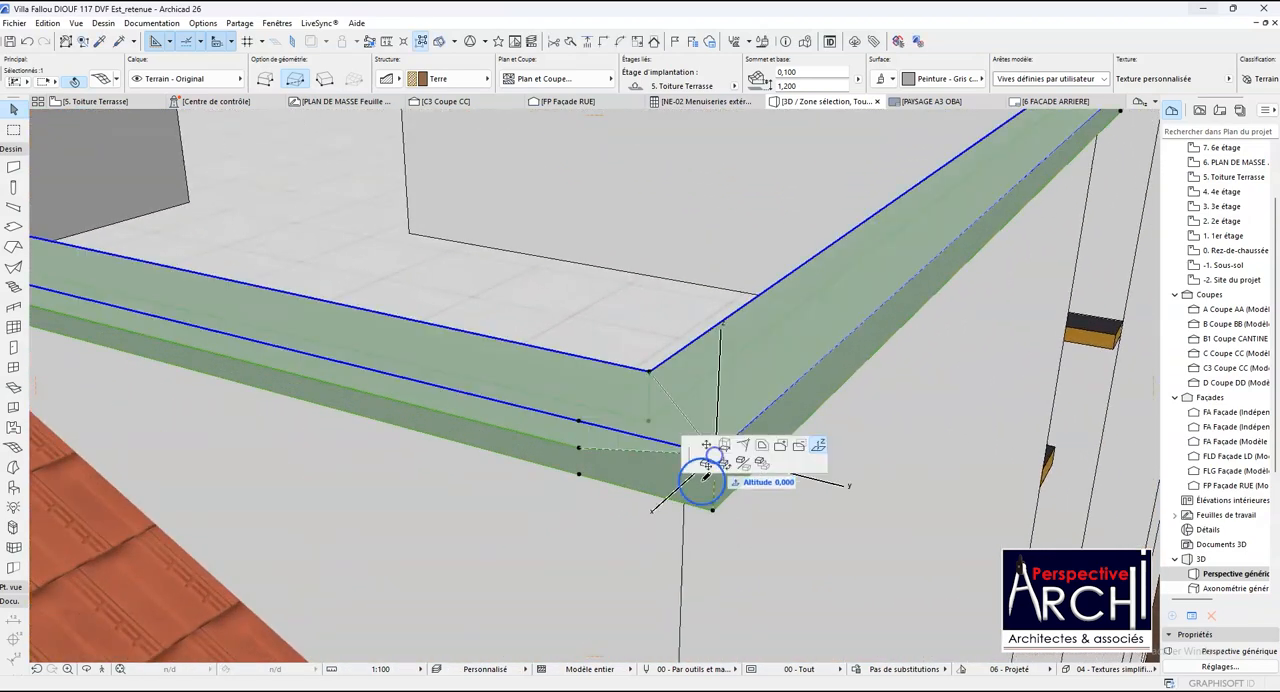
pyautogui.click(578, 450)
pyautogui.scroll(-5, 498, 495)
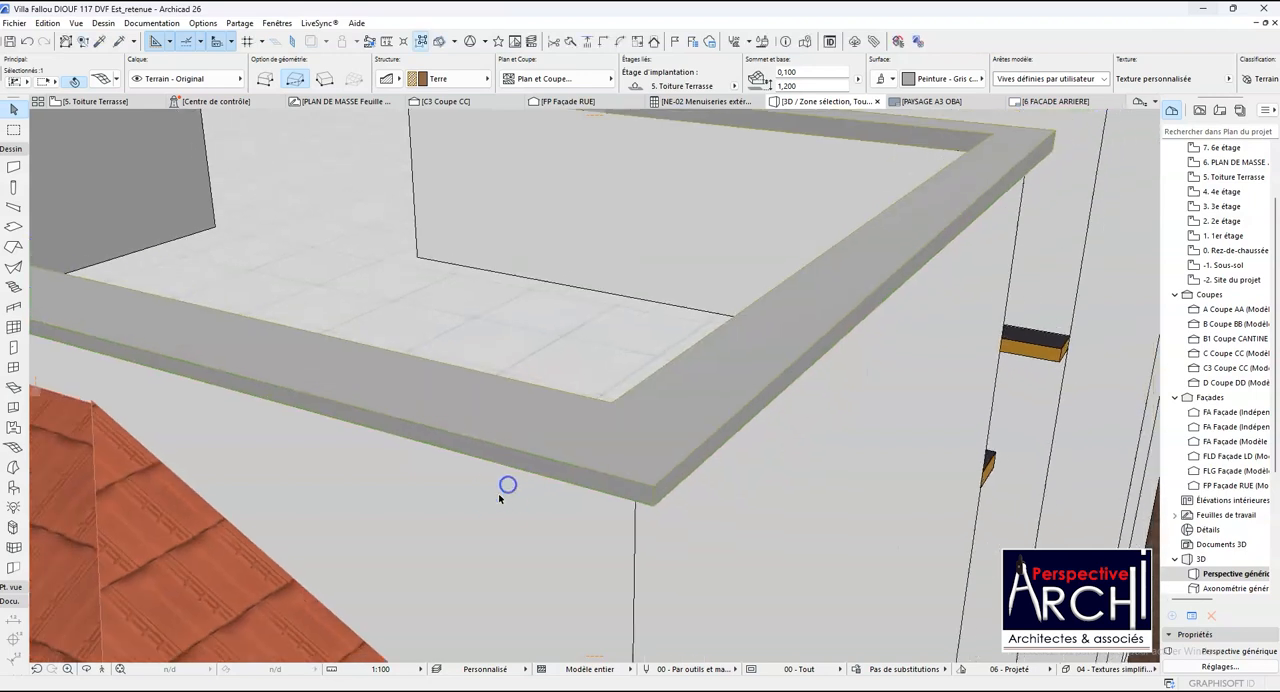
# - Lower the side-edge point beside the first shaft's near corner to the building-corner level and match the shaft's outer corner point to it
pyautogui.click(826, 291)
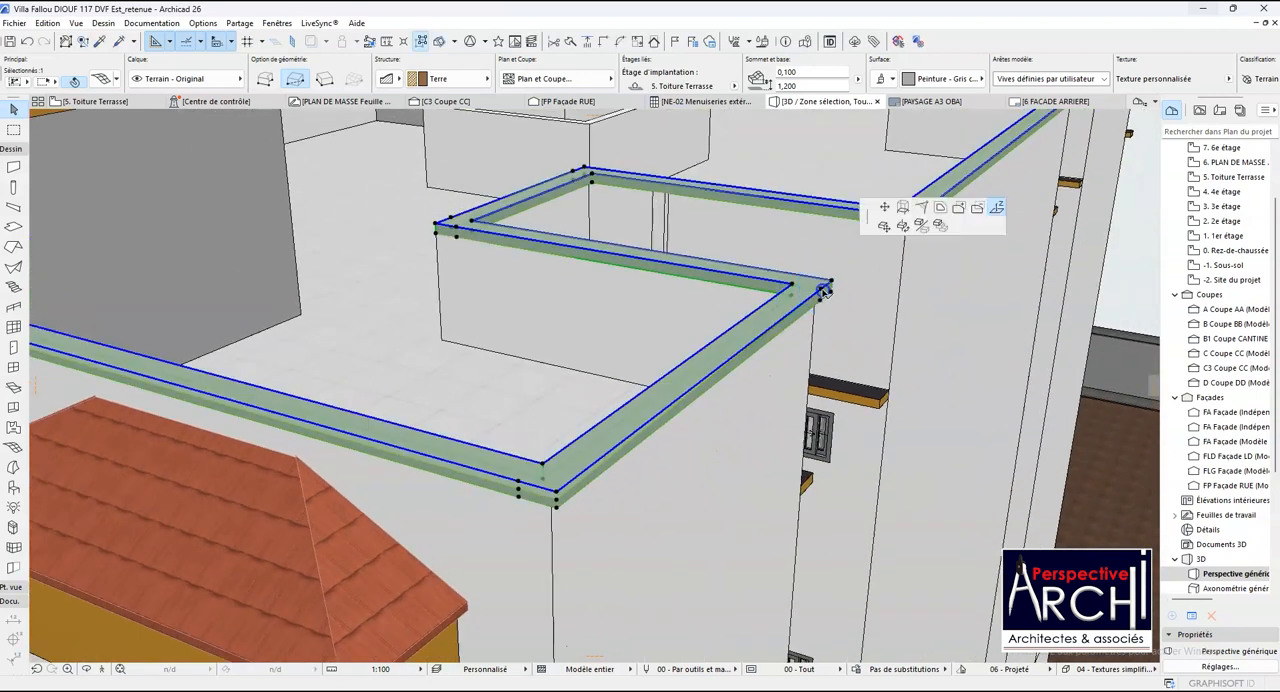
pyautogui.click(558, 496)
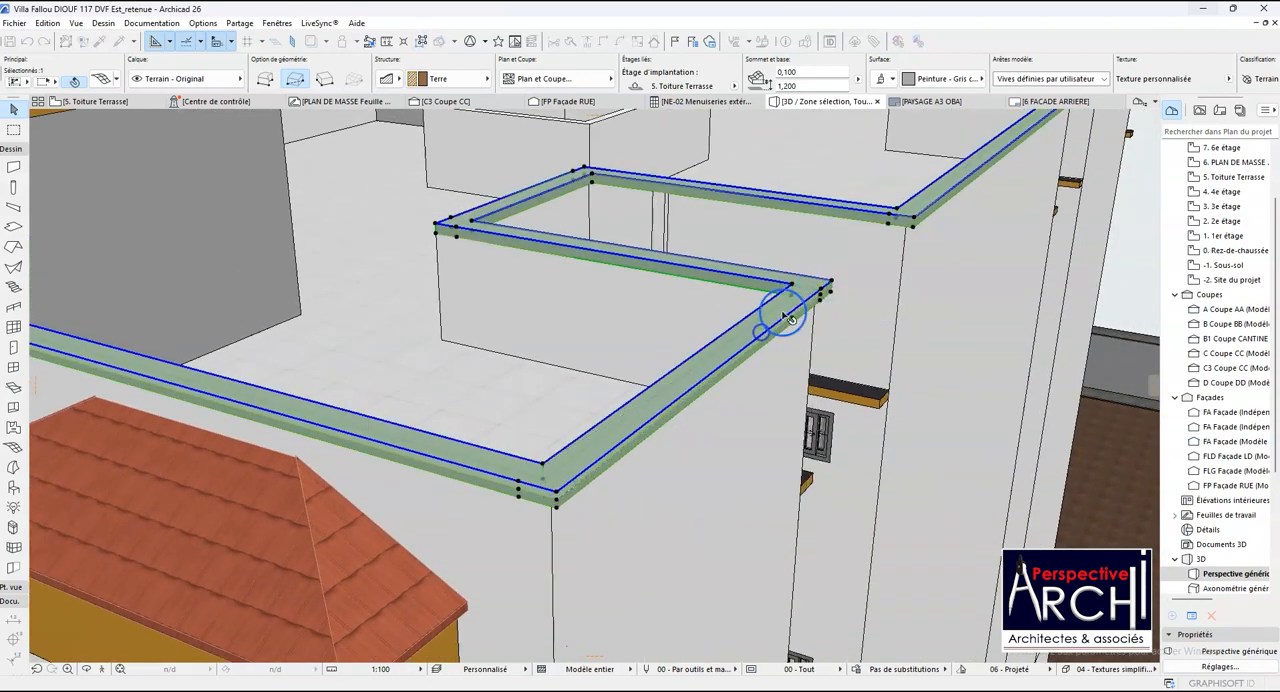
pyautogui.scroll(6, 846, 286)
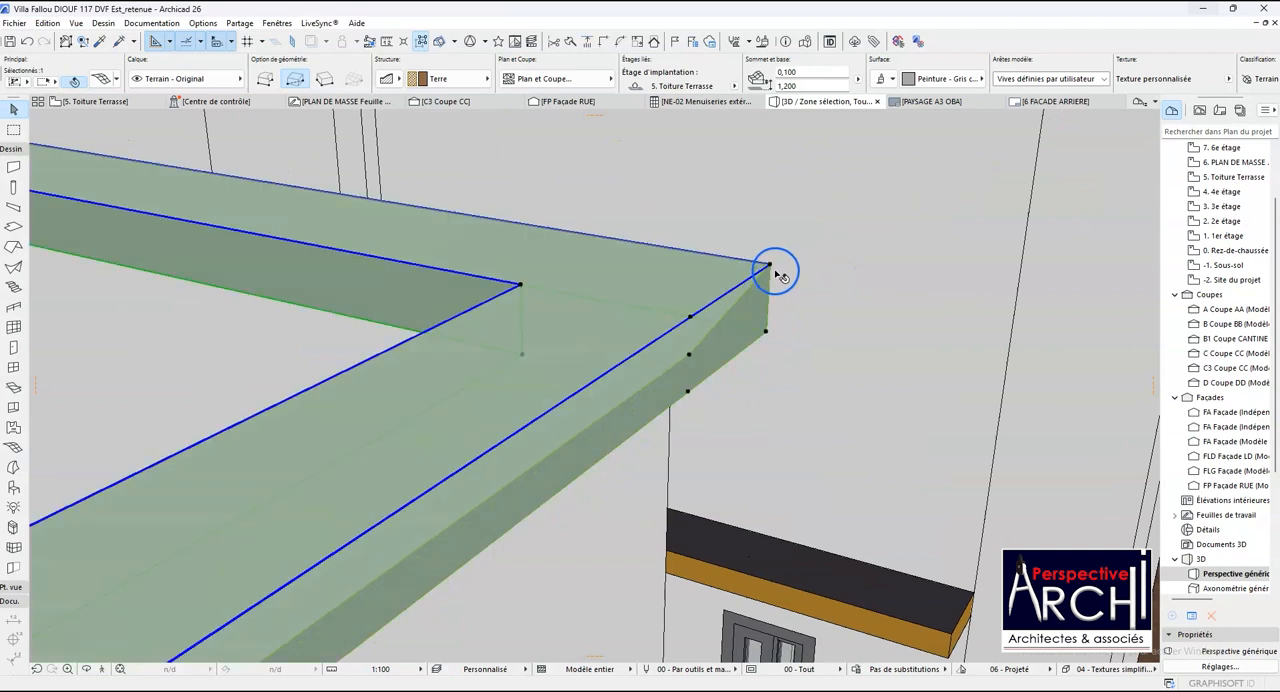
pyautogui.click(770, 267)
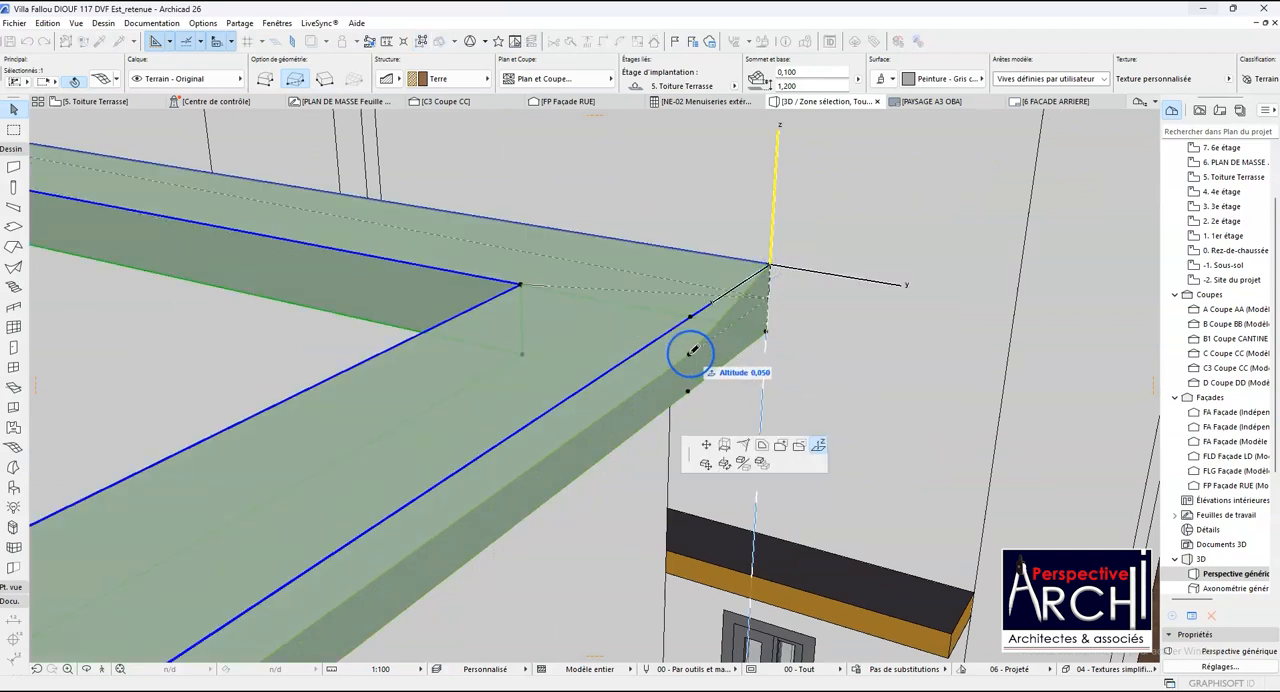
pyautogui.click(692, 350)
pyautogui.scroll(-6, 665, 356)
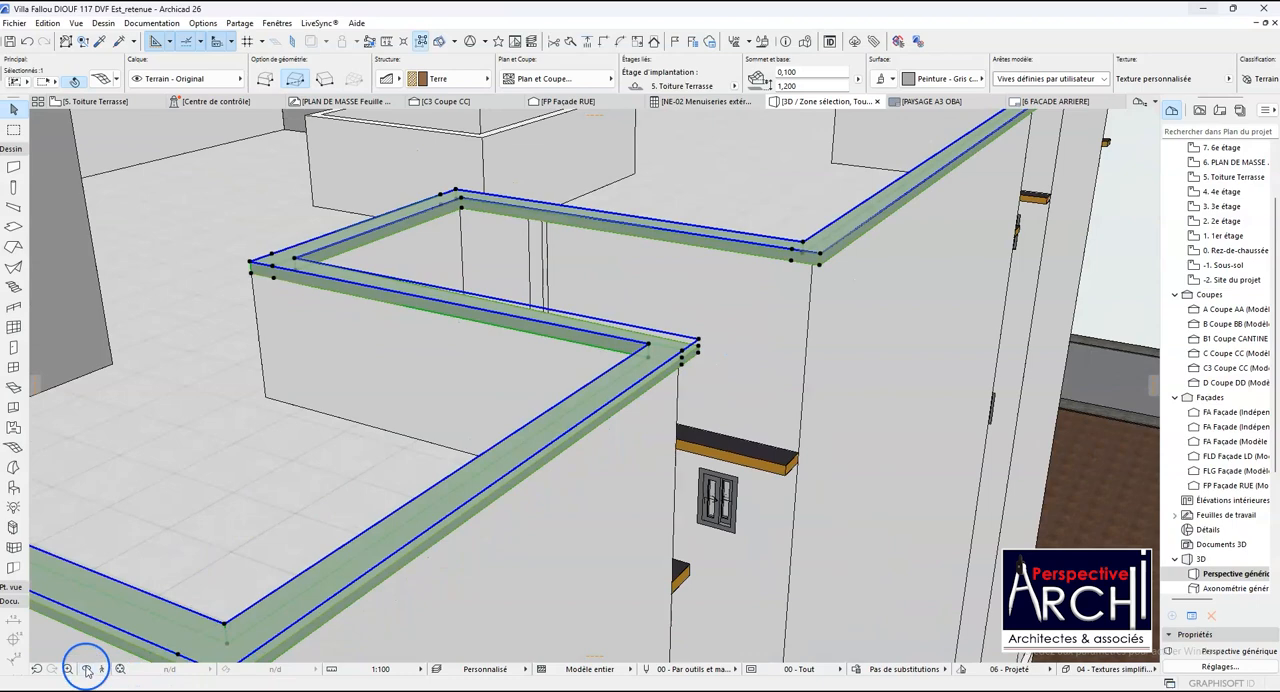
# - Lower the shaft-side coping point at the first shaft's rear corner nearest the stair tower to the level of the shaft's outer corner
pyautogui.scroll(-3, 595, 395)
pyautogui.moveTo(618, 386); pyautogui.dragTo(406, 403)
pyautogui.scroll(-2, 824, 357)
pyautogui.moveTo(824, 357); pyautogui.dragTo(491, 350)
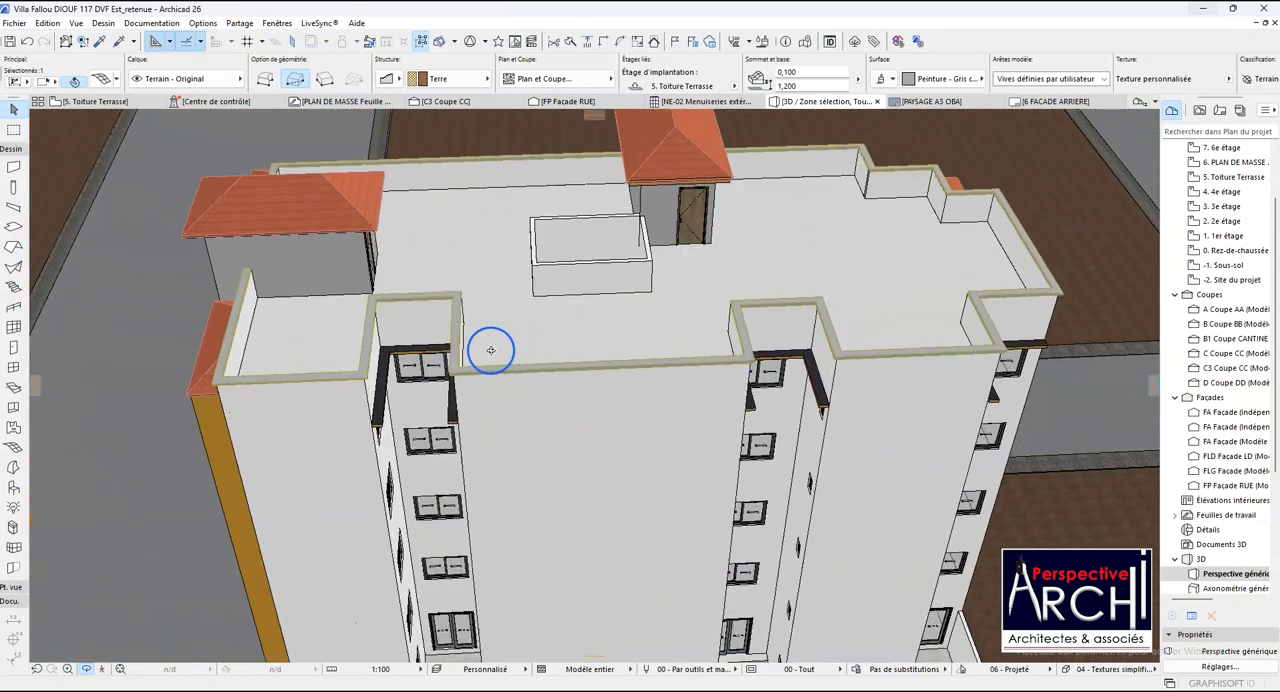
pyautogui.scroll(5, 339, 290)
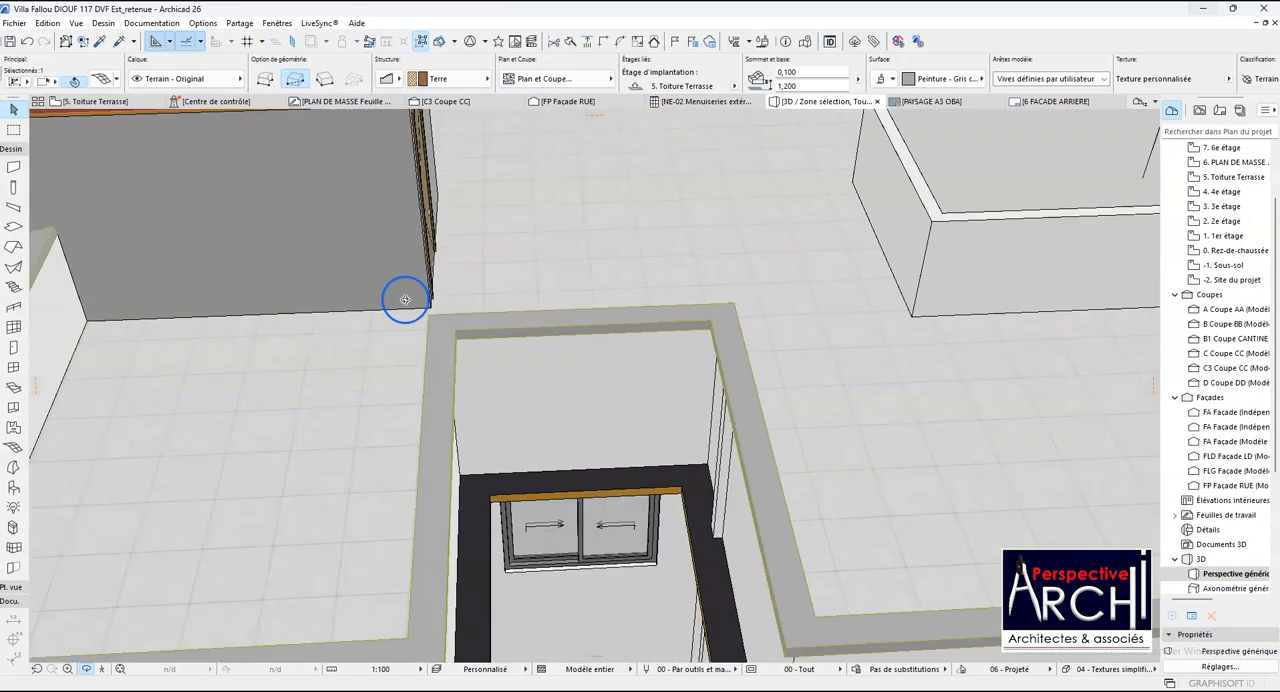
pyautogui.moveTo(451, 320); pyautogui.dragTo(380, 229)
pyautogui.scroll(3, 383, 227)
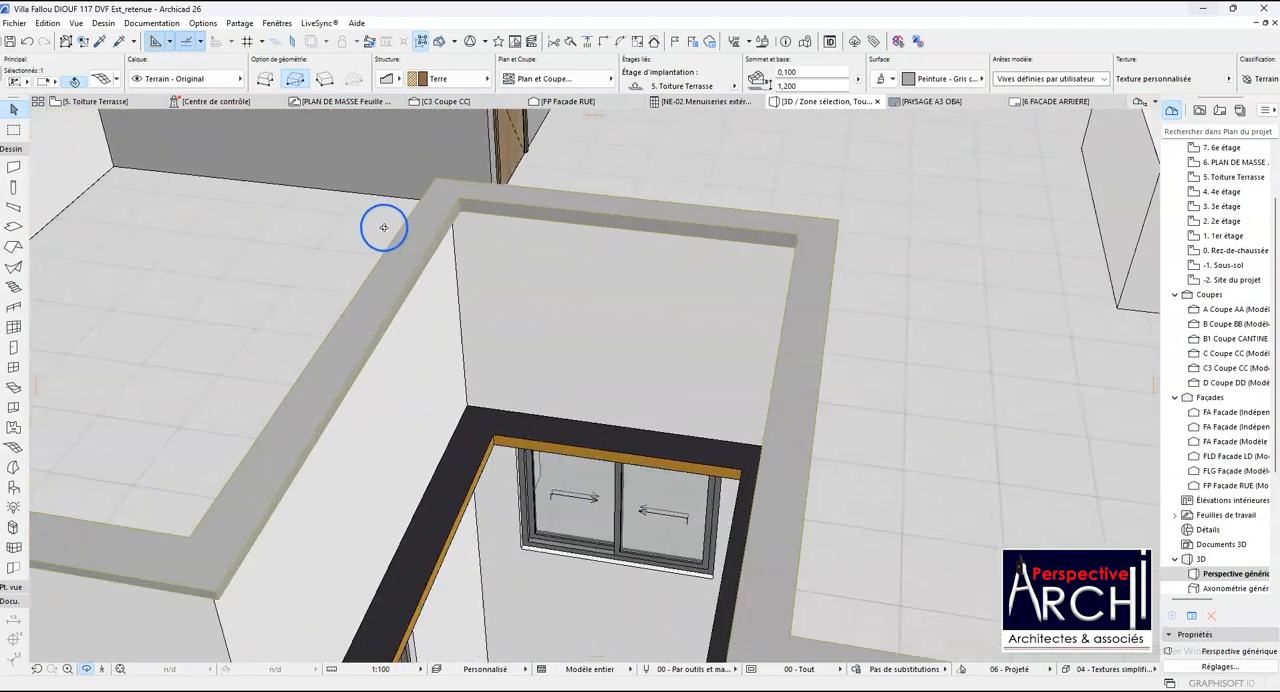
pyautogui.click(418, 204)
pyautogui.scroll(4, 451, 204)
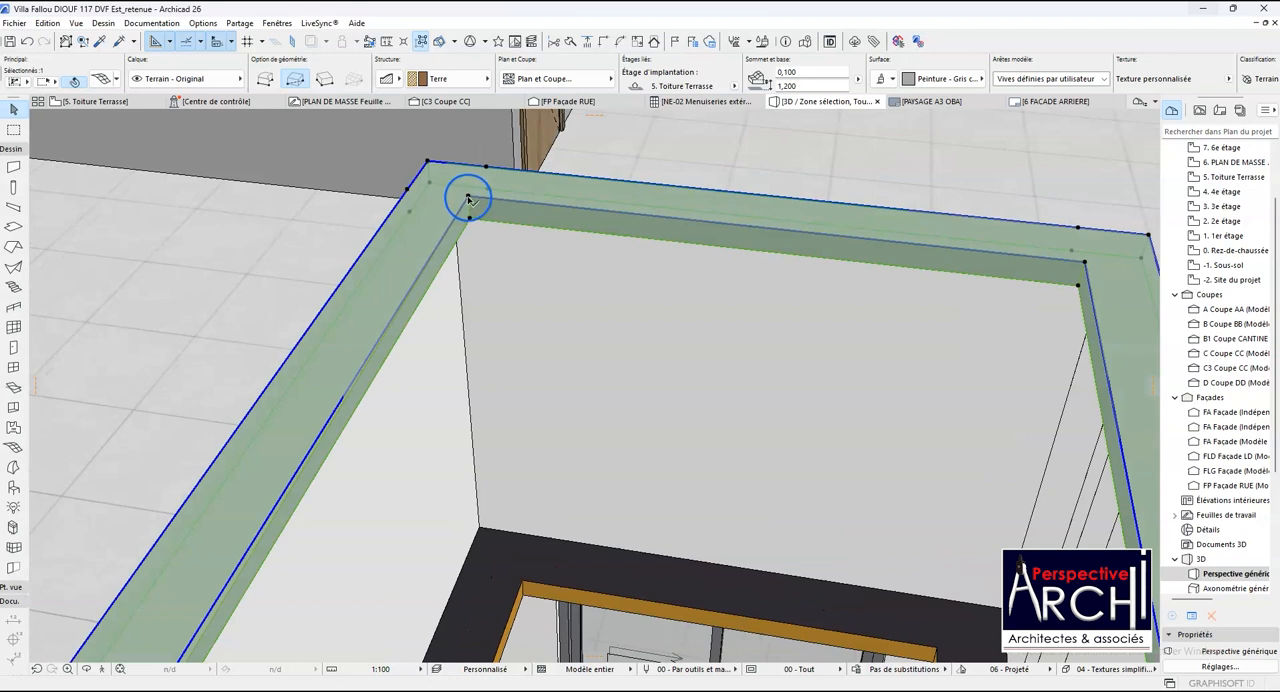
pyautogui.click(468, 198)
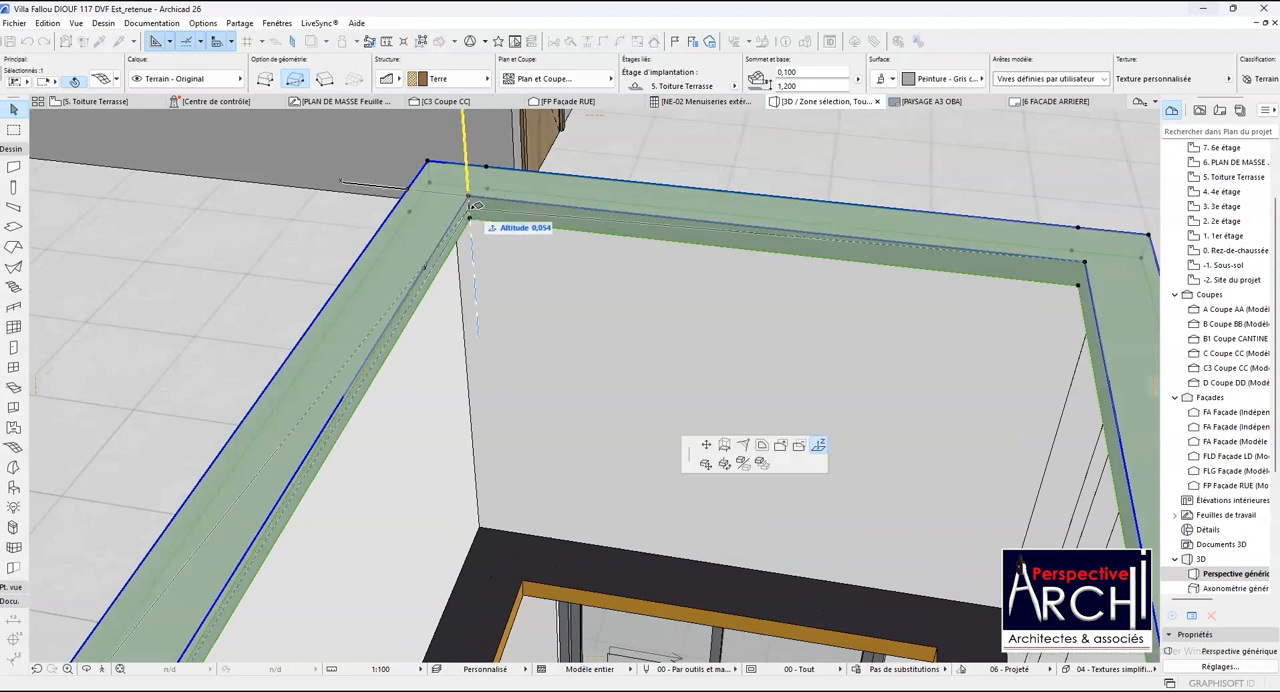
pyautogui.scroll(-4, 478, 202)
pyautogui.scroll(1, 290, 522)
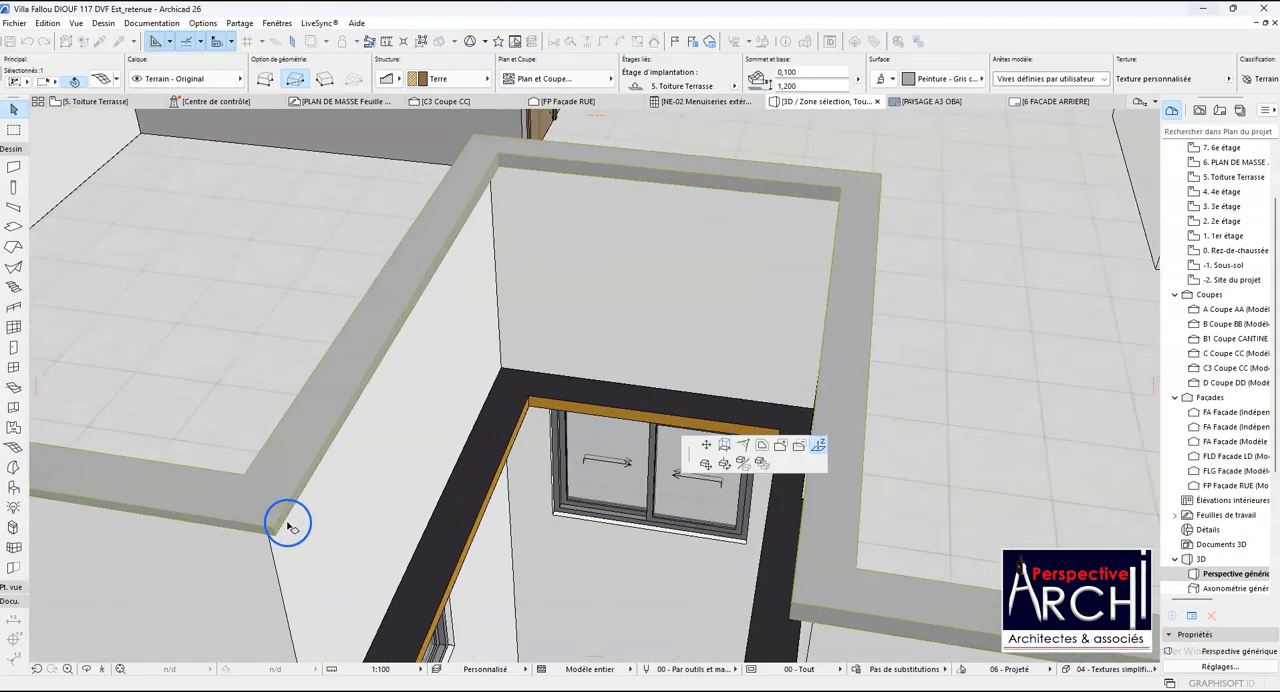
pyautogui.click(276, 527)
pyautogui.scroll(-1, 276, 527)
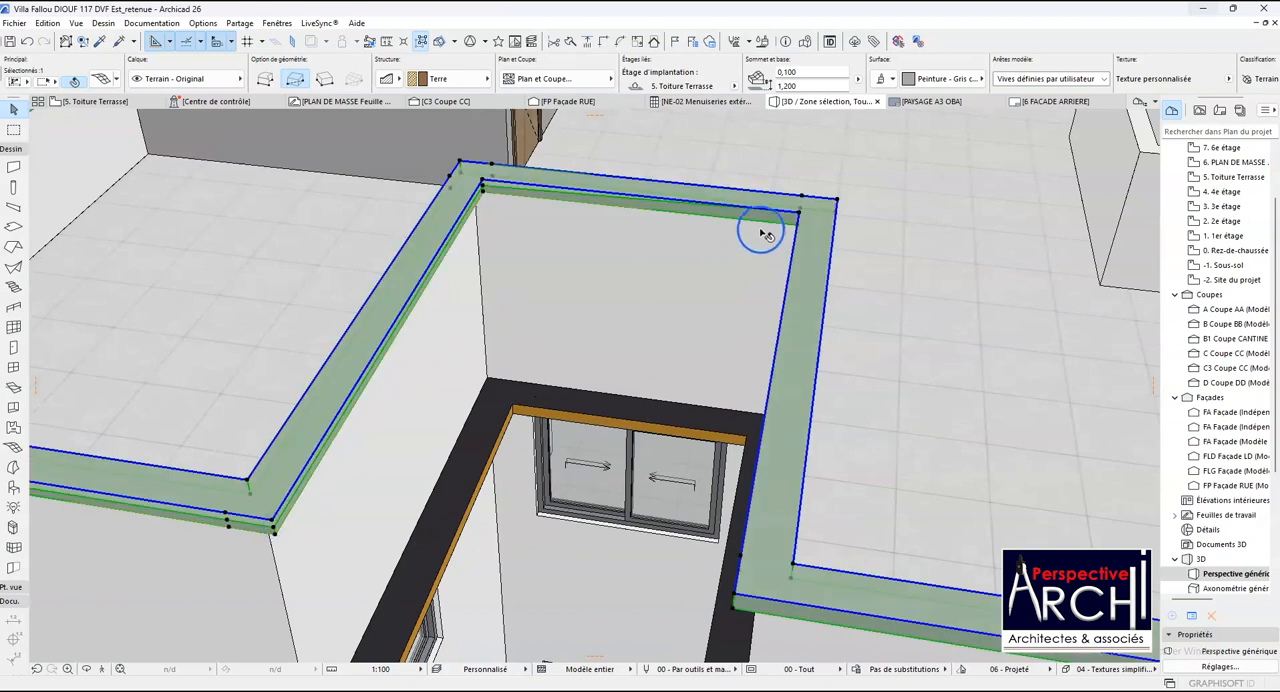
# - Lower the shaft-side coping point at the first shaft's other rear corner to the level of the rear corner already lowered
pyautogui.scroll(2, 765, 234)
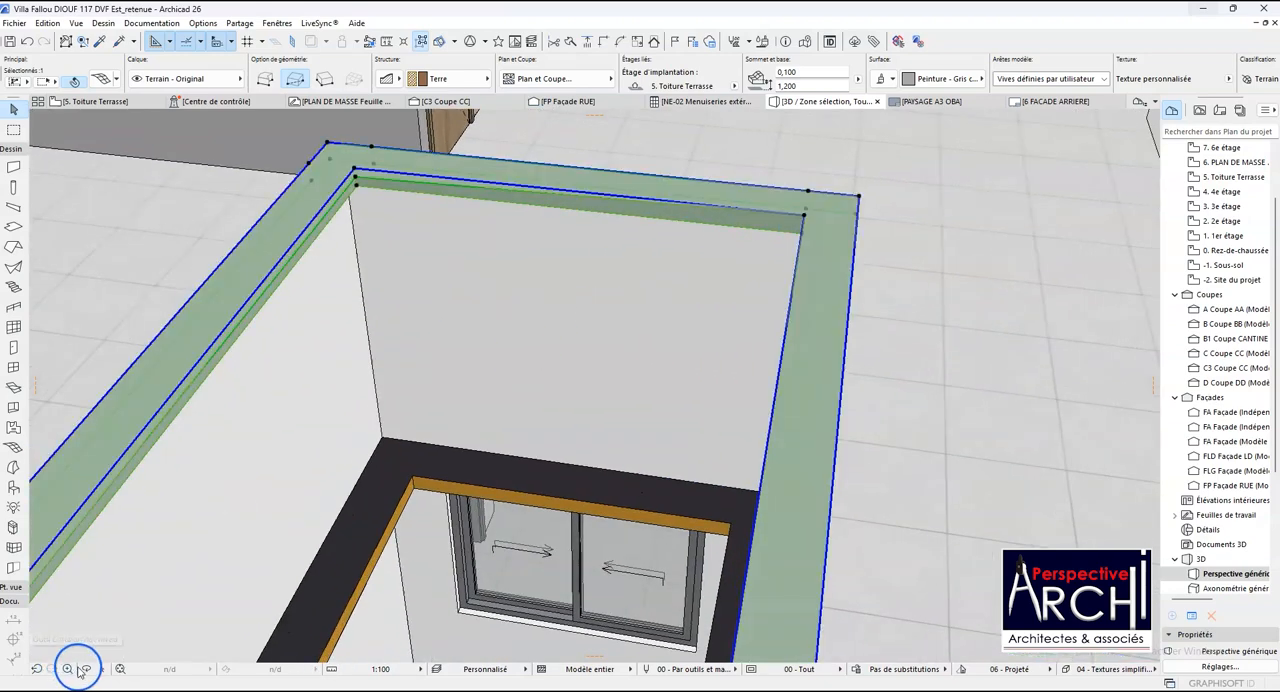
pyautogui.keyDown('shift'); pyautogui.moveTo(183, 506); pyautogui.dragTo(260, 489, button='middle'); pyautogui.keyUp('shift')
pyautogui.scroll(-3, 205, 450)
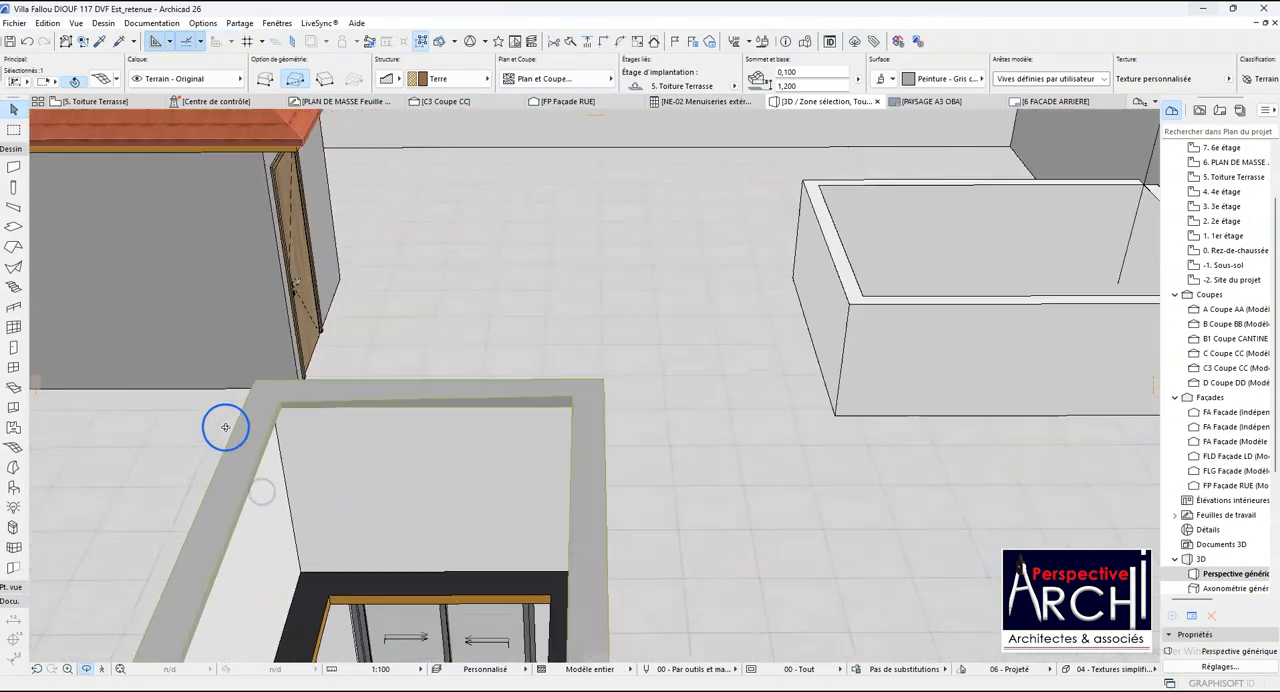
pyautogui.scroll(-2, 500, 360)
pyautogui.keyDown('shift'); pyautogui.moveTo(453, 397); pyautogui.dragTo(583, 384, button='middle'); pyautogui.keyUp('shift')
pyautogui.scroll(-3, 494, 409)
pyautogui.keyDown('shift'); pyautogui.moveTo(593, 438); pyautogui.dragTo(486, 442, button='middle'); pyautogui.keyUp('shift')
pyautogui.scroll(4, 677, 429)
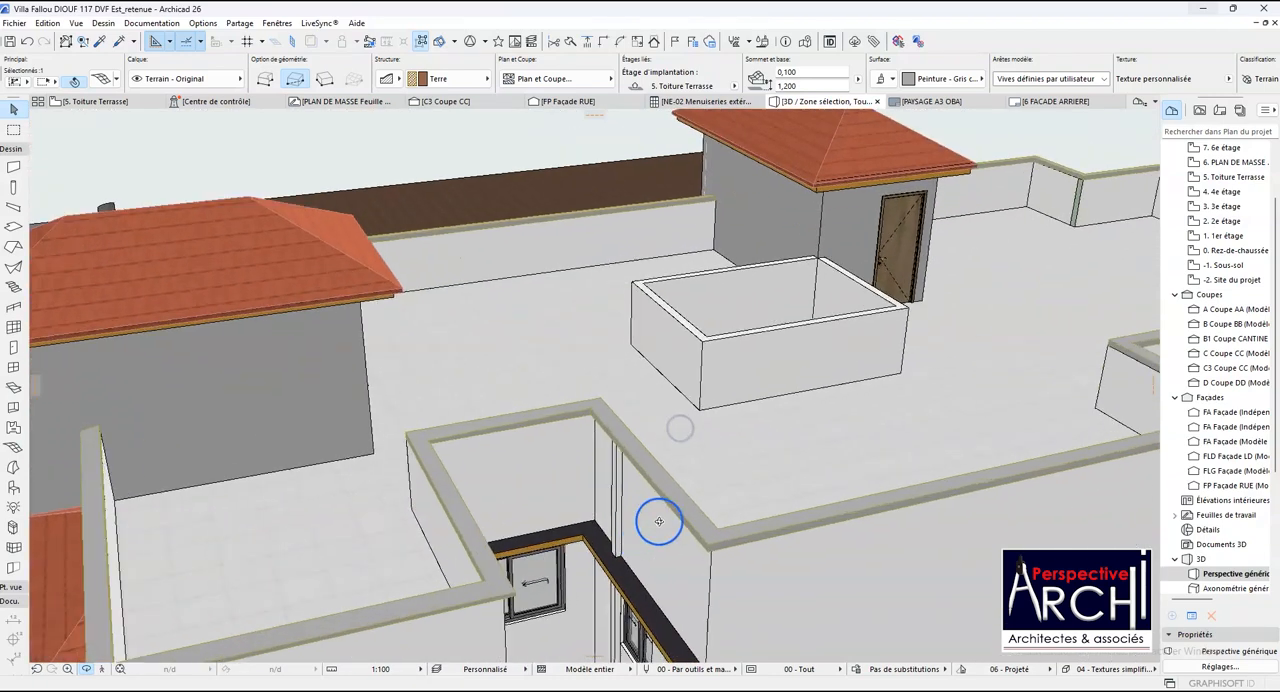
pyautogui.scroll(2, 683, 470)
pyautogui.scroll(5, 651, 315)
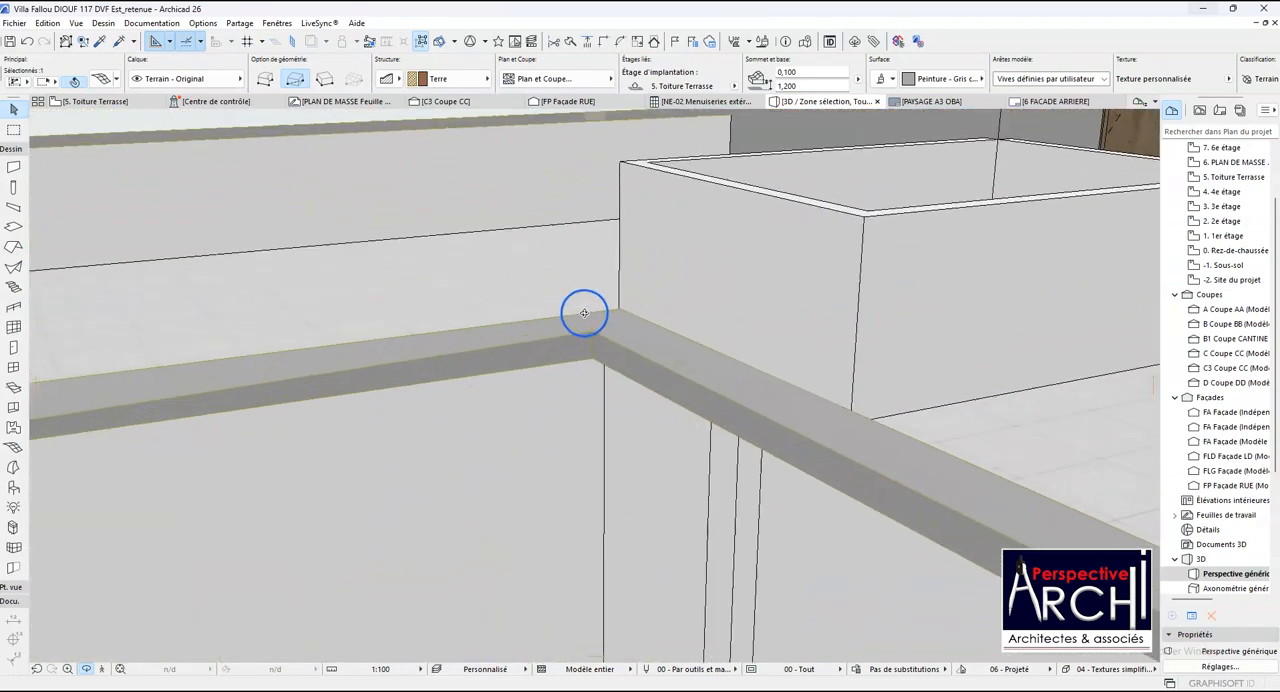
pyautogui.click(591, 334)
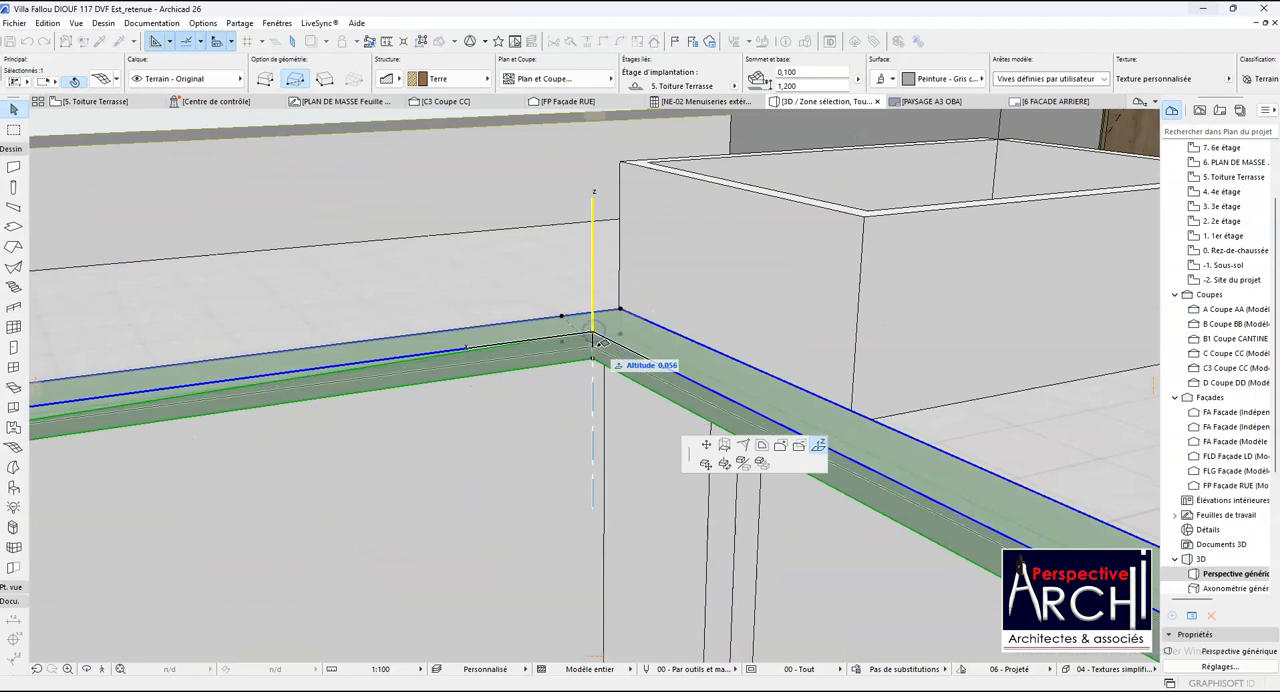
pyautogui.scroll(-3, 595, 342)
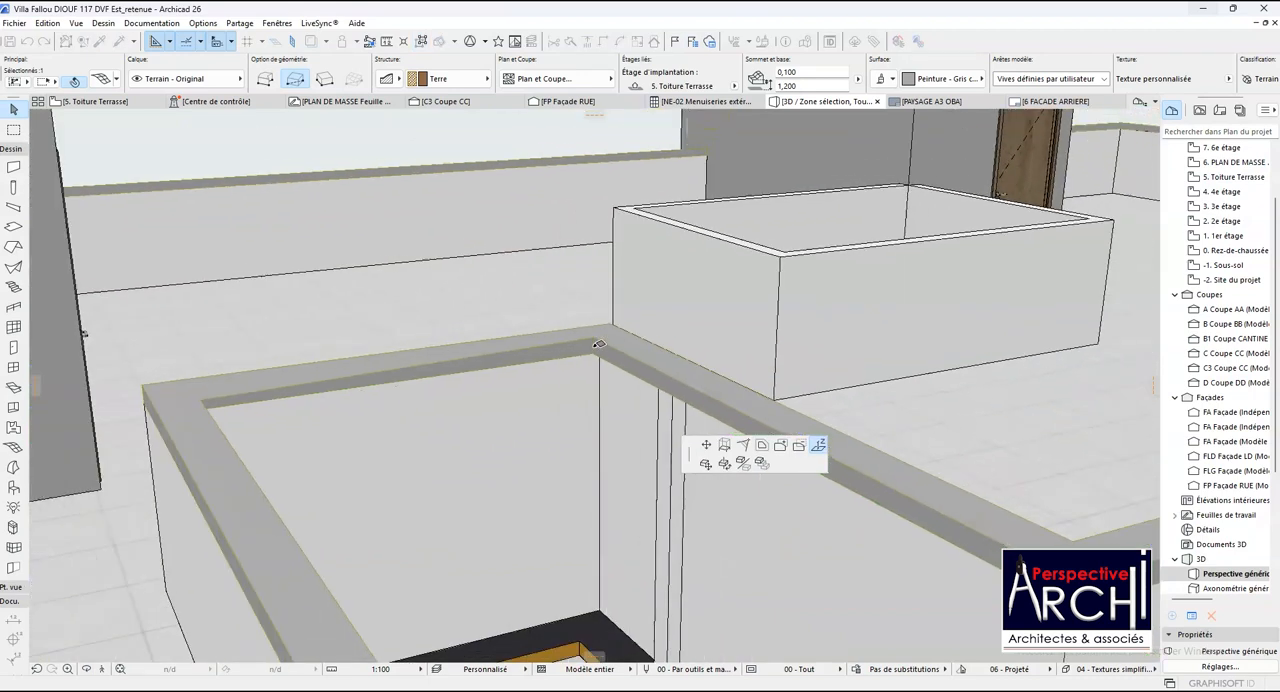
pyautogui.click(198, 404)
pyautogui.scroll(-2, 494, 381)
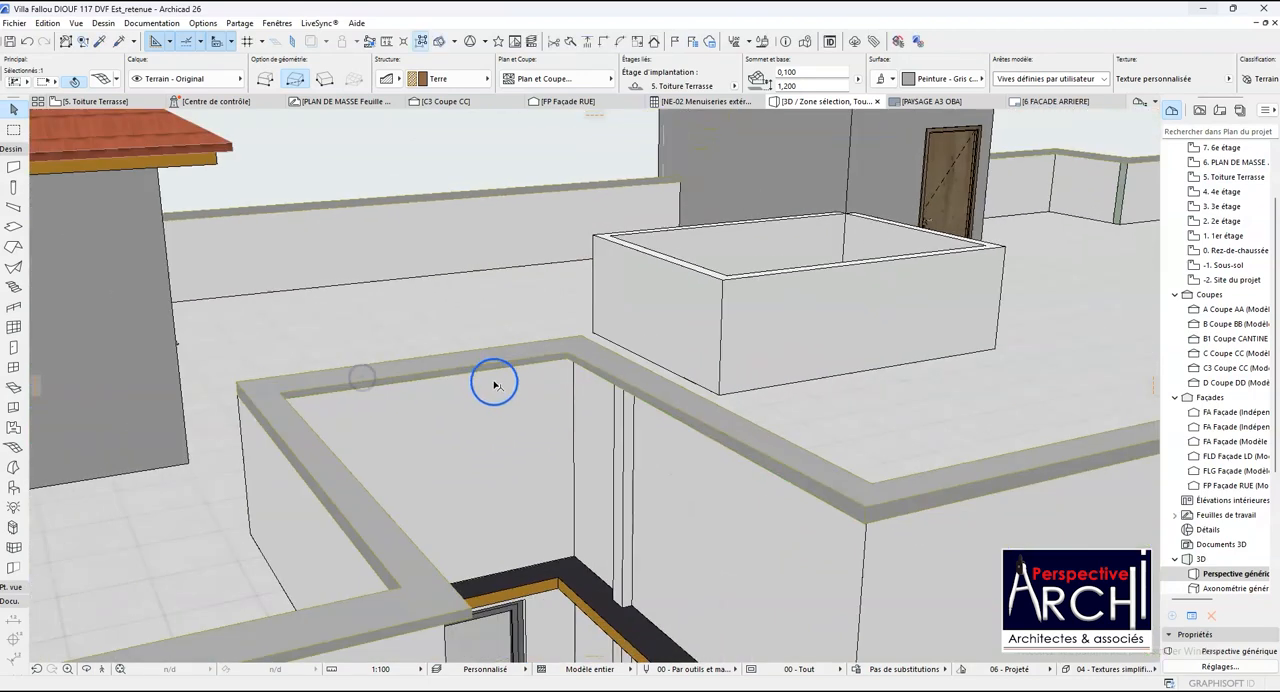
# - Lower the shaft-side point beside the first shaft's far facade corner to the level of the lowered rear corner point
pyautogui.scroll(3, 850, 504)
pyautogui.click(822, 486)
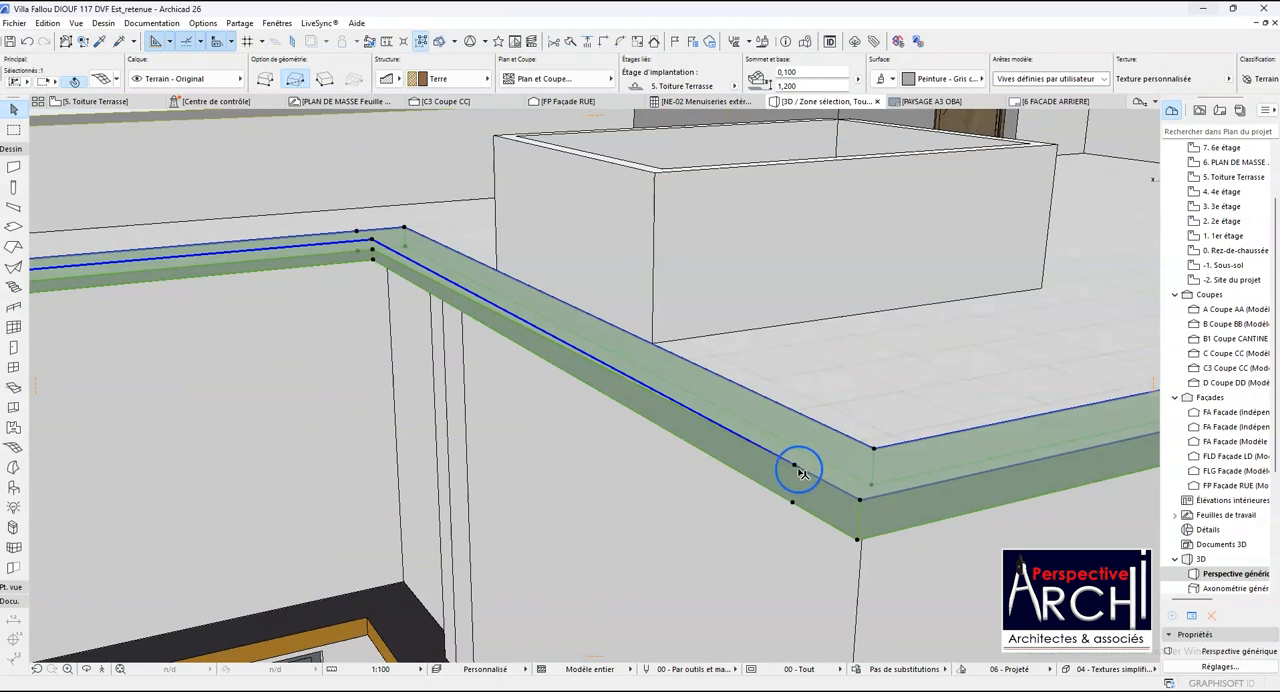
pyautogui.click(793, 468)
pyautogui.click(818, 445)
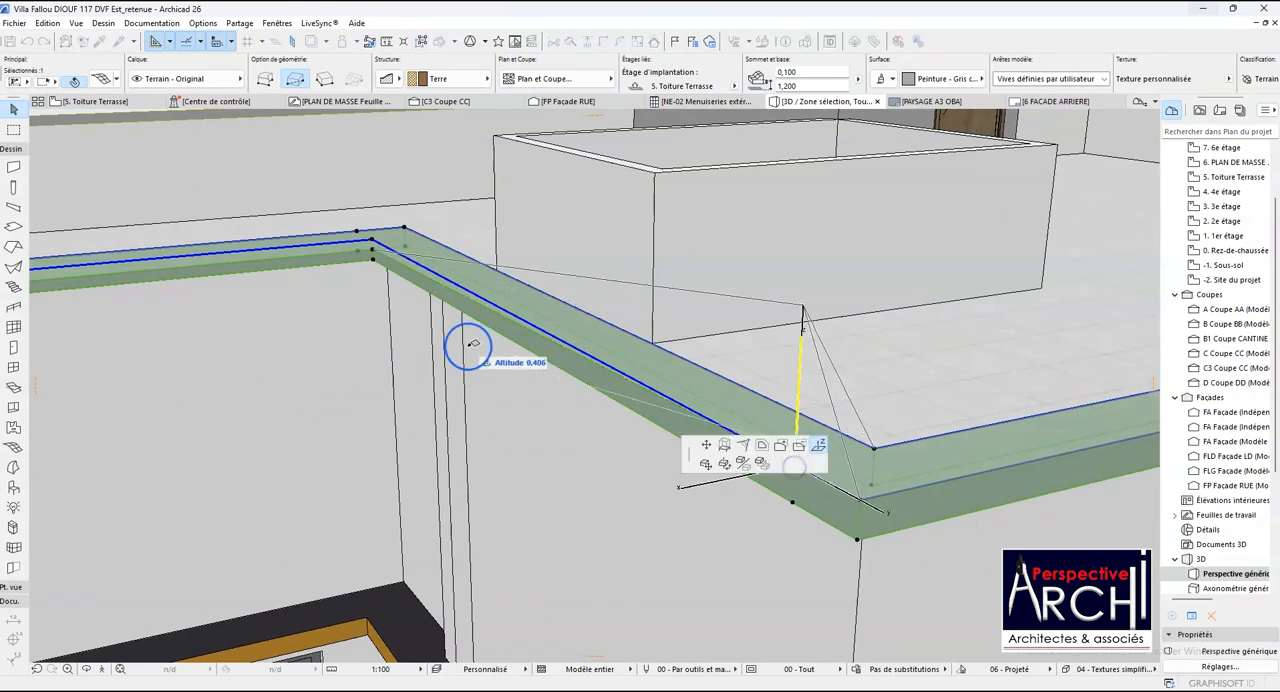
pyautogui.click(372, 252)
# - Lower the outer corner point where the first shaft meets the long side facade to the level of its neighbouring point
pyautogui.click(860, 501)
pyautogui.click(794, 485)
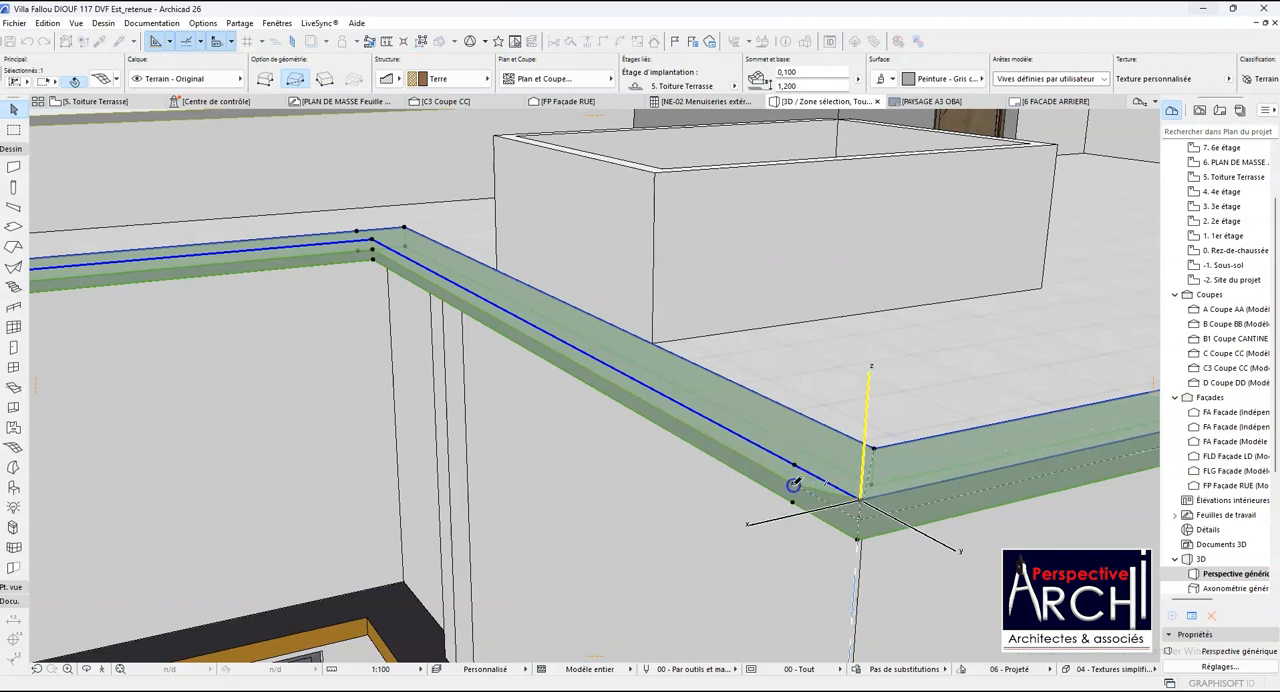
pyautogui.scroll(-10, 583, 586)
# - Lower the coping point at the long side facade's far end, beside the second shaft, to the level of the facade's near corner
pyautogui.click(963, 500)
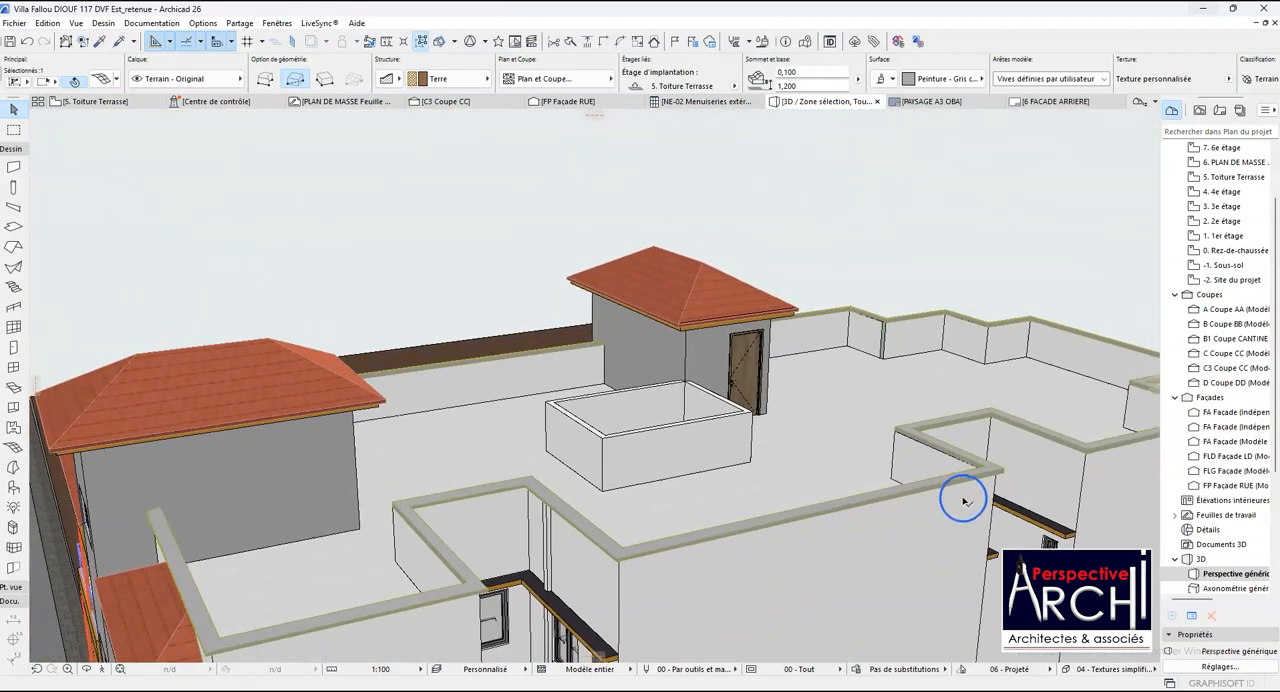
pyautogui.scroll(3, 963, 500)
pyautogui.click(1008, 466)
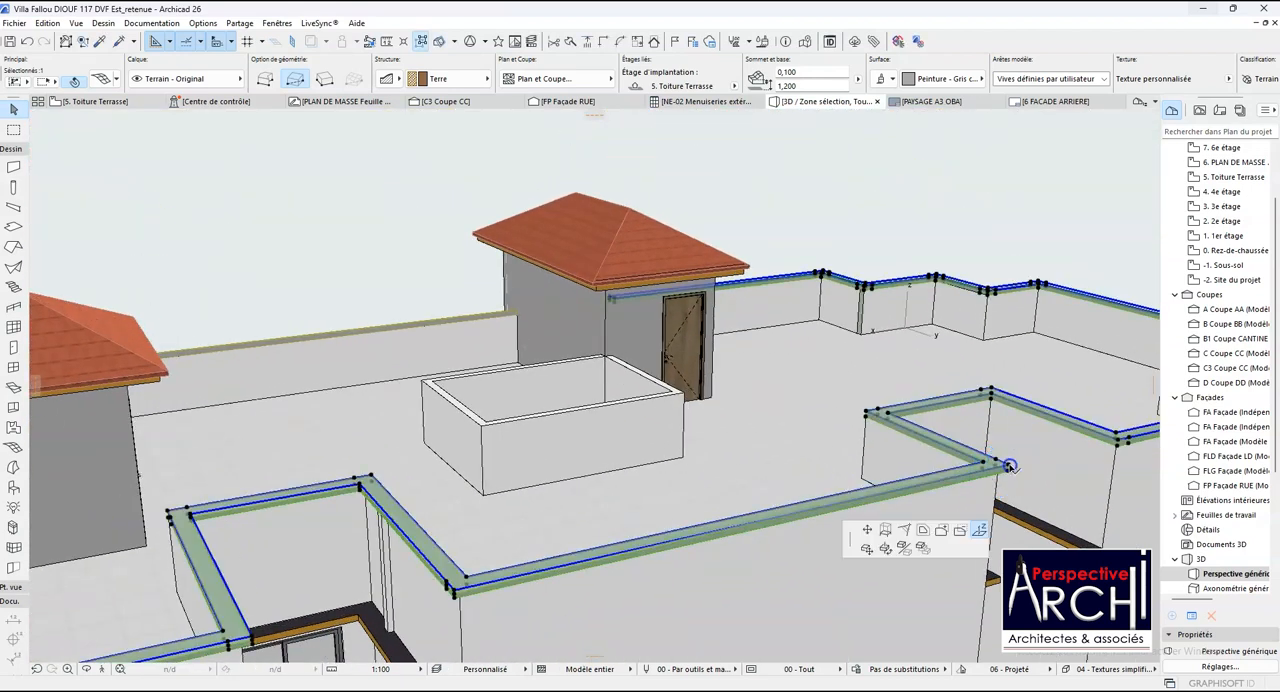
pyautogui.scroll(3, 452, 594)
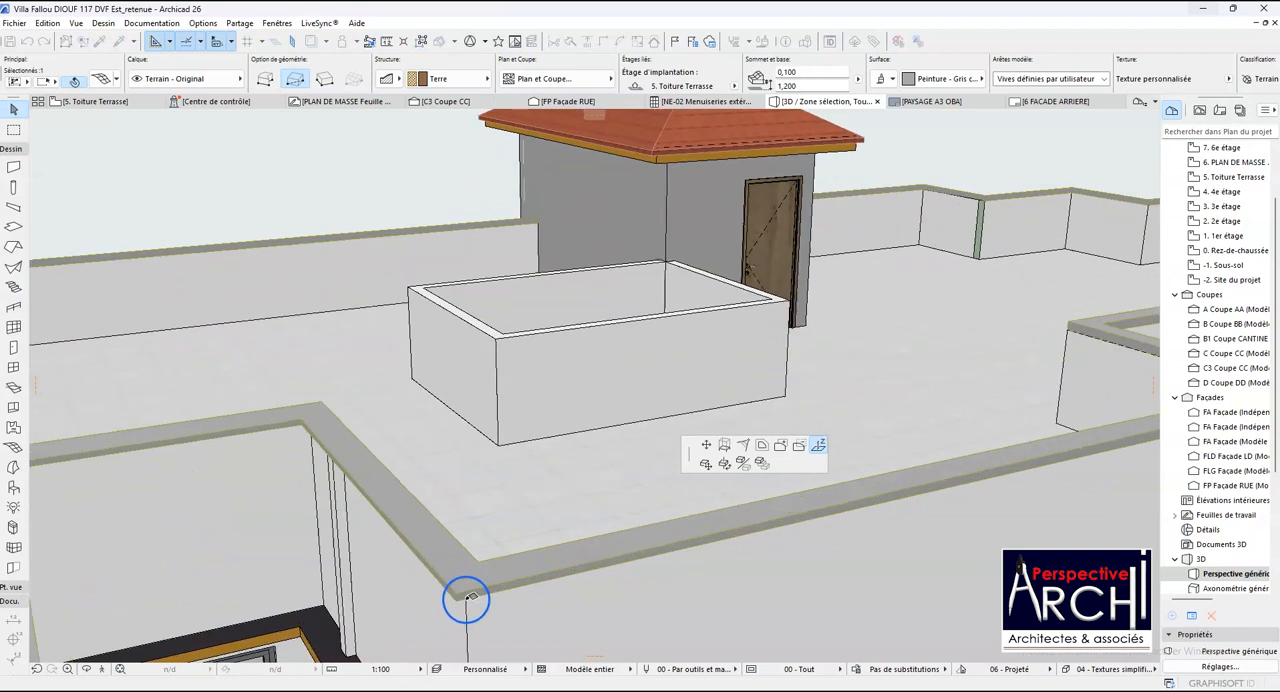
pyautogui.scroll(-2, 452, 592)
pyautogui.scroll(-1, 480, 588)
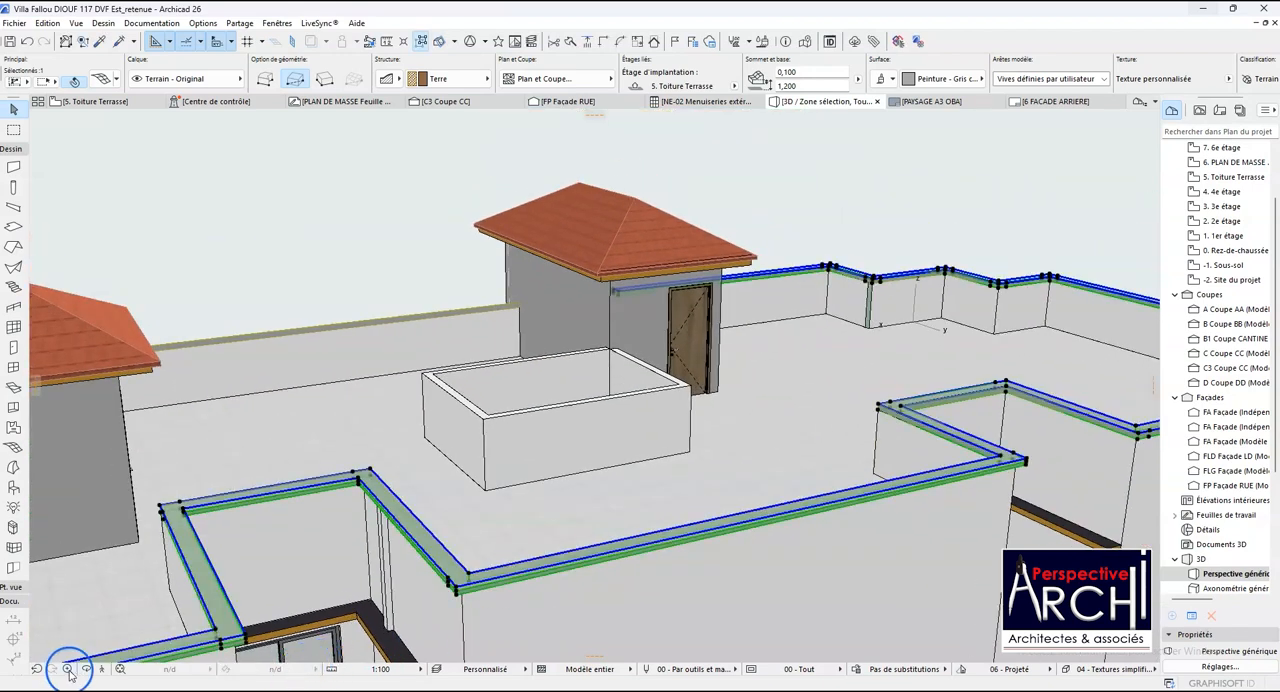
# - Try to move the shaft-side coping point beside the second shaft's near facade corner onto the lowered corner point
pyautogui.keyDown('shift'); pyautogui.moveTo(454, 590); pyautogui.dragTo(249, 589, button='middle'); pyautogui.keyUp('shift')
pyautogui.keyDown('shift'); pyautogui.moveTo(878, 592); pyautogui.dragTo(530, 592, button='middle'); pyautogui.keyUp('shift')
pyautogui.scroll(2, 591, 574)
pyautogui.scroll(2, 507, 541)
pyautogui.scroll(1, 507, 541)
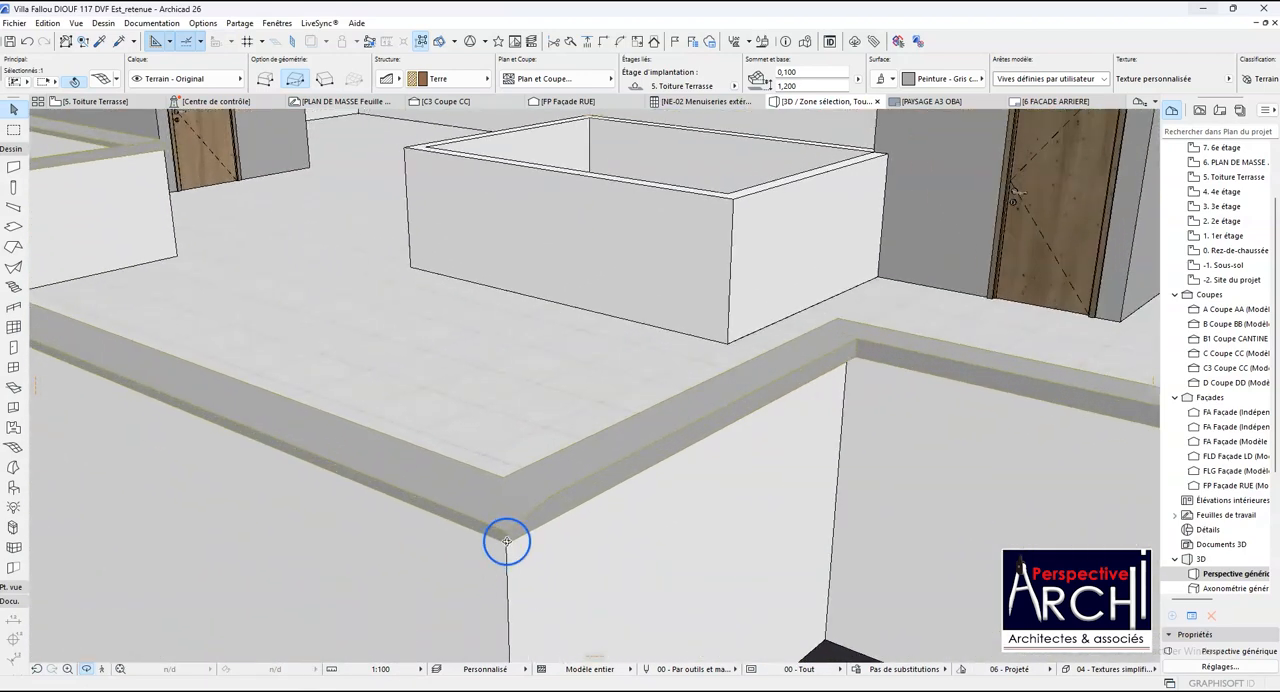
pyautogui.scroll(3, 546, 497)
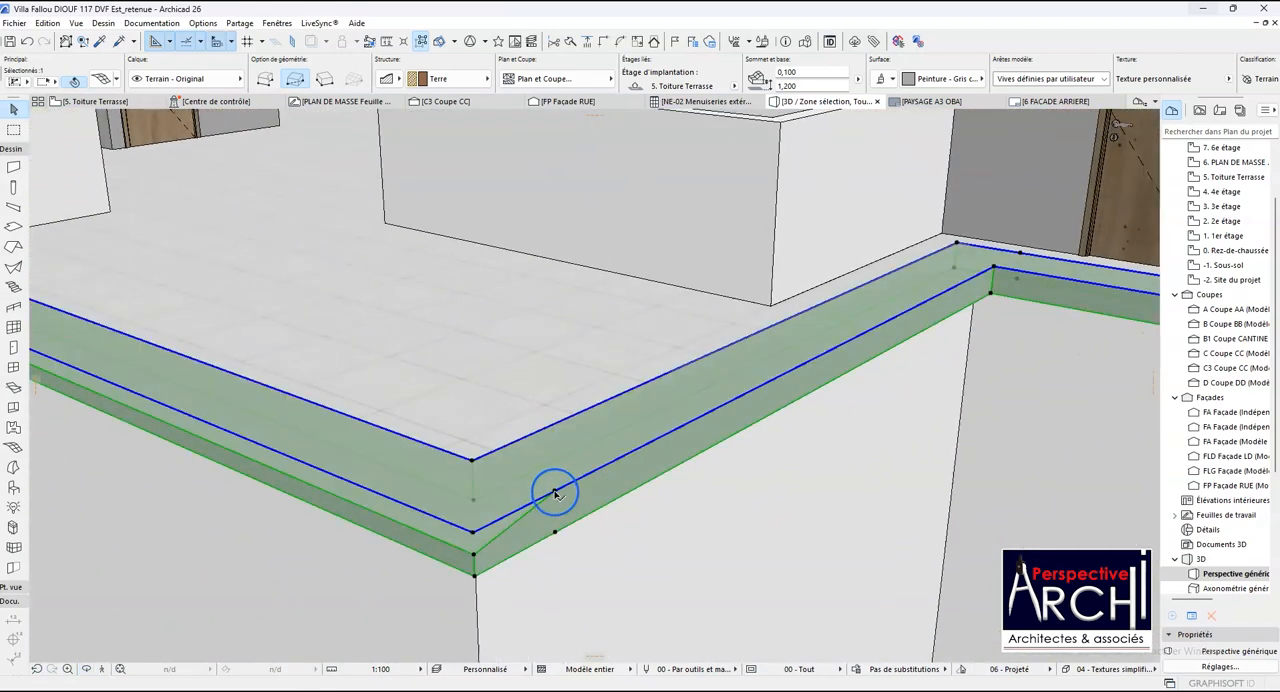
pyautogui.click(553, 493)
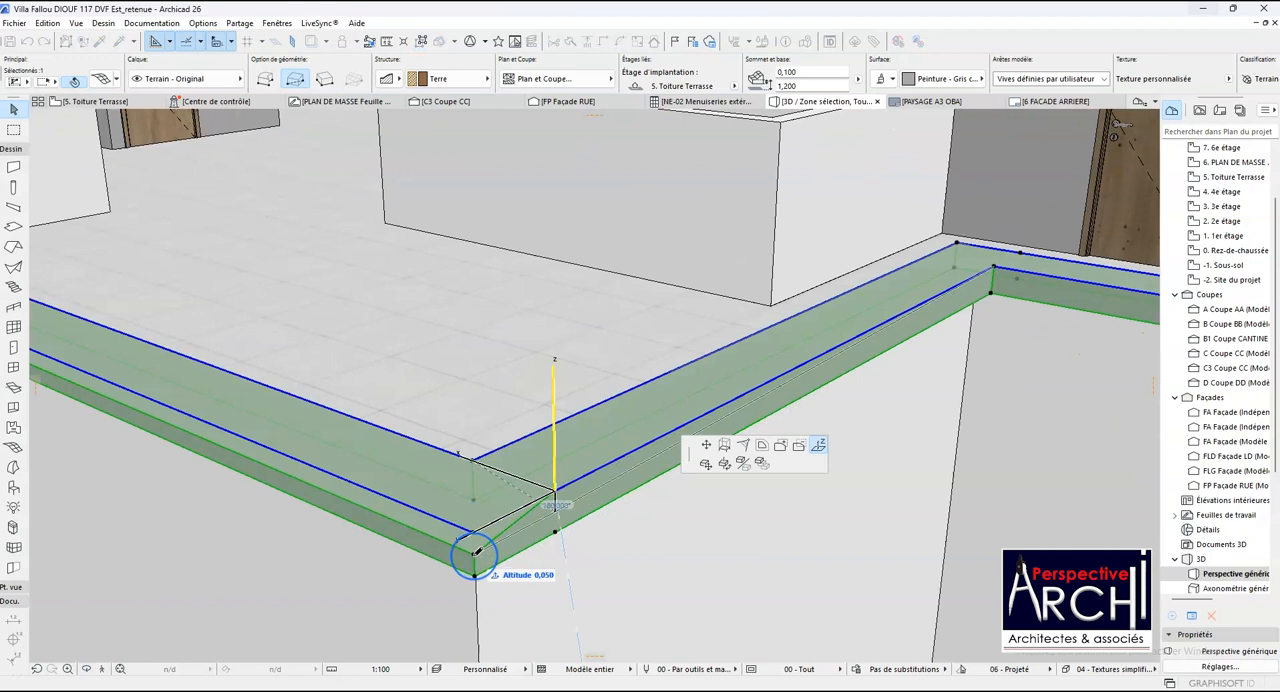
pyautogui.click(706, 447)
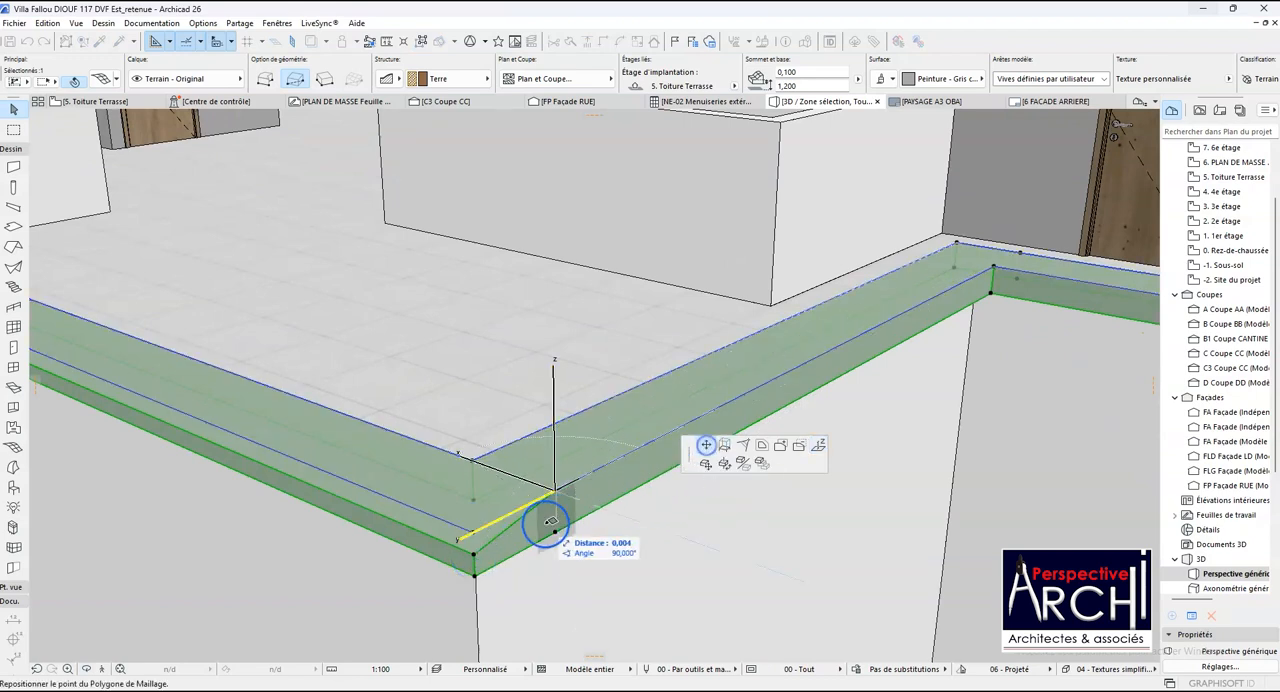
pyautogui.click(472, 549)
pyautogui.scroll(-1, 510, 568)
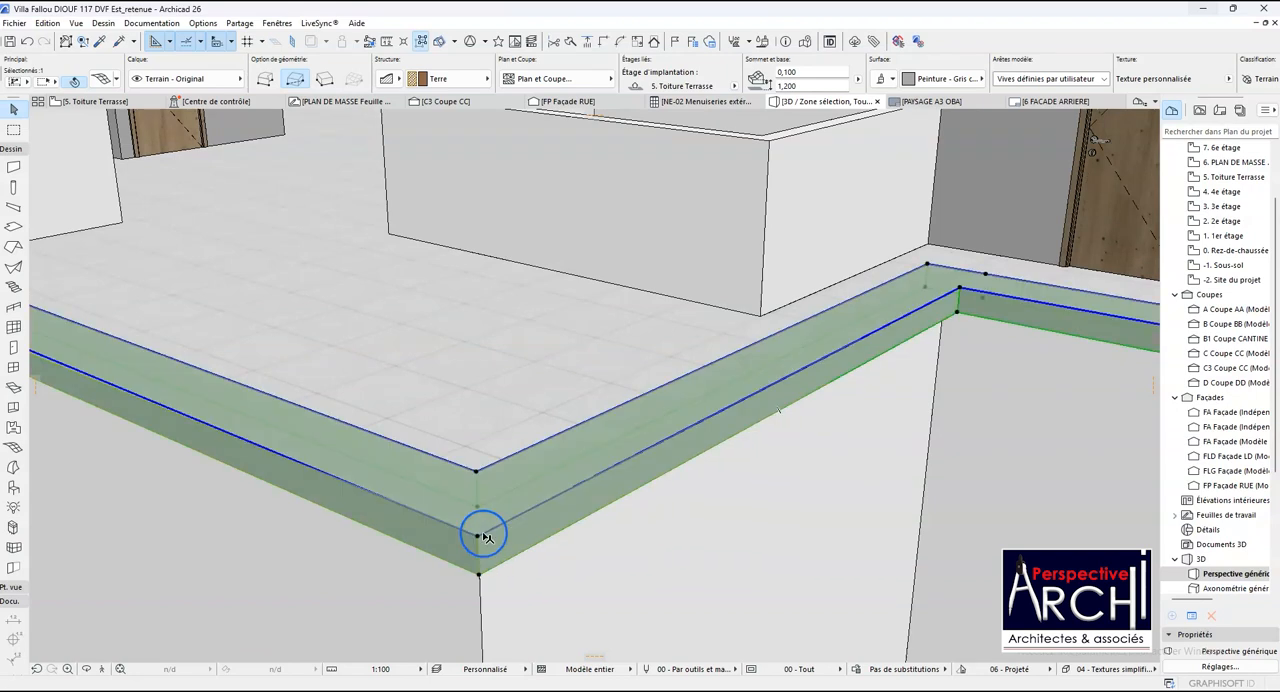
pyautogui.scroll(-2, 493, 528)
# - Try to move the coping point at the second shaft's facade corner to the long facade's opposite end, and undo the point moves
pyautogui.click(553, 517)
pyautogui.scroll(-4, 517, 526)
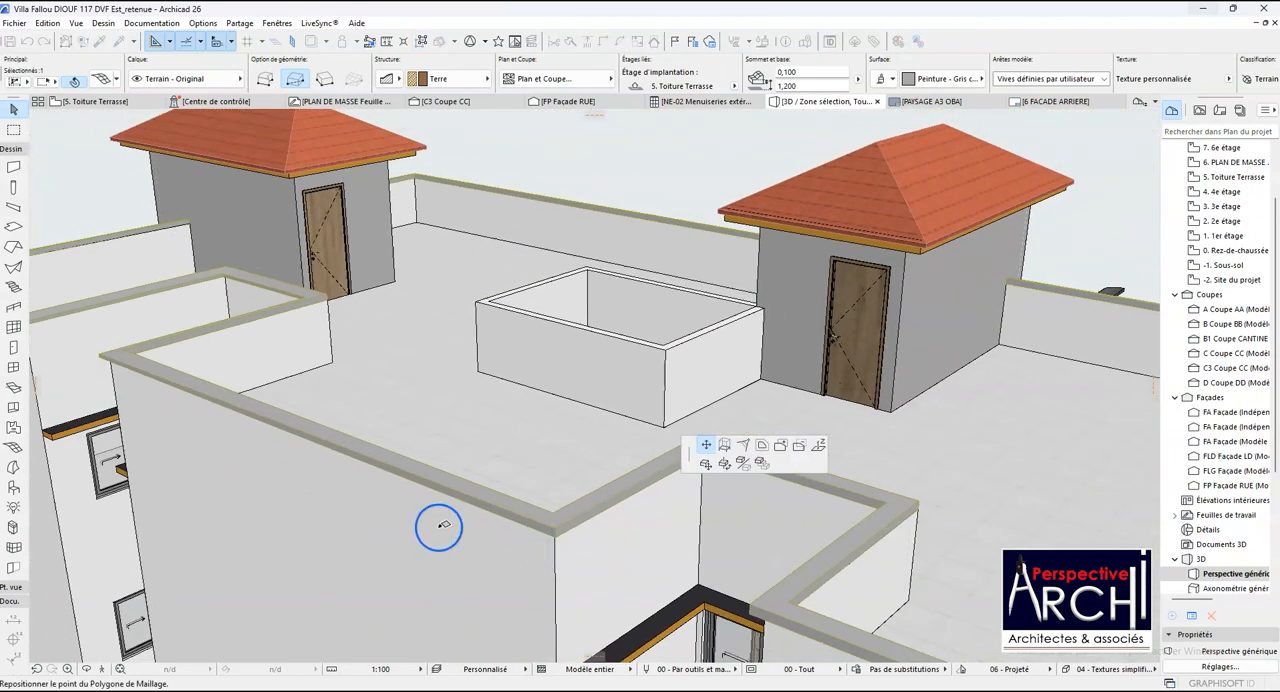
pyautogui.scroll(3, 100, 368)
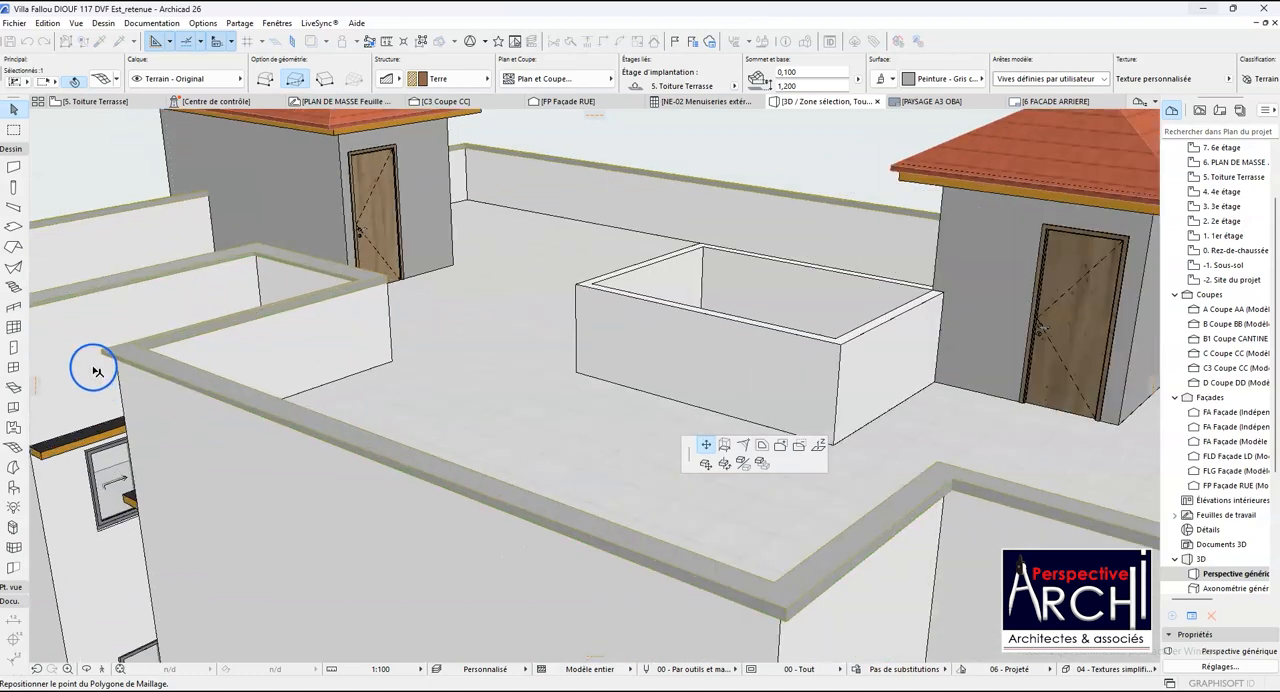
pyautogui.scroll(4, 98, 360)
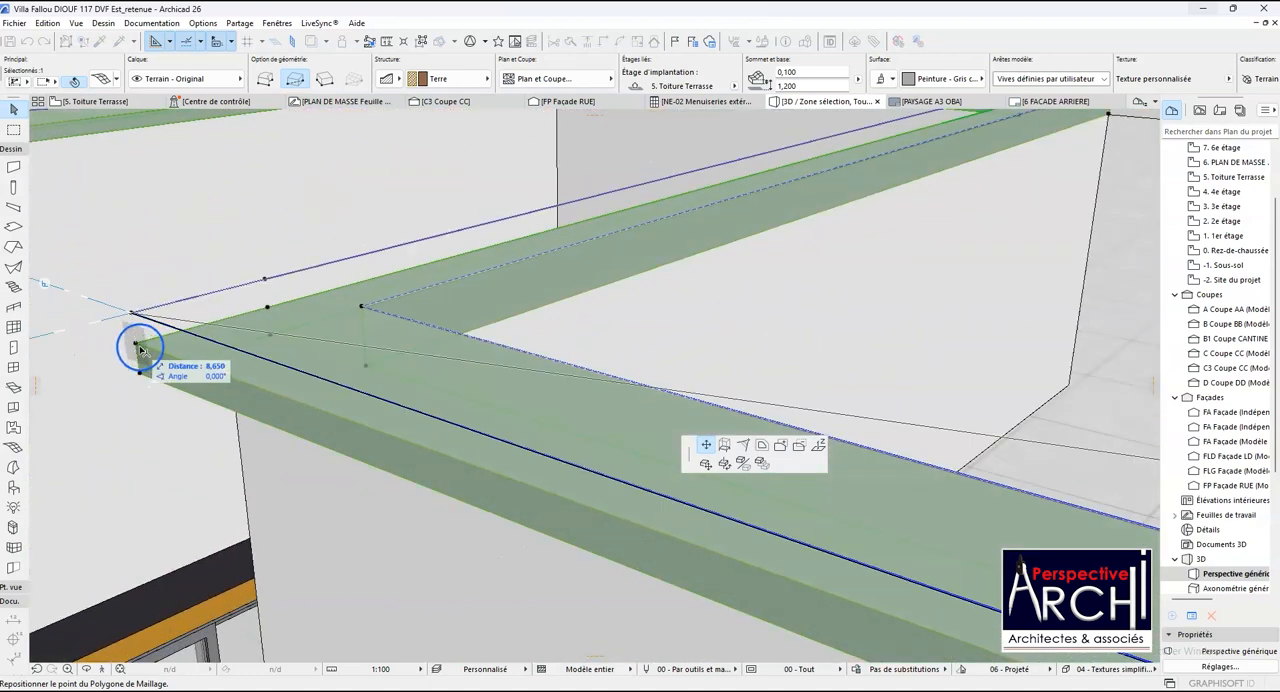
pyautogui.click(137, 345)
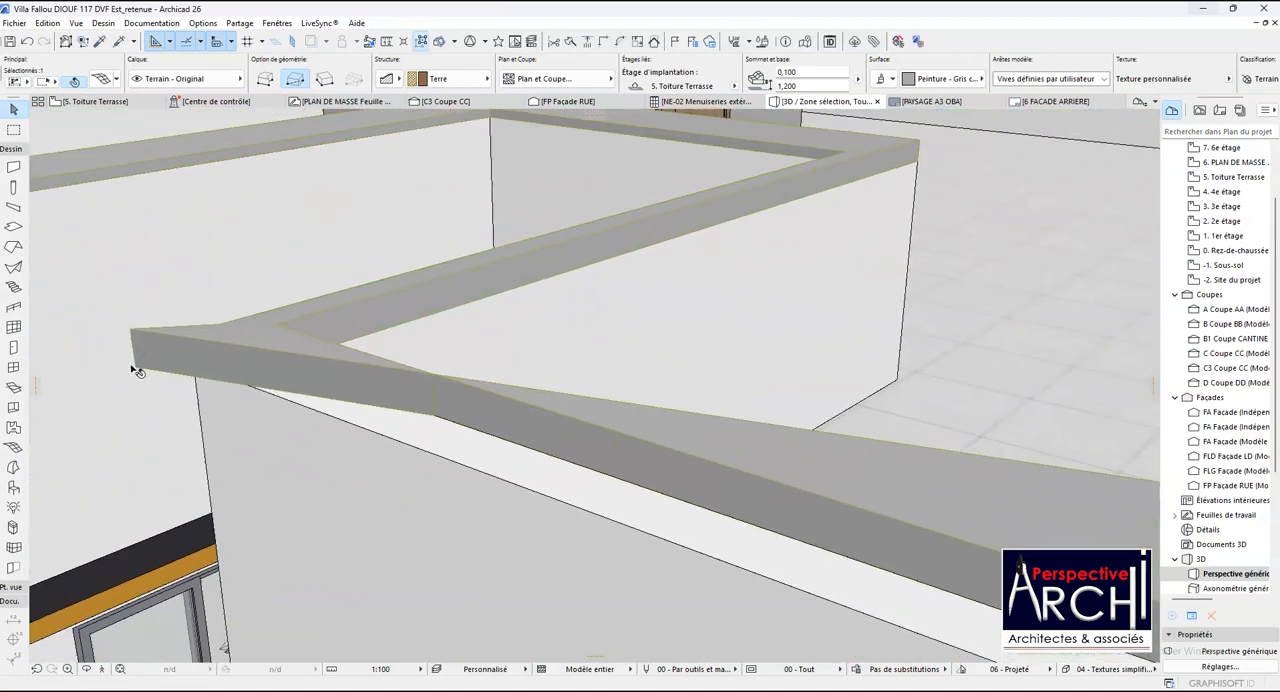
pyautogui.hotkey('ctrl', 'z')
pyautogui.scroll(-5, 143, 368)
pyautogui.click(165, 377)
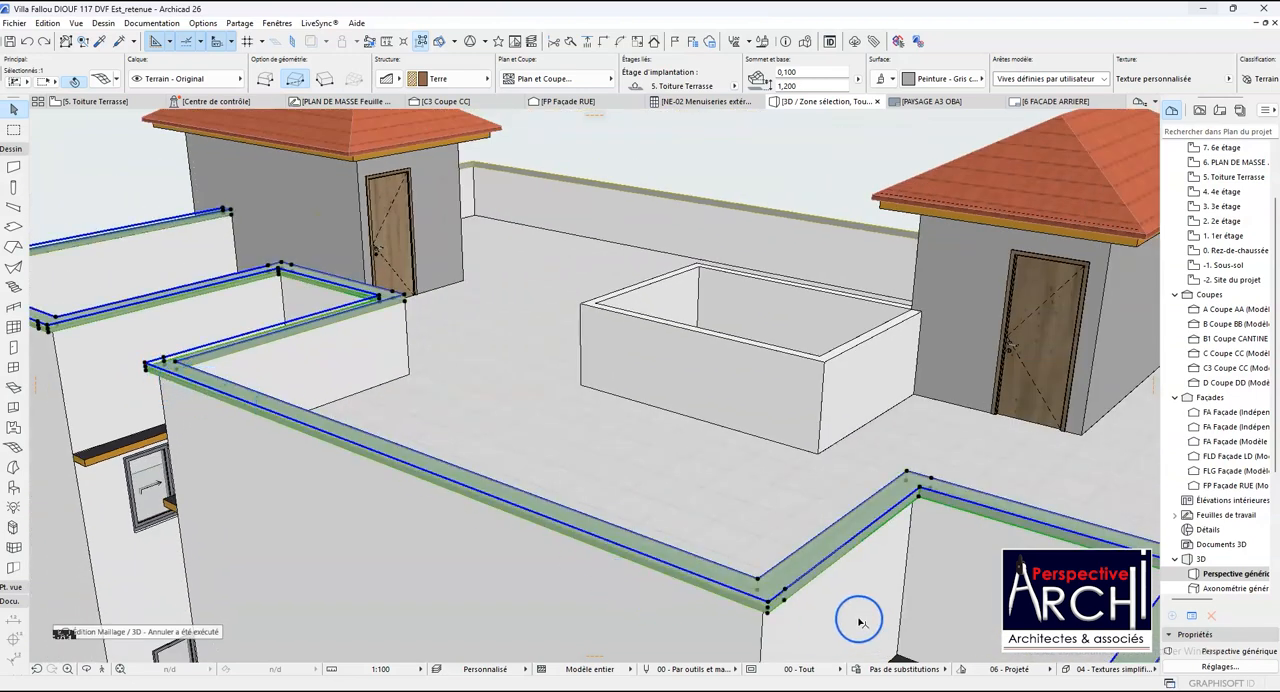
pyautogui.scroll(6, 858, 622)
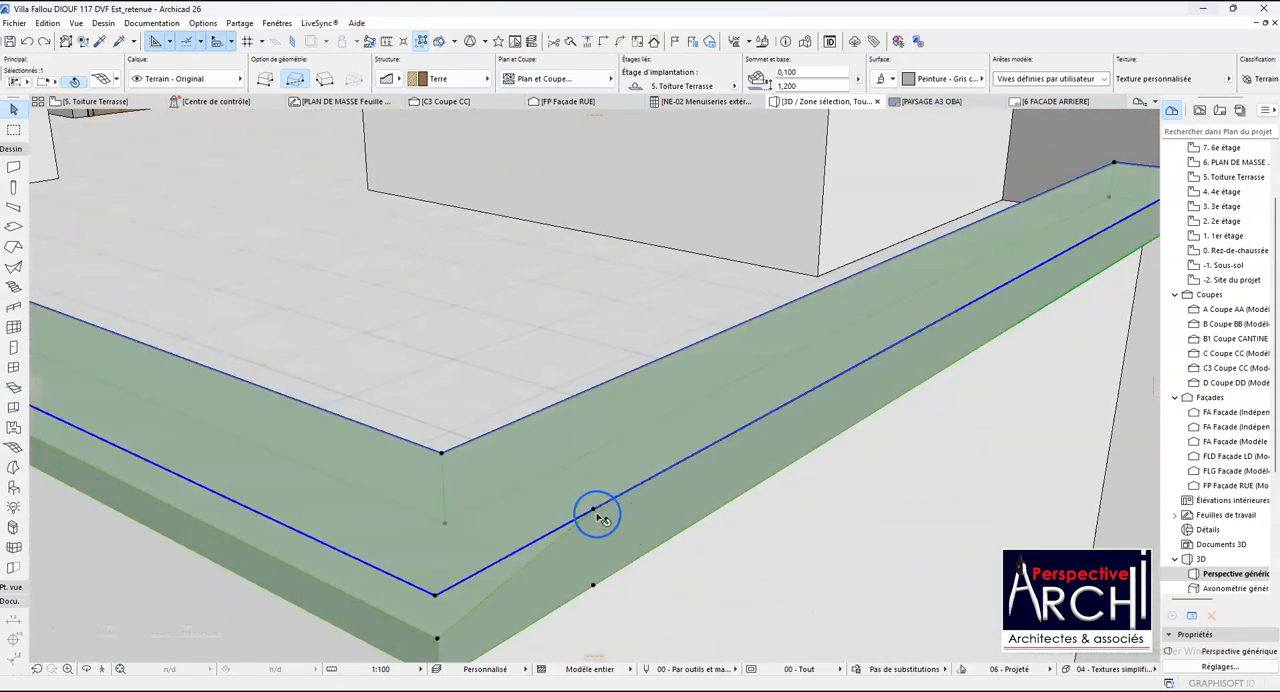
pyautogui.click(596, 510)
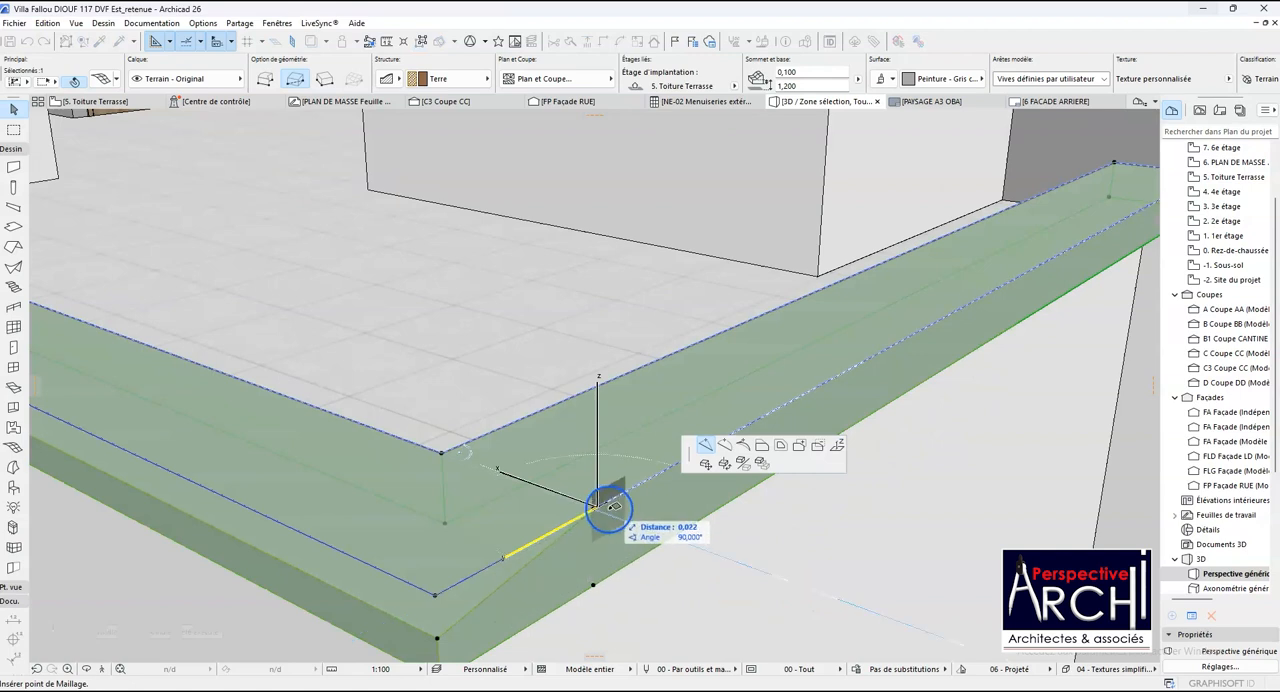
pyautogui.click(762, 447)
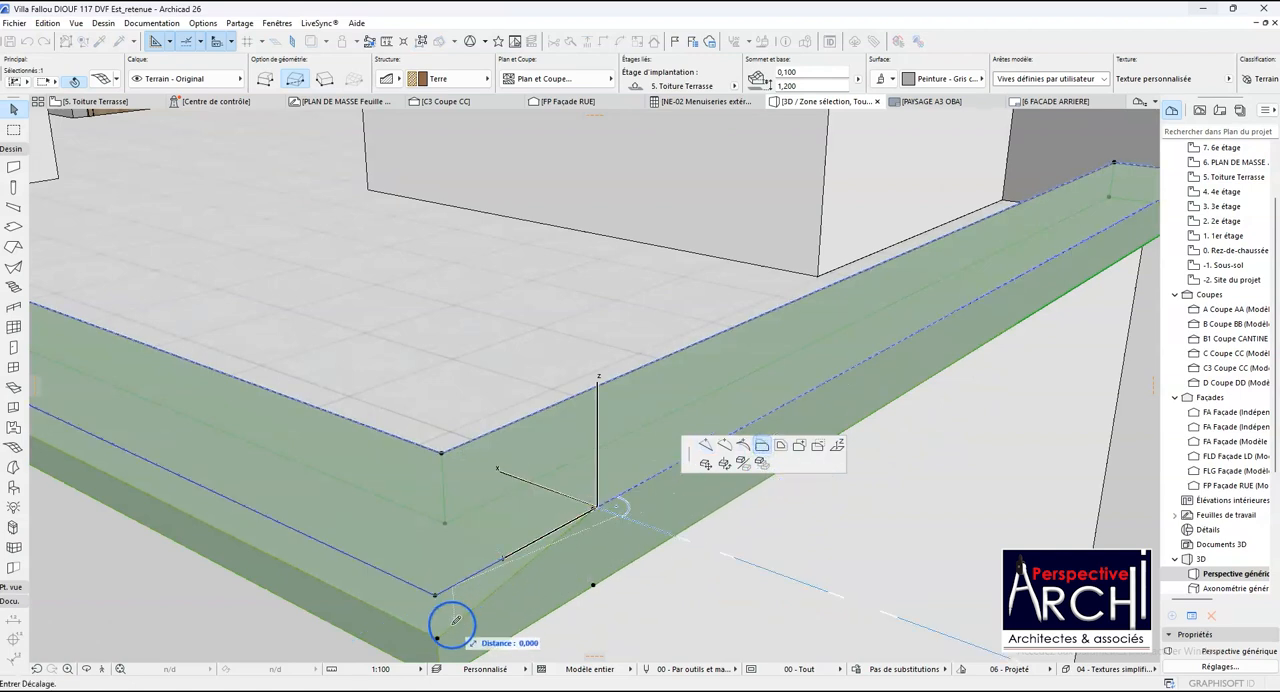
pyautogui.click(440, 634)
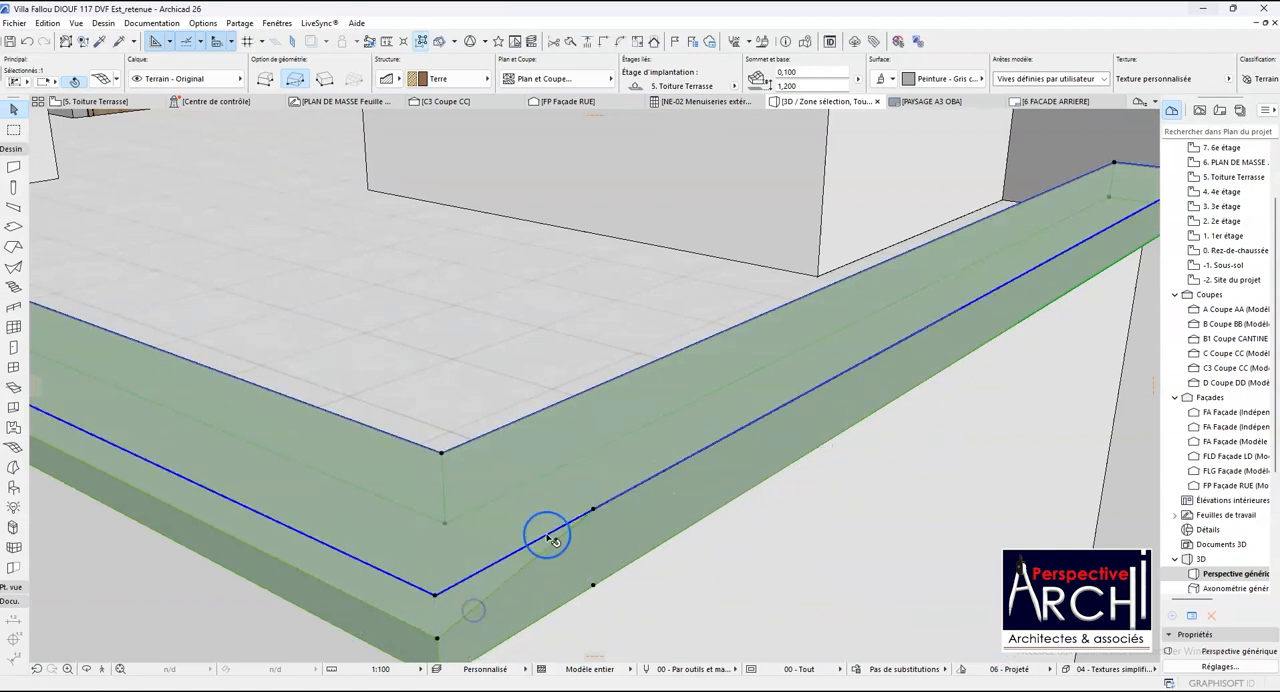
# - Lower the shaft-side coping point beside the second shaft's near facade corner to the level of the lowered corner point
pyautogui.click(594, 511)
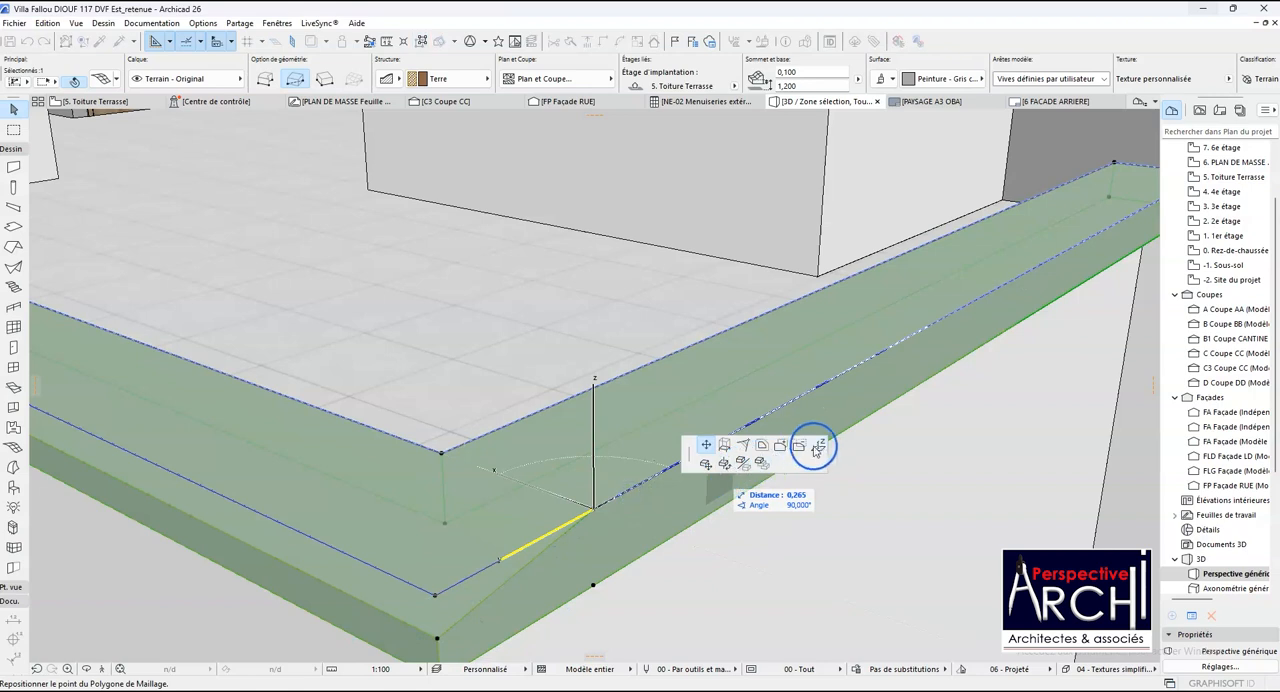
pyautogui.click(818, 447)
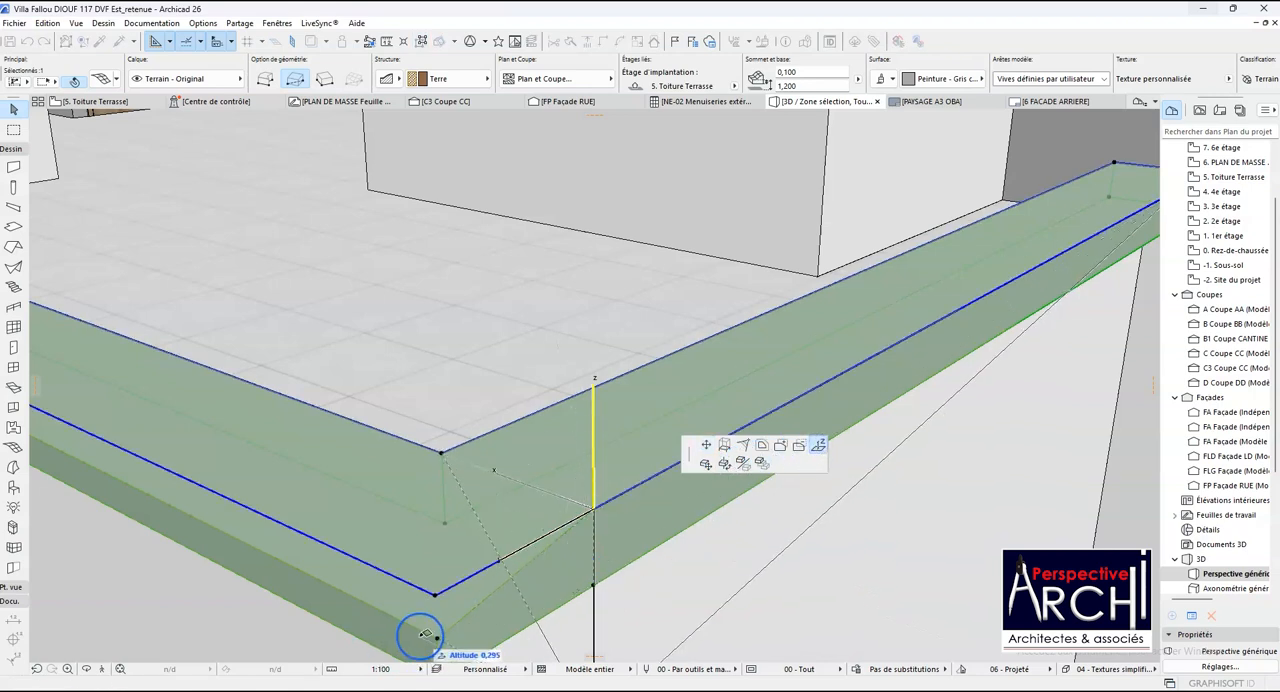
pyautogui.click(437, 636)
pyautogui.scroll(-3, 363, 614)
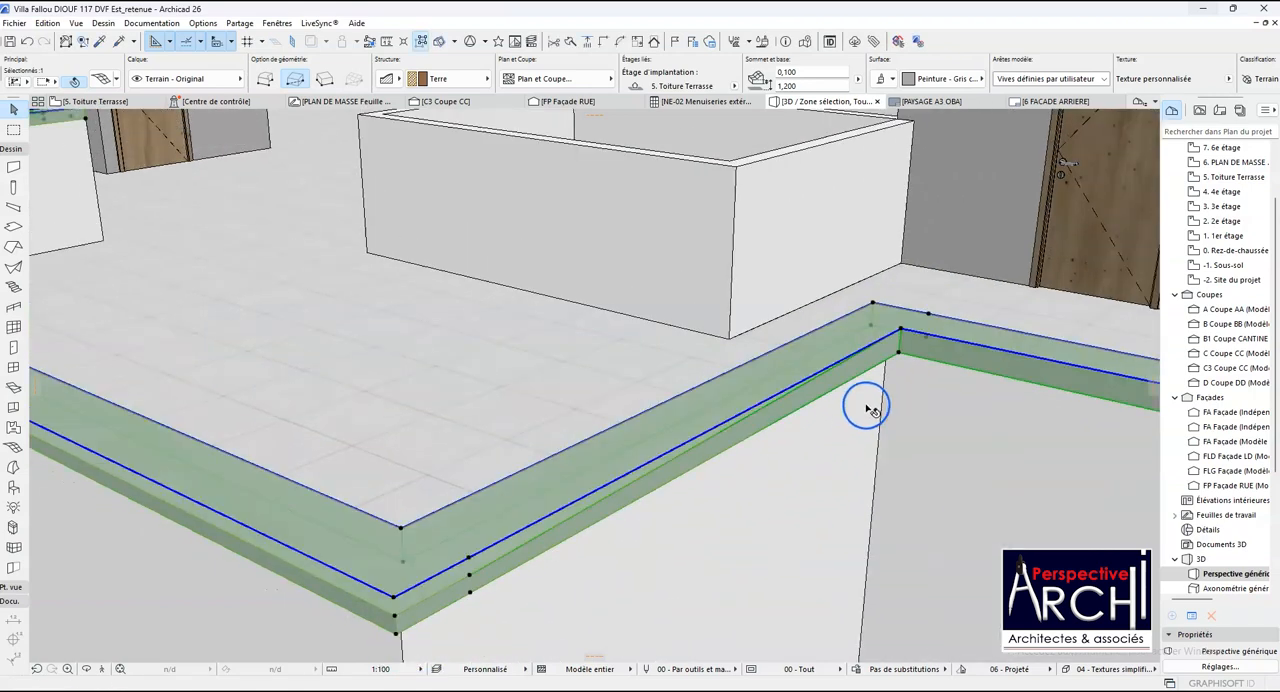
# - Lower the shaft-side coping point at the second shaft's first rear corner to the level of the lowered facade corner
pyautogui.scroll(1, 911, 322)
pyautogui.click(900, 334)
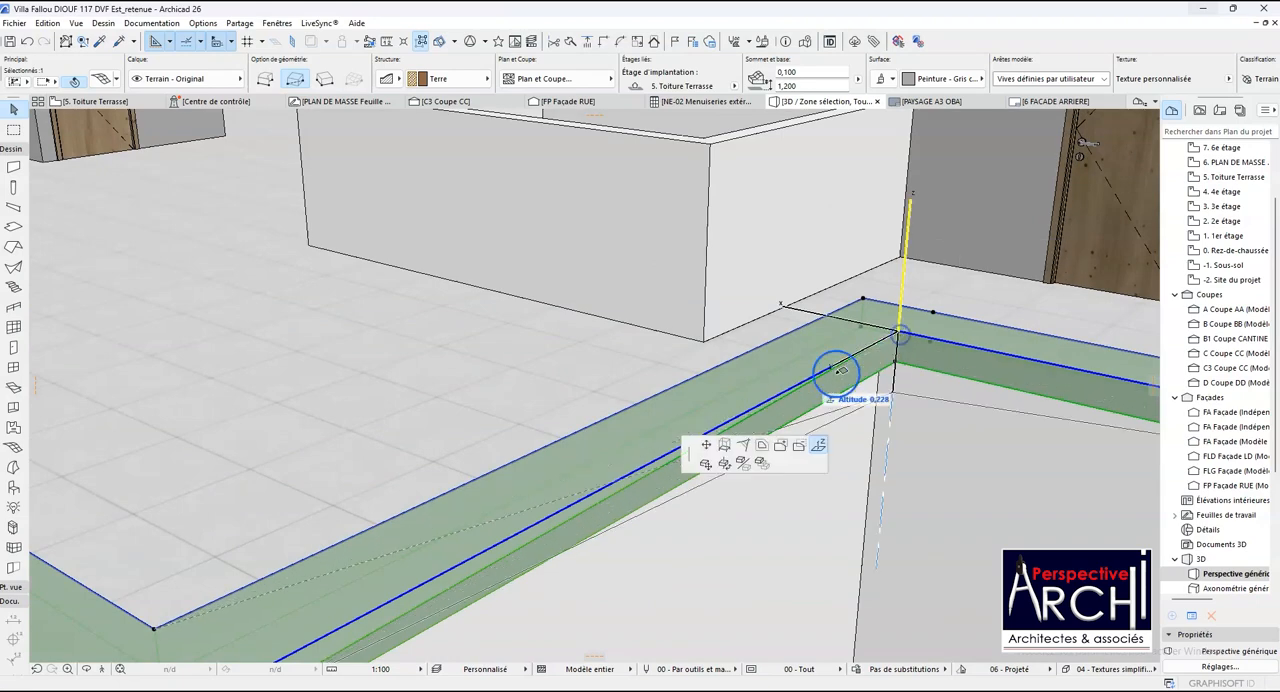
pyautogui.scroll(-1, 815, 368)
pyautogui.click(404, 585)
pyautogui.press('Escape')
# - Lower the shaft-side coping point at the second shaft's other rear corner to the level of the rear corner already lowered
pyautogui.scroll(-4, 457, 506)
pyautogui.scroll(5, 849, 563)
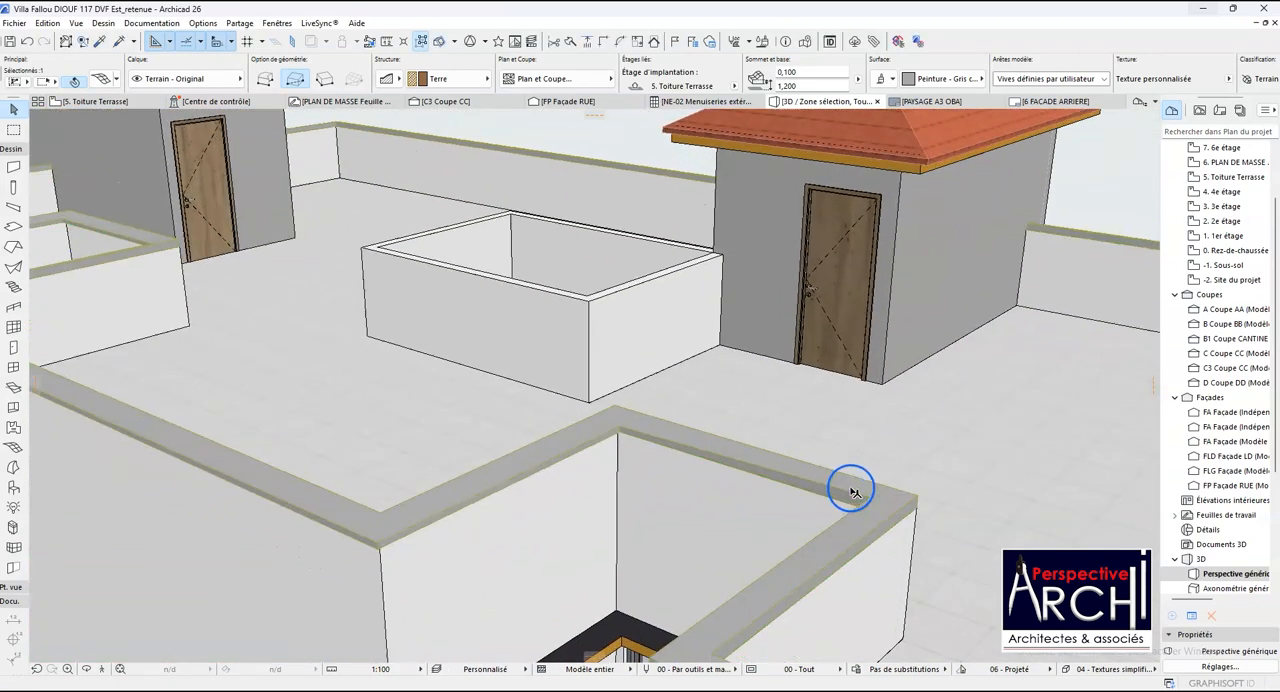
pyautogui.scroll(3, 872, 507)
pyautogui.click(874, 495)
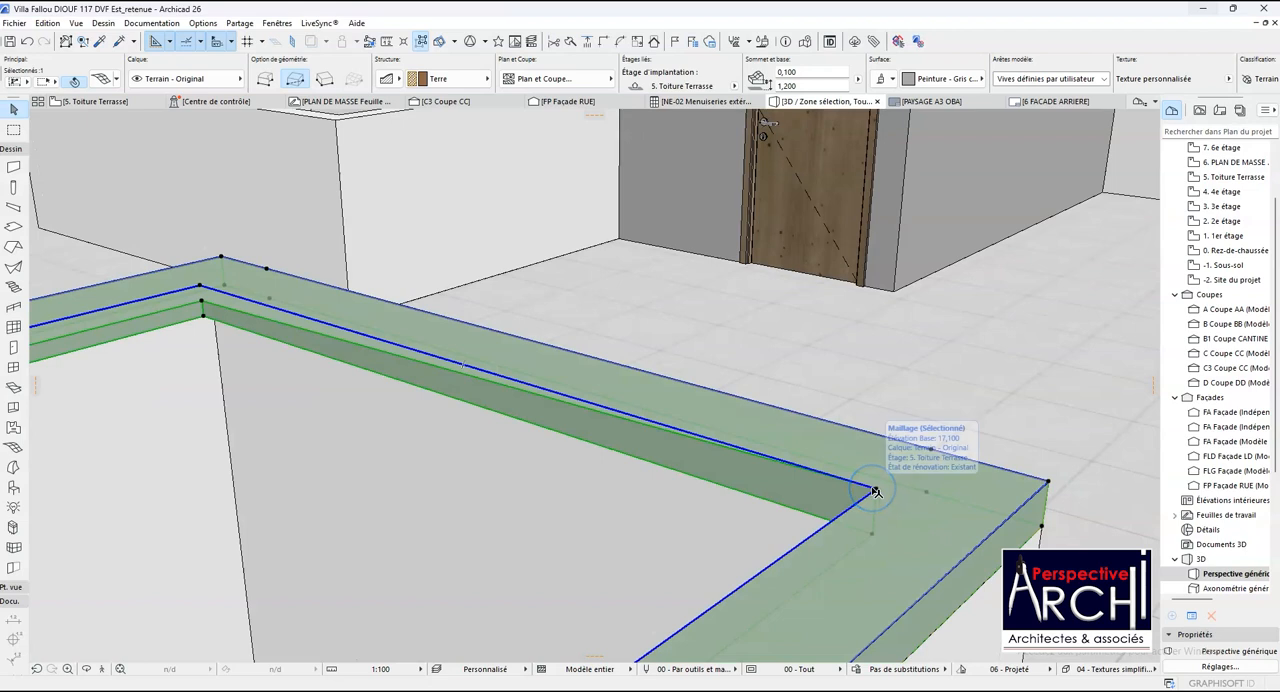
pyautogui.click(874, 493)
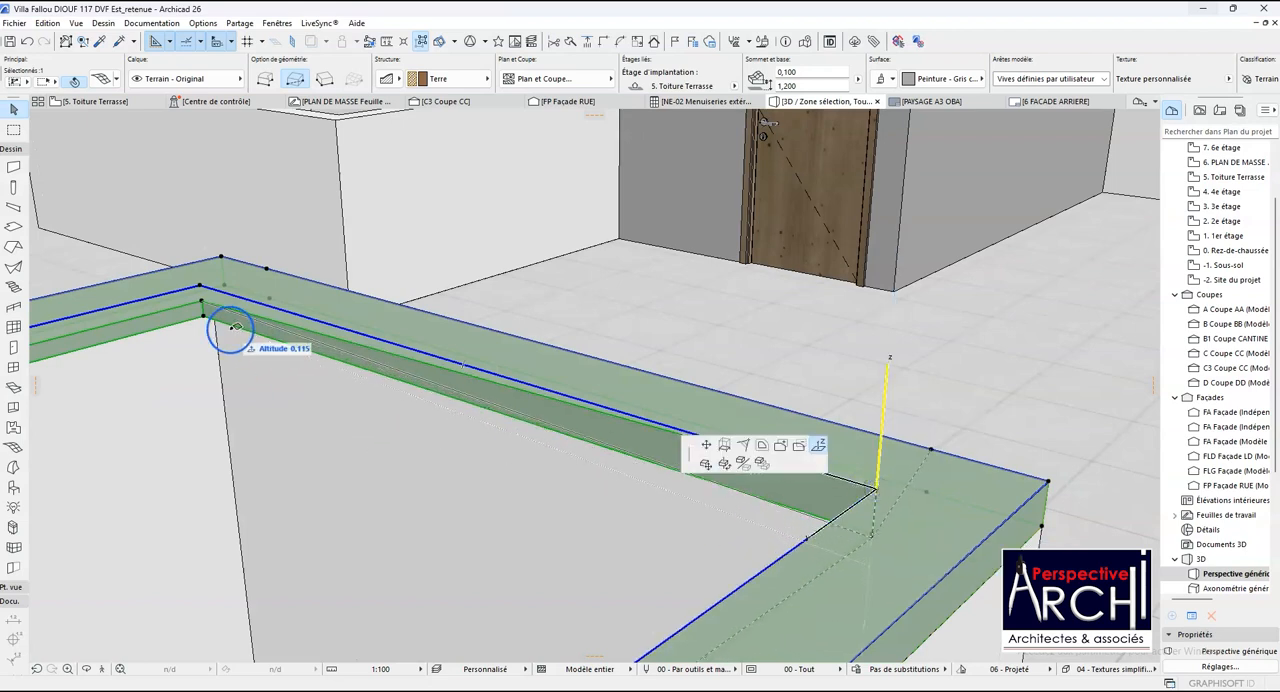
pyautogui.click(202, 300)
pyautogui.scroll(-5, 665, 335)
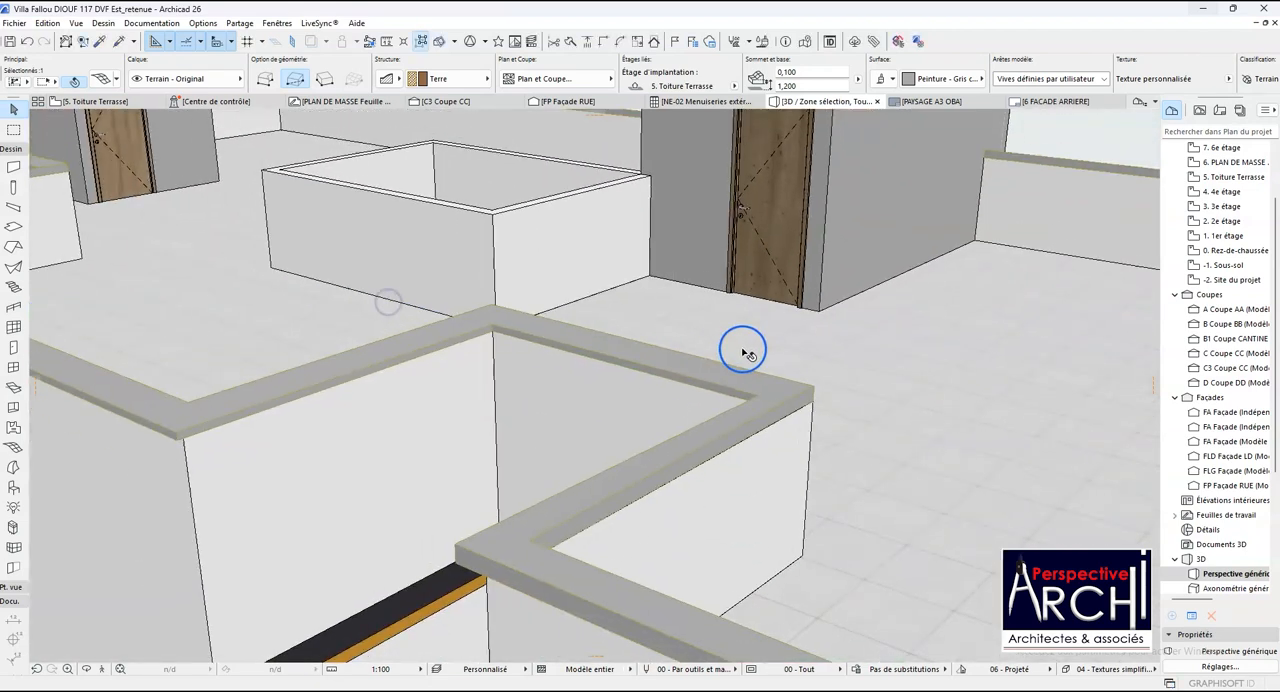
# - Lower the outer coping point at the second shaft's far facade corner to the level of the shaft's near facade corner
pyautogui.click(620, 410)
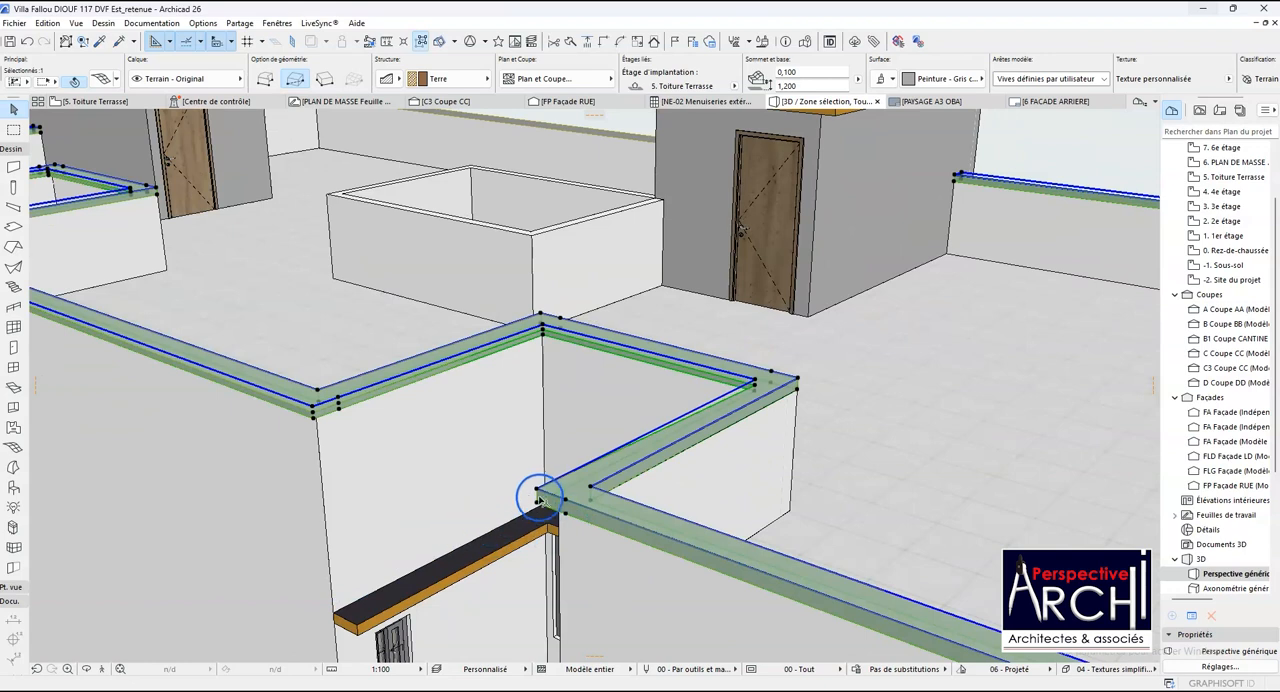
pyautogui.click(538, 490)
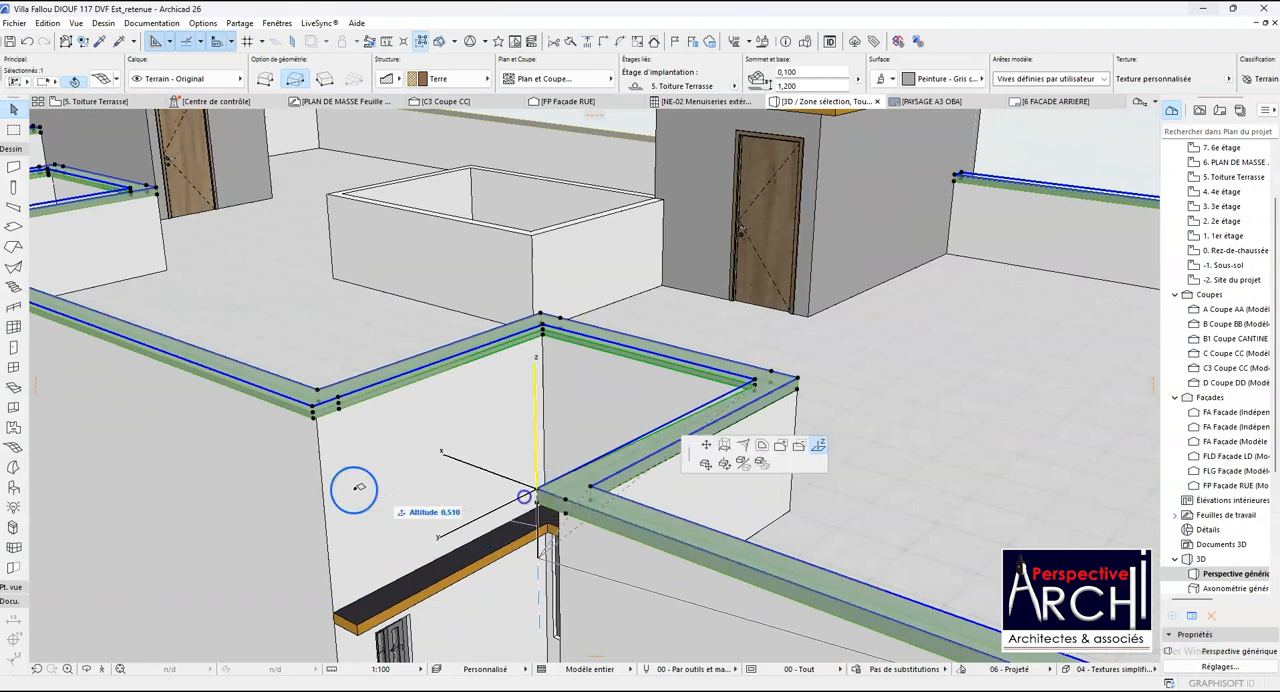
pyautogui.click(318, 413)
pyautogui.scroll(-3, 455, 398)
pyautogui.scroll(3, 522, 461)
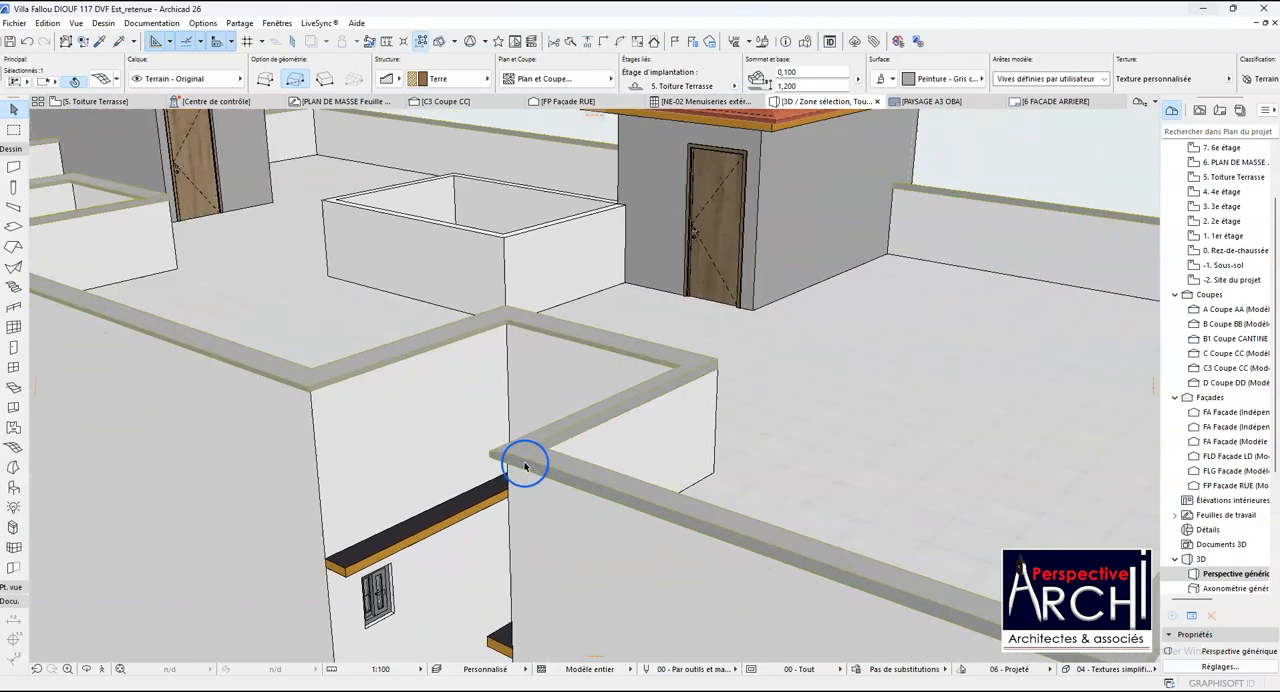
# - Lower the facade-side coping point beside the second shaft's far facade corner to the level of the lowered outer corner point
pyautogui.click(512, 462)
pyautogui.click(506, 456)
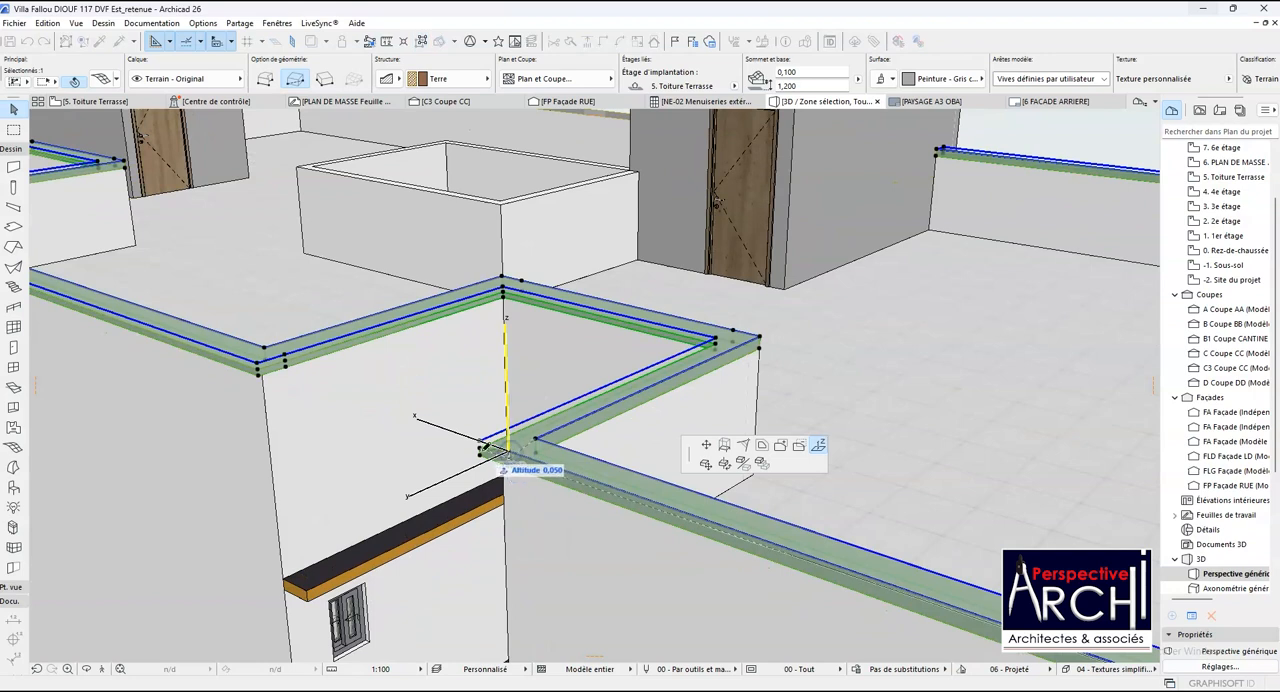
pyautogui.click(480, 449)
pyautogui.scroll(-4, 449, 446)
# - Lower the facade-side point and the outer corner point where the facade beyond the second shaft meets the next recess to one level
pyautogui.scroll(4, 774, 557)
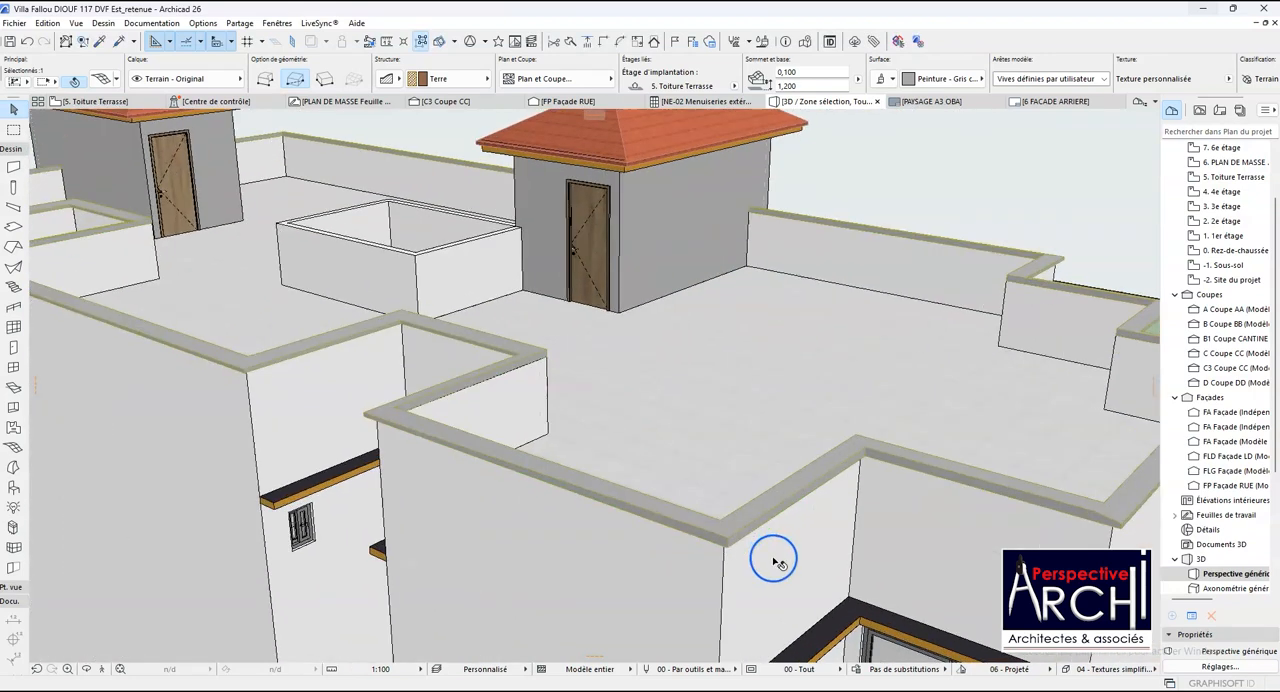
pyautogui.click(692, 525)
pyautogui.click(679, 525)
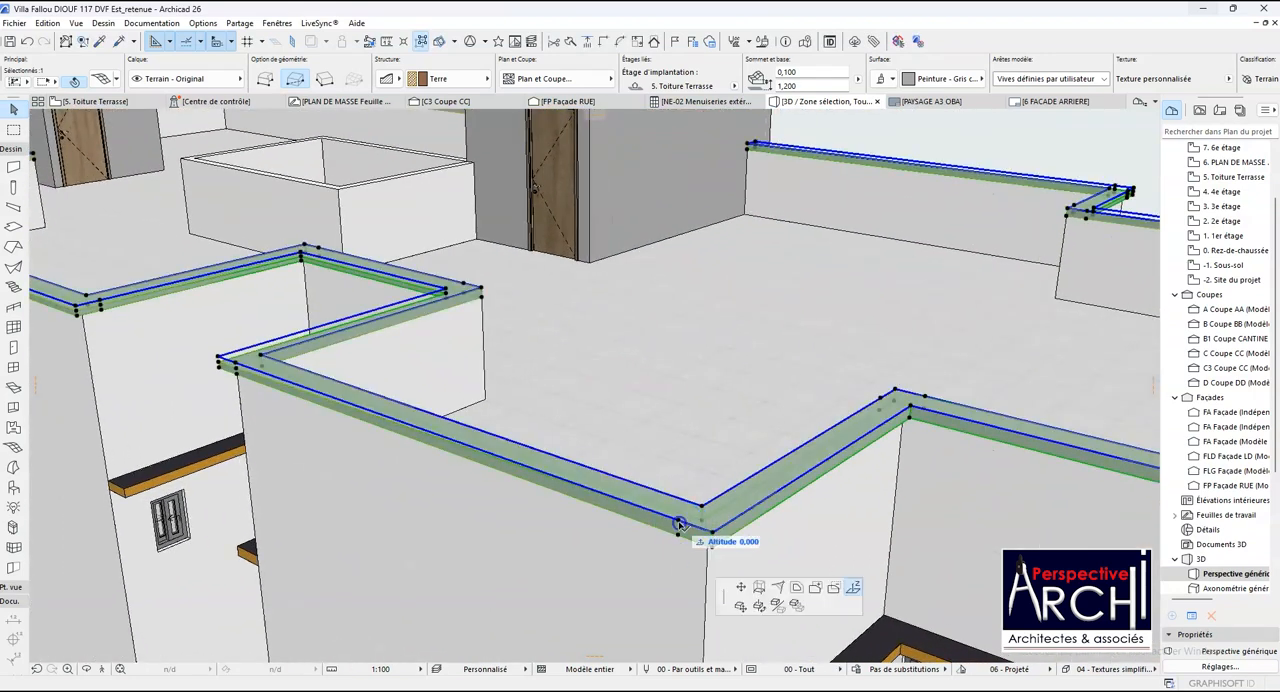
pyautogui.click(852, 588)
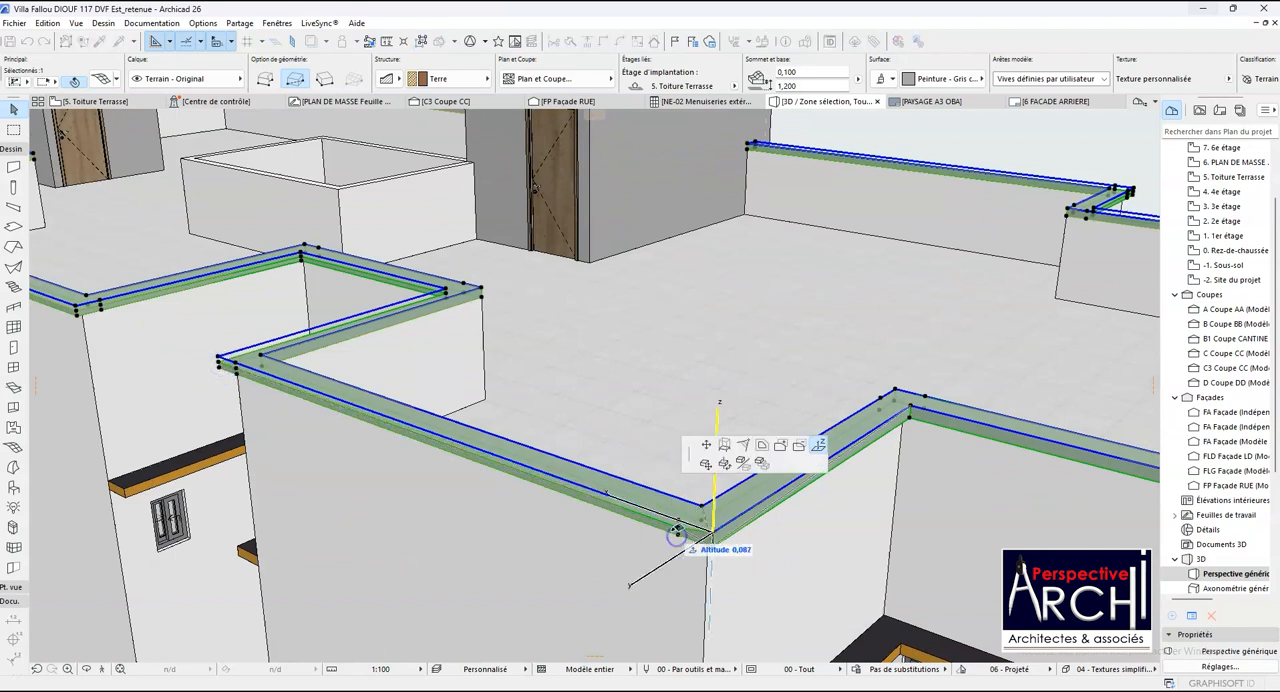
pyautogui.press('Escape')
# - Lower the outer coping point at the recess's inner corner to the level of the lowered facade corner beside it
pyautogui.scroll(5, 912, 408)
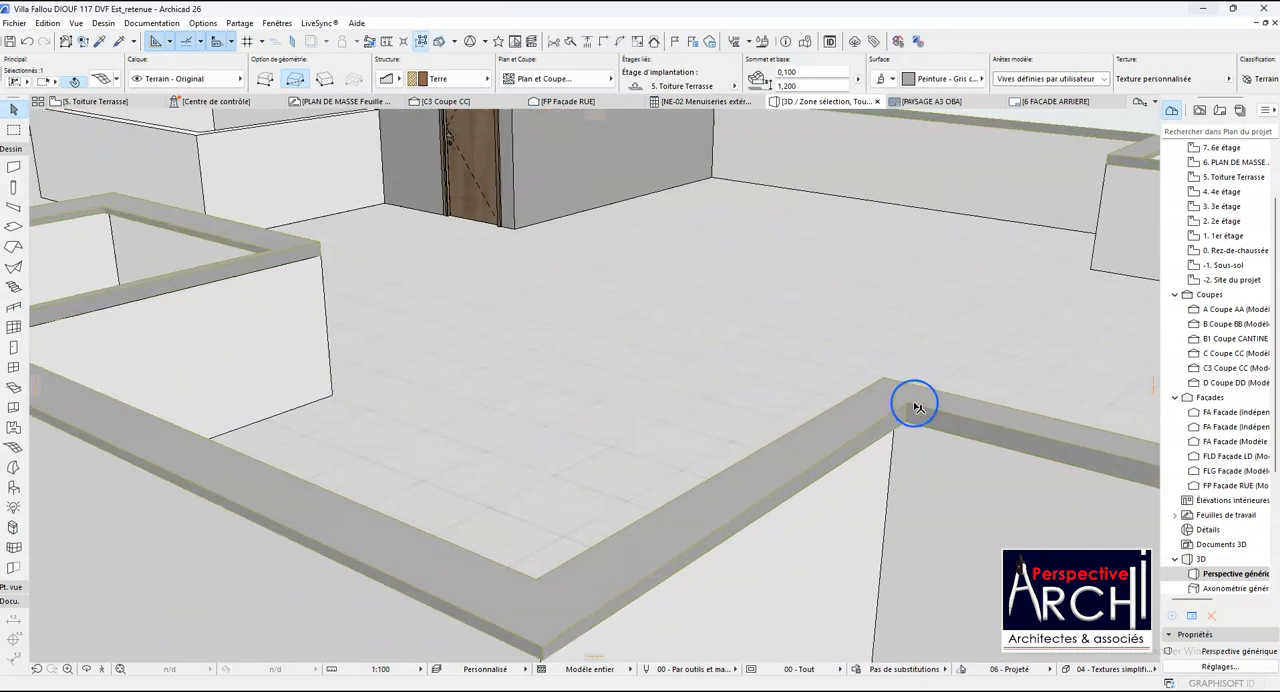
pyautogui.click(908, 405)
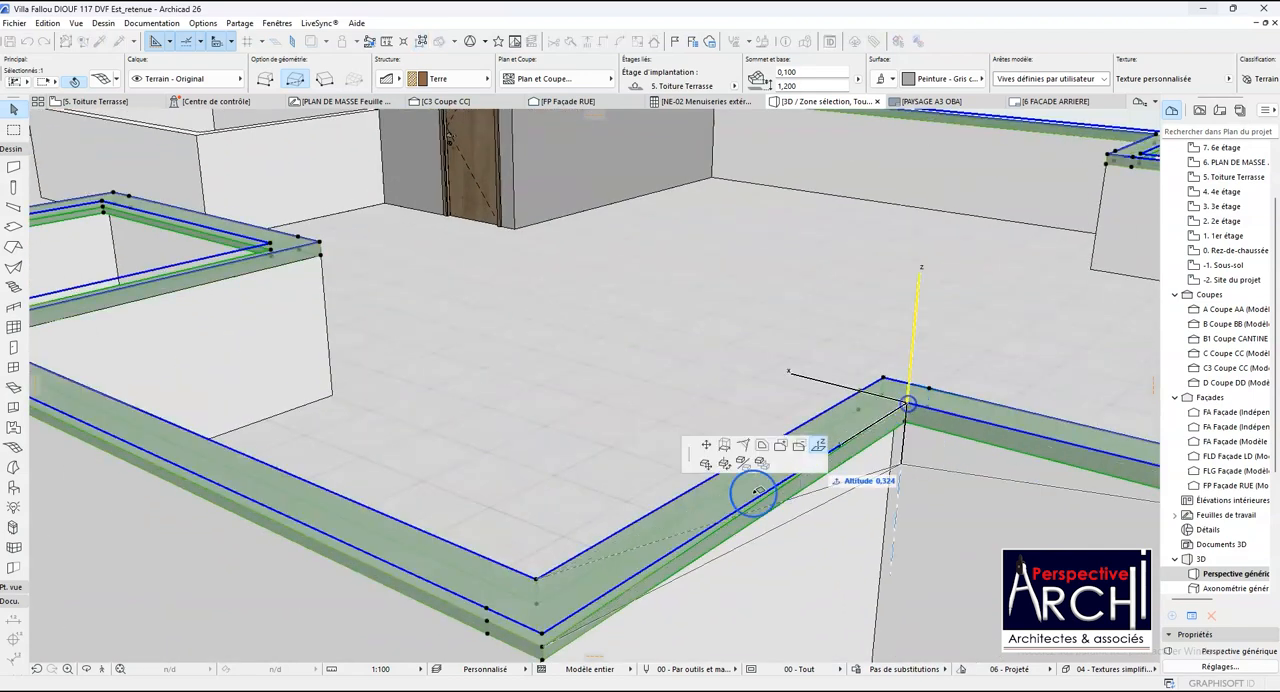
pyautogui.click(542, 646)
pyautogui.scroll(-5, 542, 646)
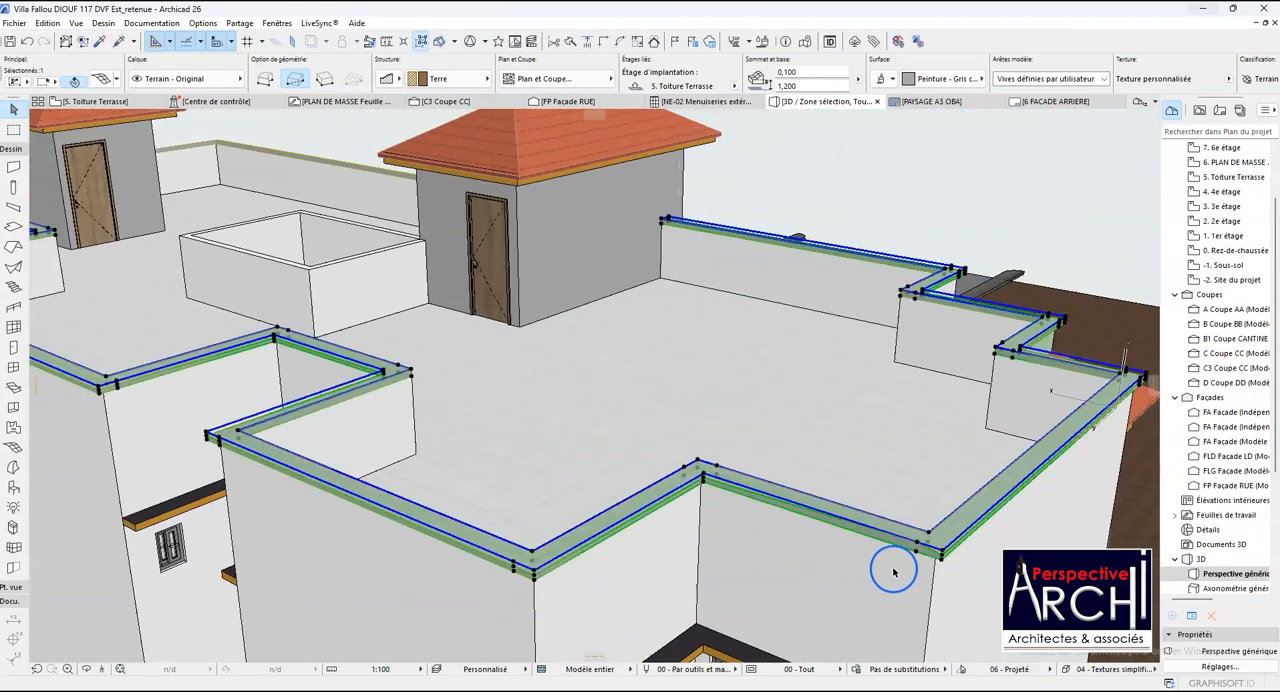
# - Lower the coping point beside the outer corner at the recess's far end to the level of that corner's lowered point
pyautogui.scroll(6, 930, 556)
pyautogui.scroll(3, 938, 550)
pyautogui.click(906, 523)
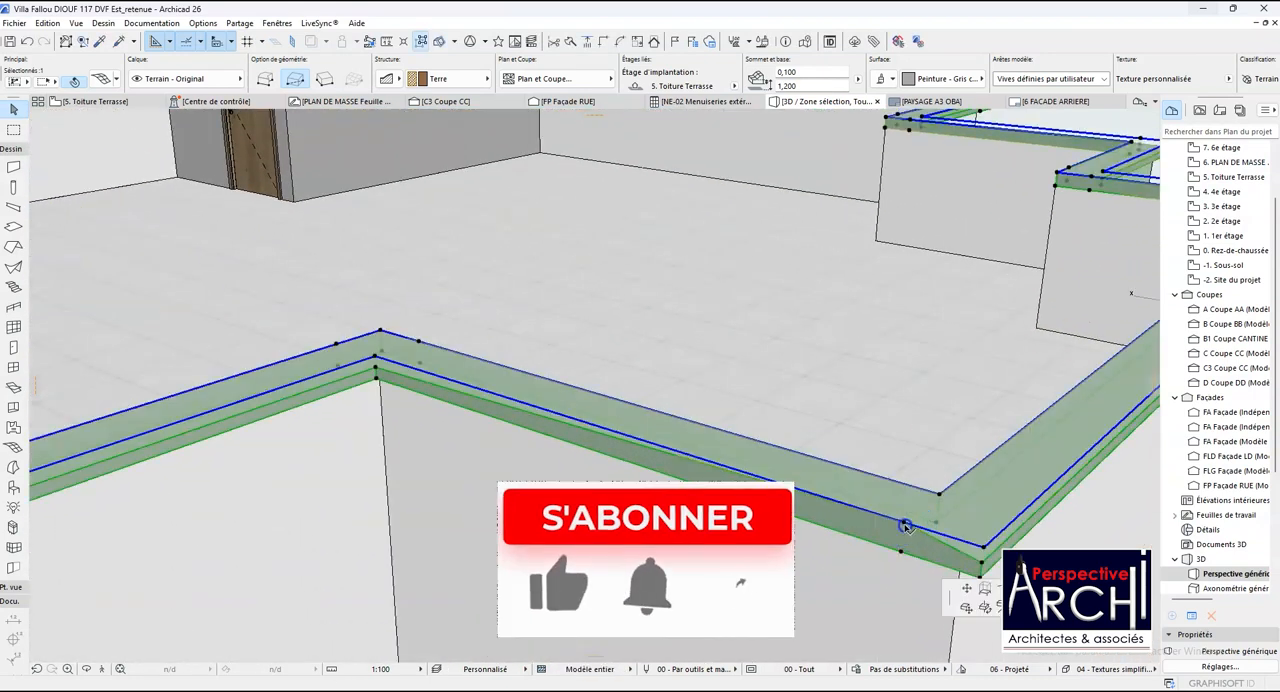
pyautogui.click(982, 564)
pyautogui.scroll(-8, 829, 563)
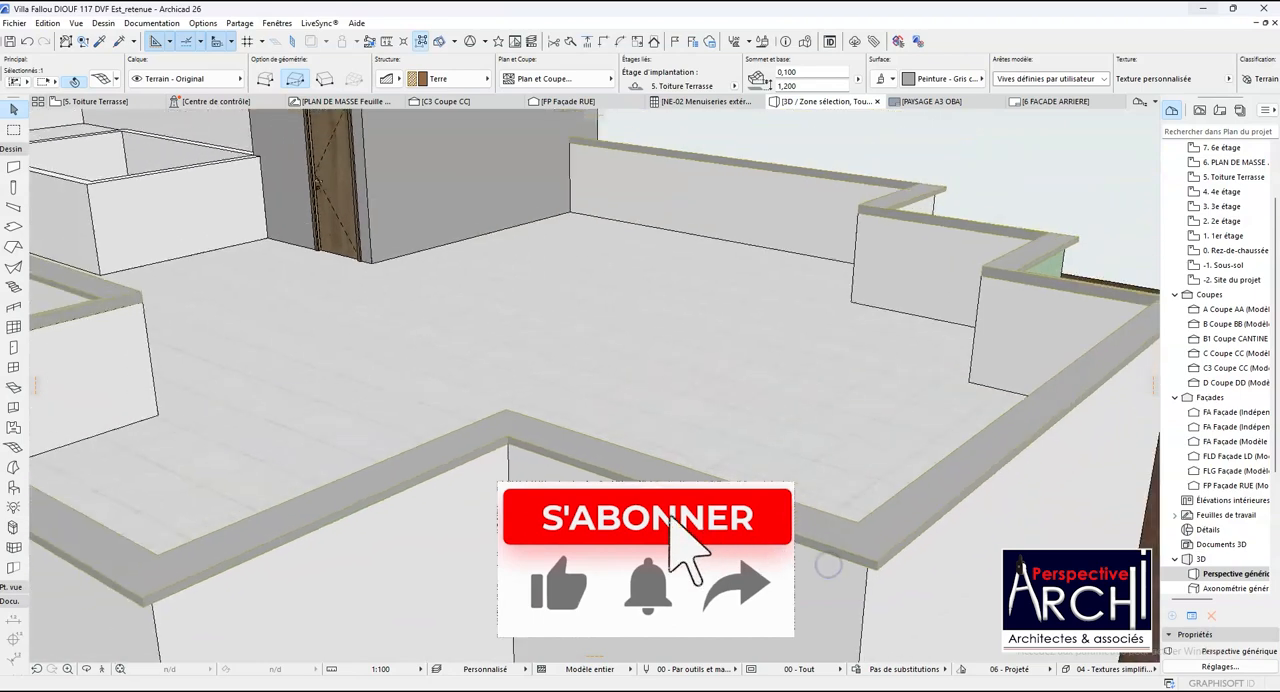
pyautogui.scroll(-4, 784, 572)
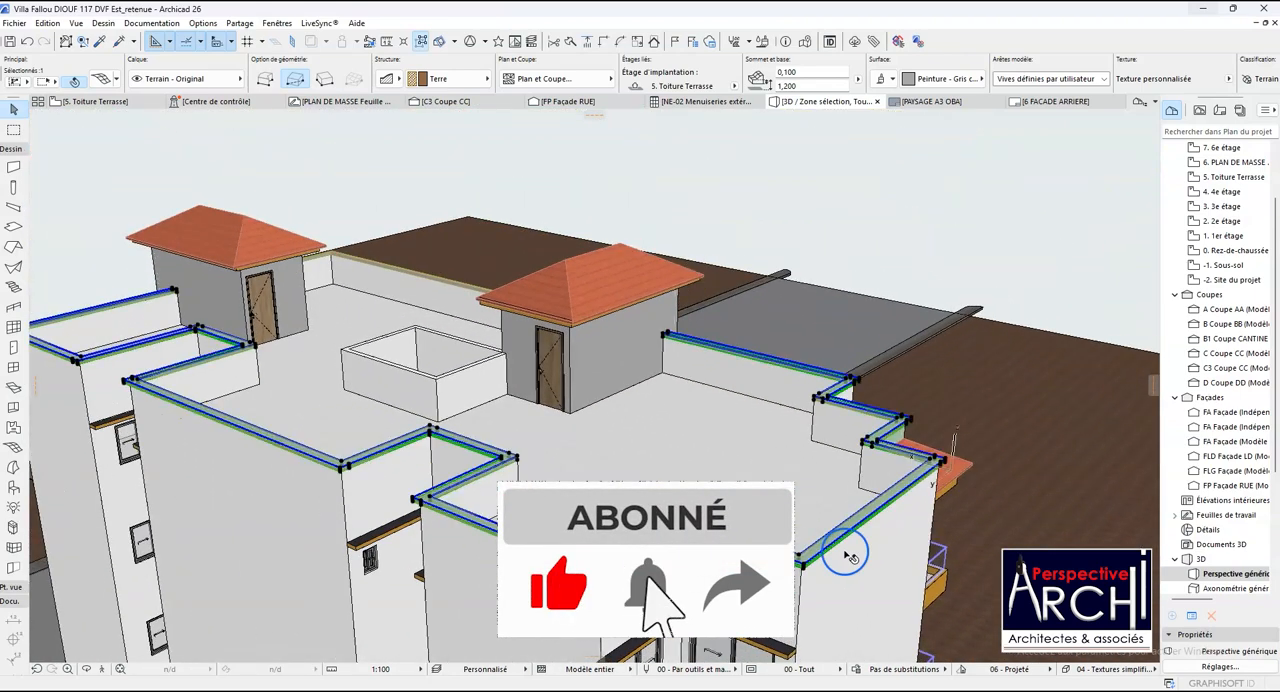
# - Add the second coping mesh on the far parapet to the selection and set the building material of both to Béton
pyautogui.scroll(-2, 850, 555)
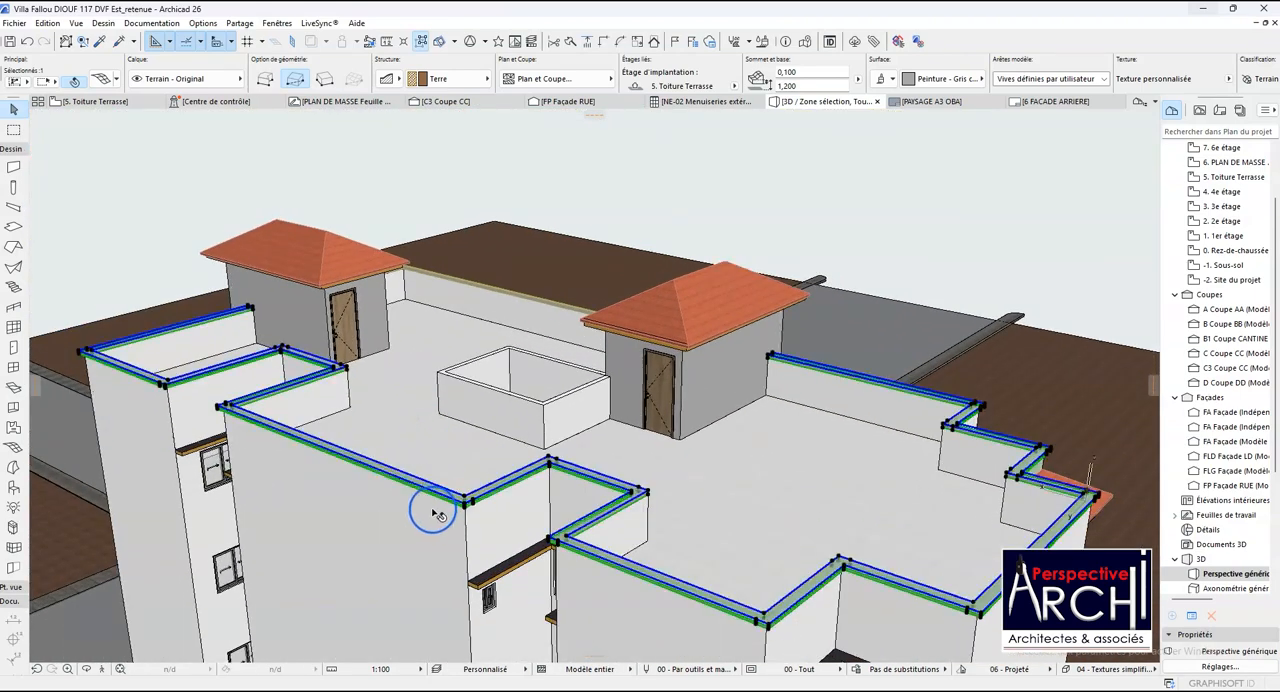
pyautogui.scroll(5, 449, 506)
pyautogui.scroll(1, 463, 507)
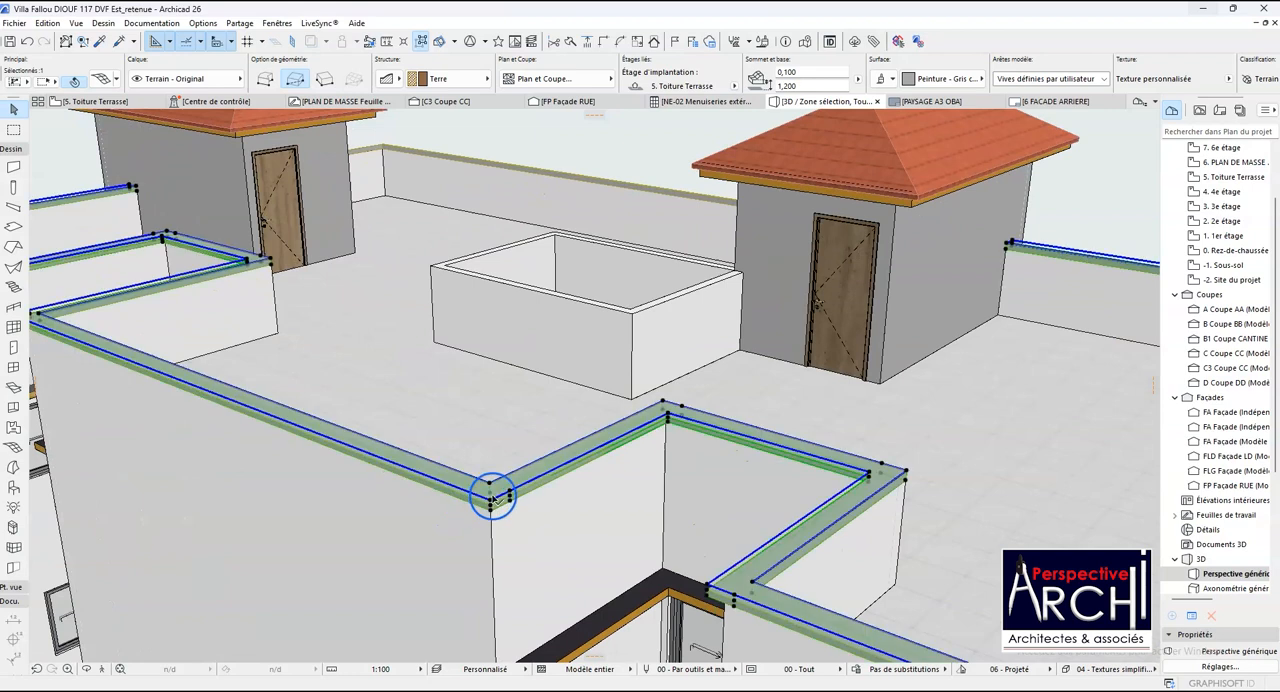
pyautogui.keyDown('shift'); pyautogui.click(605, 180); pyautogui.keyUp('shift')
pyautogui.scroll(-4, 580, 290)
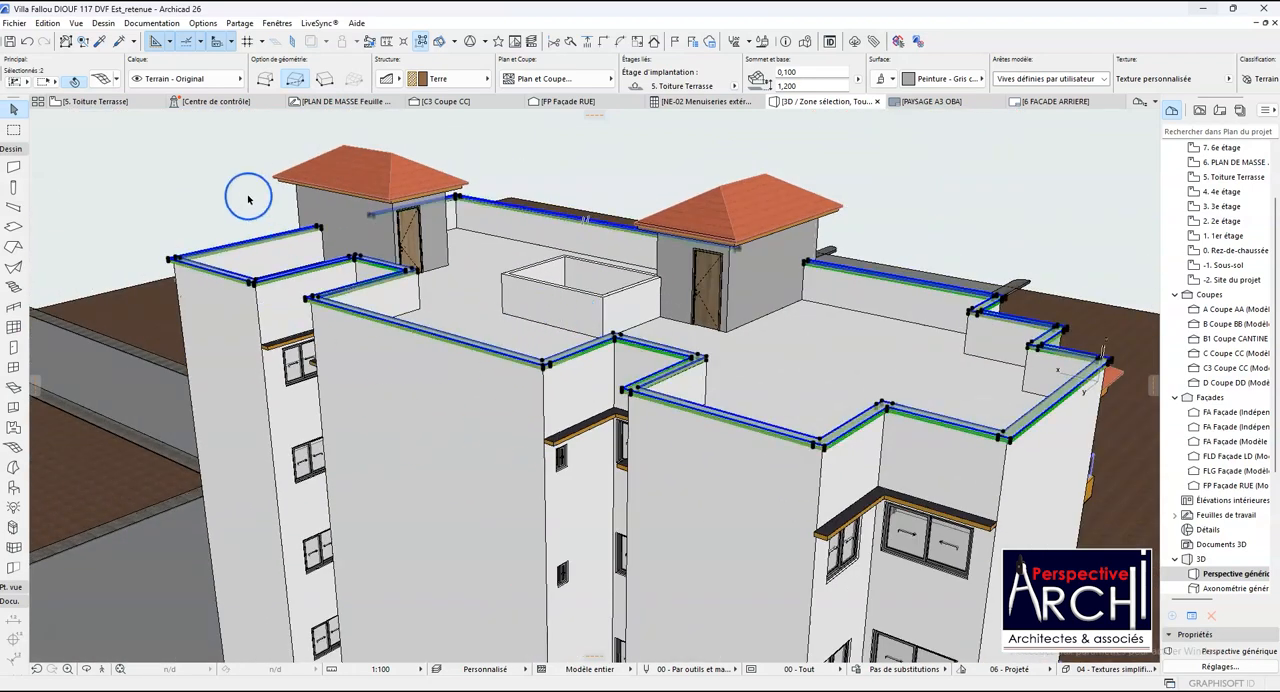
pyautogui.click(106, 82)
pyautogui.press('Escape')
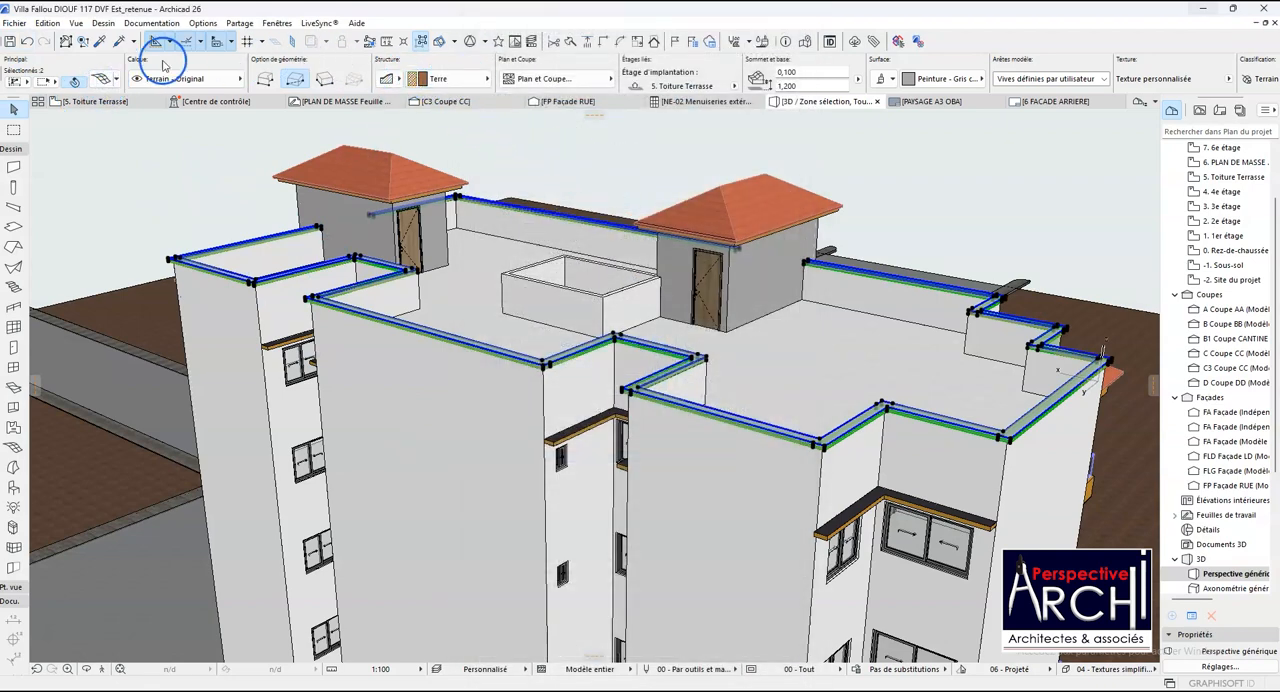
pyautogui.click(101, 79)
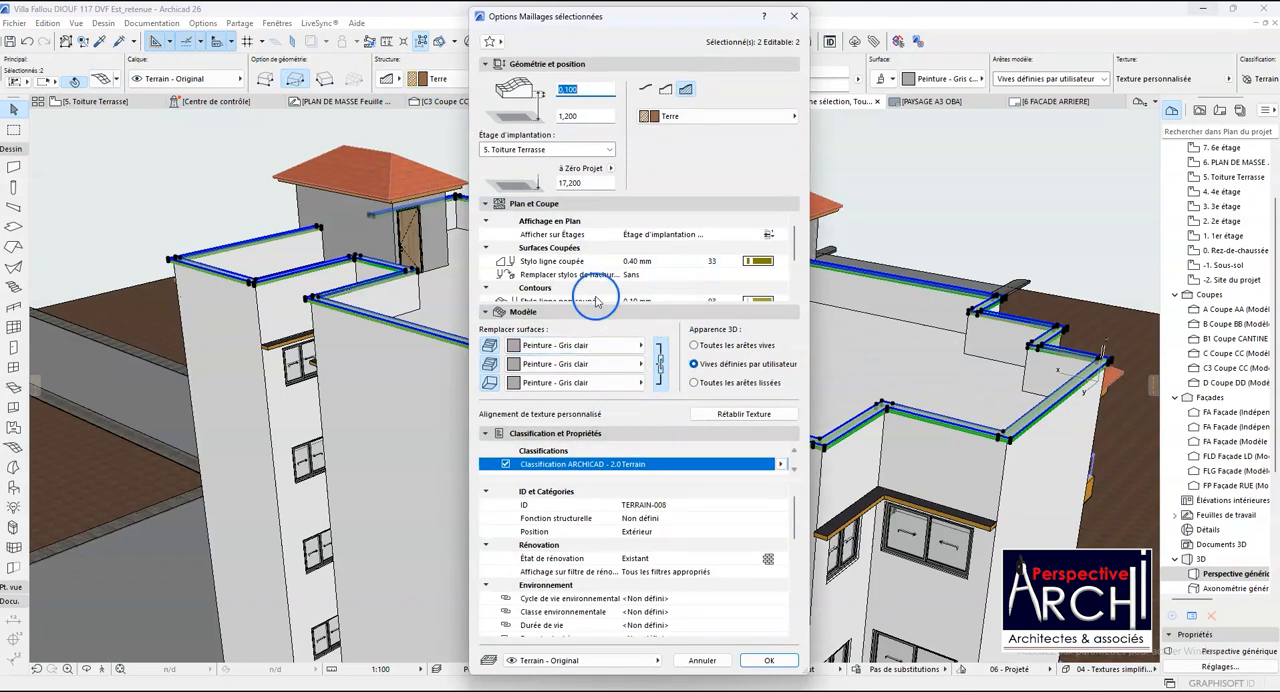
pyautogui.click(672, 117)
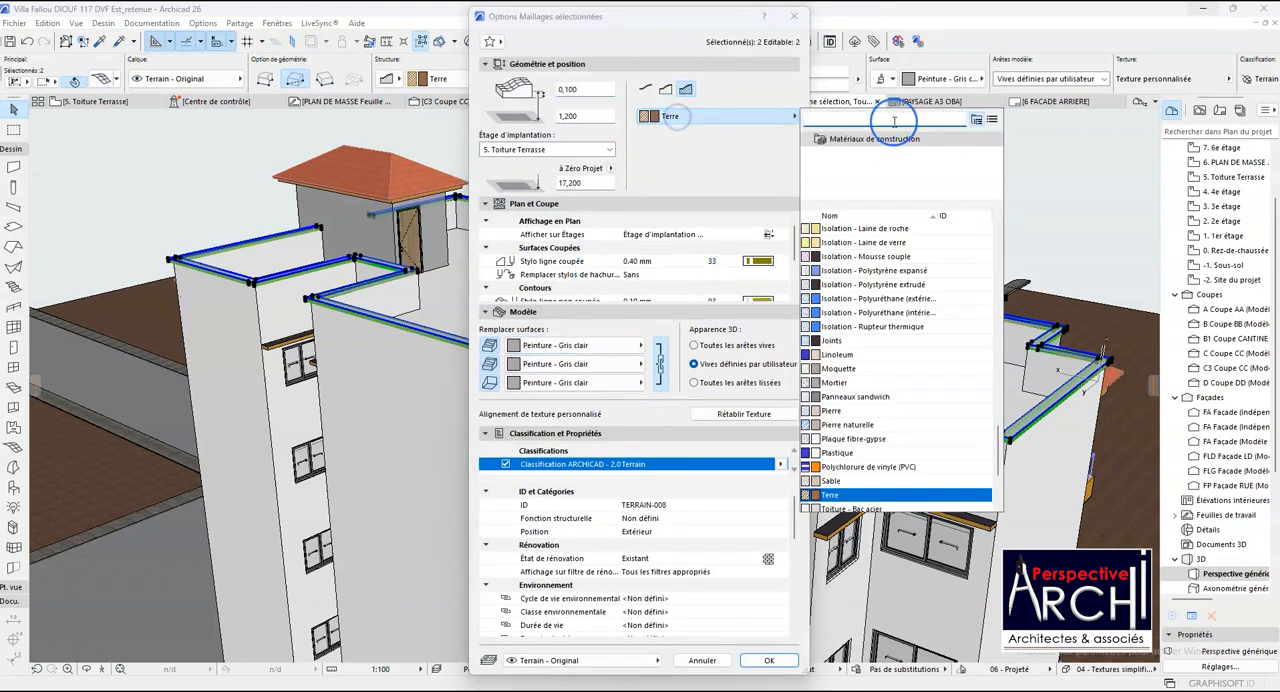
pyautogui.write('BE')
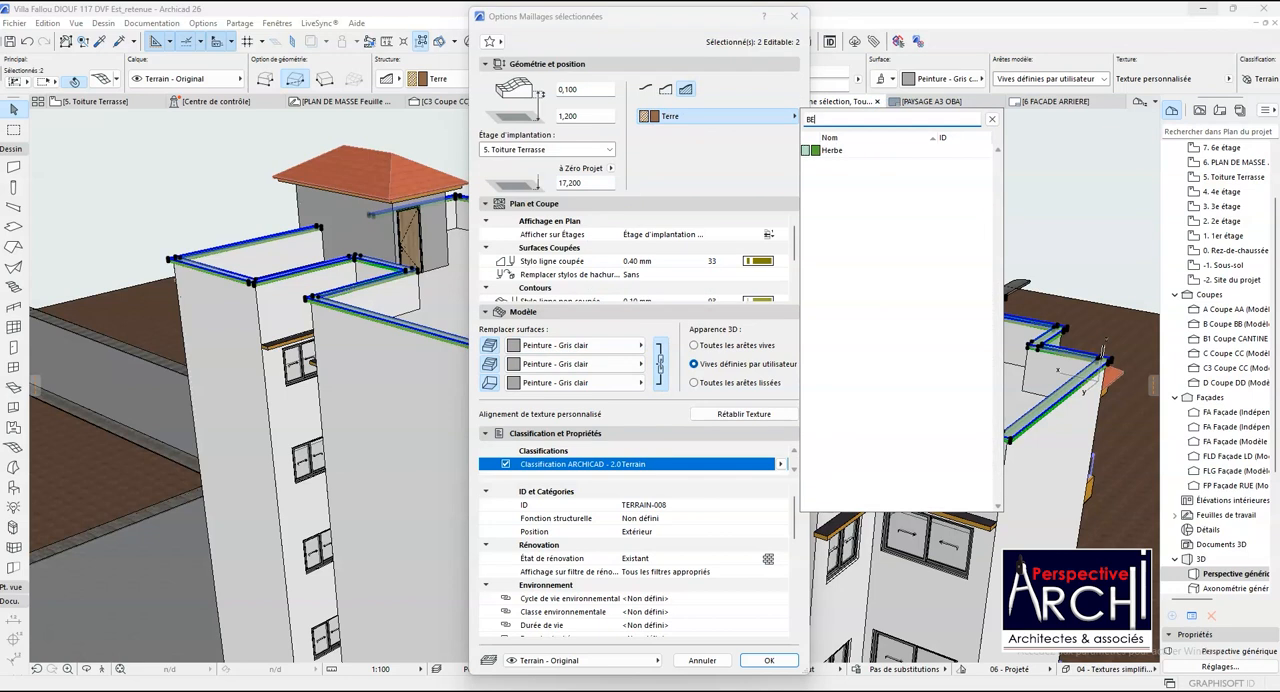
pyautogui.press('BackSpace')
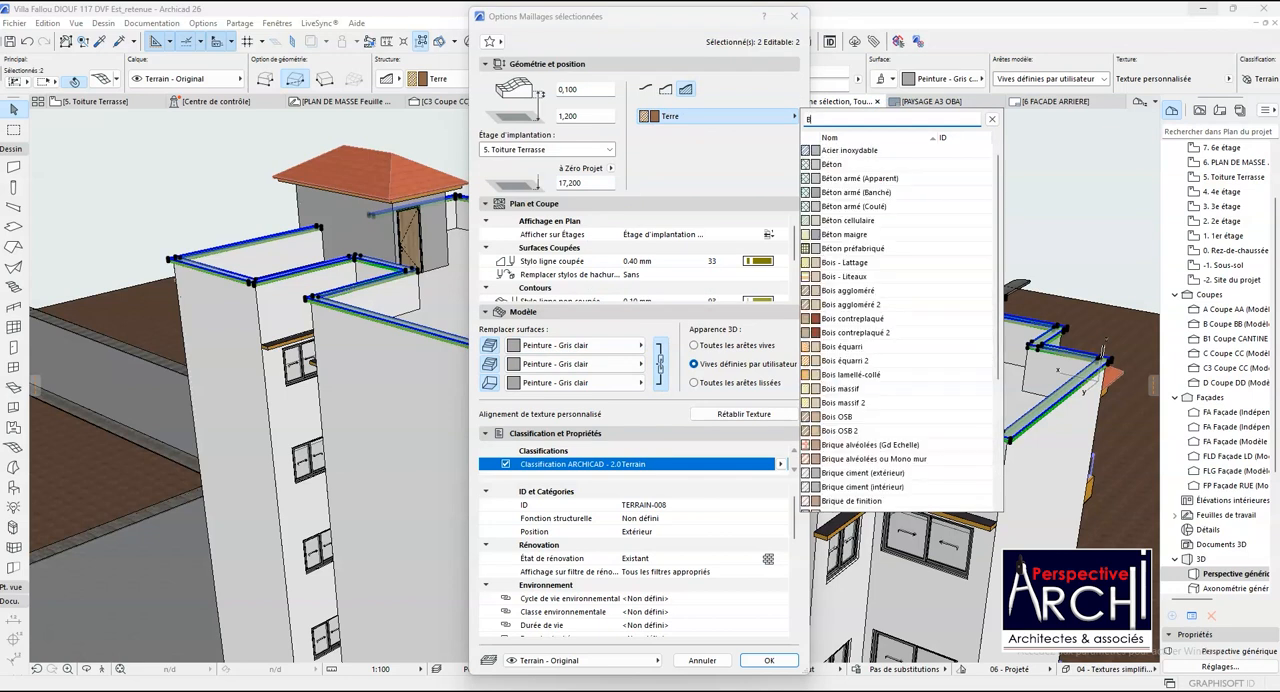
pyautogui.click(829, 165)
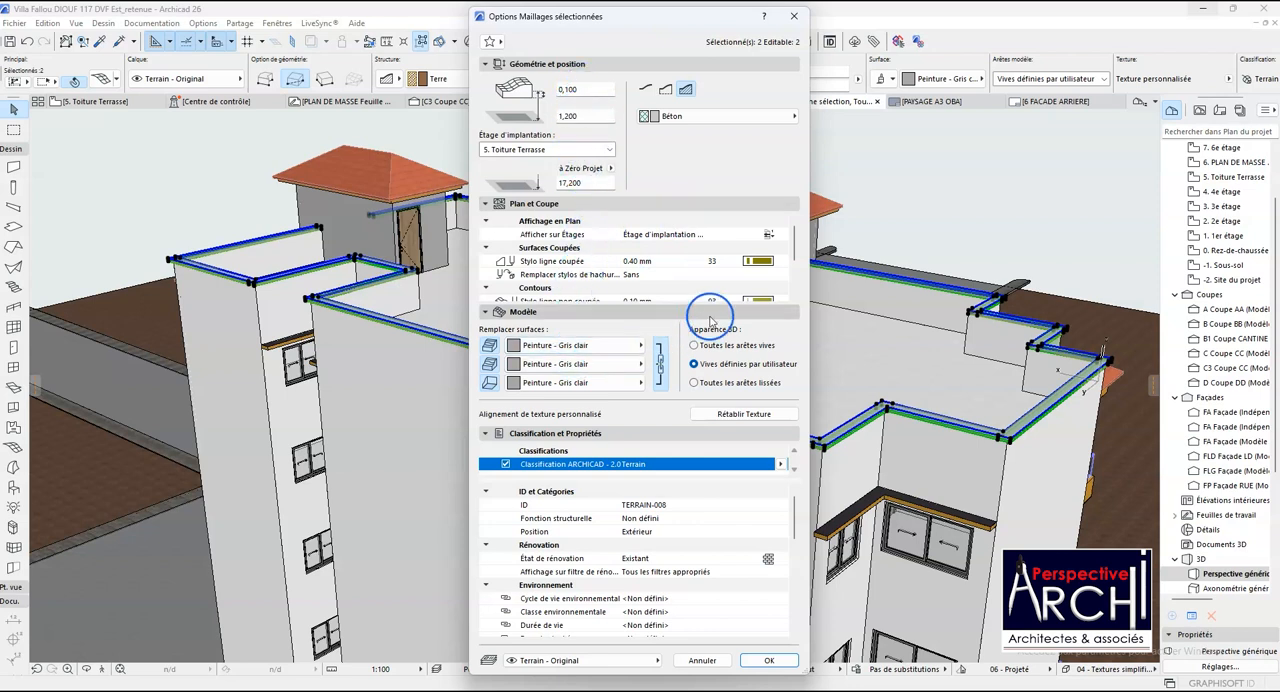
# - Set the floor plan display of both coping meshes to Étage d'implantation et étage +1
pyautogui.scroll(-3, 688, 280)
pyautogui.scroll(3, 700, 278)
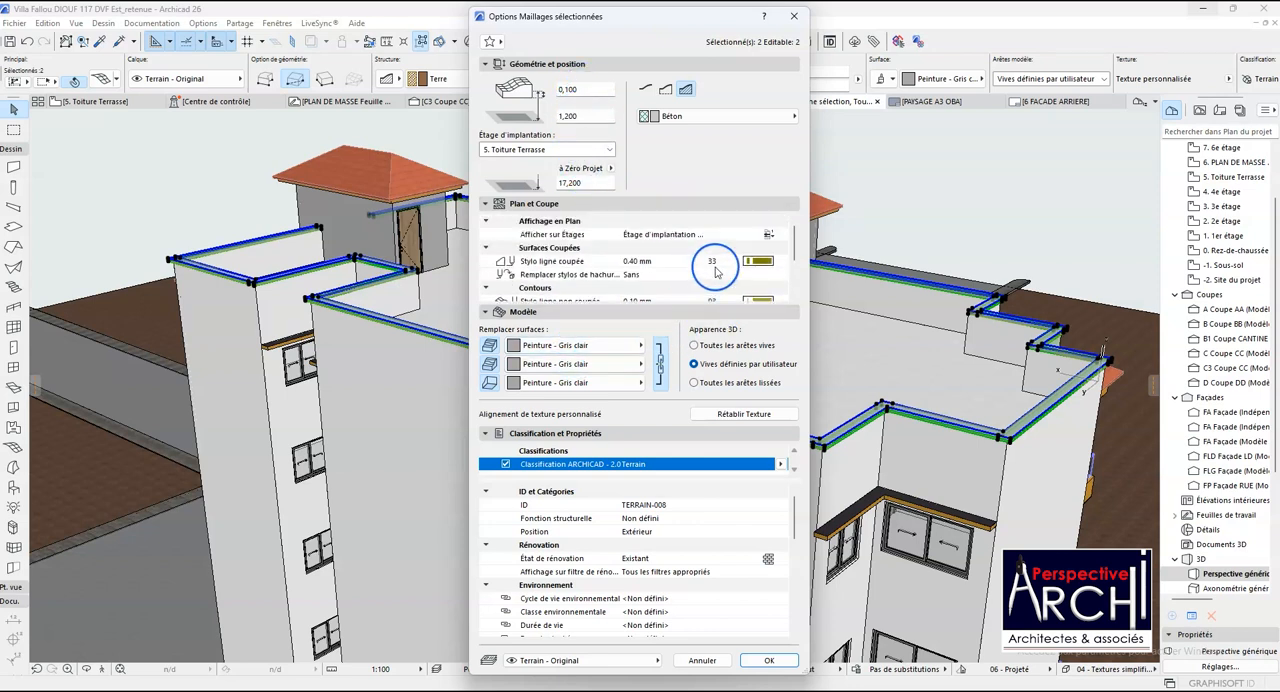
pyautogui.click(767, 241)
pyautogui.click(827, 238)
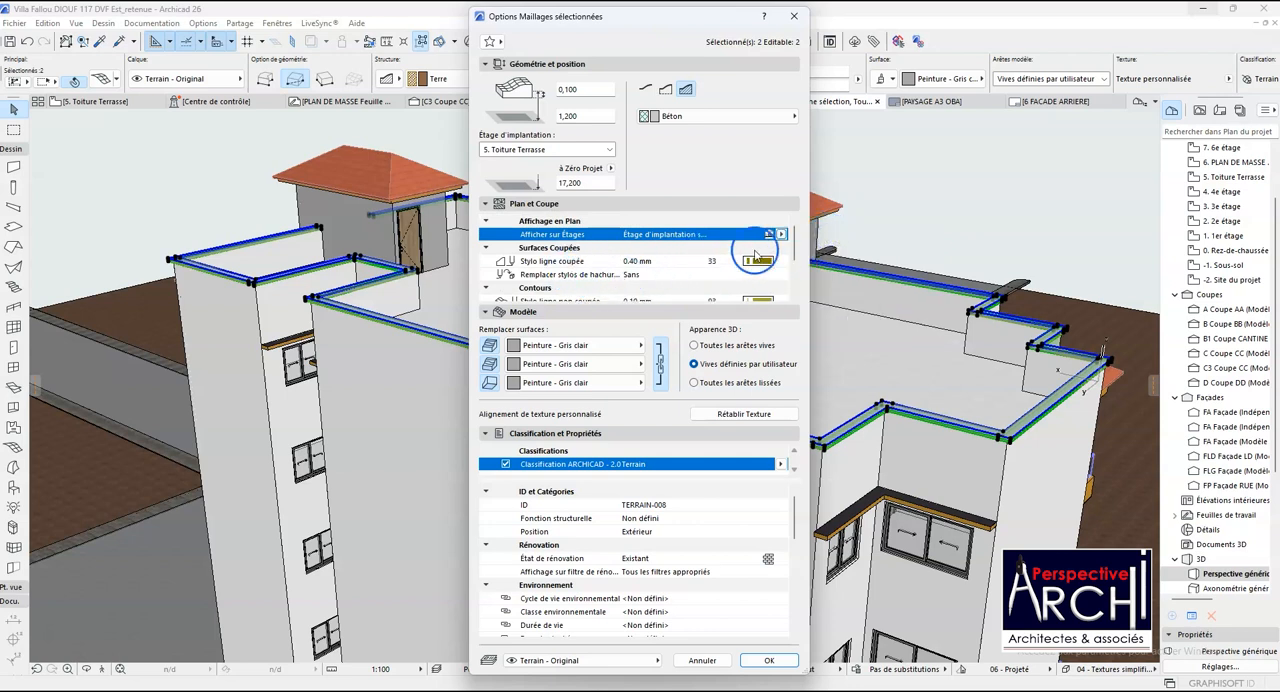
pyautogui.click(782, 236)
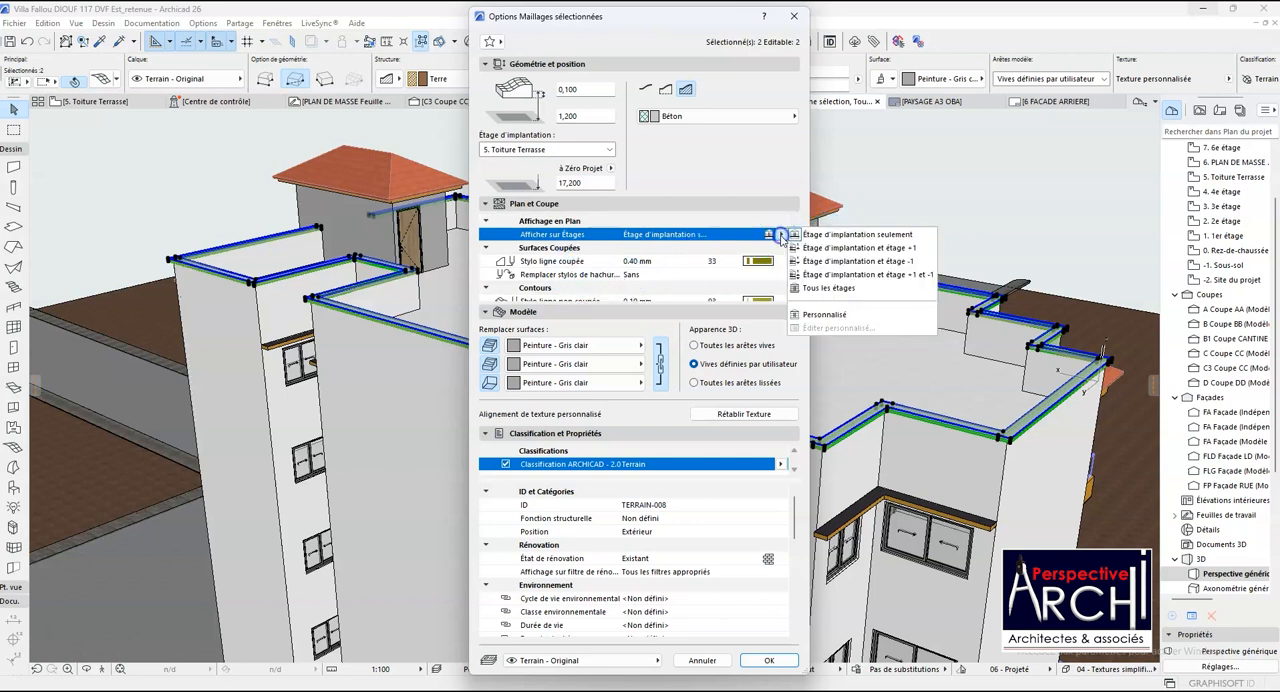
pyautogui.click(834, 250)
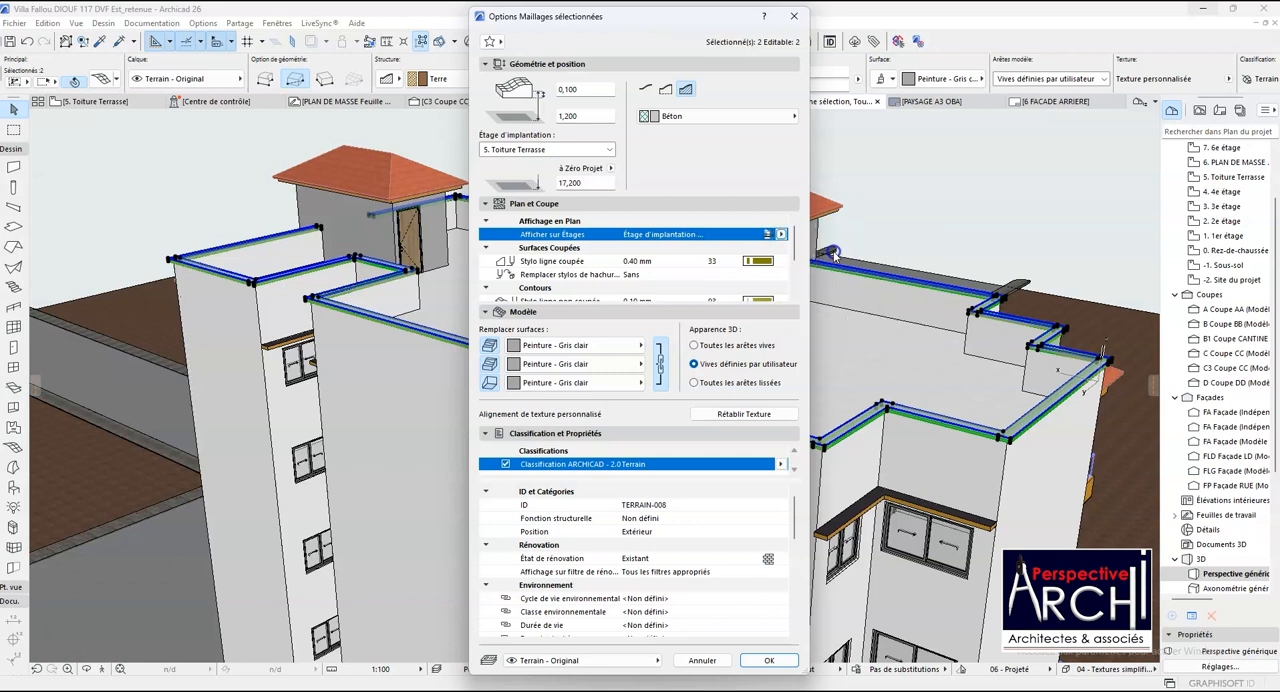
# - Set the cut line, uncut line and edge pens of both coping meshes to pen 1 (0.01 mm)
pyautogui.click(759, 264)
pyautogui.click(793, 262)
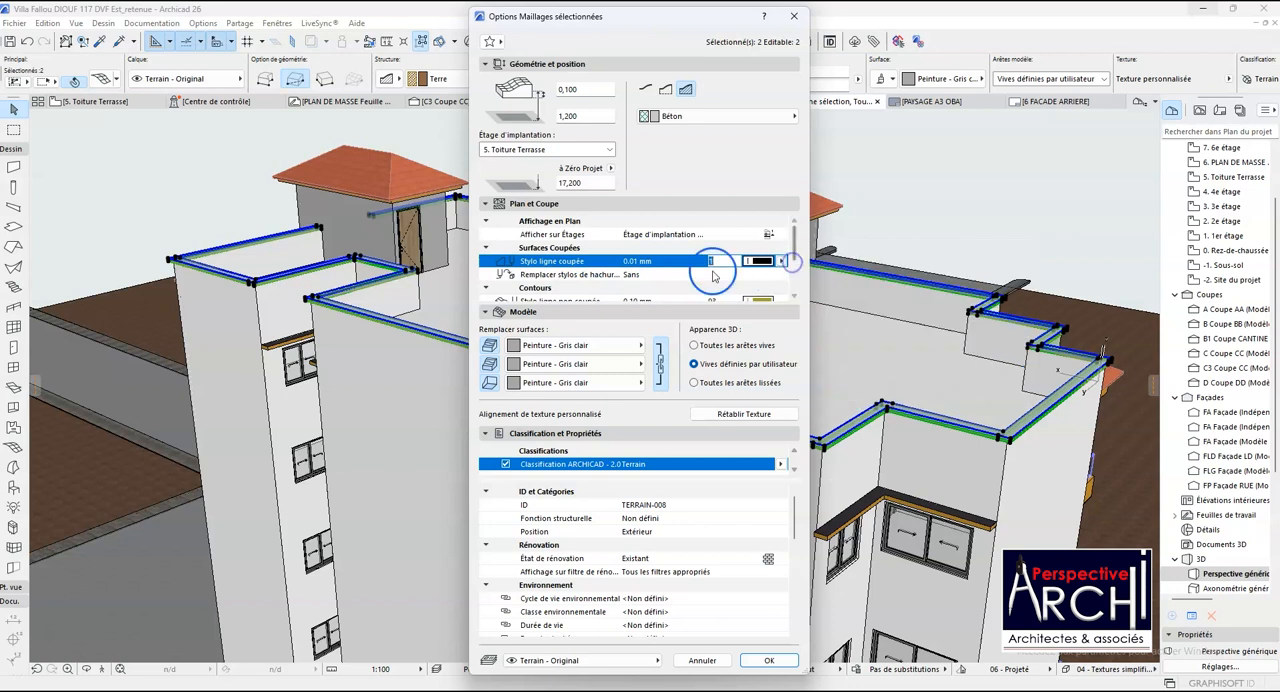
pyautogui.scroll(-3, 686, 279)
pyautogui.scroll(3, 736, 262)
pyautogui.scroll(-3, 745, 256)
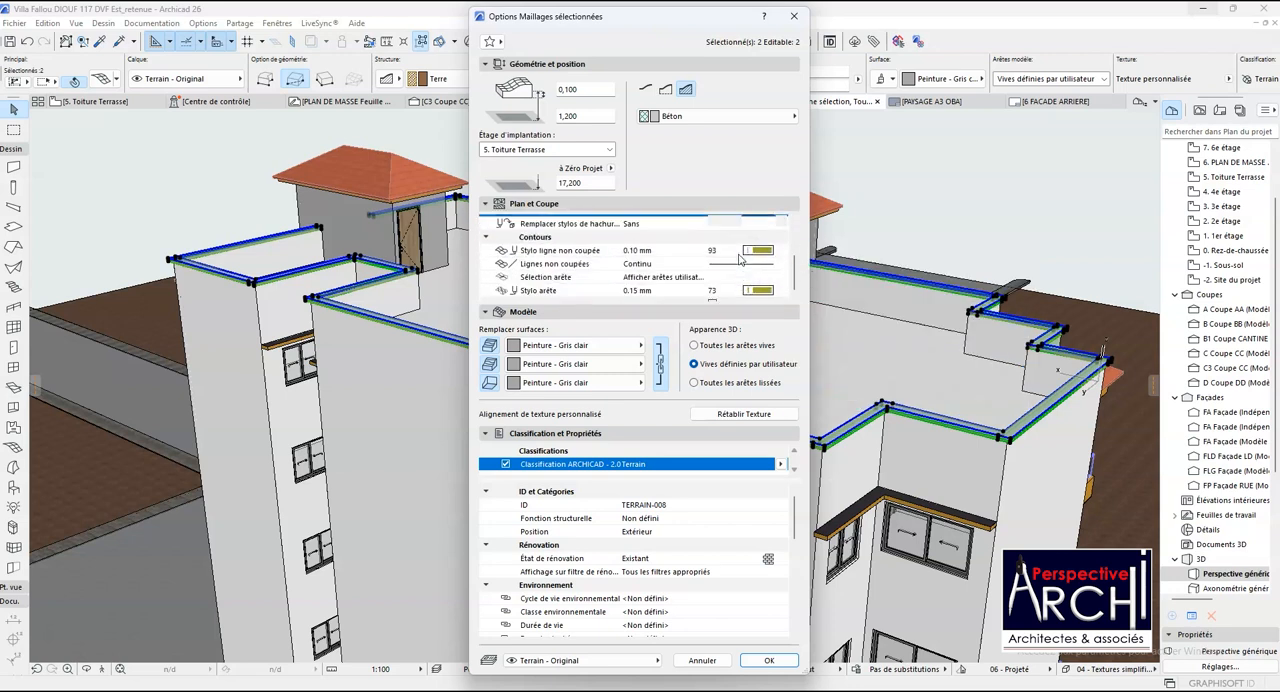
pyautogui.click(758, 236)
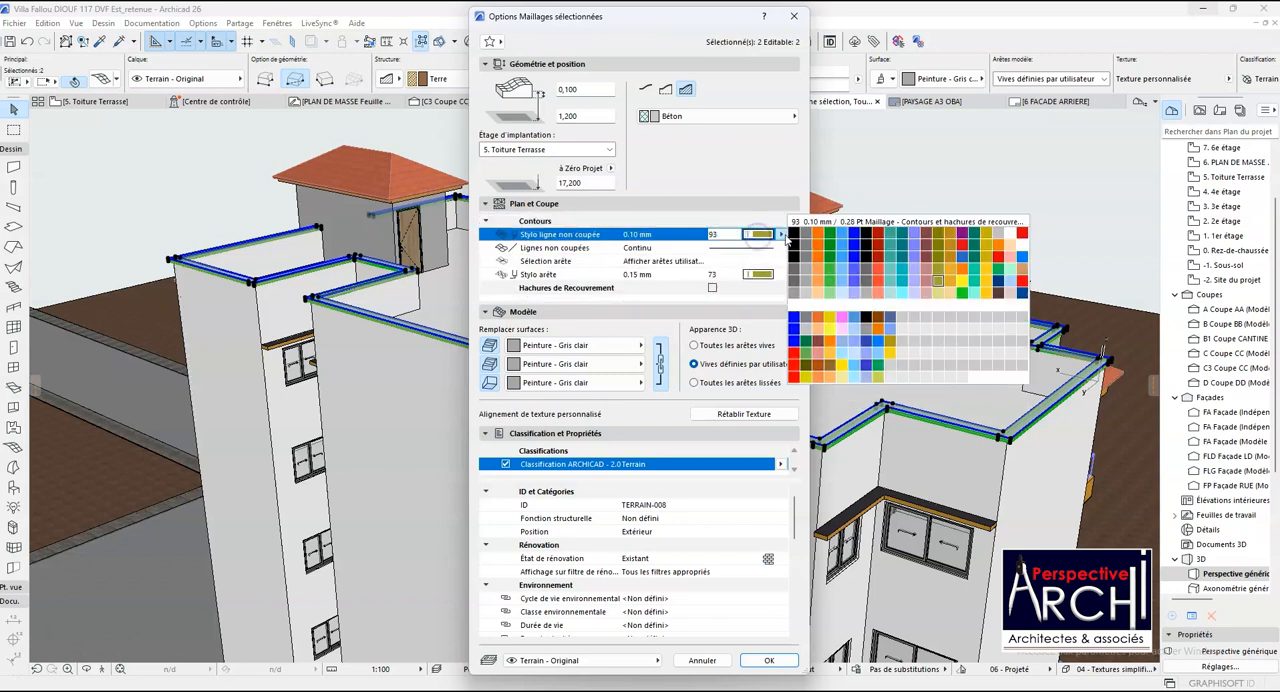
pyautogui.click(793, 234)
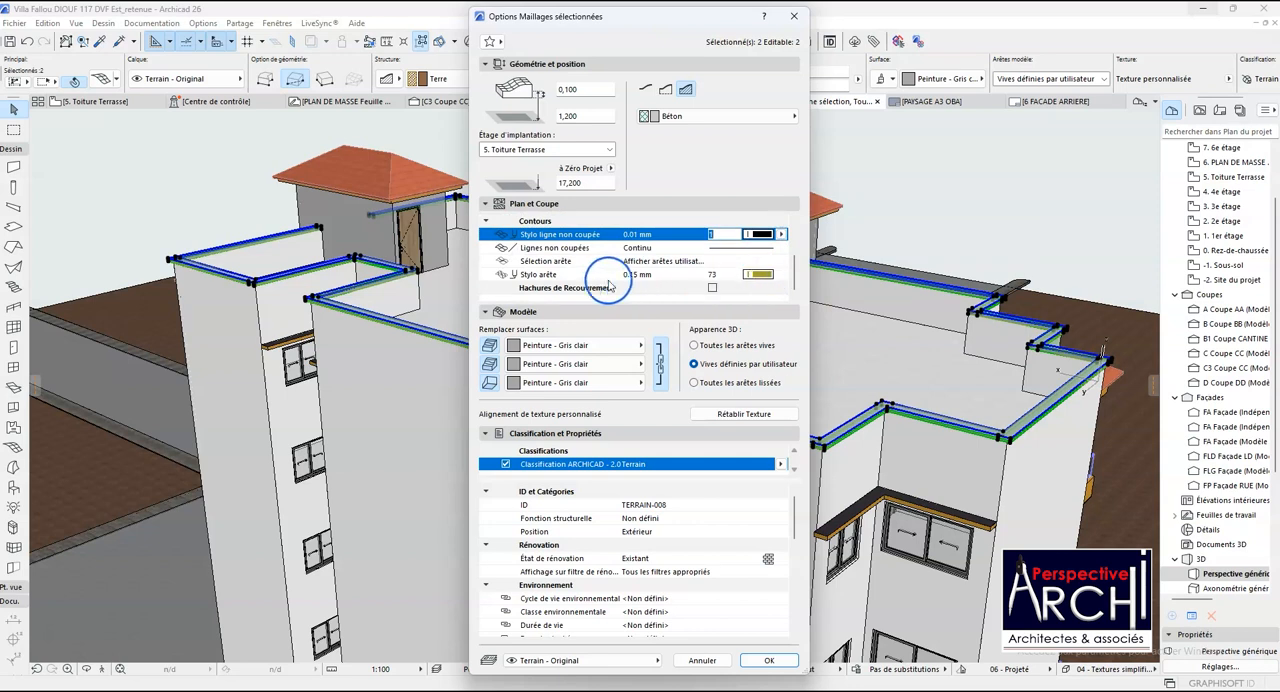
pyautogui.click(758, 274)
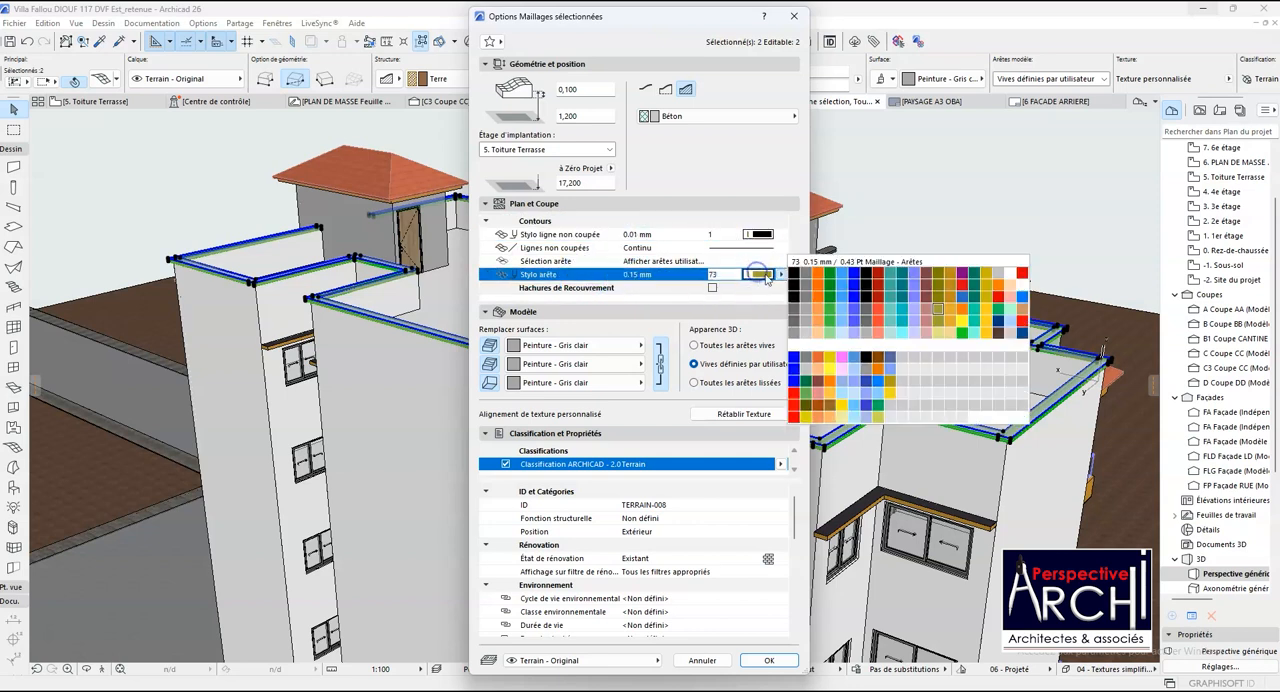
pyautogui.click(793, 274)
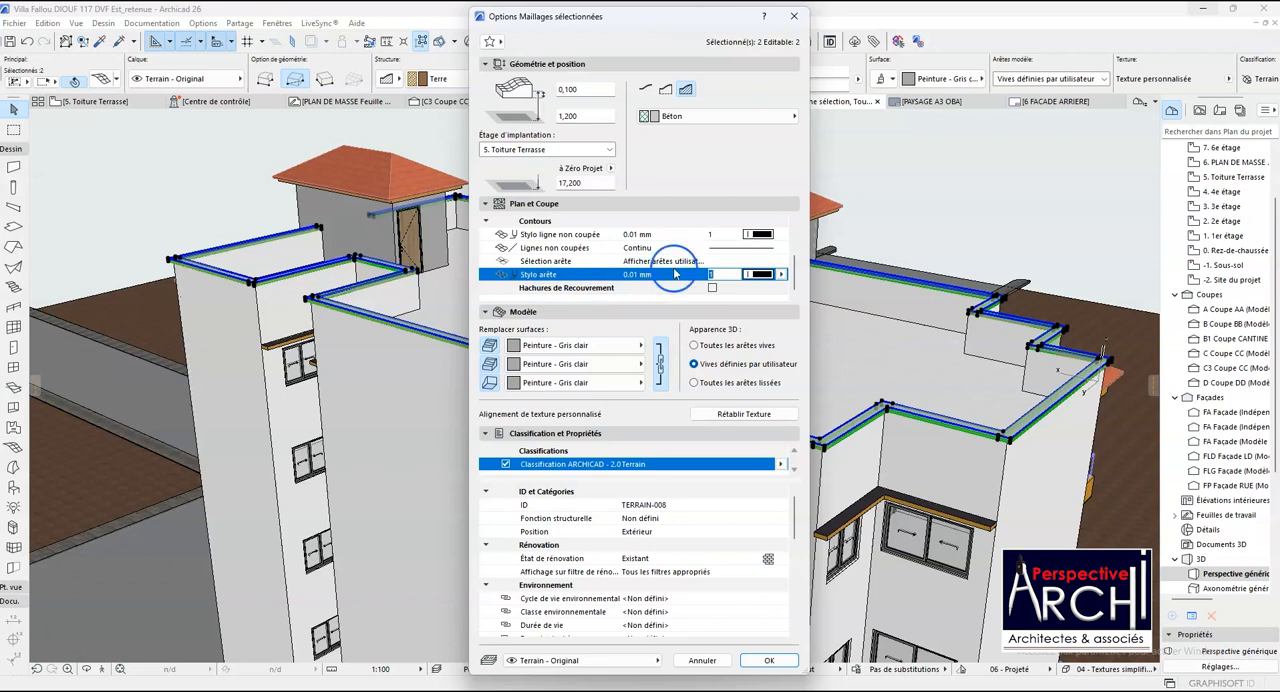
# - Override both cut fill pens (Les deux) with foreground and background pen 1, apply the mesh settings and deselect the copings
pyautogui.scroll(1, 673, 266)
pyautogui.scroll(1, 670, 259)
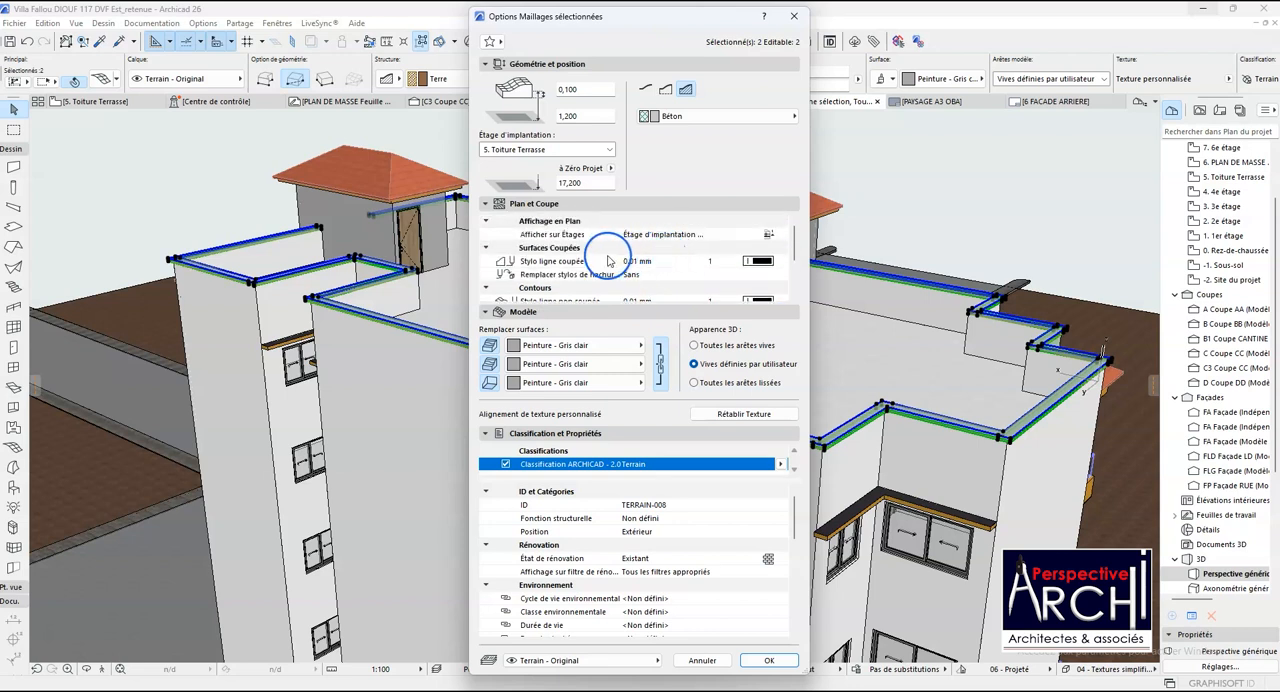
pyautogui.scroll(-2, 660, 250)
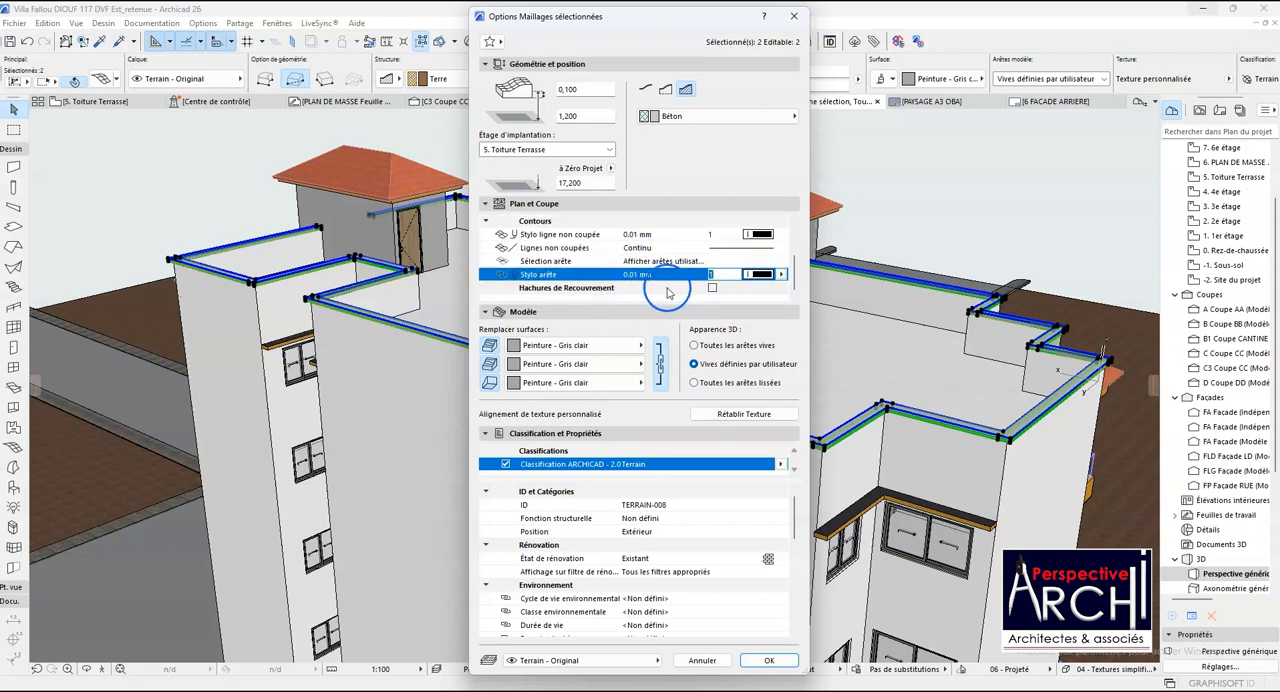
pyautogui.scroll(2, 660, 285)
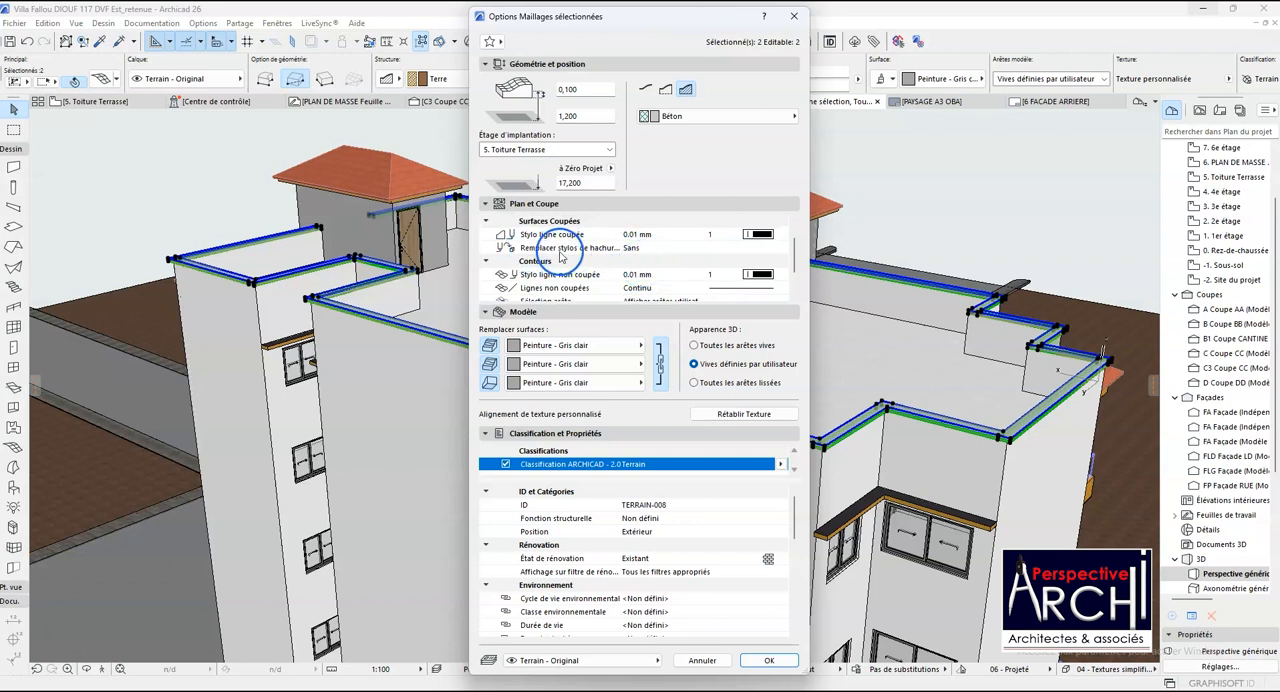
pyautogui.click(628, 252)
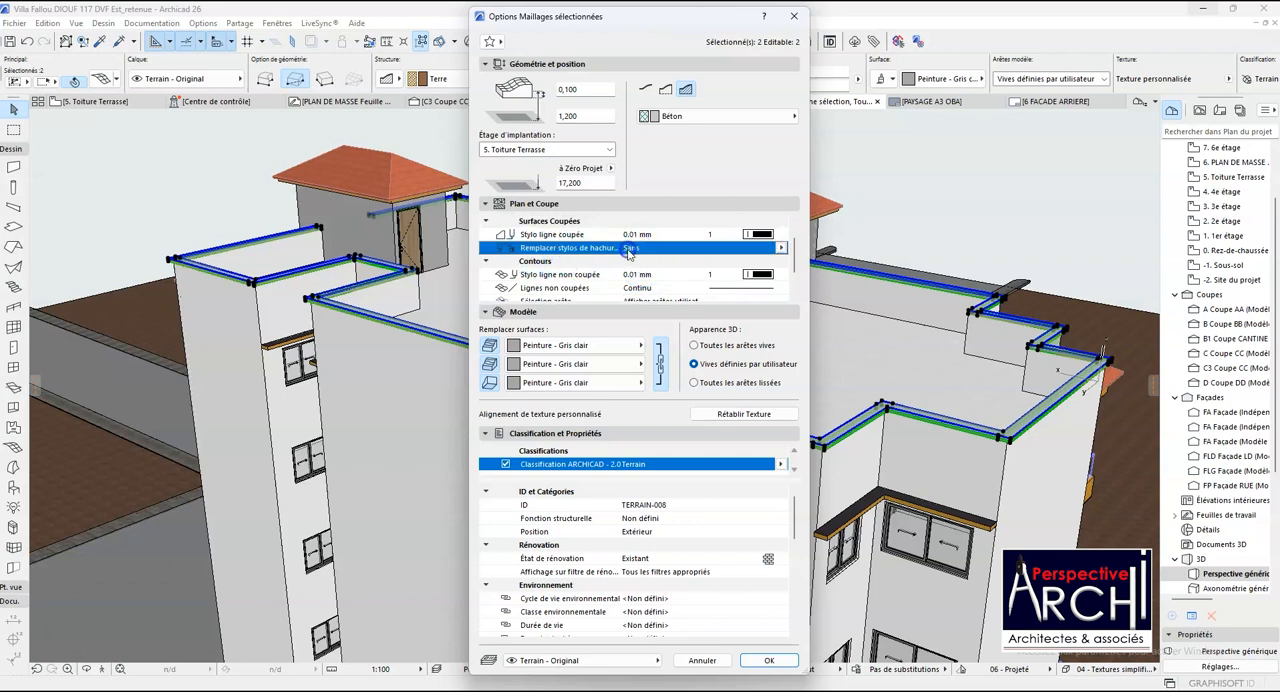
pyautogui.click(781, 251)
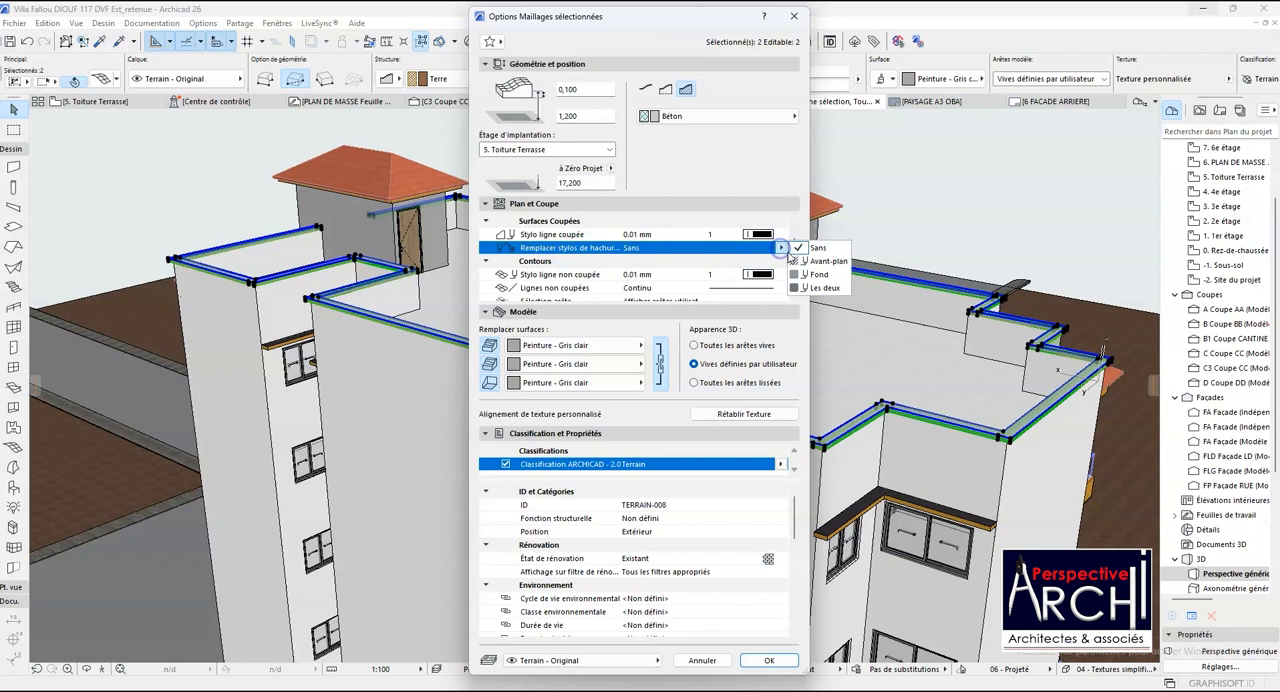
pyautogui.click(821, 290)
pyautogui.click(762, 262)
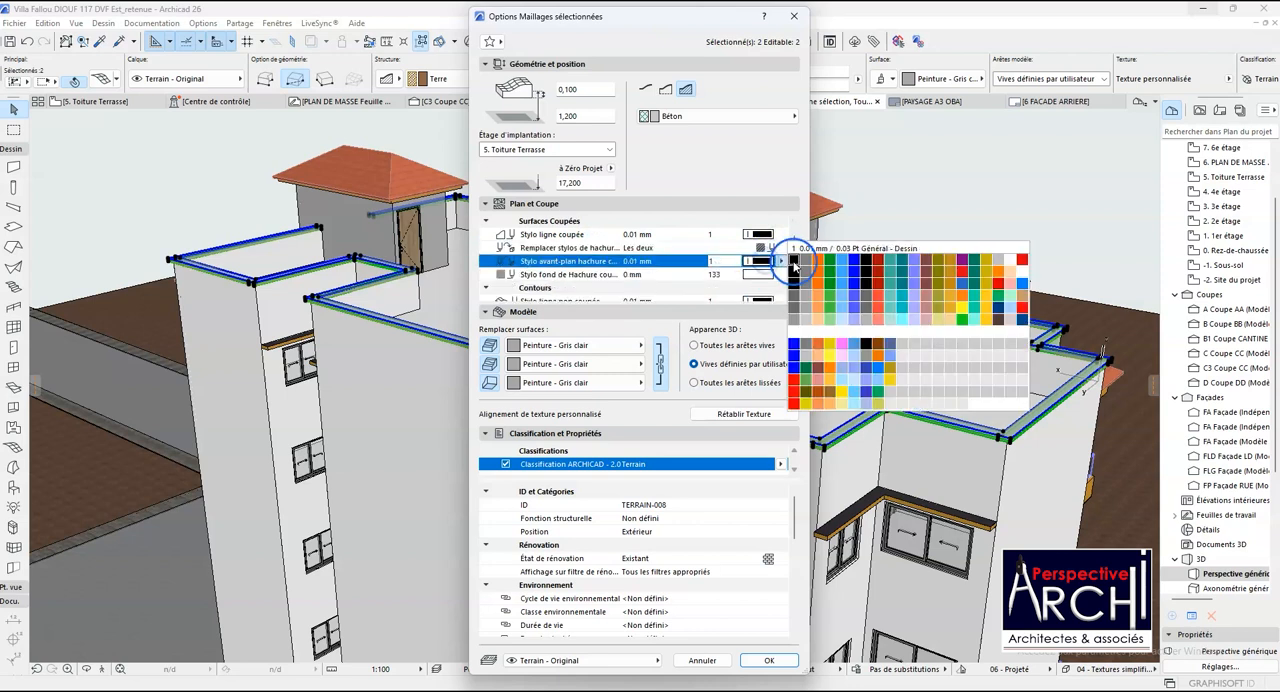
pyautogui.click(794, 262)
pyautogui.click(765, 275)
pyautogui.click(792, 274)
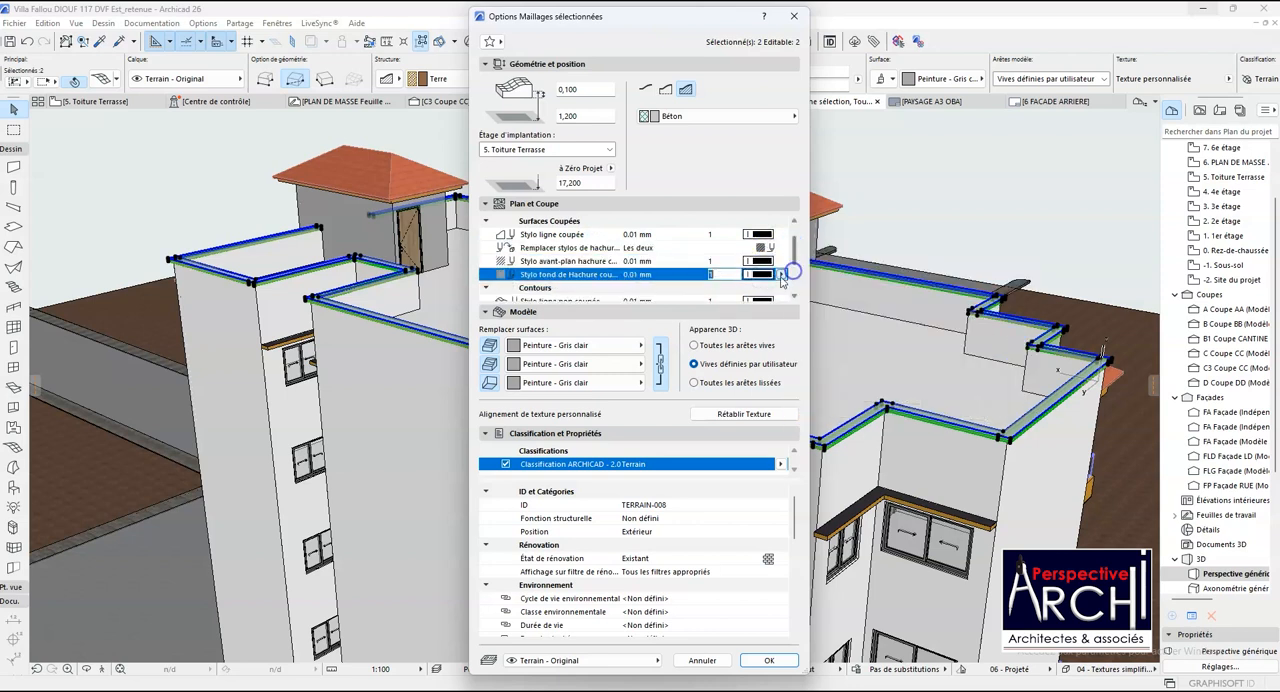
pyautogui.click(769, 668)
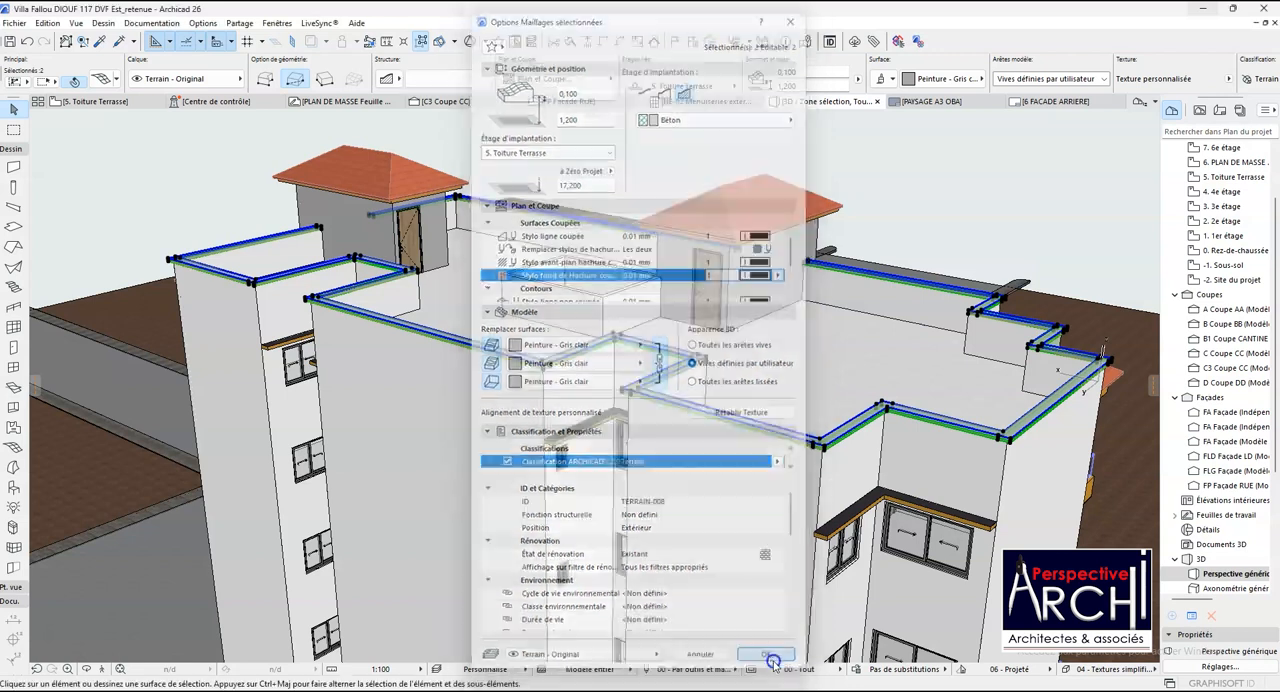
pyautogui.press('Escape')
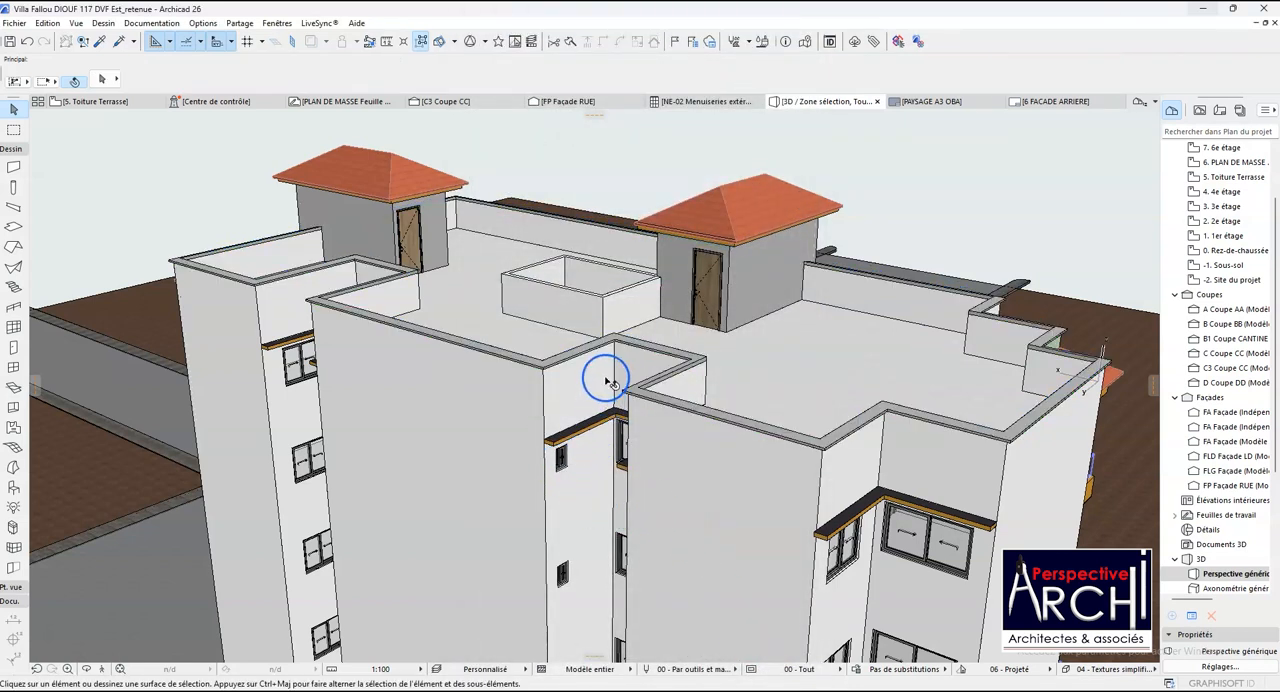
# - Examine the coping along the terrace parapets and the walls of the central shaft from above
pyautogui.scroll(-3, 605, 378)
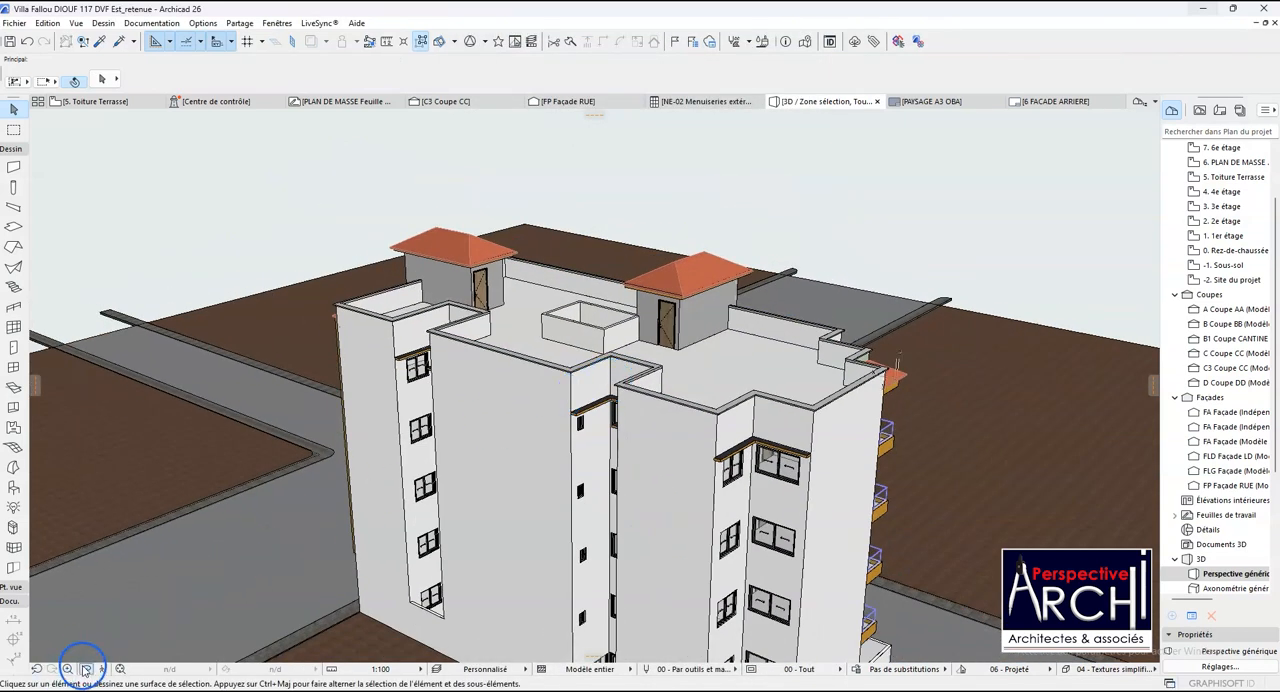
pyautogui.moveTo(368, 411); pyautogui.dragTo(747, 326)
pyautogui.scroll(-4, 747, 326)
pyautogui.moveTo(640, 322); pyautogui.dragTo(413, 418)
pyautogui.scroll(2, 666, 434)
pyautogui.scroll(-3, 591, 326)
pyautogui.scroll(3, 551, 331)
pyautogui.scroll(2, 551, 331)
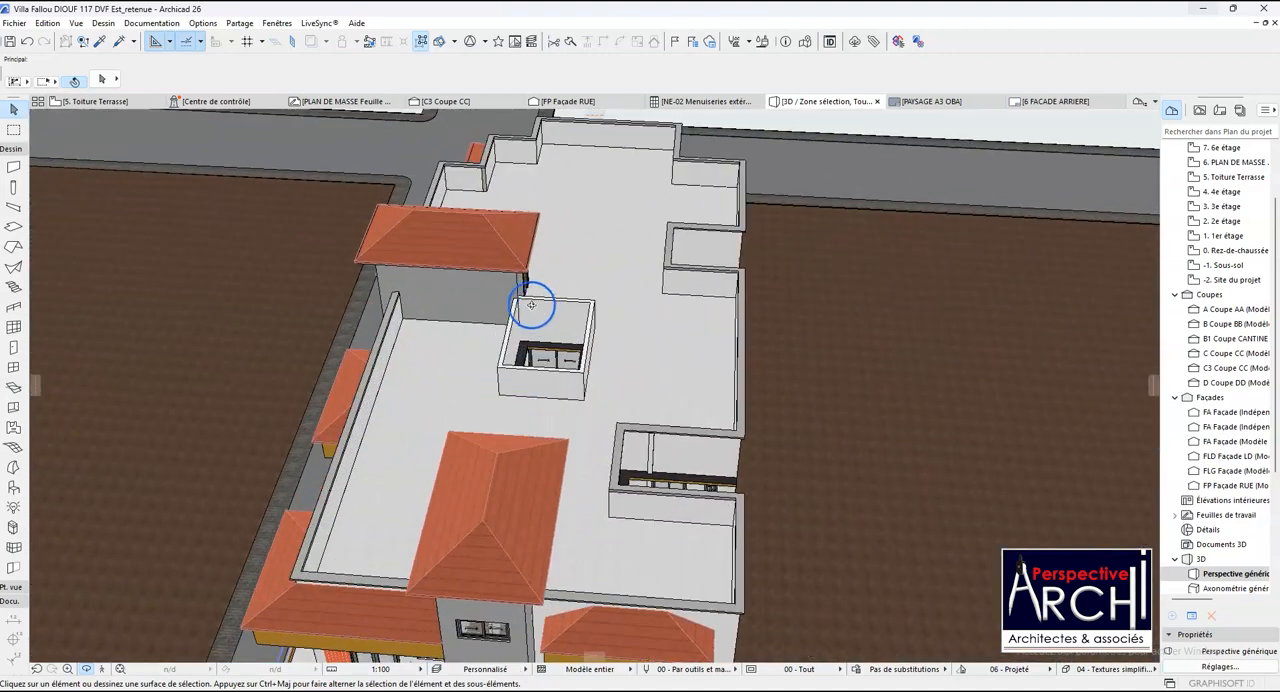
pyautogui.scroll(3, 600, 317)
pyautogui.moveTo(497, 317); pyautogui.dragTo(543, 294)
pyautogui.scroll(5, 543, 297)
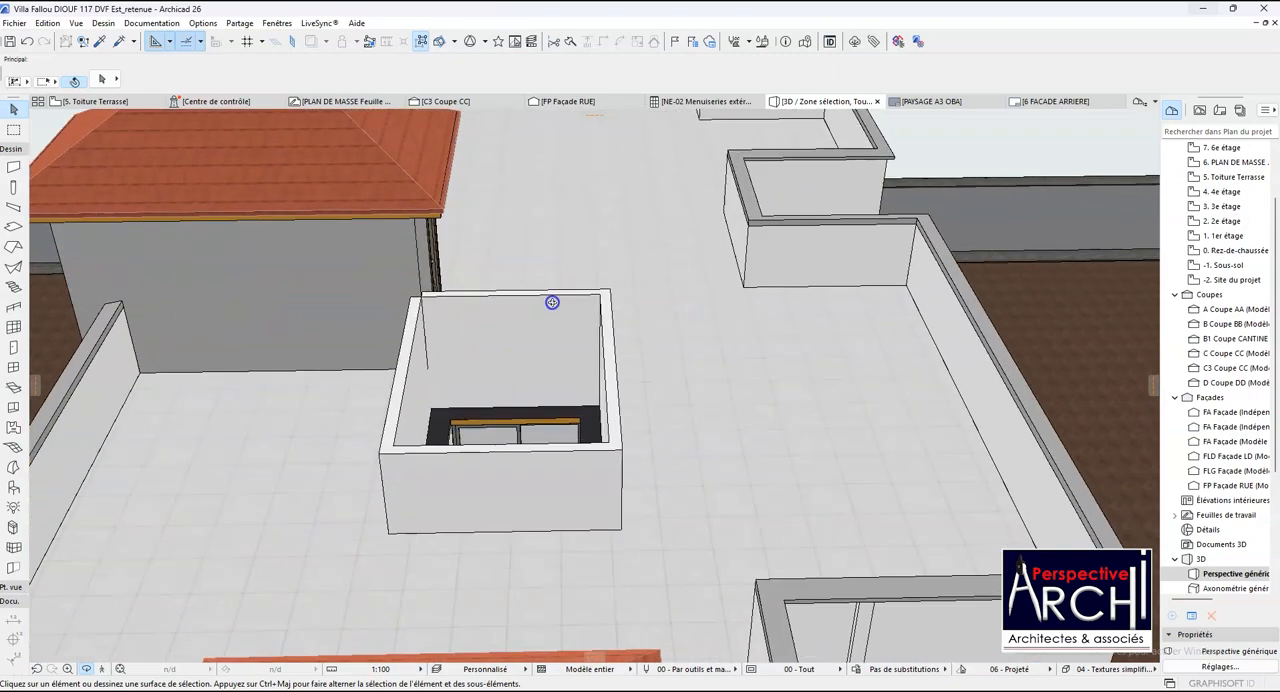
pyautogui.scroll(-8, 506, 394)
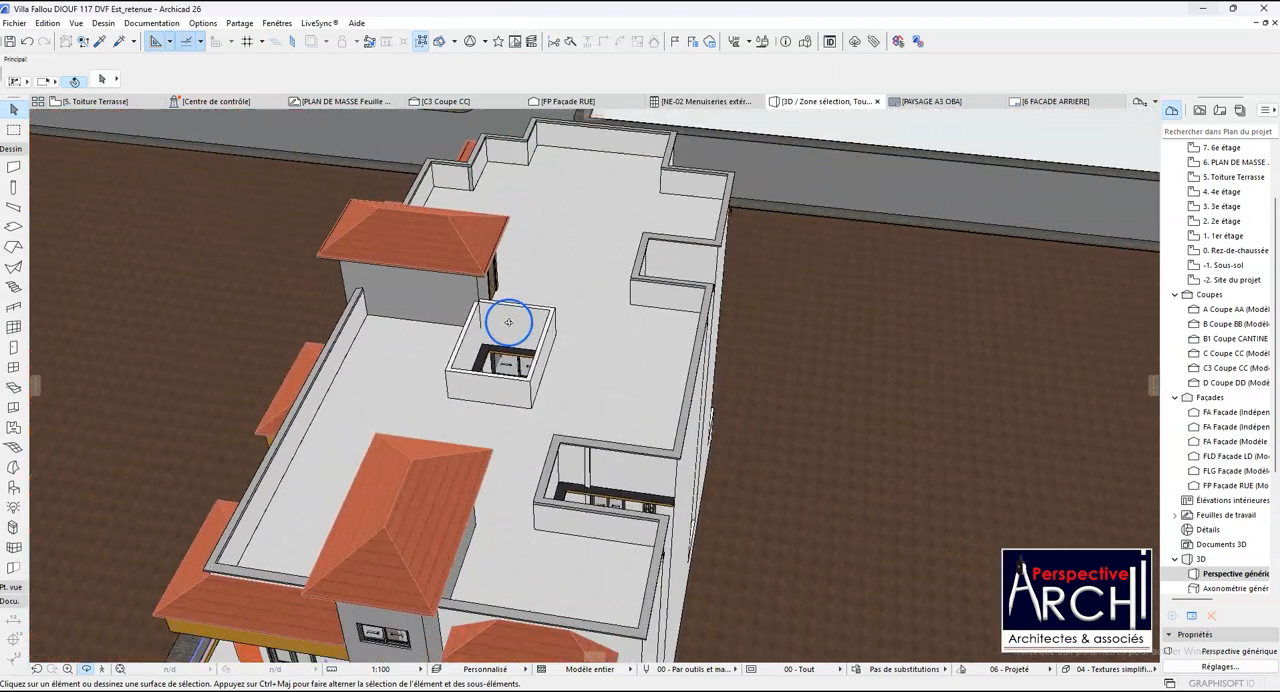
# - Examine the coping from the outer facades and view the whole building from the balcony side
pyautogui.moveTo(508, 322); pyautogui.dragTo(594, 383)
pyautogui.scroll(3, 495, 459)
pyautogui.moveTo(477, 393); pyautogui.dragTo(632, 330)
pyautogui.scroll(-2, 632, 350)
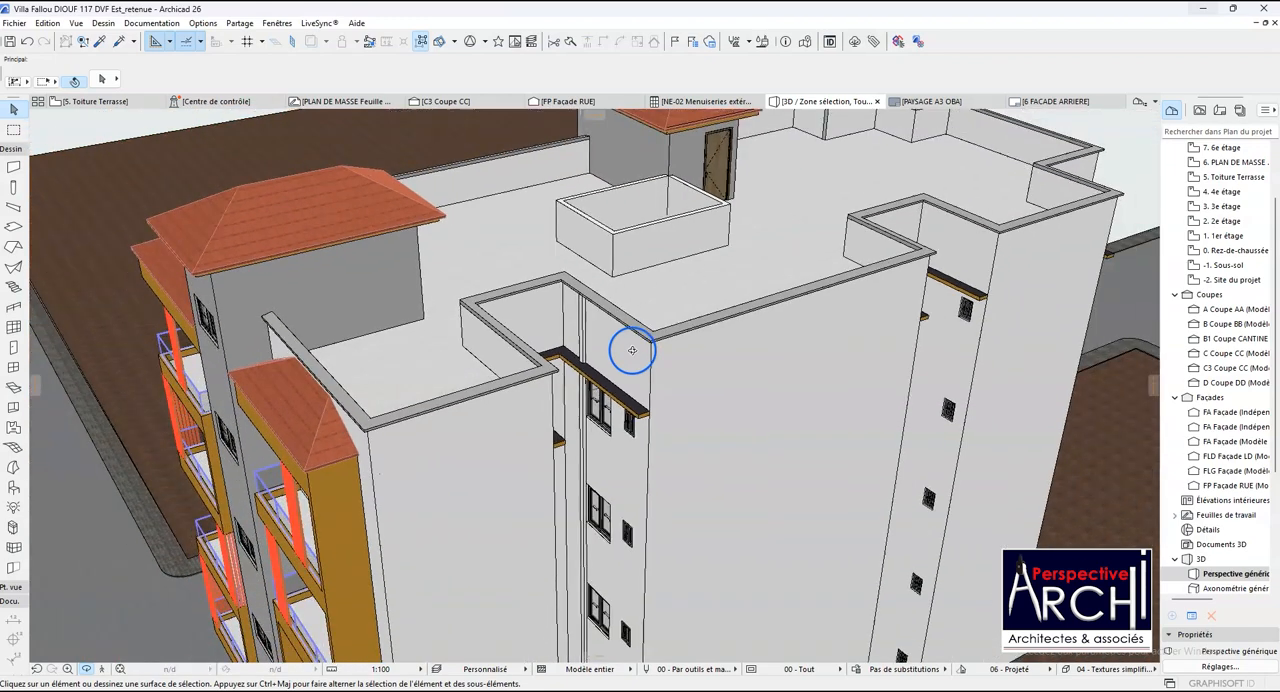
pyautogui.moveTo(468, 444); pyautogui.dragTo(438, 362)
pyautogui.scroll(-4, 449, 380)
pyautogui.scroll(-5, 563, 251)
pyautogui.moveTo(612, 290); pyautogui.dragTo(237, 227)
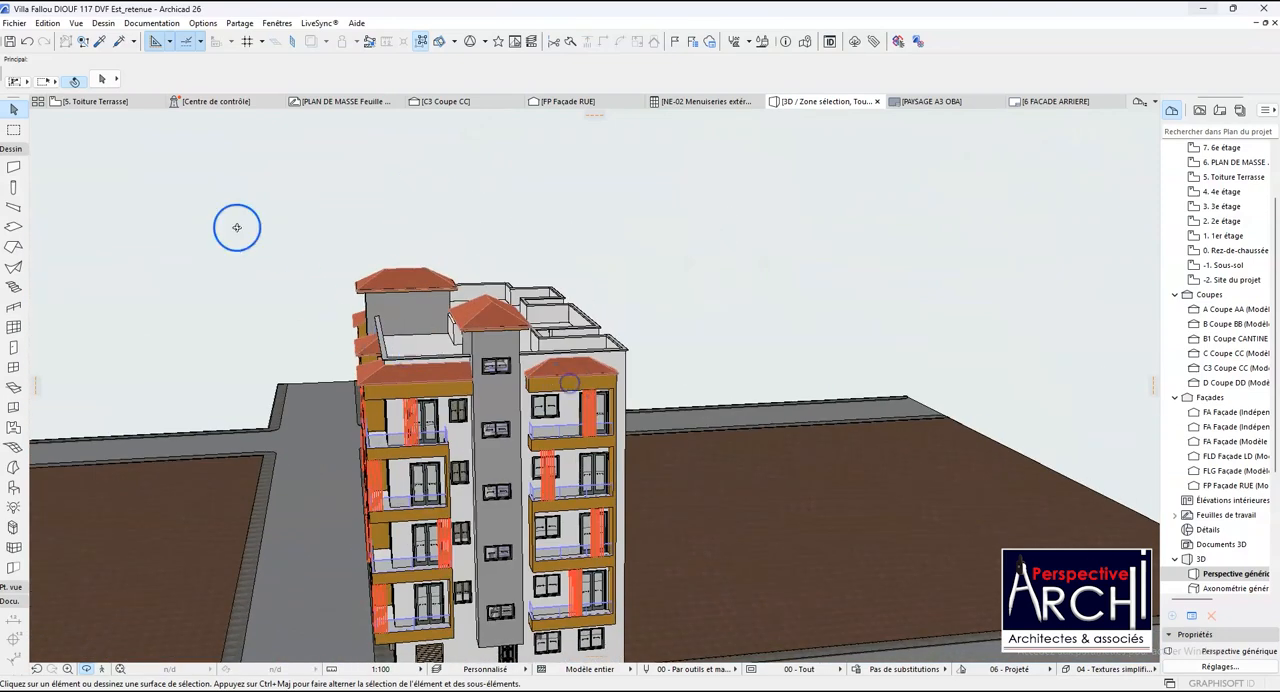
# - Open the Toiture Terrasse floor plan and examine the section markers along its rear parapet
pyautogui.click(92, 101)
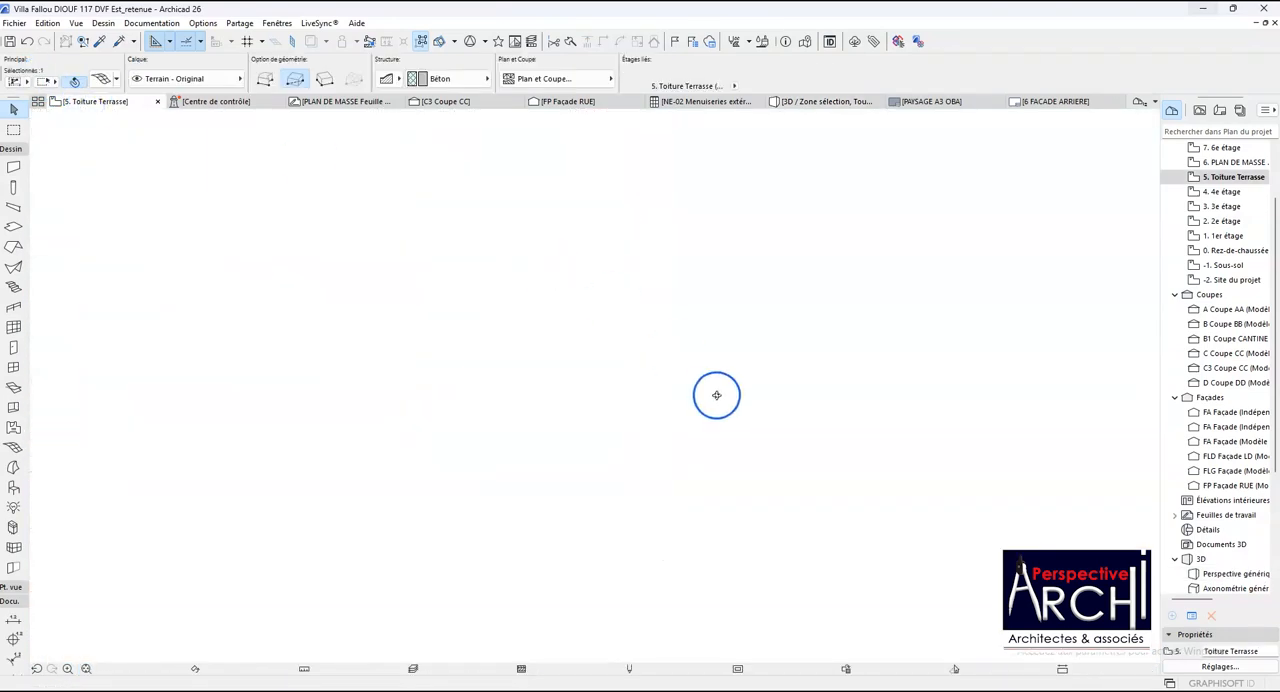
pyautogui.click(772, 438)
pyautogui.scroll(-3, 750, 425)
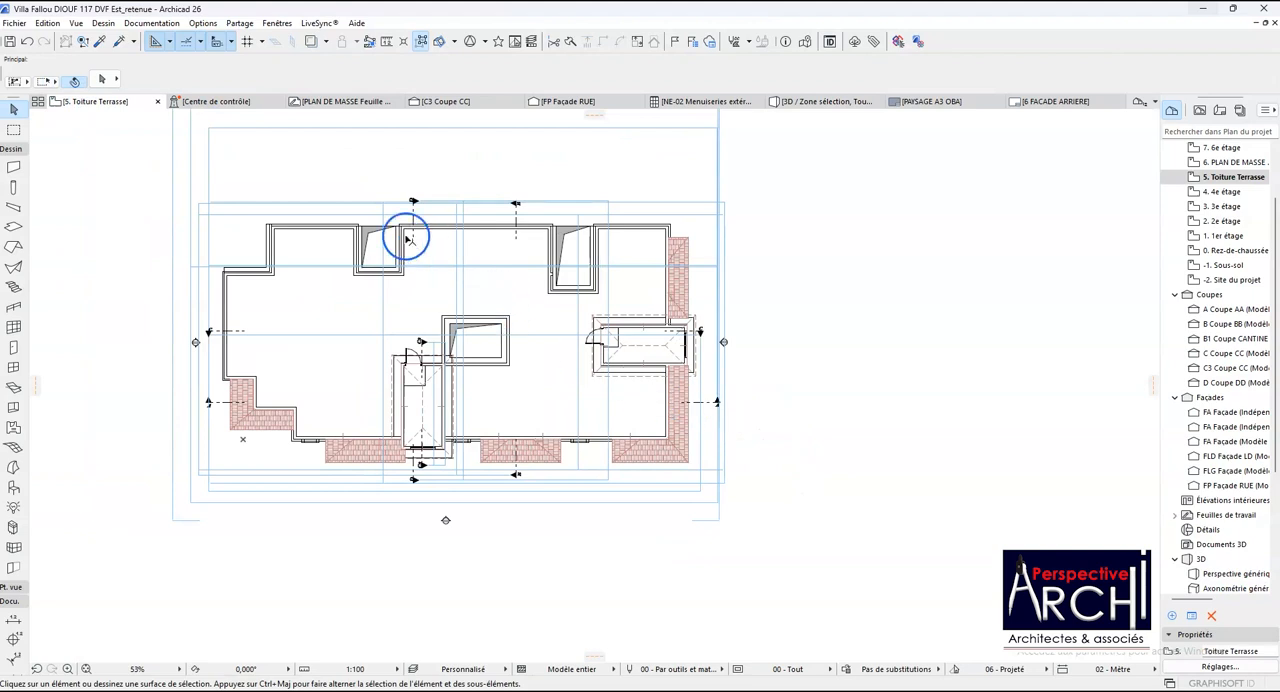
pyautogui.scroll(3, 408, 238)
pyautogui.scroll(2, 430, 218)
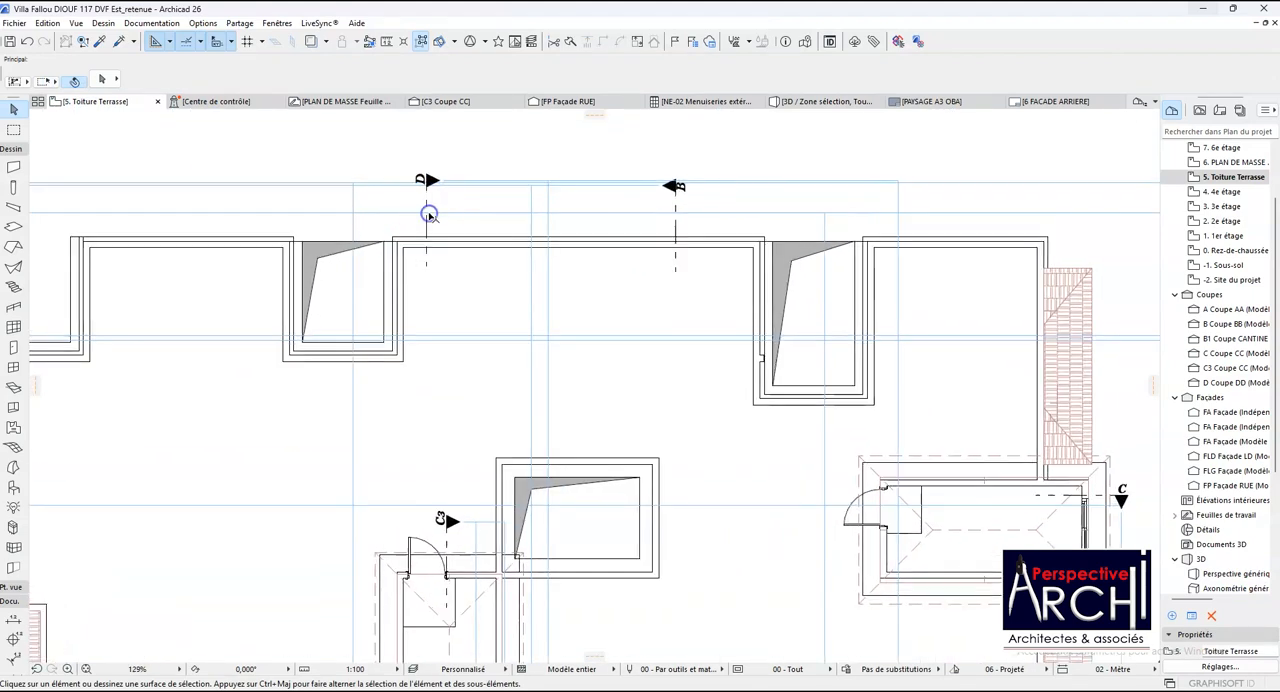
pyautogui.click(433, 222)
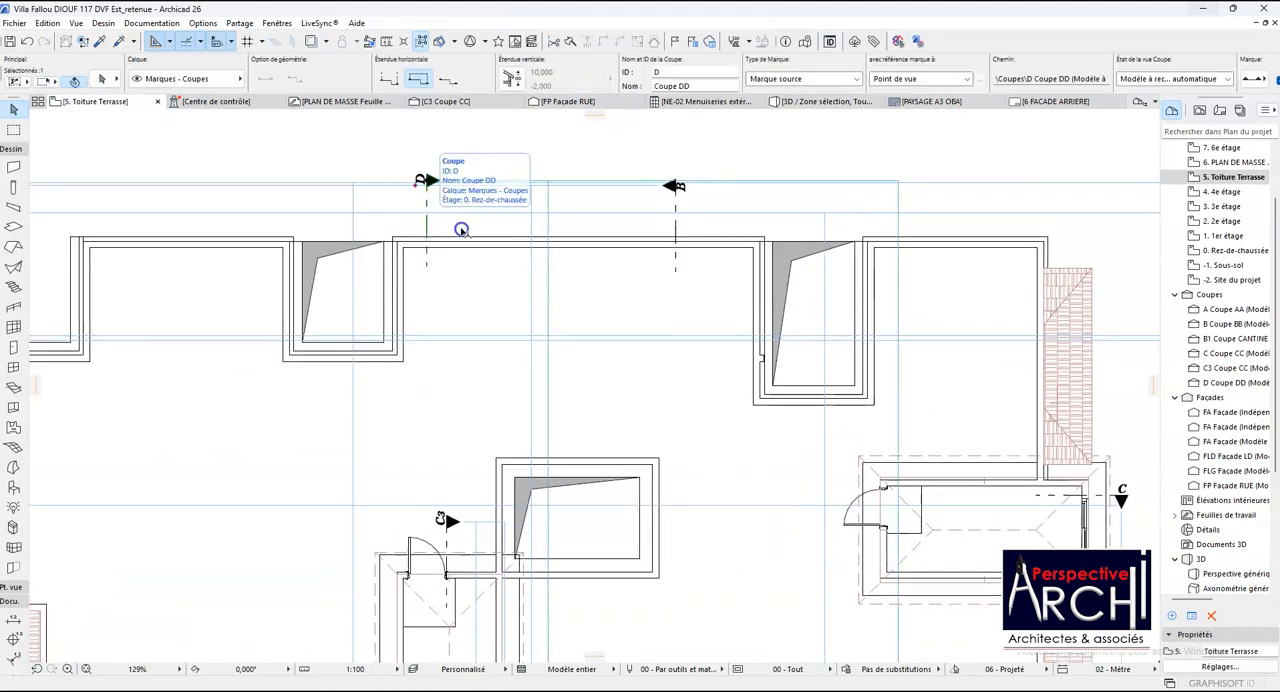
pyautogui.scroll(-3, 437, 223)
pyautogui.rightClick(440, 226)
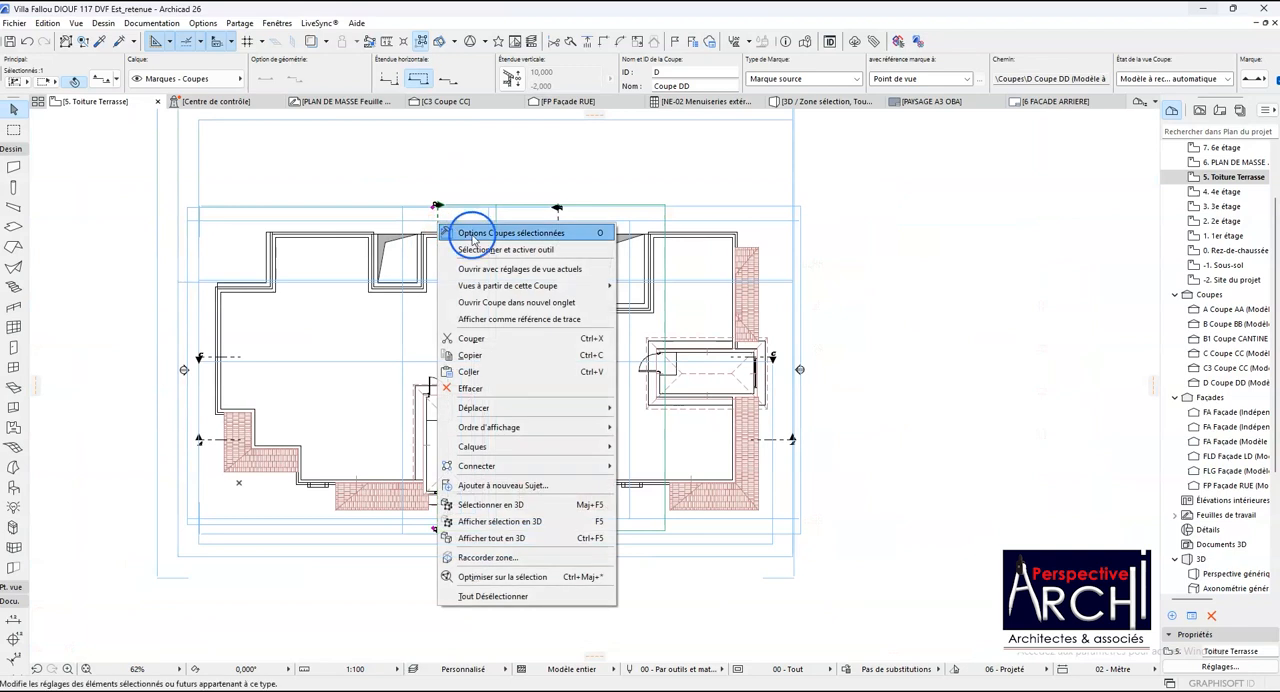
pyautogui.click(466, 235)
pyautogui.click(993, 236)
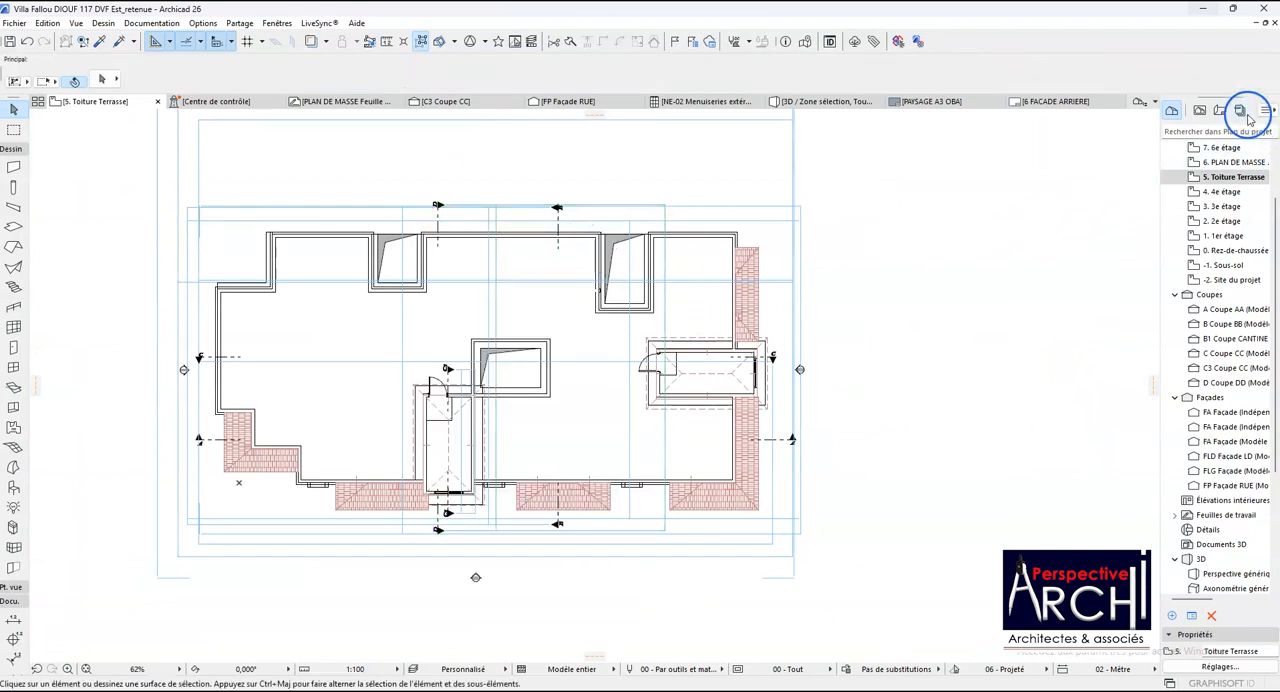
# - Examine the COUPES AA, COUPE BB & DD and COUPE CC sheets of the 01 PERMIS (PDF) publisher set
pyautogui.click(1240, 111)
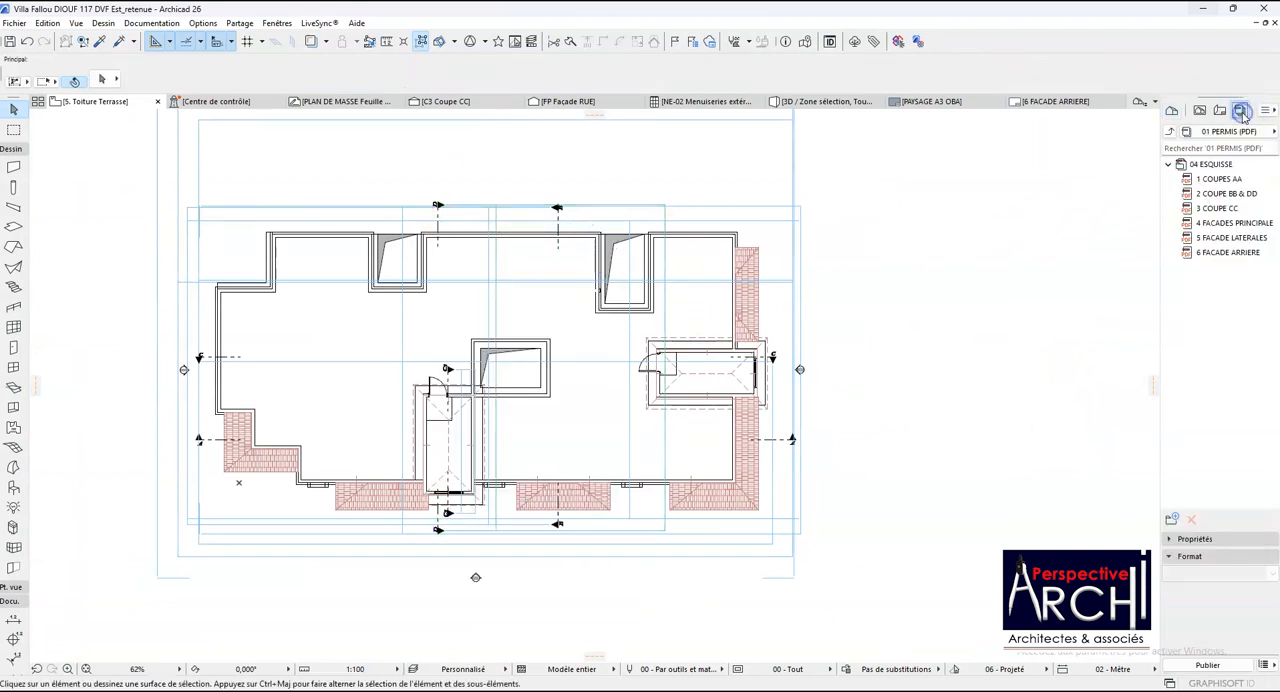
pyautogui.doubleClick(1240, 179)
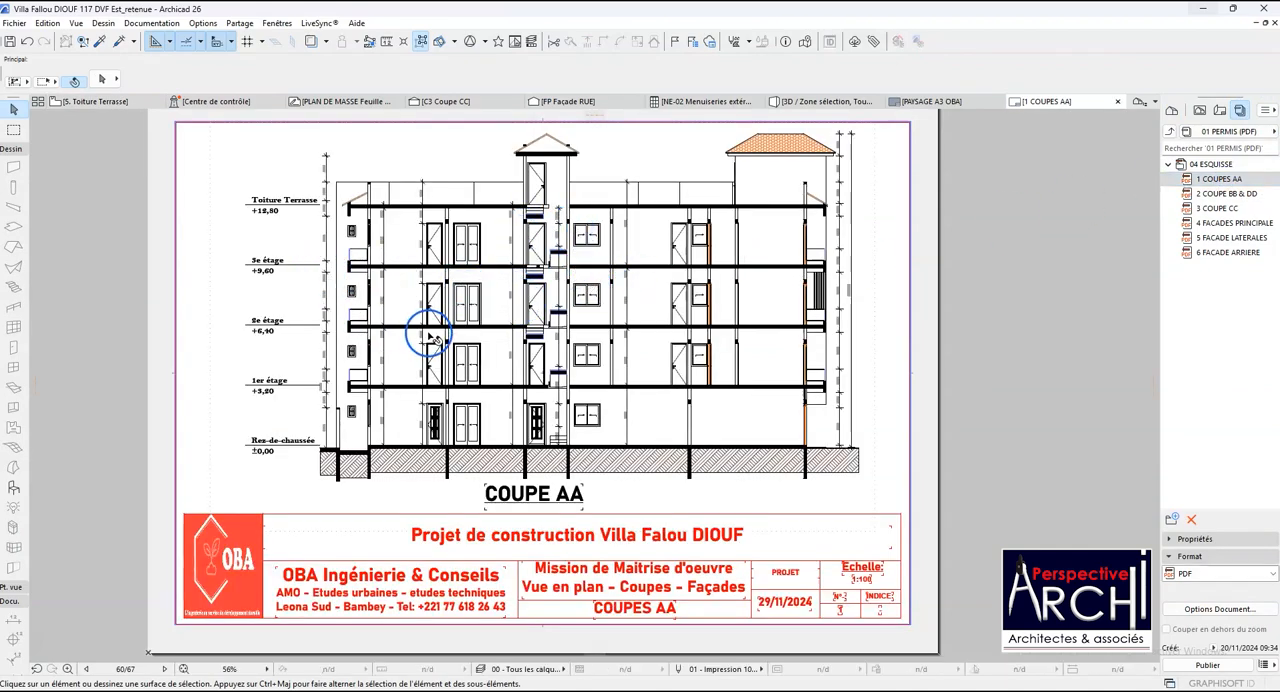
pyautogui.scroll(3, 291, 281)
pyautogui.scroll(-5, 280, 255)
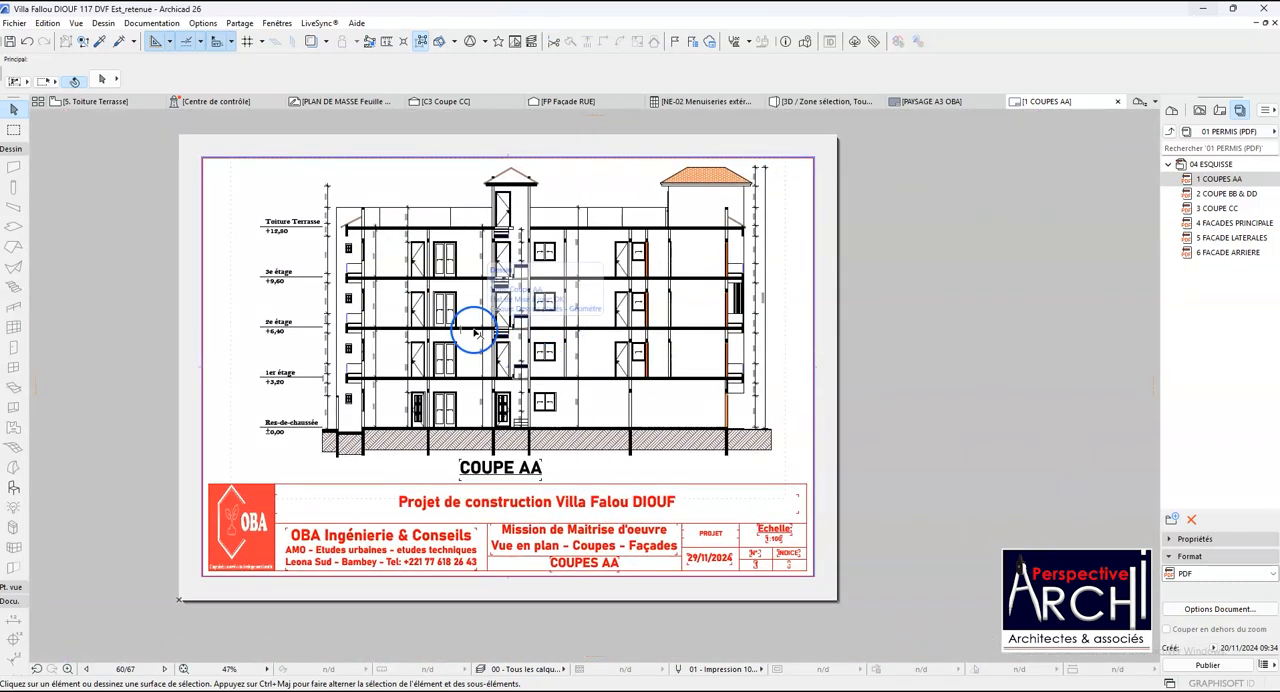
pyautogui.click(1226, 193)
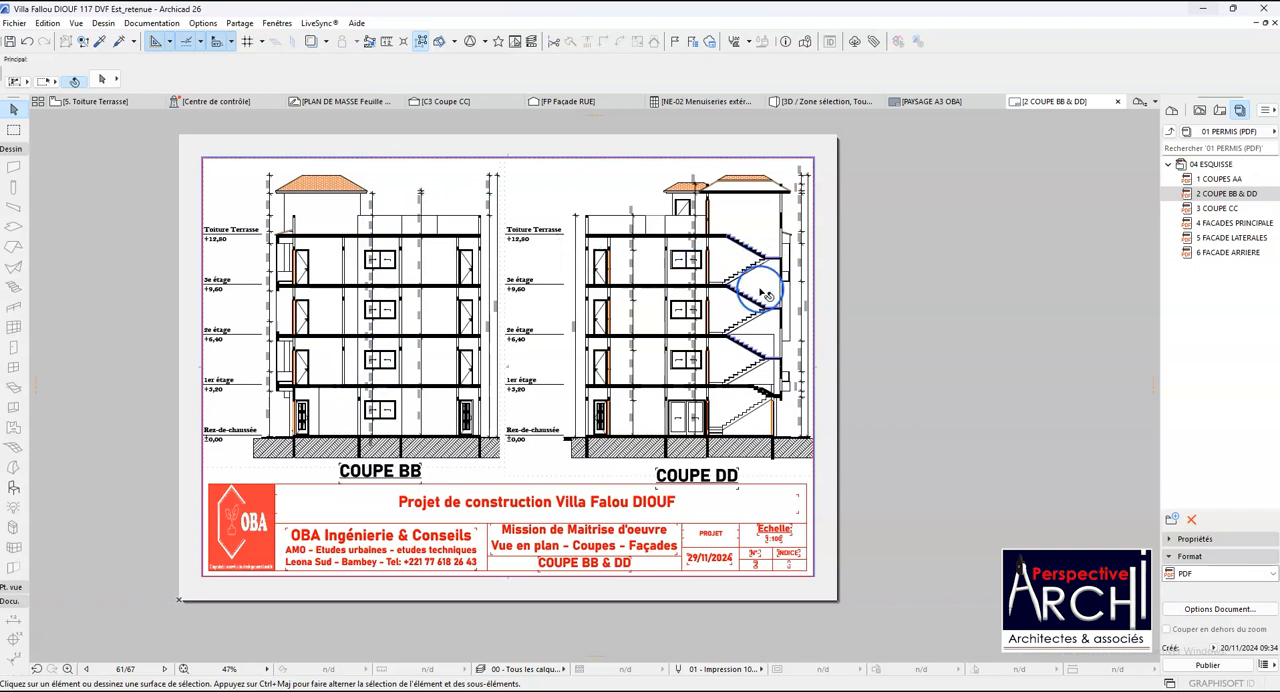
pyautogui.click(1218, 208)
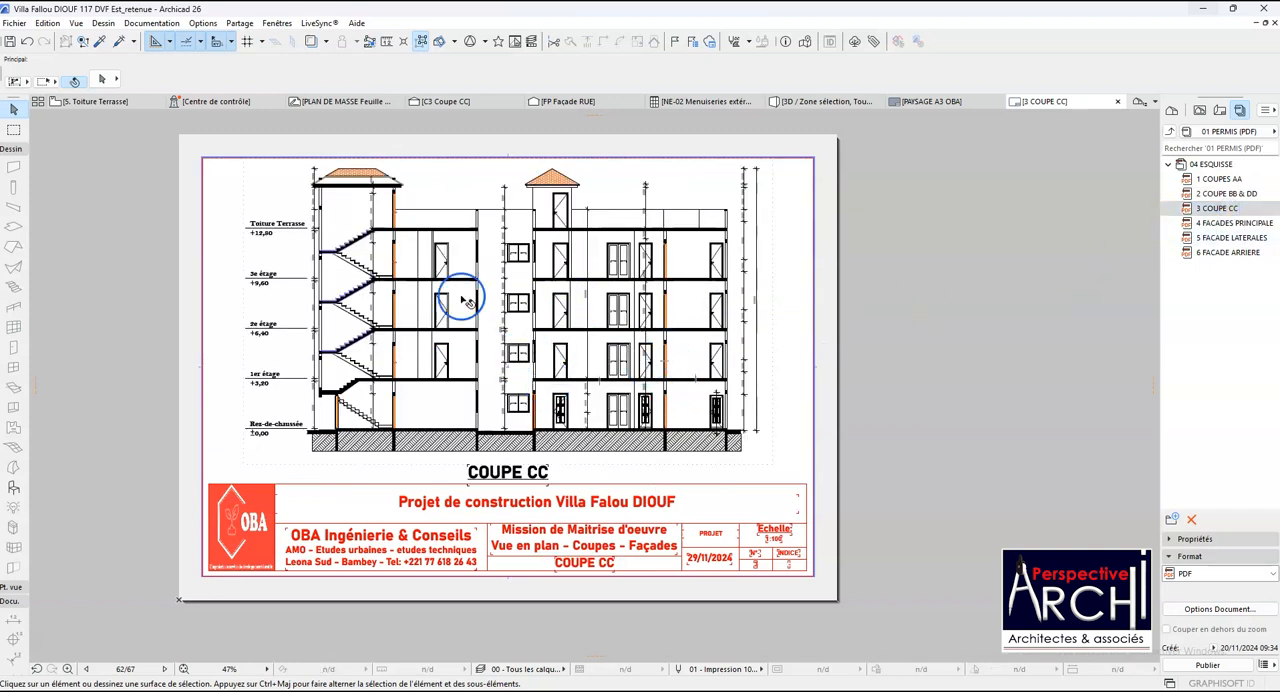
# - Return to the Toiture Terrasse plan and open Coupe BB from its marker with the current view settings
pyautogui.click(108, 102)
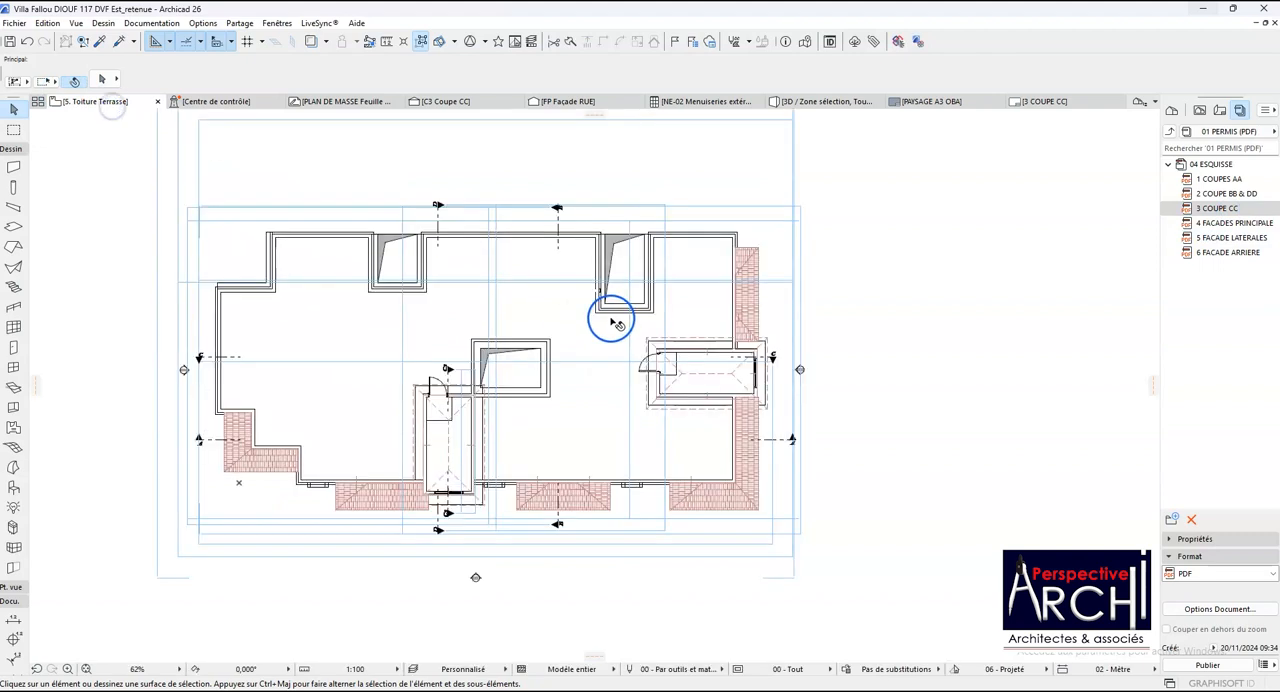
pyautogui.scroll(2, 444, 268)
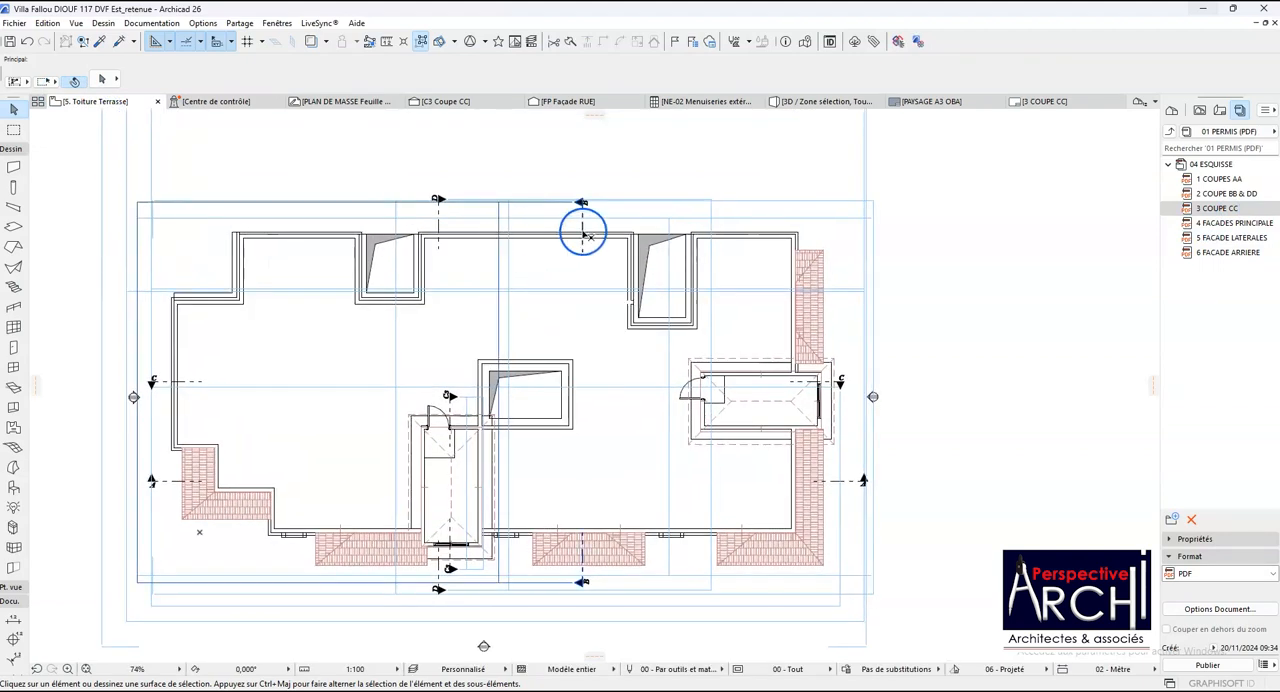
pyautogui.click(583, 229)
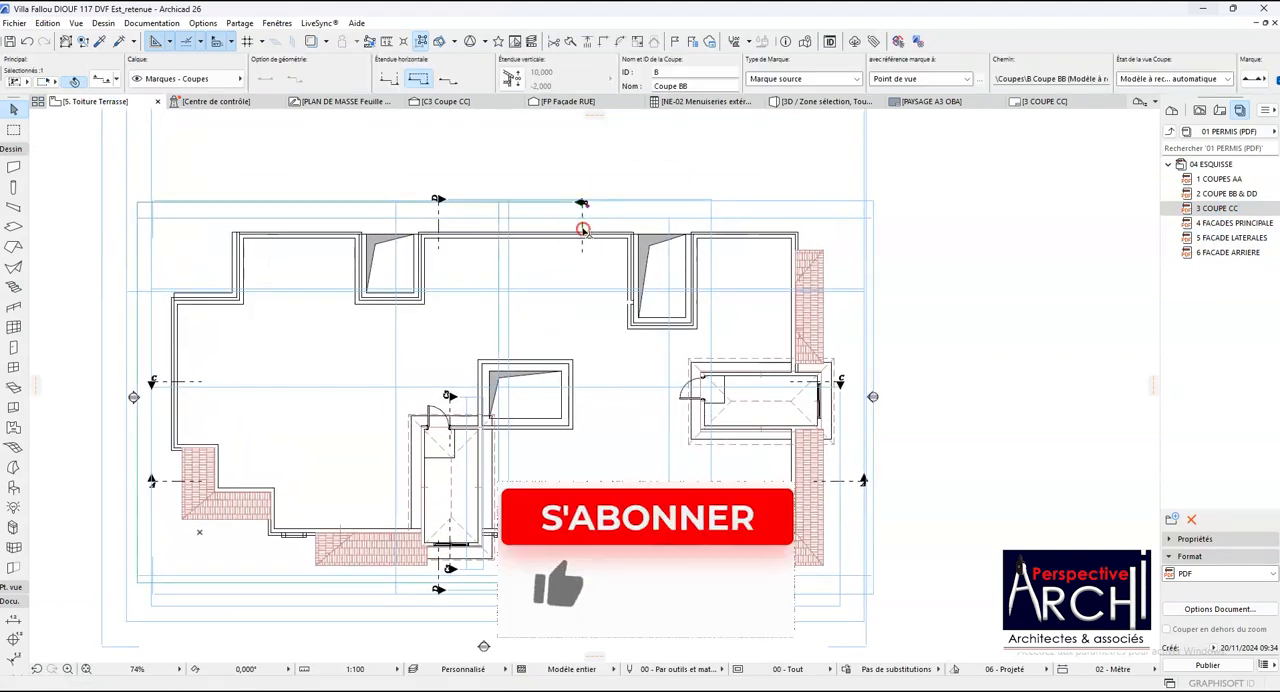
pyautogui.rightClick(584, 230)
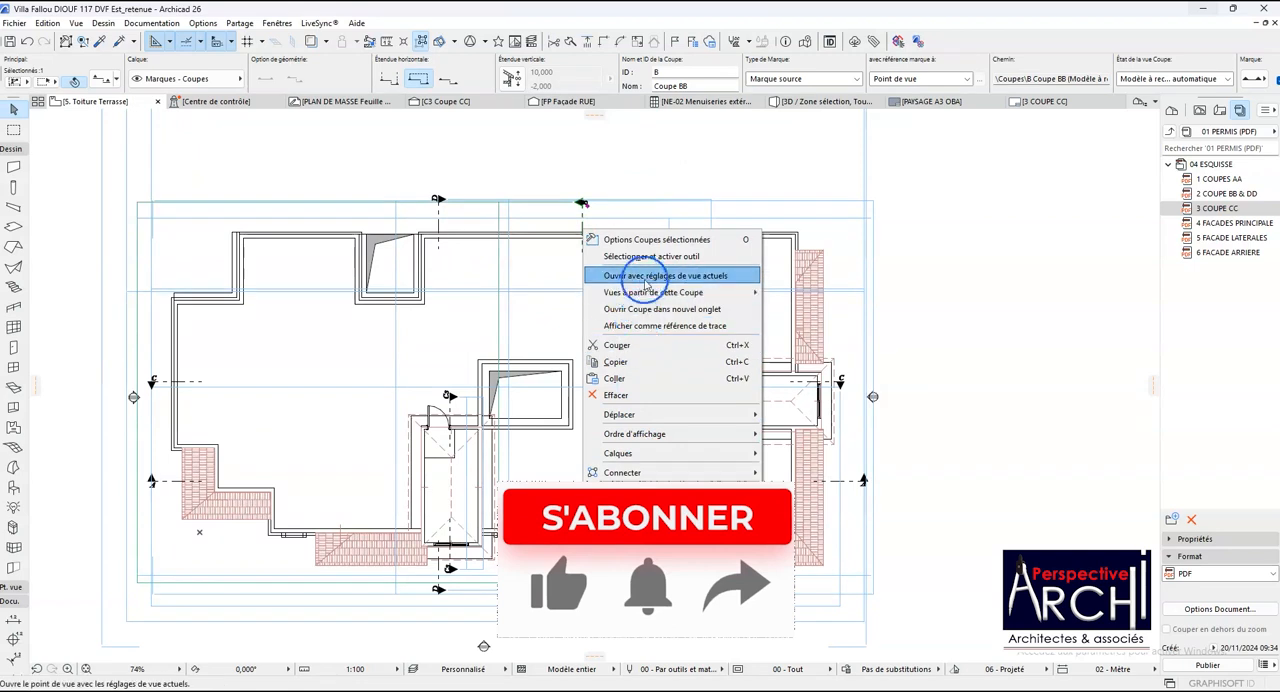
pyautogui.click(647, 277)
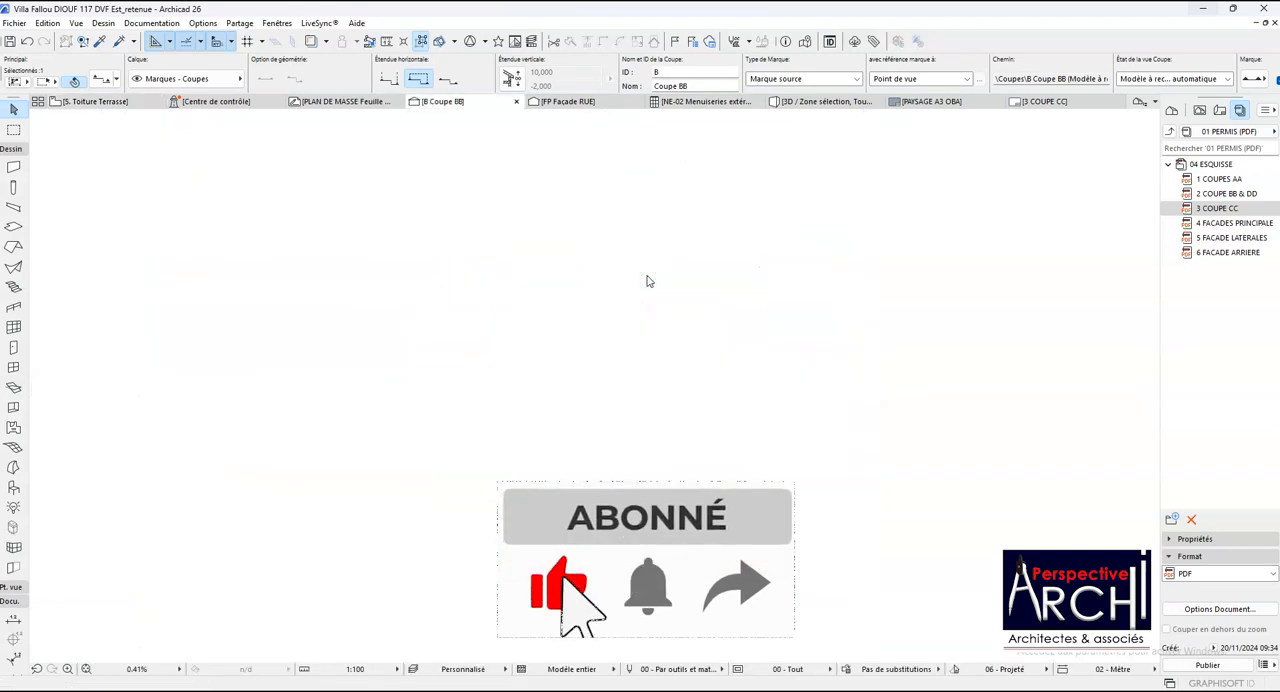
# - Examine Coupe BB across all storeys, comparing the slabs, beam fills, dimensions and level marks
pyautogui.scroll(2, 607, 287)
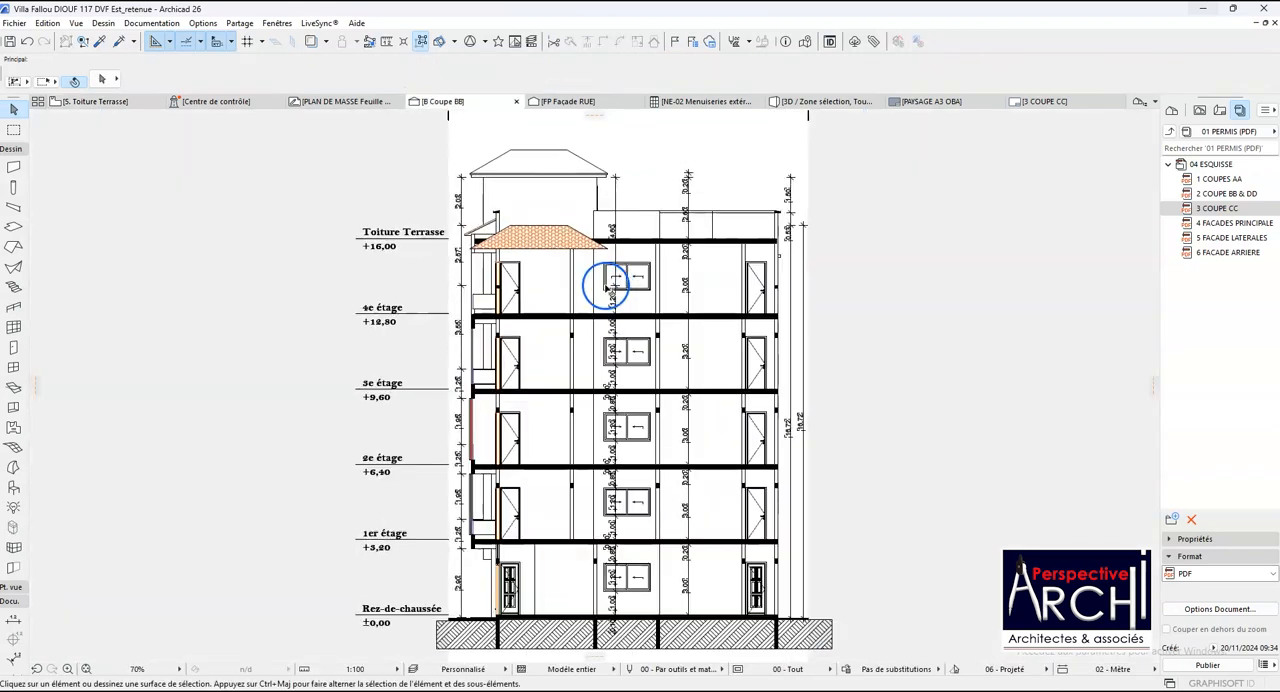
pyautogui.scroll(-2, 552, 272)
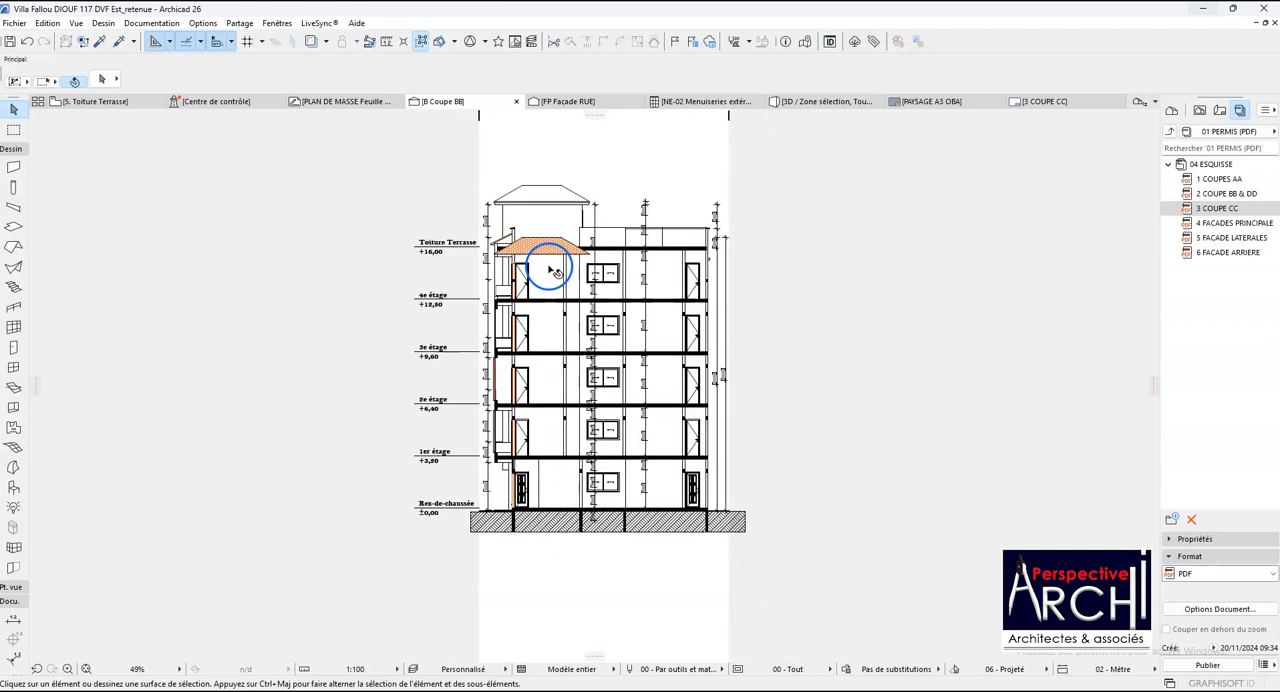
pyautogui.scroll(3, 578, 313)
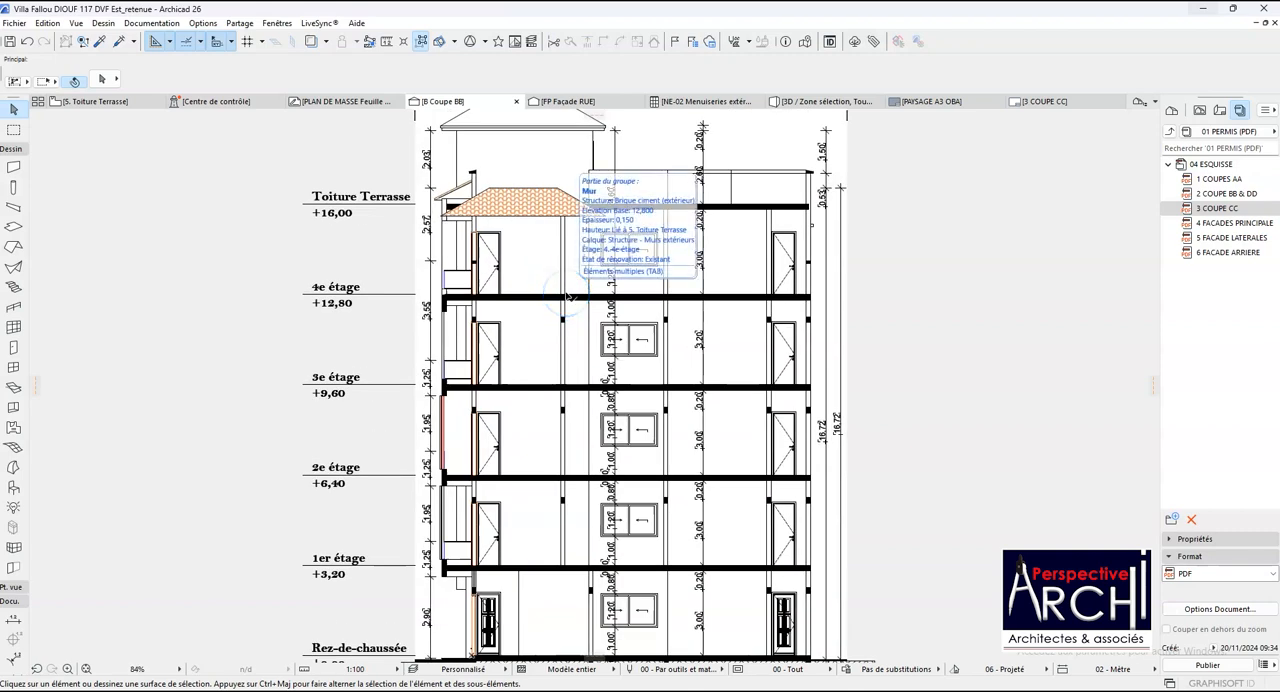
pyautogui.scroll(-2, 567, 295)
pyautogui.scroll(3, 424, 291)
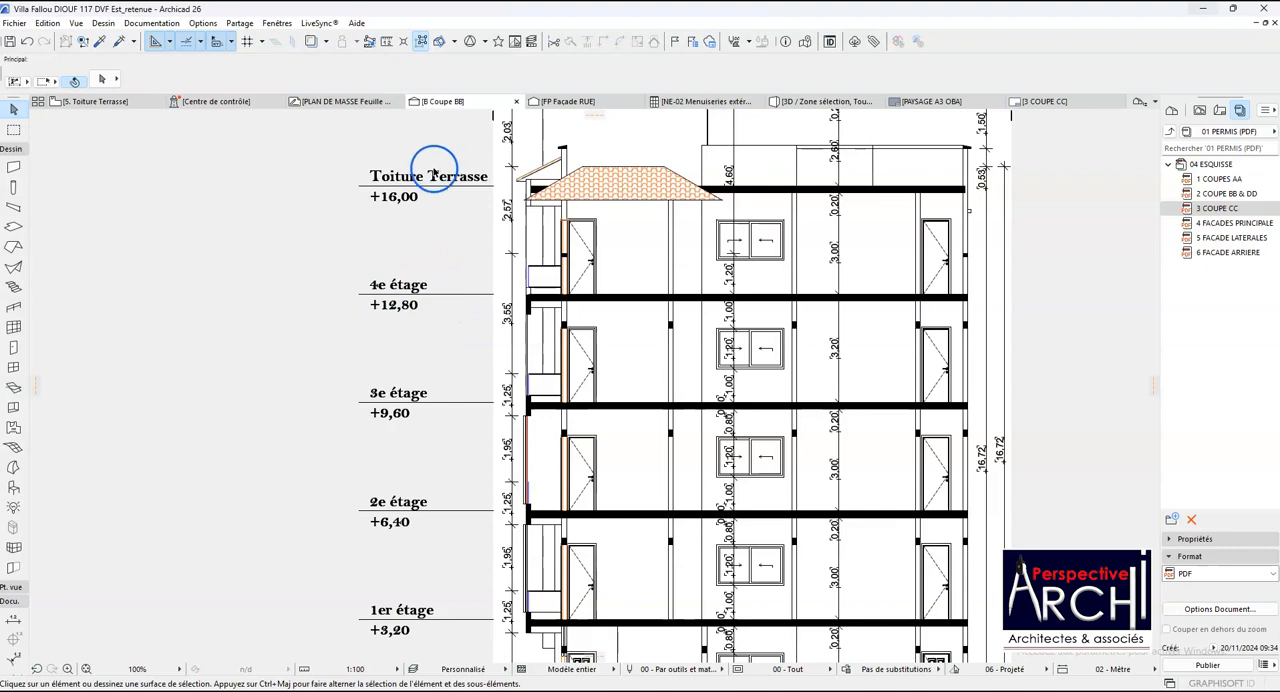
pyautogui.scroll(-3, 491, 166)
pyautogui.scroll(3, 491, 166)
pyautogui.scroll(-3, 500, 171)
pyautogui.scroll(3, 511, 155)
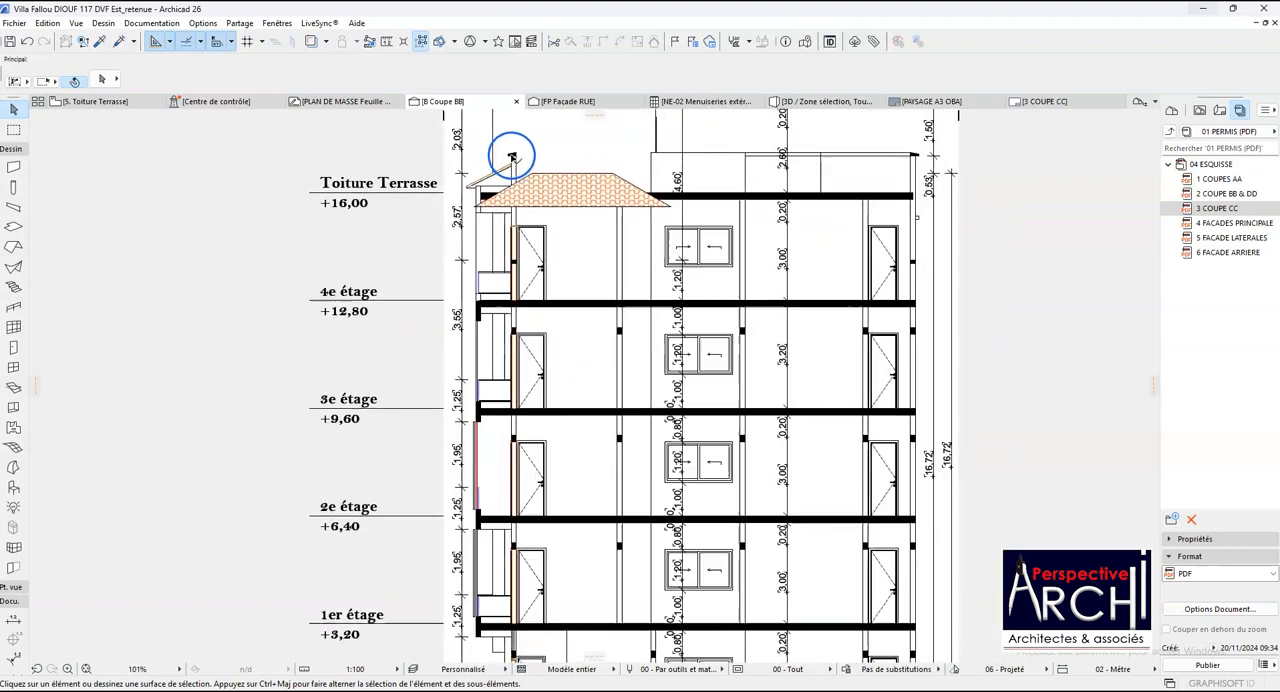
# - Examine the cut profile of the sloping coping on both terrace parapets in Coupe BB
pyautogui.scroll(8, 511, 155)
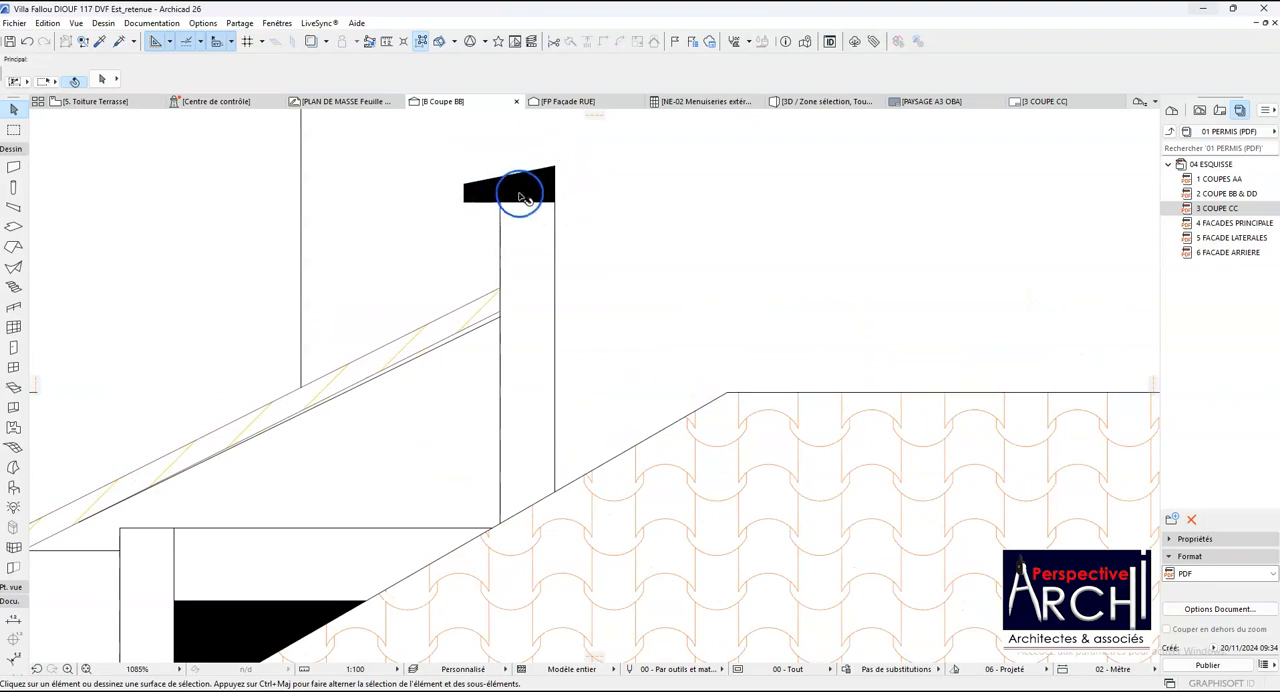
pyautogui.scroll(-8, 520, 196)
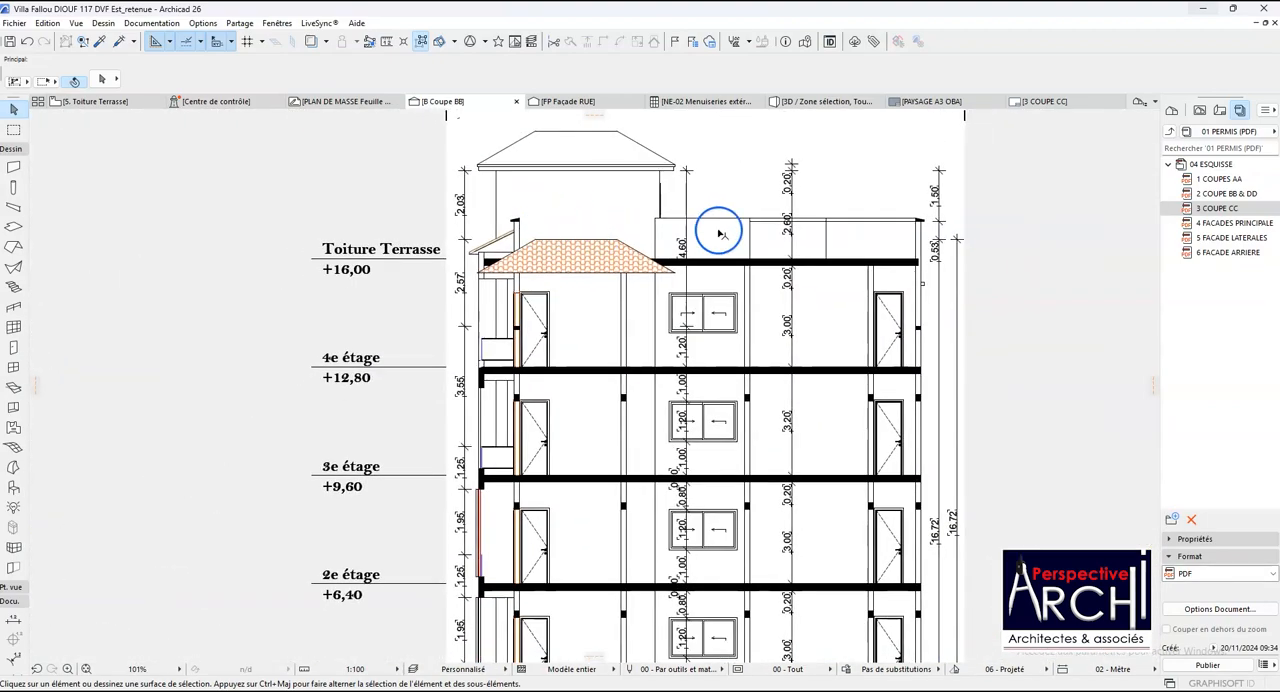
pyautogui.scroll(5, 920, 216)
pyautogui.scroll(-2, 829, 238)
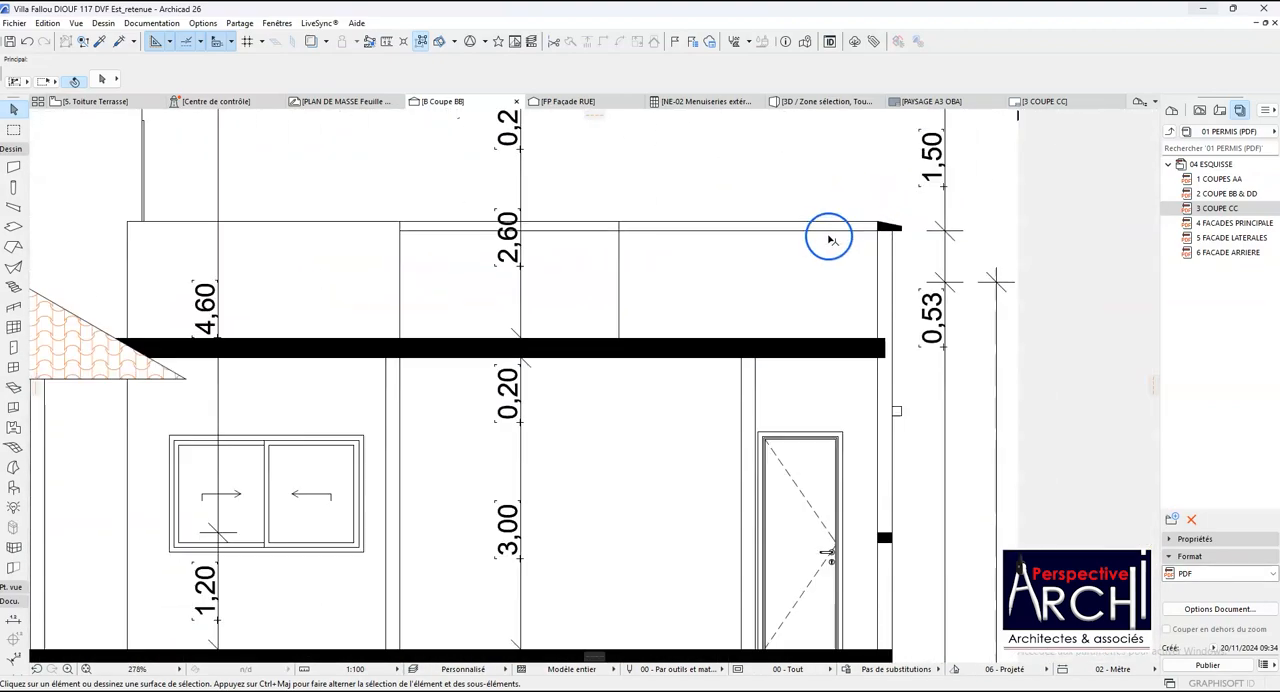
pyautogui.scroll(-4, 829, 238)
pyautogui.scroll(2, 437, 358)
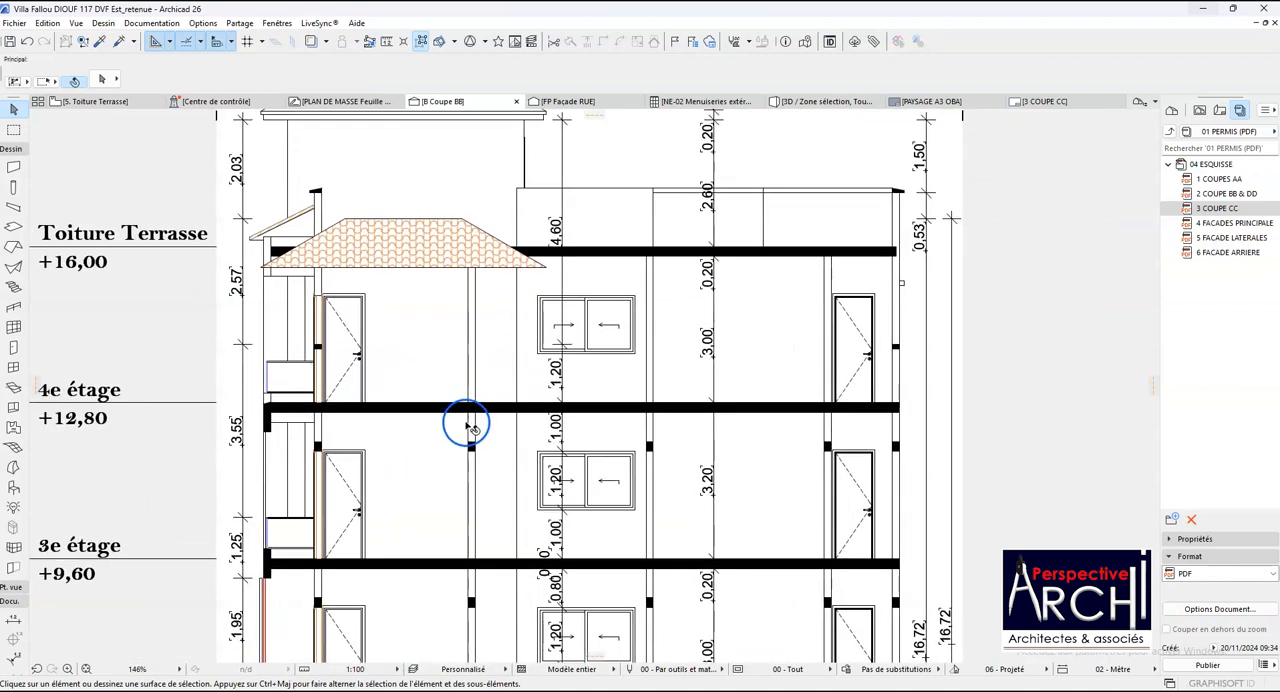
# - Copy the five solid beam fills below the 4e étage slab straight up to above the doors of the top storey
pyautogui.click(470, 450)
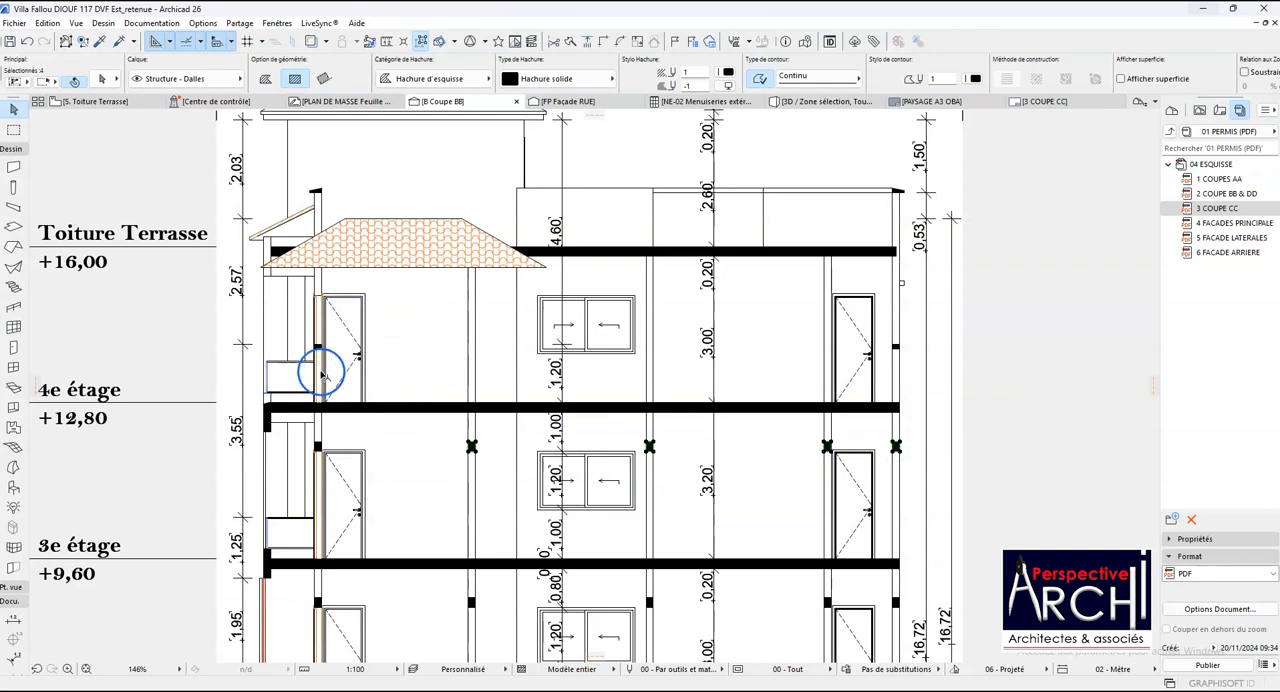
pyautogui.keyDown('shift'); pyautogui.click(318, 447); pyautogui.keyUp('shift')
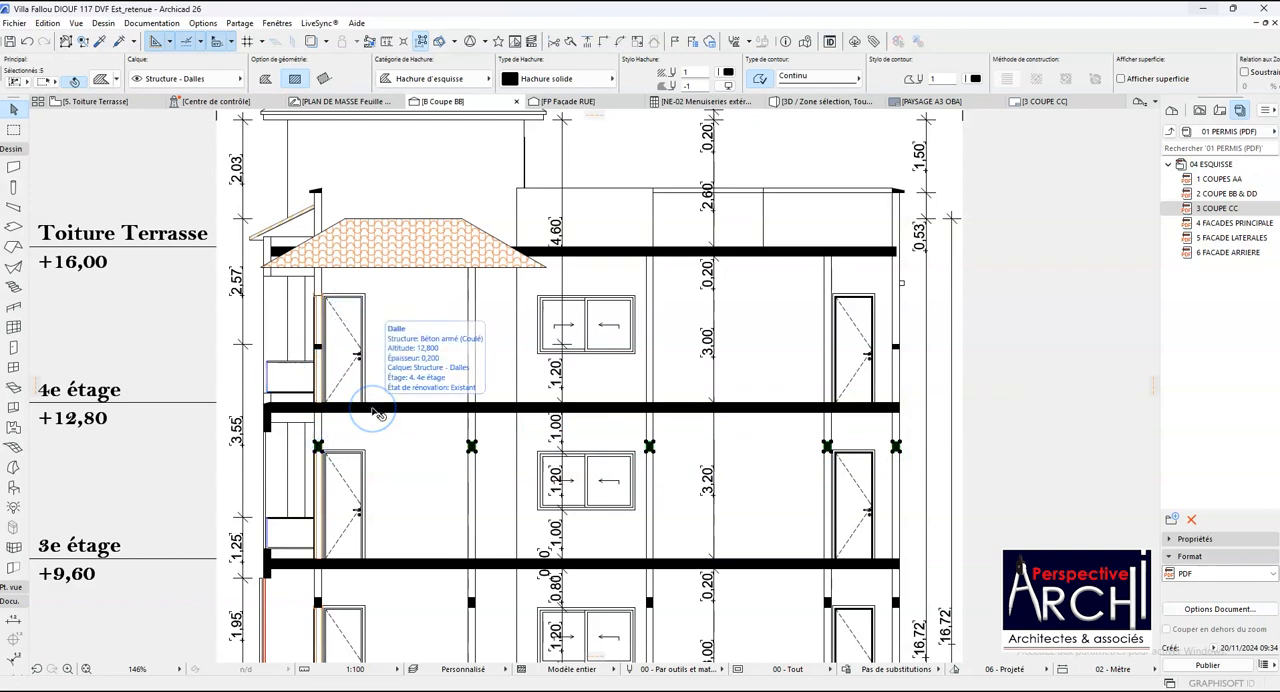
pyautogui.hotkey('ctrl', 'shift', 'd')
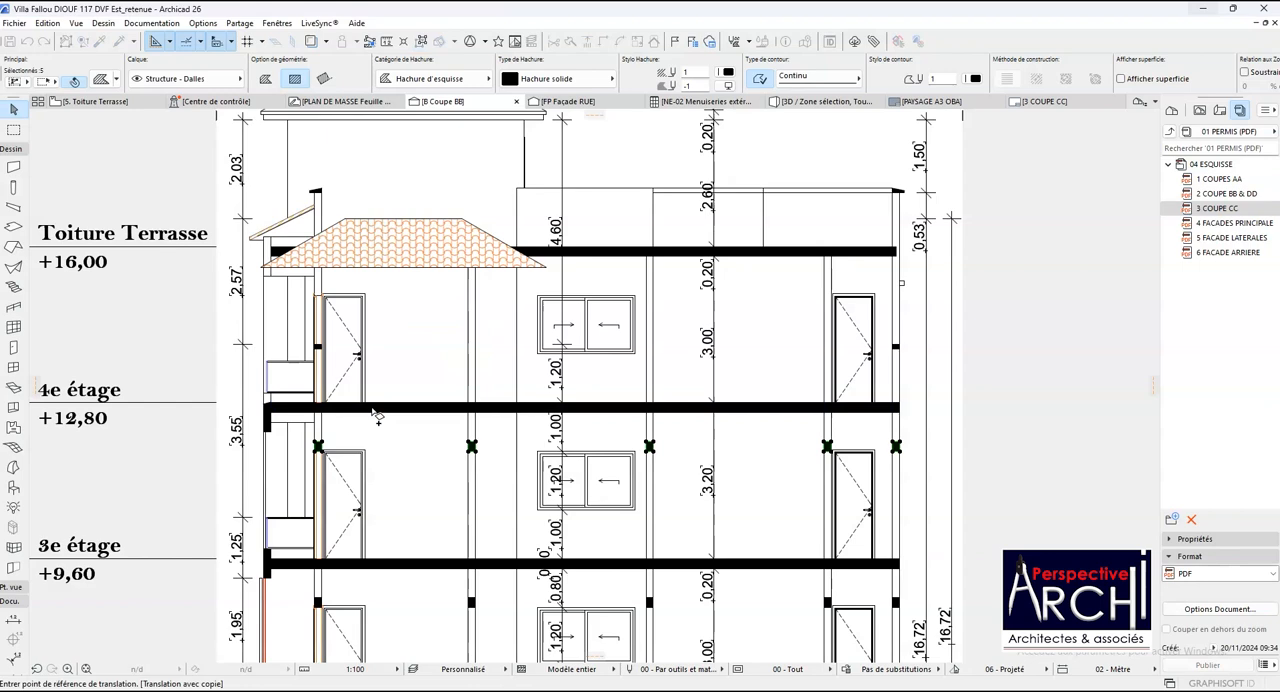
pyautogui.scroll(3, 335, 430)
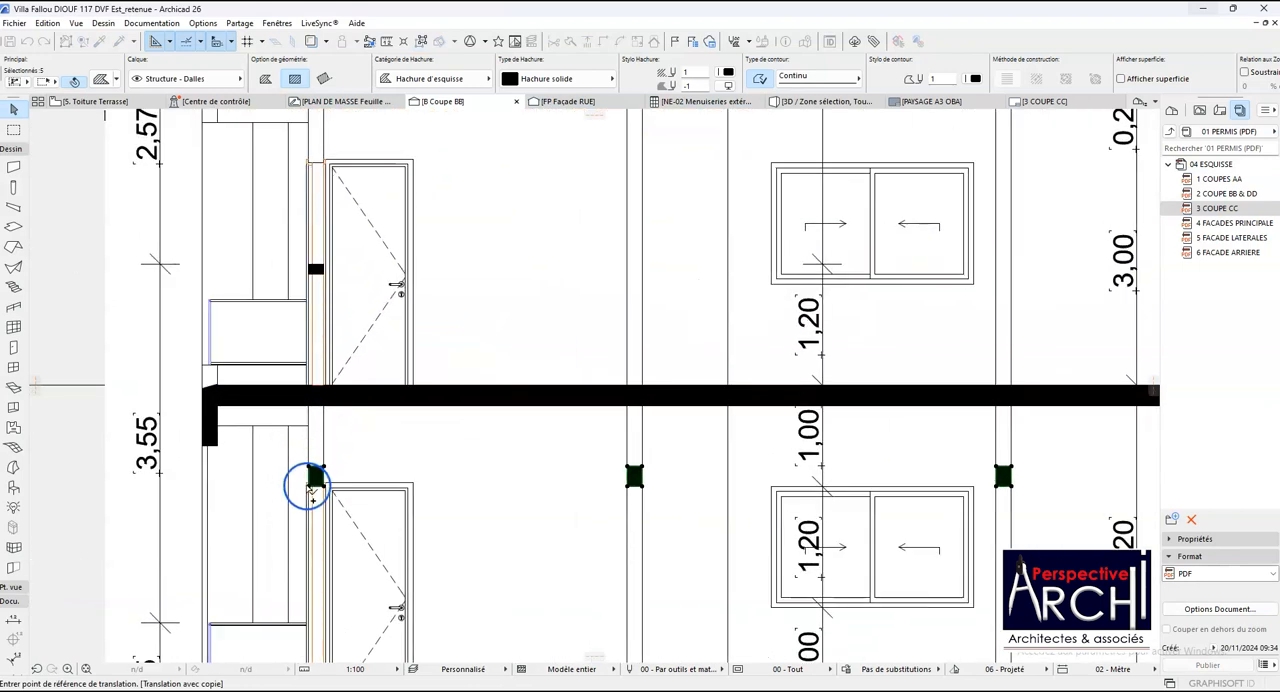
pyautogui.scroll(1, 312, 485)
pyautogui.click(313, 490)
pyautogui.scroll(-5, 313, 490)
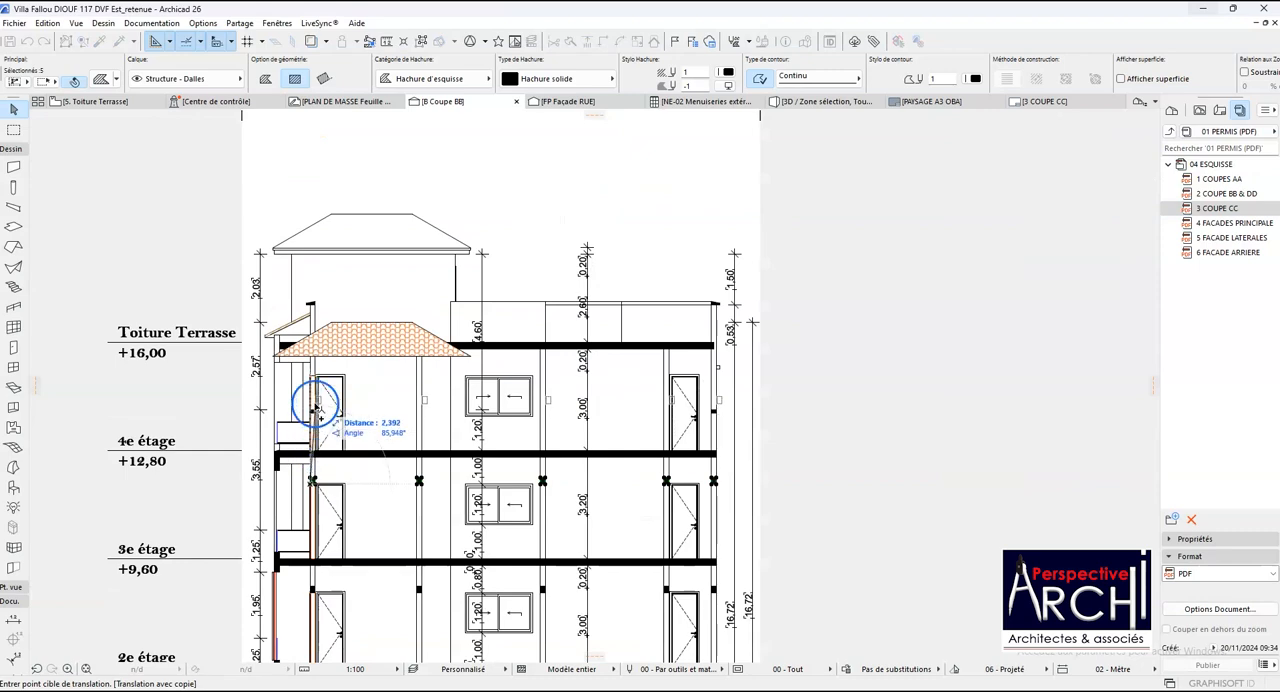
pyautogui.scroll(5, 311, 380)
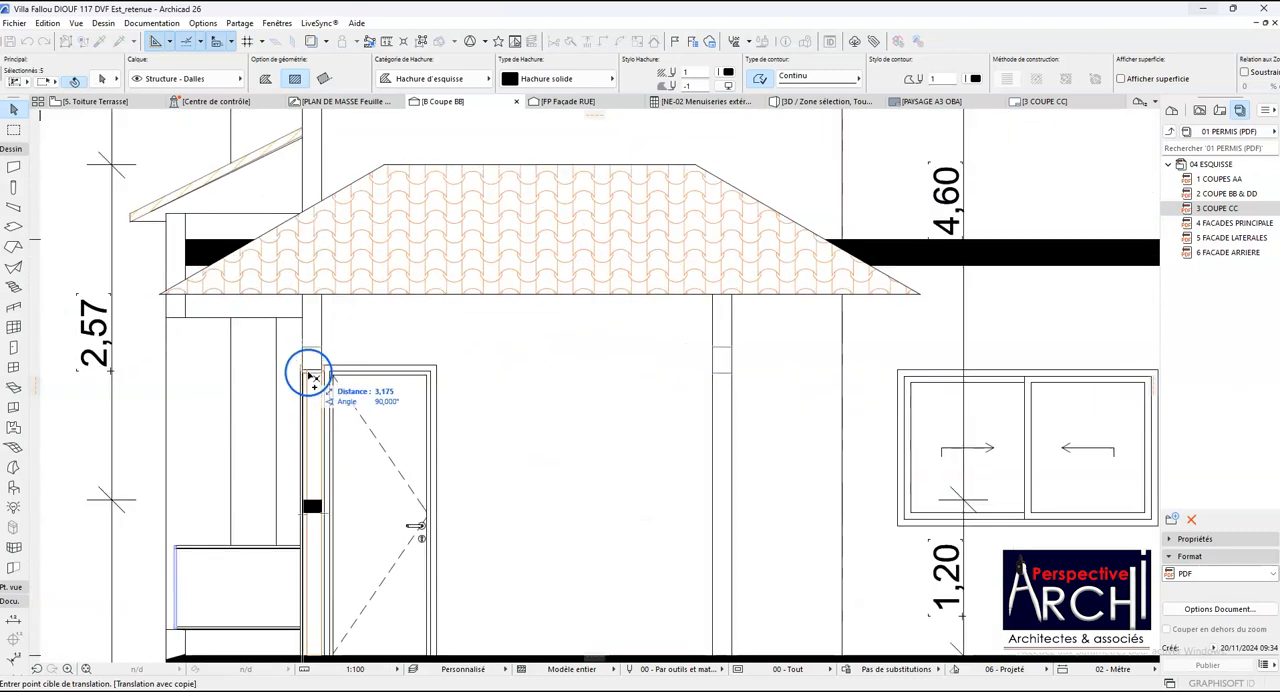
pyautogui.scroll(-5, 340, 375)
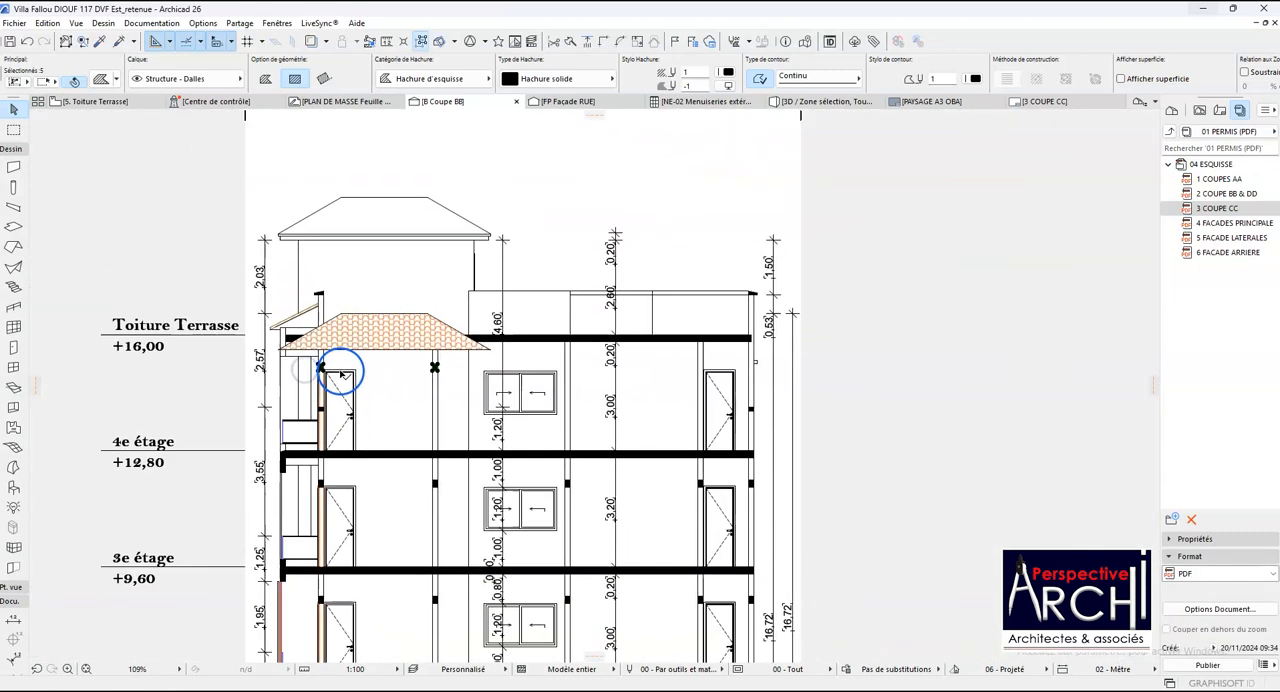
pyautogui.press('Escape')
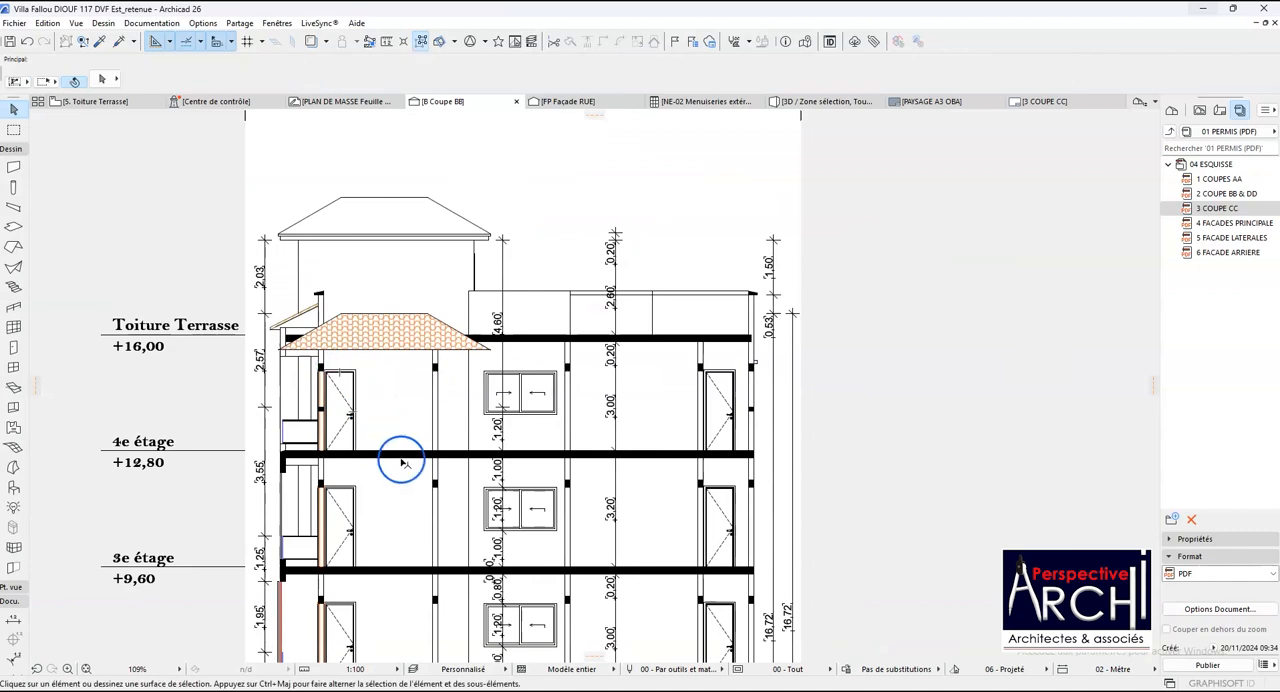
# - Move the solid balcony edge beam fill from the 4e étage slab straight up to the Toiture Terrasse slab edge, under the sloping eave
pyautogui.scroll(5, 295, 490)
pyautogui.click(280, 540)
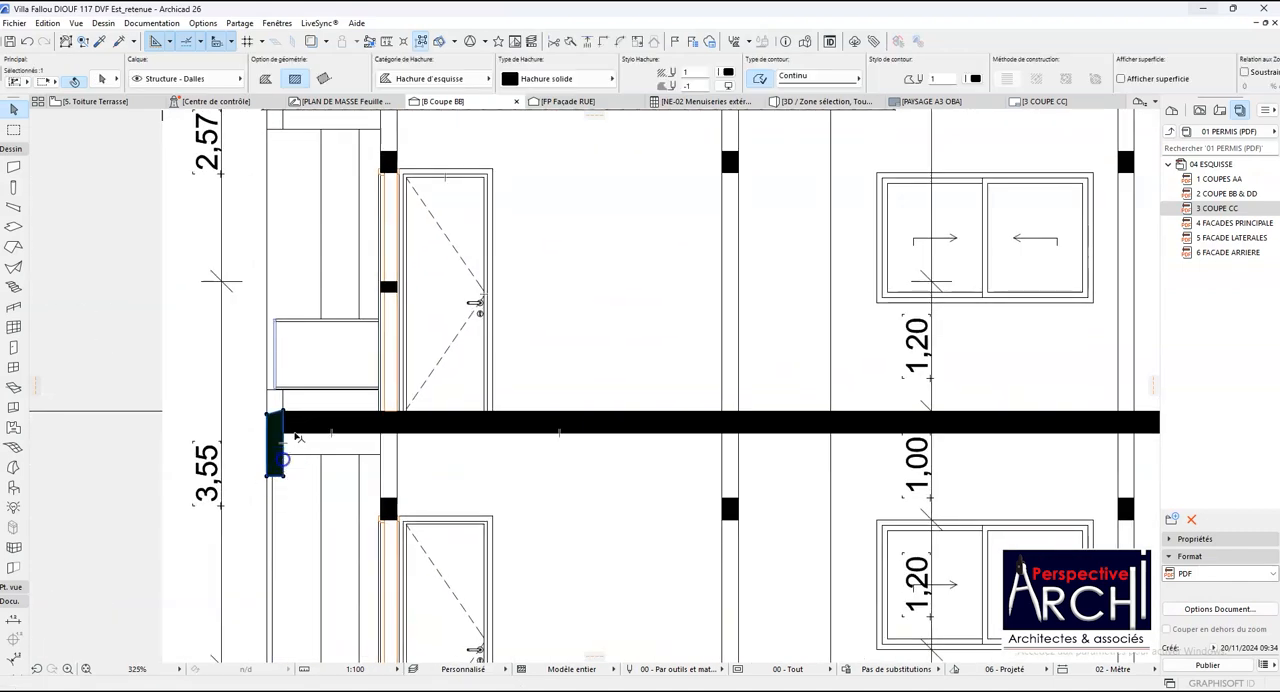
pyautogui.scroll(-5, 285, 500)
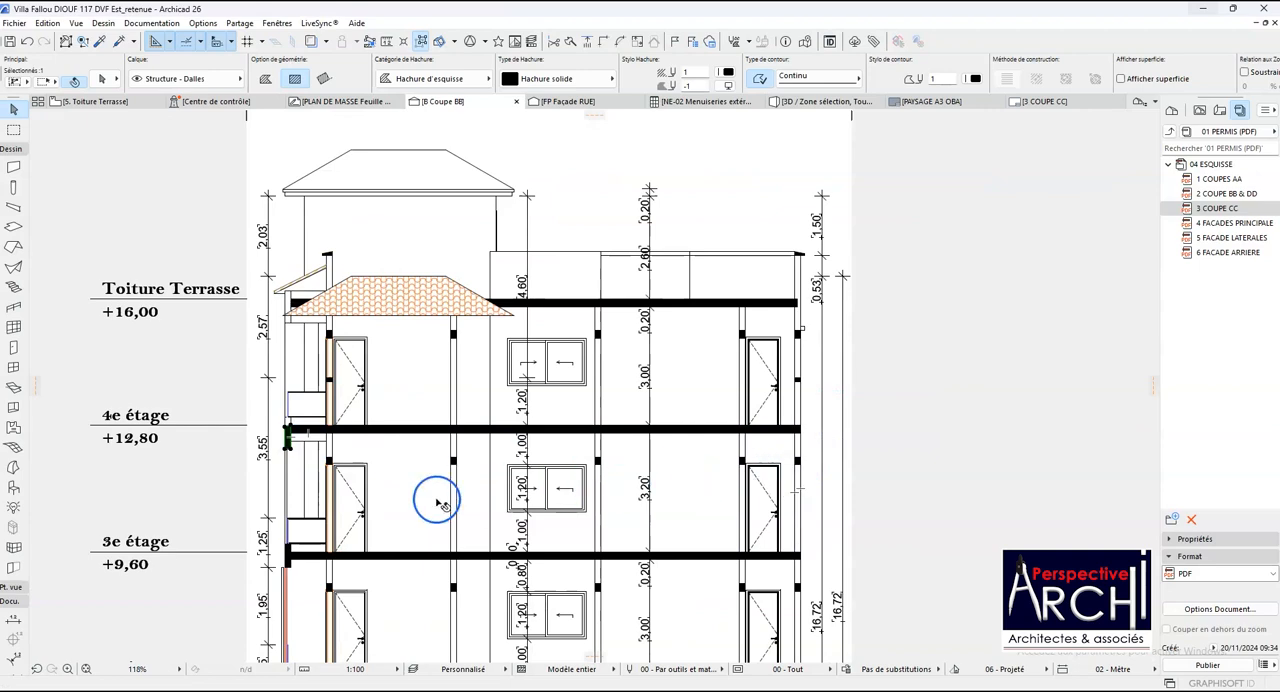
pyautogui.scroll(5, 279, 561)
pyautogui.scroll(-6, 279, 561)
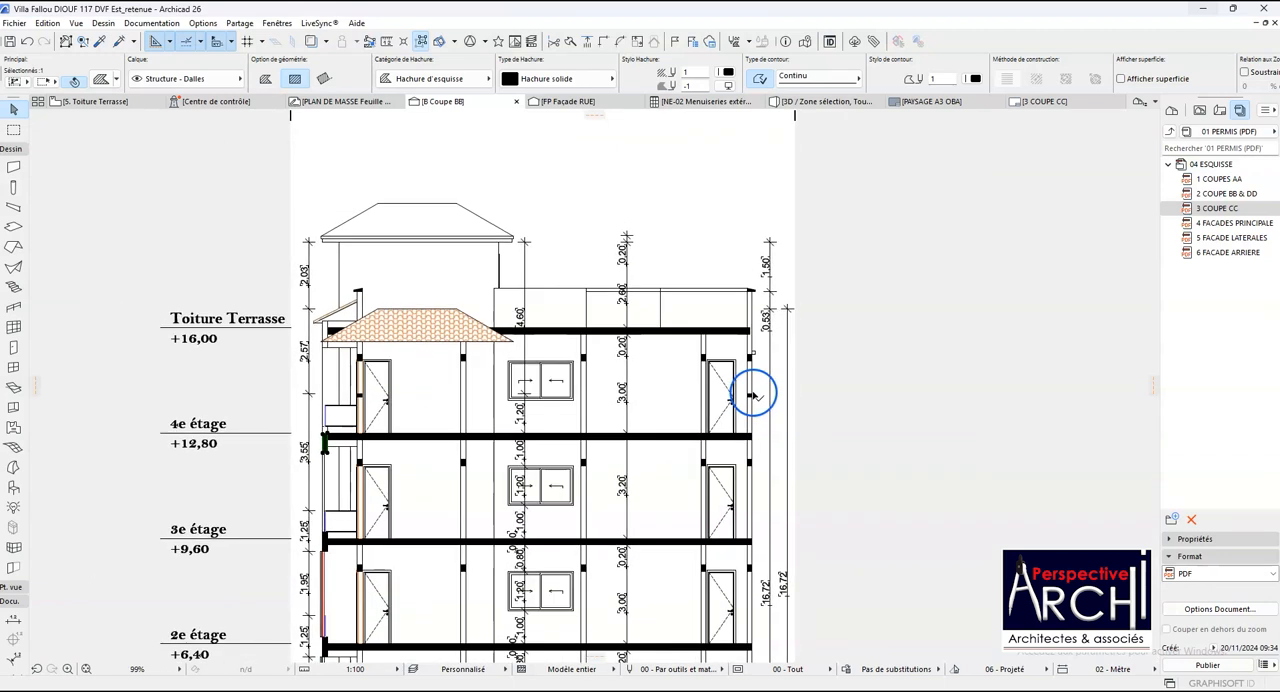
pyautogui.hotkey('ctrl', 'd')
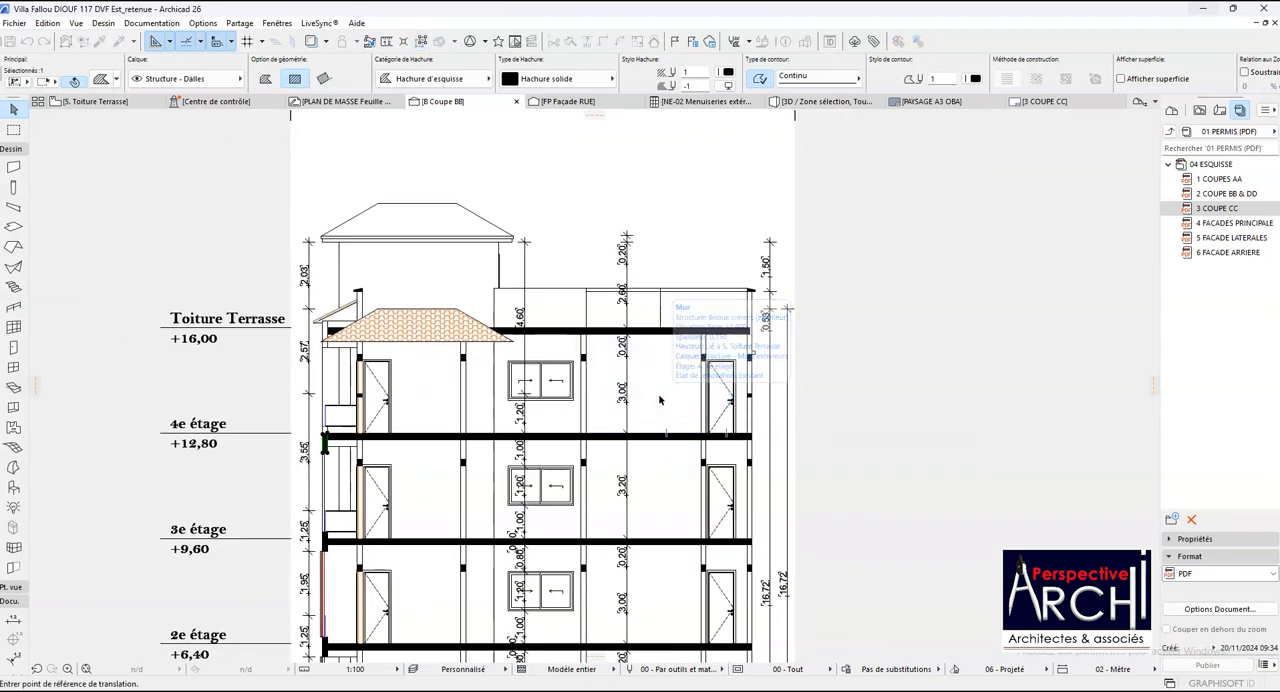
pyautogui.scroll(3, 365, 407)
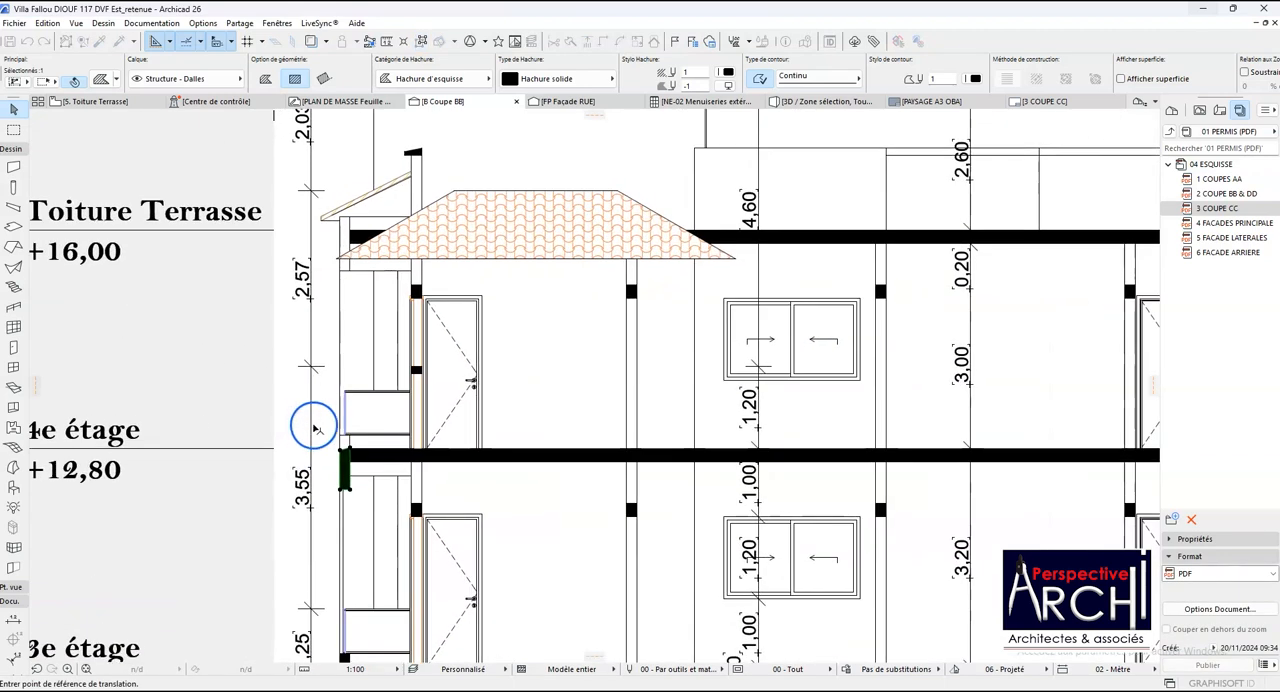
pyautogui.click(342, 490)
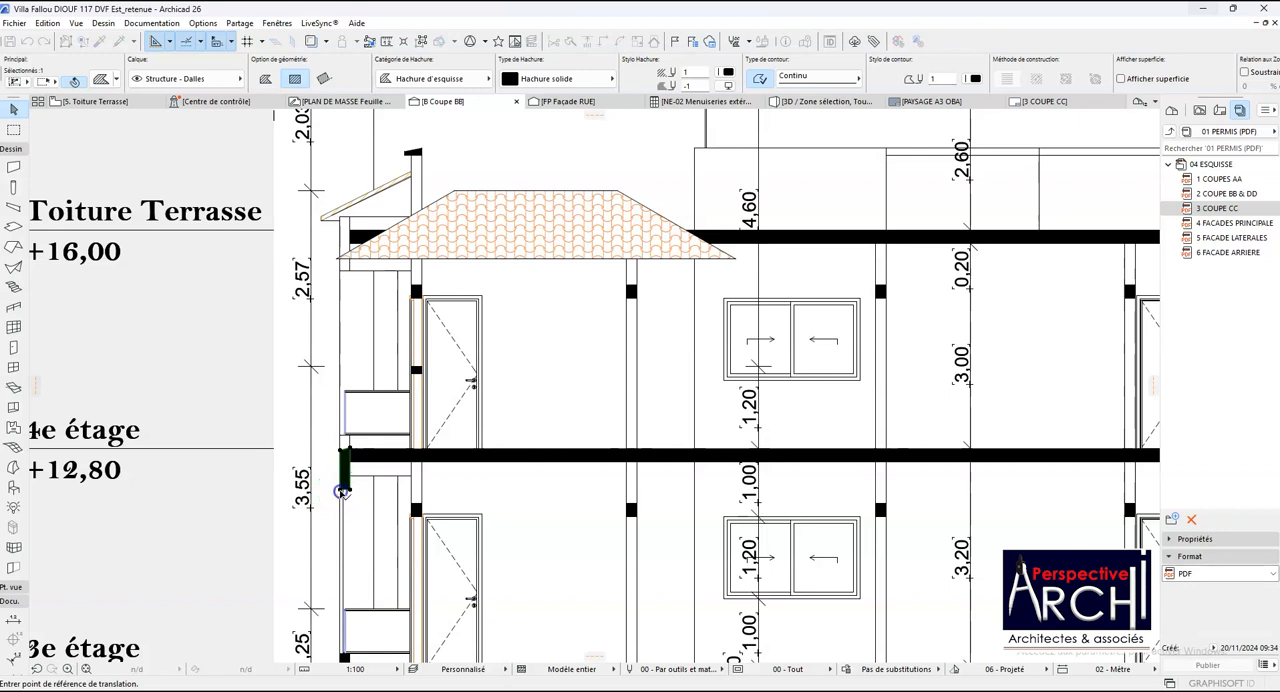
pyautogui.click(347, 252)
pyautogui.scroll(5, 344, 216)
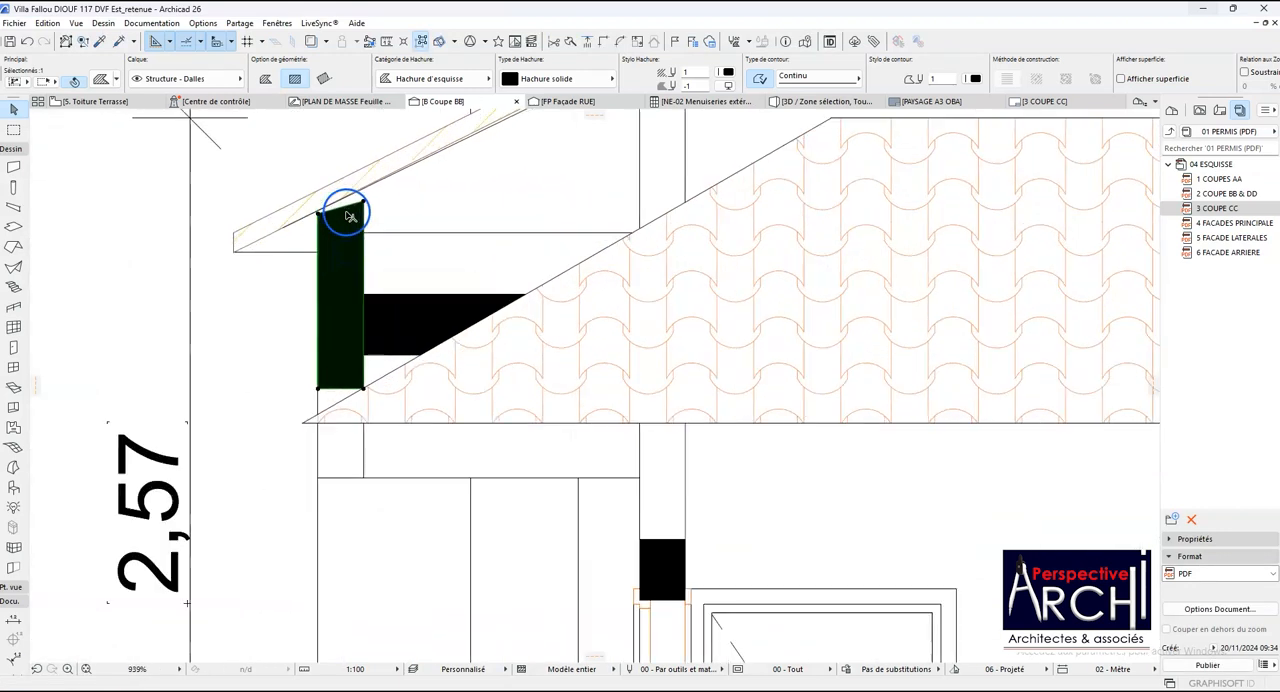
# - Raise the moved fill until its inner top corner meets the sloping eave's underside, and lower its outer top corner onto the same slope
pyautogui.hotkey('ctrl', 'd')
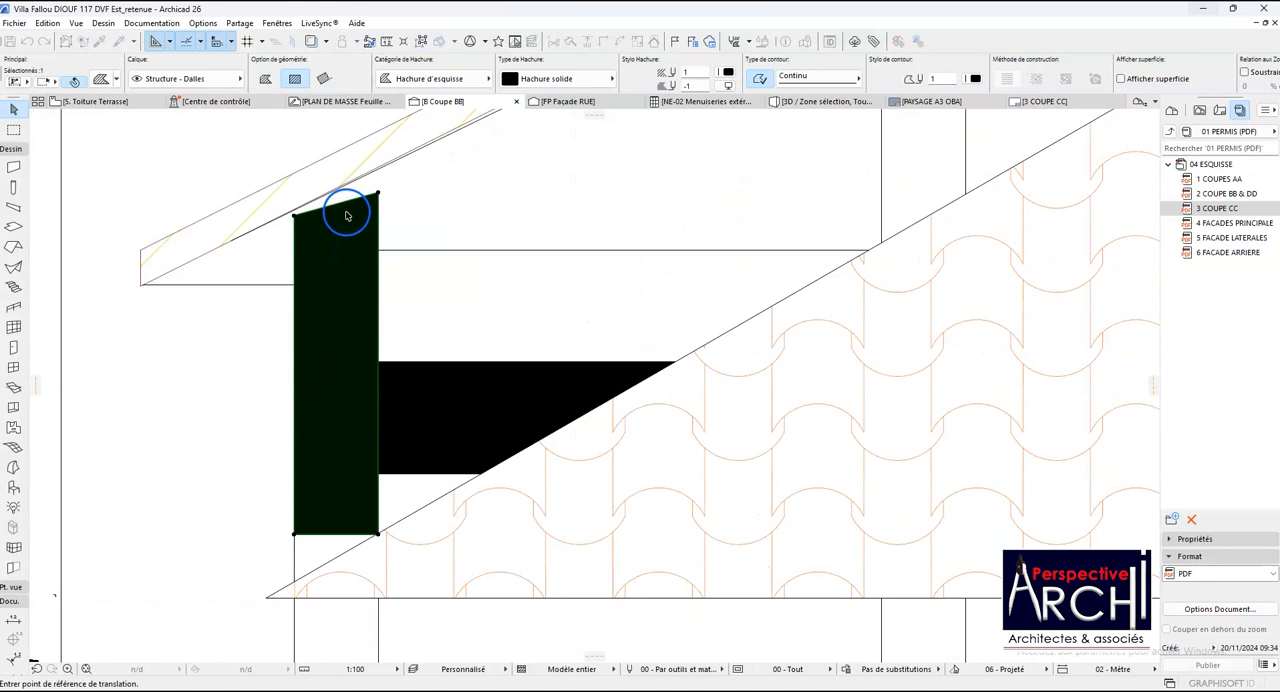
pyautogui.click(380, 196)
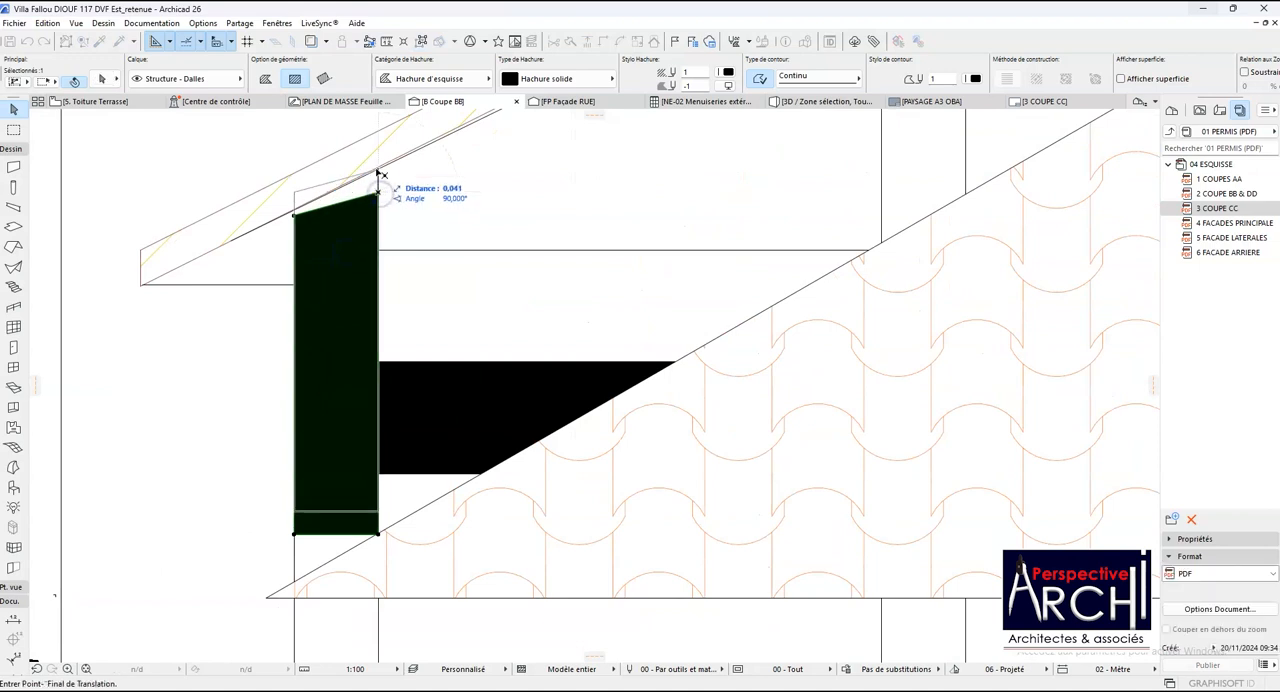
pyautogui.click(380, 173)
pyautogui.scroll(1, 293, 198)
pyautogui.scroll(2, 293, 198)
pyautogui.click(295, 193)
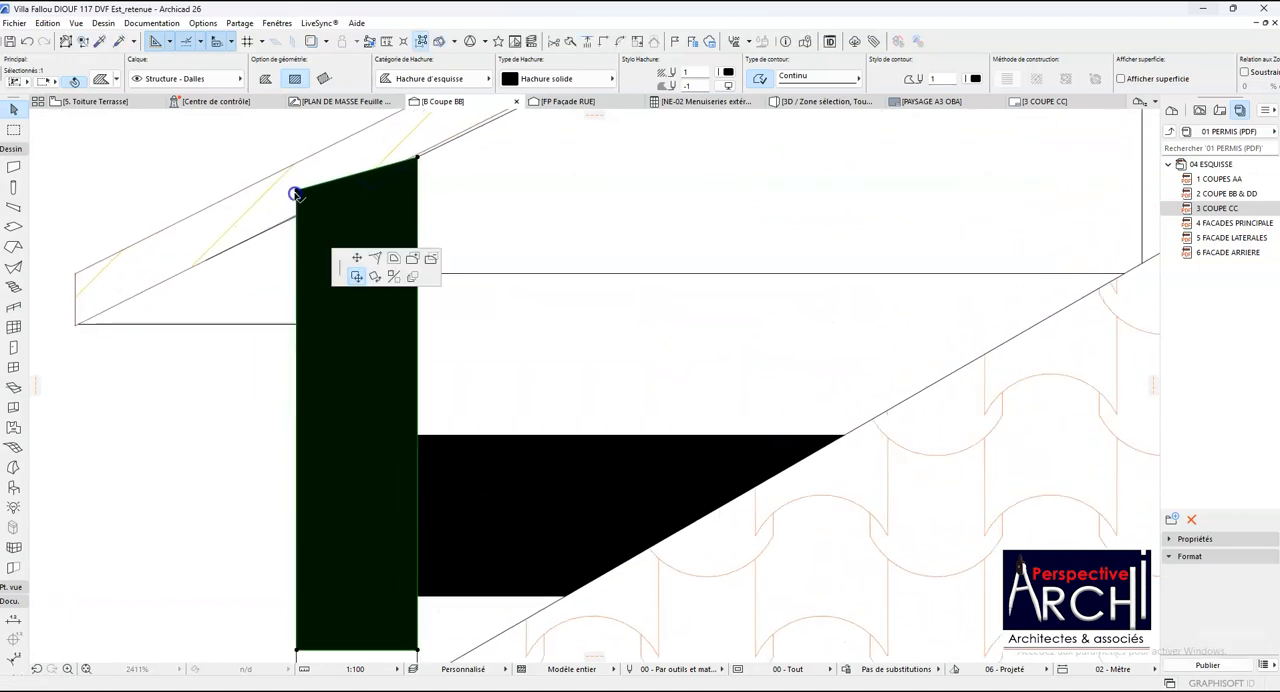
pyautogui.click(705, 444)
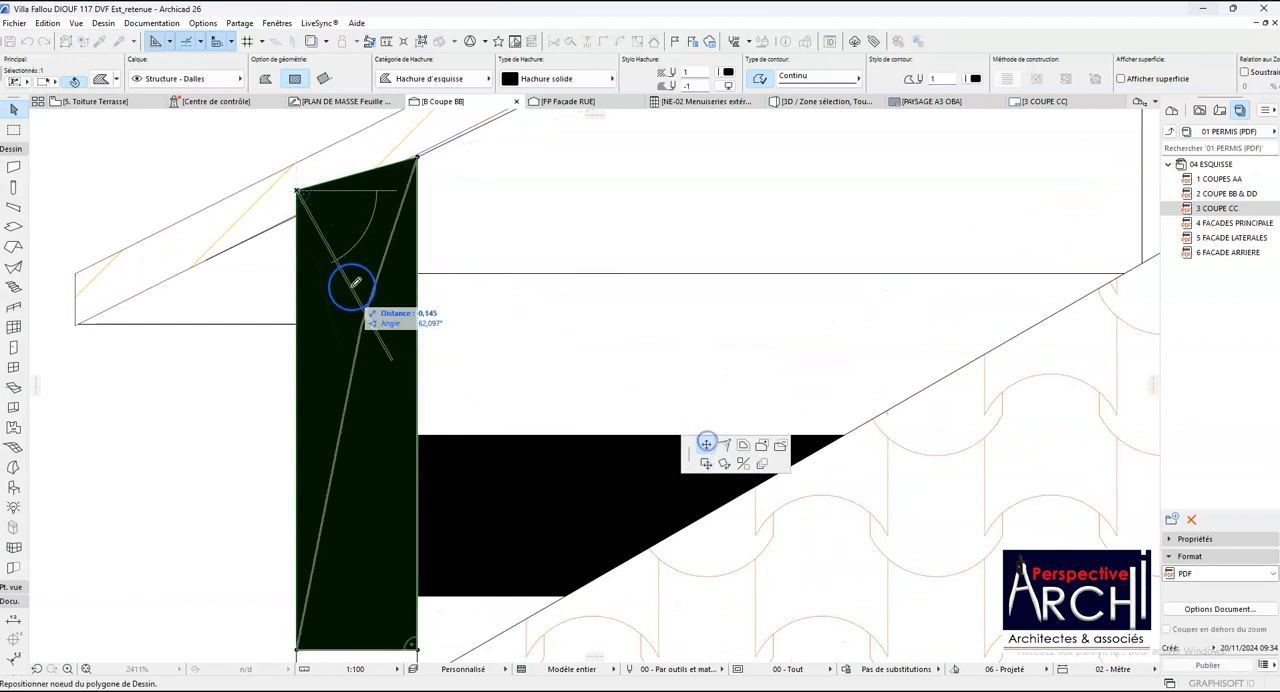
pyautogui.click(305, 208)
pyautogui.scroll(-2, 375, 200)
pyautogui.scroll(3, 375, 200)
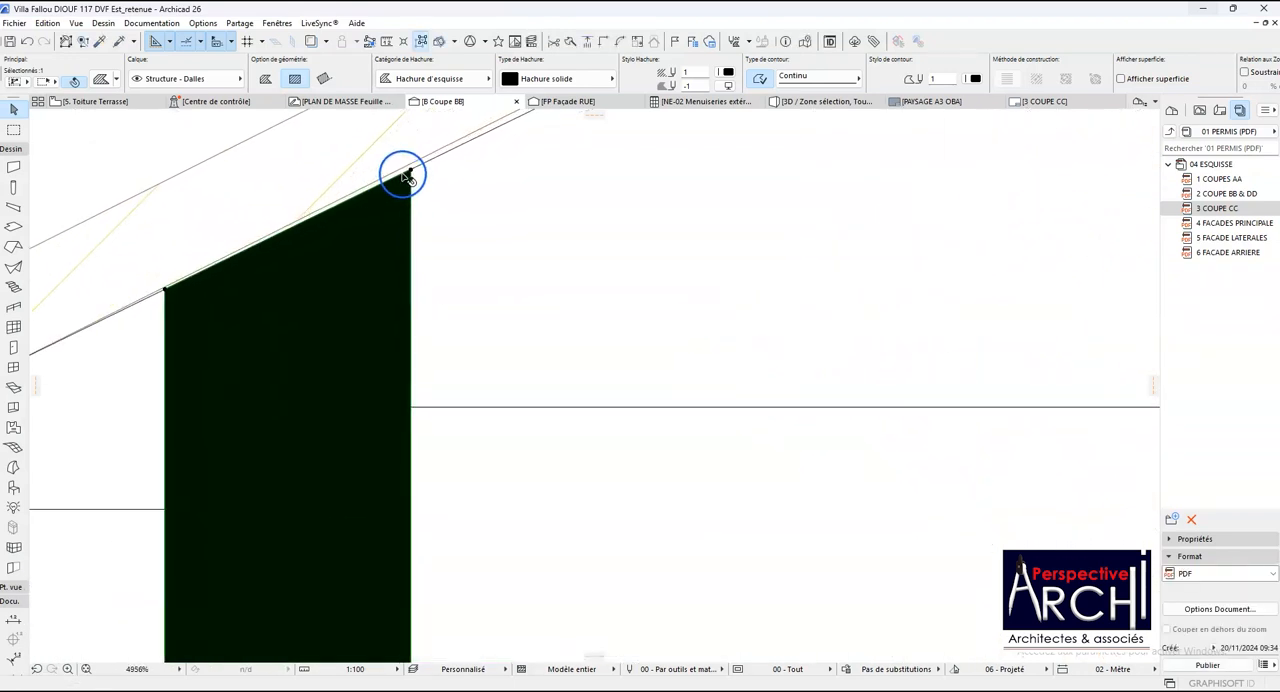
pyautogui.scroll(-3, 410, 175)
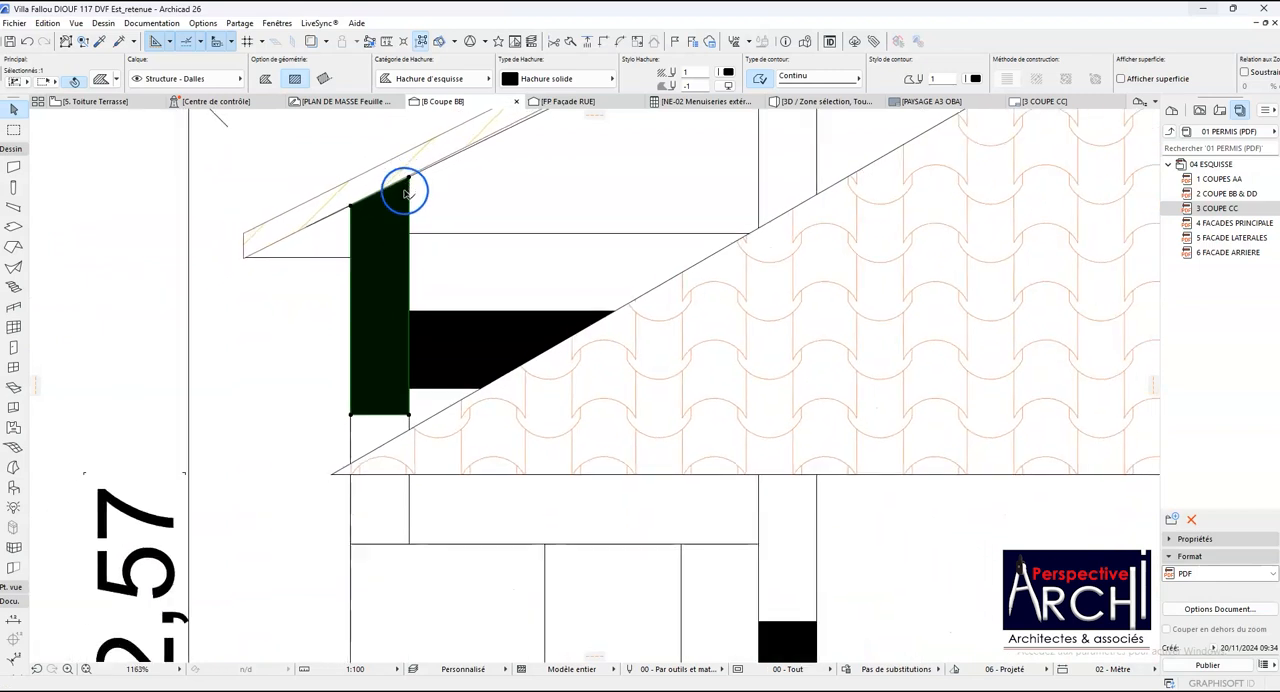
# - Extend the bottom edge of the Toiture Terrasse edge fill down to the underside of the balcony beam below it
pyautogui.click(386, 416)
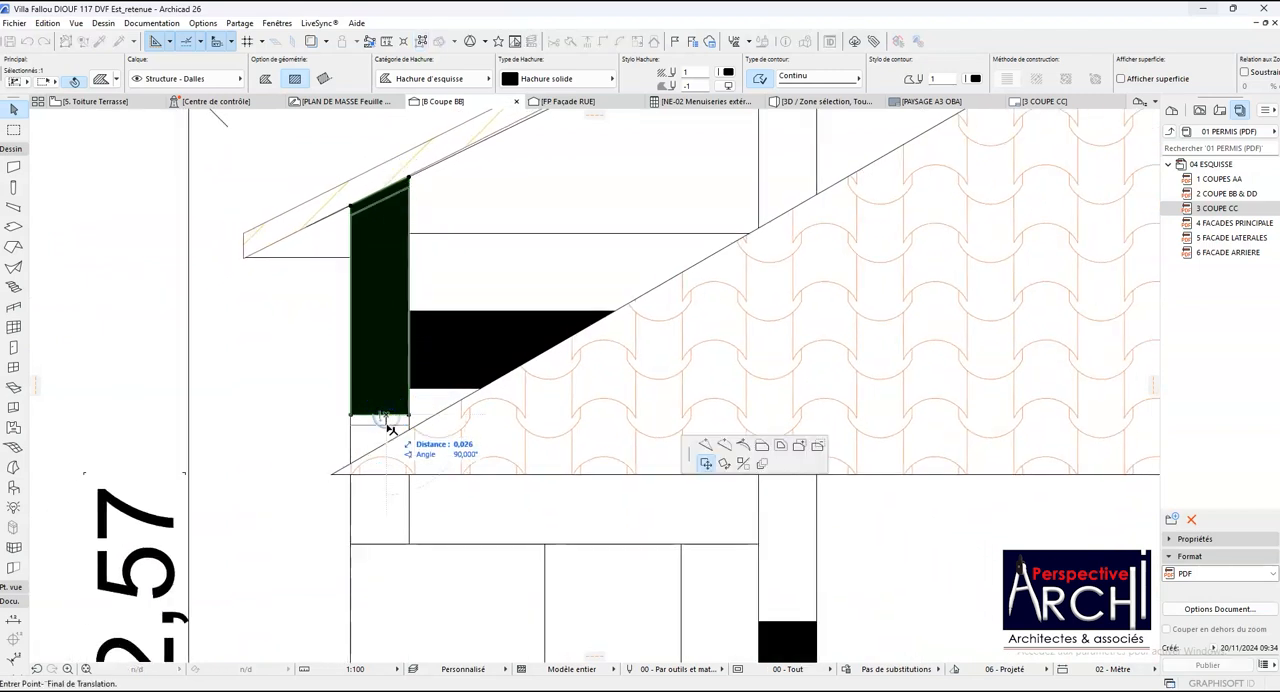
pyautogui.click(394, 424)
pyautogui.click(388, 418)
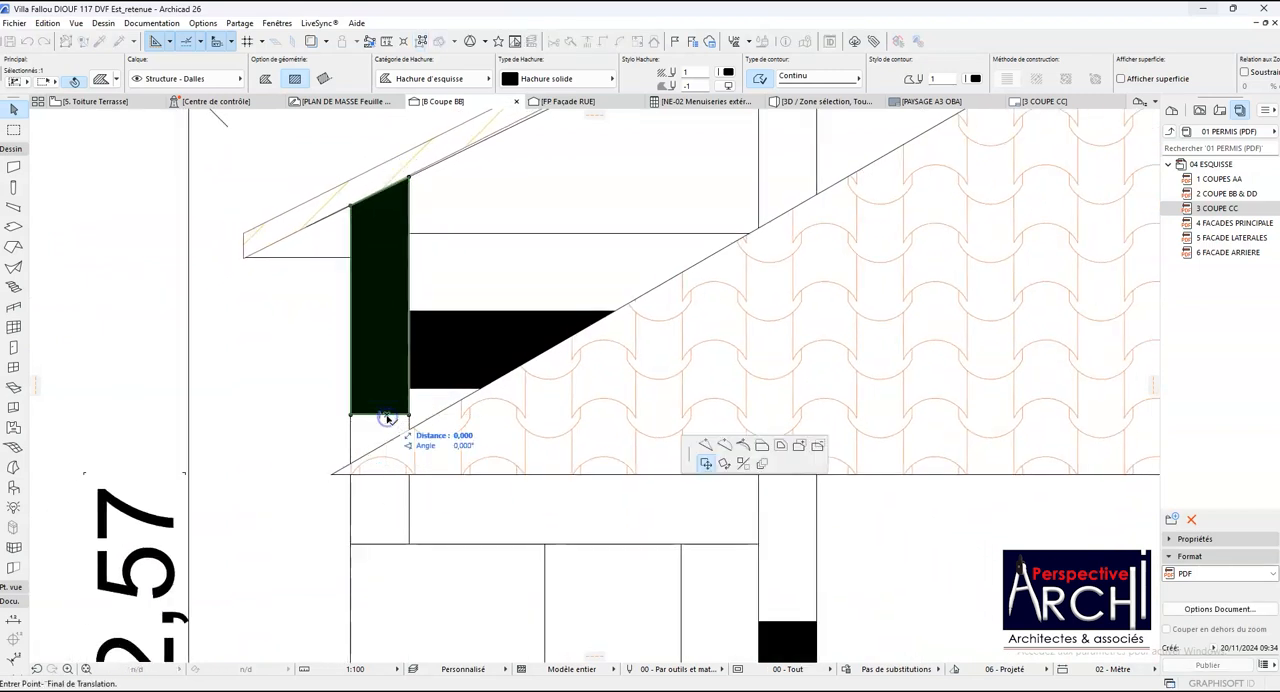
pyautogui.click(760, 445)
pyautogui.click(350, 542)
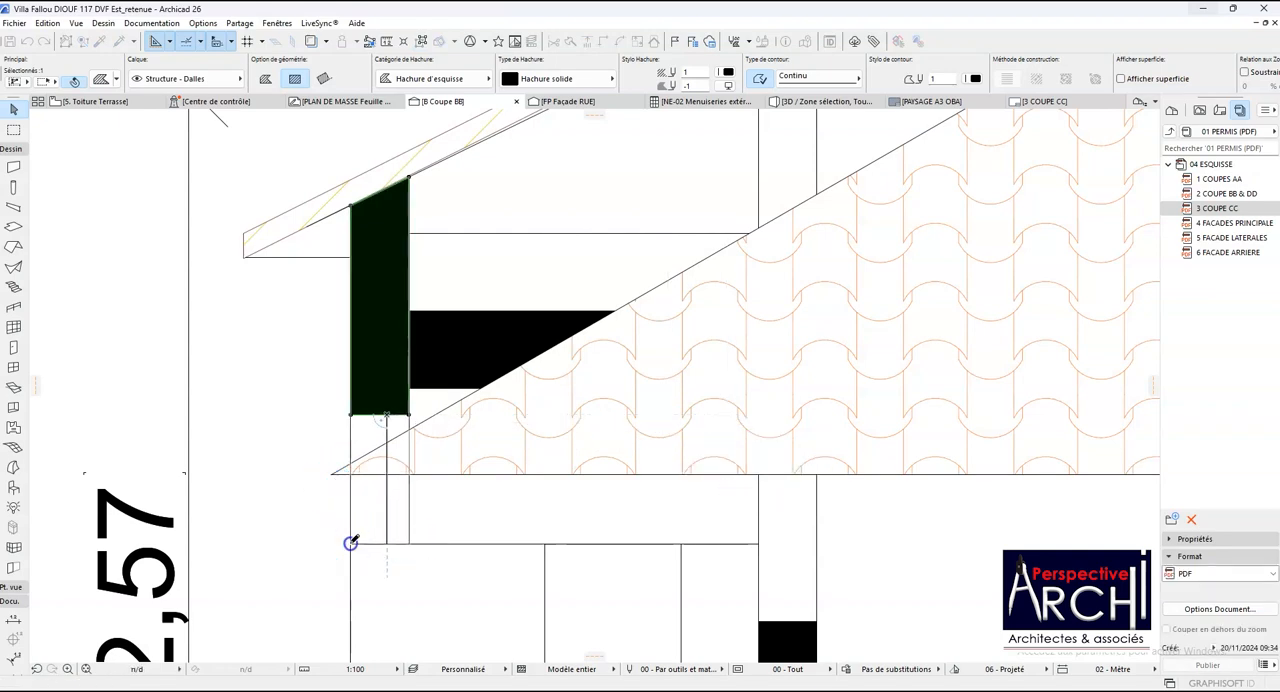
pyautogui.press('Escape')
# - Delete the two stray solid fills at mid-door height in the outer walls of the top storey
pyautogui.scroll(-10, 375, 458)
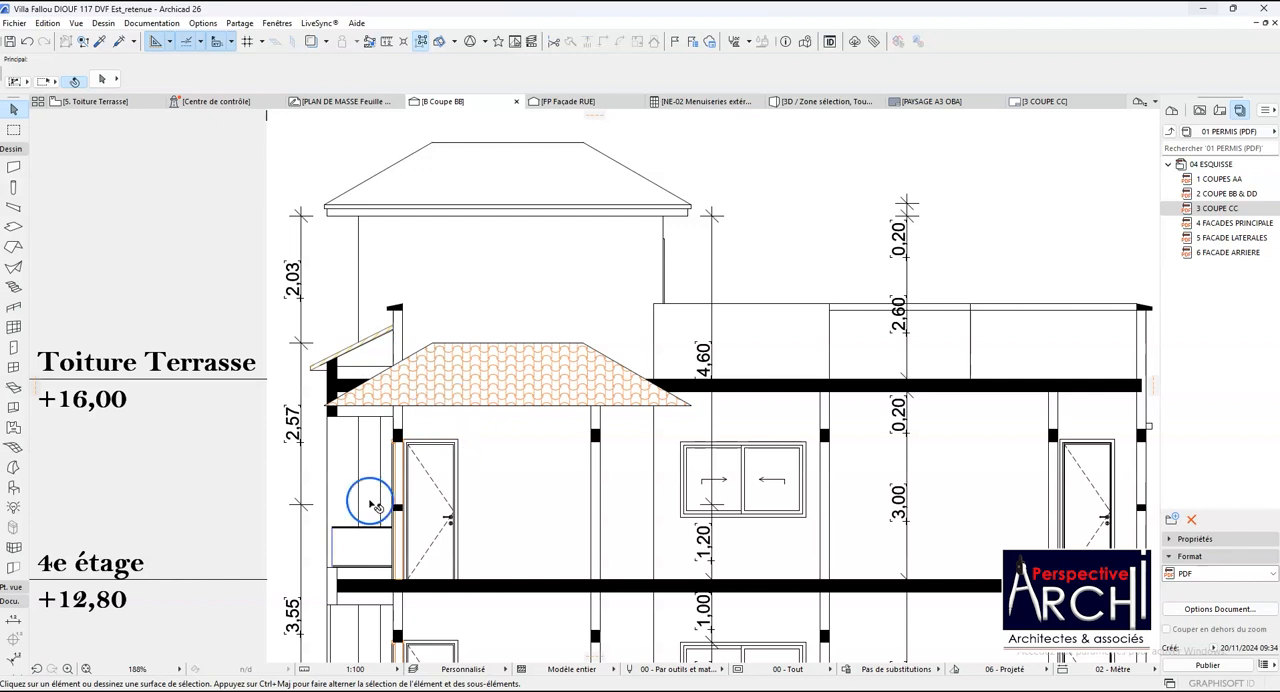
pyautogui.click(397, 514)
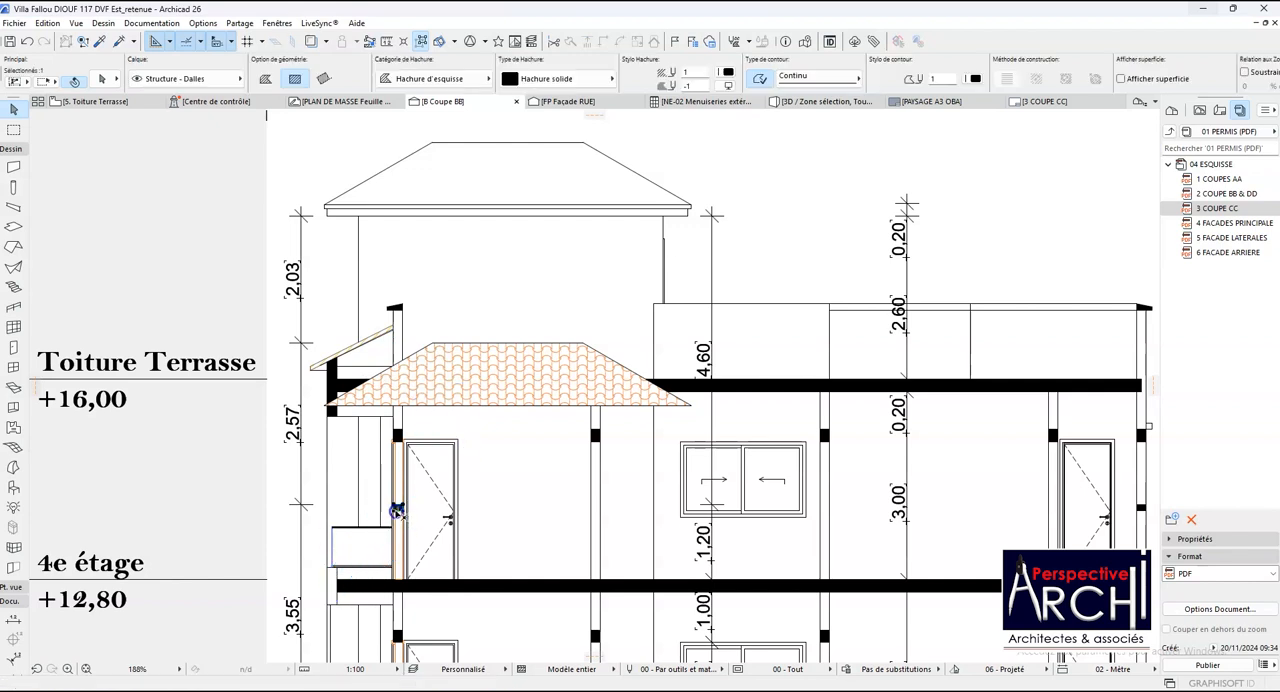
pyautogui.scroll(-4, 430, 511)
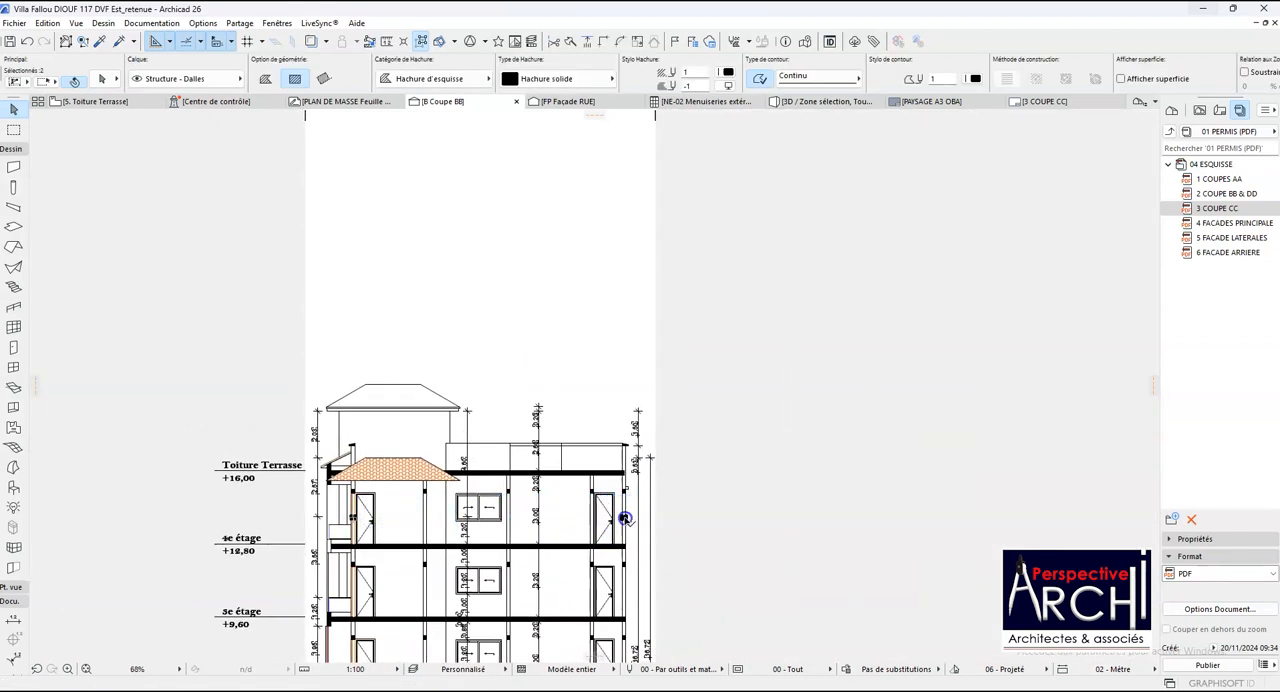
pyautogui.press('Escape')
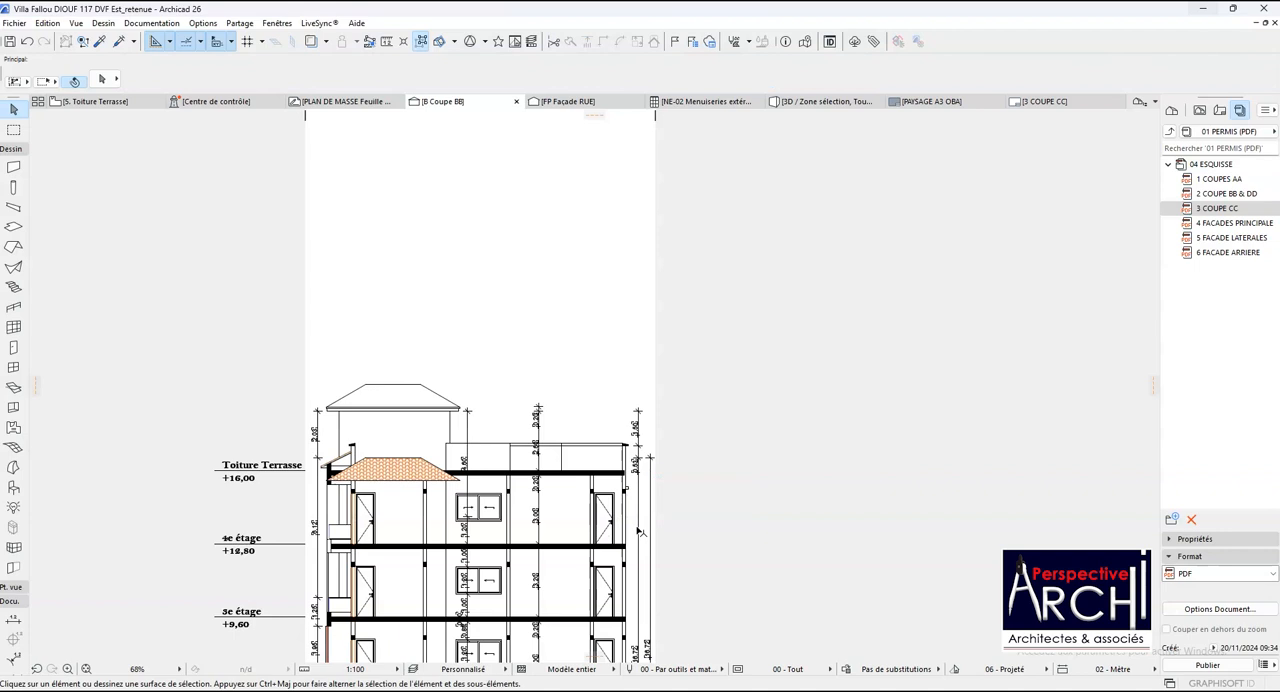
# - Copy the solid balcony edge beam fill from the 3e étage slab up to the edge of the 4e étage slab
pyautogui.scroll(4, 325, 612)
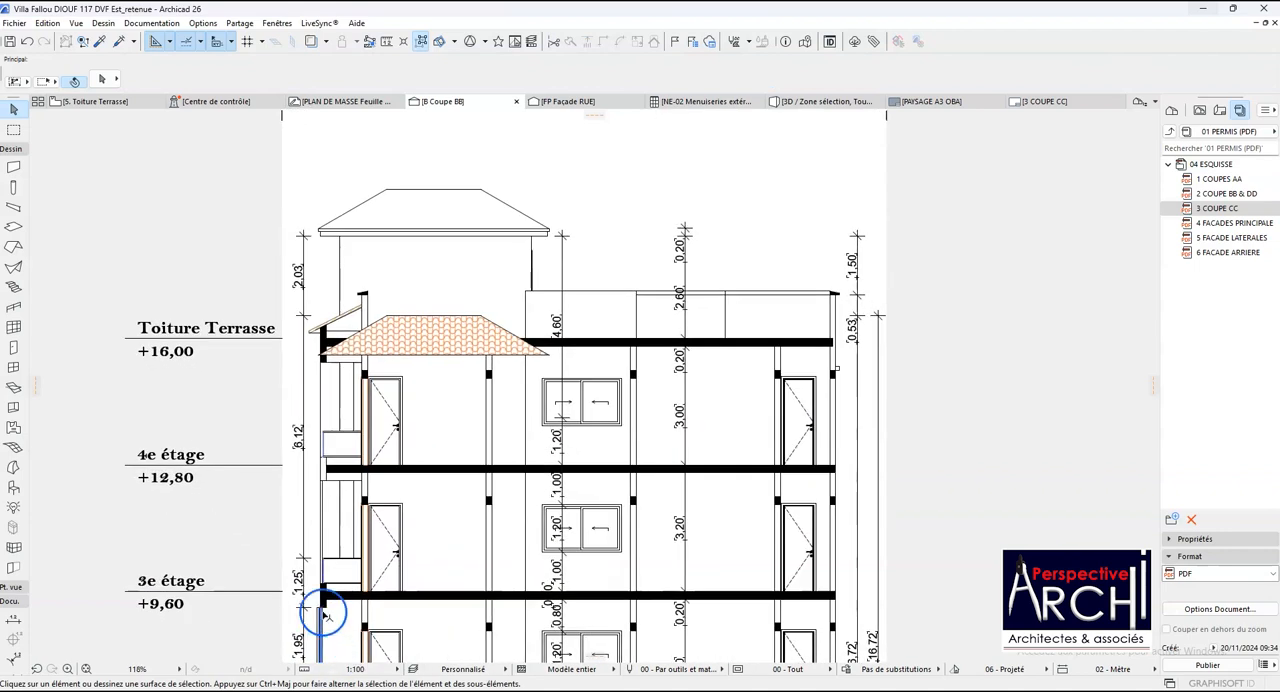
pyautogui.click(325, 612)
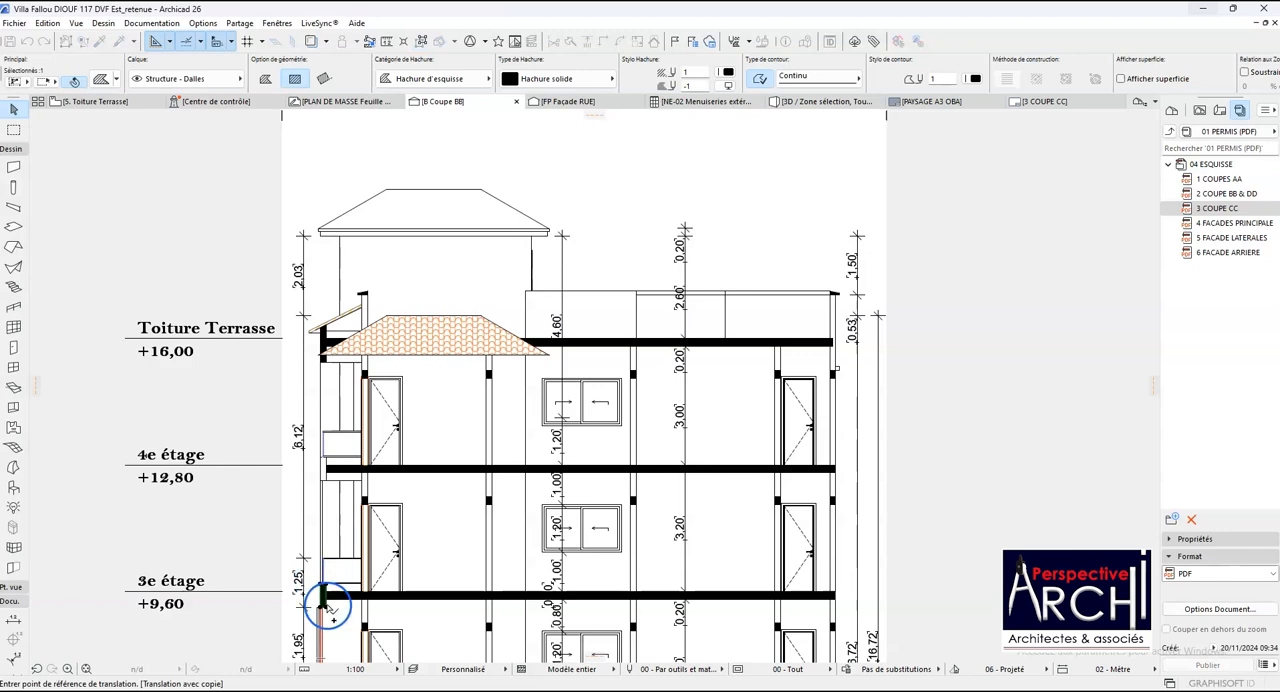
pyautogui.click(326, 600)
pyautogui.scroll(5, 335, 590)
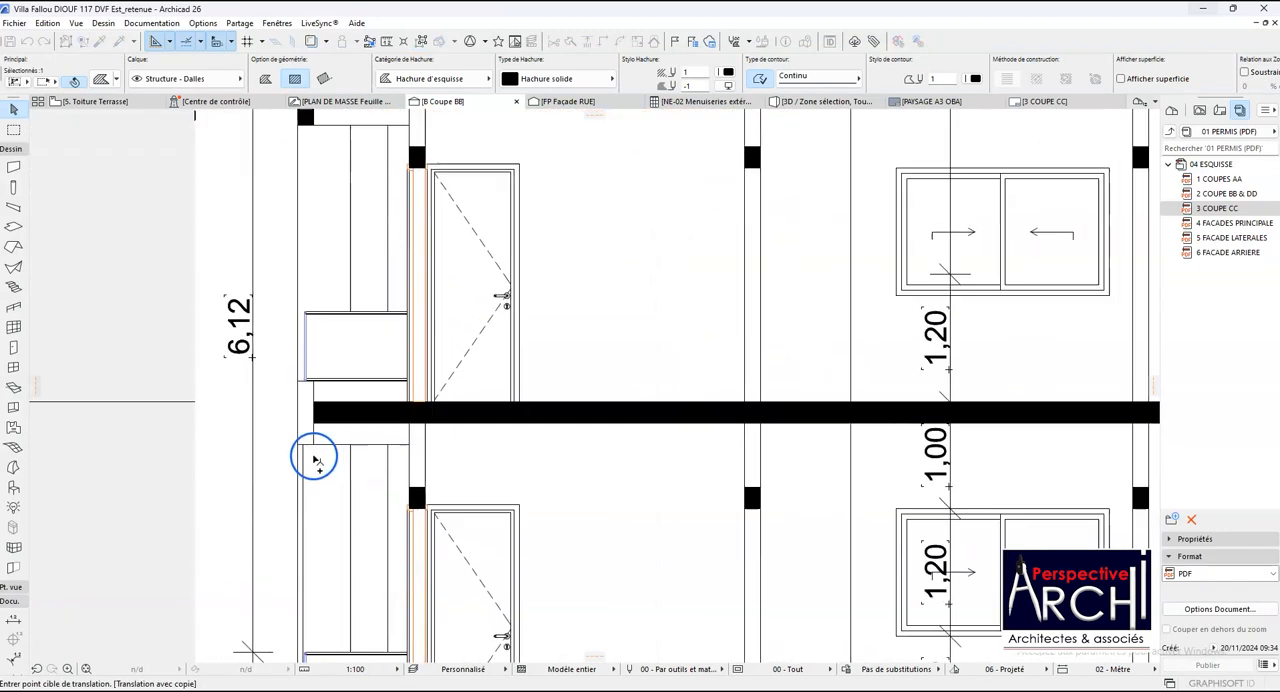
pyautogui.scroll(-4, 315, 450)
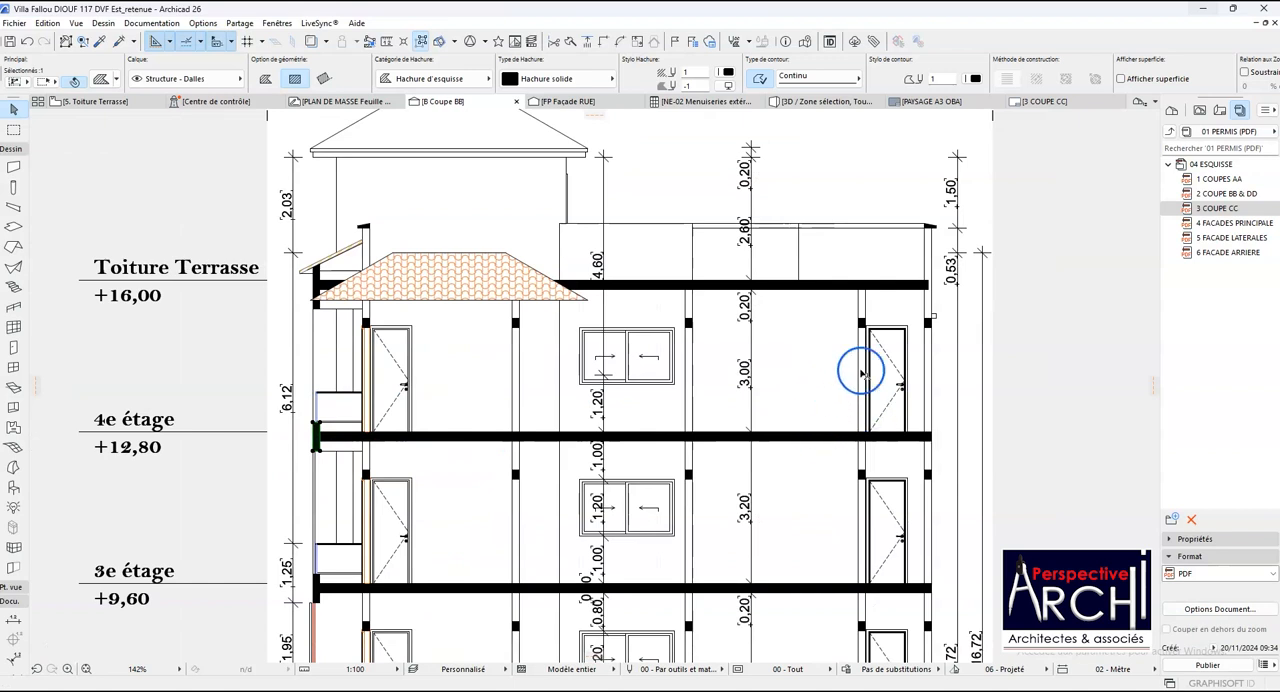
pyautogui.press('Escape')
# - Copy the outer-wall beam fill below the 4e étage slab up to the open end of the Toiture Terrasse slab
pyautogui.click(930, 471)
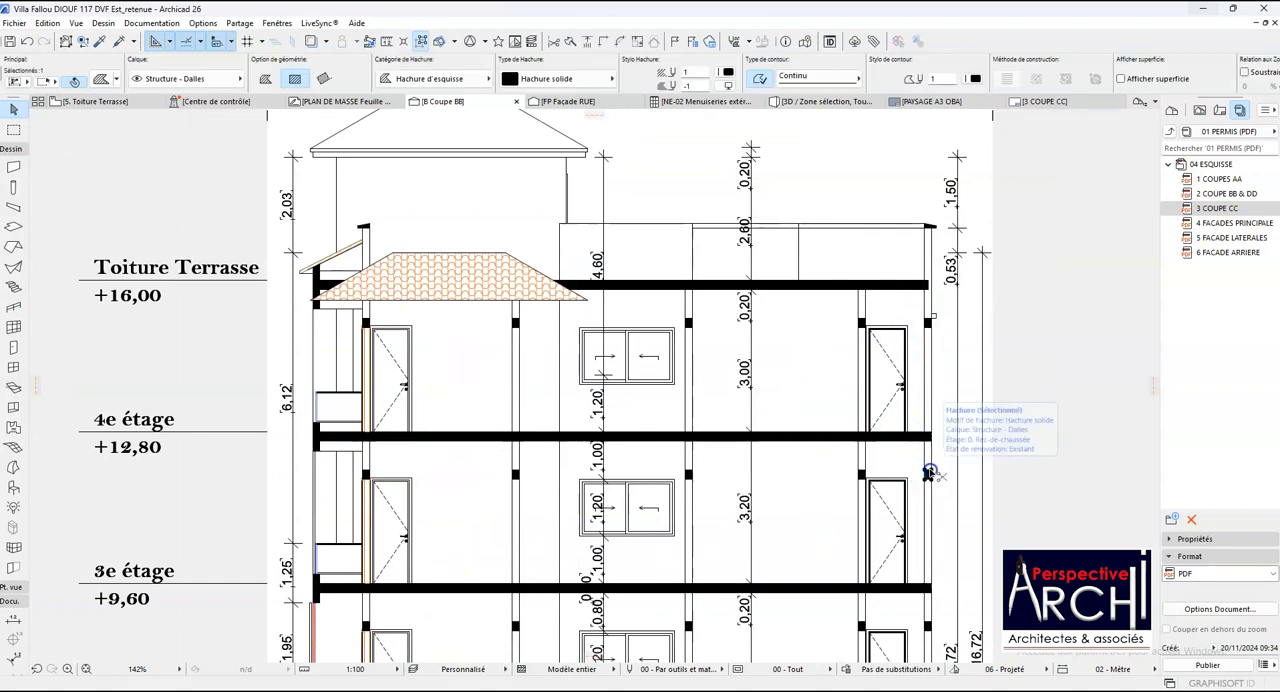
pyautogui.hotkey('ctrl', 'shift', 'd')
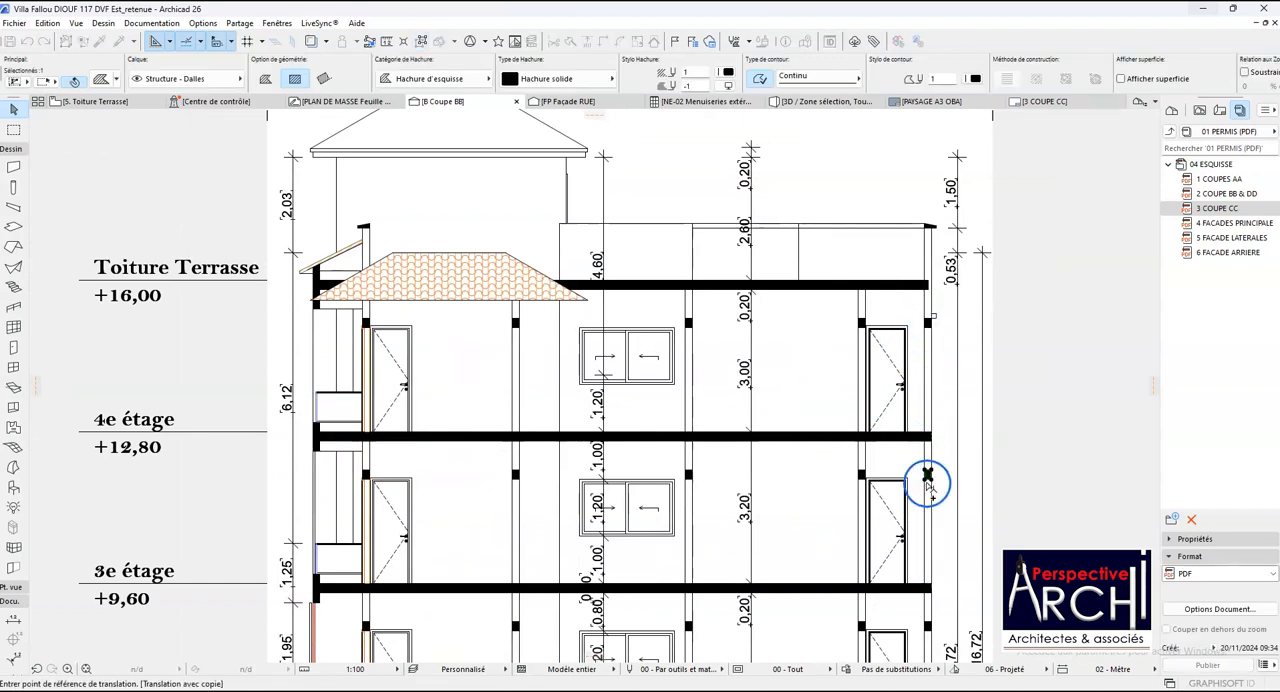
pyautogui.click(927, 478)
pyautogui.scroll(2, 923, 310)
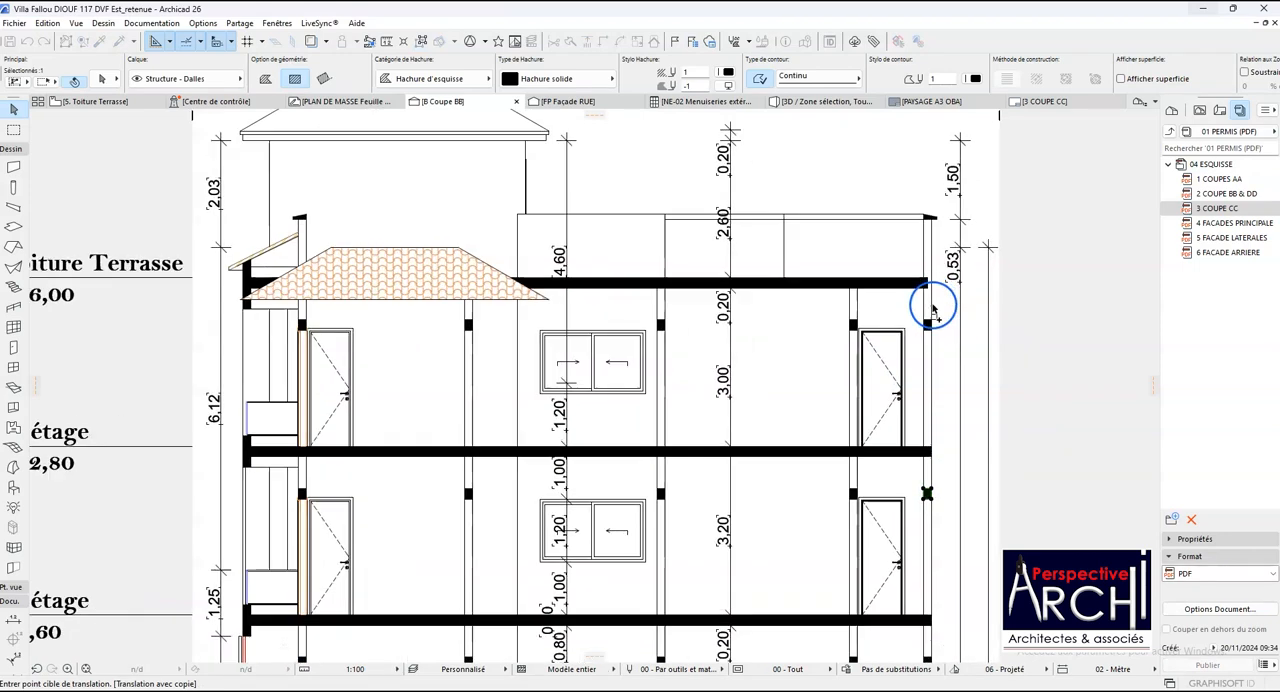
pyautogui.click(922, 289)
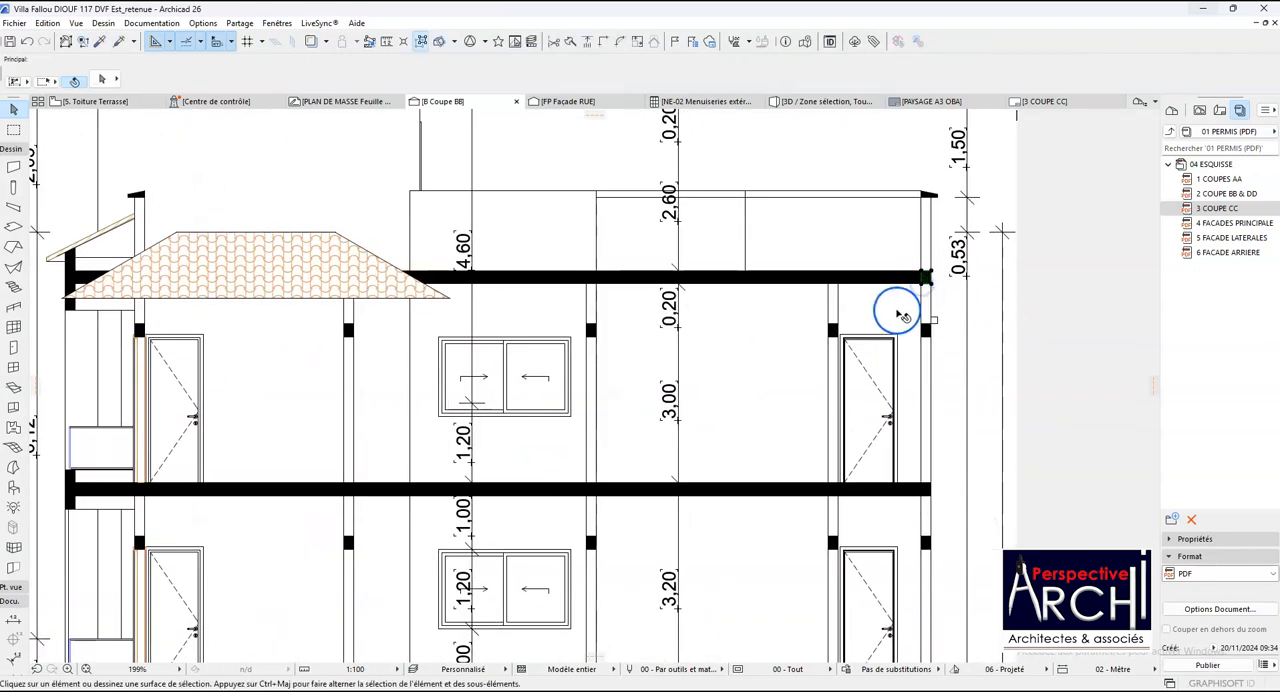
# - Add the underside and top of the 4e étage balcony edge beam as points in the balcony-side vertical dimension chain
pyautogui.scroll(-2, 806, 336)
pyautogui.scroll(-4, 806, 336)
pyautogui.scroll(3, 603, 371)
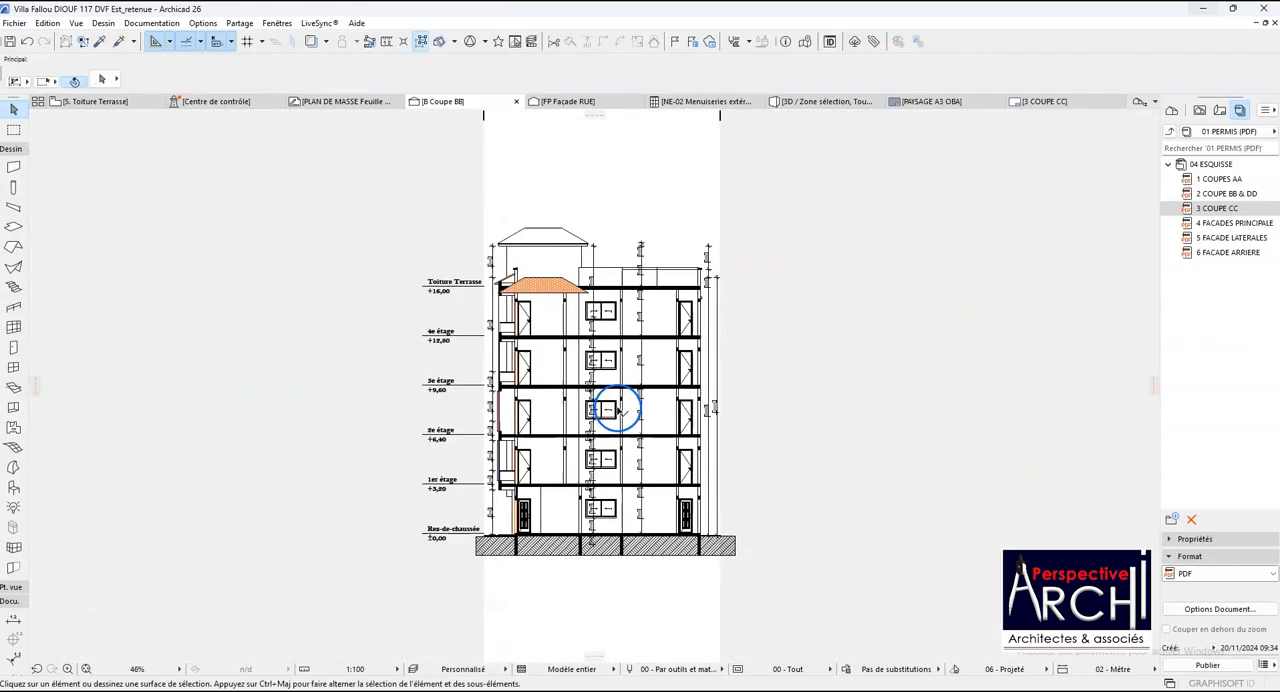
pyautogui.scroll(4, 655, 340)
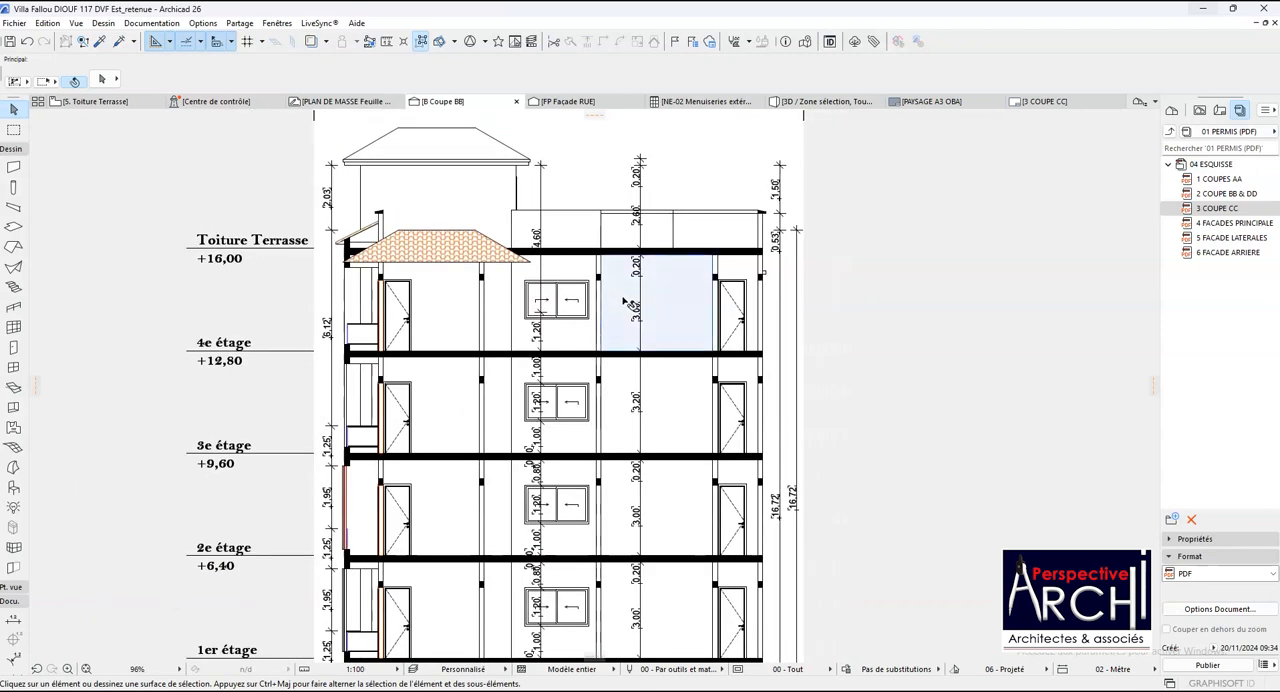
pyautogui.scroll(3, 326, 357)
pyautogui.click(333, 357)
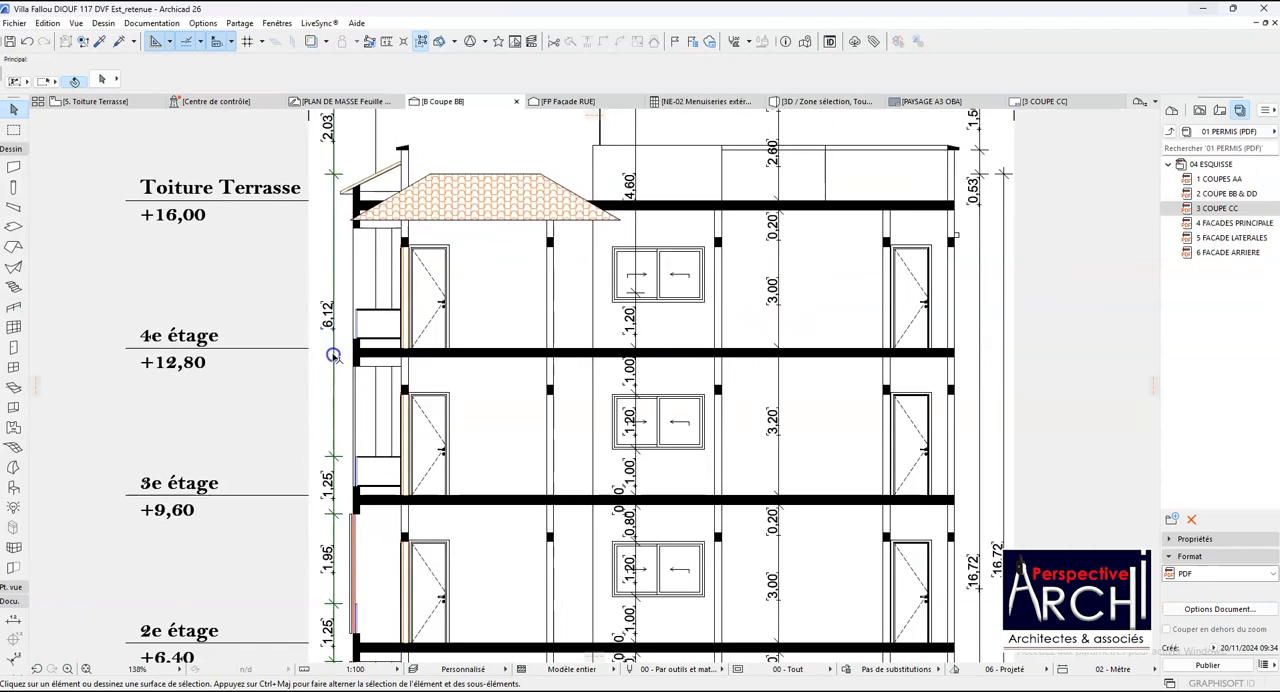
pyautogui.click(336, 369)
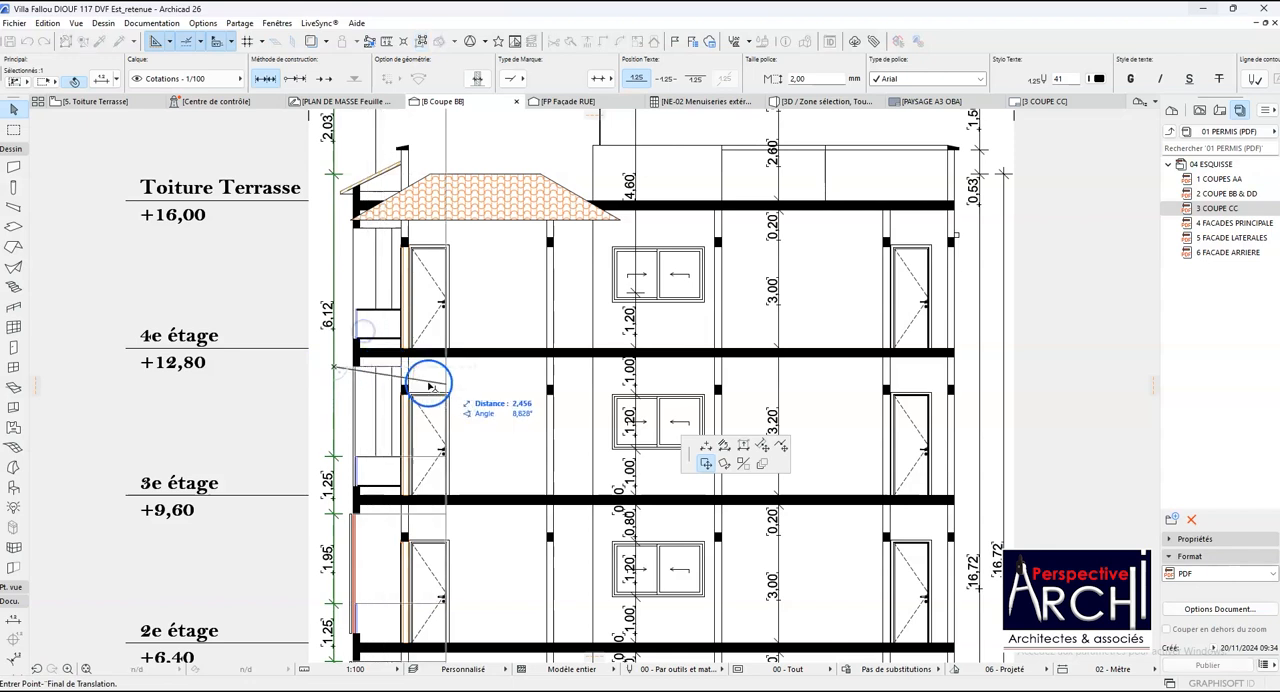
pyautogui.click(706, 444)
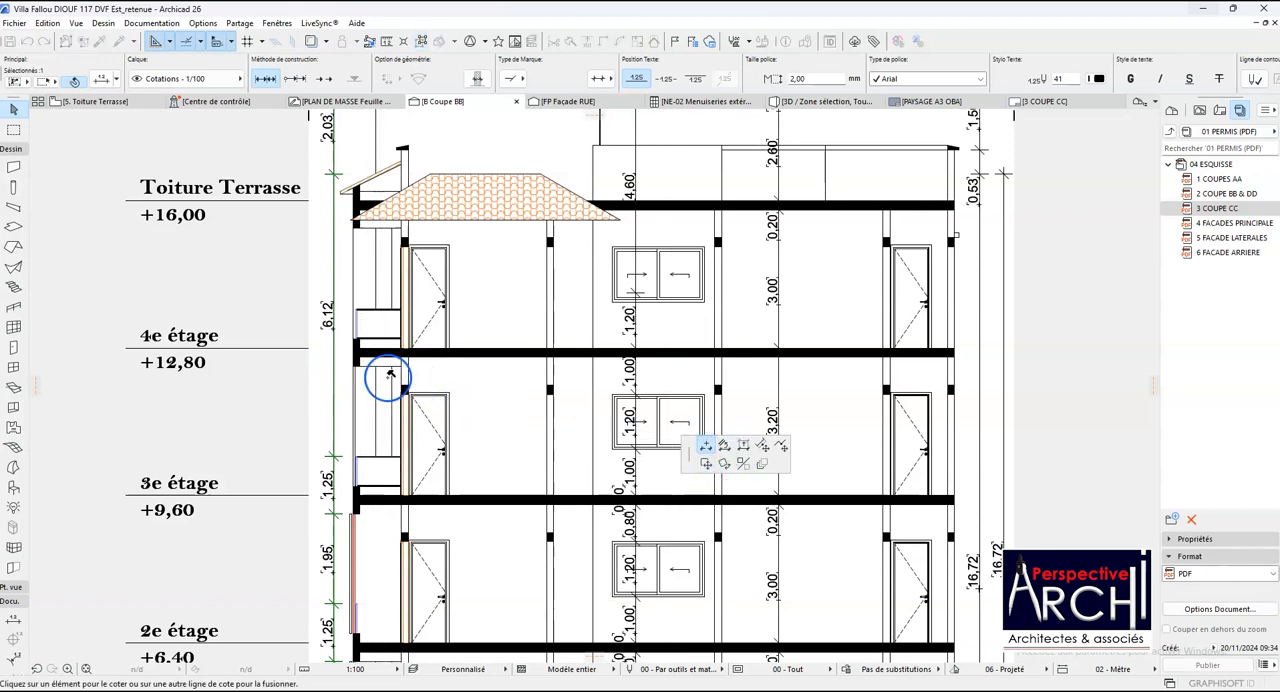
pyautogui.scroll(4, 390, 375)
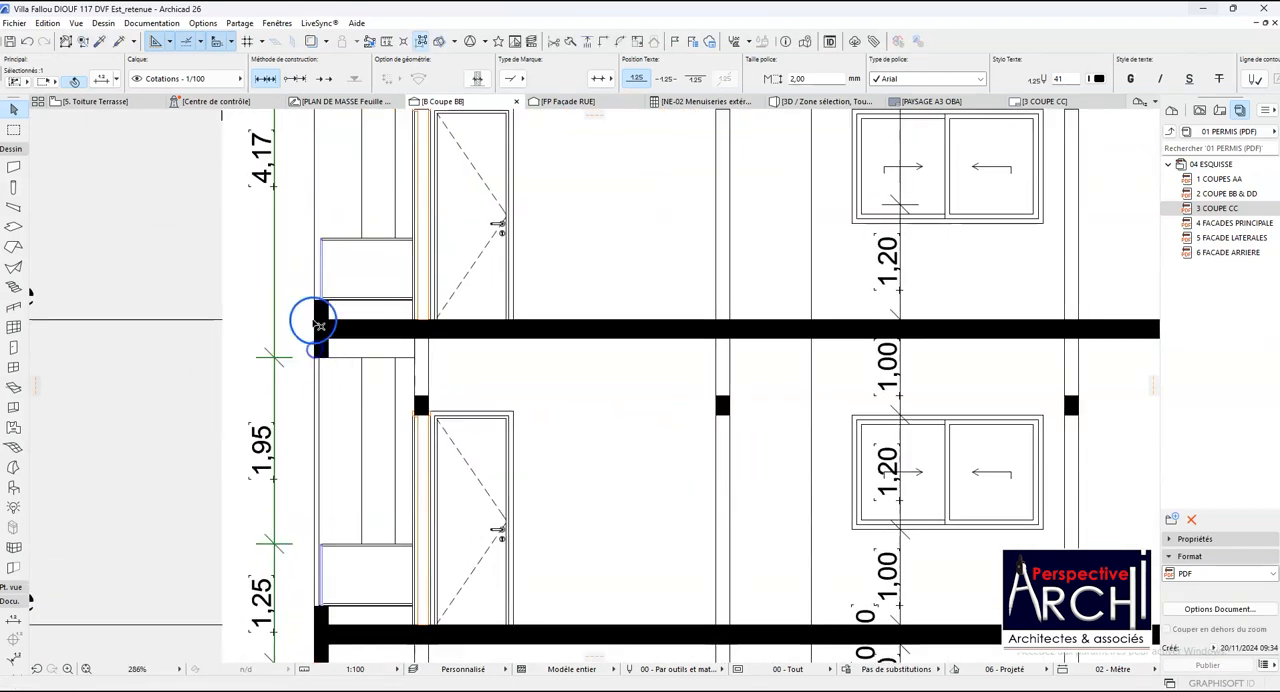
pyautogui.click(281, 320)
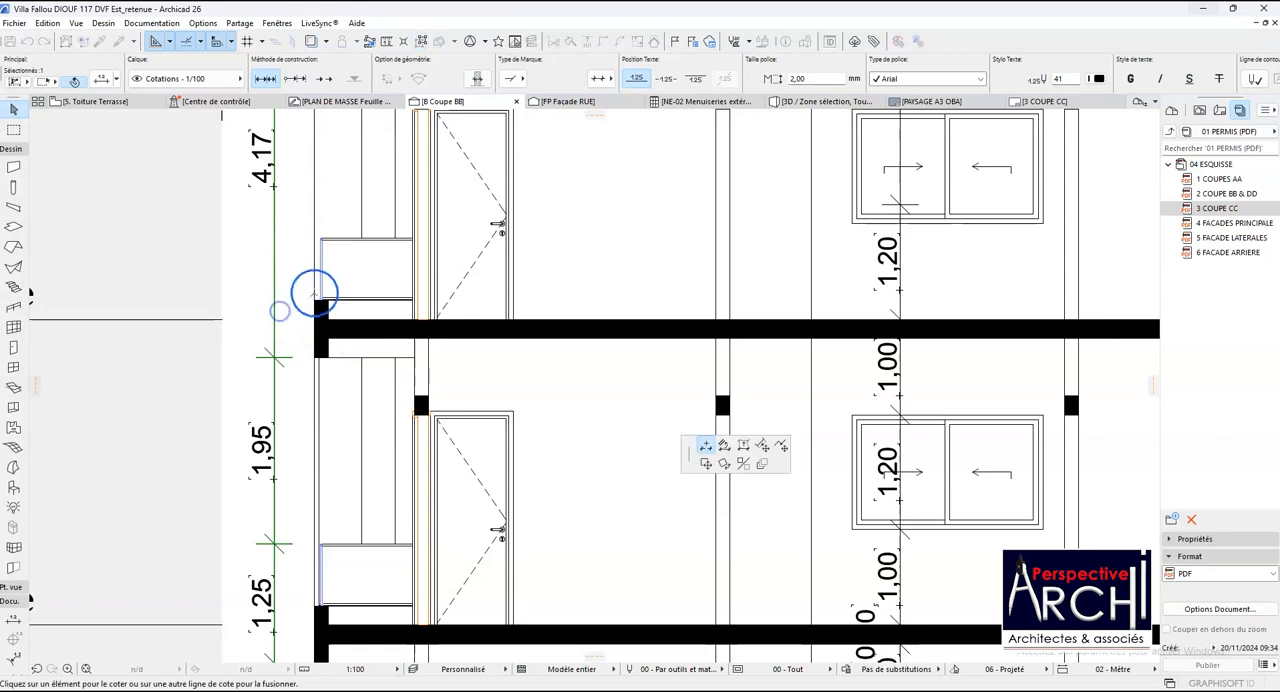
pyautogui.click(315, 300)
pyautogui.scroll(-3, 500, 330)
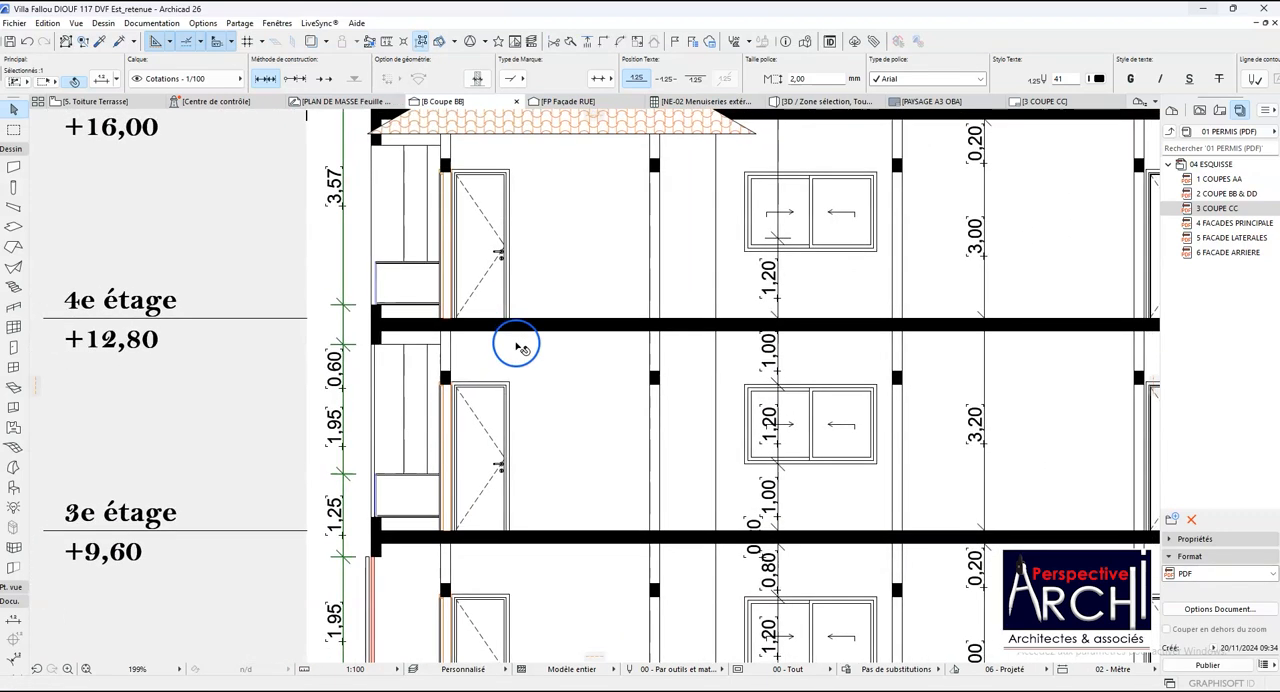
# - Add a point at the underside of the Toiture Terrasse edge fill to the balcony-side dimension chain
pyautogui.scroll(3, 521, 500)
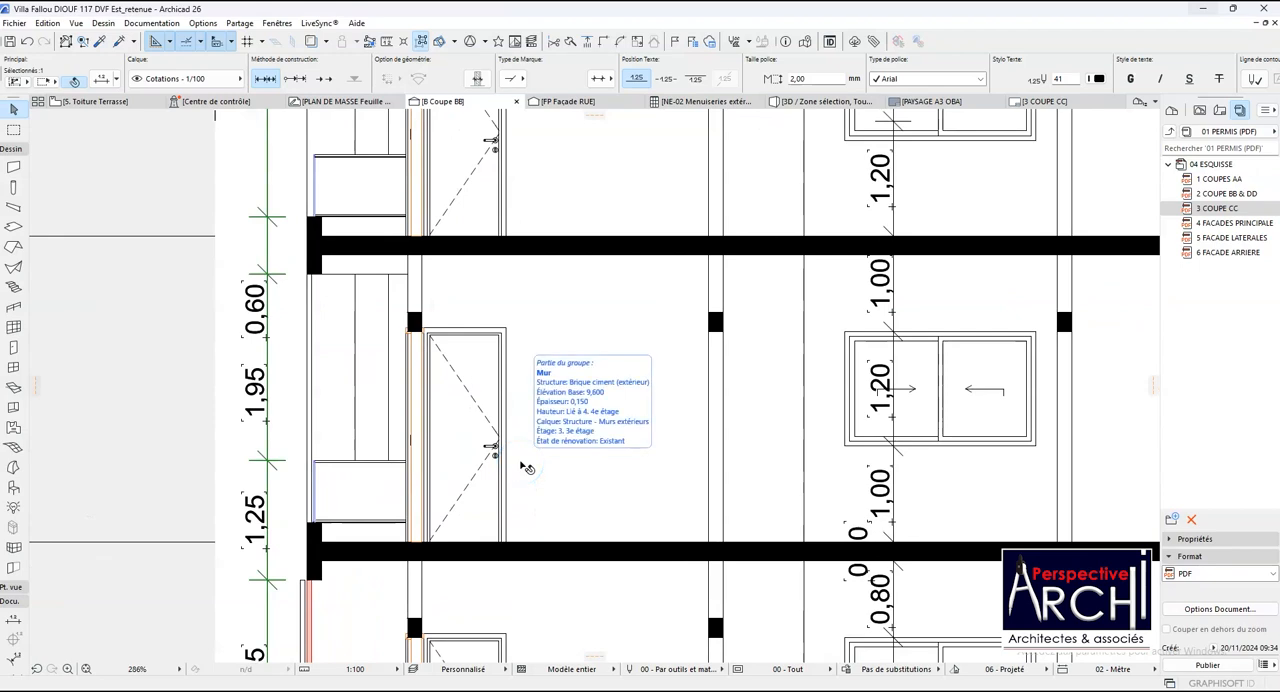
pyautogui.scroll(-3, 489, 456)
pyautogui.scroll(-2, 432, 457)
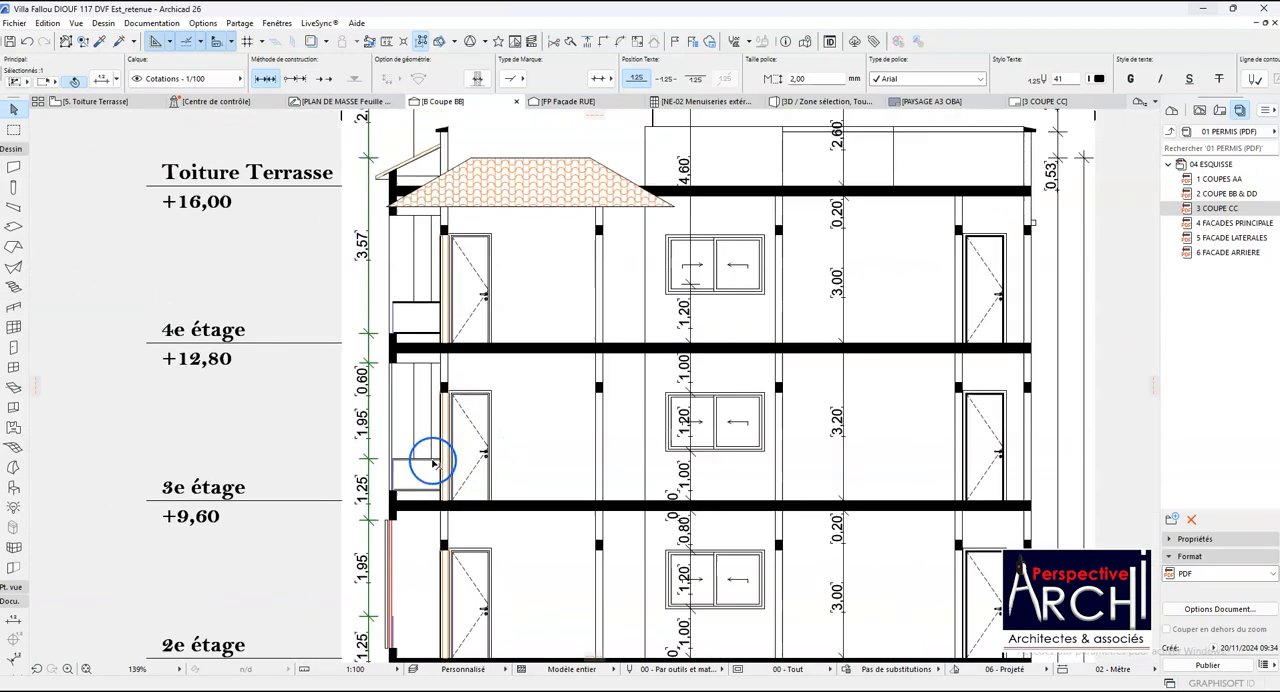
pyautogui.scroll(2, 380, 252)
pyautogui.click(397, 270)
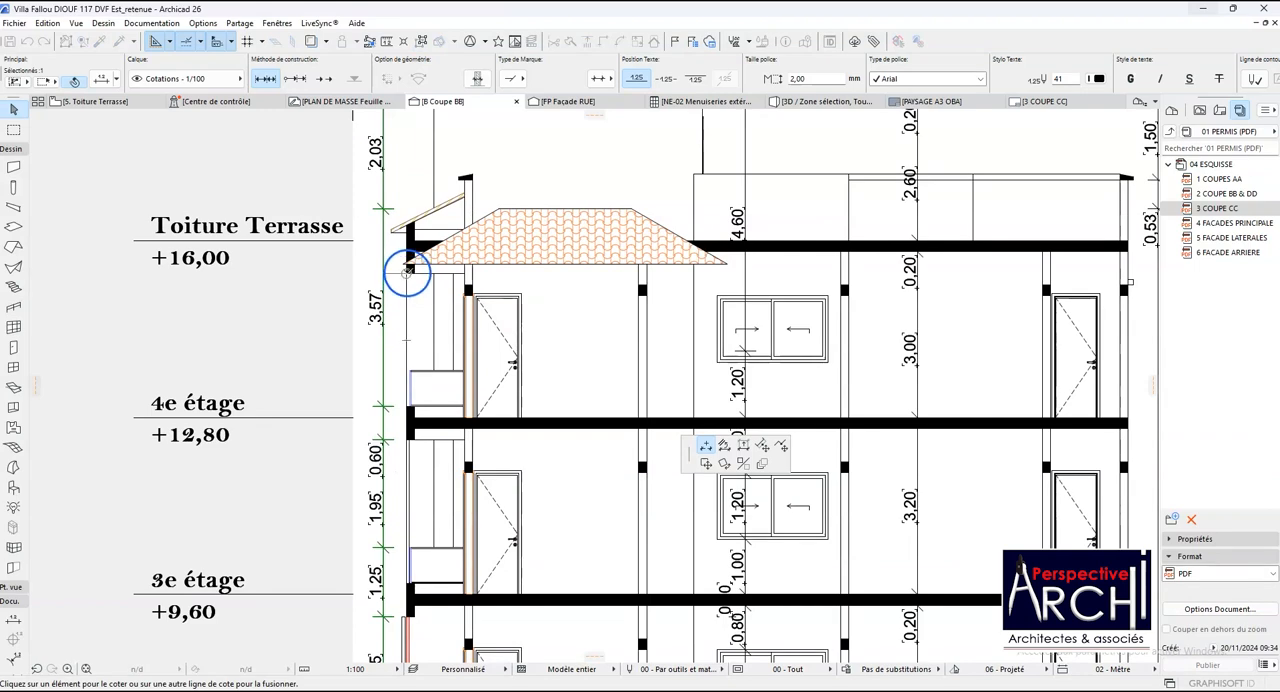
pyautogui.click(407, 270)
pyautogui.scroll(-1, 375, 301)
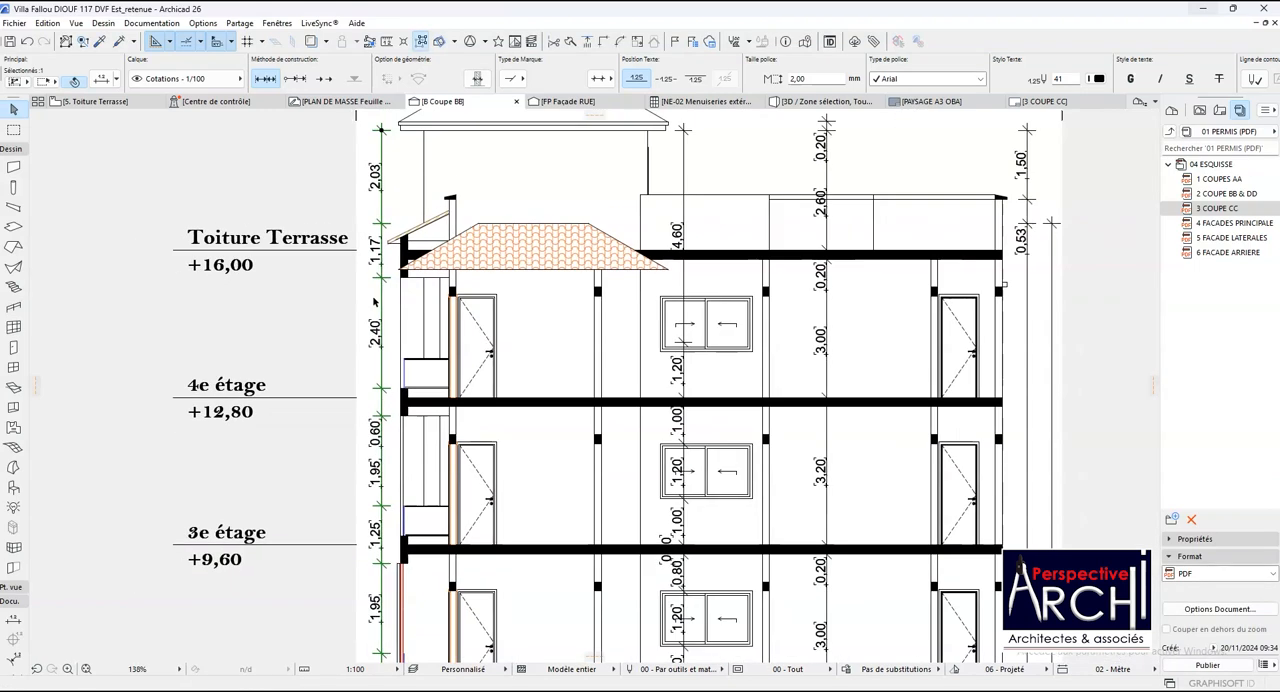
# - Extend the balcony-side dimension chain up to the ridge of the uppermost hipped roof
pyautogui.scroll(-3, 371, 194)
pyautogui.scroll(2, 380, 194)
pyautogui.click(378, 192)
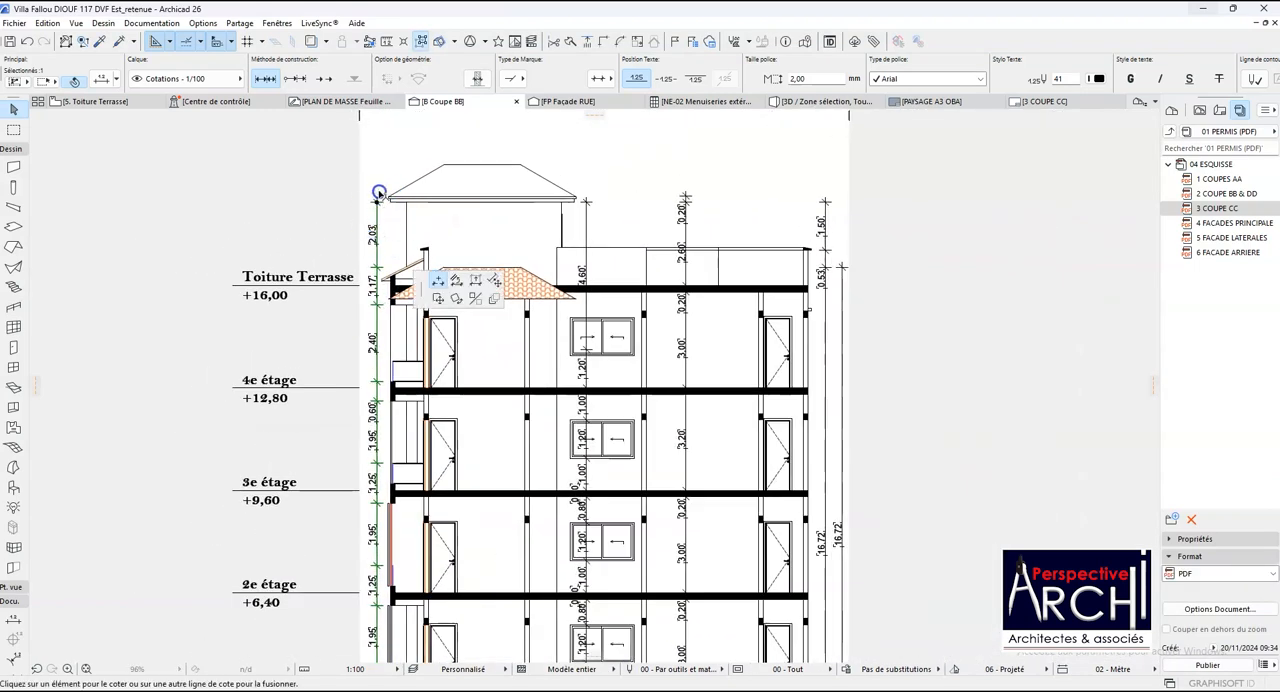
pyautogui.click(442, 166)
pyautogui.scroll(-2, 430, 216)
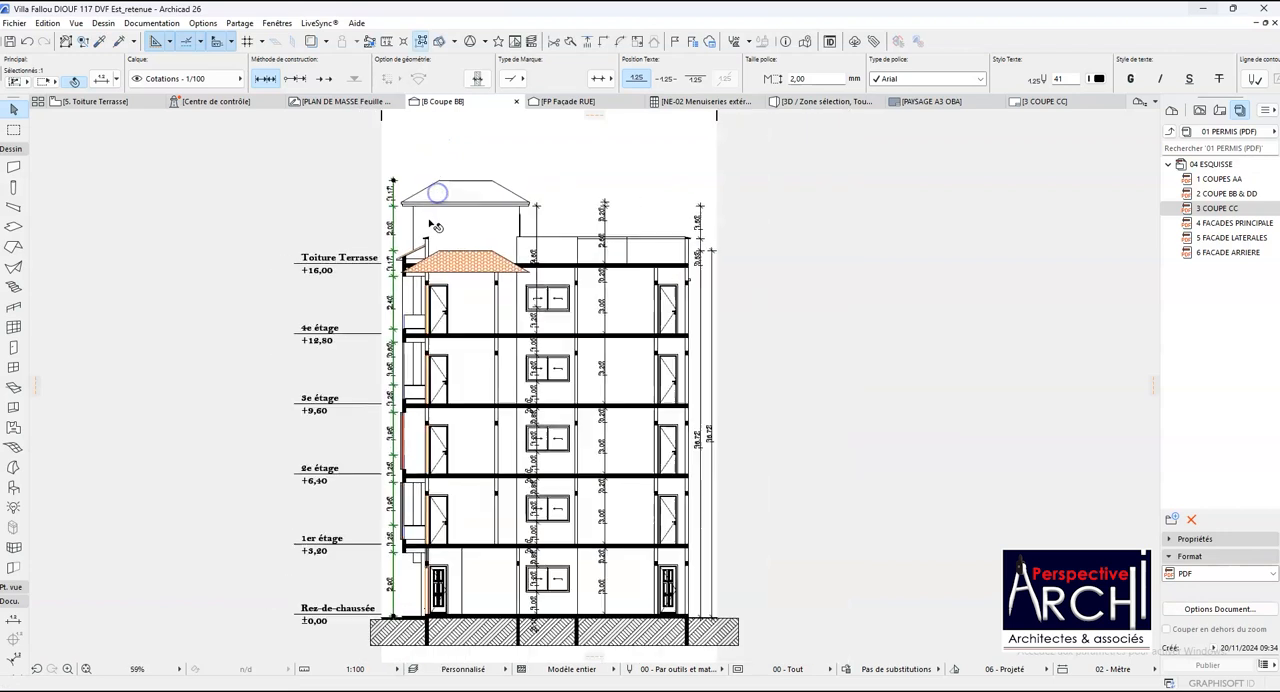
# - Move the Tuile de toit 01 fill up 3.20 m onto the uppermost roof outline
pyautogui.scroll(-1, 436, 226)
pyautogui.scroll(4, 466, 270)
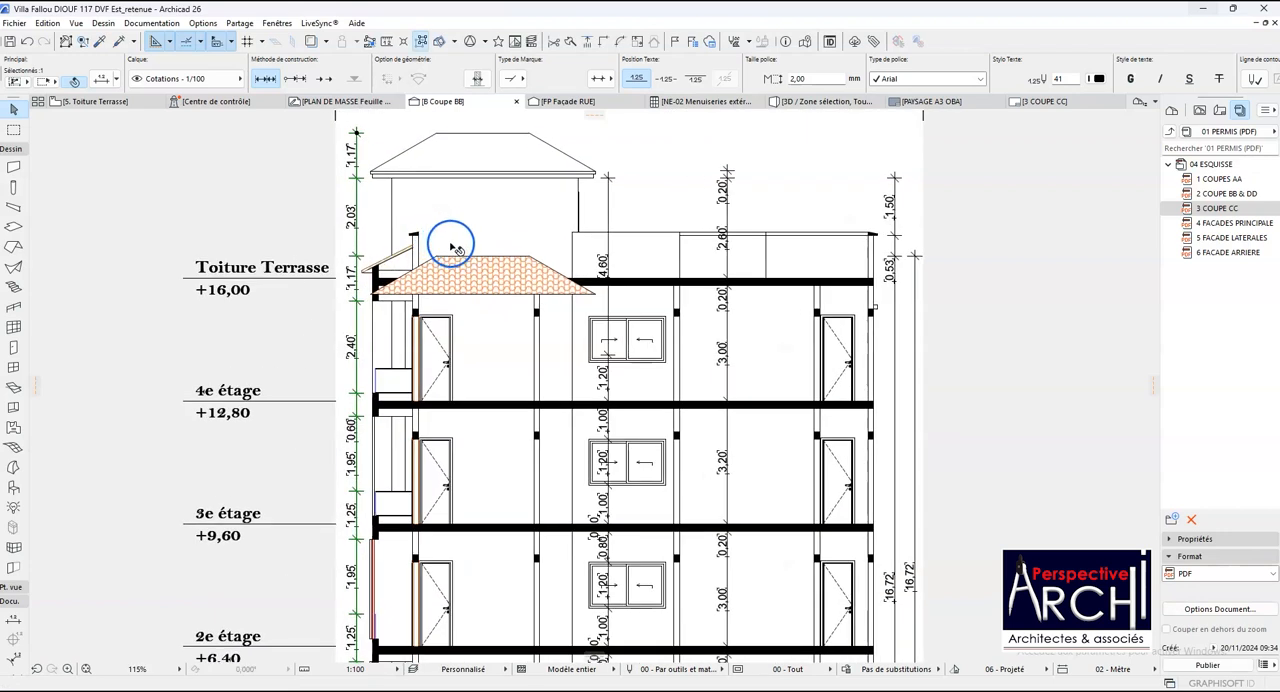
pyautogui.click(458, 270)
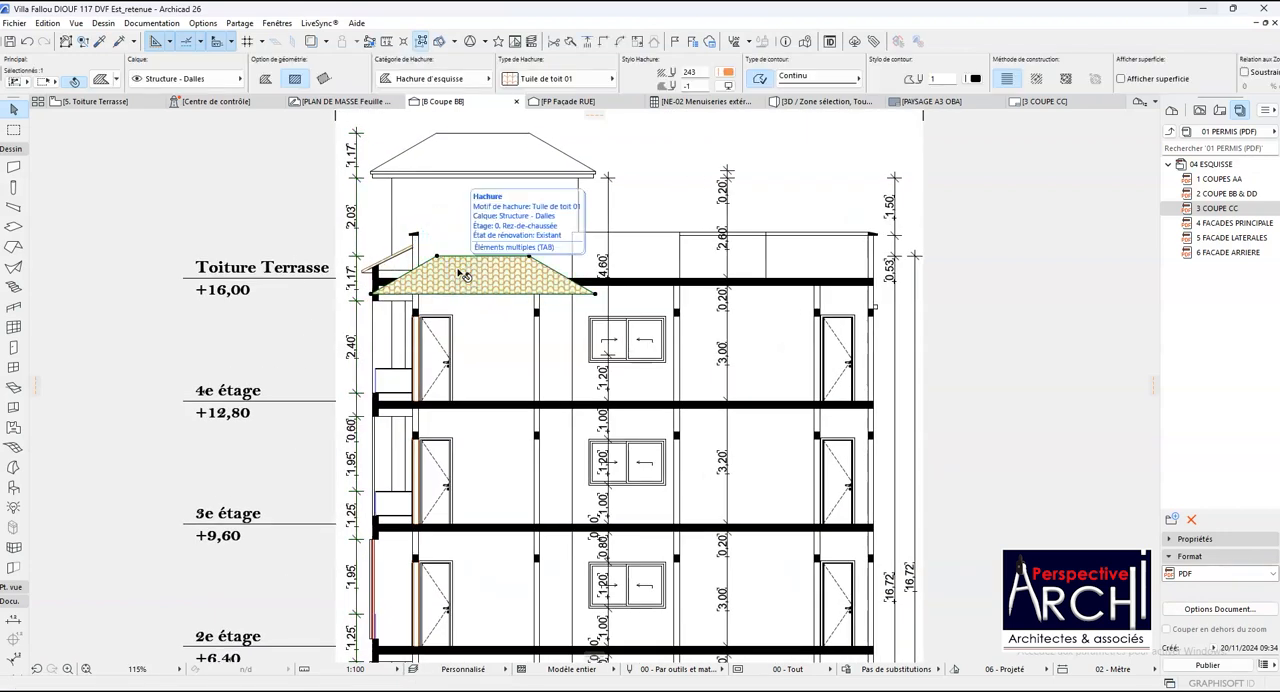
pyautogui.hotkey('ctrl', 'd')
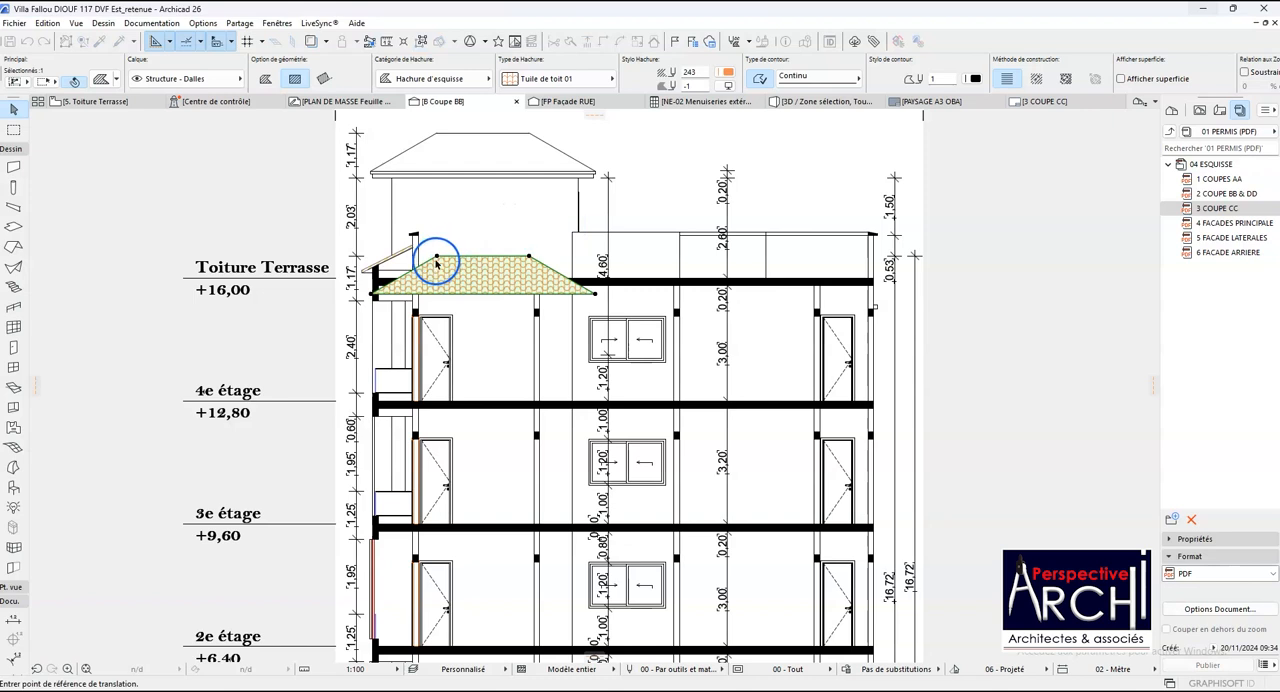
pyautogui.click(436, 258)
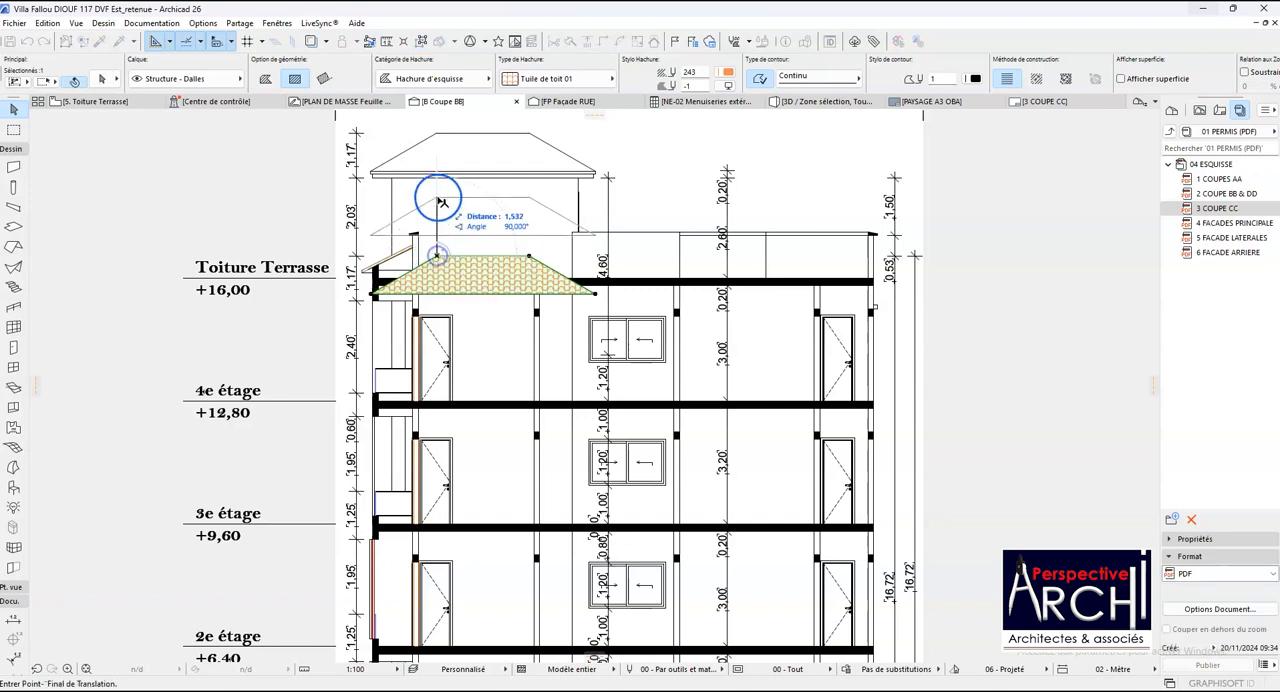
pyautogui.click(435, 137)
pyautogui.press('Escape')
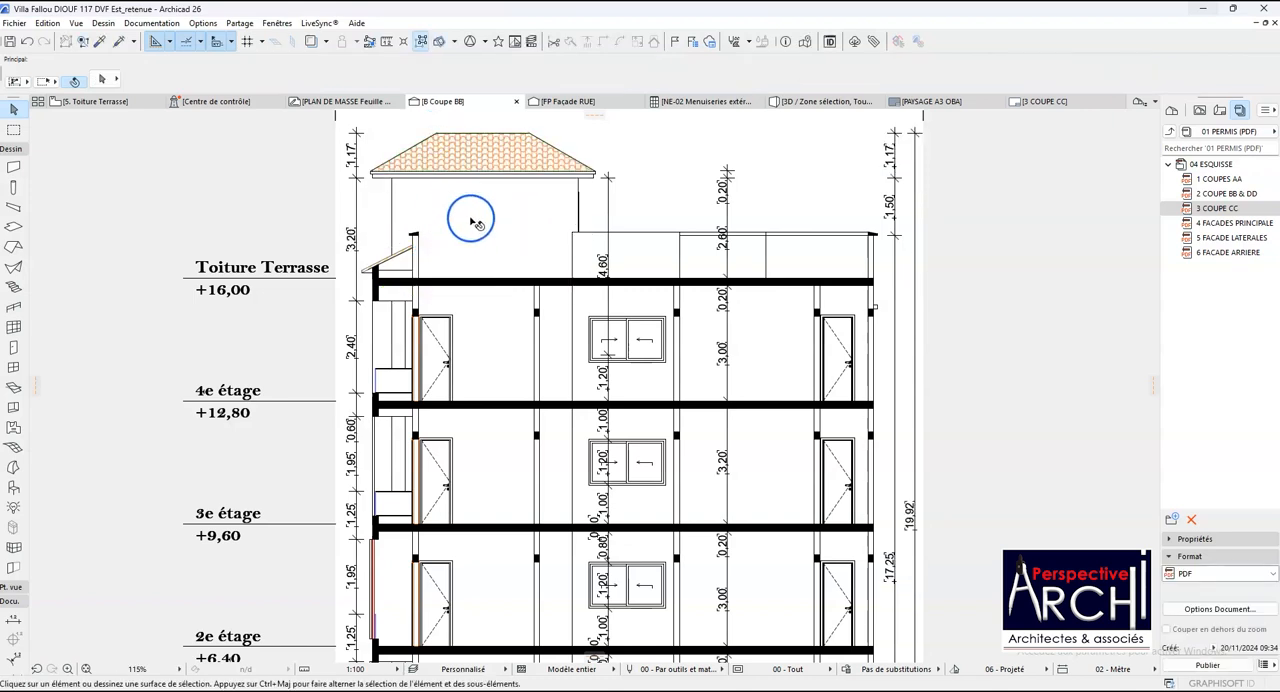
# - Add the top and underside of the Toiture Terrasse slab as points in the dimension chain running through the windows
pyautogui.scroll(-2, 480, 207)
pyautogui.scroll(2, 464, 213)
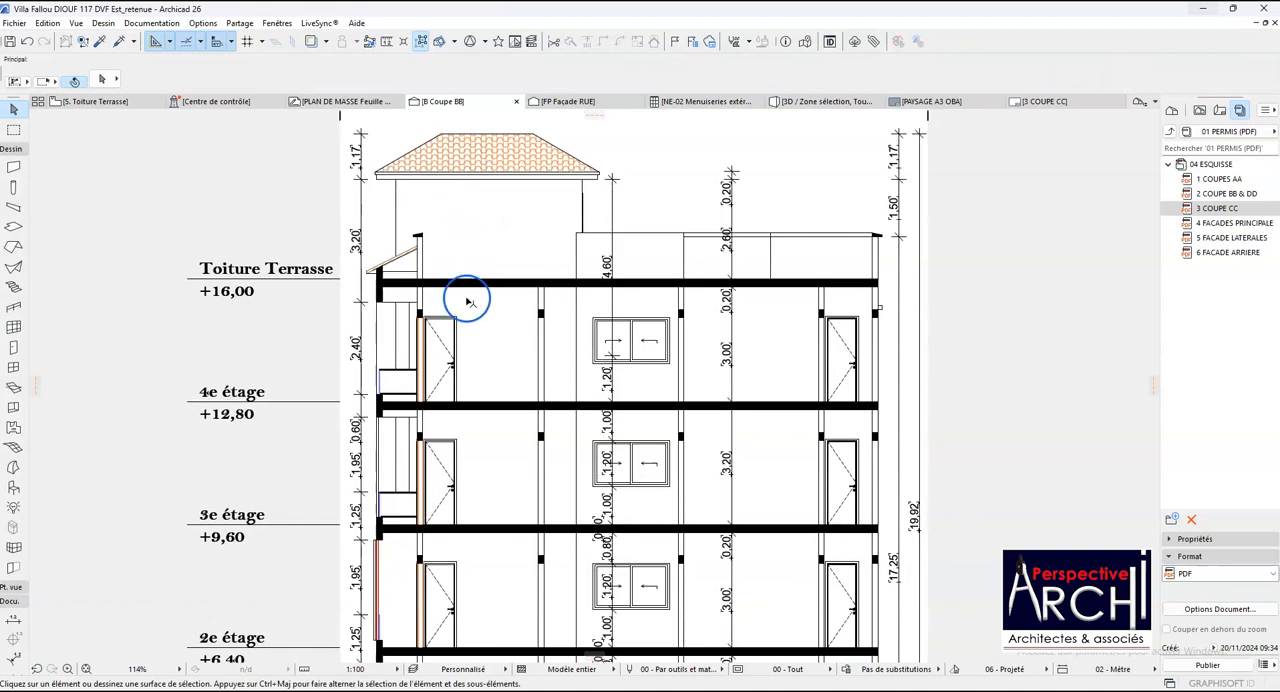
pyautogui.scroll(-2, 491, 134)
pyautogui.scroll(5, 501, 206)
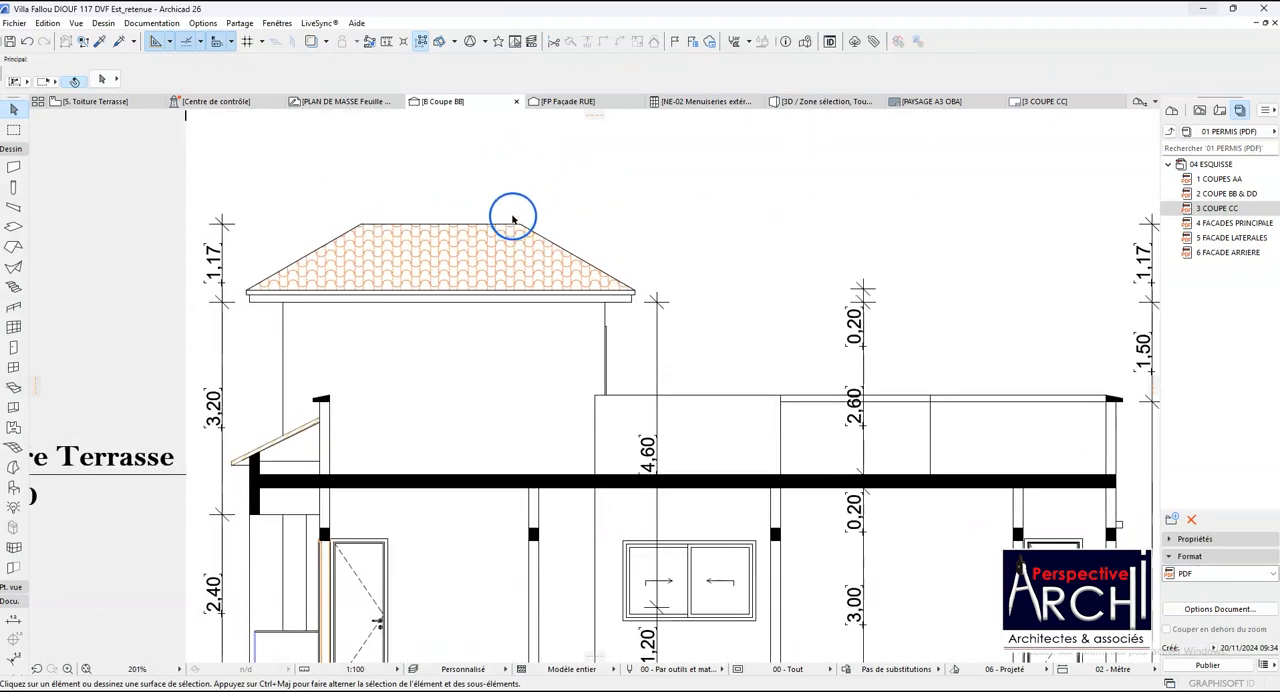
pyautogui.scroll(-1, 513, 219)
pyautogui.scroll(-2, 512, 245)
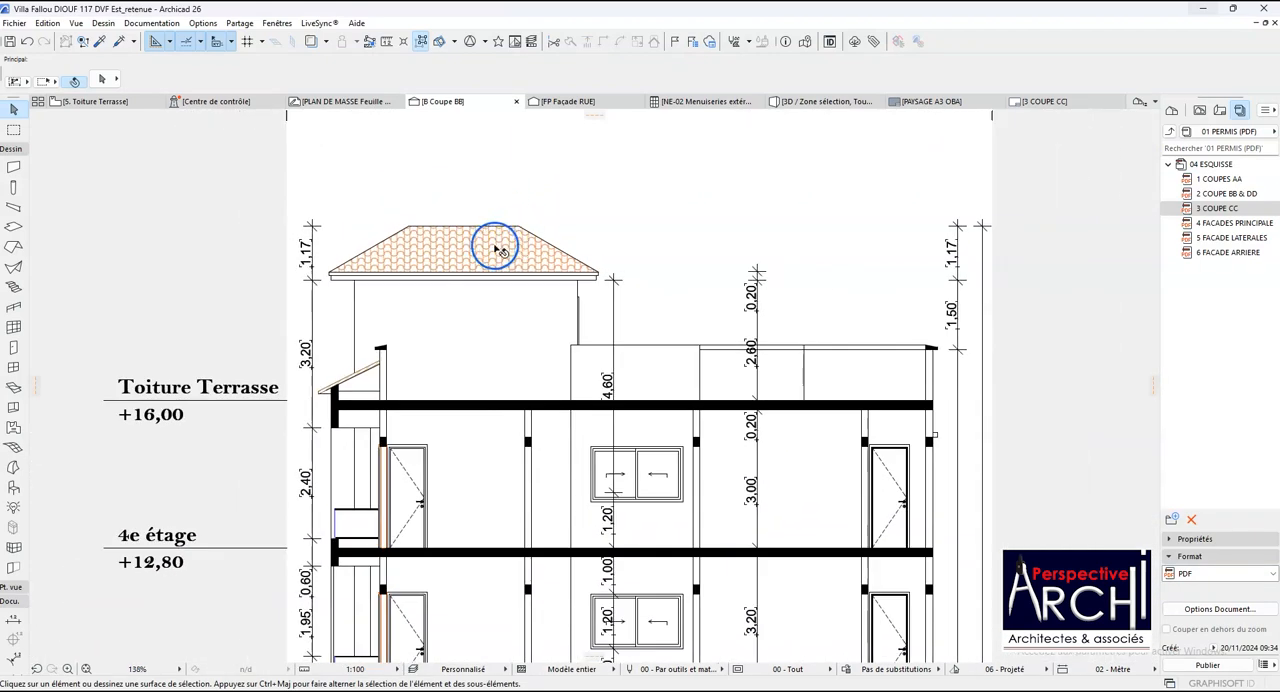
pyautogui.scroll(-2, 510, 255)
pyautogui.scroll(4, 535, 260)
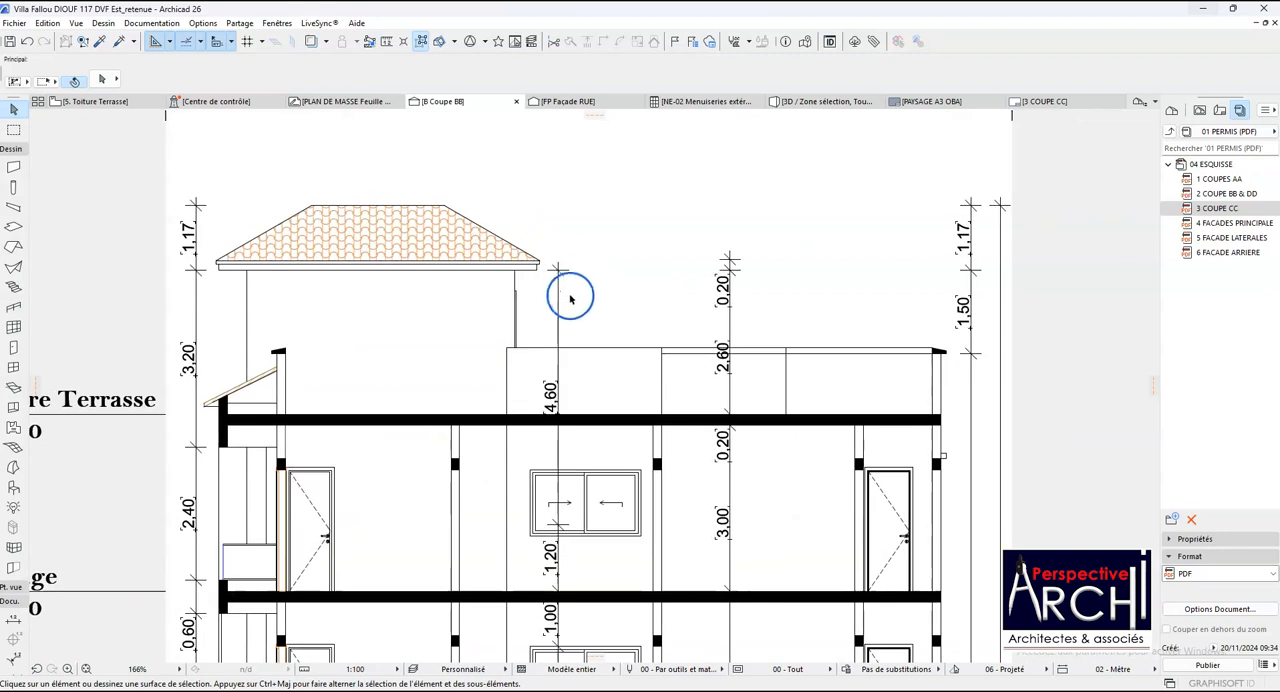
pyautogui.click(558, 335)
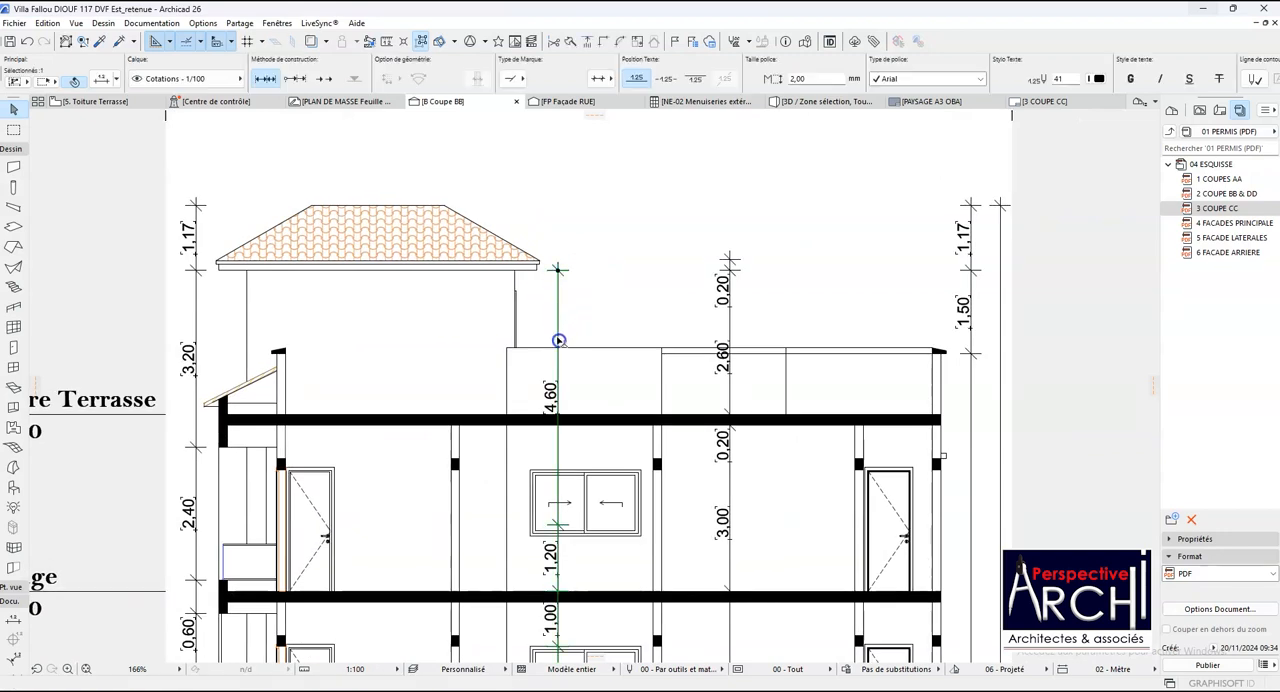
pyautogui.click(508, 420)
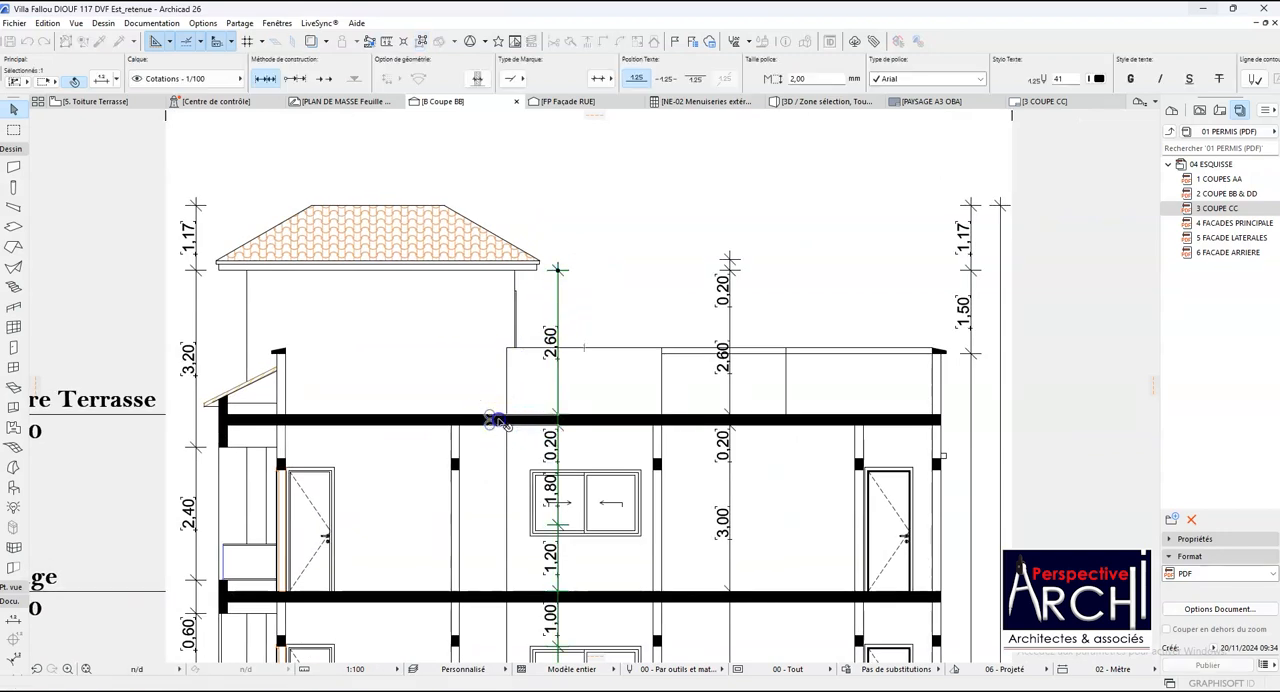
pyautogui.press('Escape')
# - Add the top-storey window's head and sill to its dimension chain and delete the stray dimension point inside the window
pyautogui.scroll(-4, 480, 355)
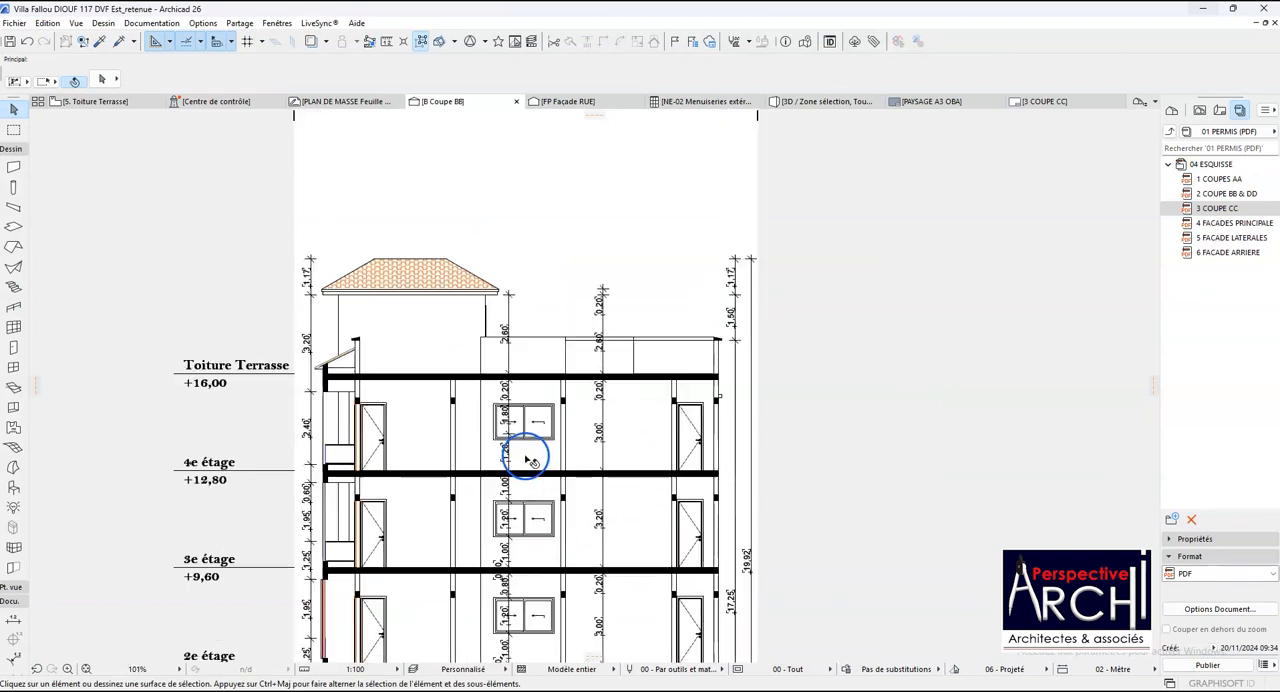
pyautogui.scroll(6, 520, 440)
pyautogui.click(480, 405)
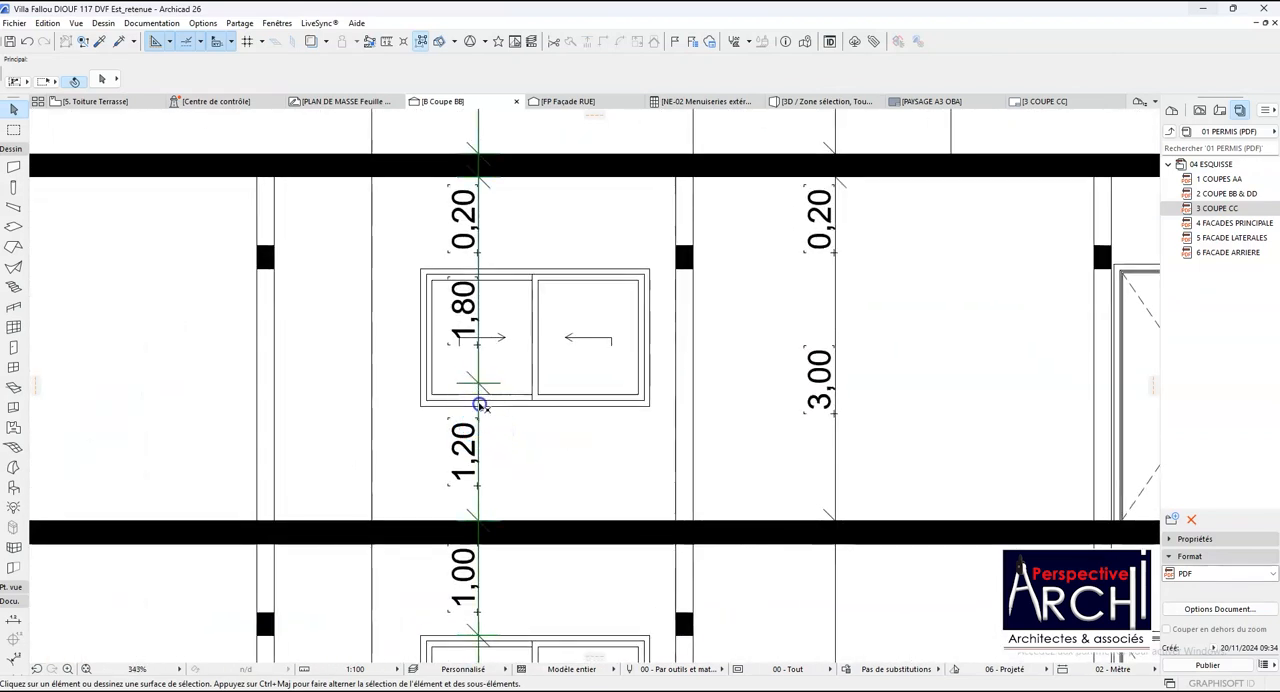
pyautogui.click(478, 381)
pyautogui.click(479, 366)
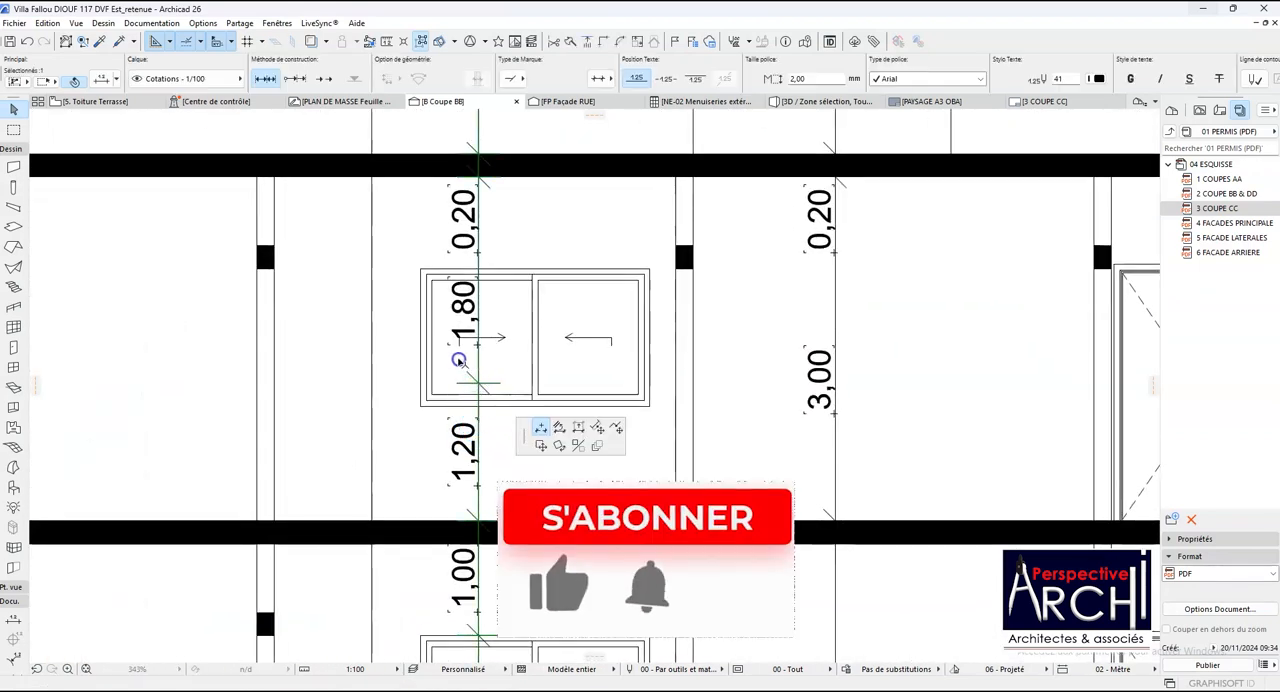
pyautogui.click(421, 269)
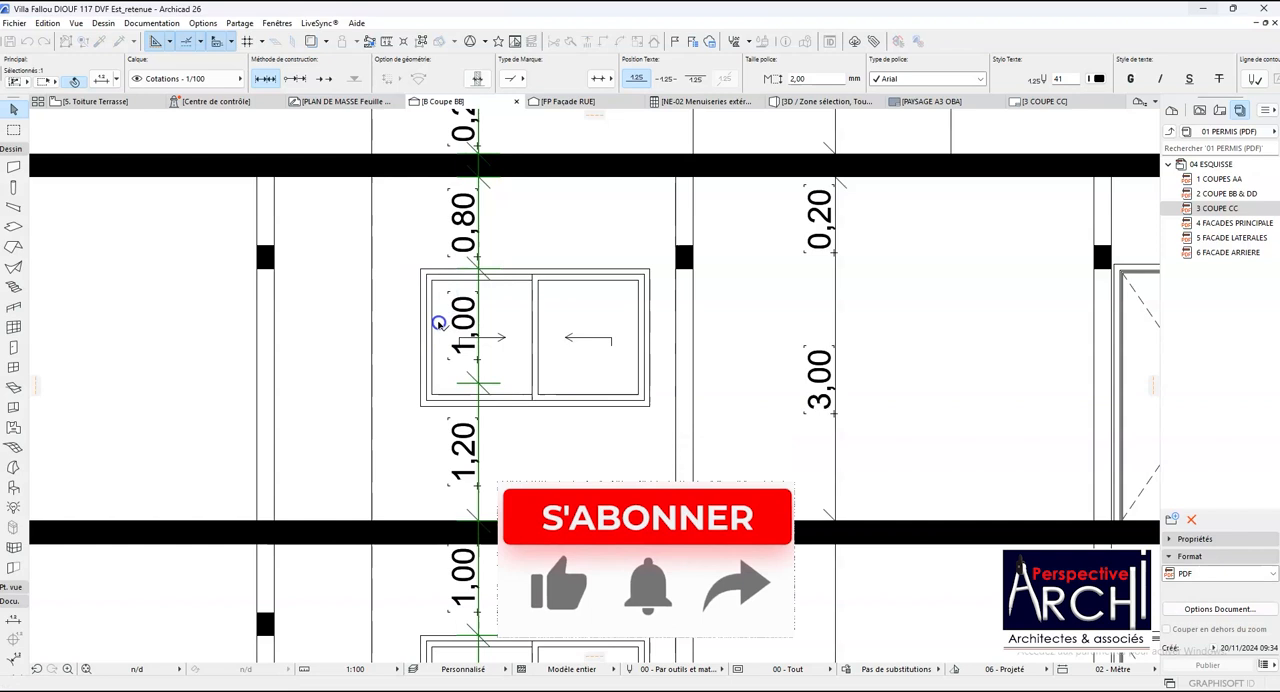
pyautogui.click(478, 372)
pyautogui.click(421, 405)
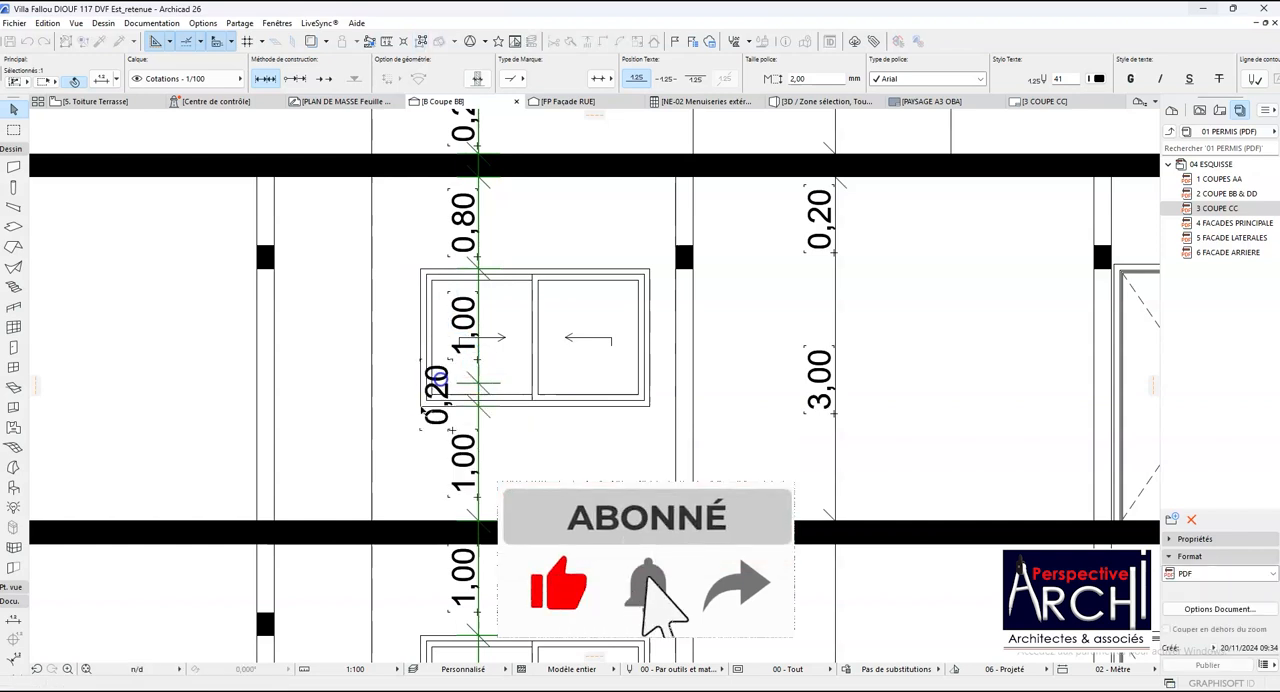
pyautogui.press('Delete')
# - Check the whole of section BB, comparing the beam fills, roof fill and vertical dimension chains from storey to storey
pyautogui.scroll(-4, 487, 361)
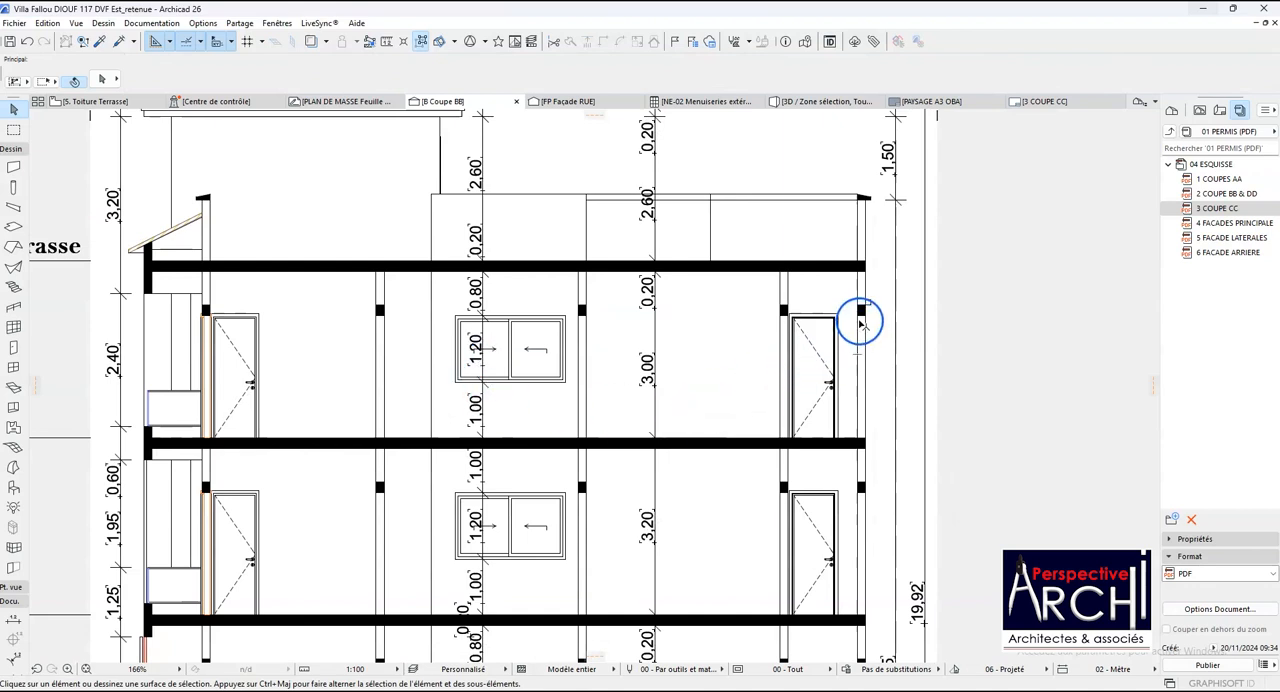
pyautogui.scroll(-3, 858, 322)
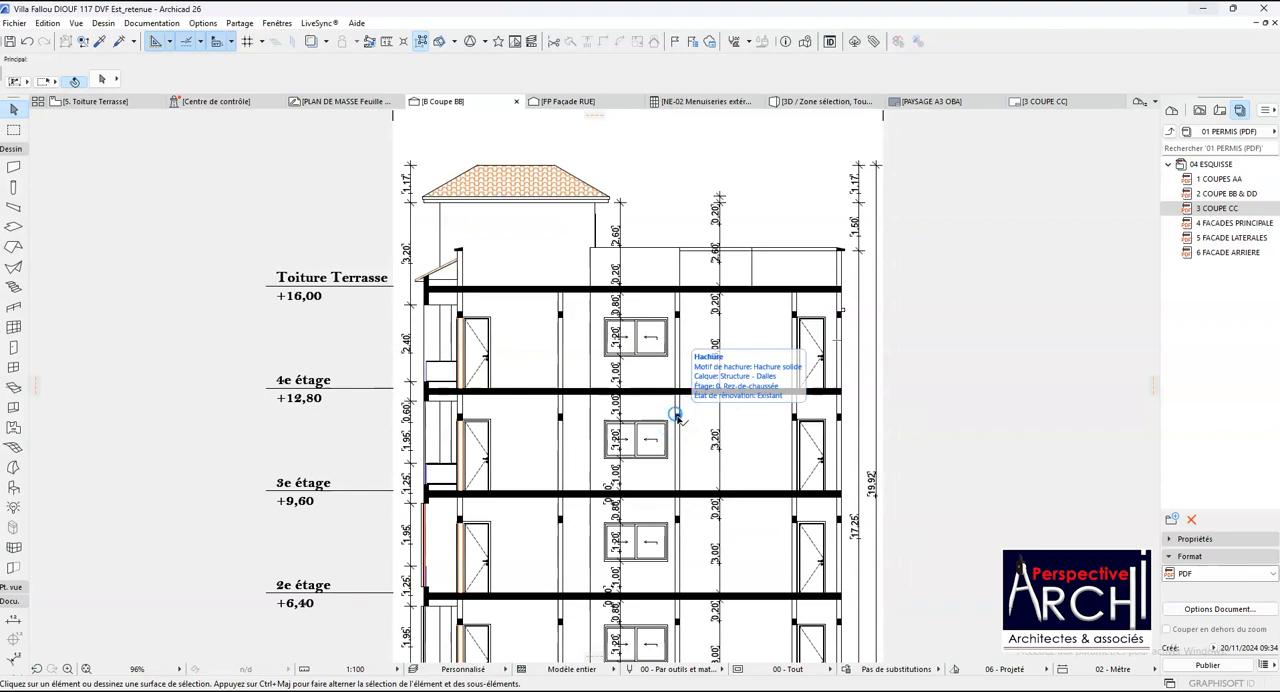
pyautogui.scroll(-3, 409, 320)
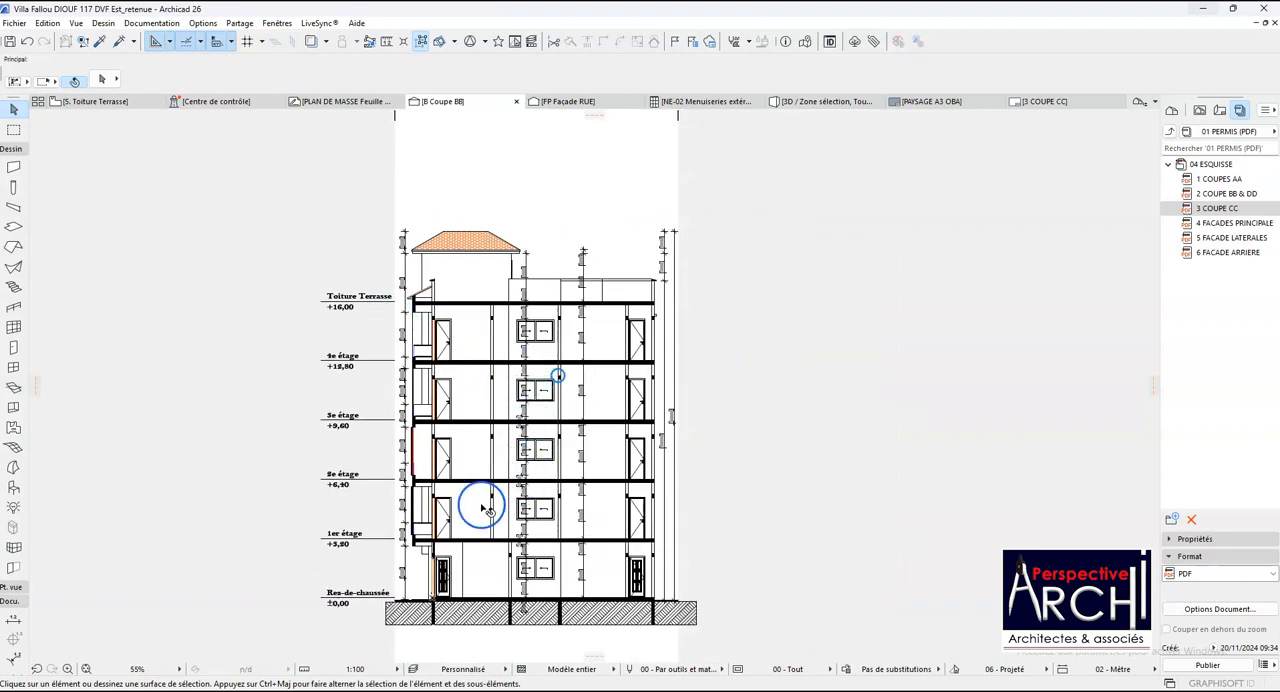
pyautogui.scroll(3, 481, 509)
pyautogui.scroll(-3, 486, 529)
pyautogui.scroll(4, 749, 285)
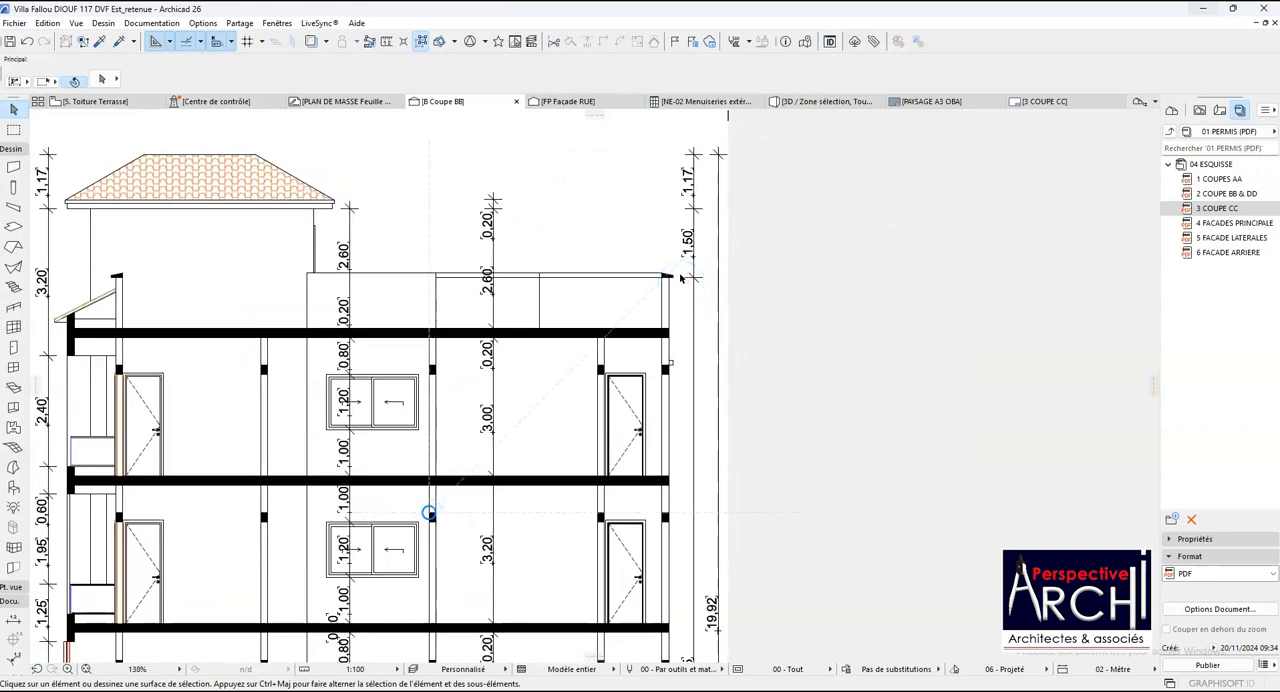
pyautogui.scroll(-3, 681, 278)
pyautogui.scroll(-2, 665, 300)
pyautogui.scroll(4, 678, 230)
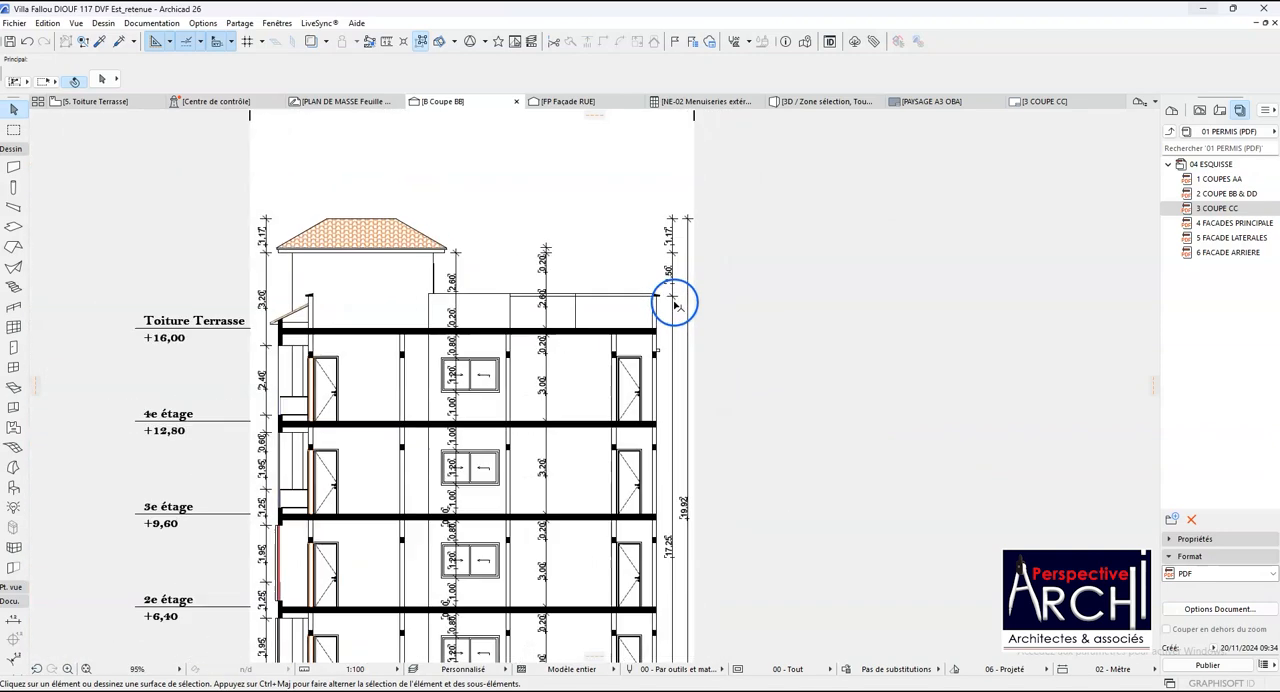
pyautogui.click(690, 252)
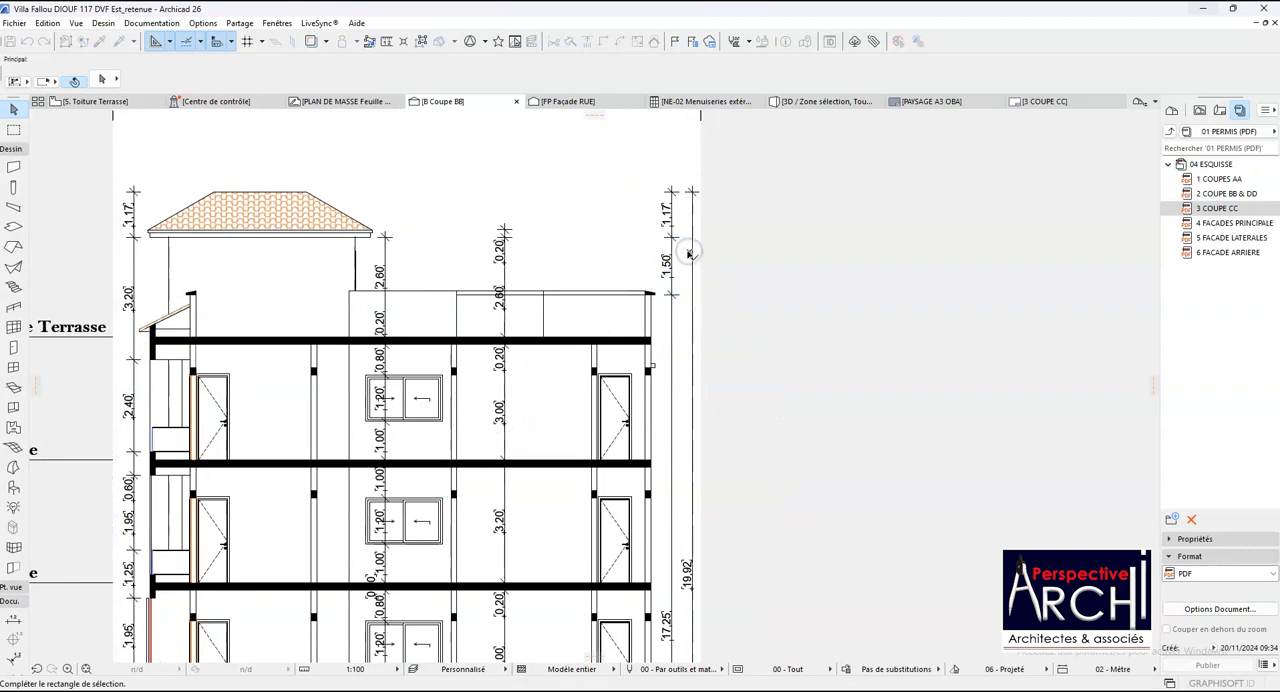
pyautogui.click(691, 230)
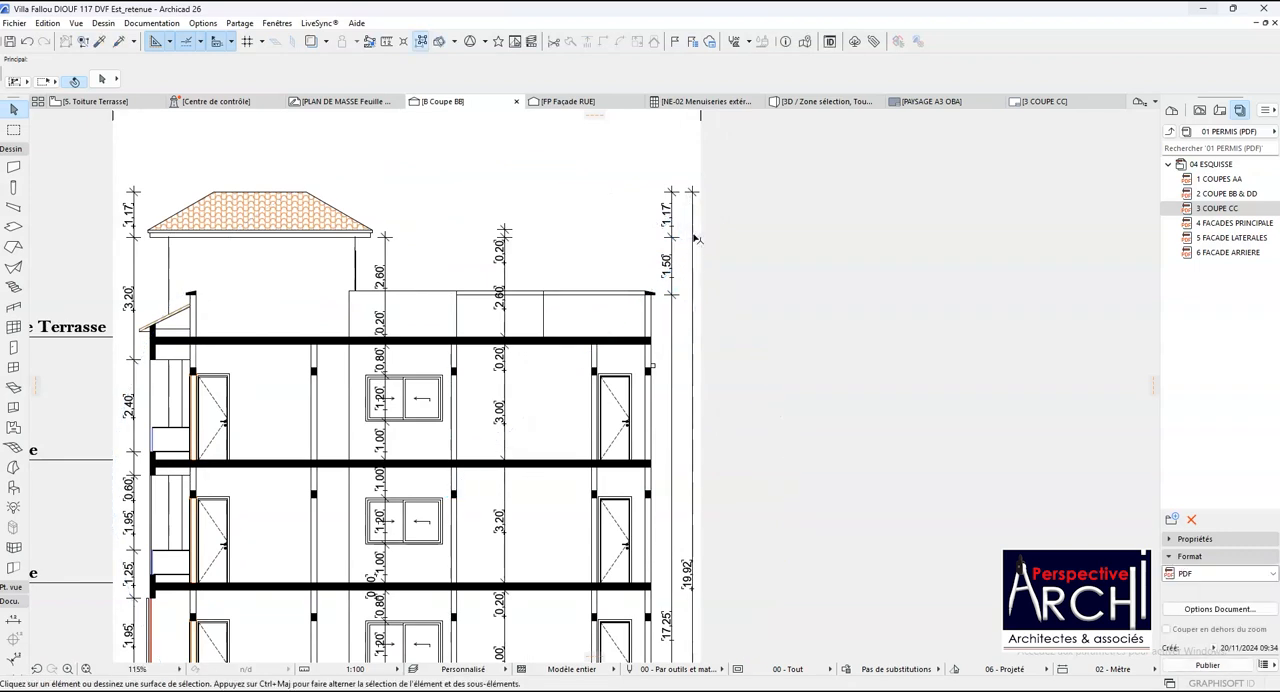
pyautogui.click(692, 194)
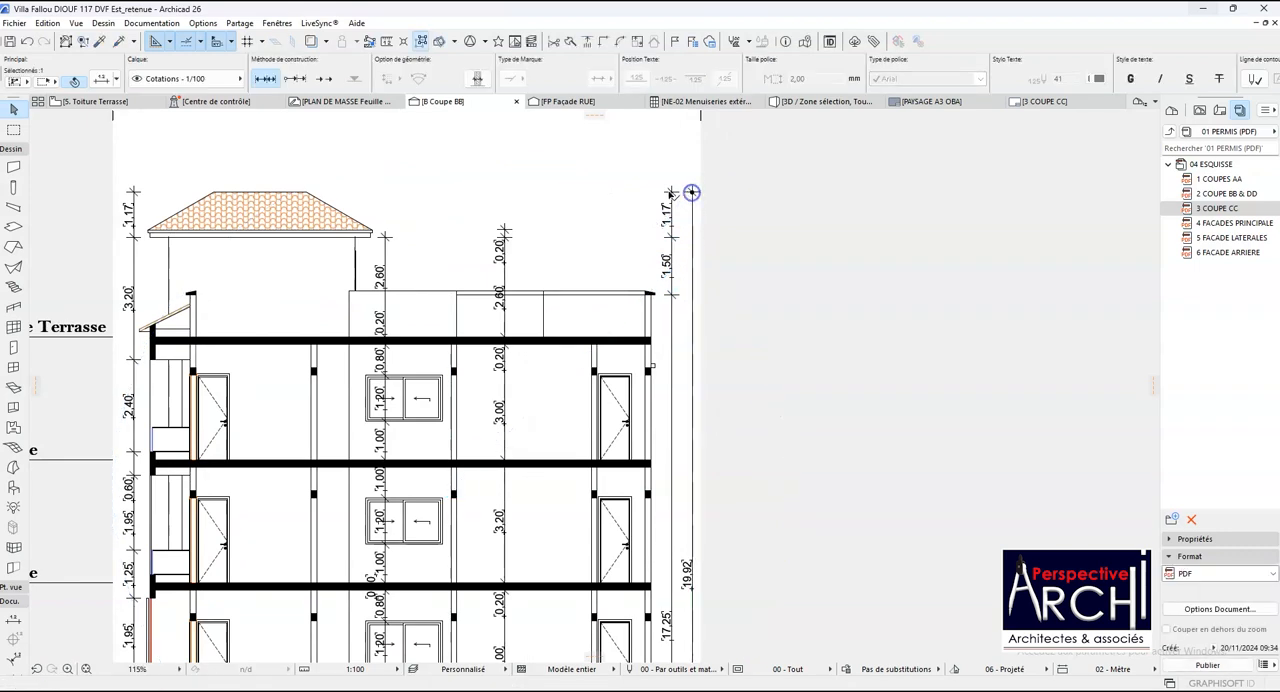
pyautogui.click(693, 192)
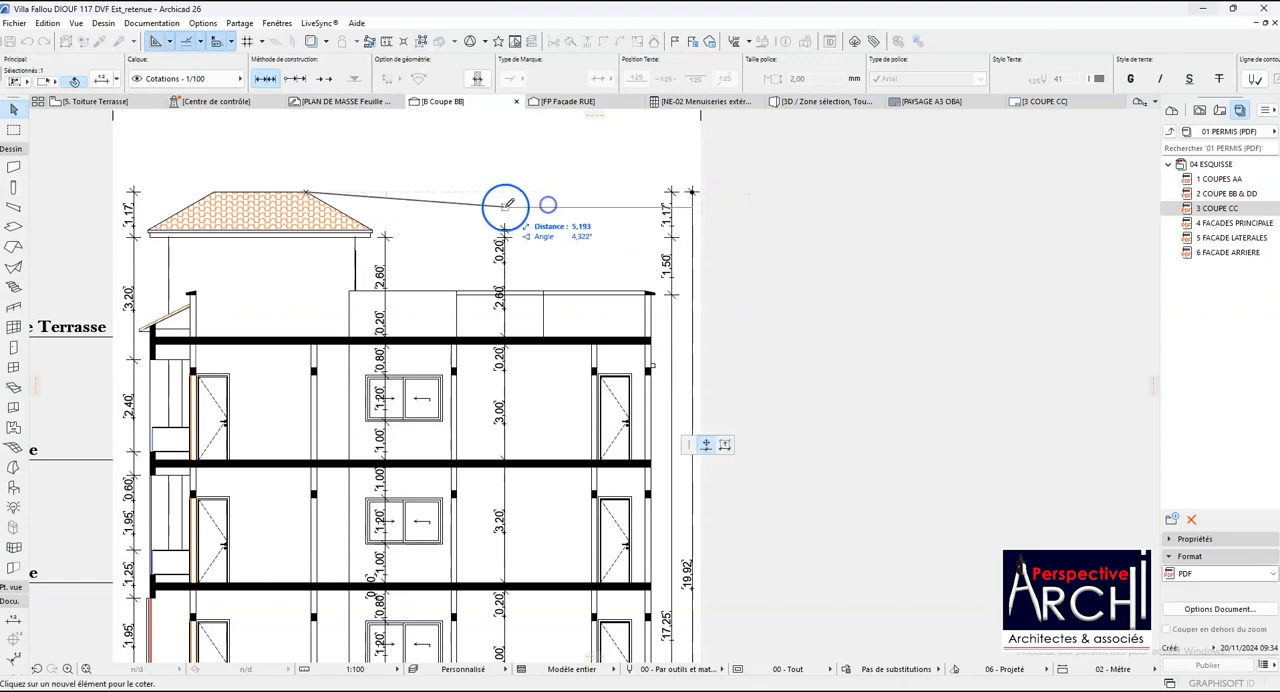
pyautogui.press('Escape')
pyautogui.press('Escape')
# - Review section BB once more from the roof down to the ground floor, checking the façade side, balconies and openings
pyautogui.scroll(-3, 529, 185)
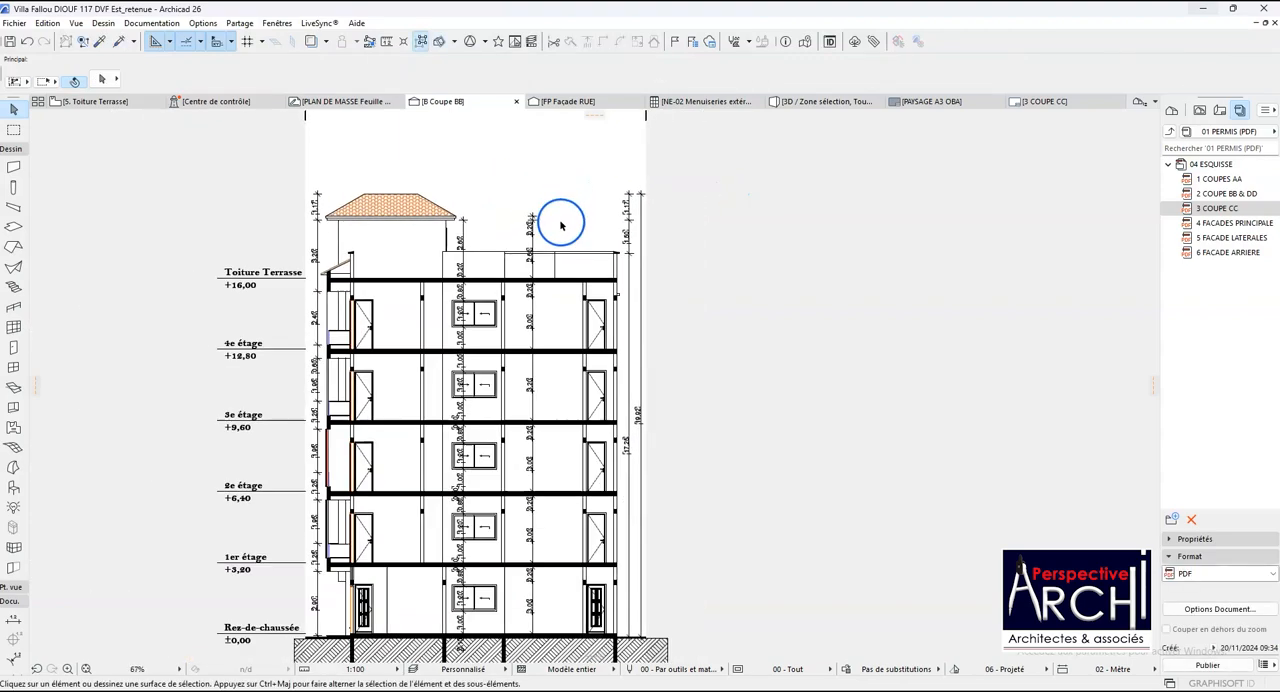
pyautogui.scroll(1, 531, 214)
pyautogui.scroll(3, 360, 303)
pyautogui.scroll(-5, 360, 303)
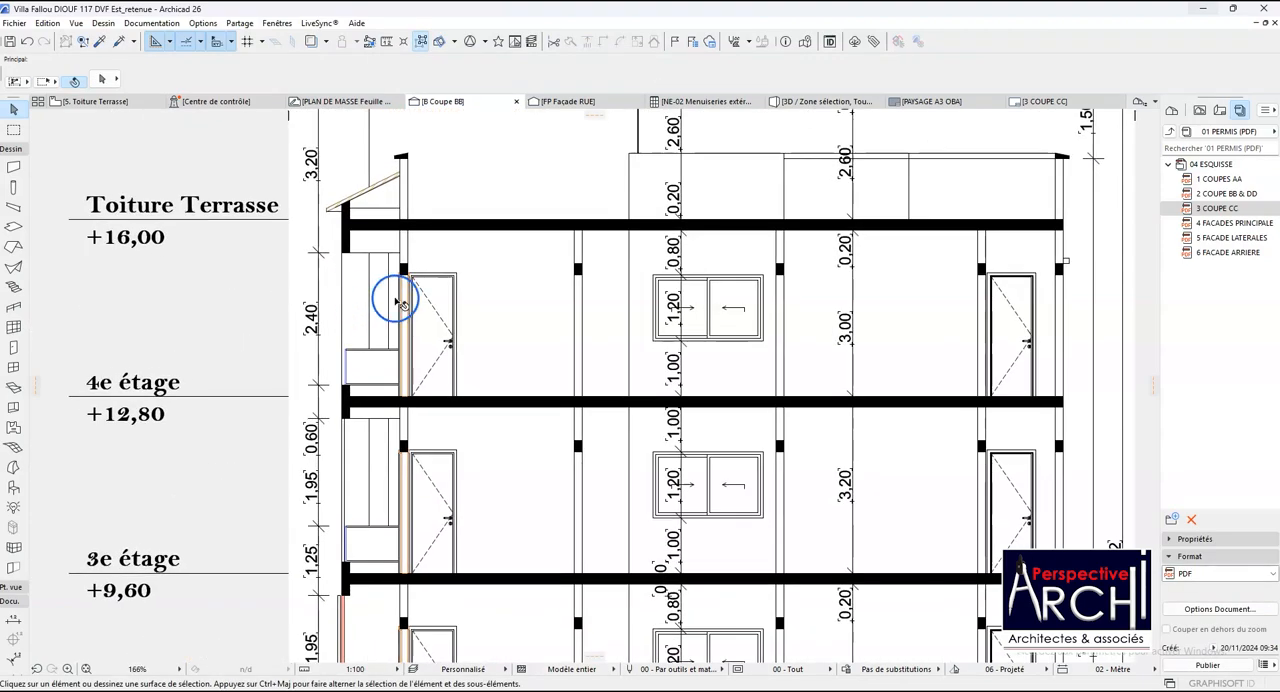
pyautogui.scroll(6, 420, 495)
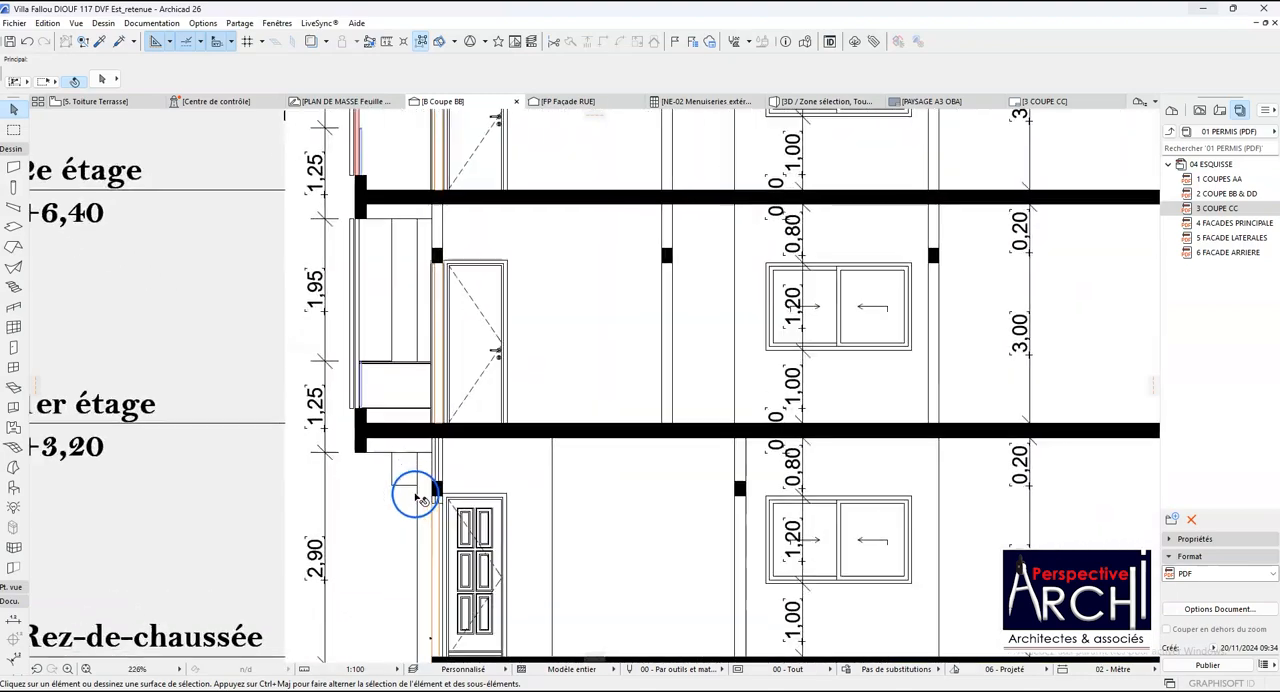
pyautogui.scroll(-4, 420, 493)
pyautogui.scroll(-4, 438, 470)
pyautogui.scroll(1, 429, 429)
pyautogui.scroll(-1, 491, 560)
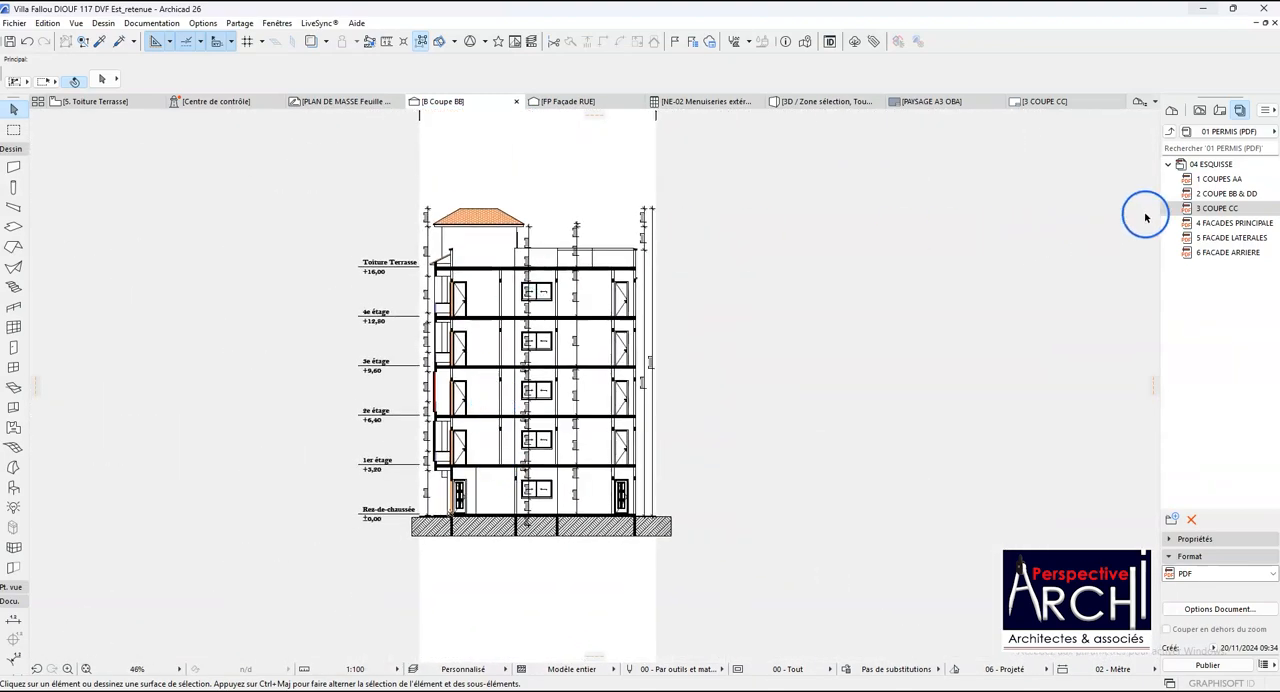
# - Open the 2 COUPE BB & DD layout and update its placed Coupe BB drawing from the source section
pyautogui.doubleClick(1228, 194)
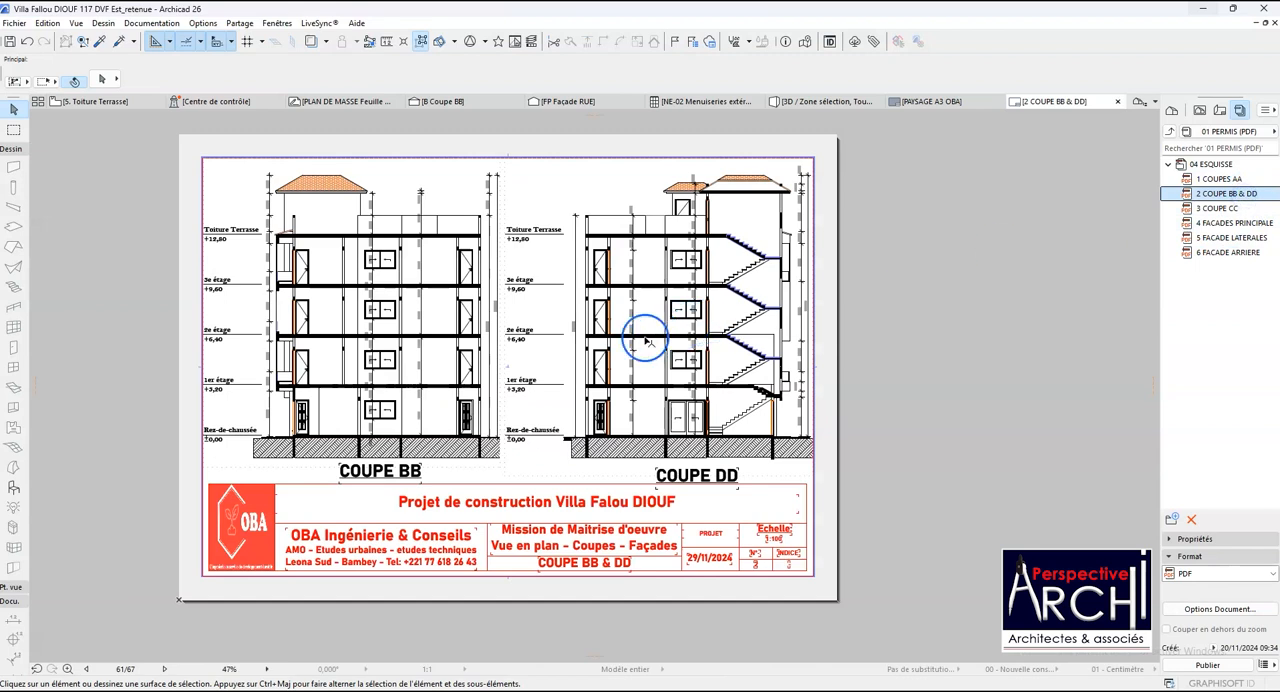
pyautogui.click(400, 336)
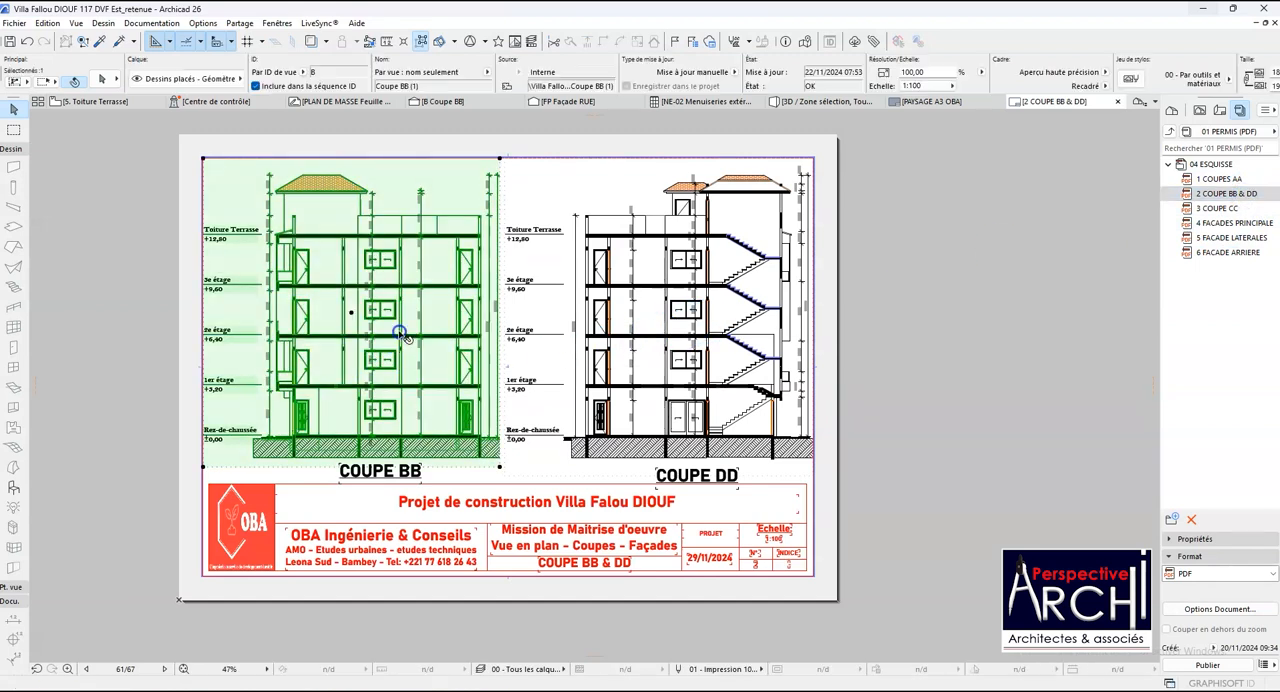
pyautogui.rightClick(400, 336)
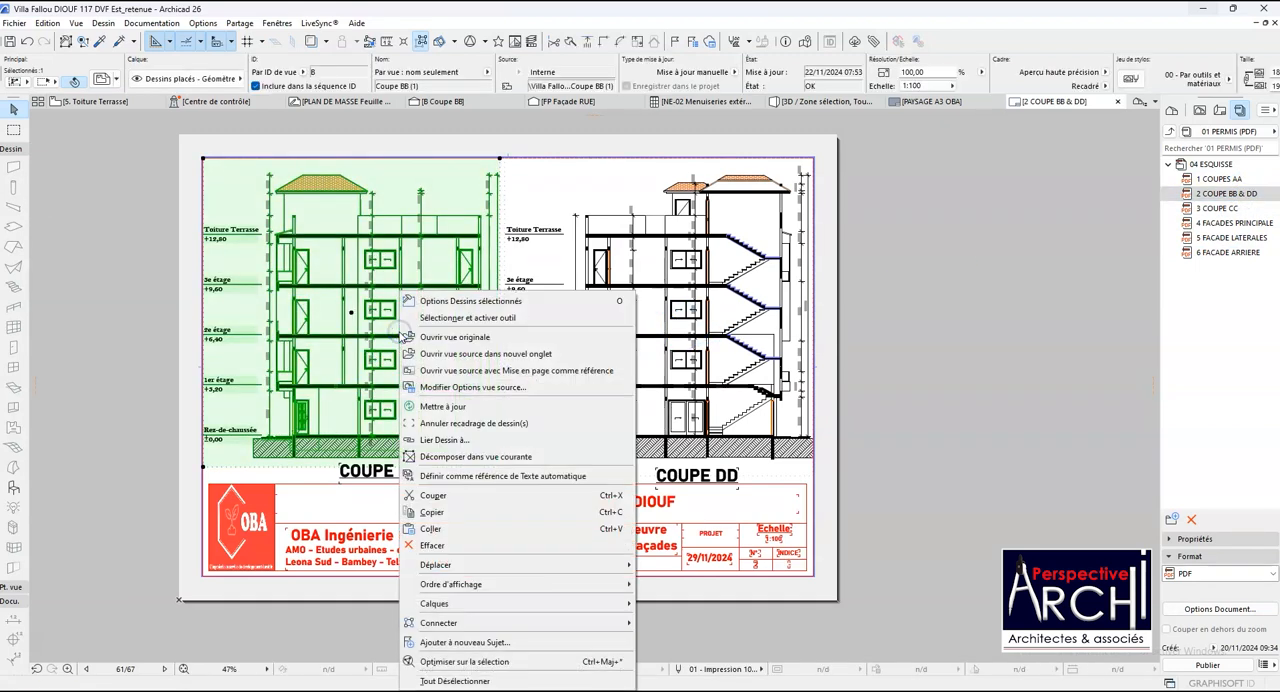
pyautogui.click(432, 407)
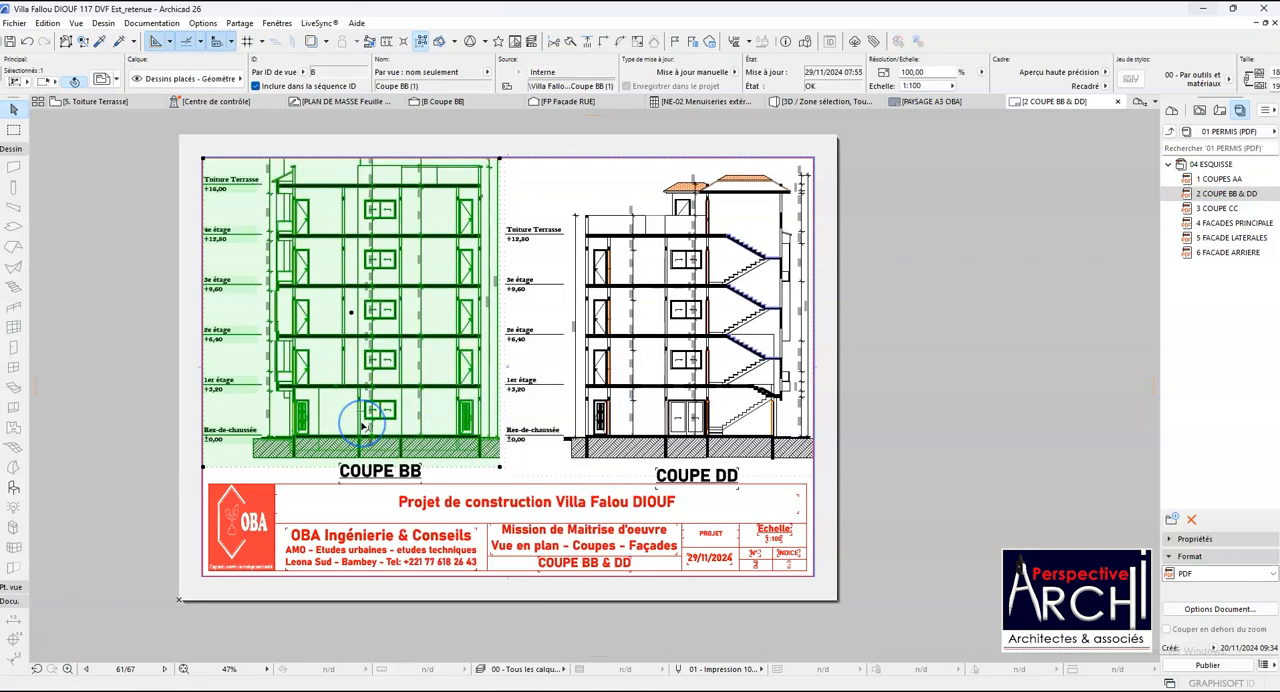
pyautogui.scroll(1, 362, 425)
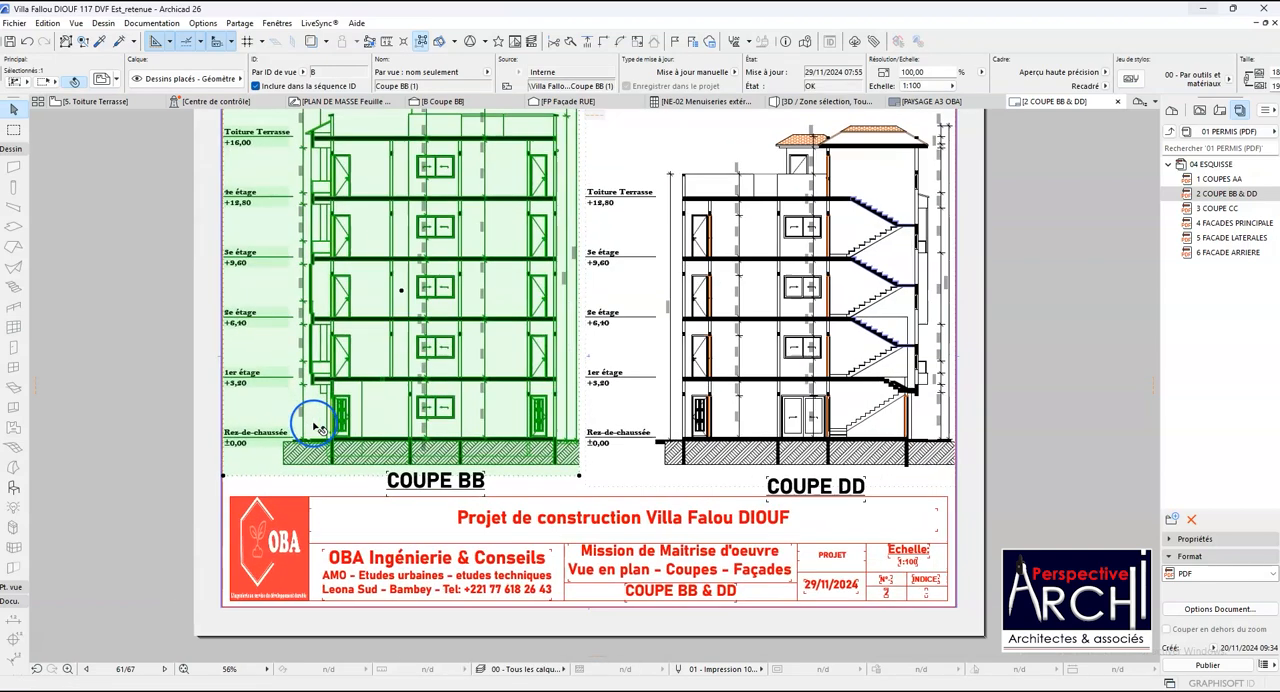
pyautogui.scroll(1, 400, 428)
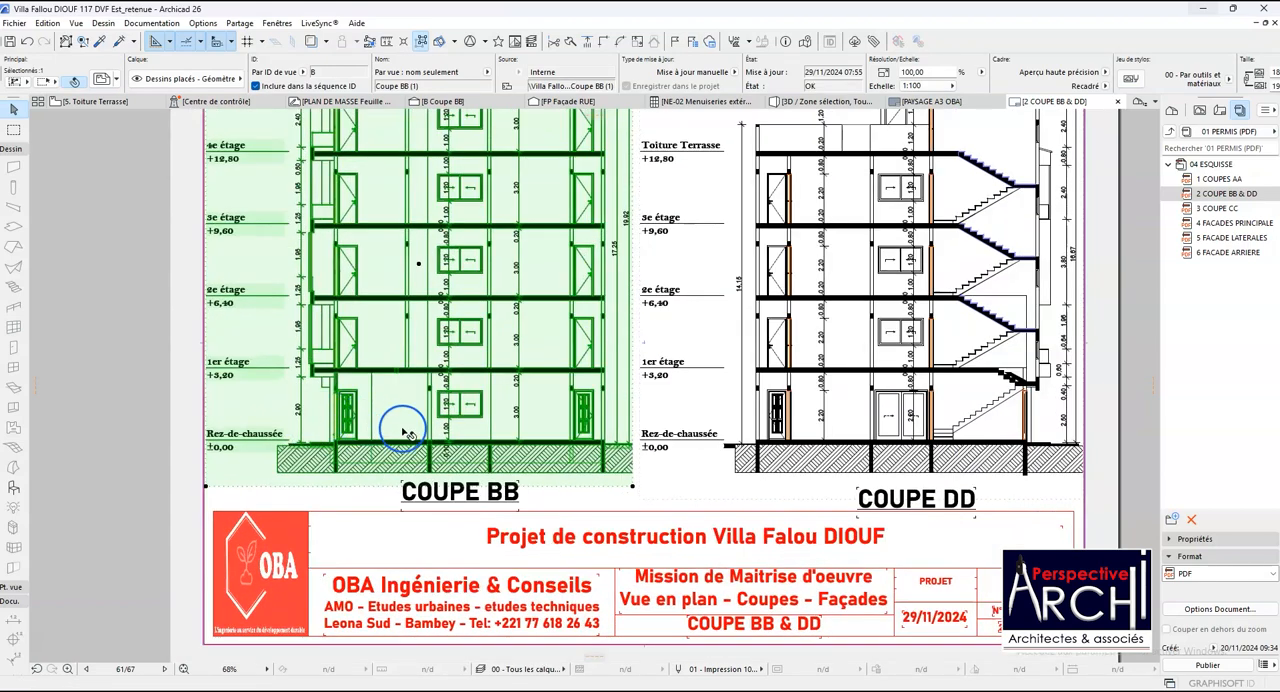
pyautogui.scroll(-3, 410, 437)
pyautogui.click(404, 406)
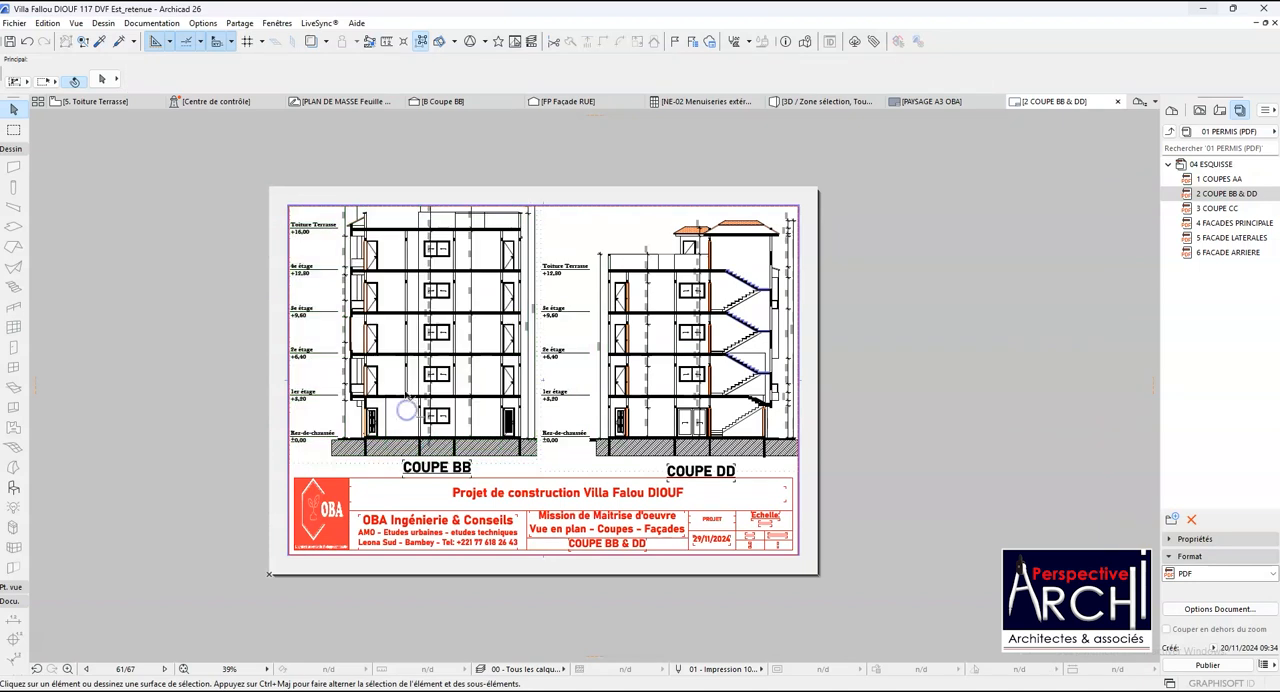
# - Extend the Coupe BB drawing's frame upward well beyond the sheet and update the drawing to the enlarged frame
pyautogui.click(418, 360)
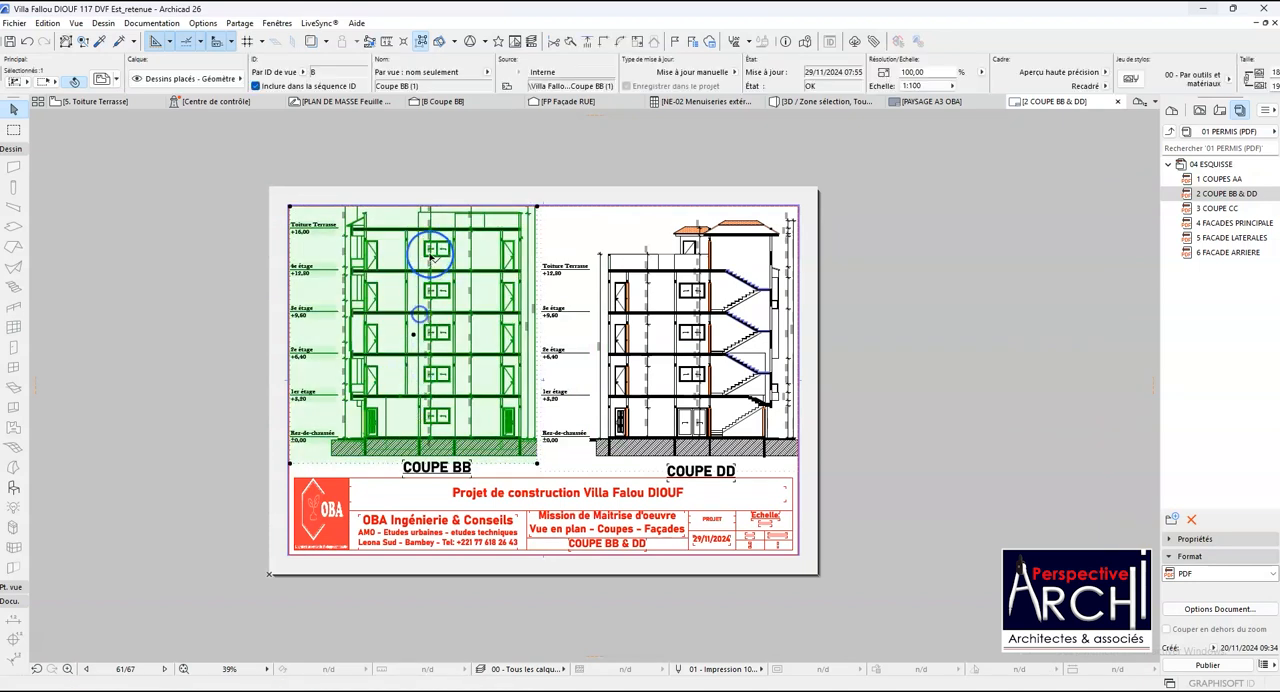
pyautogui.scroll(-2, 433, 300)
pyautogui.click(434, 266)
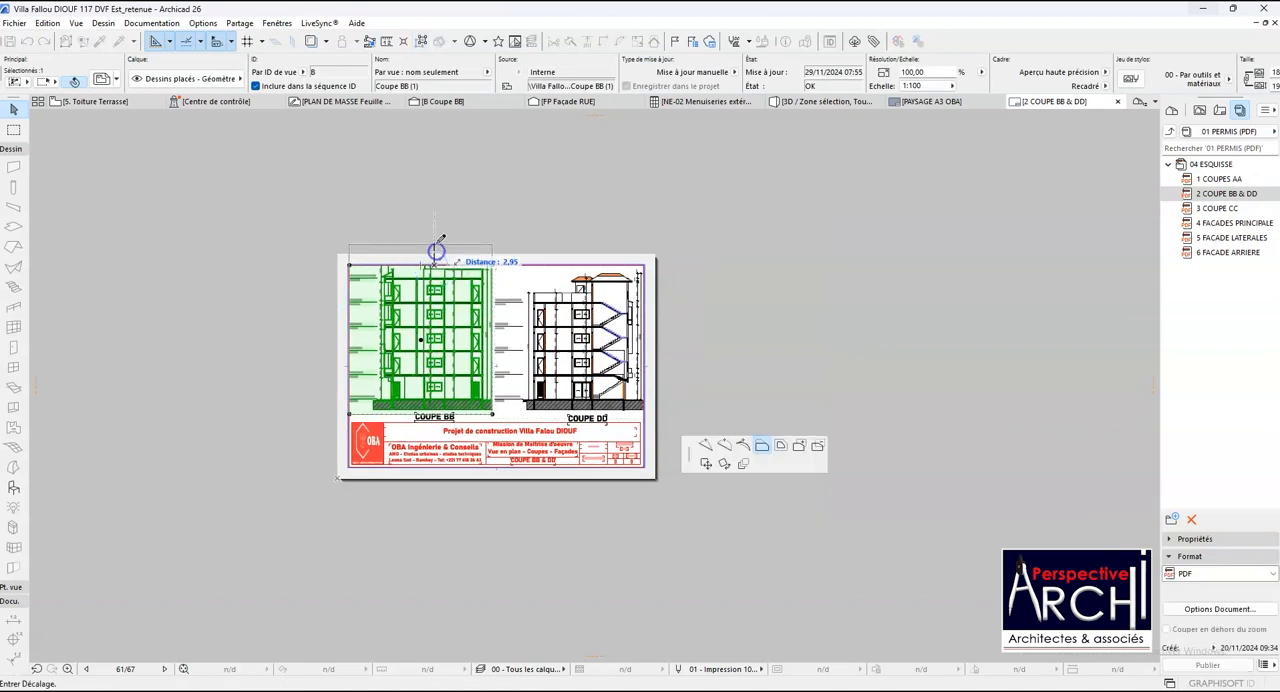
pyautogui.click(434, 197)
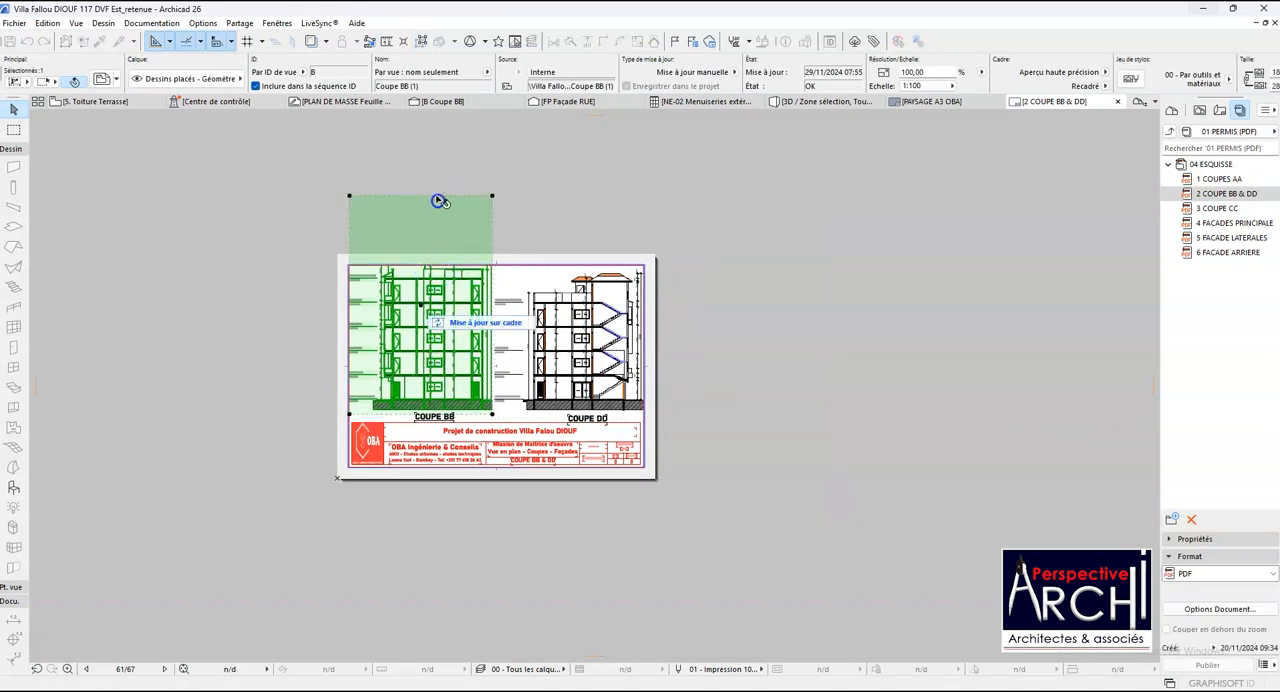
pyautogui.click(465, 323)
pyautogui.scroll(2, 420, 303)
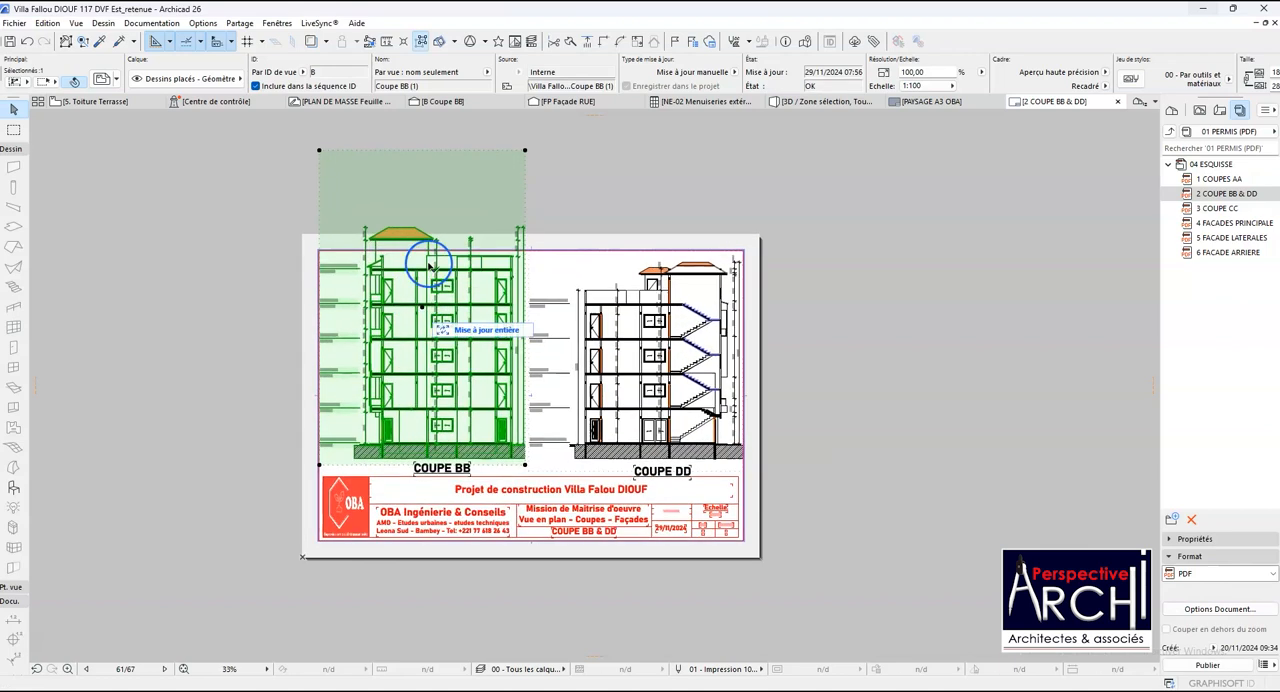
# - Lower the Coupe BB frame's upper edge close to the roof and move the drawing down to the sheet border's upper line
pyautogui.click(441, 151)
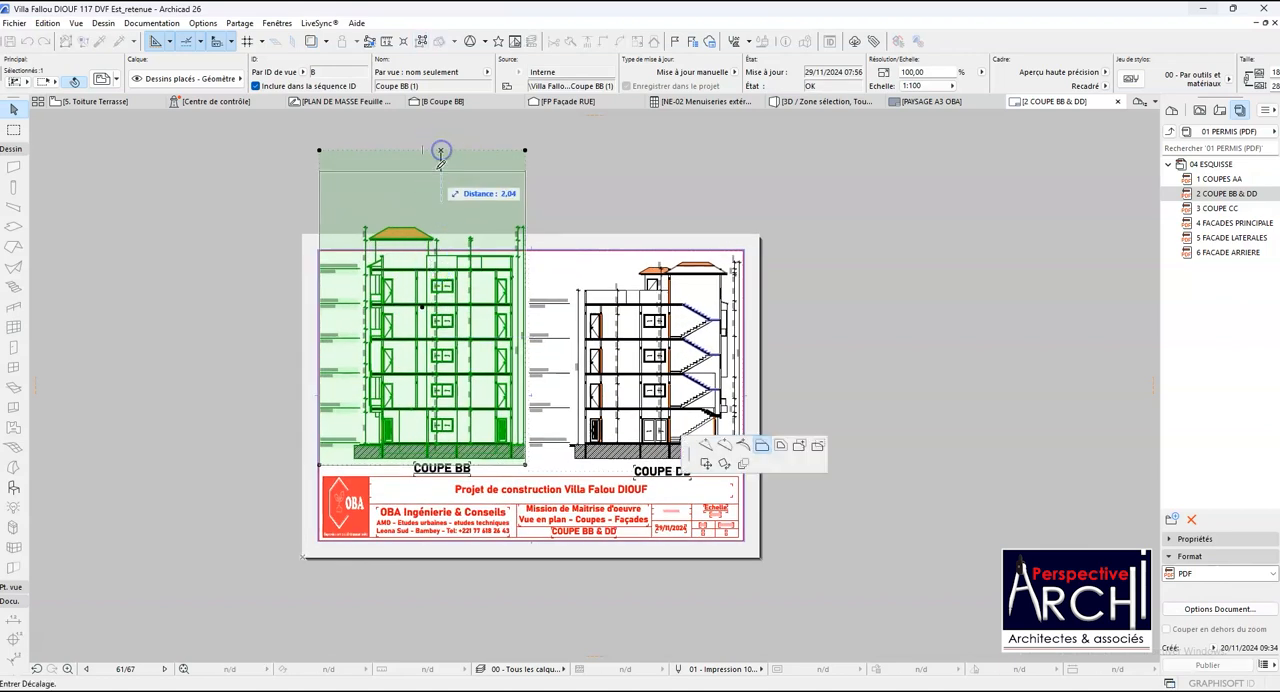
pyautogui.click(399, 217)
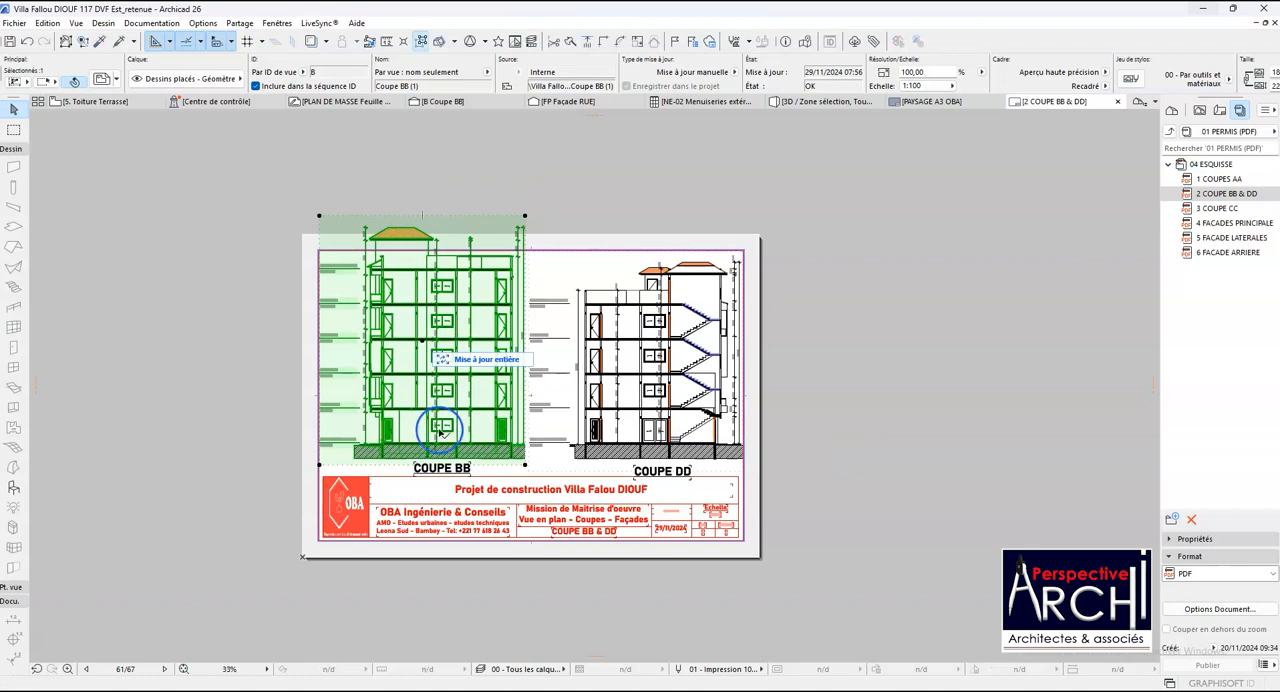
pyautogui.scroll(1, 422, 425)
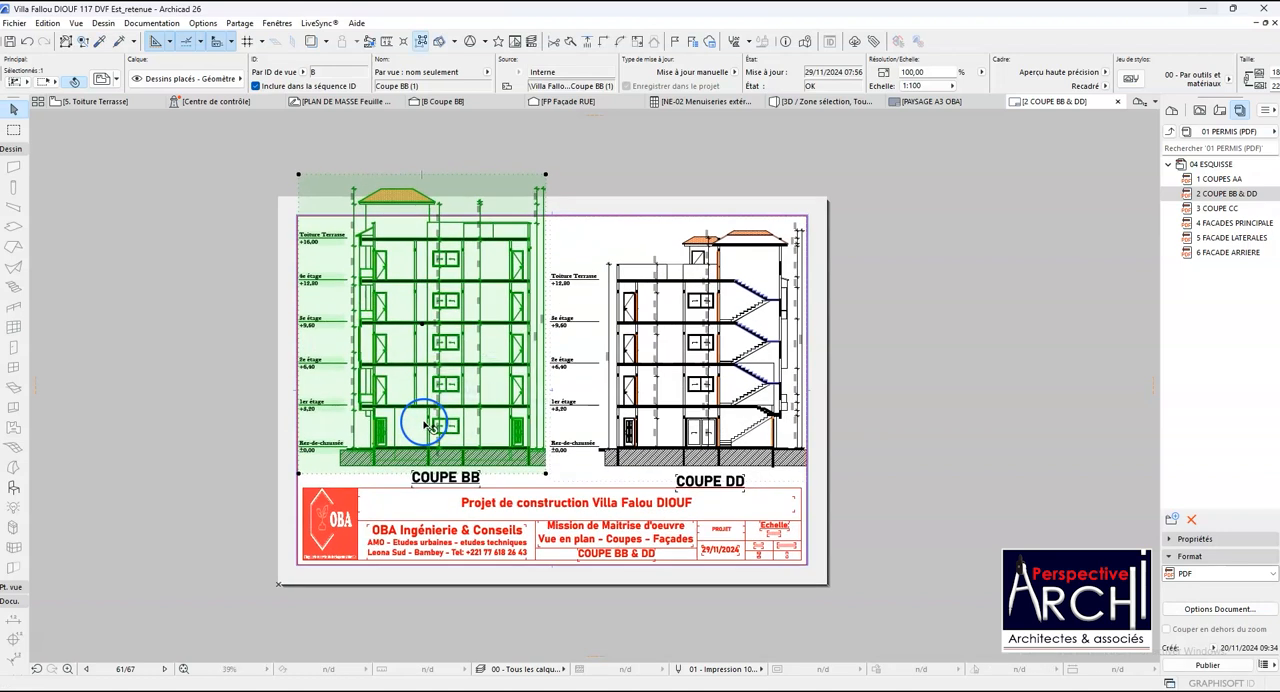
pyautogui.click(424, 425)
pyautogui.scroll(1, 418, 400)
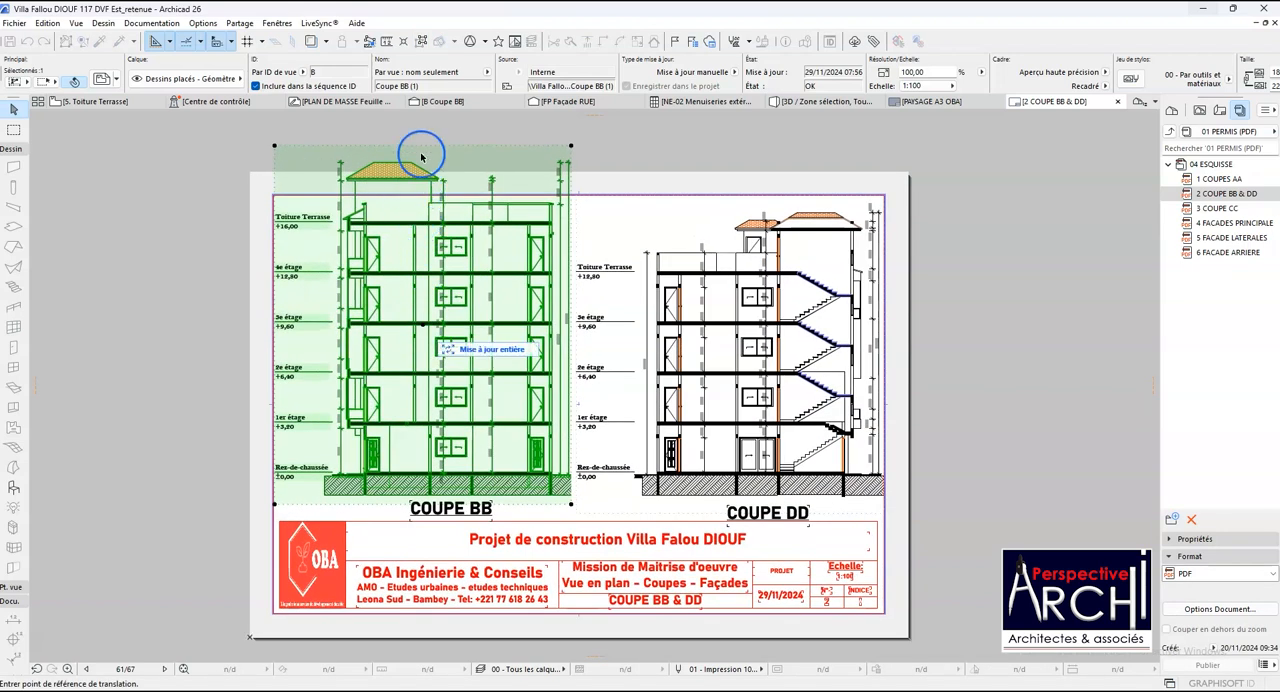
pyautogui.click(422, 147)
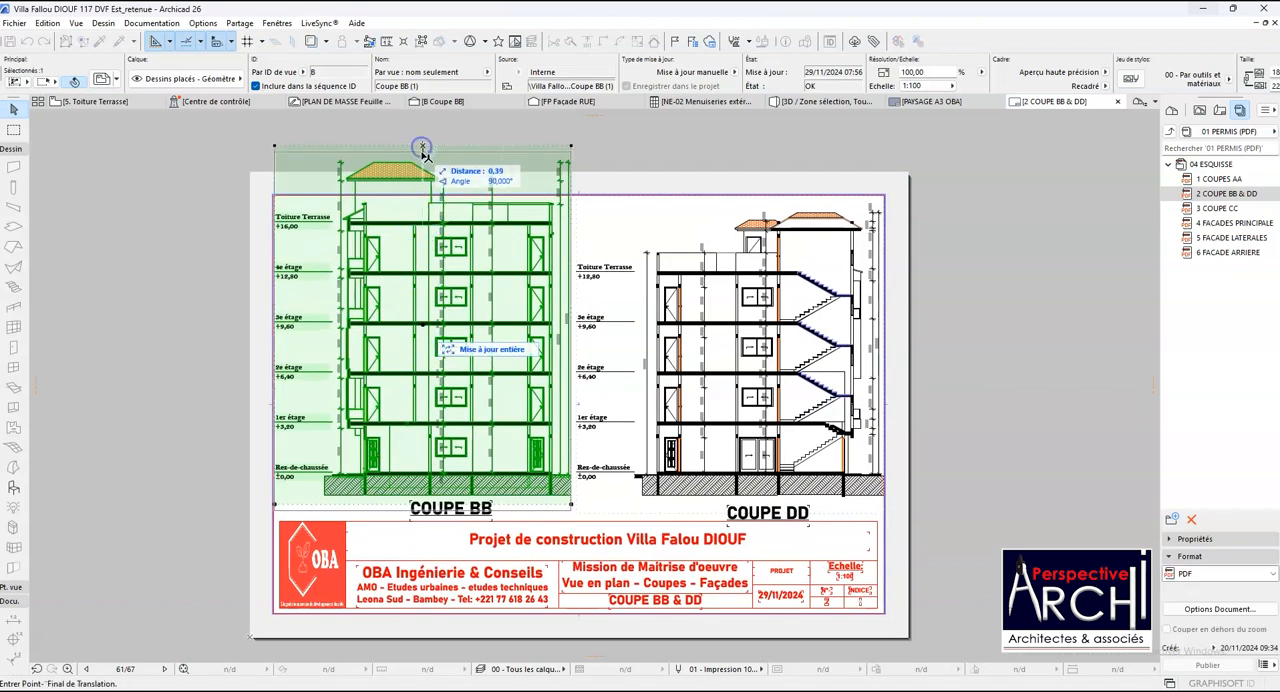
pyautogui.click(424, 200)
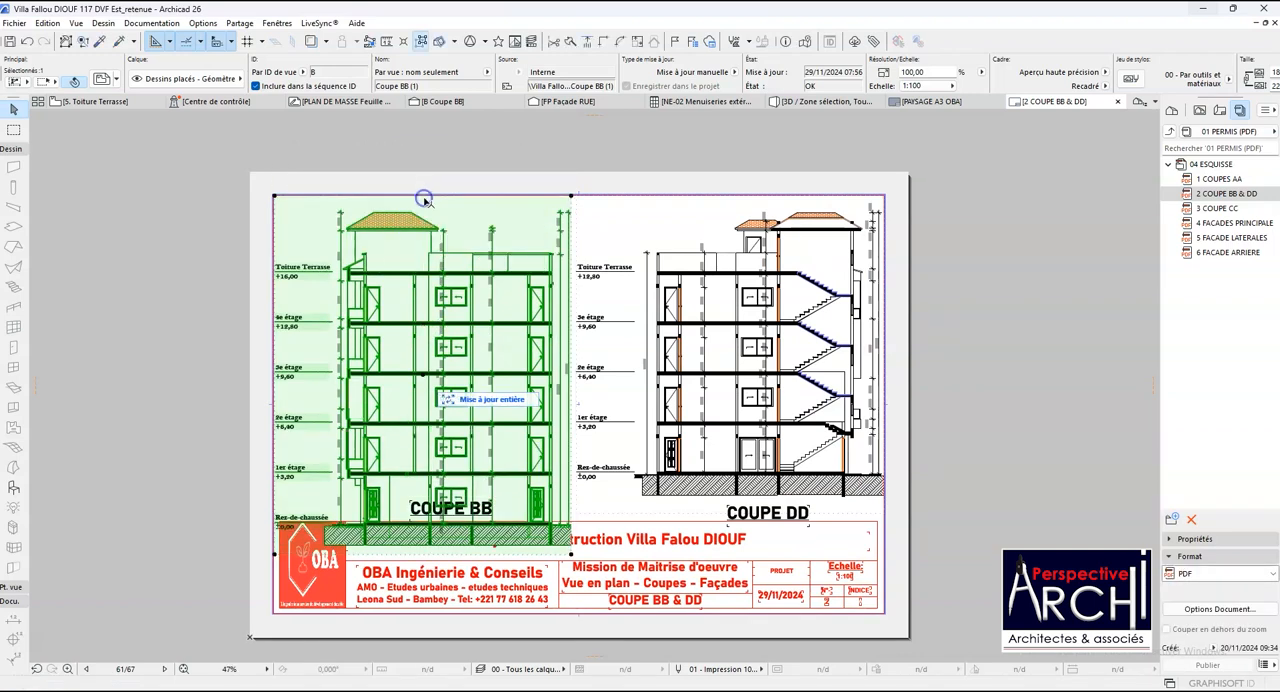
# - Trim the Coupe BB frame's upper edge by about 0.82 and another 0.12, to just above the roof ridge
pyautogui.scroll(4, 424, 192)
pyautogui.scroll(3, 424, 198)
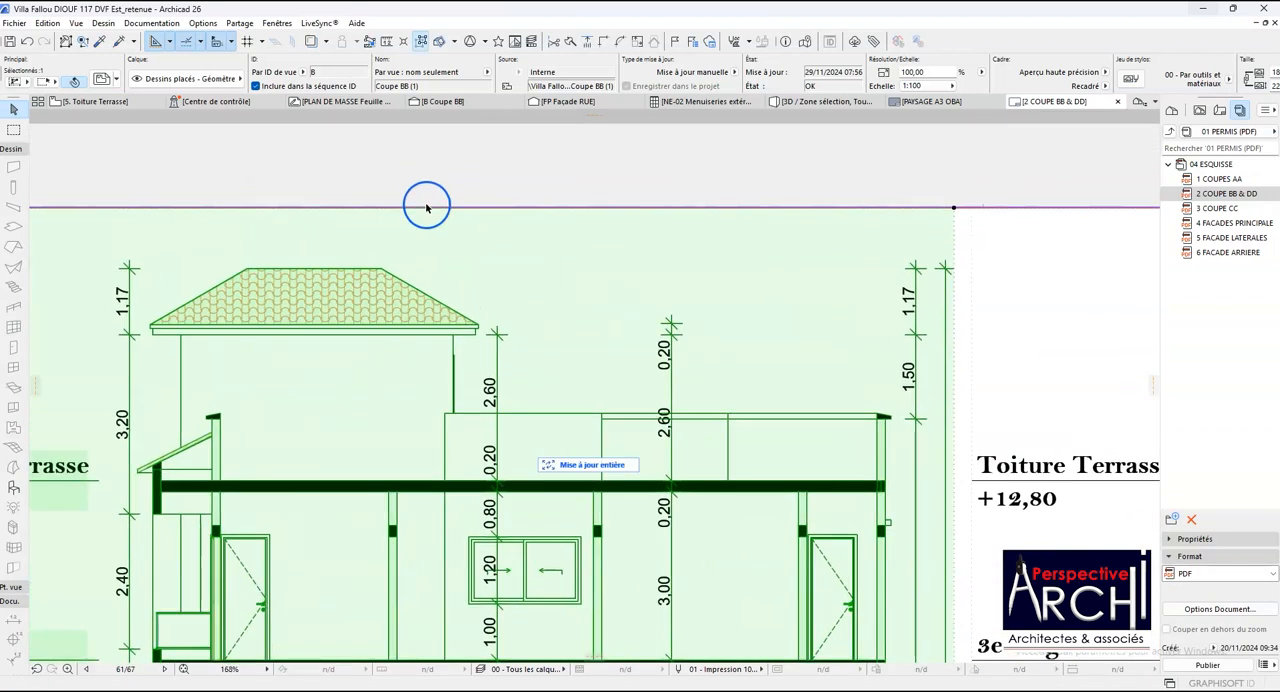
pyautogui.click(427, 209)
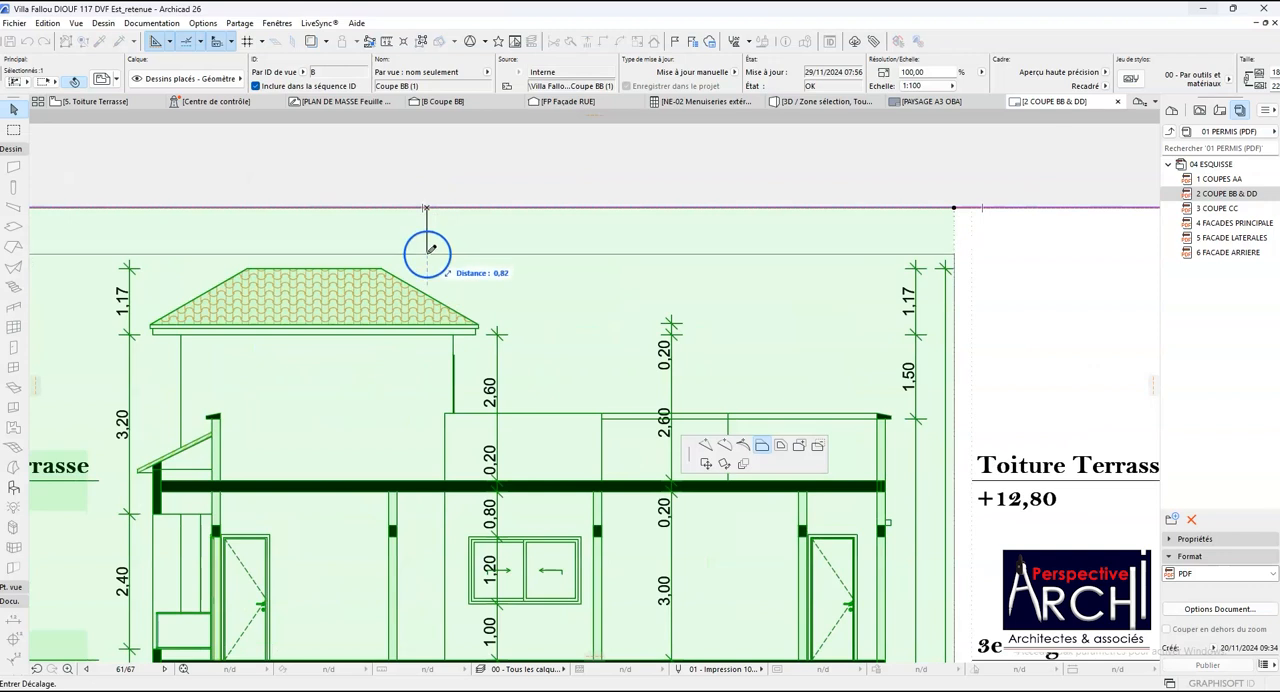
pyautogui.click(427, 253)
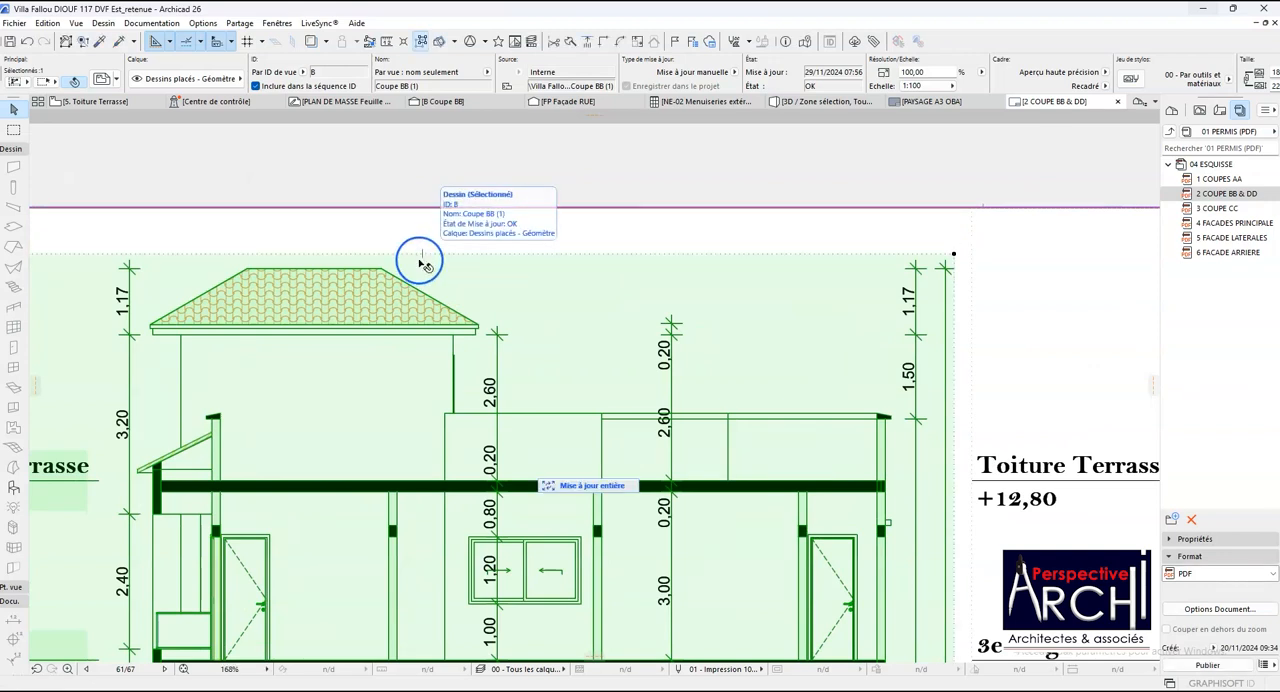
pyautogui.click(418, 254)
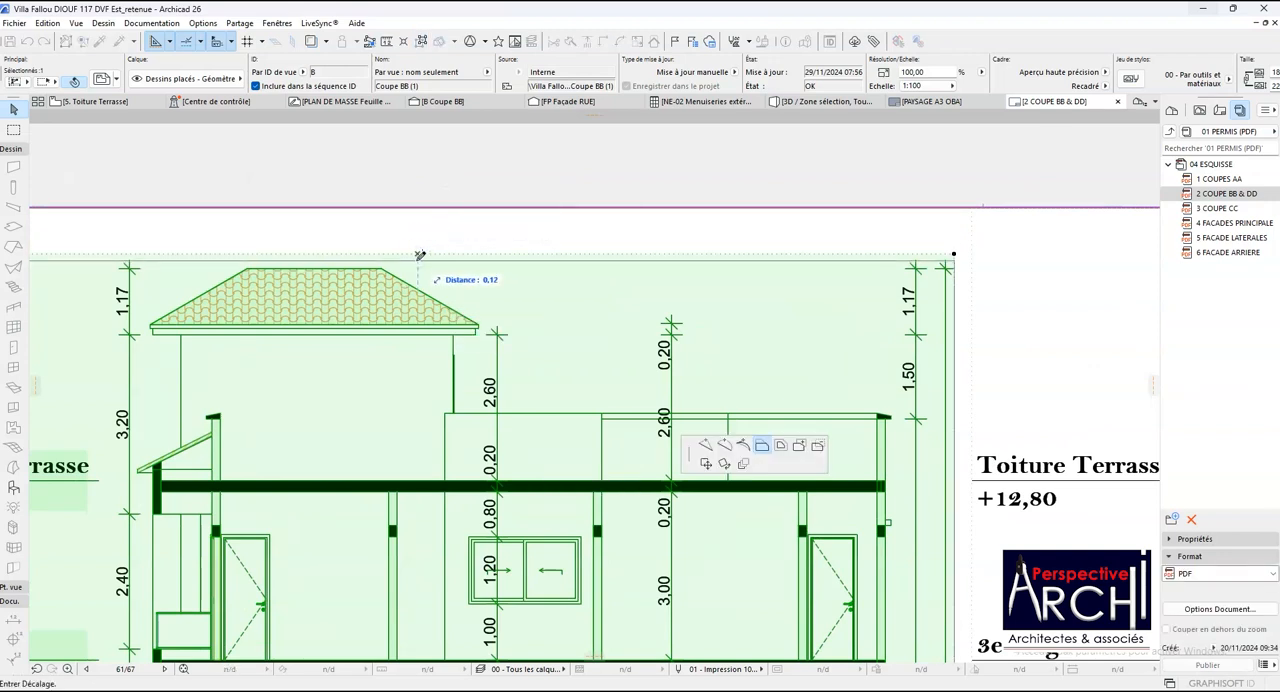
pyautogui.click(422, 260)
# - Move the Coupe BB drawing up by about 0.86, close to the sheet border's upper line
pyautogui.hotkey('ctrl', 'd')
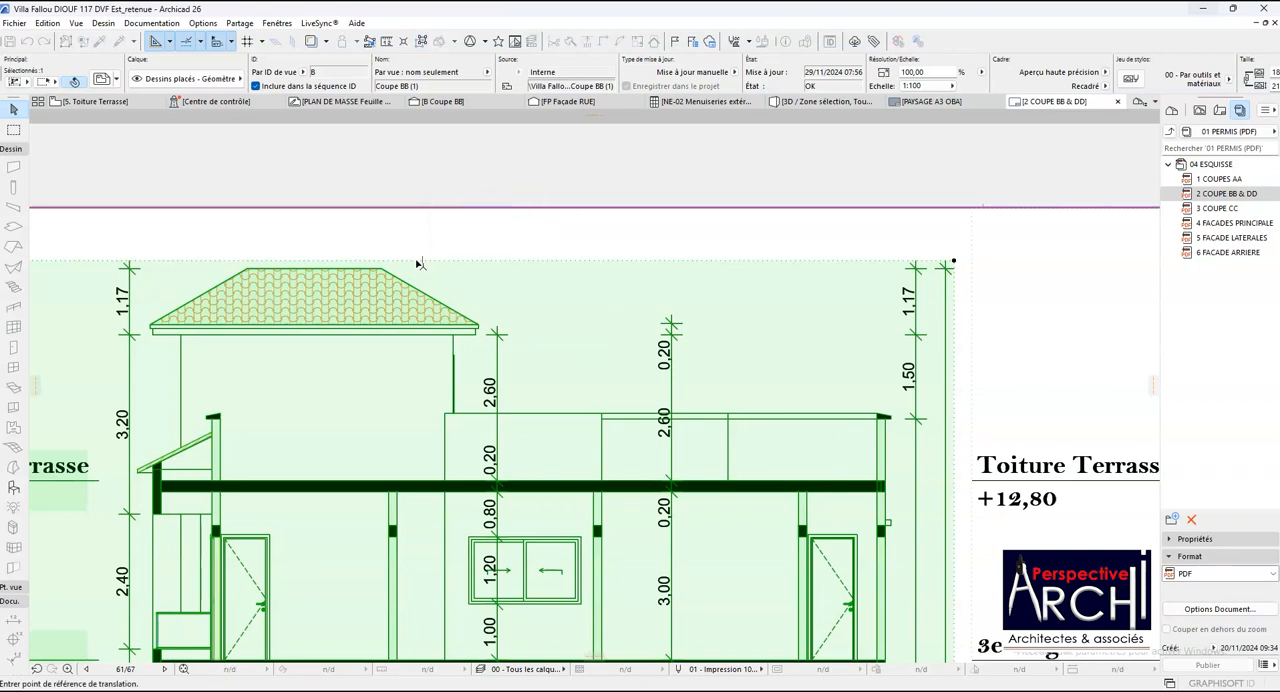
pyautogui.click(418, 262)
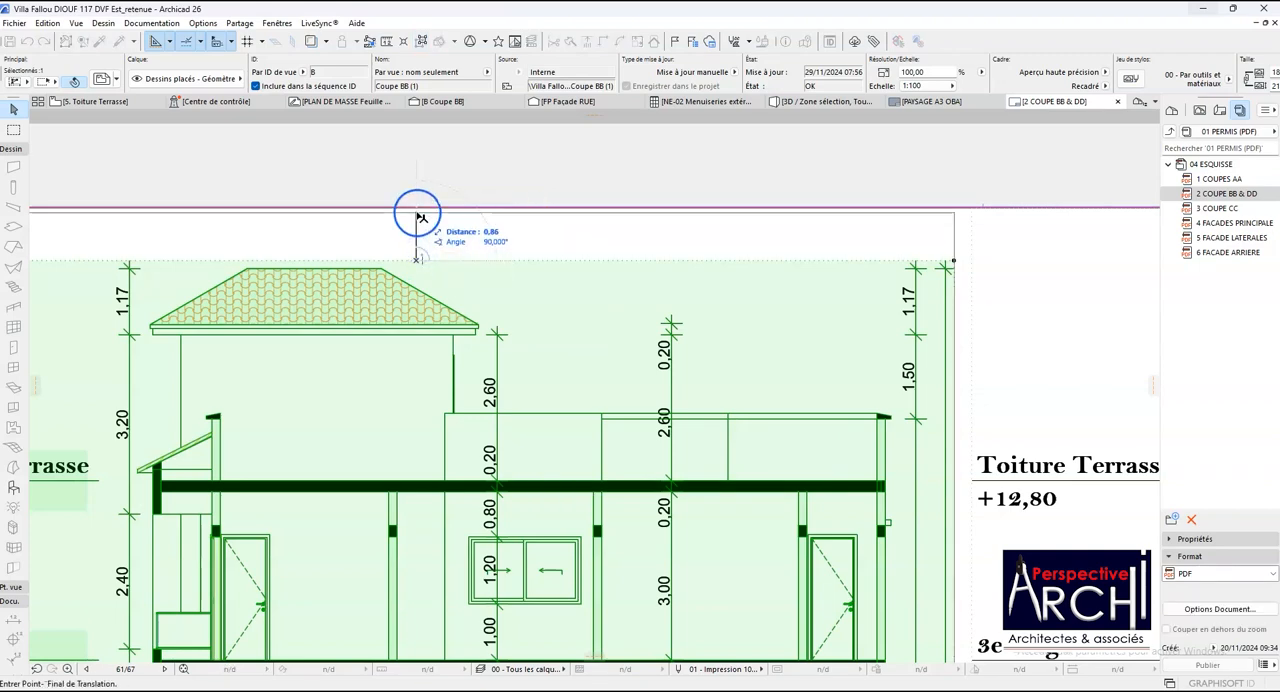
pyautogui.click(421, 214)
# - Examine how the Coupe BB drawing fits the sheet relative to its title, the title block and Coupe DD
pyautogui.scroll(-2, 432, 222)
pyautogui.scroll(-3, 440, 231)
pyautogui.scroll(2, 436, 240)
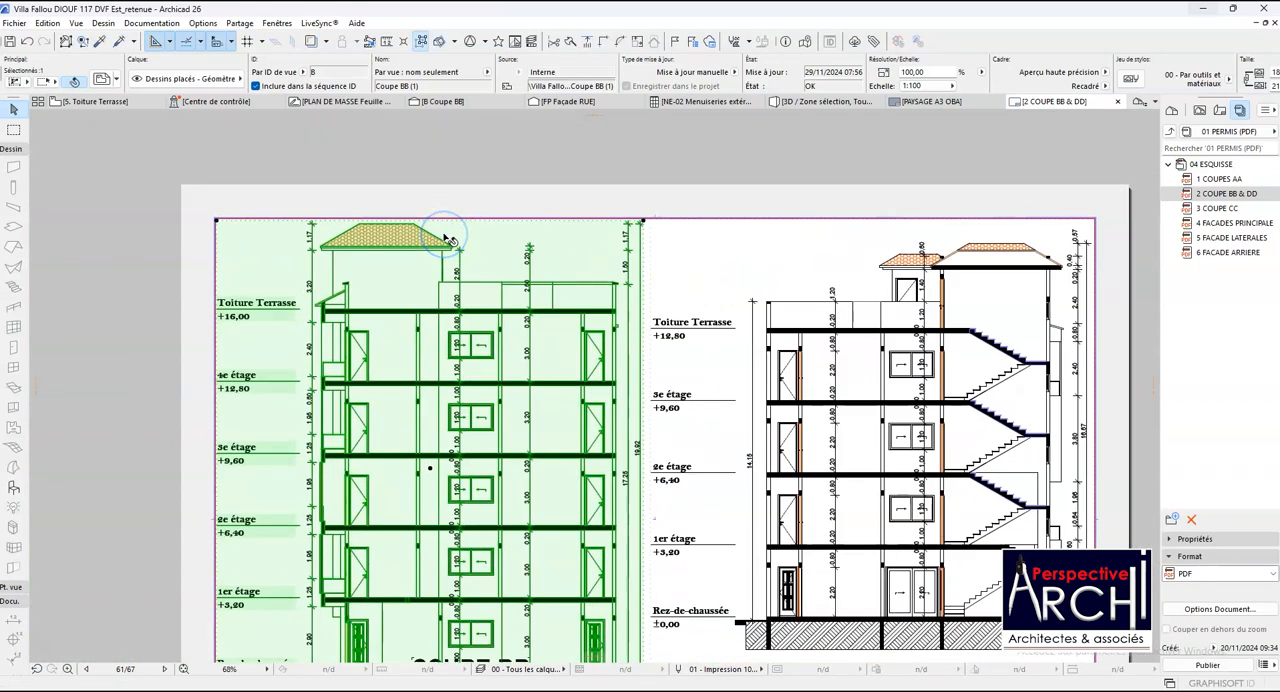
pyautogui.scroll(-2, 432, 243)
pyautogui.scroll(1, 400, 250)
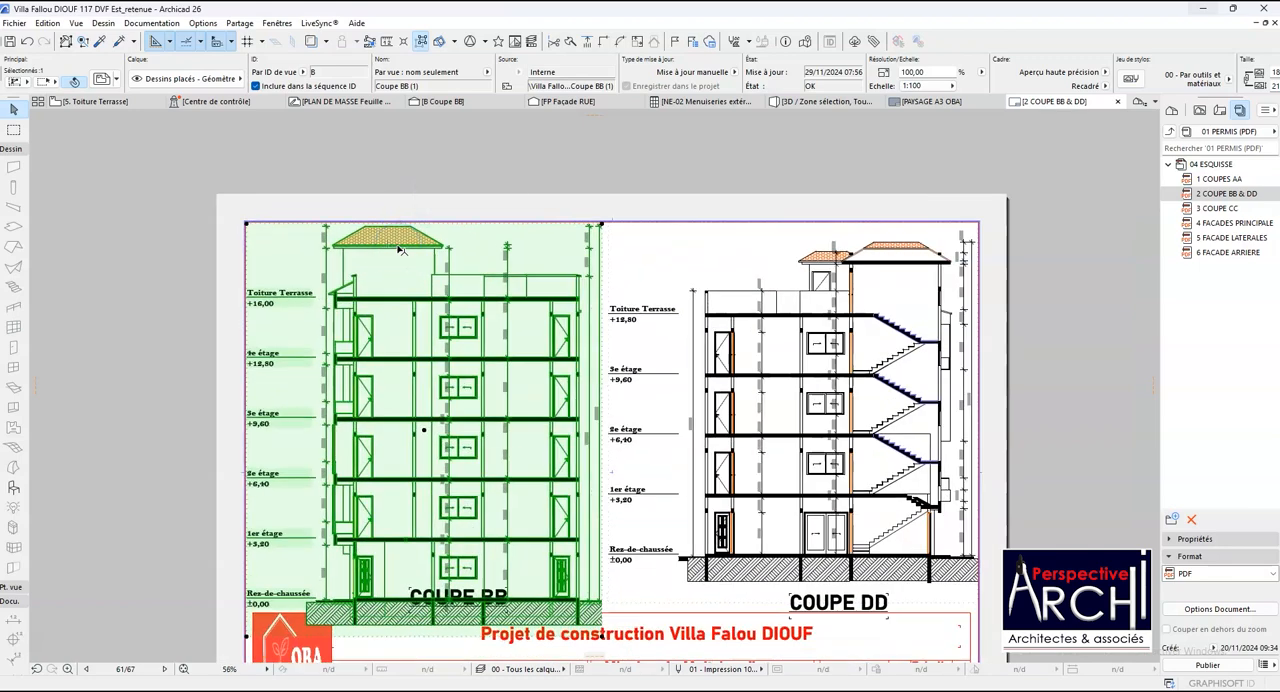
pyautogui.scroll(1, 400, 250)
pyautogui.scroll(-2, 400, 250)
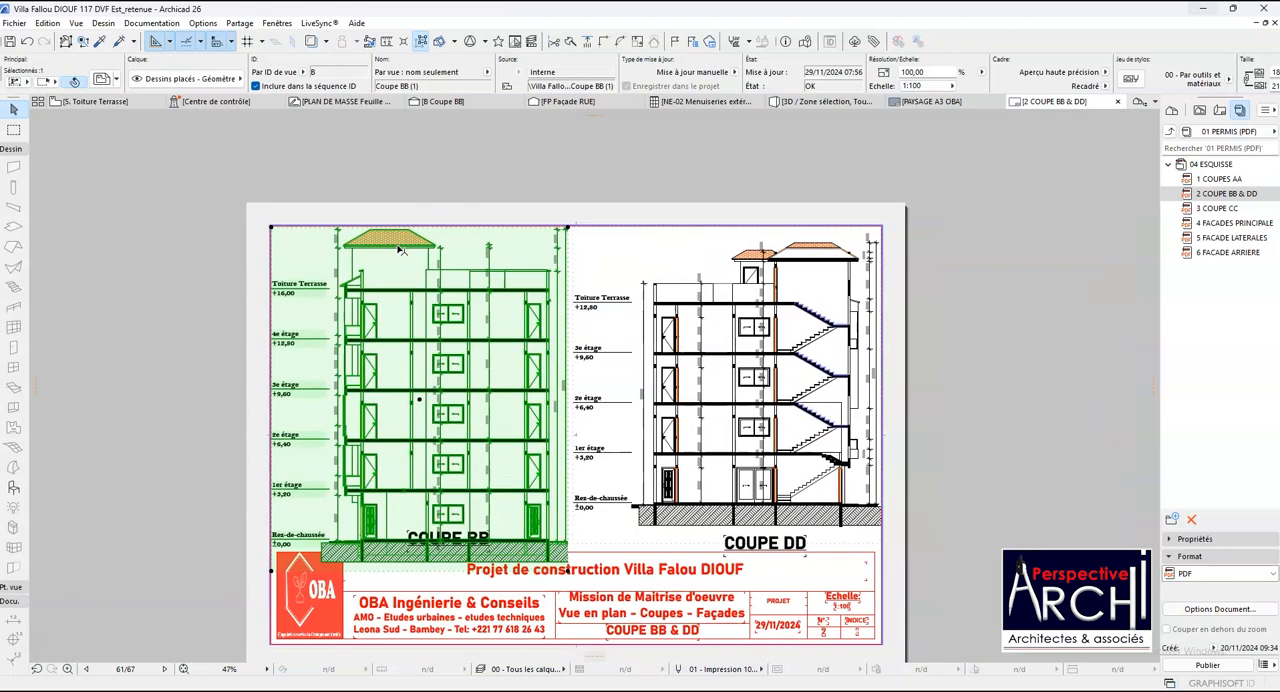
pyautogui.scroll(1, 400, 250)
pyautogui.click(425, 377)
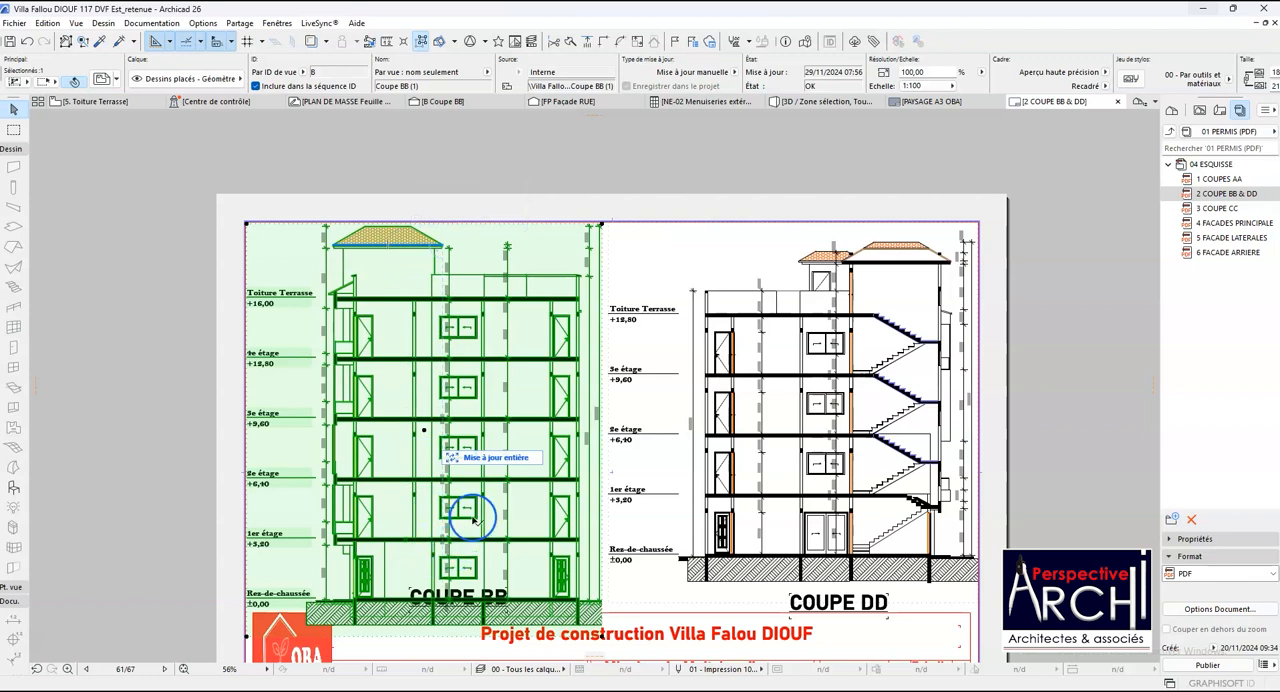
pyautogui.scroll(1, 475, 519)
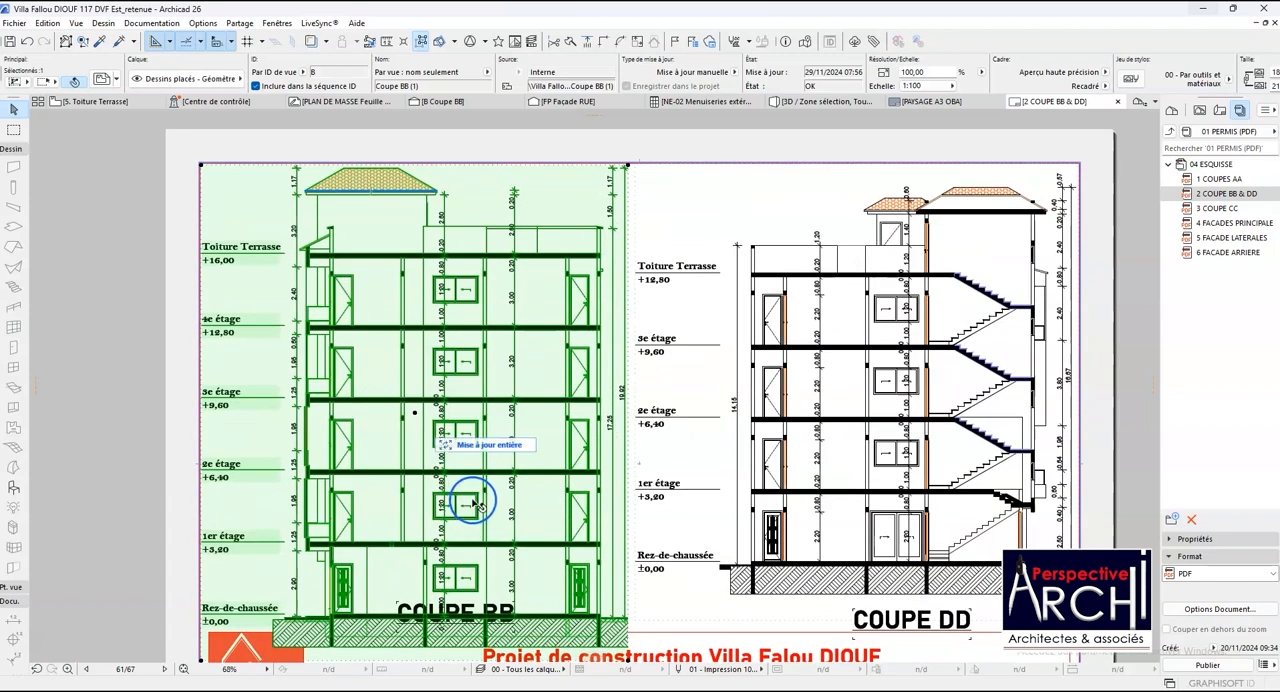
# - Move the COUPE BB title about 3.13 down off the section drawing, to just beneath the ground hatch beside the project title
pyautogui.scroll(-1, 447, 507)
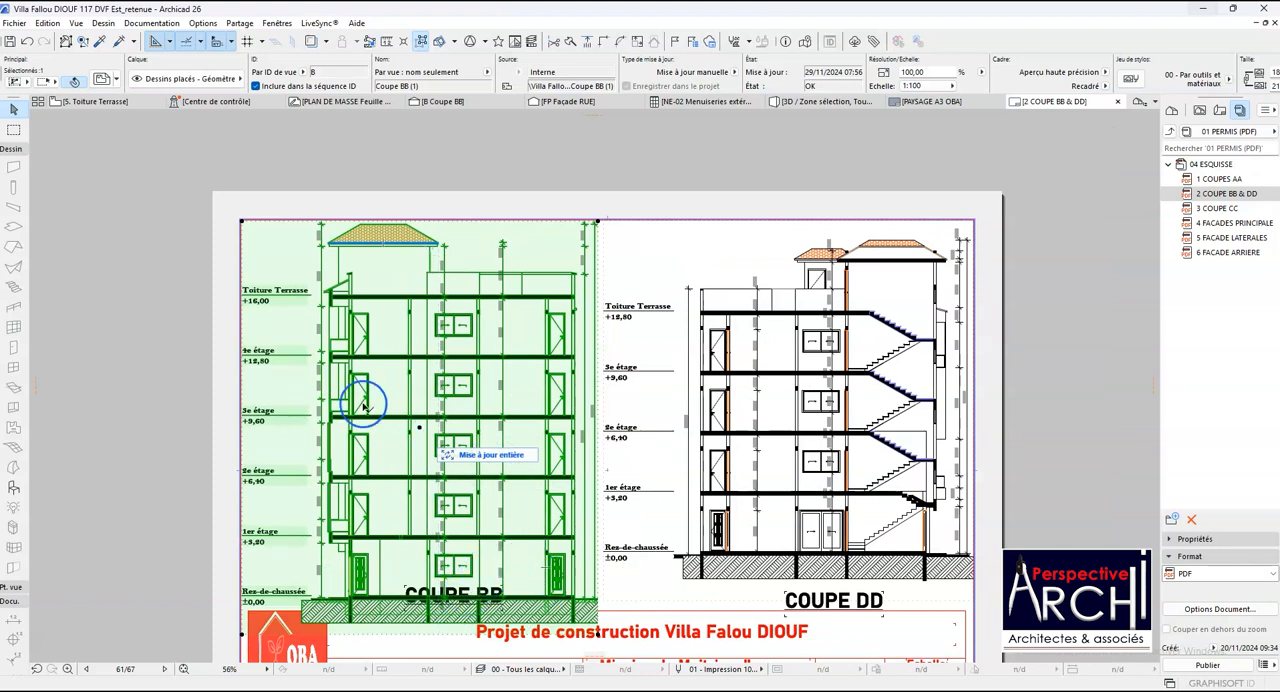
pyautogui.press('Escape')
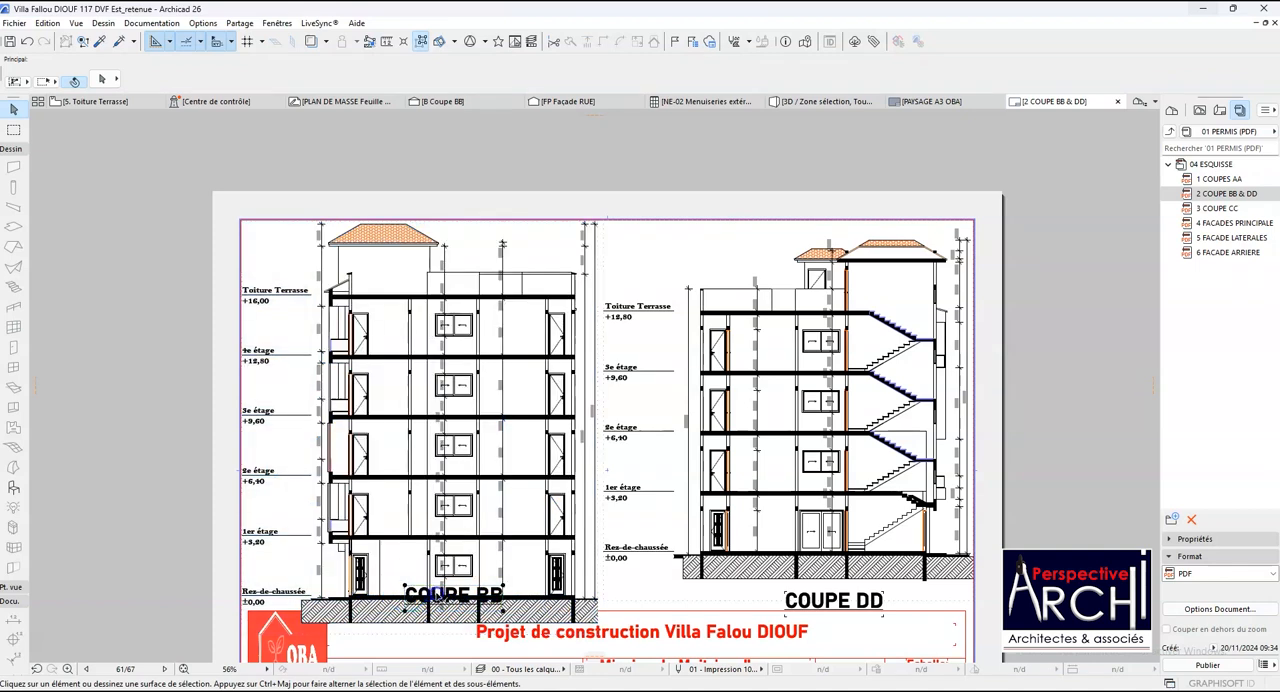
pyautogui.click(438, 594)
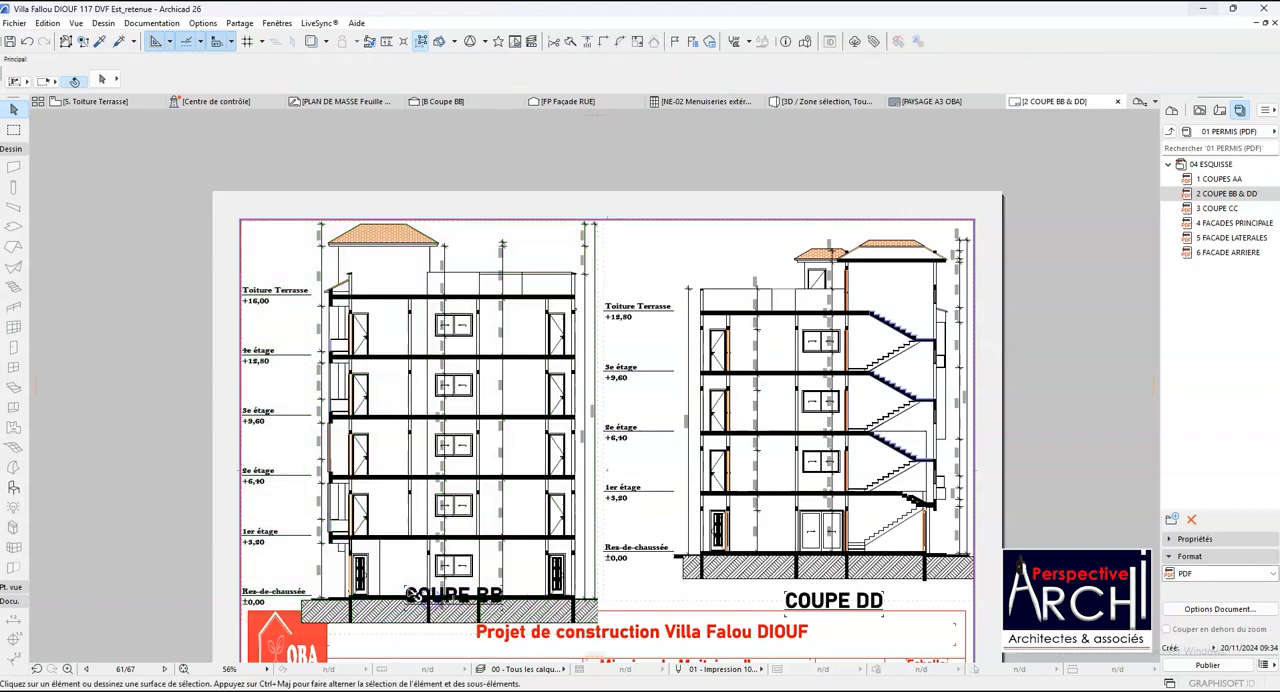
pyautogui.click(443, 600)
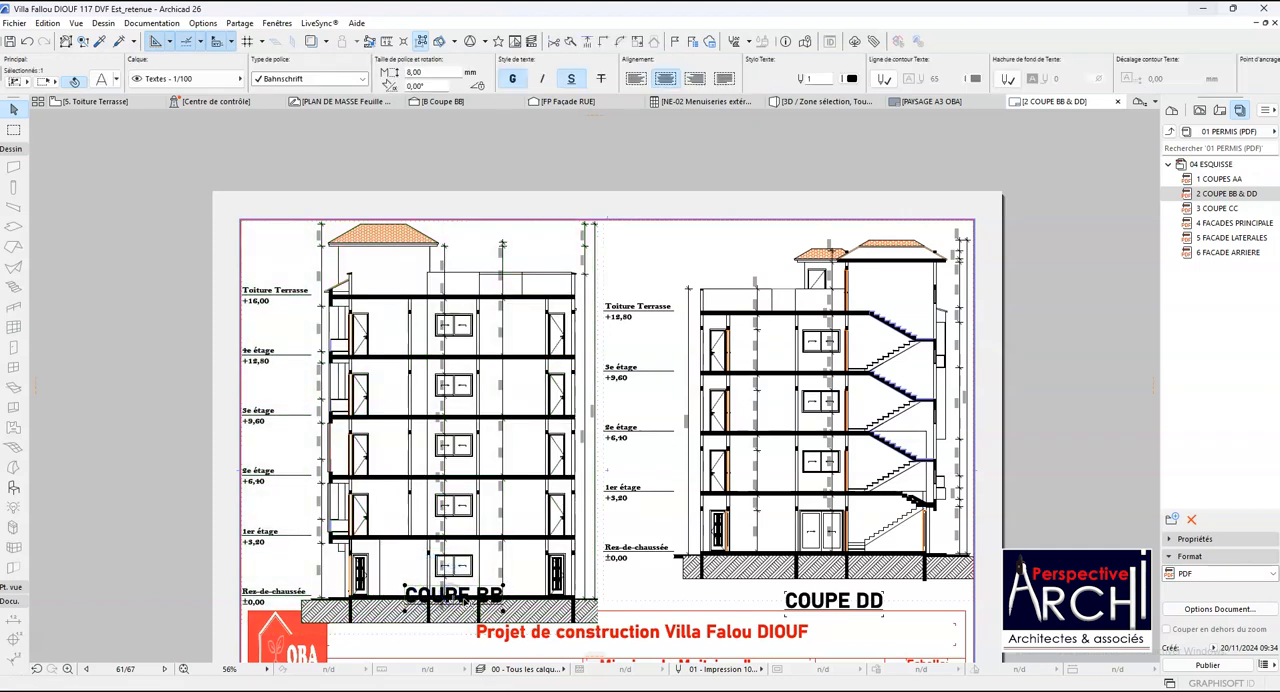
pyautogui.press('Escape')
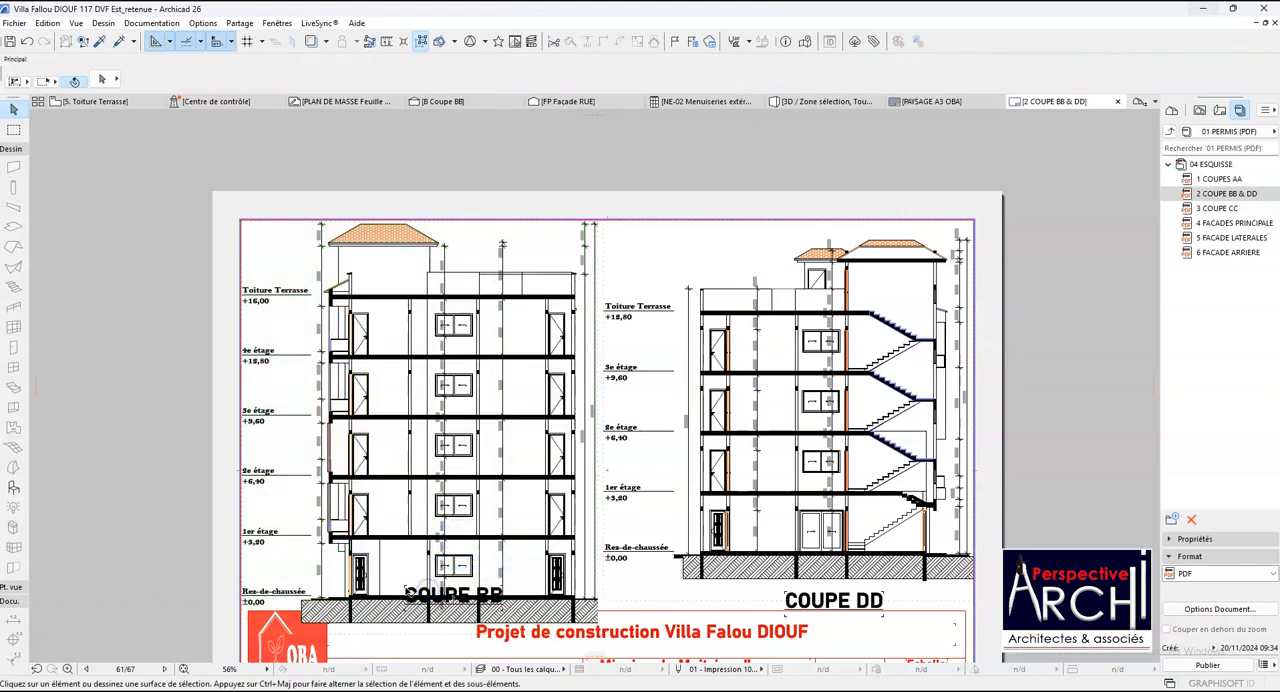
pyautogui.click(405, 589)
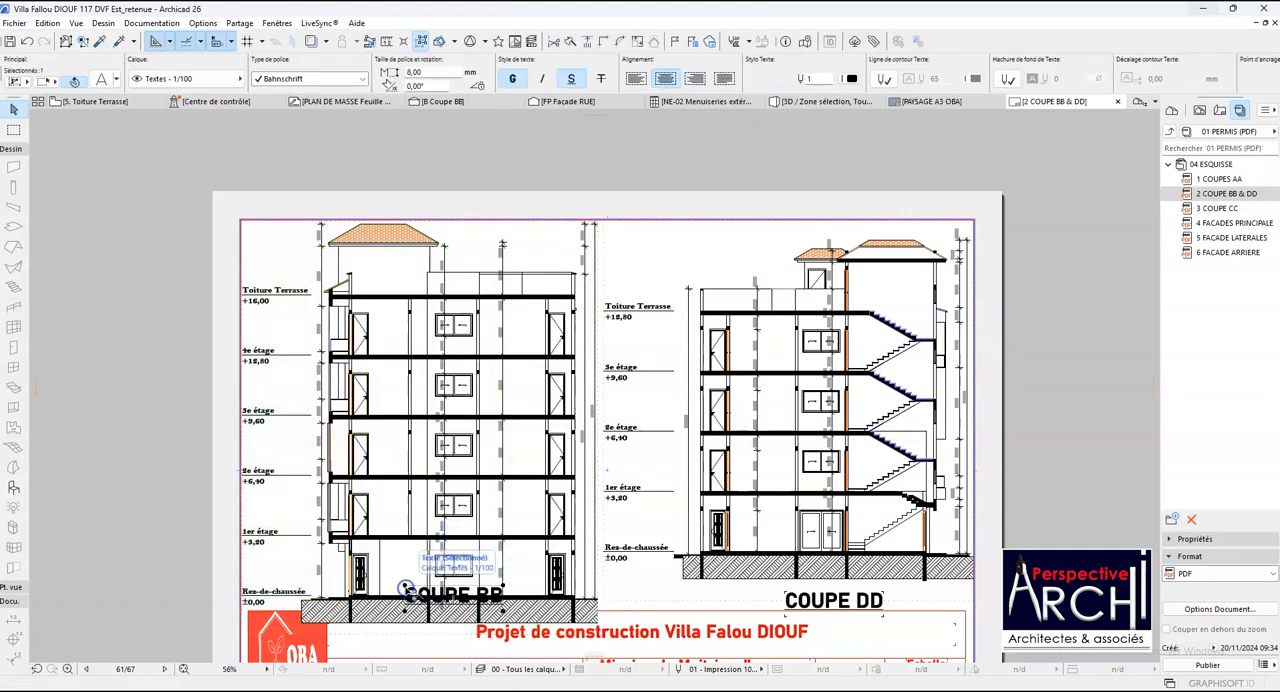
pyautogui.click(460, 597)
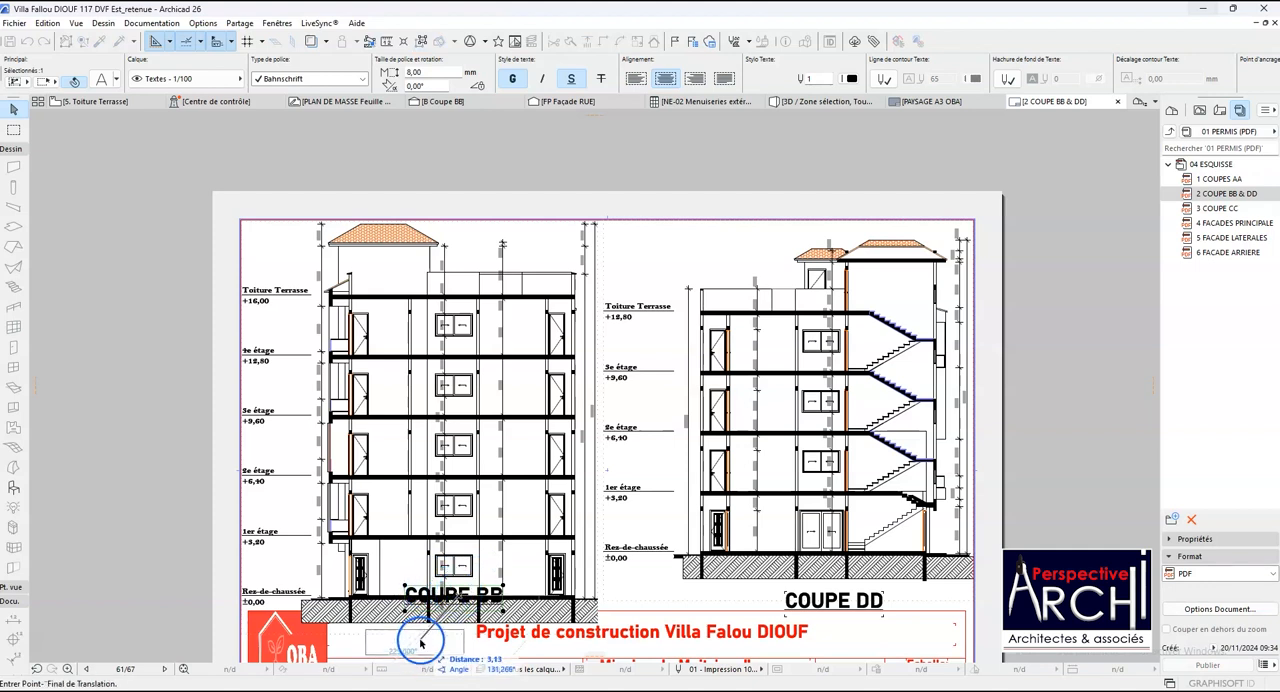
pyautogui.click(421, 641)
pyautogui.press('Escape')
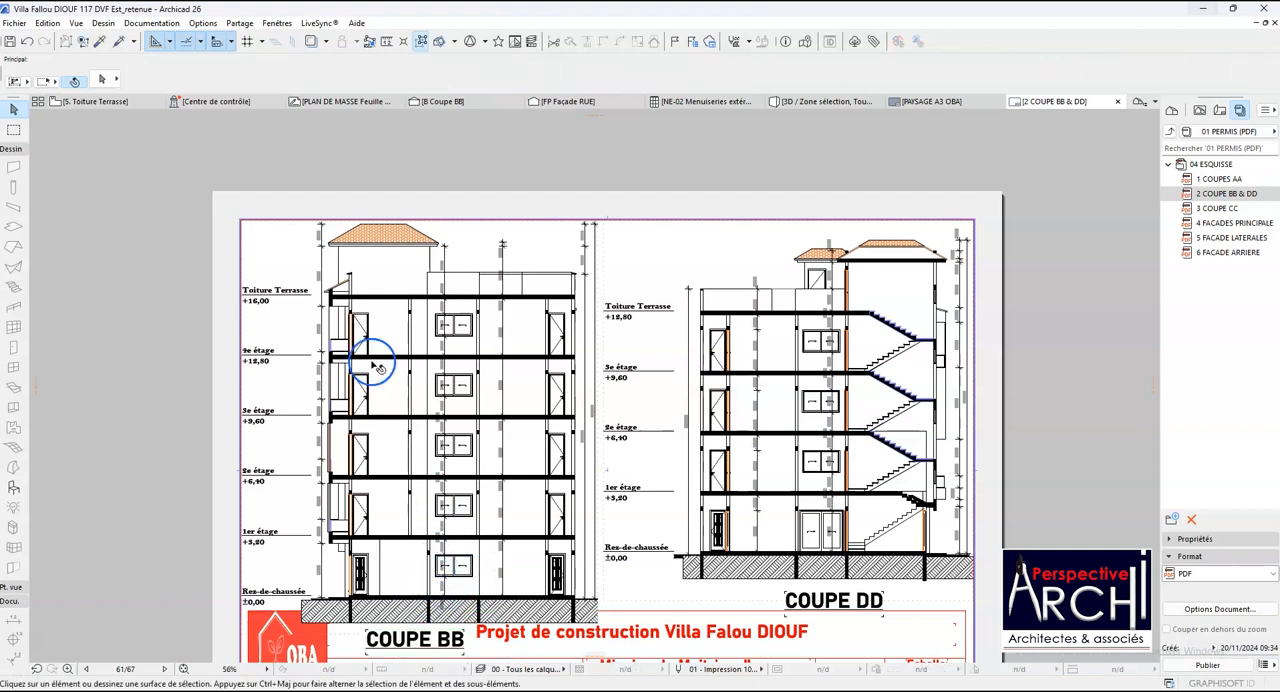
# - From the Toiture Terrasse plan, open the FLG Facade elevation with the current view settings and examine its storeys and roofs
pyautogui.click(128, 104)
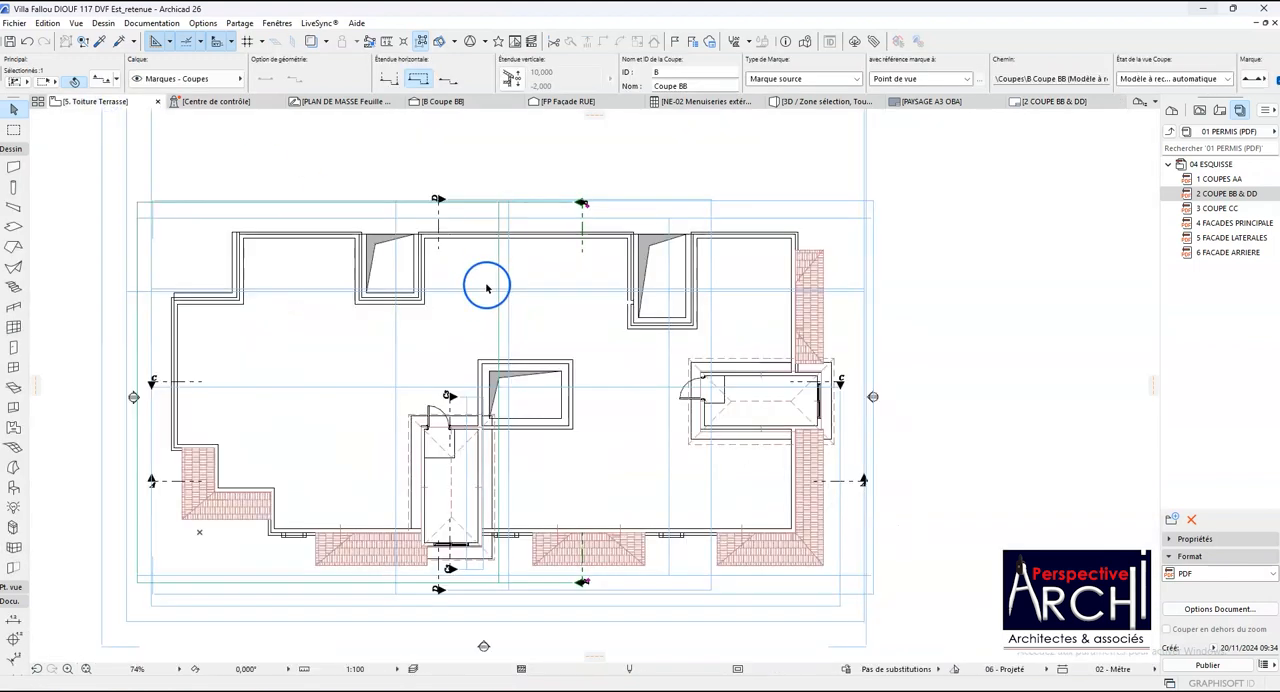
pyautogui.scroll(-3, 487, 288)
pyautogui.click(285, 347)
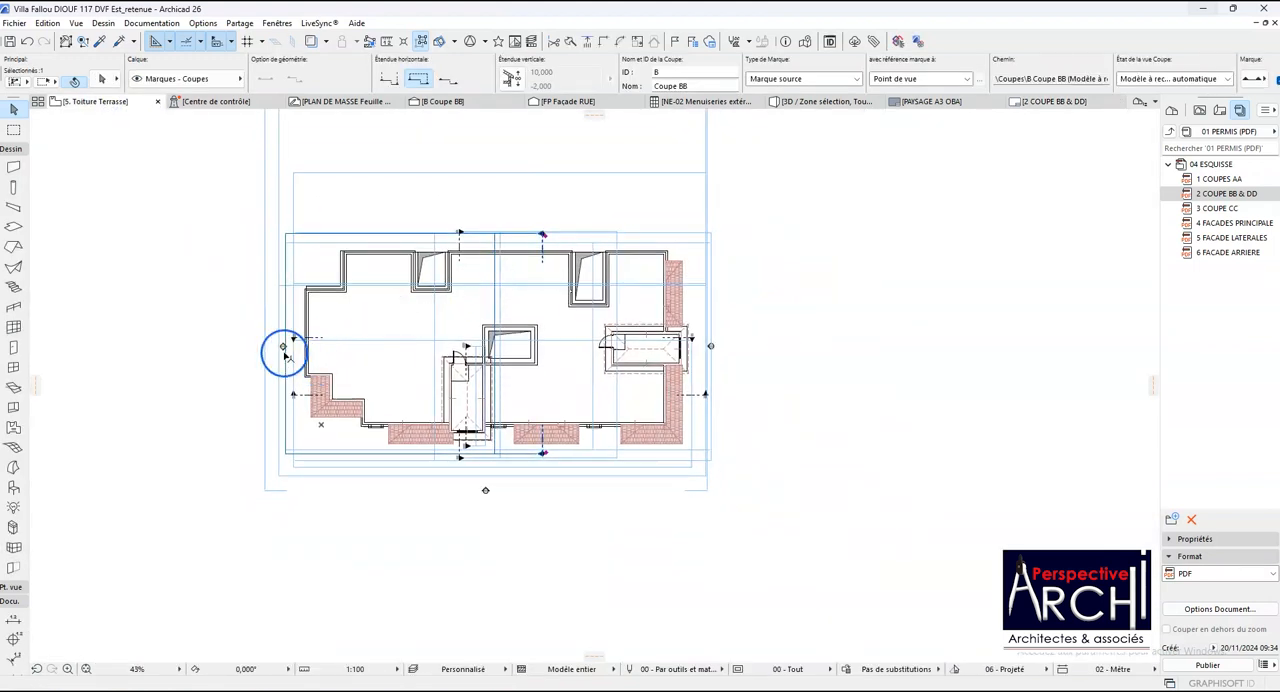
pyautogui.rightClick(284, 347)
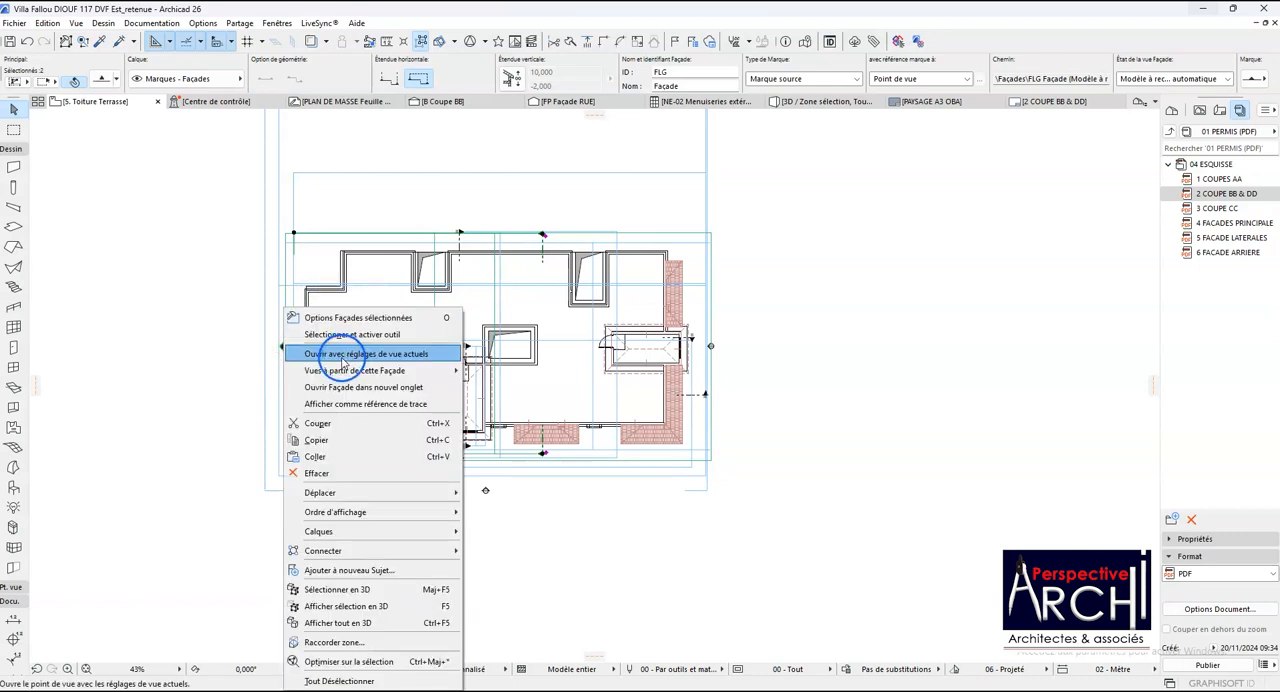
pyautogui.click(340, 357)
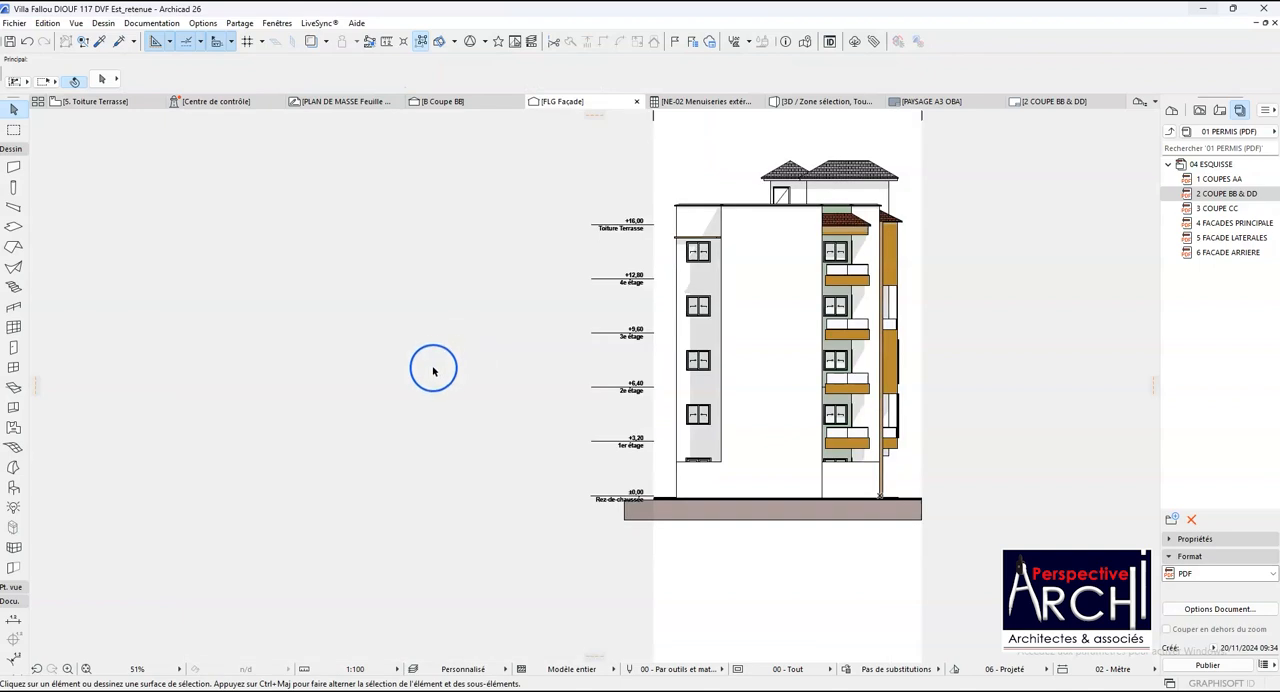
pyautogui.scroll(5, 650, 330)
pyautogui.scroll(-2, 562, 312)
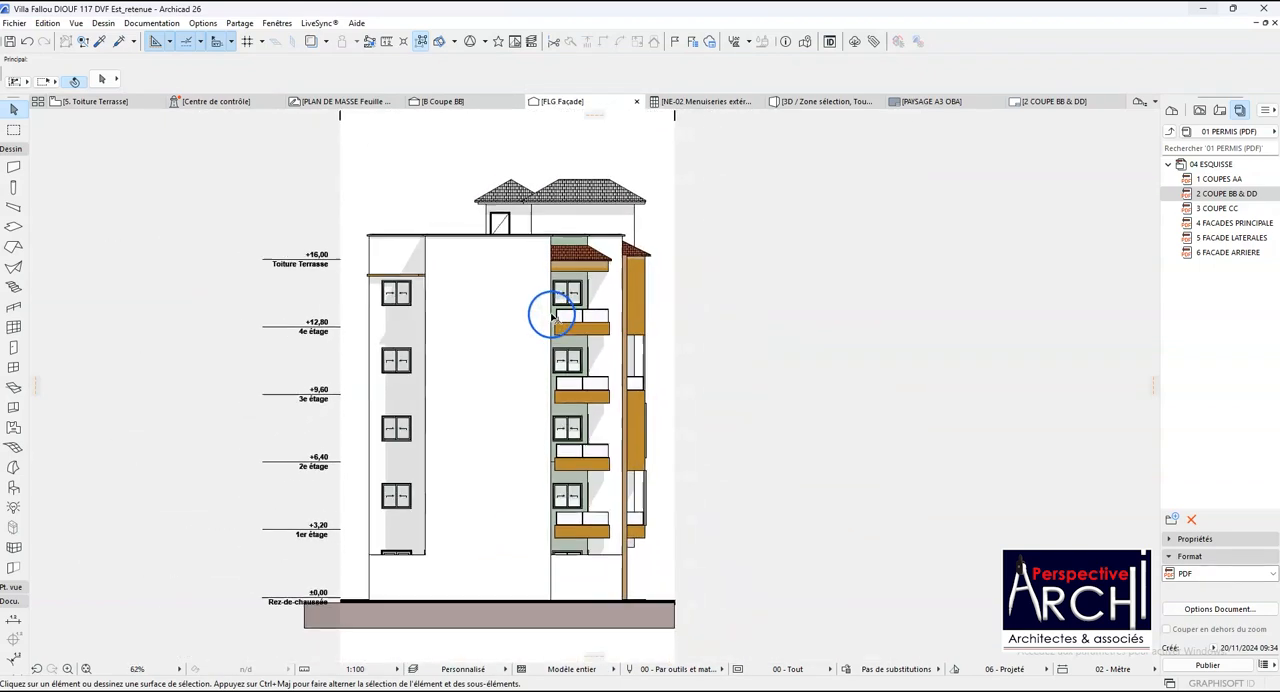
pyautogui.scroll(3, 572, 347)
pyautogui.scroll(-2, 535, 352)
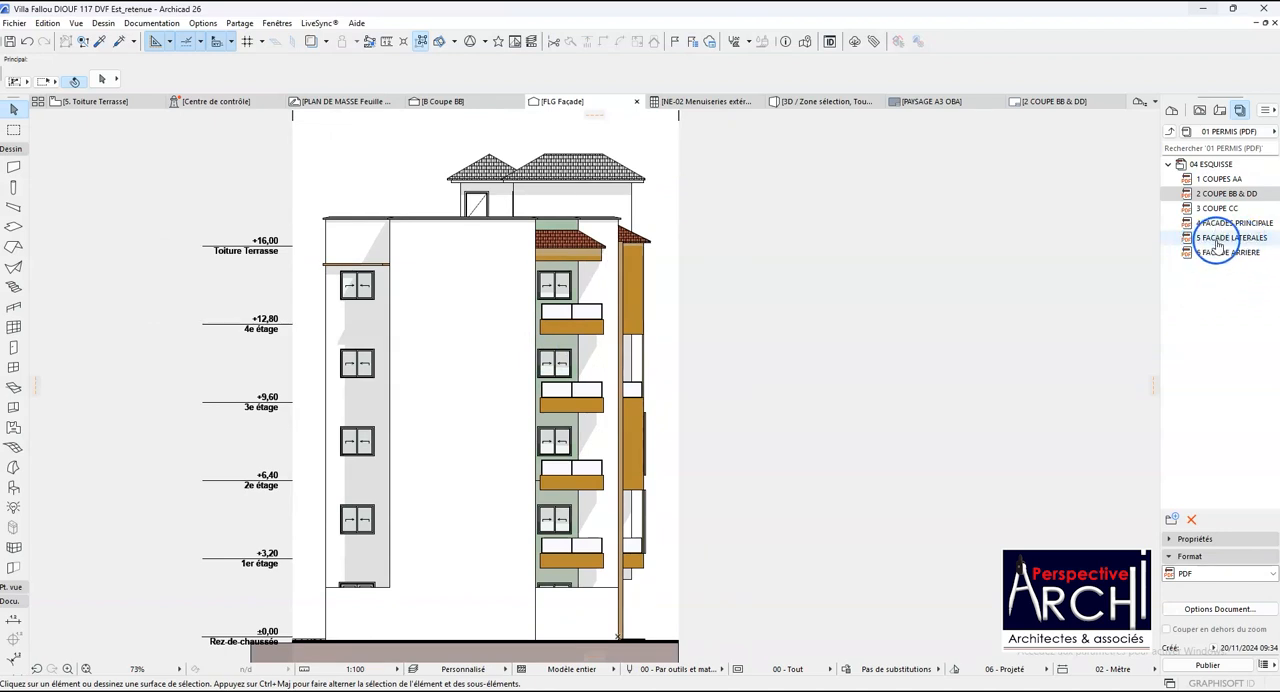
# - Open the 5 FACADE LATERALES layout and examine the right and left side façade drawings
pyautogui.click(1219, 246)
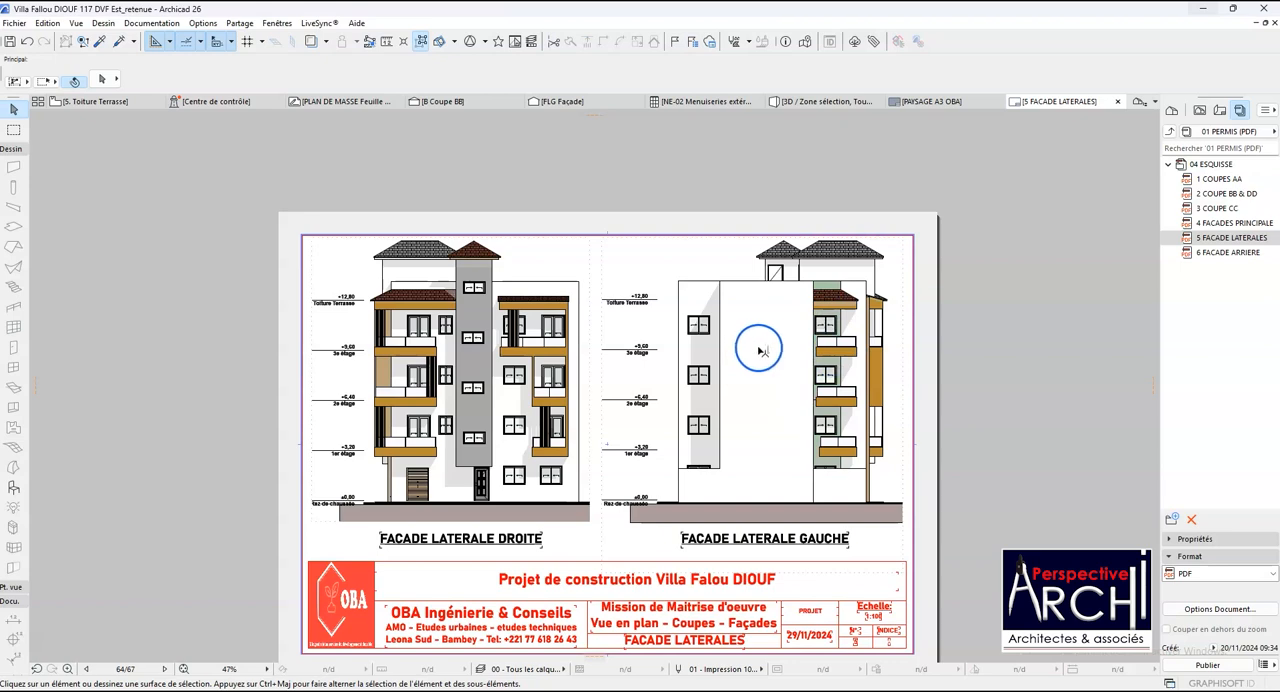
pyautogui.scroll(2, 552, 370)
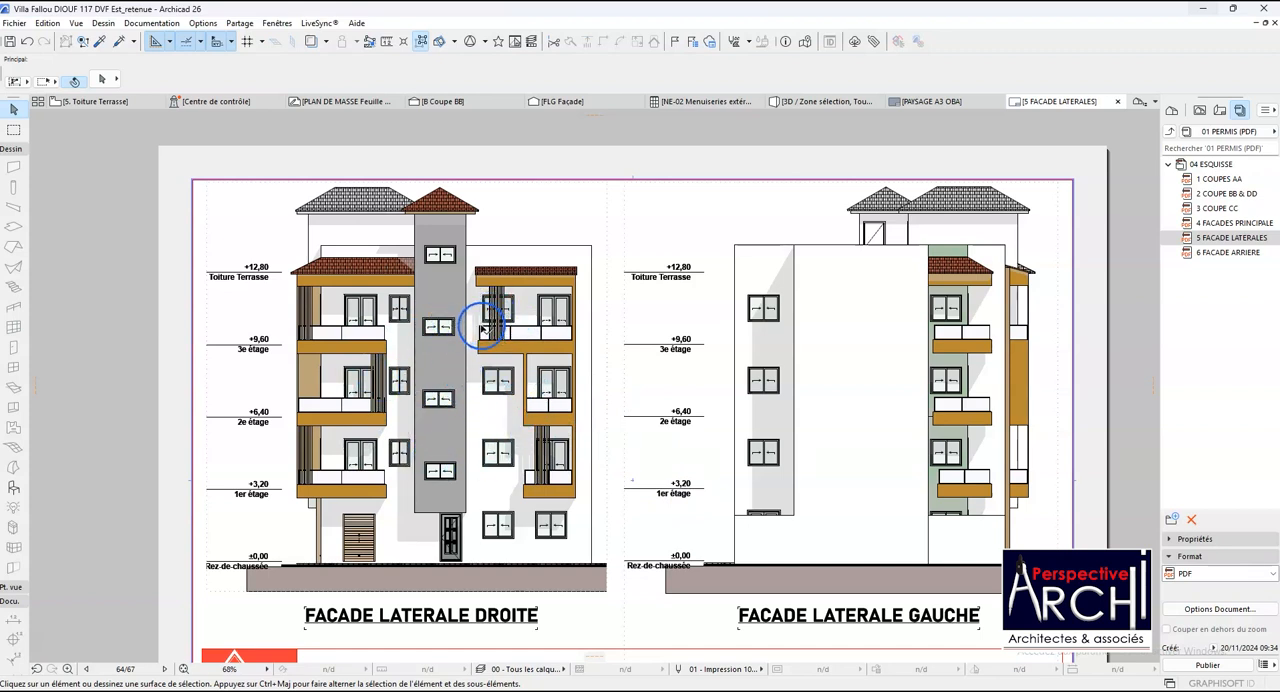
pyautogui.click(570, 440)
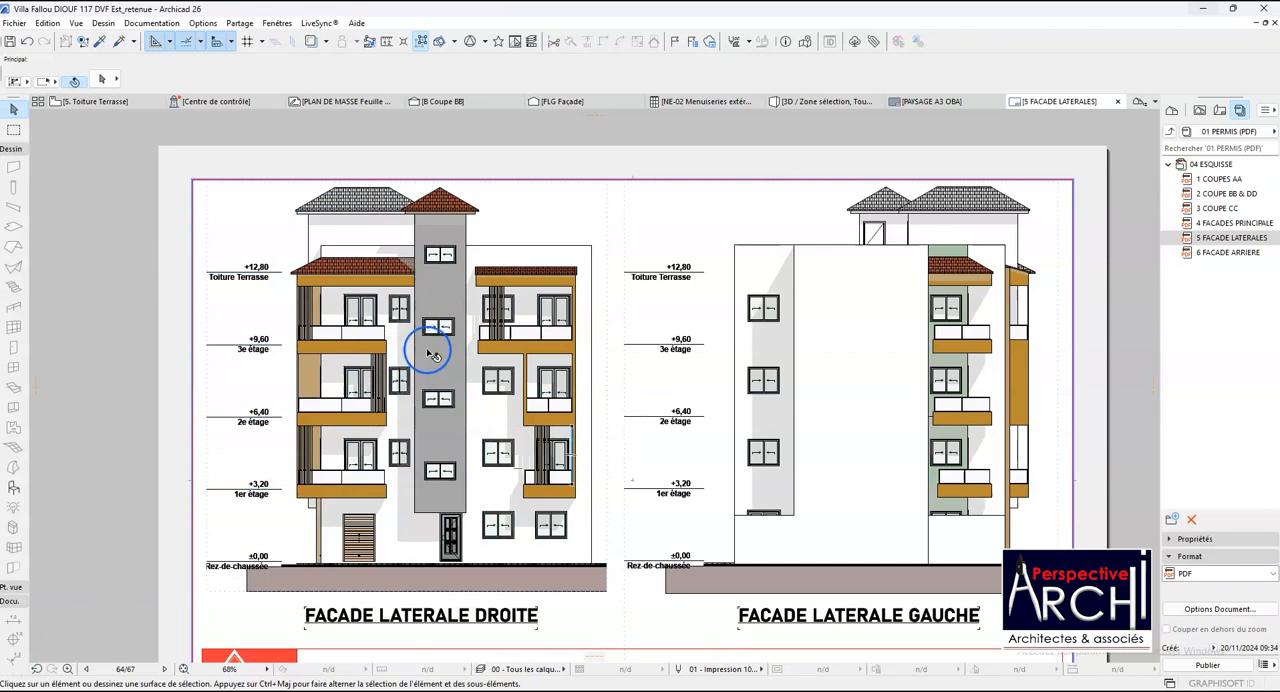
pyautogui.scroll(2, 320, 481)
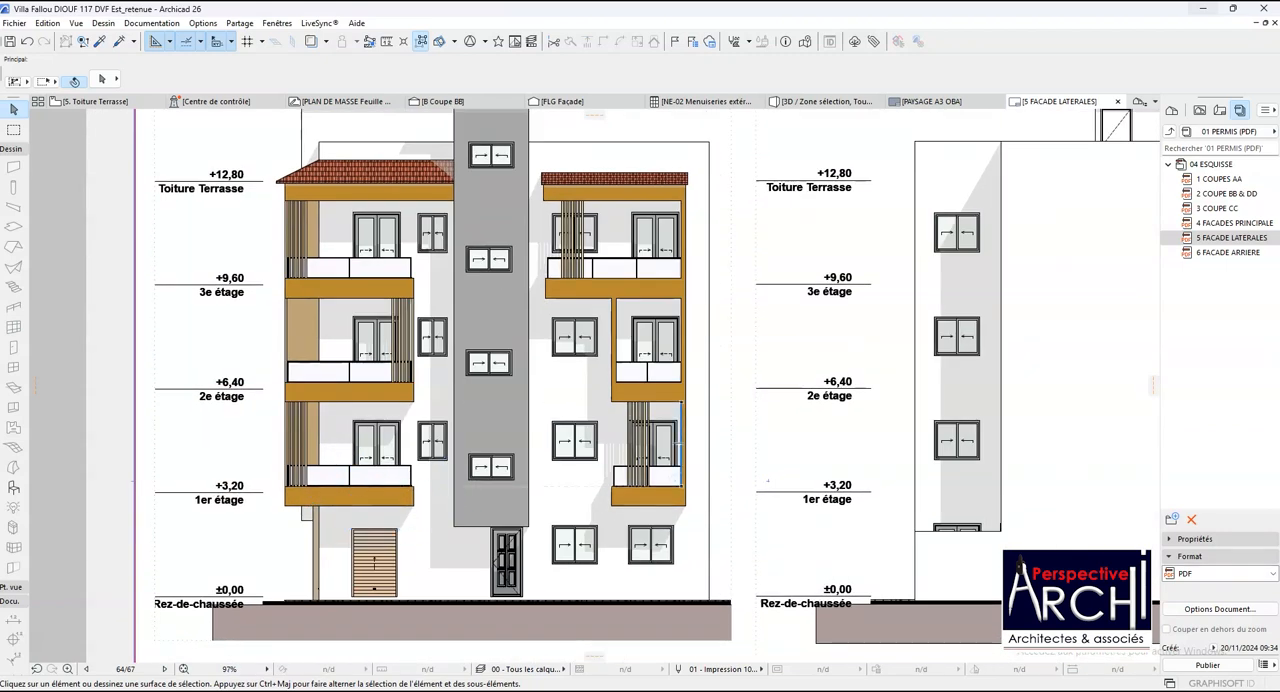